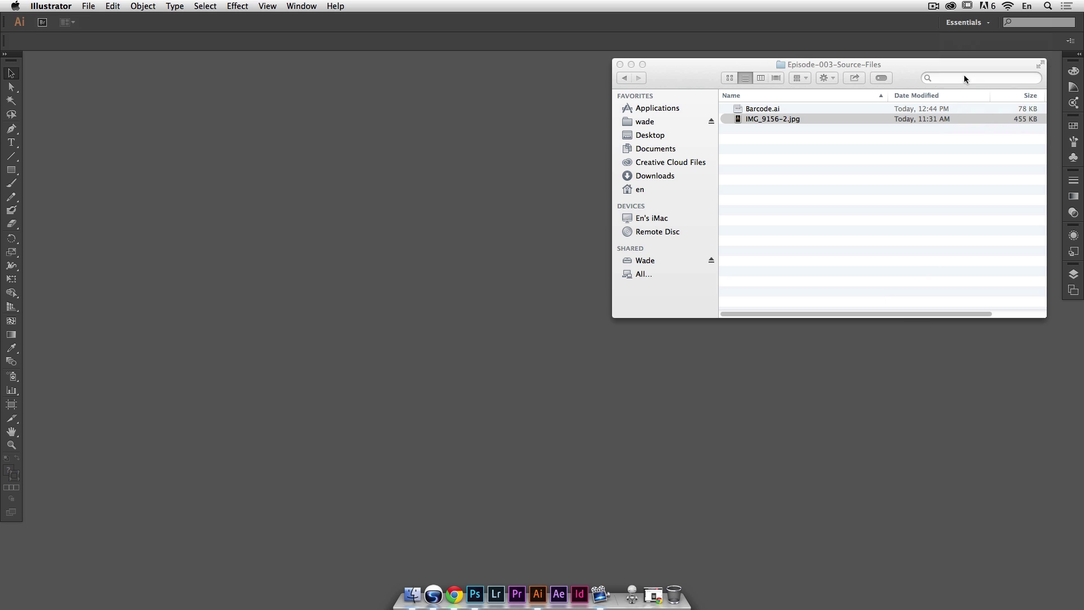
Step: Reset the Essentials workspace to its default layout
{"action": "left_click", "coordinate": [966, 22]}
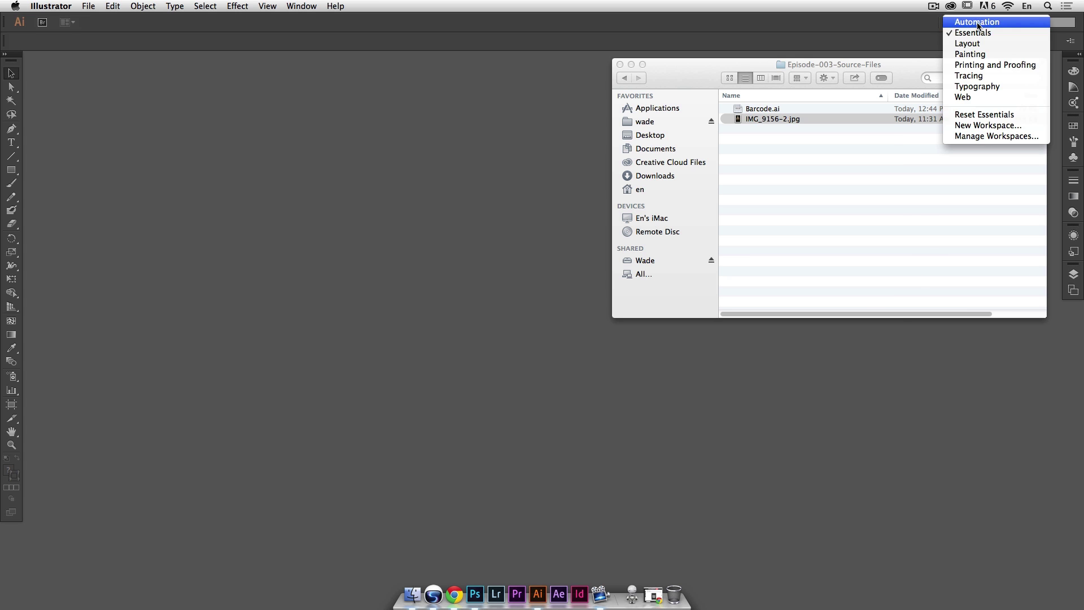
{"action": "left_click", "coordinate": [982, 115]}
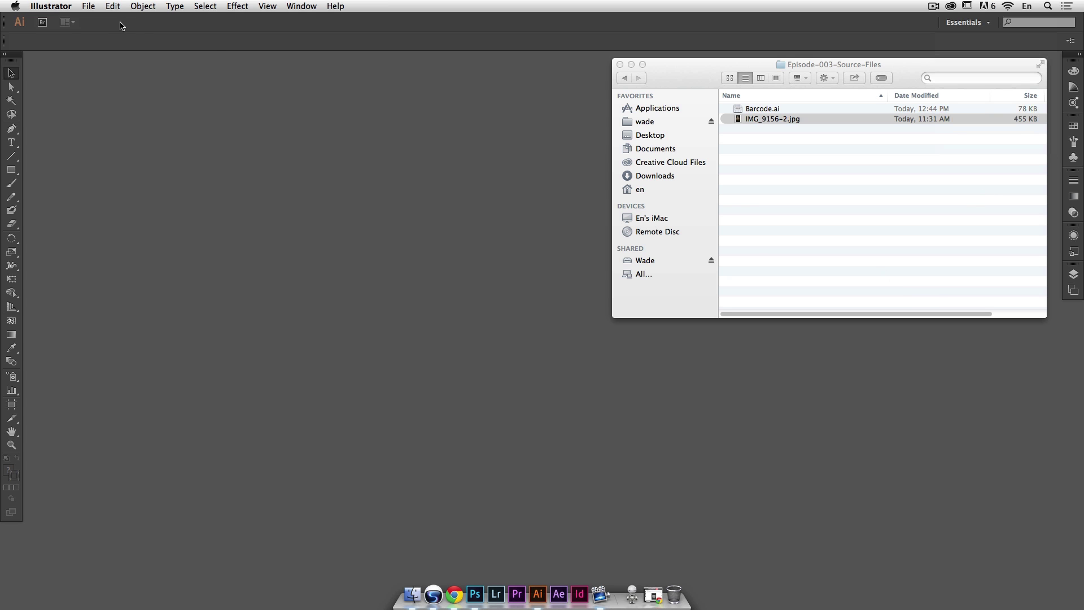
Step: Start a new document with the Print profile, A4 size and millimetres as units
{"action": "left_click", "coordinate": [89, 6]}
{"action": "left_click", "coordinate": [100, 19]}
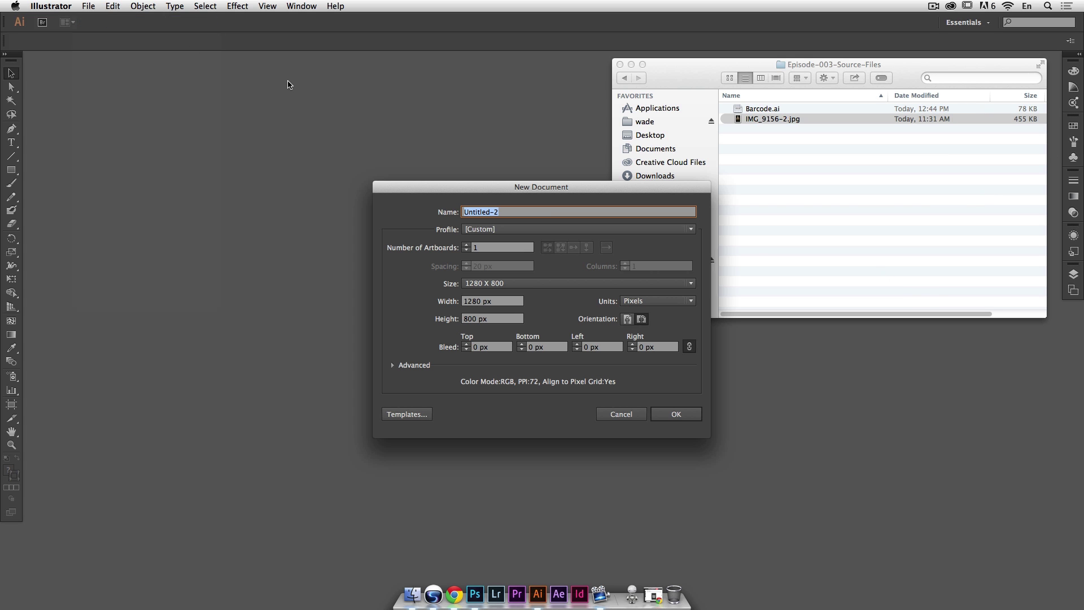
{"action": "left_click", "coordinate": [519, 231]}
{"action": "left_click", "coordinate": [480, 257]}
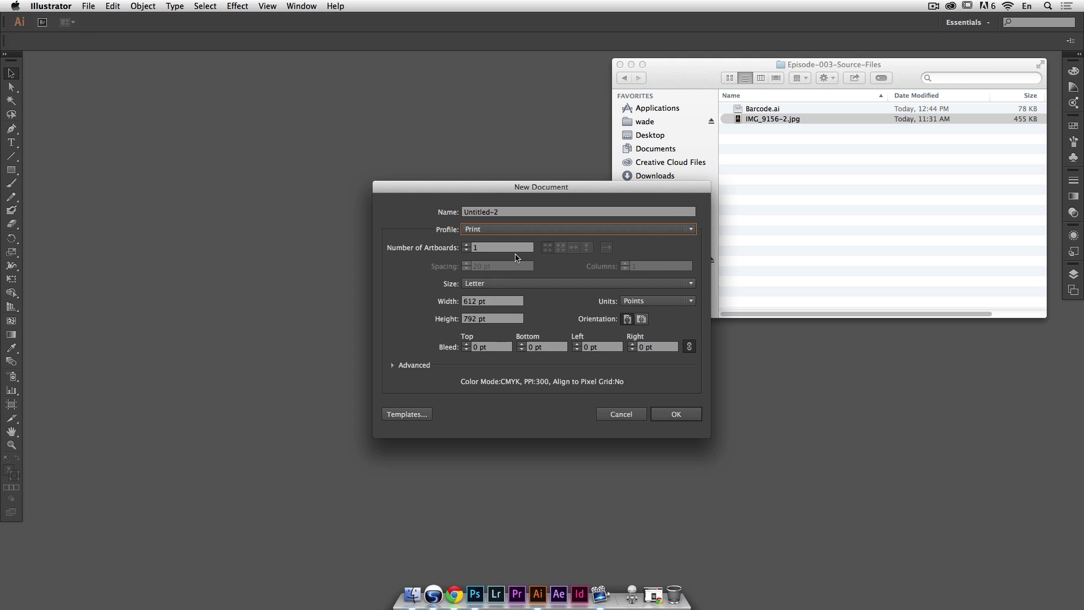
{"action": "left_click", "coordinate": [540, 285]}
{"action": "left_click", "coordinate": [534, 349]}
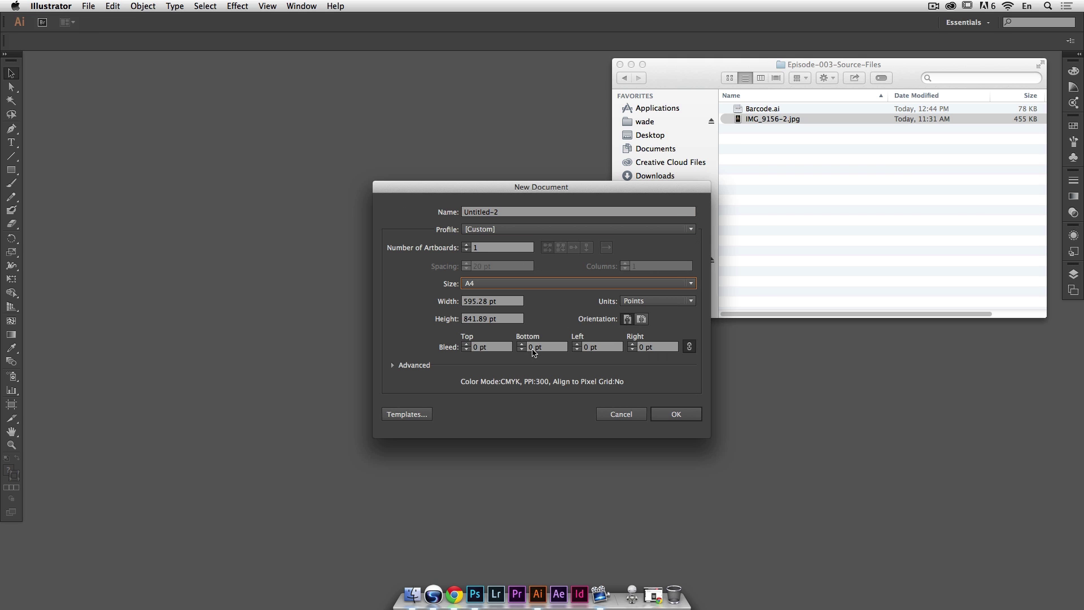
{"action": "left_click", "coordinate": [636, 305]}
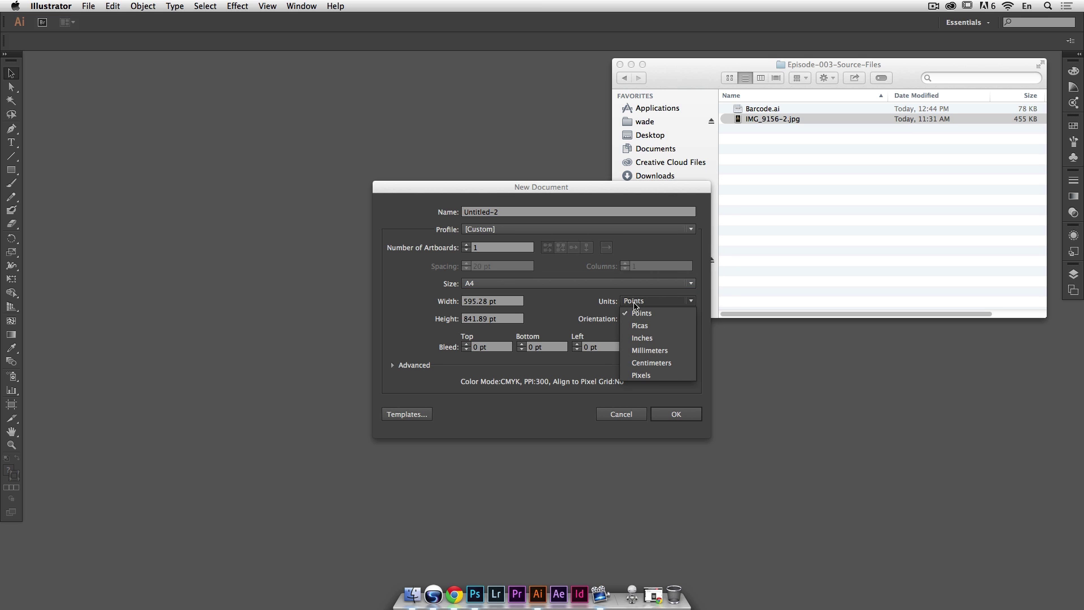
{"action": "left_click", "coordinate": [649, 351]}
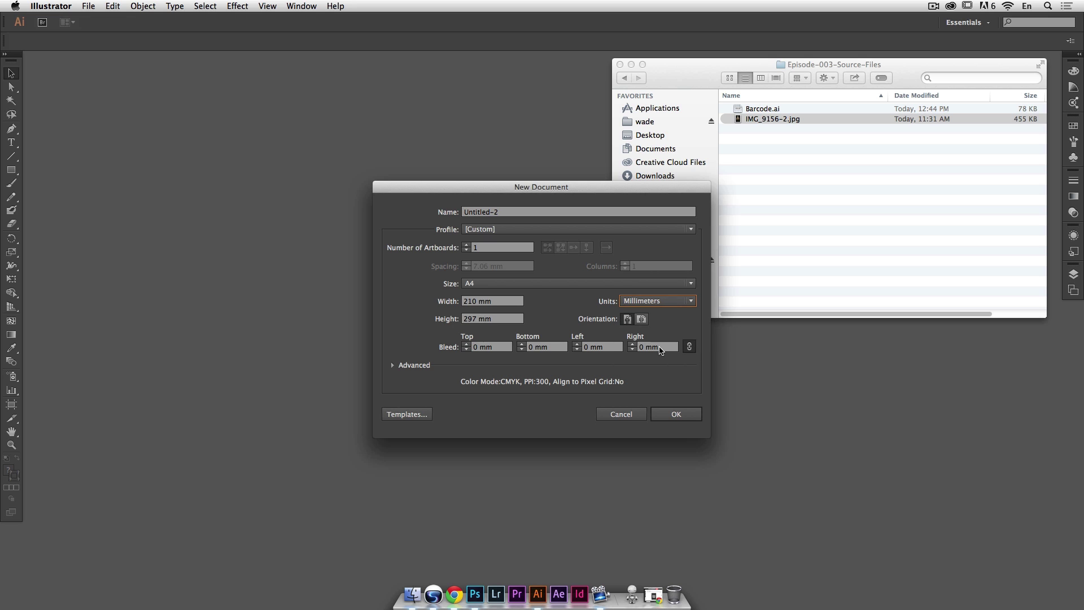
Step: Switch the new document's size to Letter and its units to inches
{"action": "left_click", "coordinate": [588, 288]}
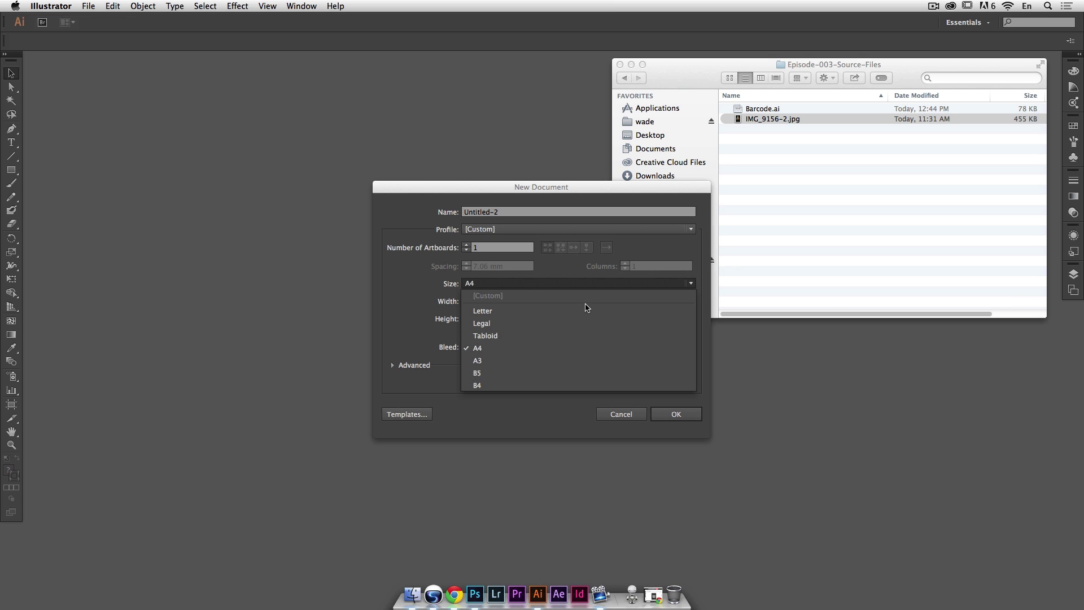
{"action": "left_click", "coordinate": [586, 311]}
{"action": "left_click", "coordinate": [634, 302]}
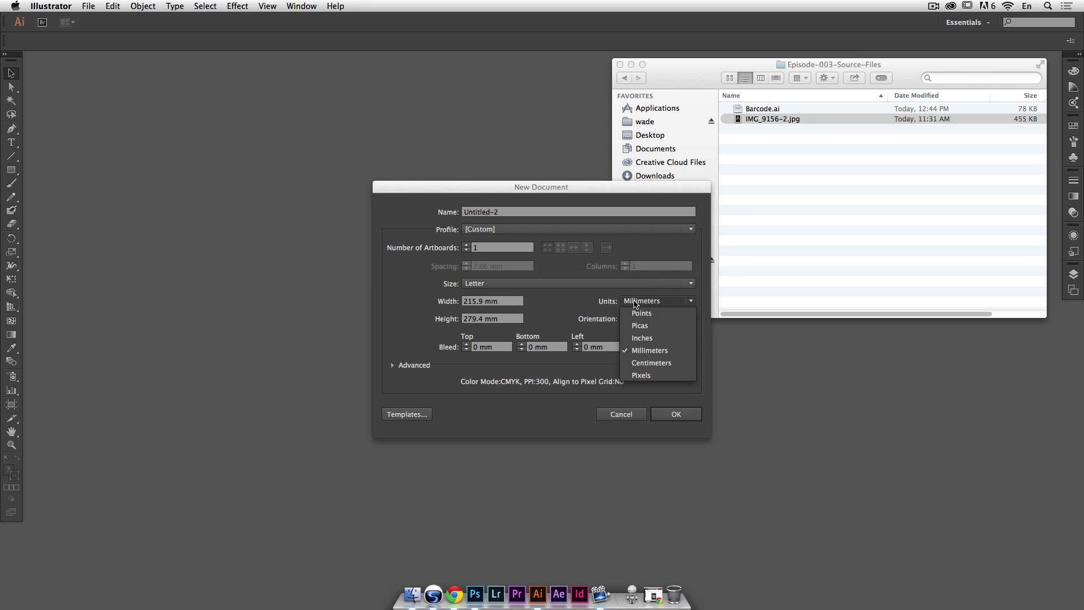
{"action": "left_click", "coordinate": [642, 337]}
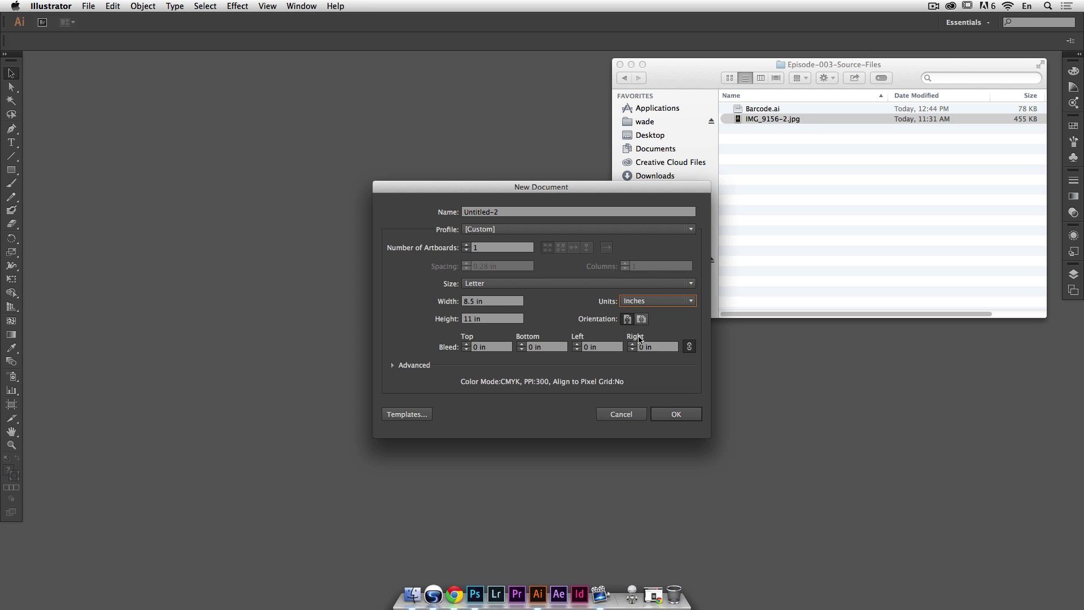
Step: Set the document size to A4 and the units to millimetres, and create the document
{"action": "left_click", "coordinate": [564, 283]}
{"action": "left_click", "coordinate": [559, 347]}
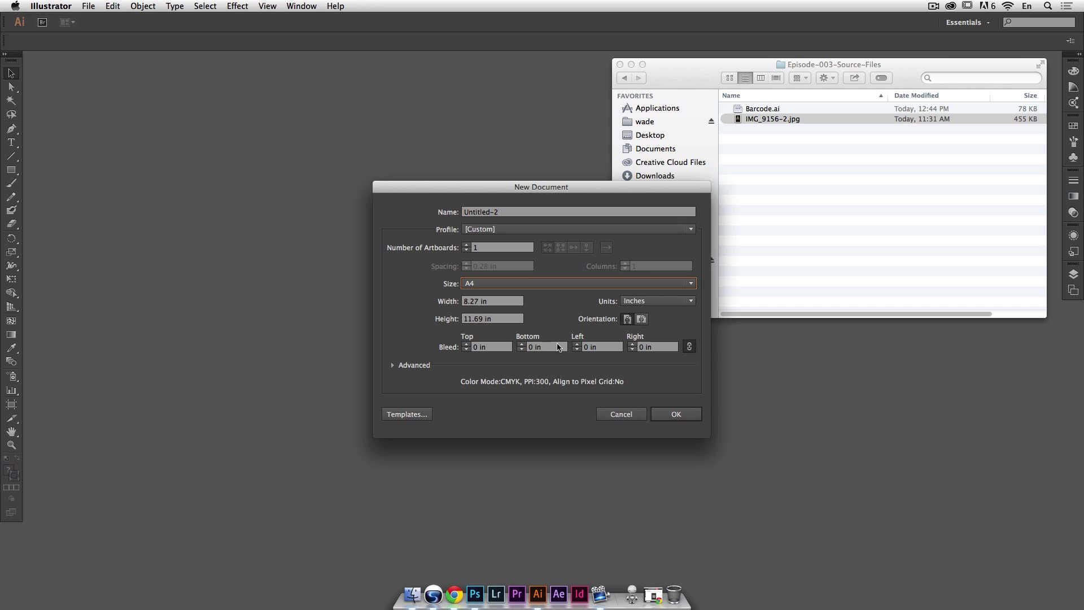
{"action": "left_click", "coordinate": [636, 302]}
{"action": "left_click", "coordinate": [638, 350]}
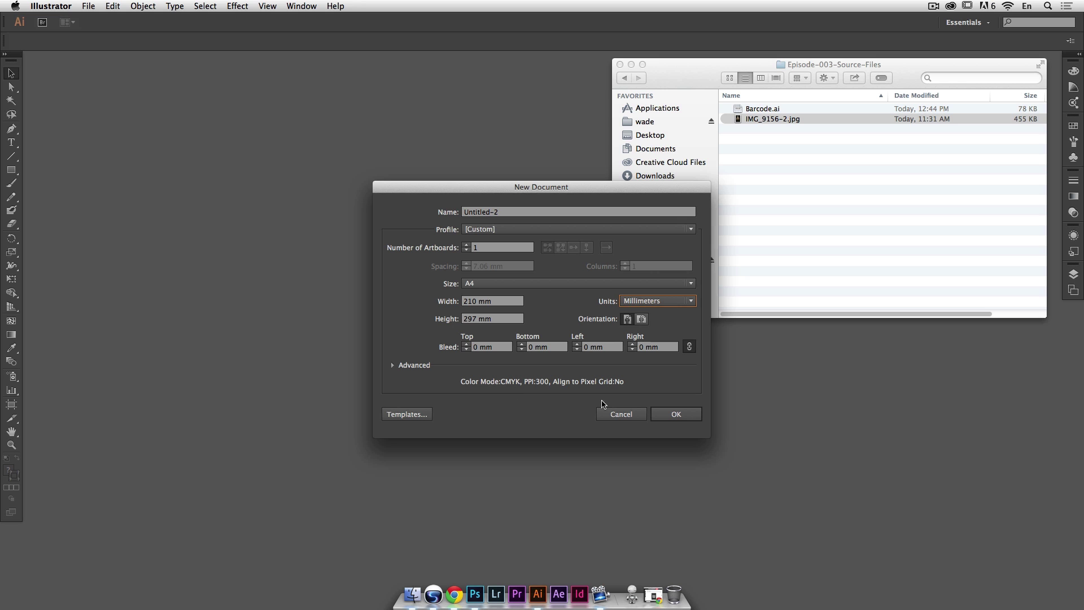
{"action": "left_click", "coordinate": [683, 414]}
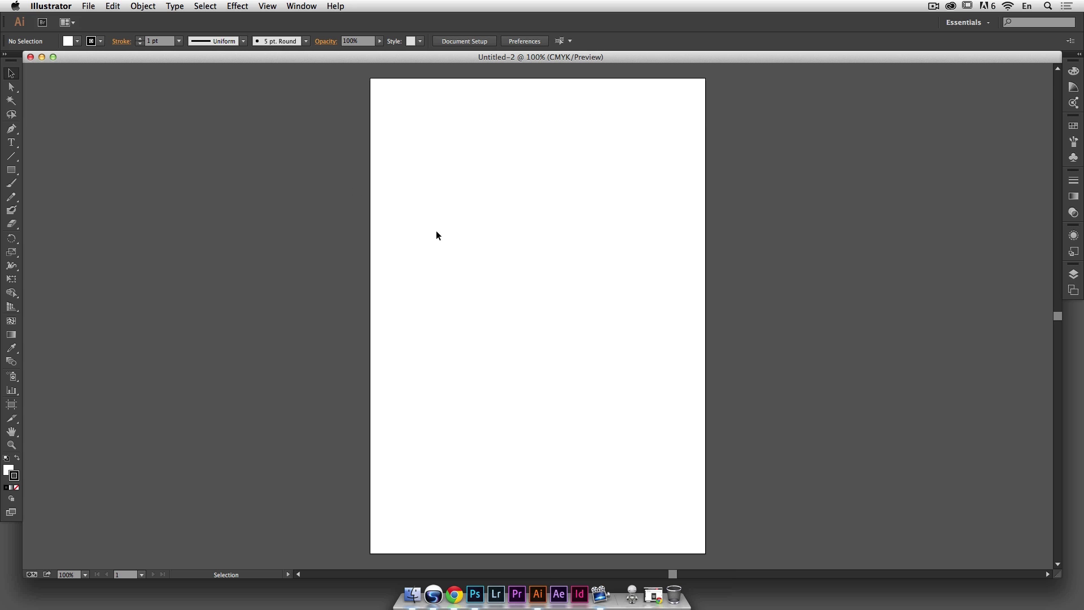
Step: Place IMG_9156-2.jpg from the Episode-003-Source-Files folder as a linked image near the artboard's upper-left corner
{"action": "left_click", "coordinate": [89, 6]}
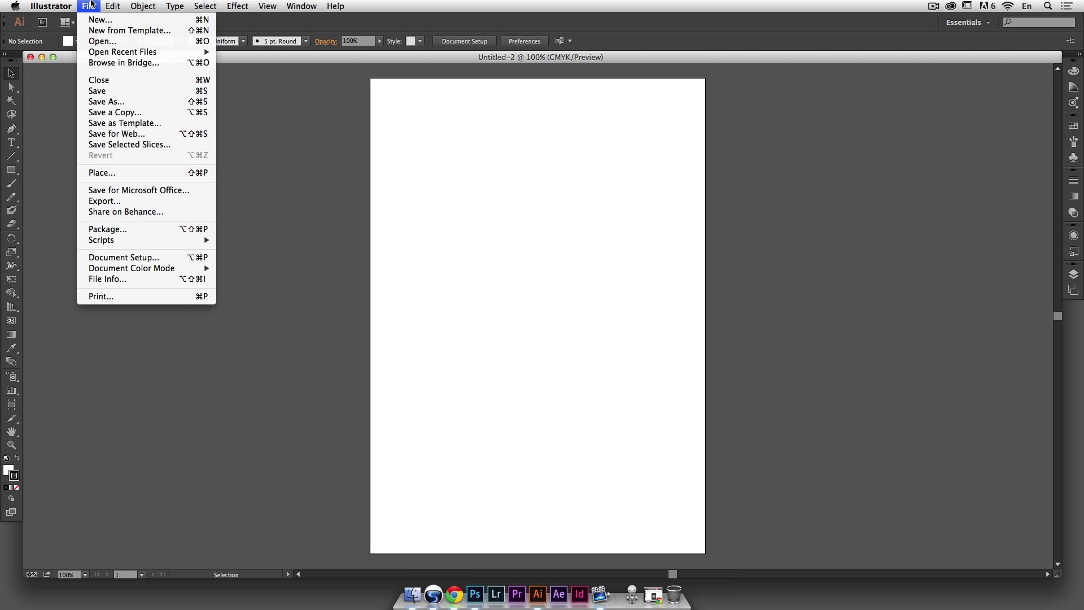
{"action": "left_click", "coordinate": [134, 177]}
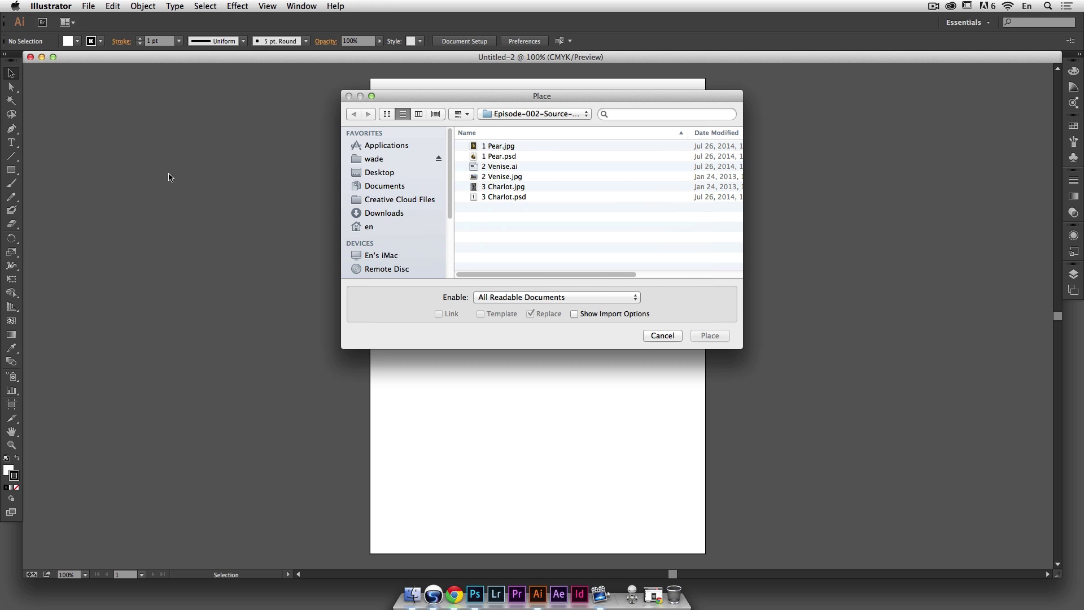
{"action": "left_click", "coordinate": [528, 115]}
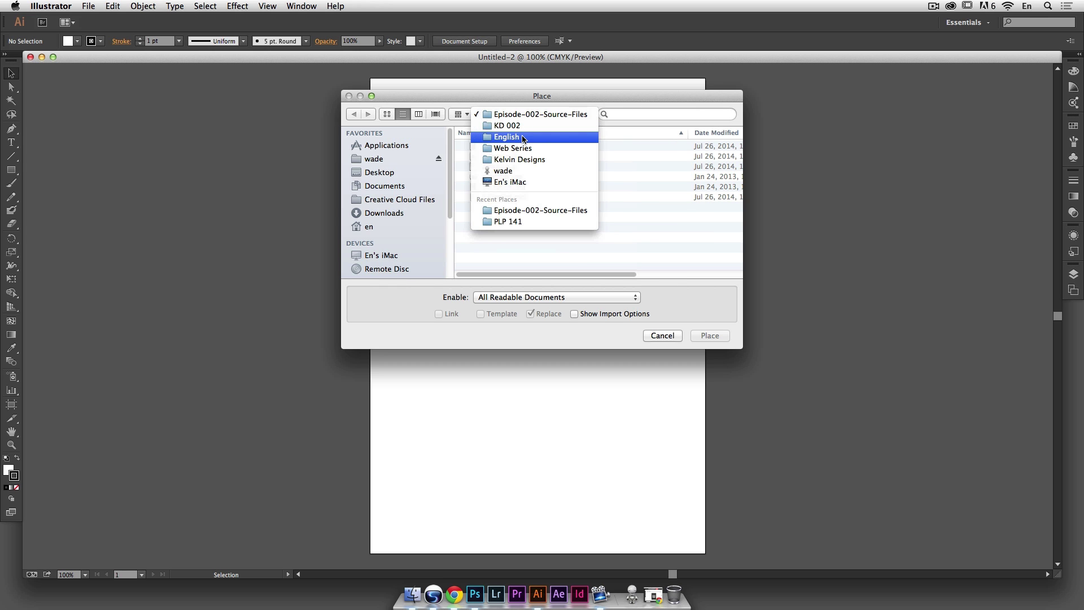
{"action": "left_click", "coordinate": [523, 137]}
{"action": "double_click", "coordinate": [504, 167]}
{"action": "double_click", "coordinate": [510, 146]}
{"action": "left_click", "coordinate": [527, 156]}
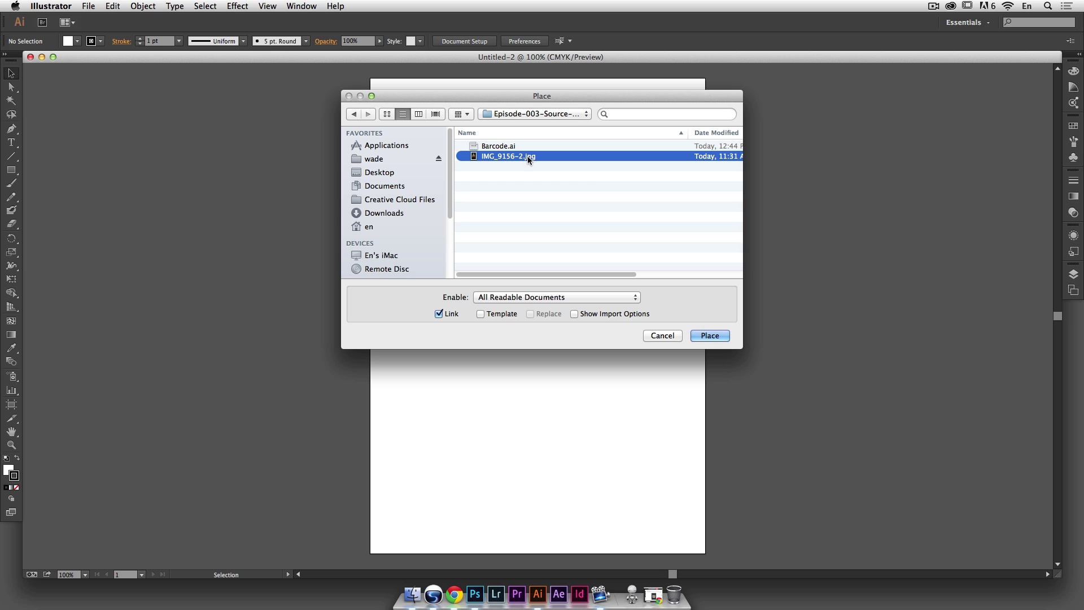
{"action": "left_click", "coordinate": [448, 317]}
{"action": "left_click", "coordinate": [441, 315]}
{"action": "left_click", "coordinate": [702, 336]}
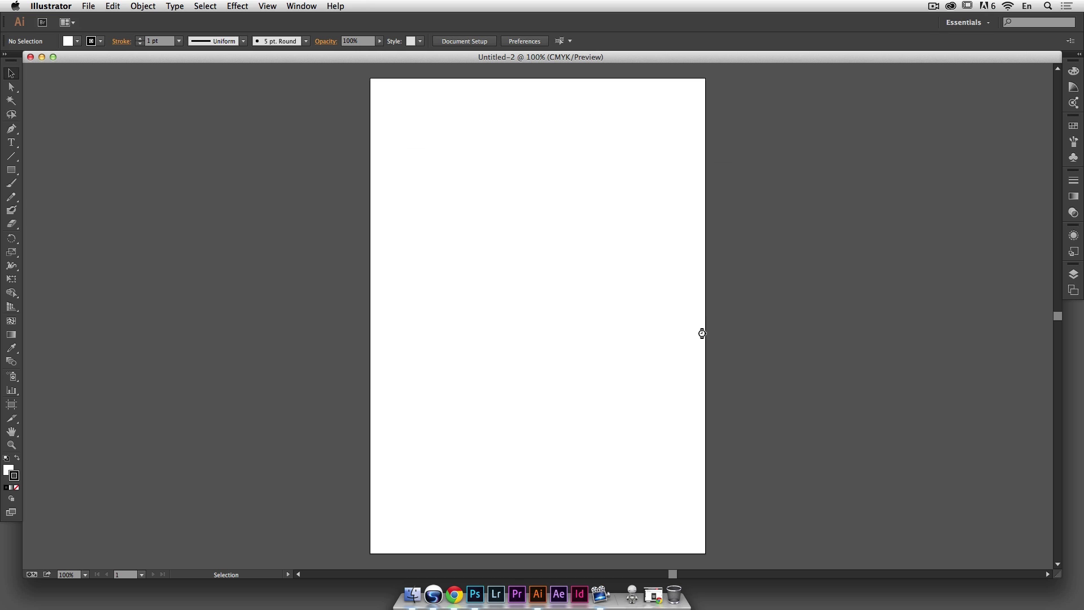
{"action": "left_click", "coordinate": [363, 75]}
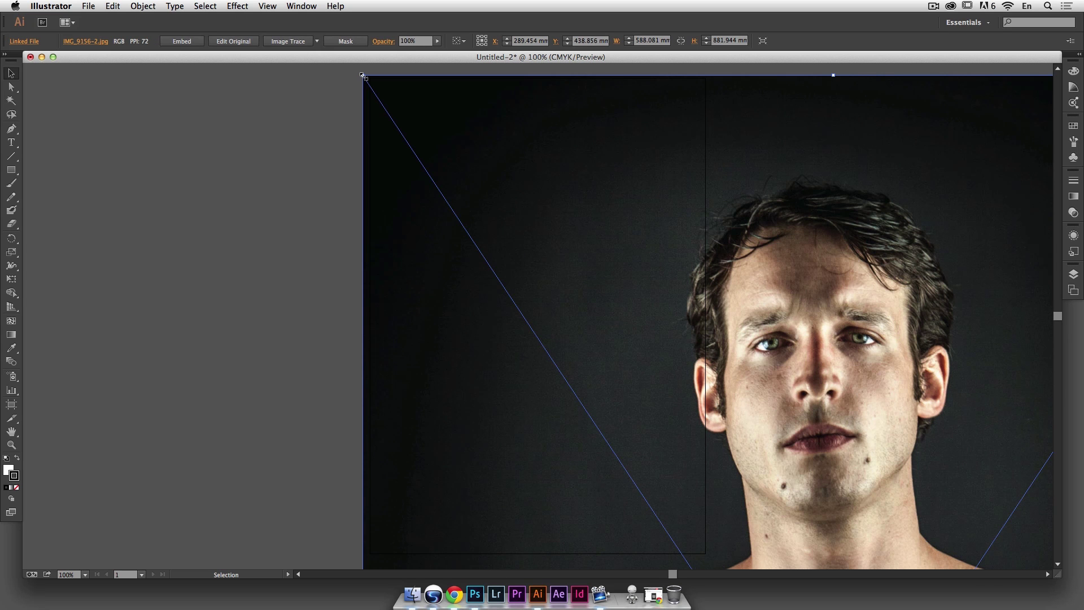
Step: Position the placed photo at X 0 mm and Y 0 mm, measured from its upper-left reference point
{"action": "left_click", "coordinate": [478, 40]}
{"action": "left_click", "coordinate": [524, 41]}
{"action": "type", "text": "0"}
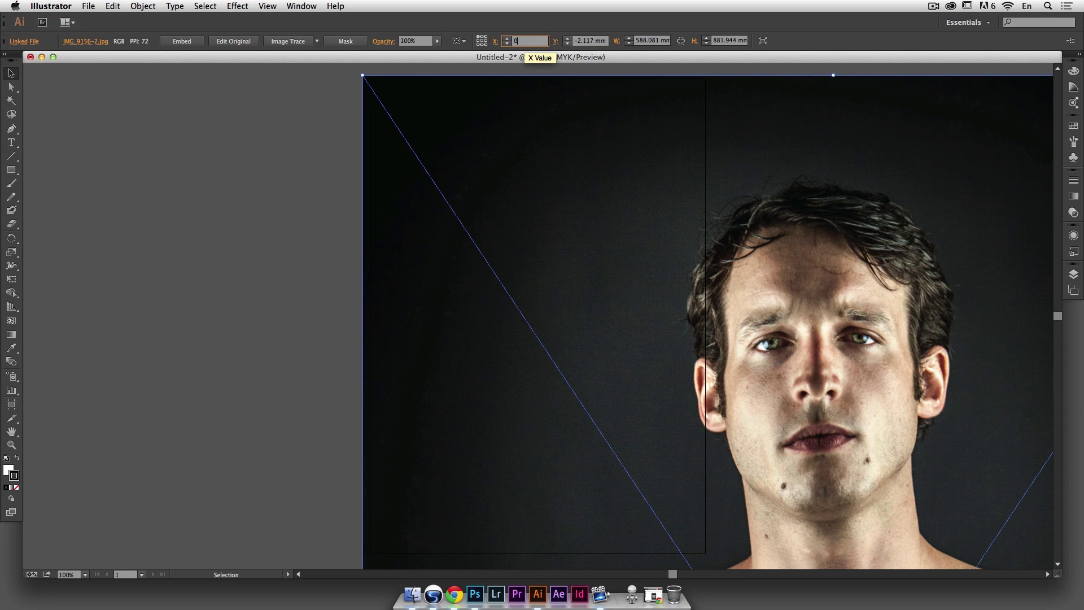
{"action": "key", "text": "Tab"}
{"action": "type", "text": "0"}
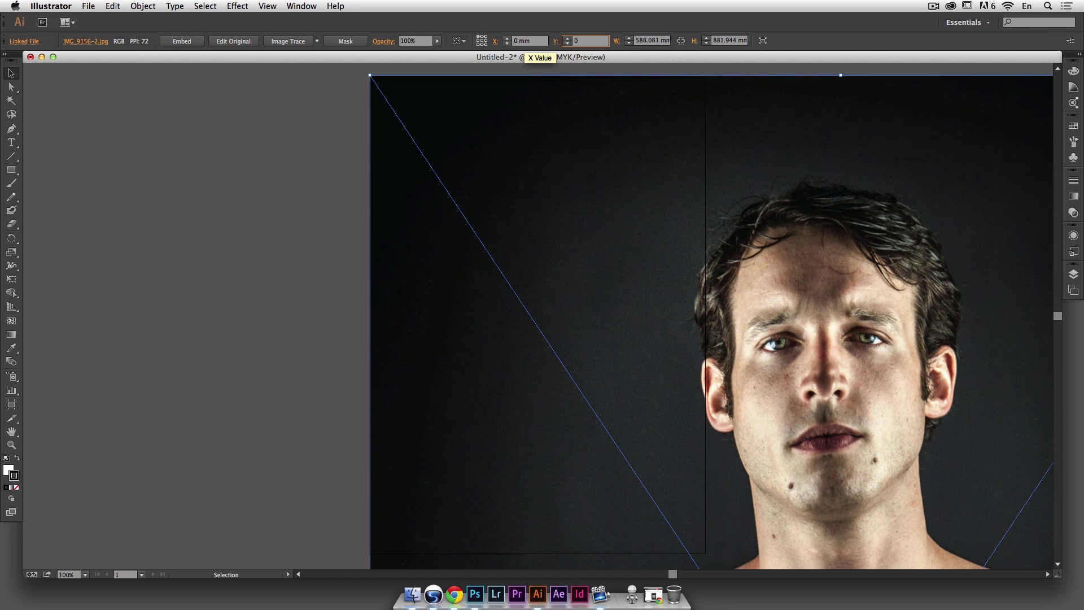
{"action": "key", "text": "Tab"}
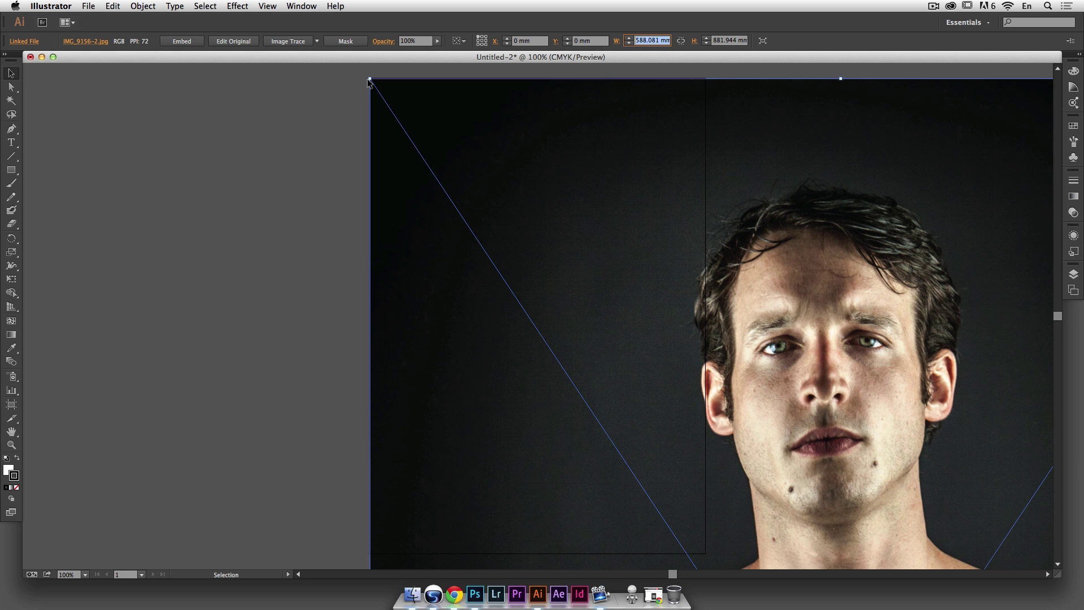
Step: Scale the photo to a width of 210 mm with its proportions constrained
{"action": "left_click", "coordinate": [680, 43]}
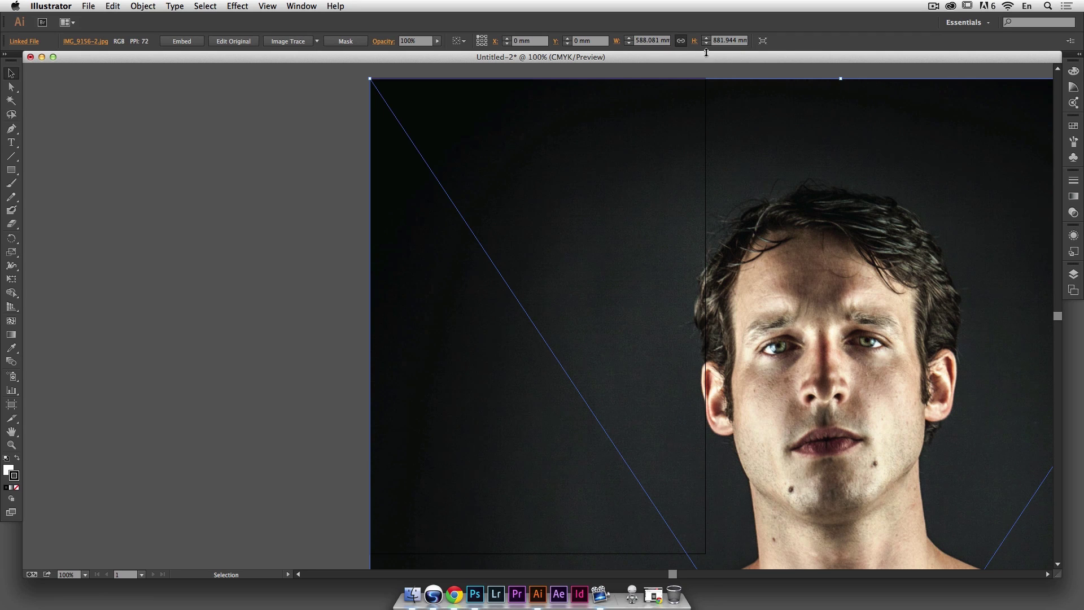
{"action": "left_click", "coordinate": [652, 44]}
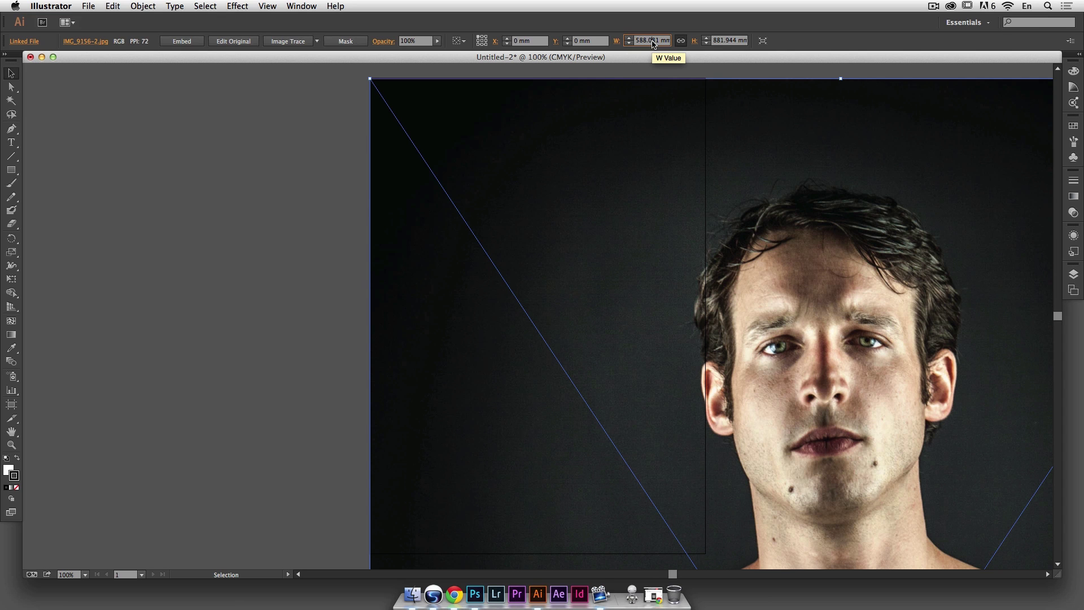
{"action": "type", "text": "210"}
{"action": "key", "text": "Return"}
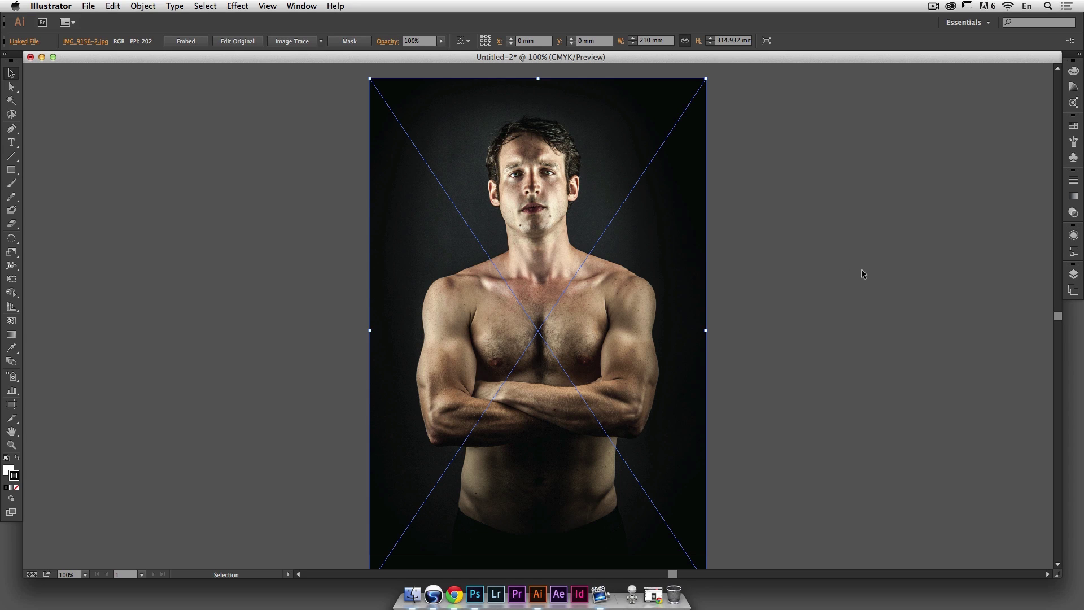
Step: Add a new layer below Layer 1 and rename it BG
{"action": "left_click", "coordinate": [1073, 274]}
{"action": "left_click", "coordinate": [1028, 370]}
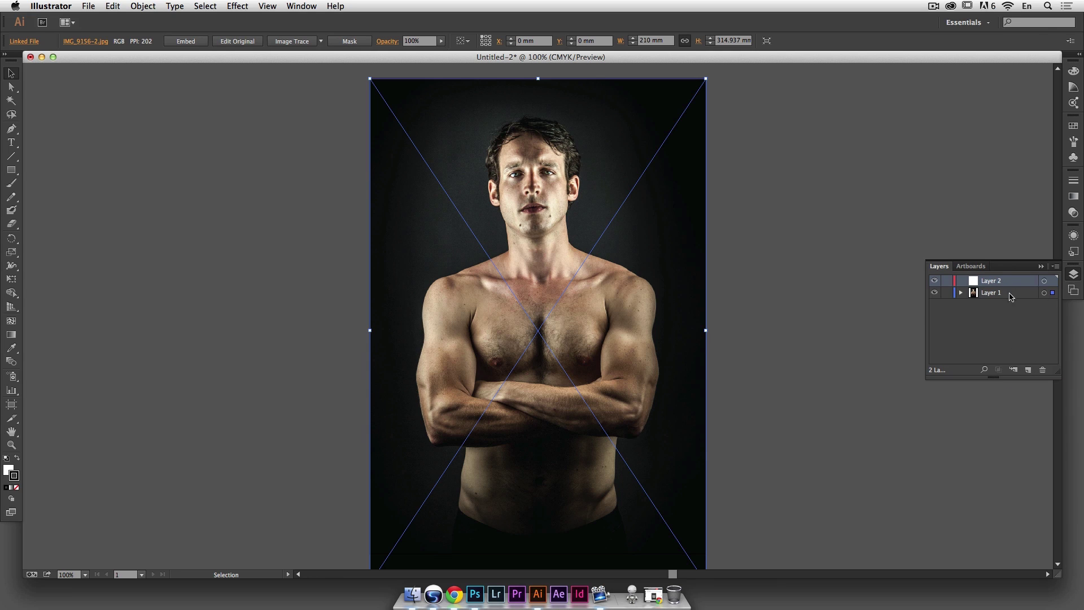
{"action": "left_click_drag", "start_coordinate": [992, 286], "coordinate": [989, 297]}
{"action": "double_click", "coordinate": [989, 293]}
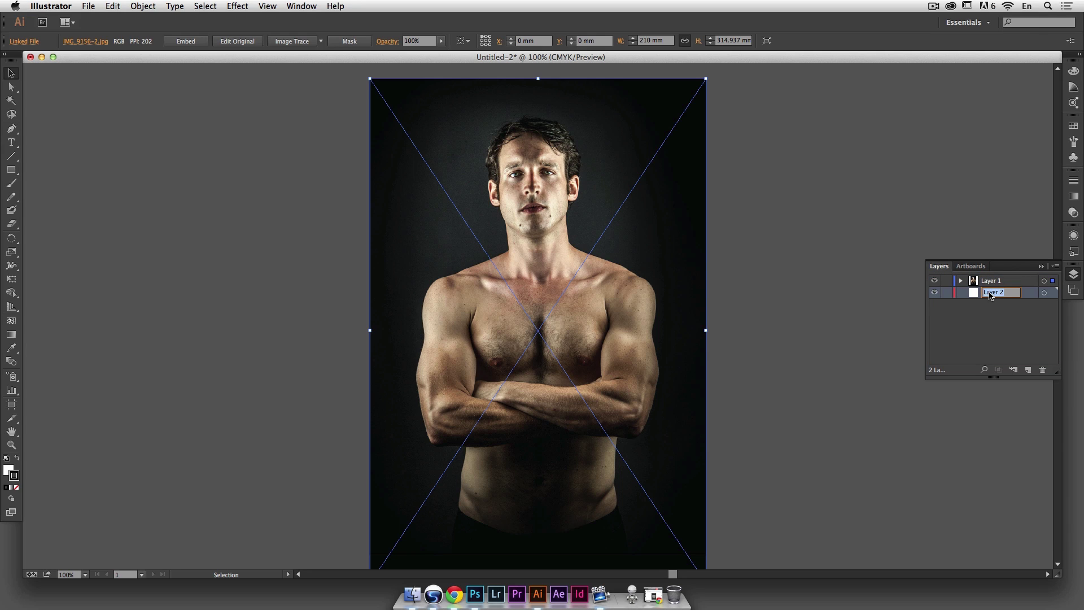
{"action": "type", "text": "BG"}
{"action": "key", "text": "Return"}
Step: Create a 210 × 297 mm rectangle on the BG layer and move the Transform panel off the artwork
{"action": "left_click", "coordinate": [17, 172]}
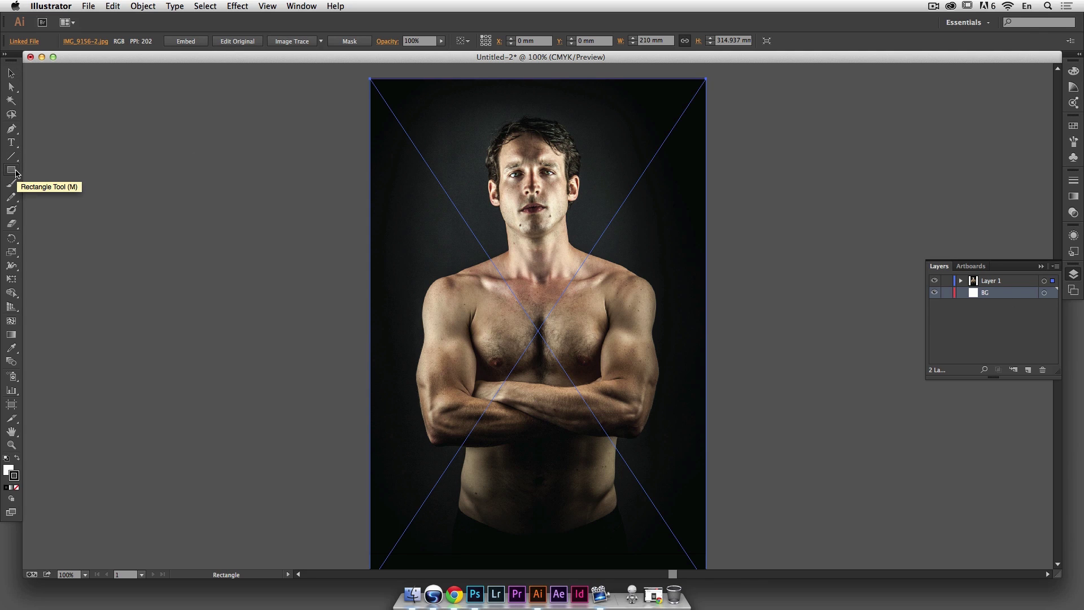
{"action": "left_click", "coordinate": [357, 92]}
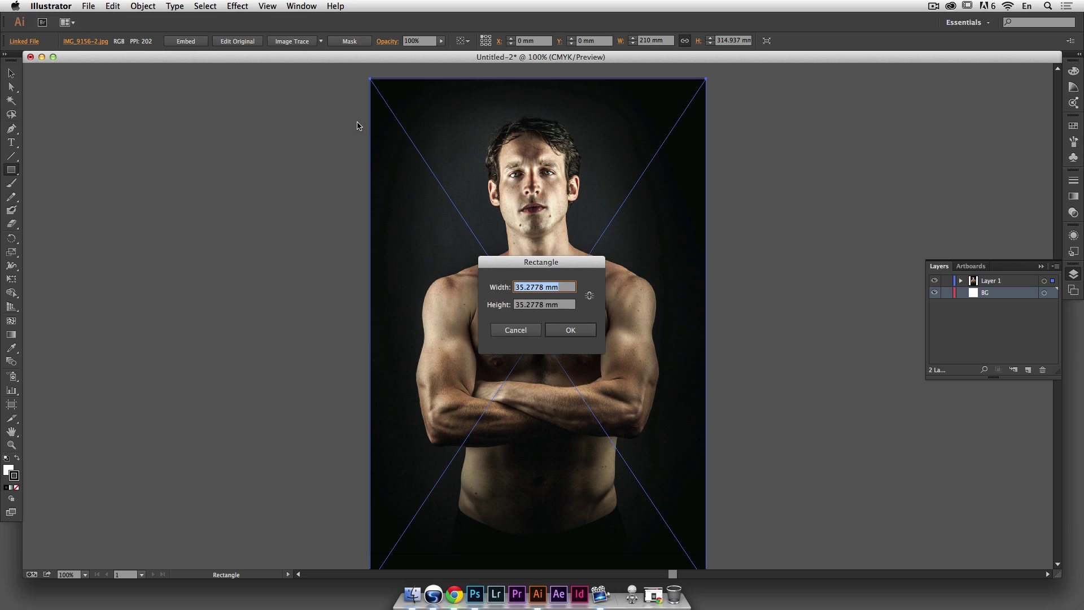
{"action": "type", "text": "210"}
{"action": "key", "text": "Tab"}
{"action": "type", "text": "297"}
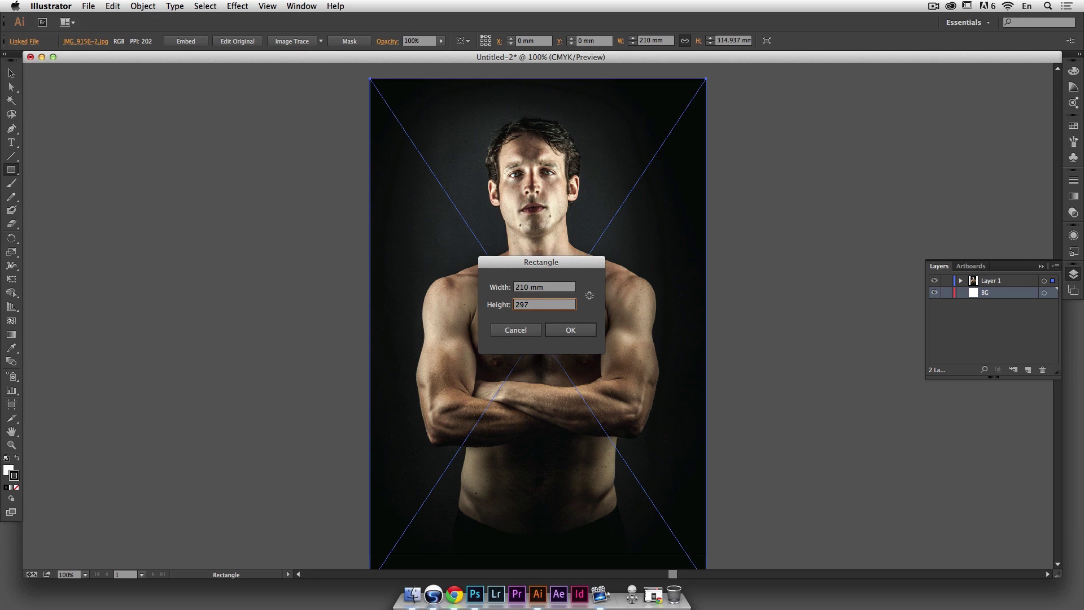
{"action": "key", "text": "Return"}
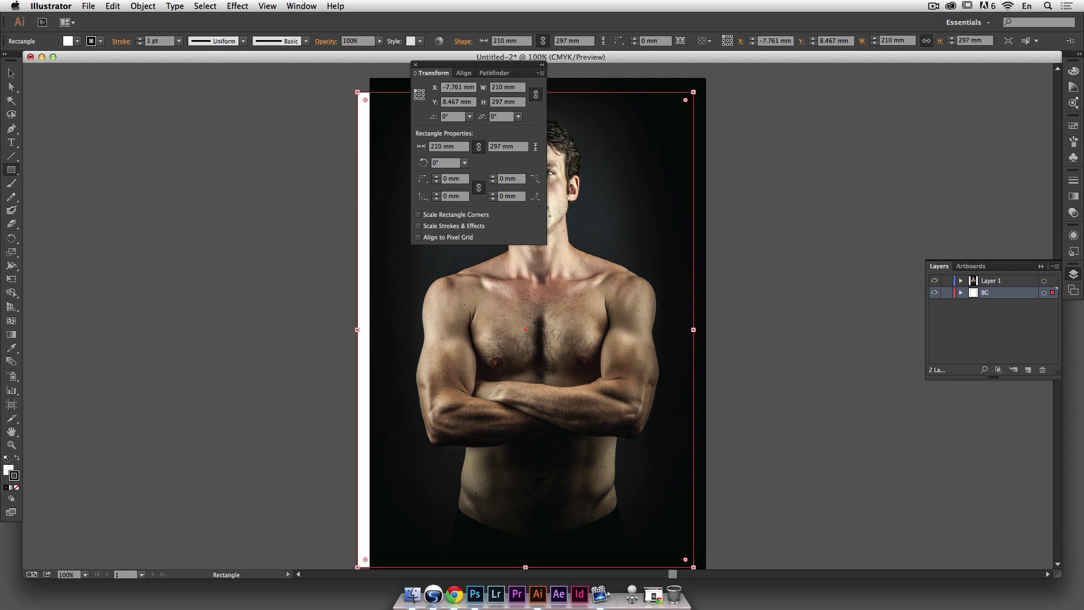
{"action": "left_click_drag", "start_coordinate": [458, 76], "coordinate": [958, 71]}
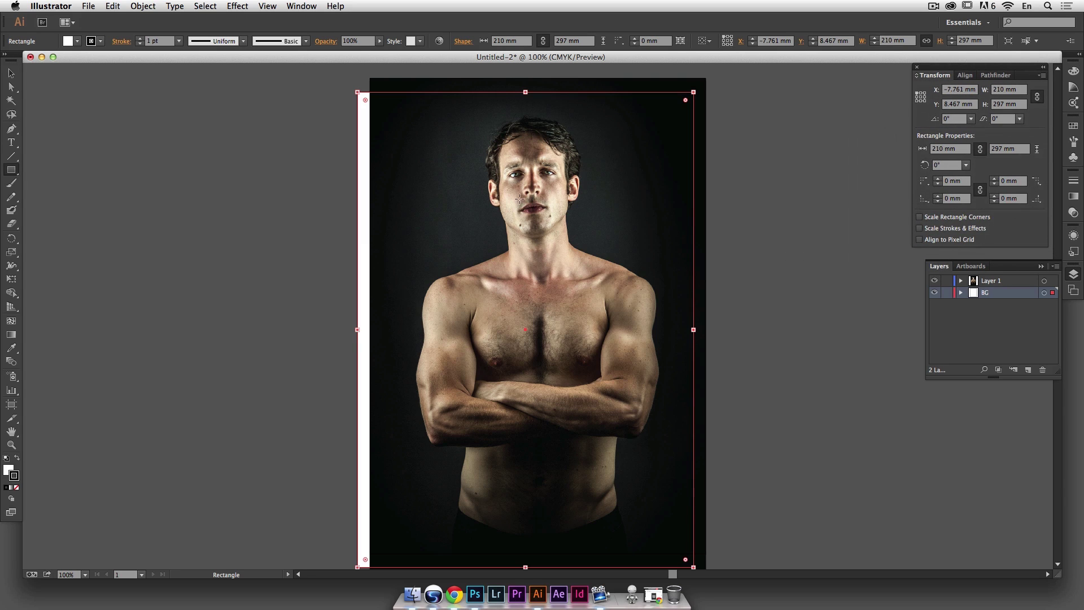
Step: Remove the stroke from the BG rectangle
{"action": "left_click", "coordinate": [10, 74]}
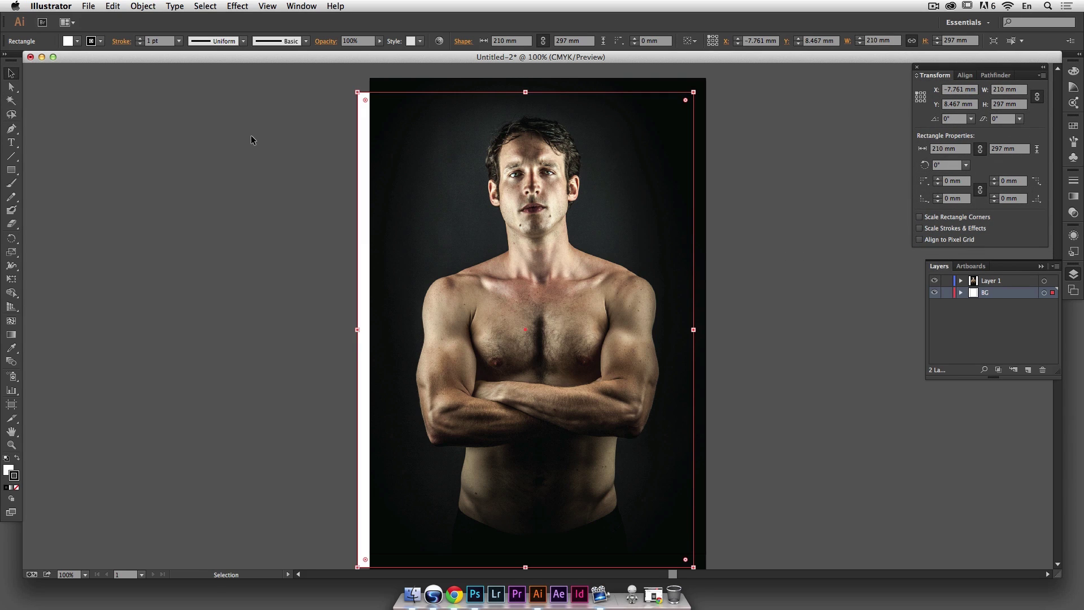
{"action": "left_click", "coordinate": [15, 475]}
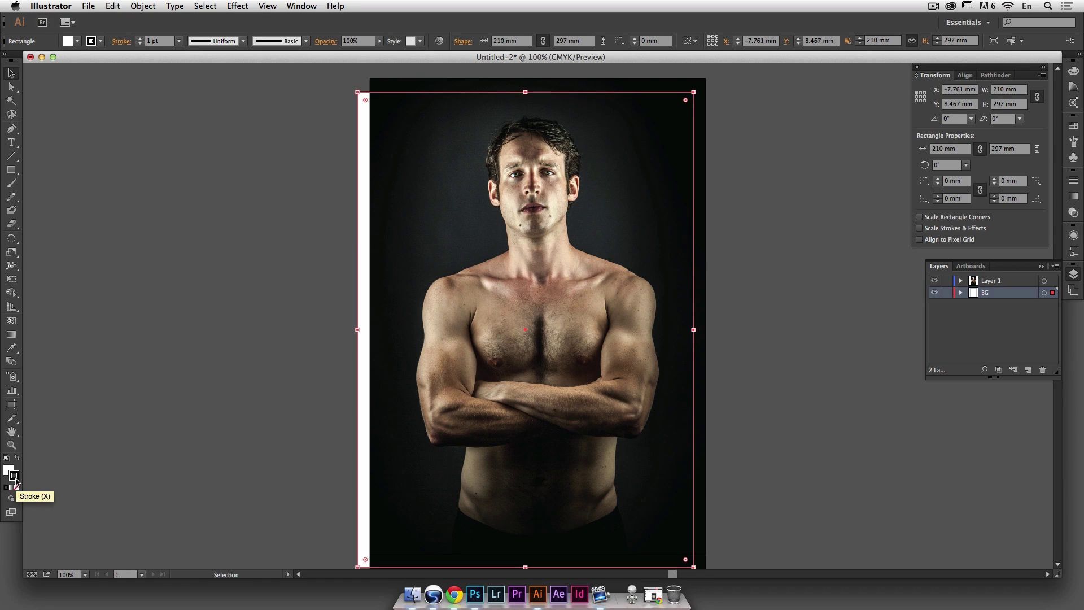
{"action": "left_click", "coordinate": [16, 488]}
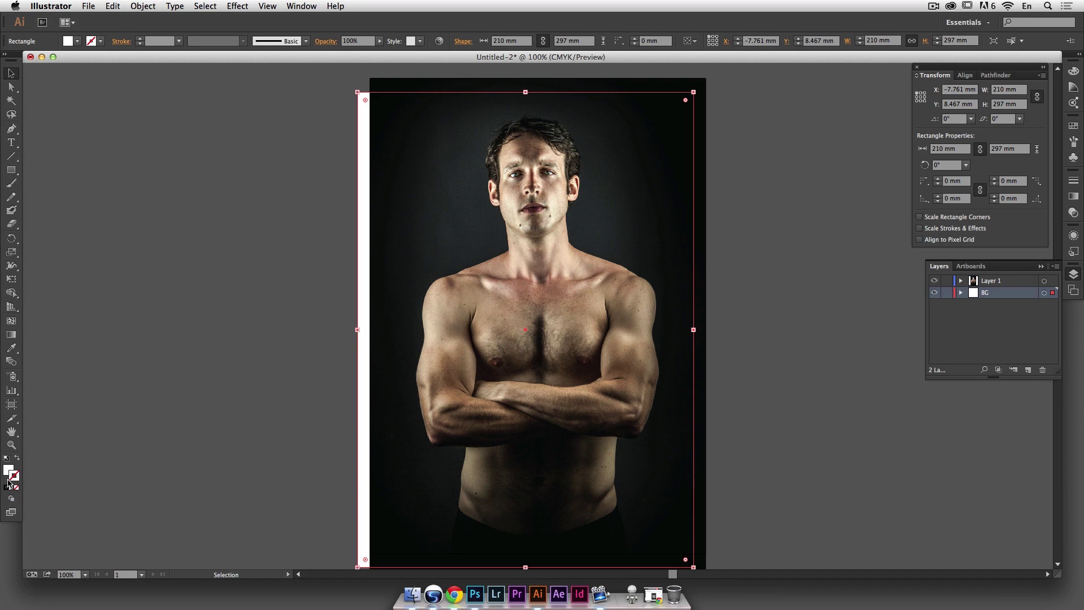
Step: Fill the BG rectangle with the dark colour sampled from the photo's upper edge using the Eyedropper
{"action": "left_click", "coordinate": [8, 471]}
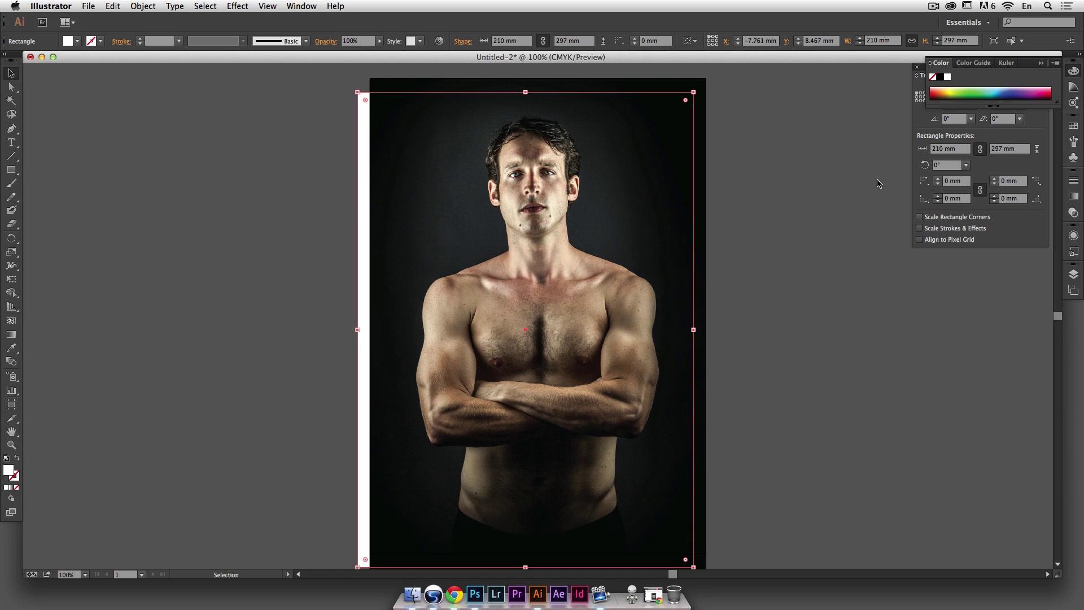
{"action": "left_click", "coordinate": [7, 348]}
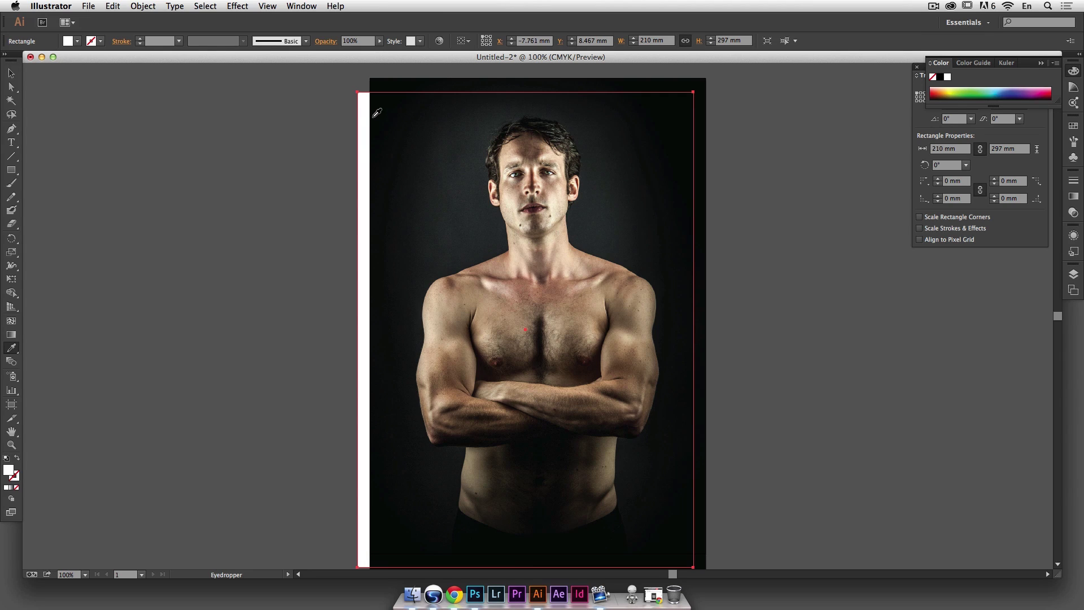
{"action": "left_click", "coordinate": [376, 82]}
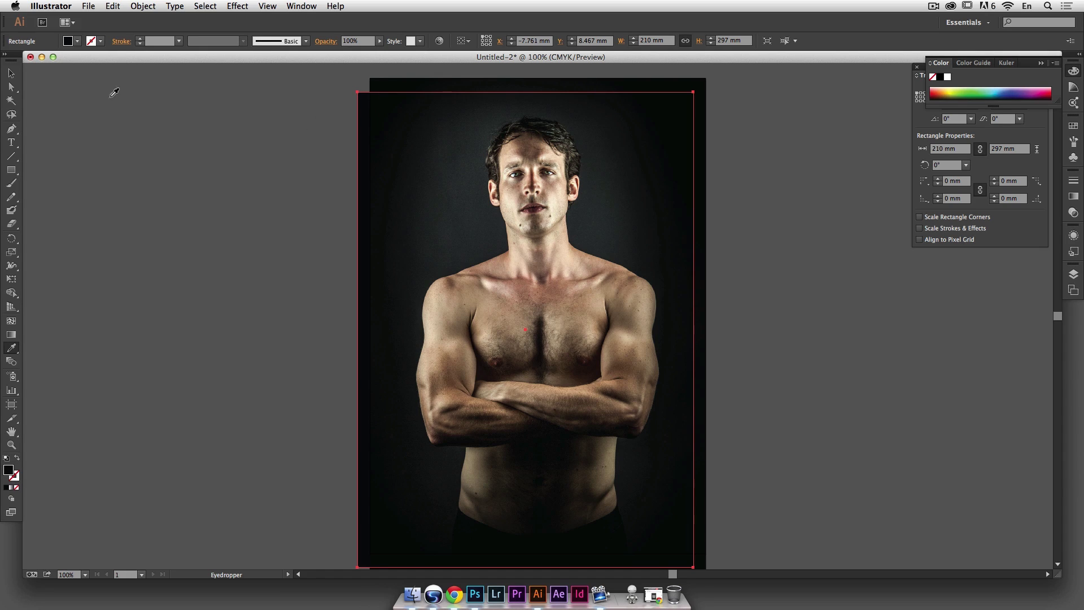
Step: Position the BG rectangle at X 0 mm and Y 0 mm, and collapse the Color panel
{"action": "left_click", "coordinate": [10, 72]}
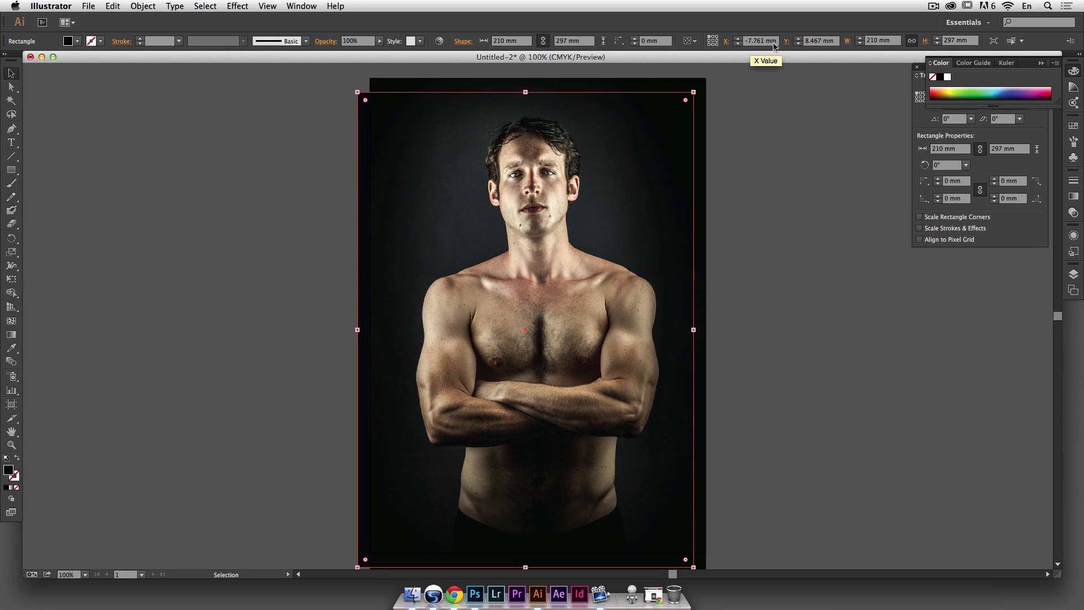
{"action": "left_click", "coordinate": [754, 41]}
{"action": "type", "text": "0"}
{"action": "key", "text": "Tab"}
{"action": "type", "text": "0"}
{"action": "key", "text": "Return"}
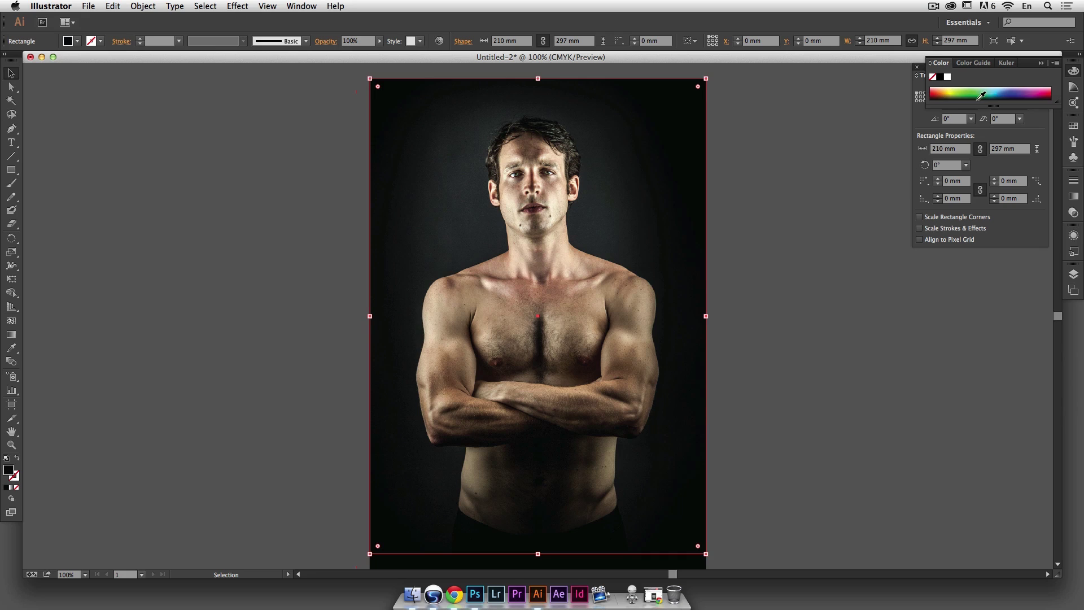
{"action": "left_click", "coordinate": [1073, 74]}
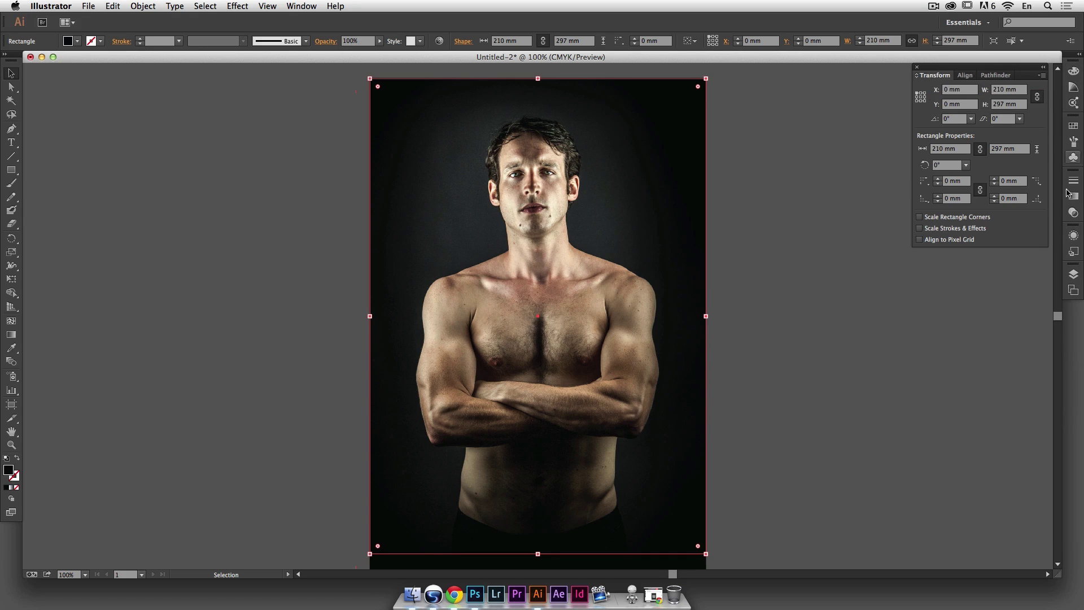
Step: Select the linked photo in Layer 1 and scale it down slightly and proportionally about its centre, then deselect it
{"action": "left_click", "coordinate": [1073, 274]}
{"action": "left_click", "coordinate": [960, 292]}
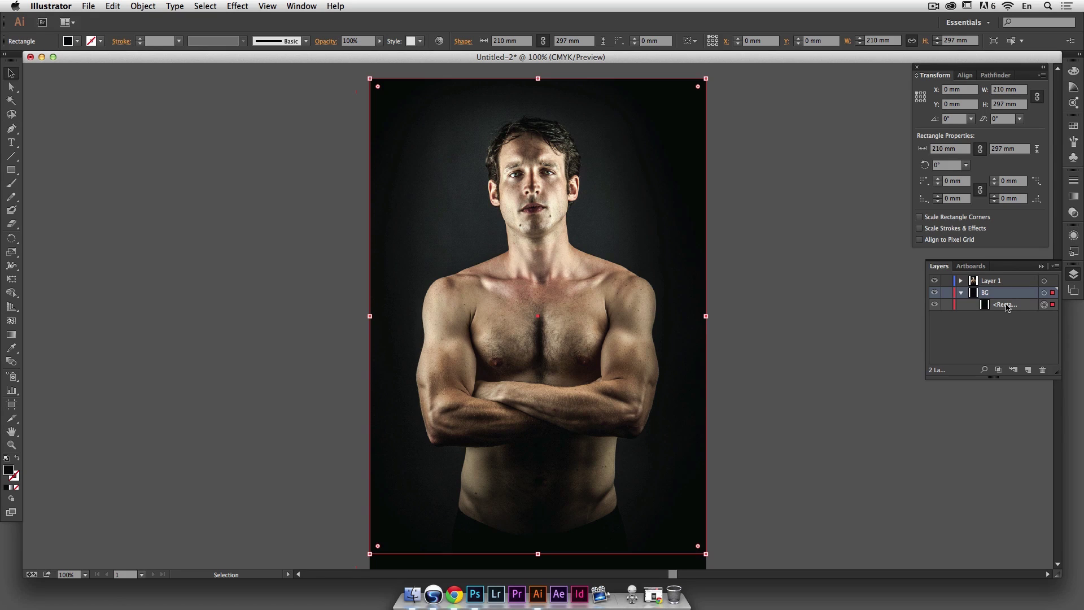
{"action": "left_click", "coordinate": [961, 280]}
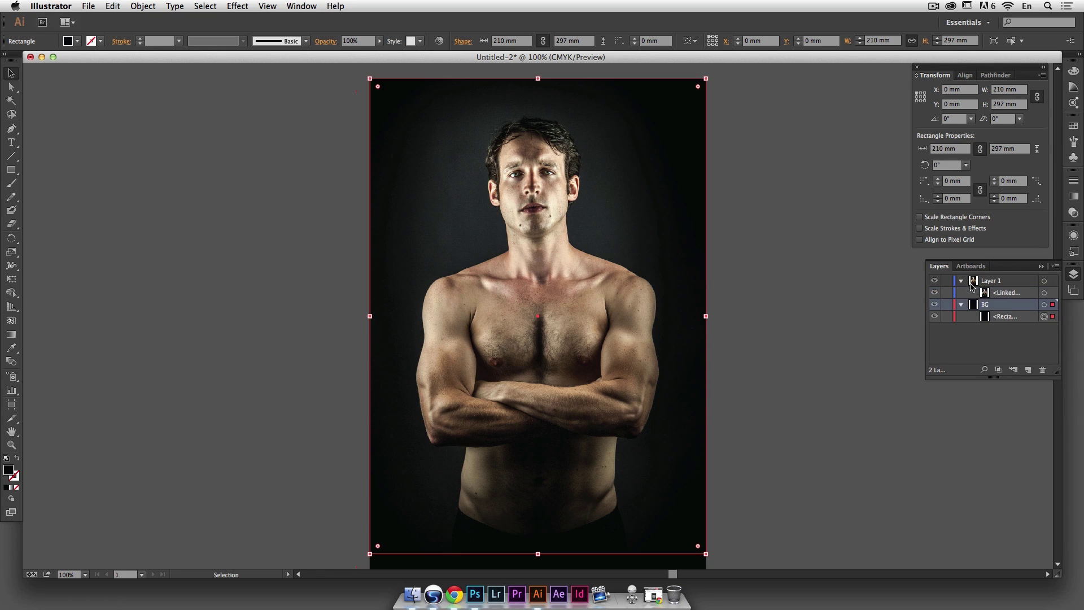
{"action": "left_click", "coordinate": [1044, 293]}
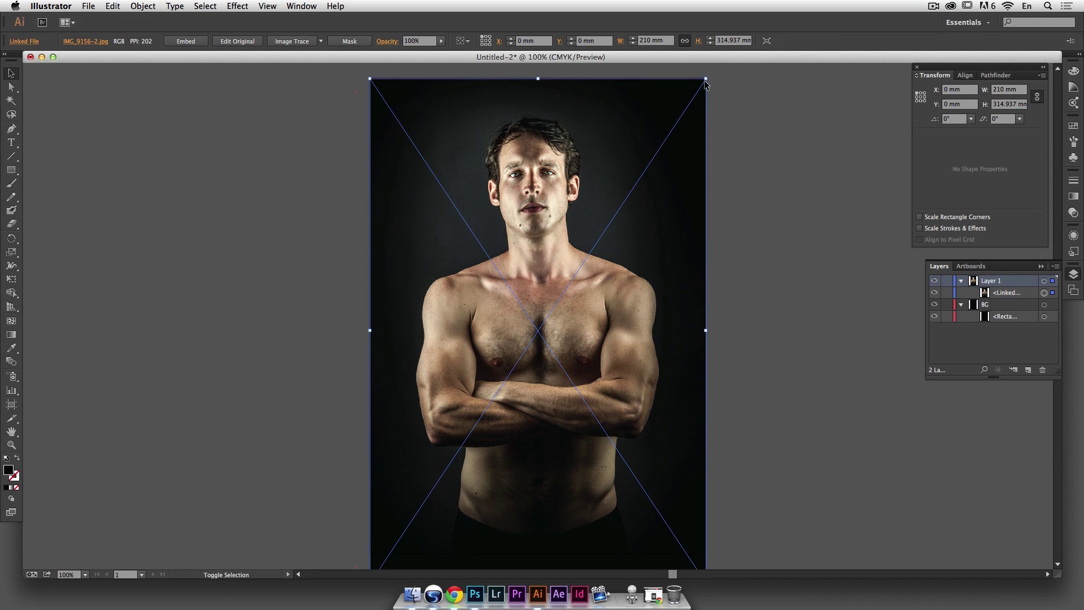
{"action": "left_click_drag", "start_coordinate": [706, 79], "coordinate": [691, 101]}
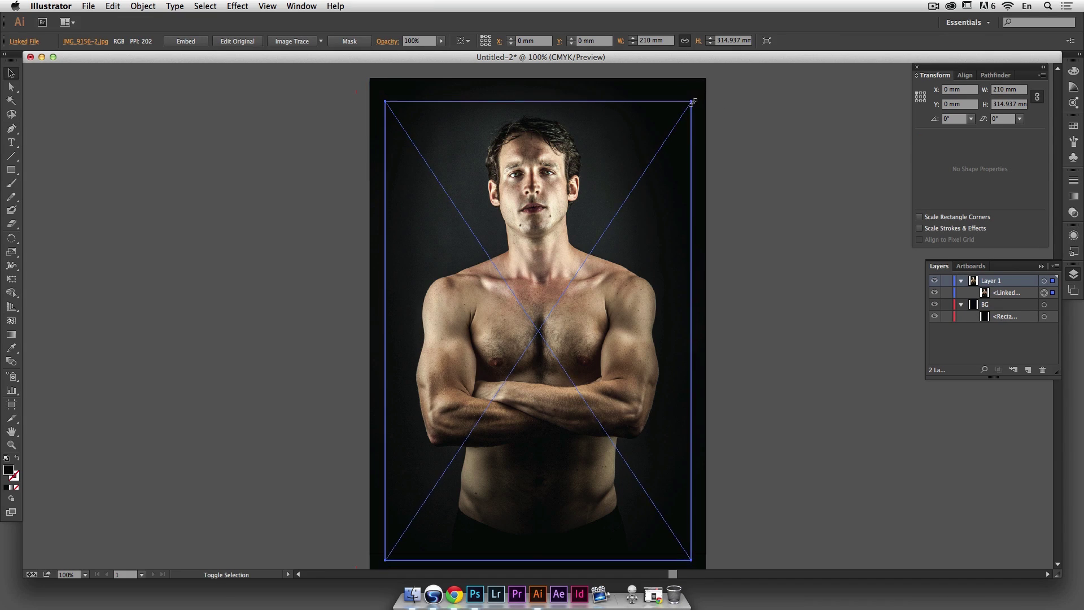
{"action": "left_click", "coordinate": [747, 109]}
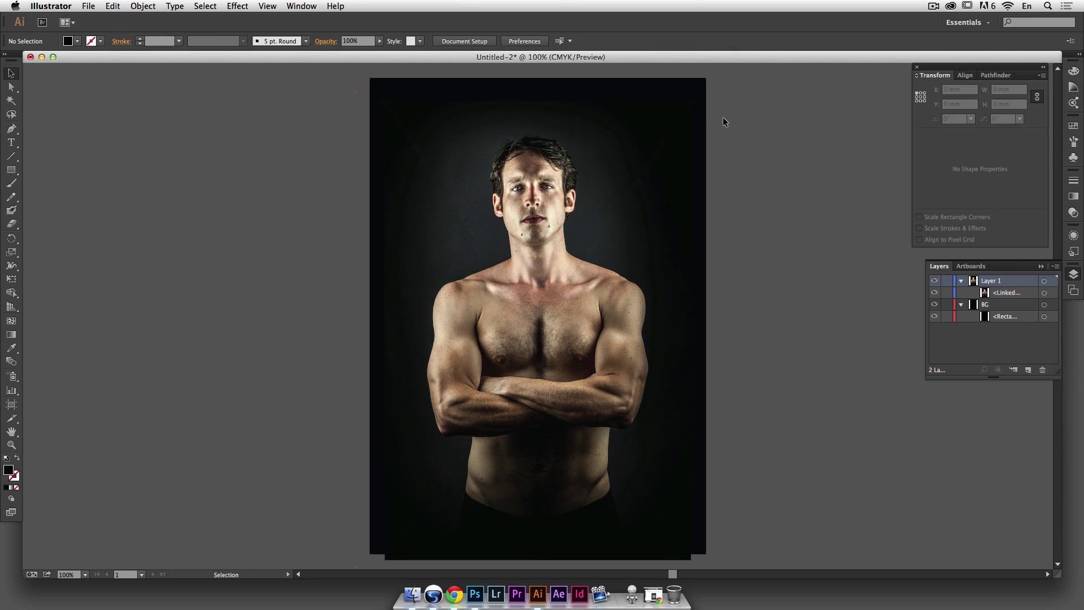
Step: Select the BG rectangle, inspect its CMYK fill values with the colour options shown, and close the Color and Transform panels
{"action": "left_click", "coordinate": [935, 316]}
{"action": "left_click", "coordinate": [936, 317]}
{"action": "left_click", "coordinate": [1044, 317]}
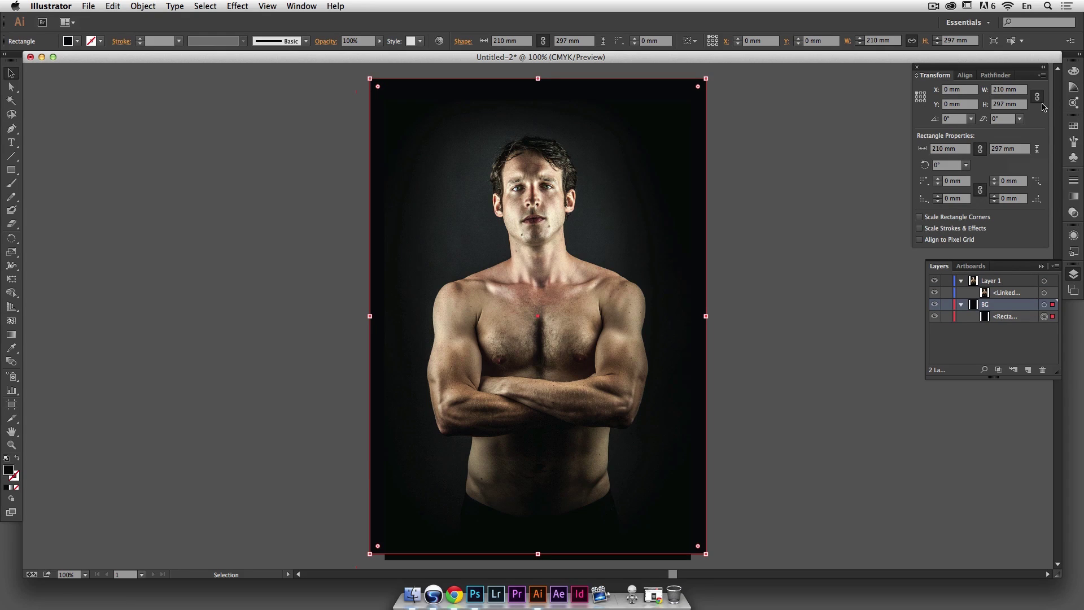
{"action": "left_click", "coordinate": [1072, 72]}
{"action": "left_click", "coordinate": [1056, 63]}
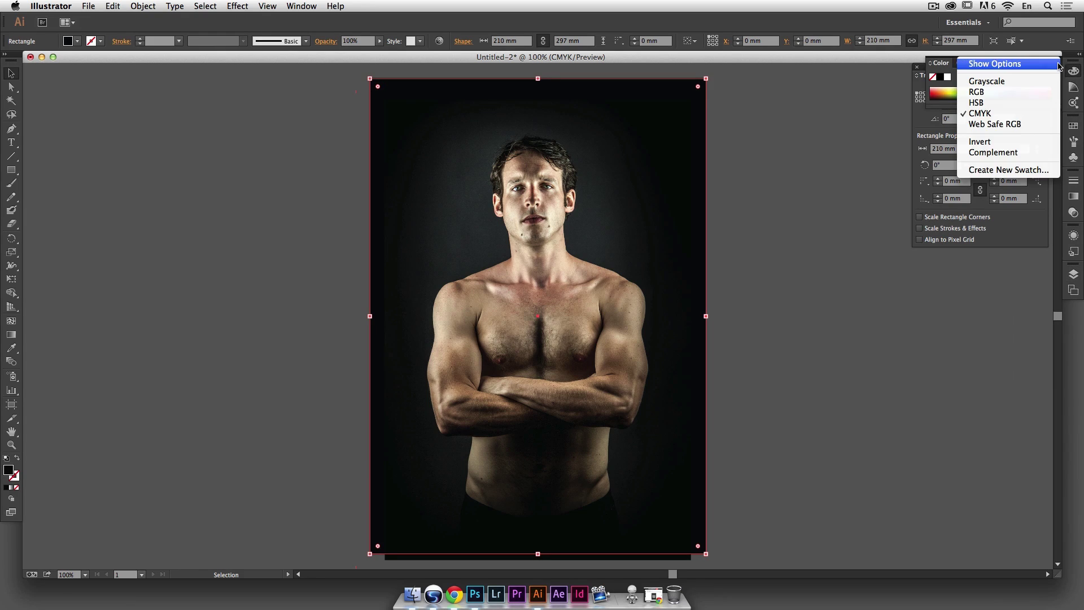
{"action": "left_click", "coordinate": [1057, 64]}
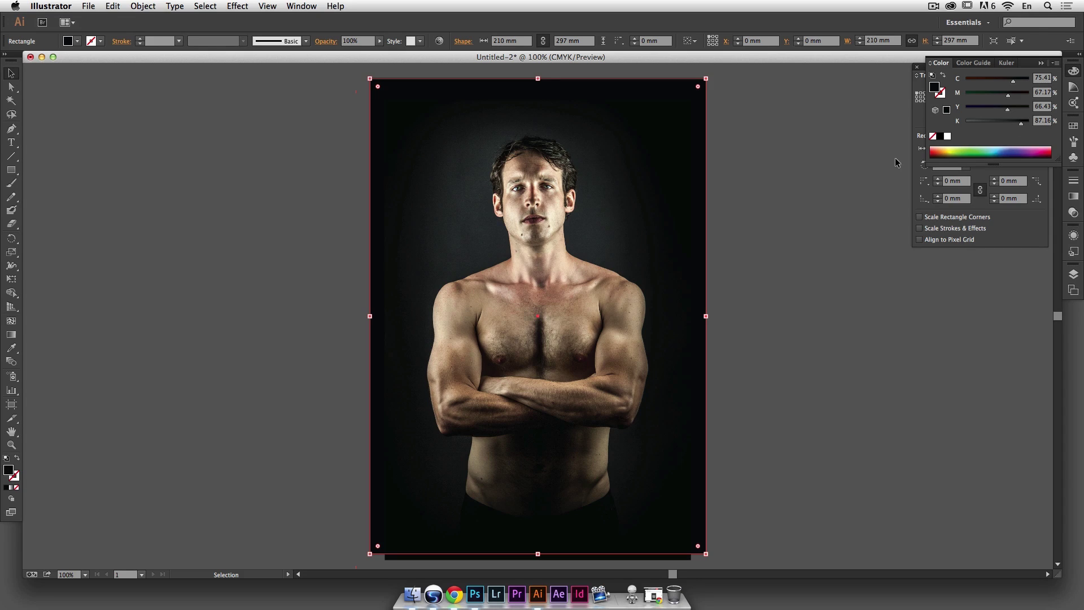
{"action": "left_click", "coordinate": [1072, 73]}
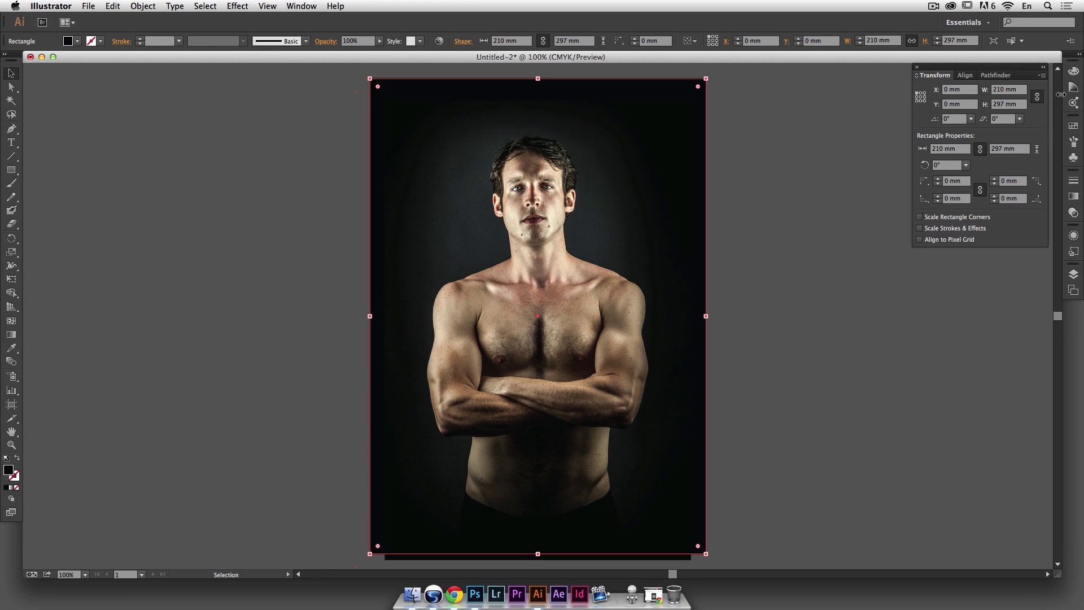
{"action": "left_click", "coordinate": [917, 67]}
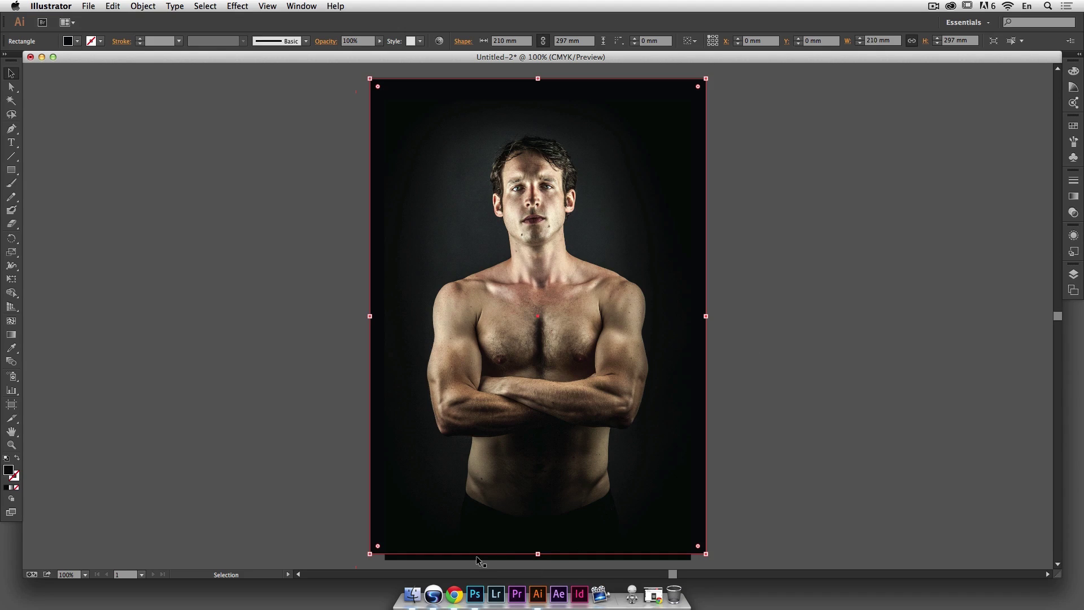
Step: Switch to Suitcase Fusion 5, move its window clear and search the Google Fonts library for "slab"
{"action": "left_click", "coordinate": [440, 595]}
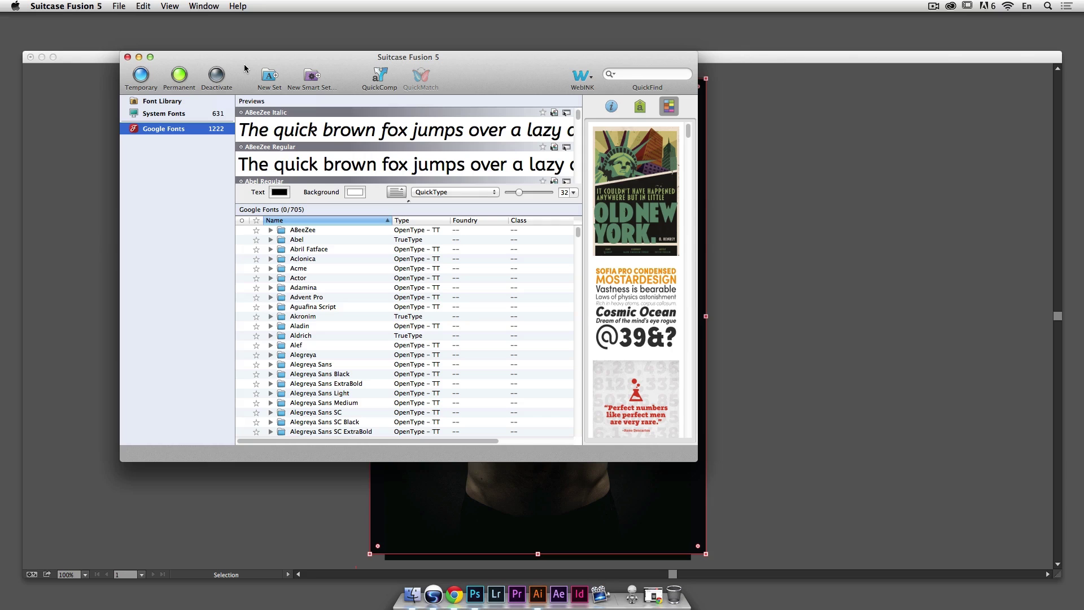
{"action": "left_click_drag", "start_coordinate": [244, 63], "coordinate": [520, 159]}
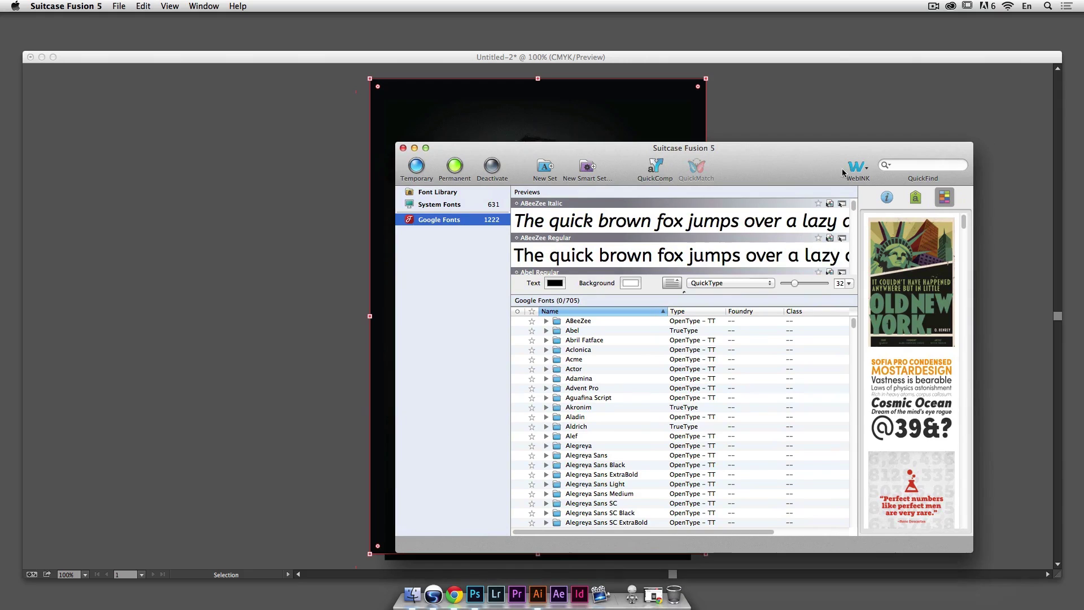
{"action": "left_click_drag", "start_coordinate": [811, 167], "coordinate": [825, 110]}
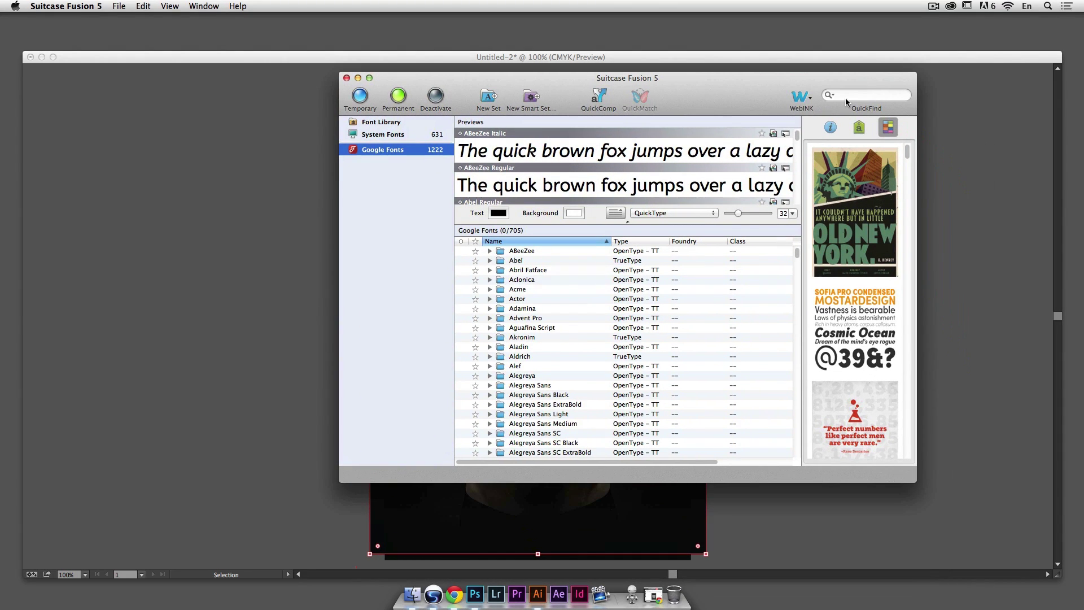
{"action": "left_click", "coordinate": [849, 96]}
{"action": "type", "text": "sl"}
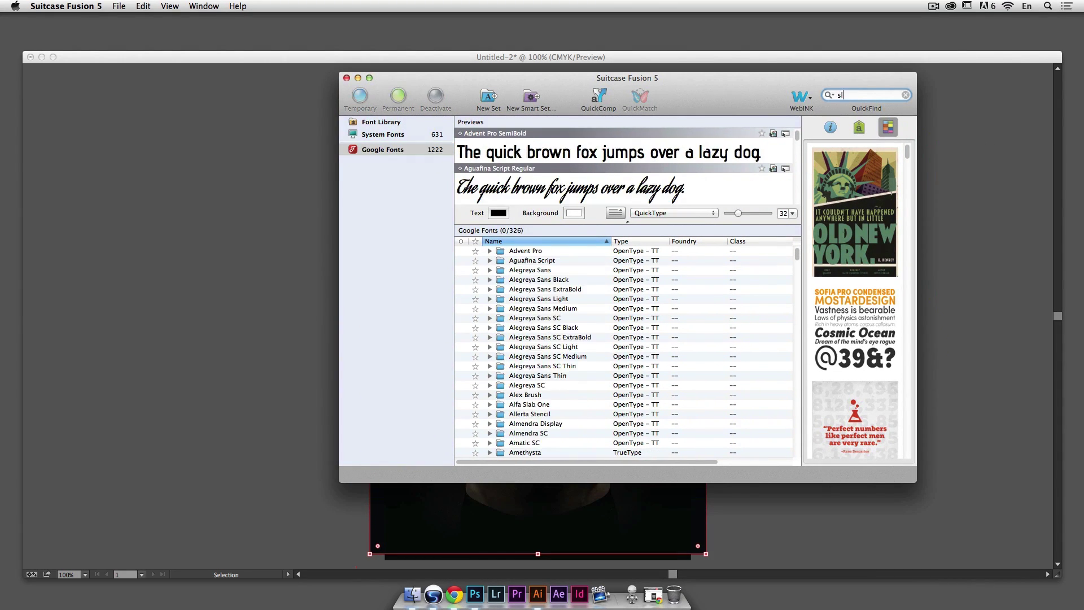
{"action": "type", "text": "ab"}
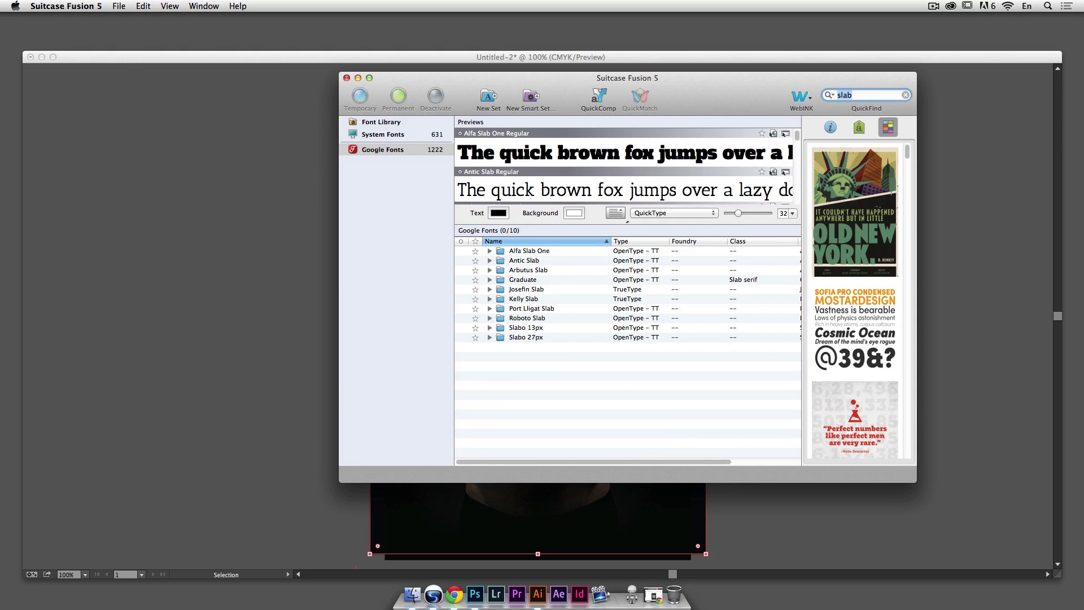
Step: Enlarge the Suitcase Fusion window and its font preview area to show complete sample lines for more fonts
{"action": "left_click_drag", "start_coordinate": [628, 222], "coordinate": [624, 257]}
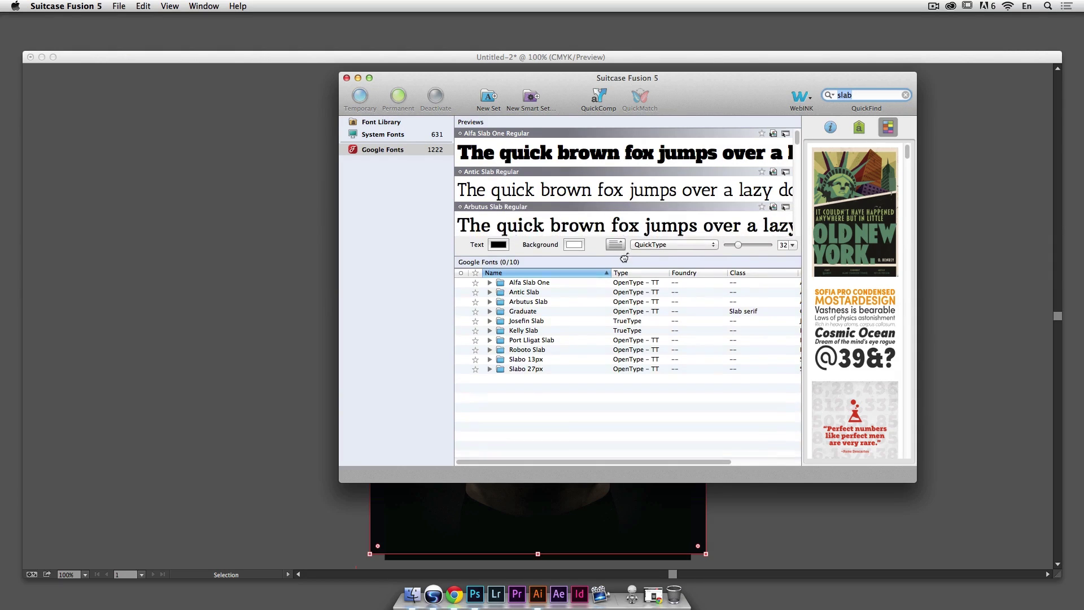
{"action": "left_click_drag", "start_coordinate": [504, 78], "coordinate": [349, 43]}
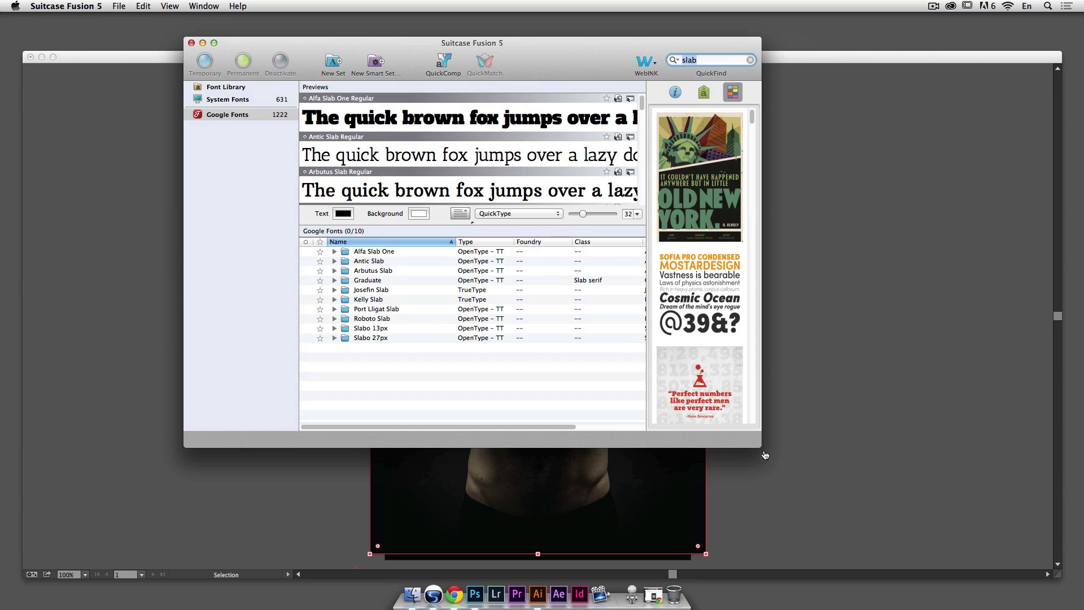
{"action": "left_click_drag", "start_coordinate": [762, 449], "coordinate": [900, 532]}
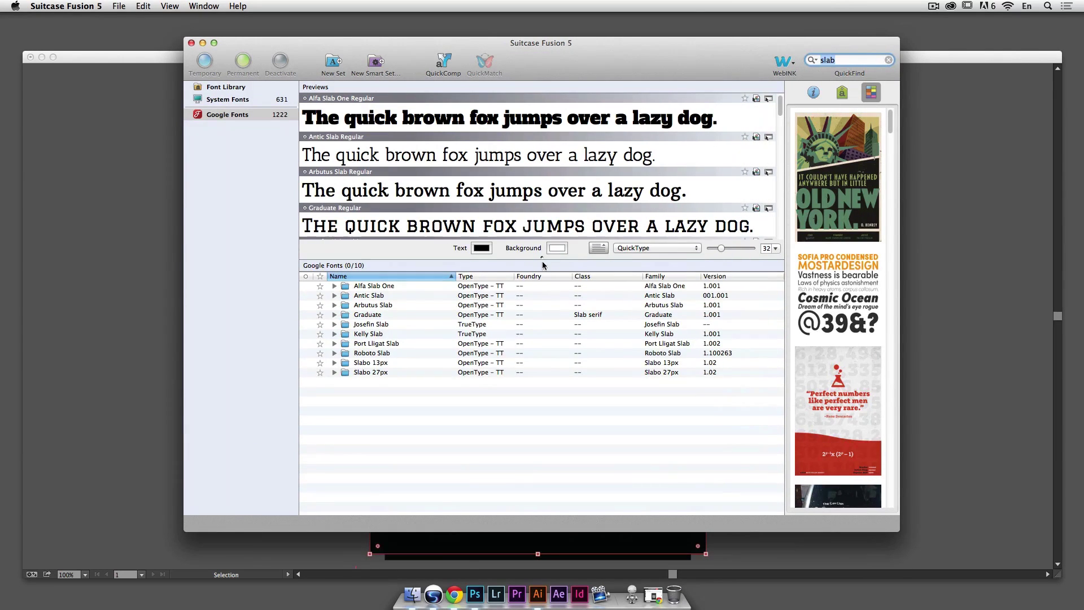
{"action": "left_click_drag", "start_coordinate": [541, 259], "coordinate": [539, 305]}
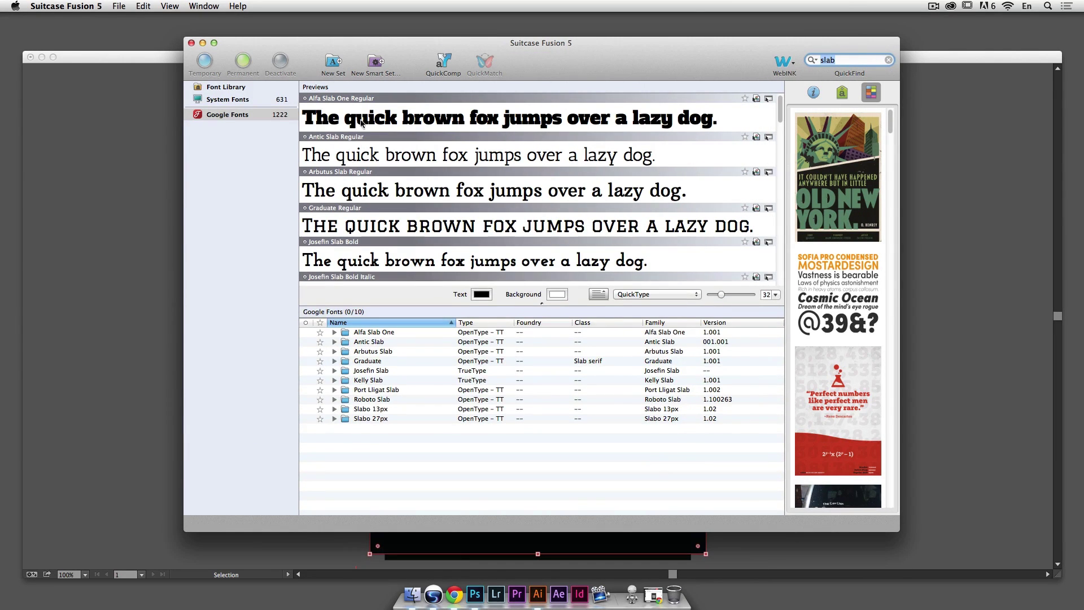
Step: Temporarily activate the Alfa Slab One font and the whole Josefin Slab family
{"action": "left_click", "coordinate": [306, 101]}
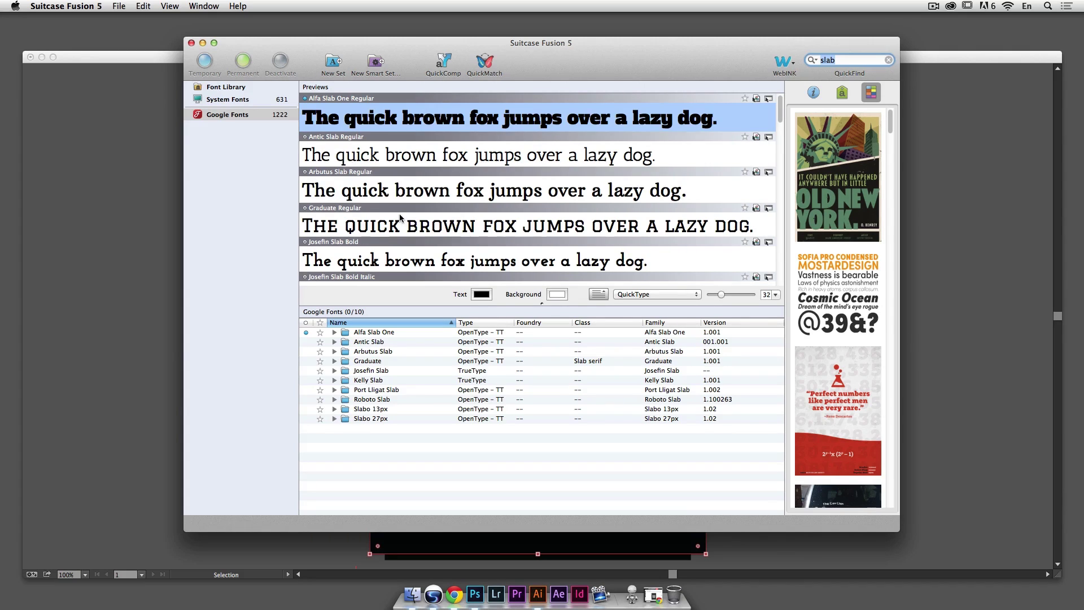
{"action": "scroll", "coordinate": [399, 213], "scroll_direction": "down", "scroll_amount": 1}
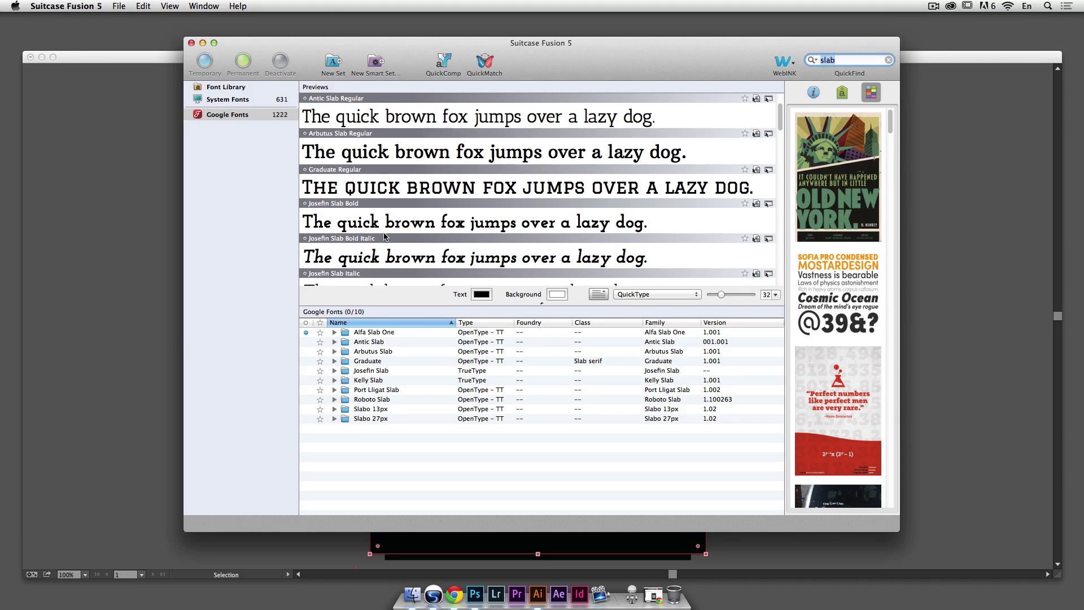
{"action": "scroll", "coordinate": [376, 222], "scroll_direction": "down", "scroll_amount": 1}
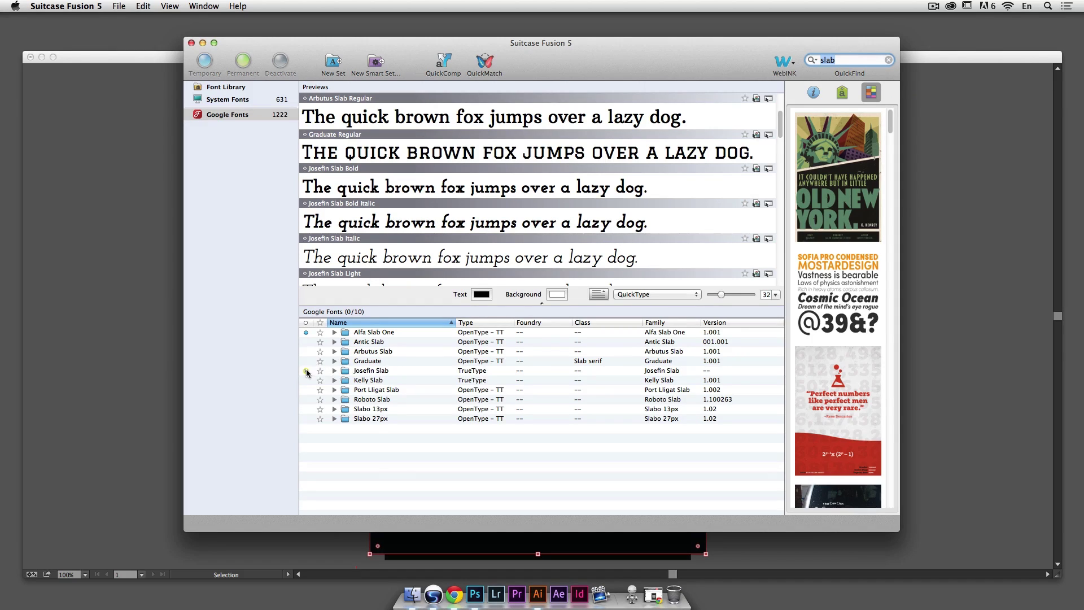
{"action": "left_click", "coordinate": [333, 371]}
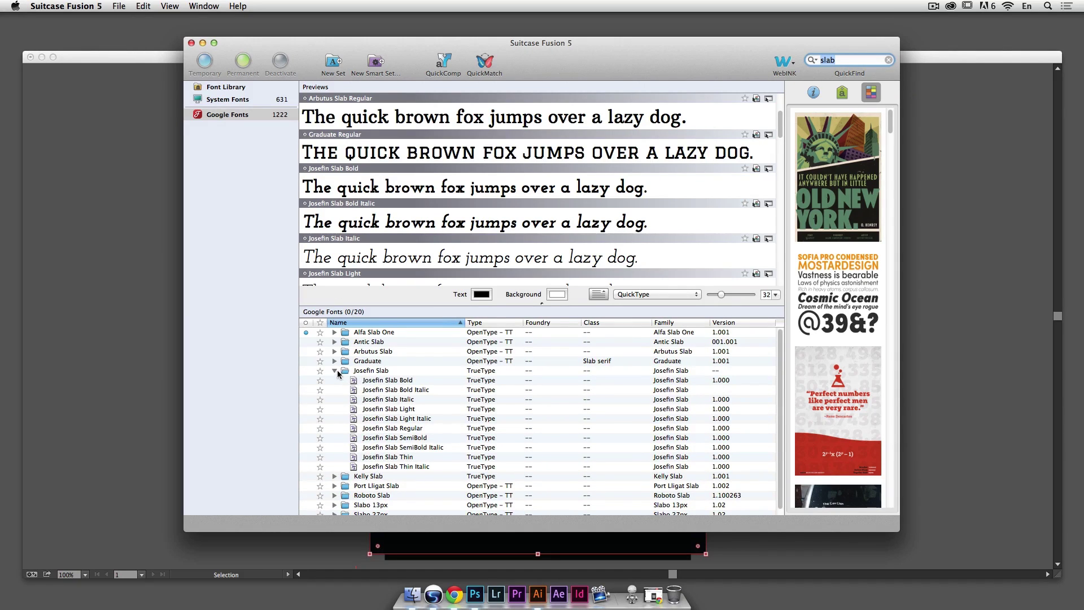
{"action": "left_click", "coordinate": [334, 369]}
{"action": "left_click", "coordinate": [305, 371]}
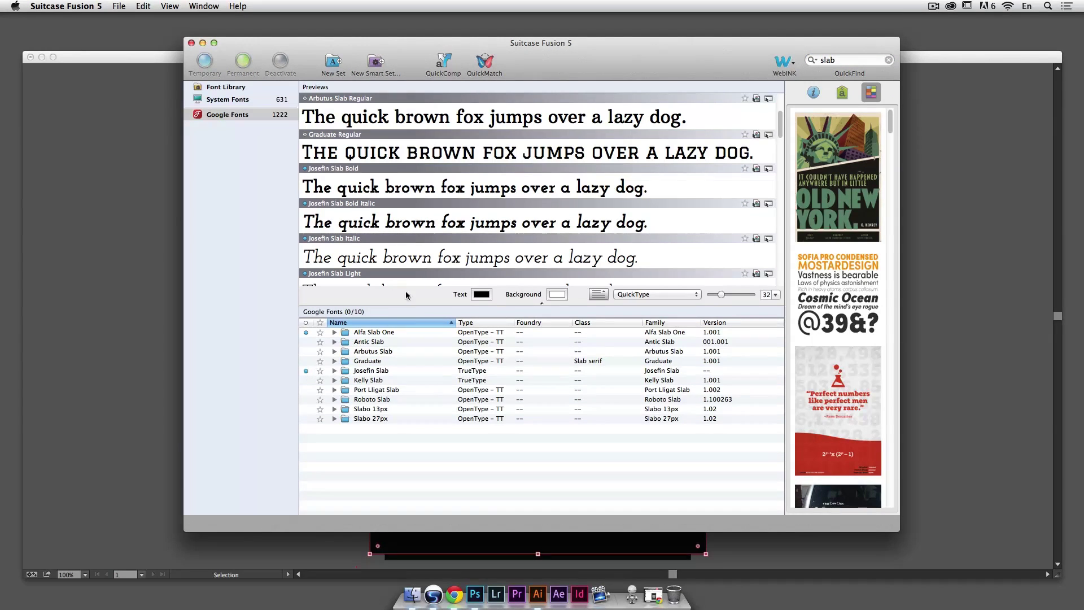
Step: Examine the previews of the remaining slab fonts and minimise the Suitcase Fusion window
{"action": "scroll", "coordinate": [453, 227], "scroll_direction": "down", "scroll_amount": 5}
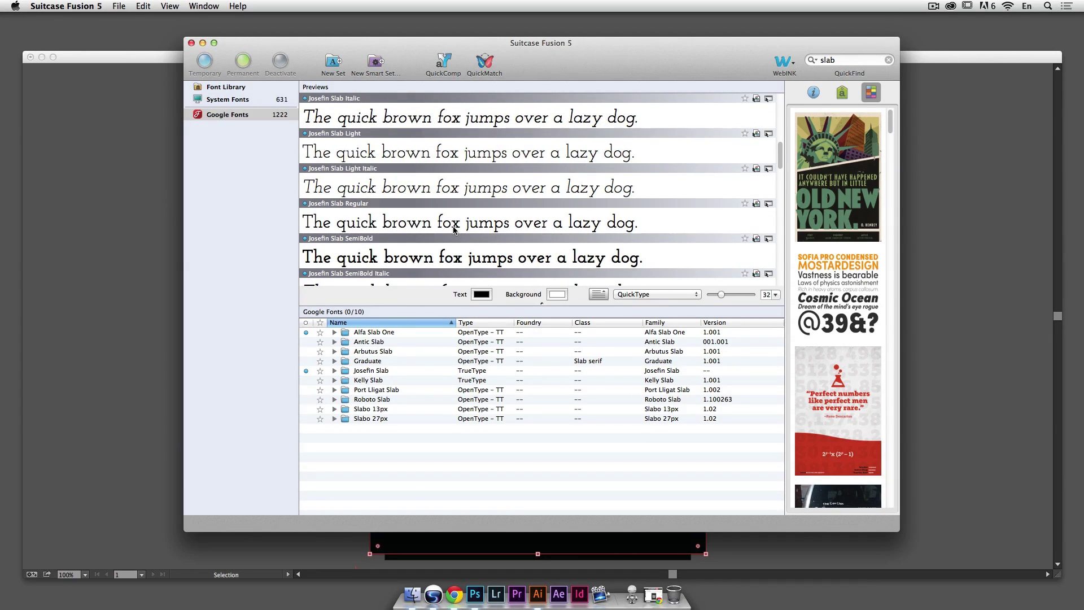
{"action": "scroll", "coordinate": [453, 228], "scroll_direction": "down", "scroll_amount": 6}
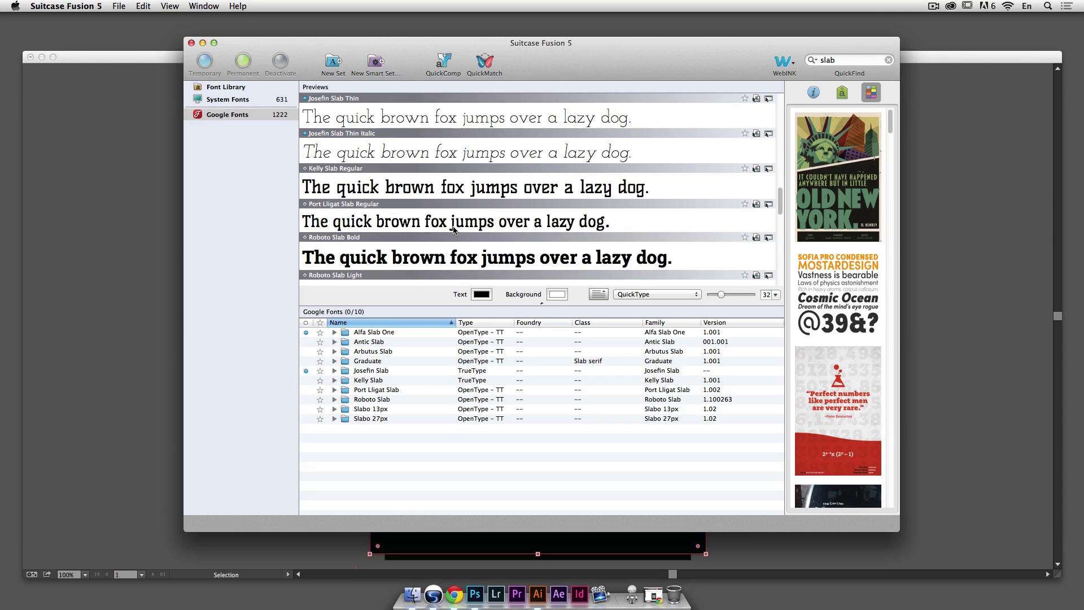
{"action": "scroll", "coordinate": [453, 227], "scroll_direction": "down", "scroll_amount": 5}
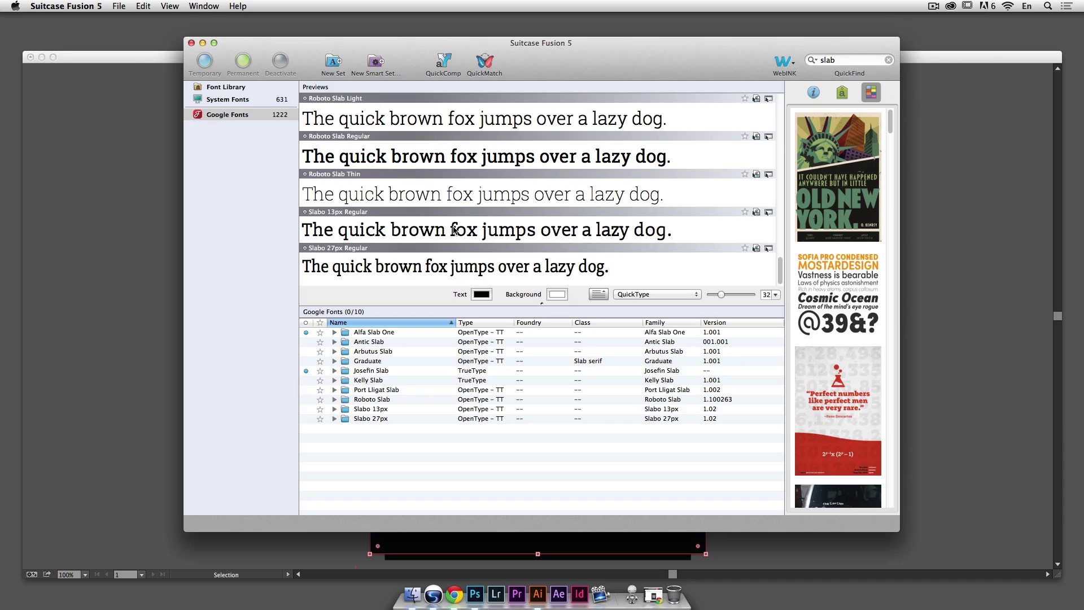
{"action": "scroll", "coordinate": [424, 256], "scroll_direction": "up", "scroll_amount": 20}
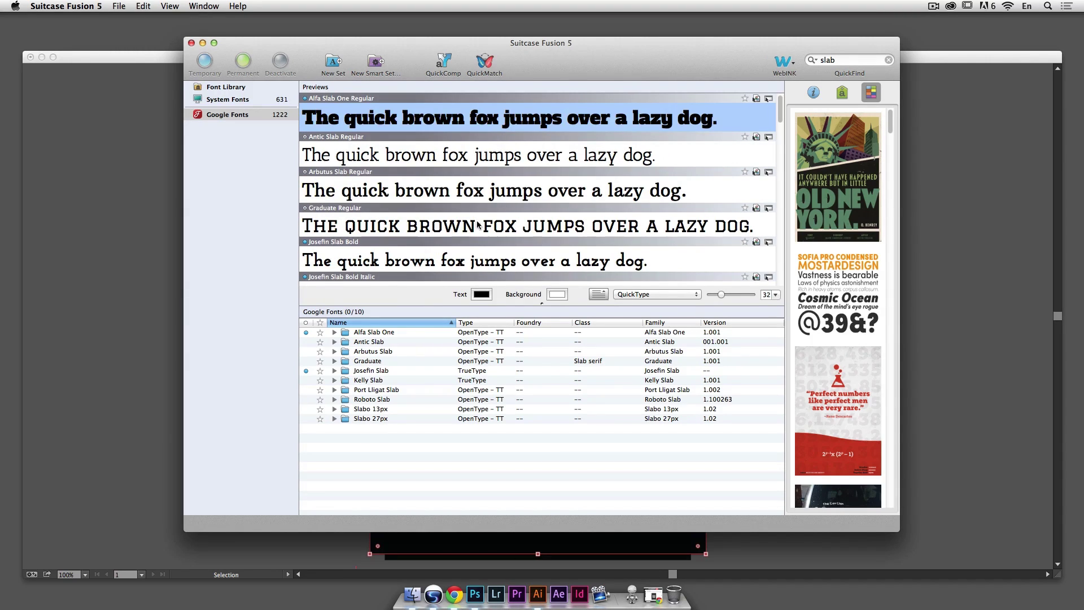
{"action": "left_click", "coordinate": [202, 43]}
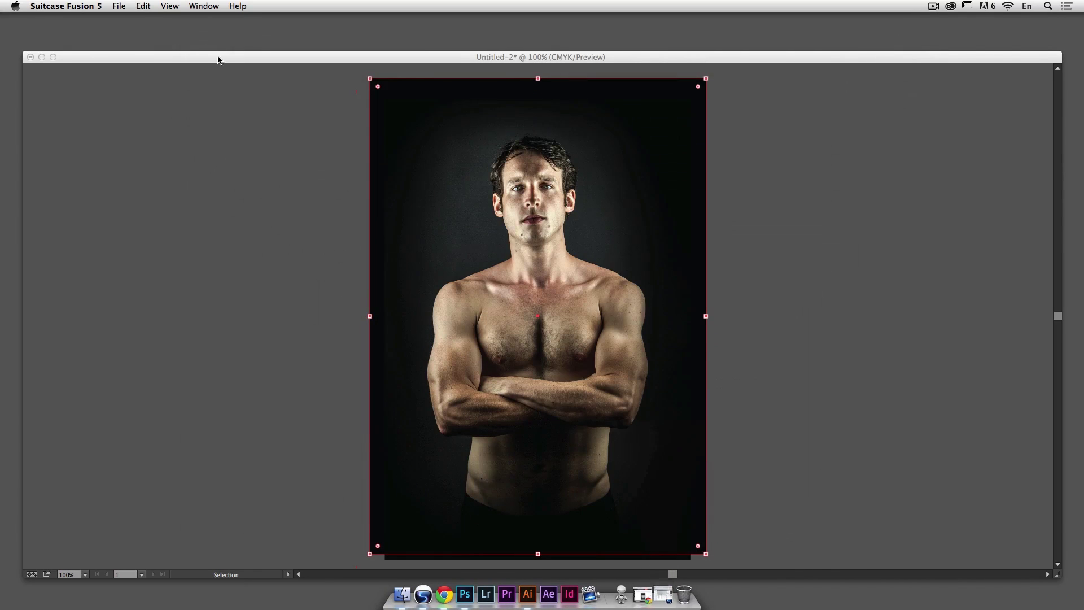
Step: Switch to Illustrator, collapse both layers and rename Layer 1 as Photo
{"action": "left_click", "coordinate": [321, 199]}
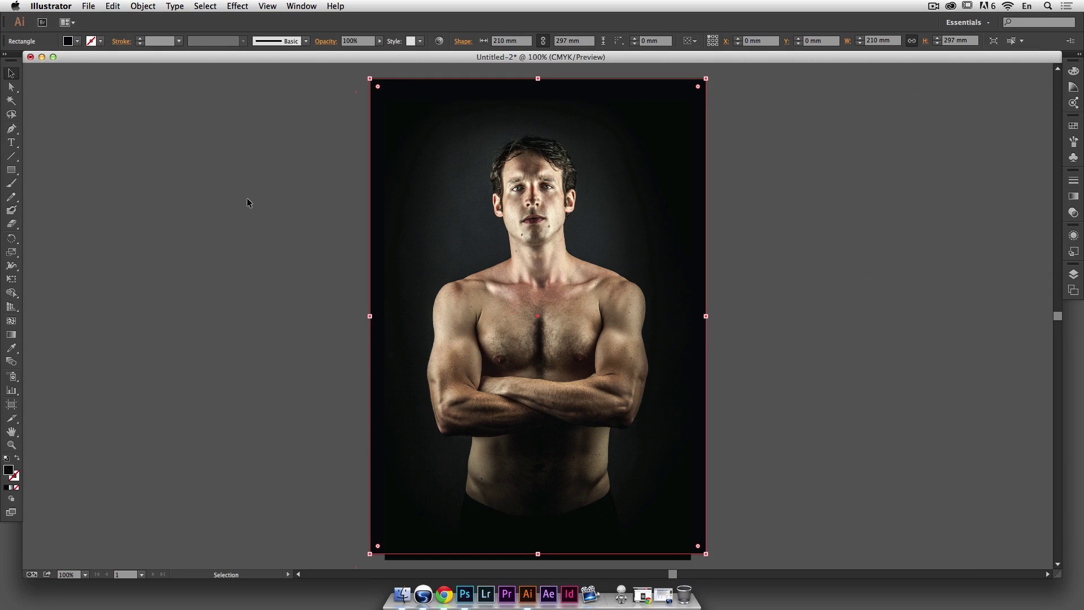
{"action": "left_click", "coordinate": [1073, 274]}
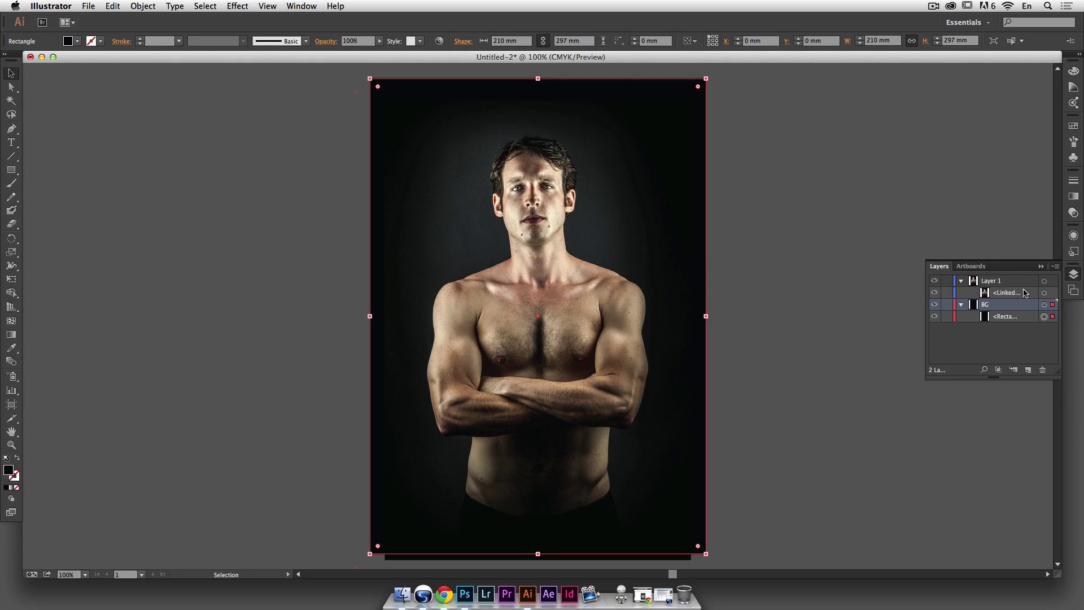
{"action": "left_click", "coordinate": [962, 305]}
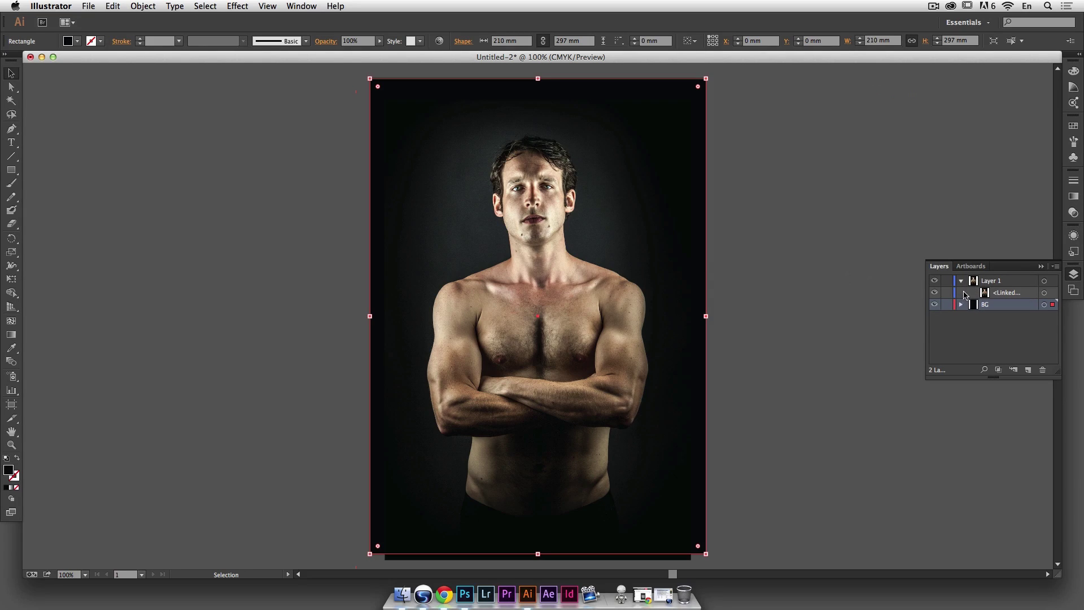
{"action": "left_click", "coordinate": [960, 281]}
{"action": "double_click", "coordinate": [992, 281]}
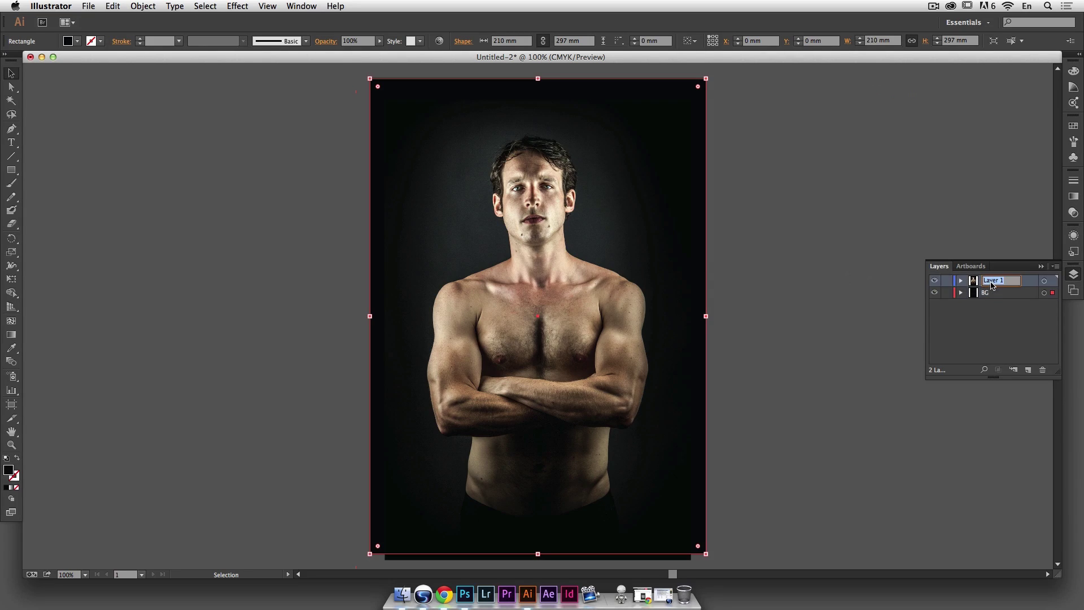
{"action": "type", "text": "Photo"}
{"action": "key", "text": "Return"}
Step: Add a new layer above the Photo layer and name it Title
{"action": "left_click", "coordinate": [1028, 370]}
{"action": "double_click", "coordinate": [990, 280]}
{"action": "double_click", "coordinate": [989, 286]}
{"action": "type", "text": "Tit"}
{"action": "key", "text": "Return"}
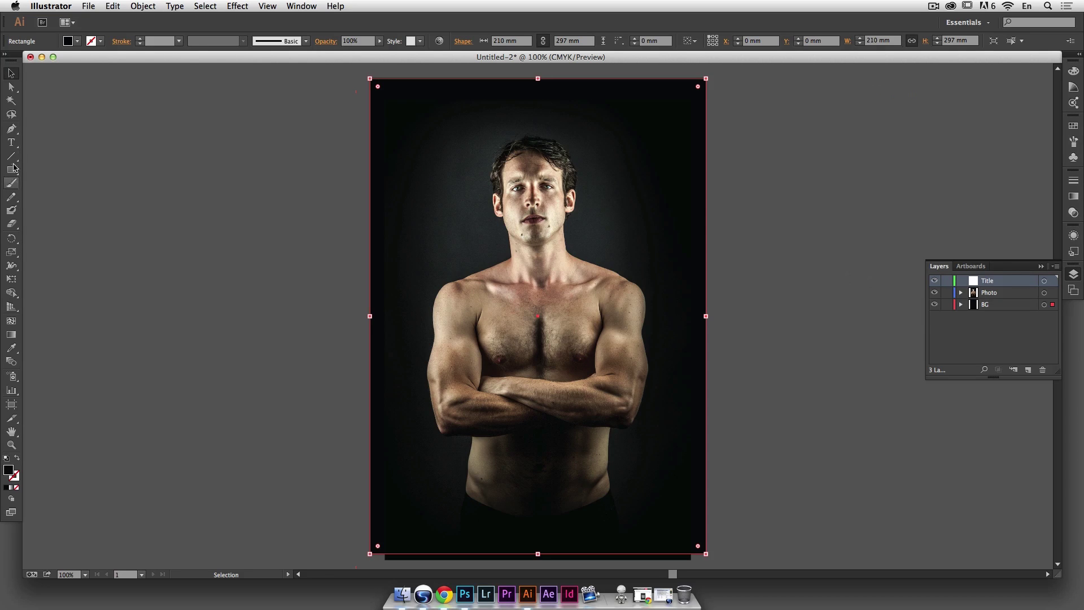
Step: Add the text "Fitness" beside the artboard and enlarge it to about 98 pt, roughly 99 mm wide
{"action": "left_click", "coordinate": [11, 142]}
{"action": "left_click", "coordinate": [298, 175]}
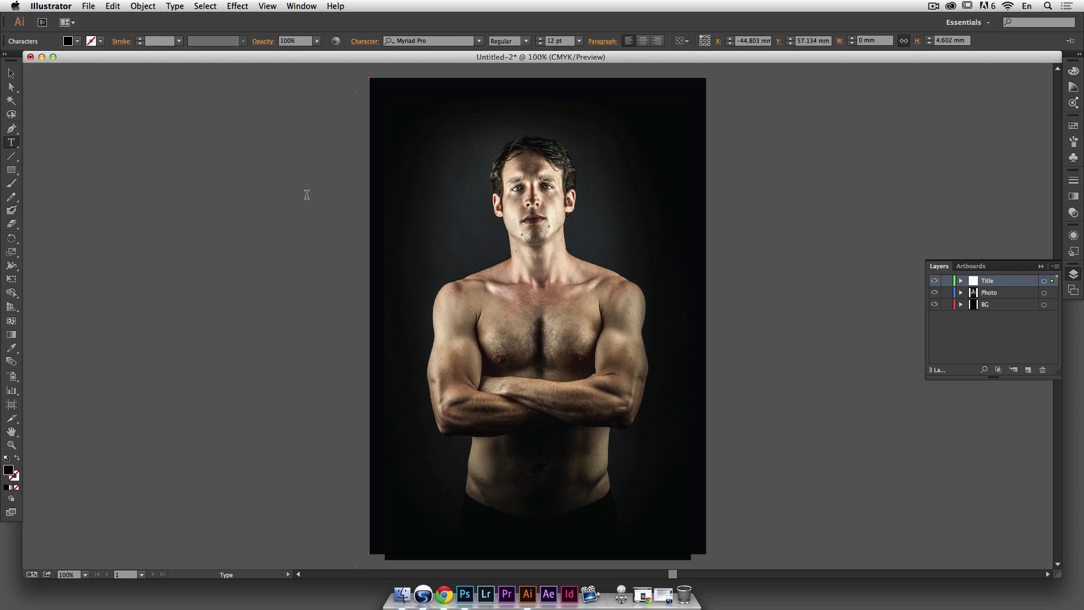
{"action": "type", "text": "Fitness"}
{"action": "left_click", "coordinate": [10, 73]}
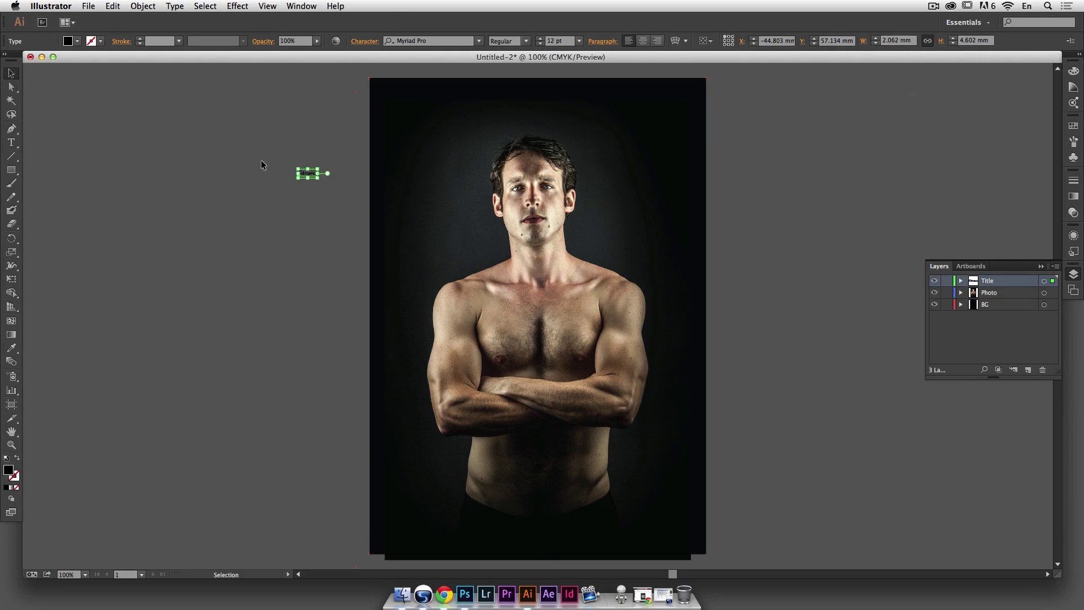
{"action": "left_click_drag", "start_coordinate": [318, 178], "coordinate": [457, 236]}
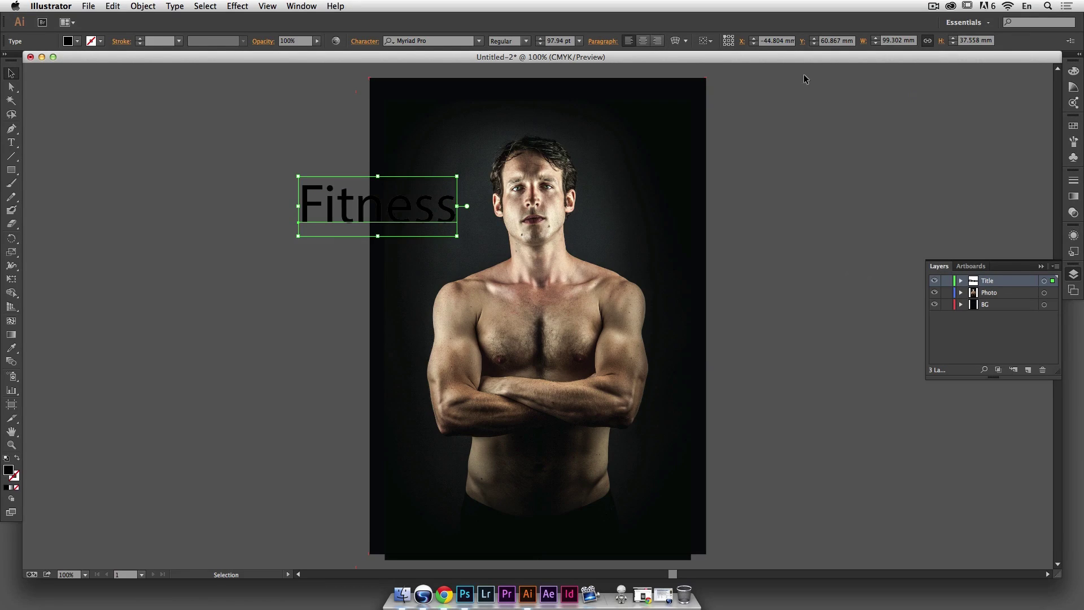
Step: Fill the "Fitness" text with white and move it onto the artboard just above the man's head
{"action": "left_click", "coordinate": [1073, 71]}
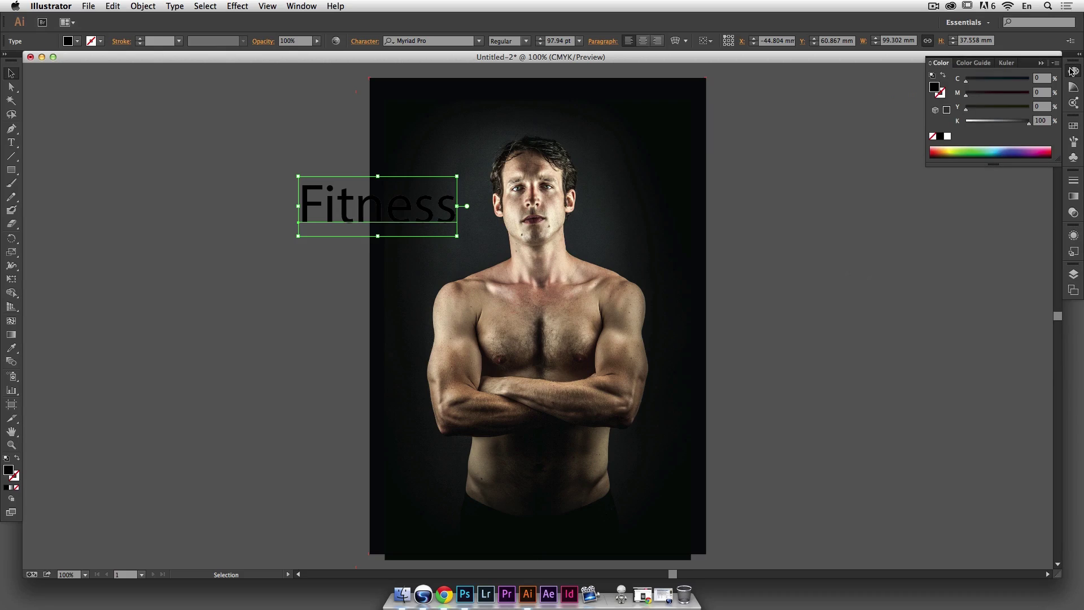
{"action": "left_click", "coordinate": [947, 136]}
{"action": "left_click_drag", "start_coordinate": [344, 213], "coordinate": [449, 136]}
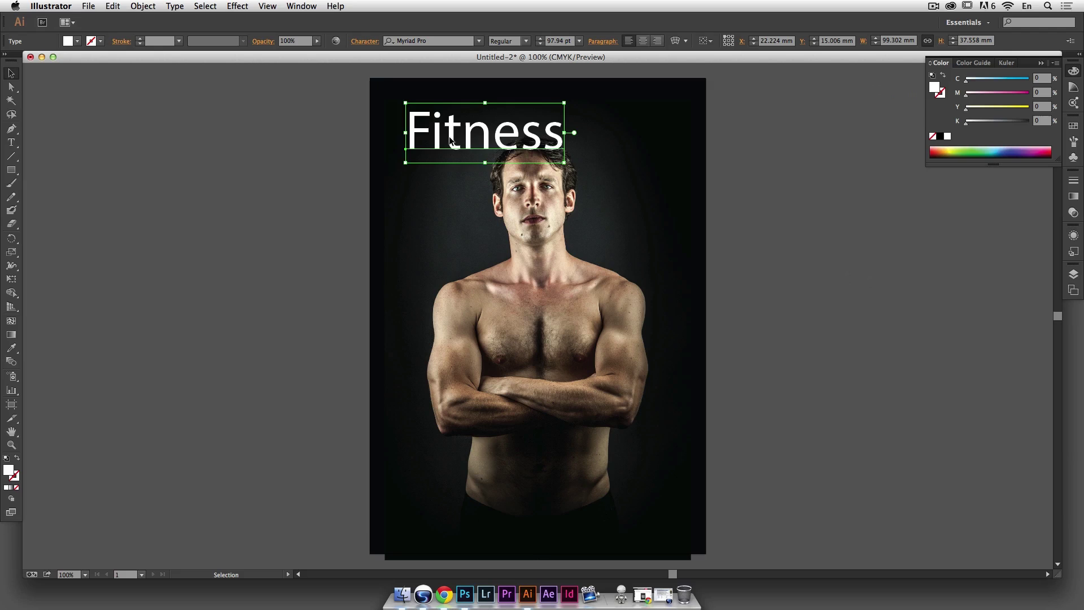
Step: Display the full set of character options and place them clear of the artwork
{"action": "left_click", "coordinate": [299, 8]}
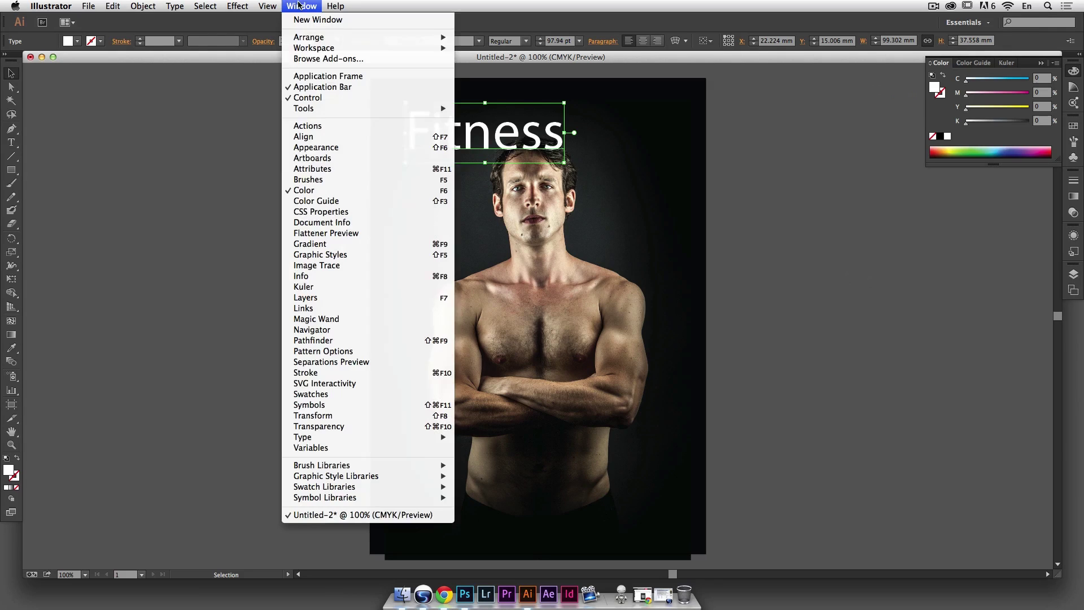
{"action": "mouse_move", "coordinate": [398, 437]}
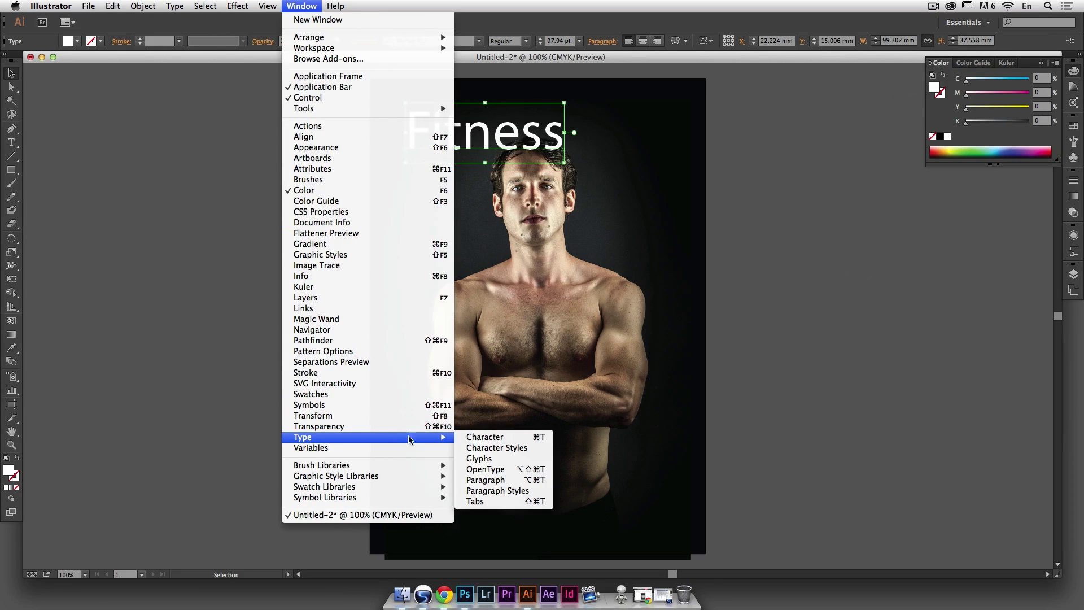
{"action": "left_click", "coordinate": [473, 438]}
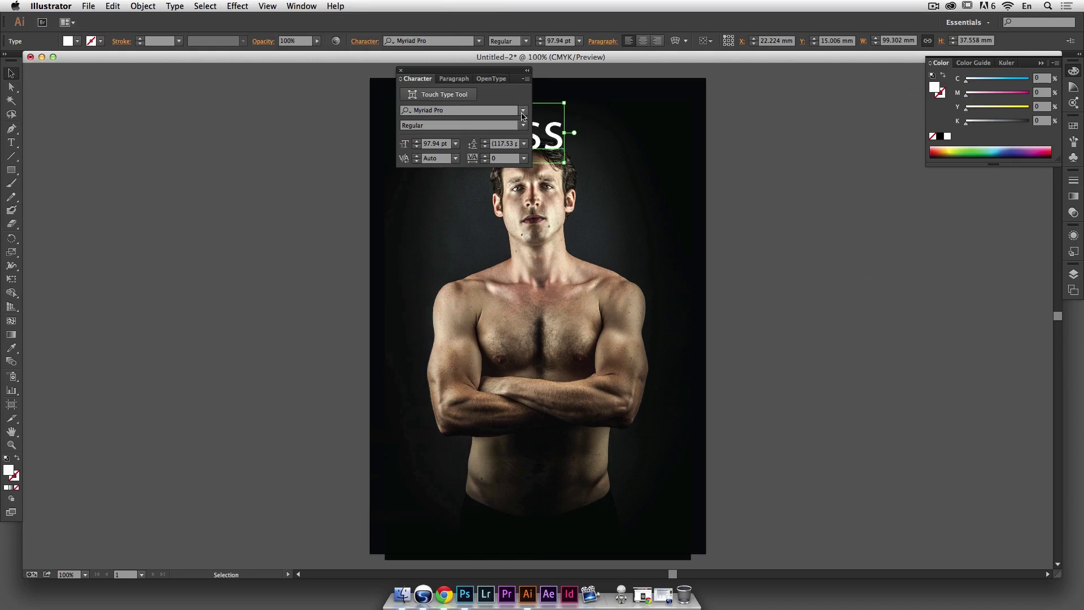
{"action": "left_click_drag", "start_coordinate": [495, 70], "coordinate": [842, 126]}
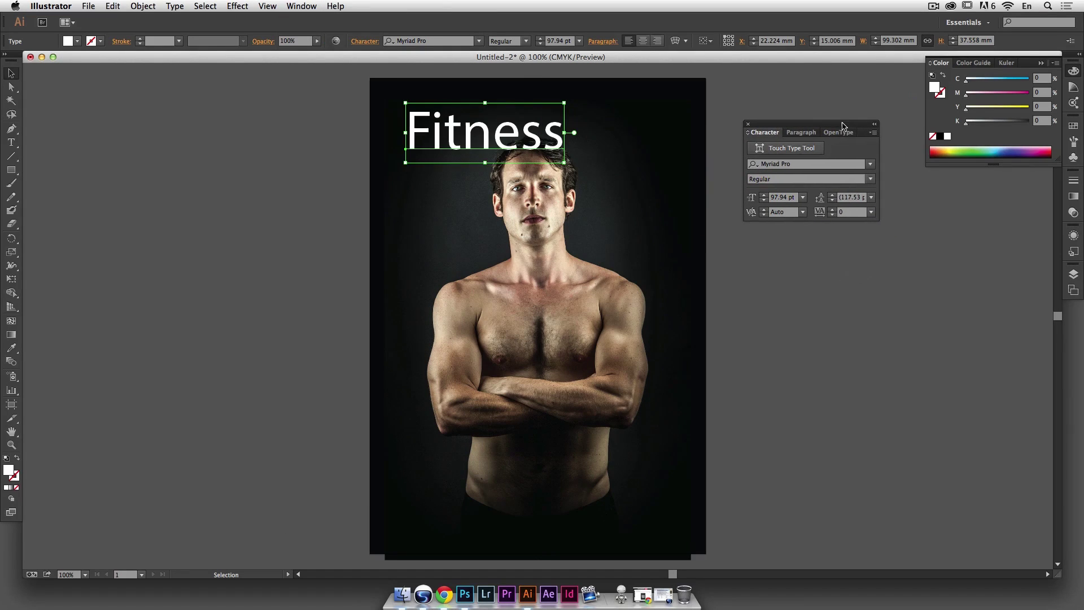
{"action": "left_click", "coordinate": [872, 132]}
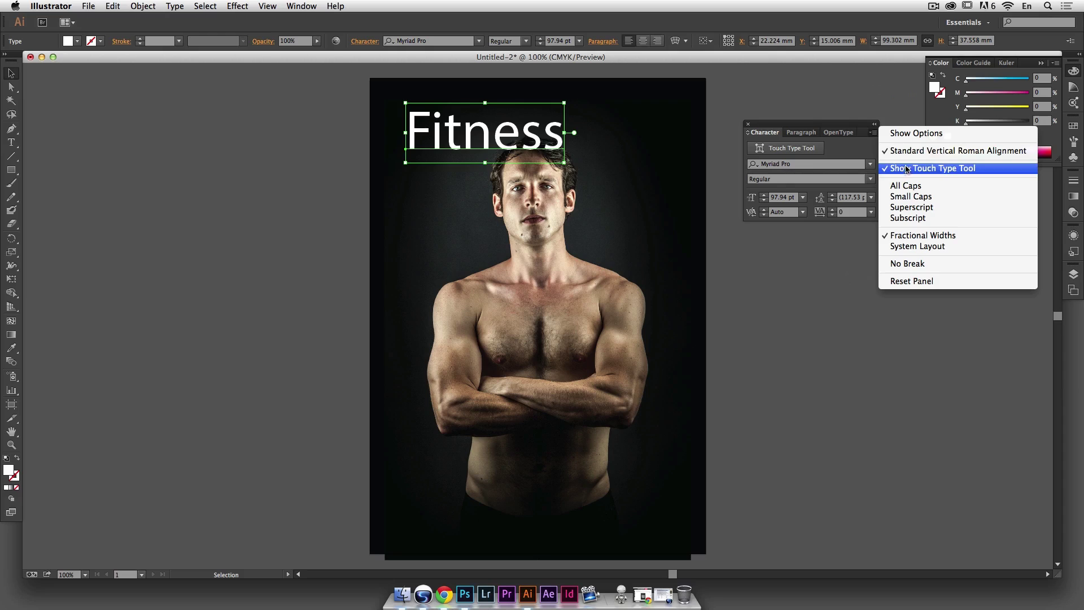
{"action": "left_click", "coordinate": [907, 133]}
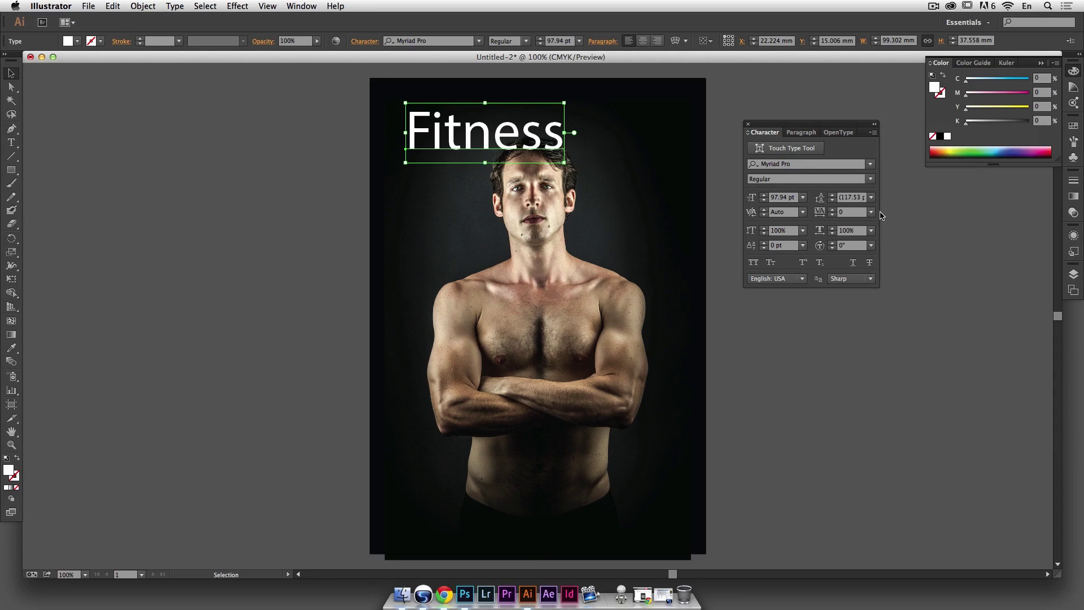
Step: Set the title's font to Alfa Slab One and apply All Caps
{"action": "left_click", "coordinate": [870, 164]}
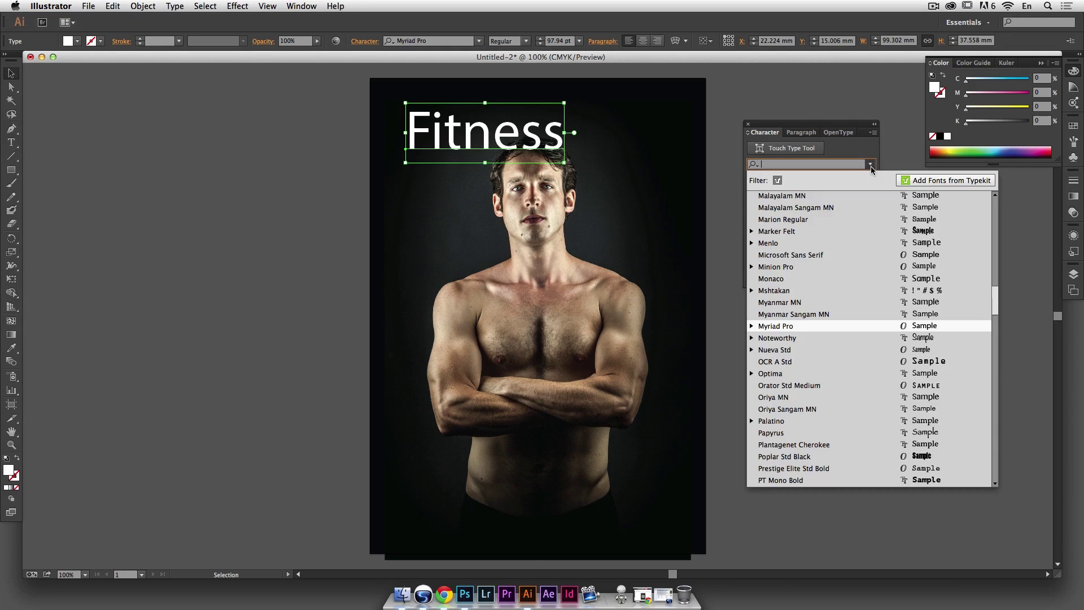
{"action": "scroll", "coordinate": [869, 192], "scroll_direction": "up", "scroll_amount": 5}
{"action": "scroll", "coordinate": [870, 209], "scroll_direction": "up", "scroll_amount": 15}
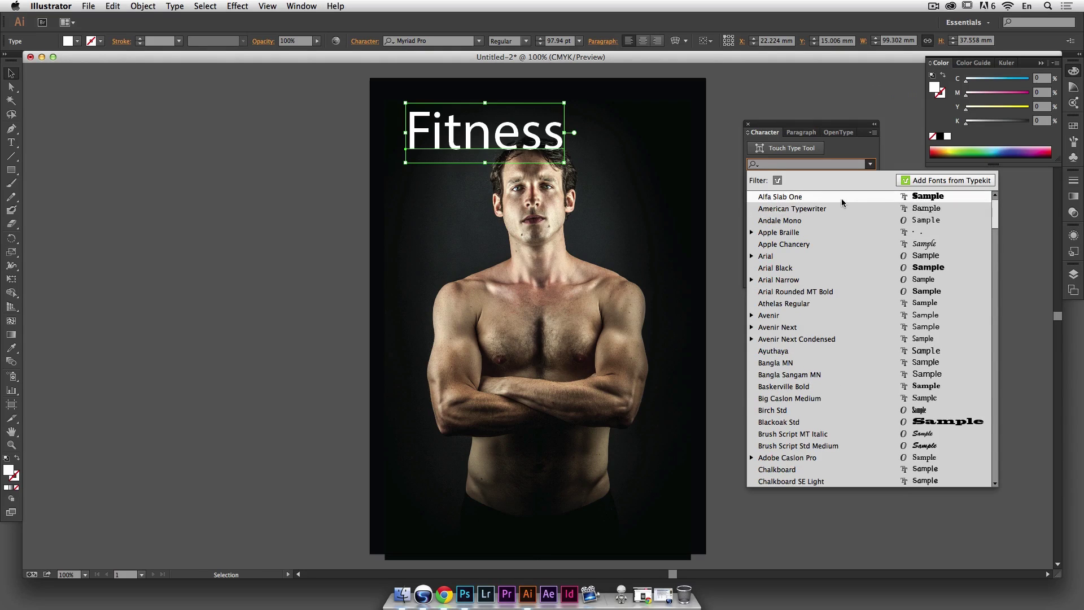
{"action": "left_click", "coordinate": [844, 198]}
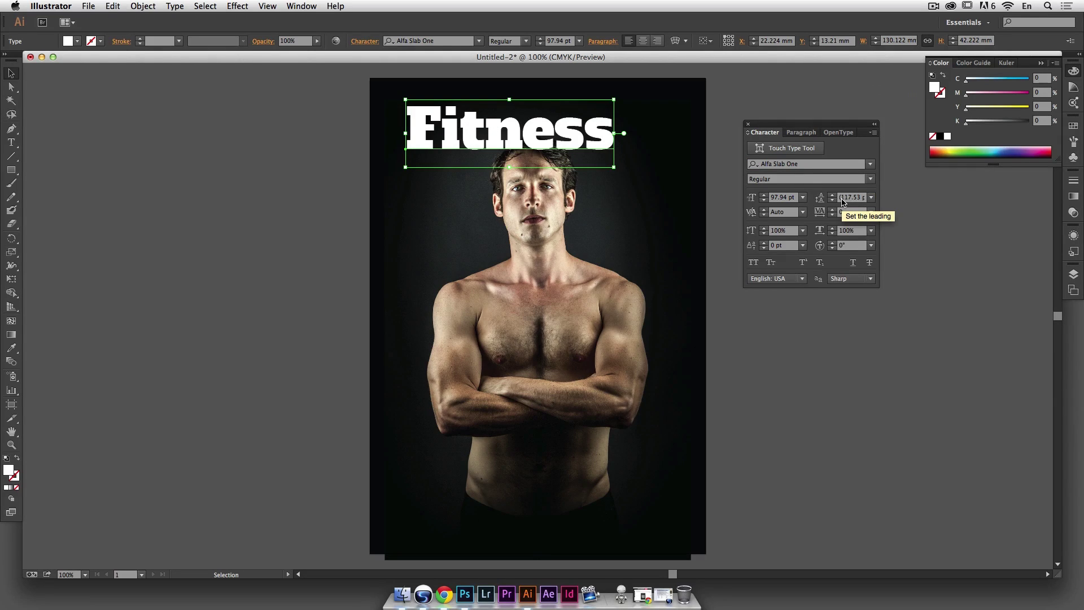
{"action": "left_click", "coordinate": [754, 262]}
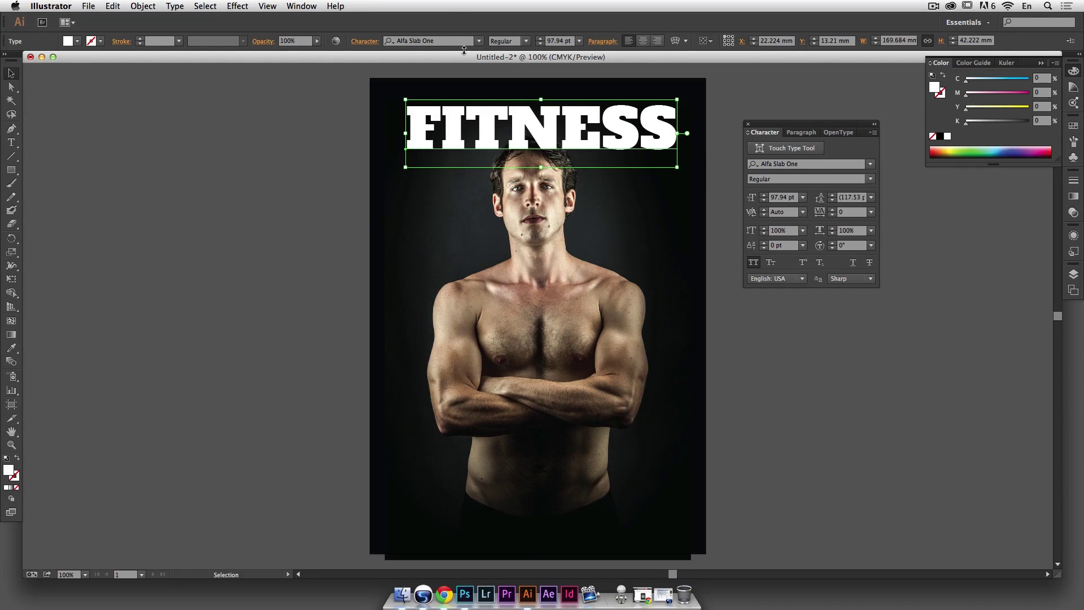
Step: Display the complete alignment options beside the artwork and set alignment relative to the artboard
{"action": "left_click", "coordinate": [301, 7]}
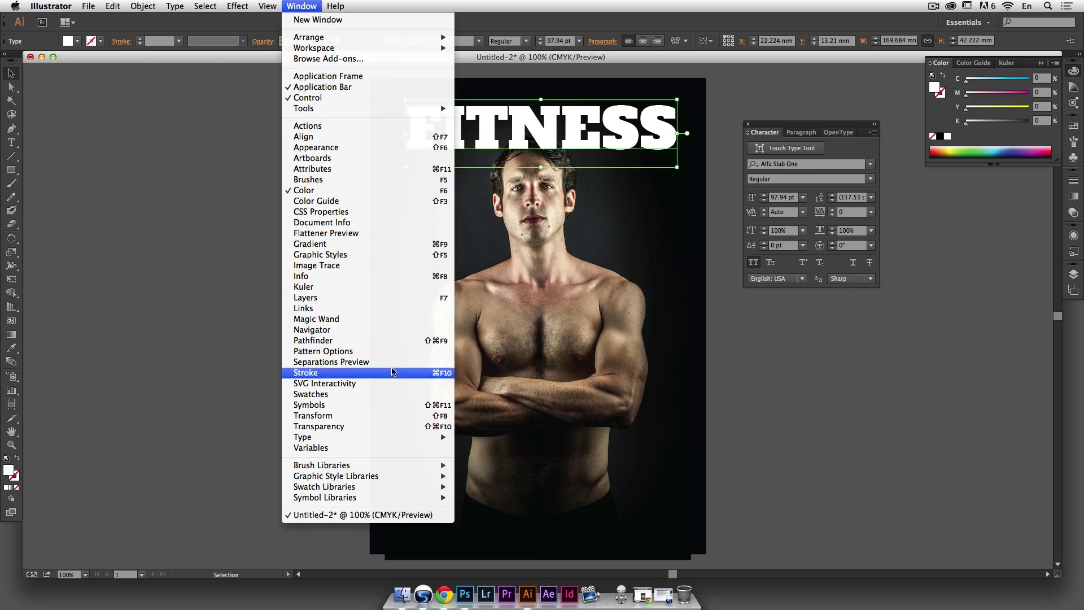
{"action": "left_click", "coordinate": [422, 417]}
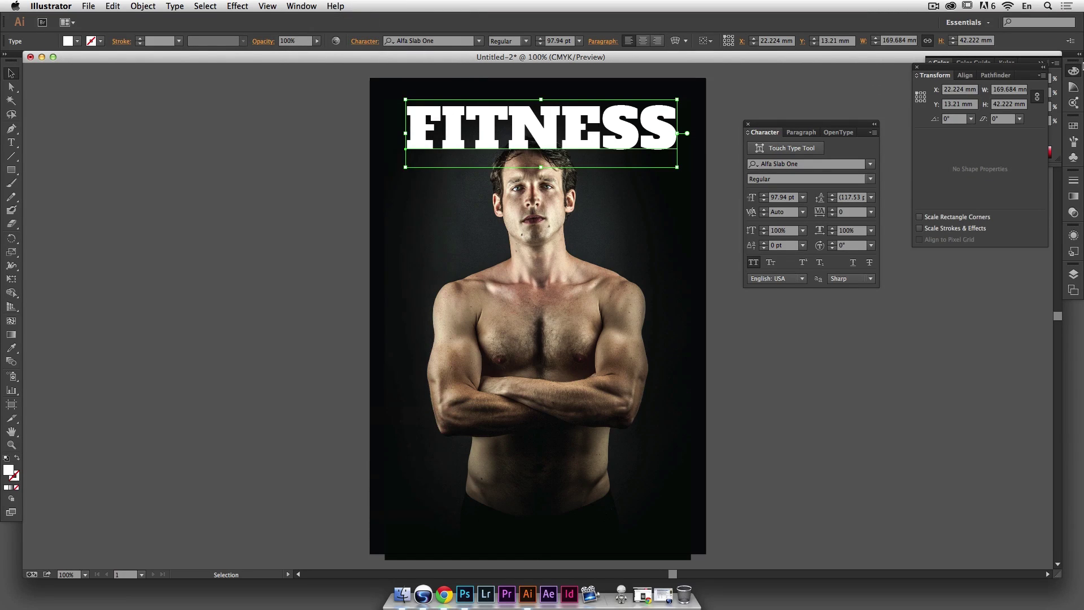
{"action": "left_click_drag", "start_coordinate": [1020, 72], "coordinate": [1008, 229]}
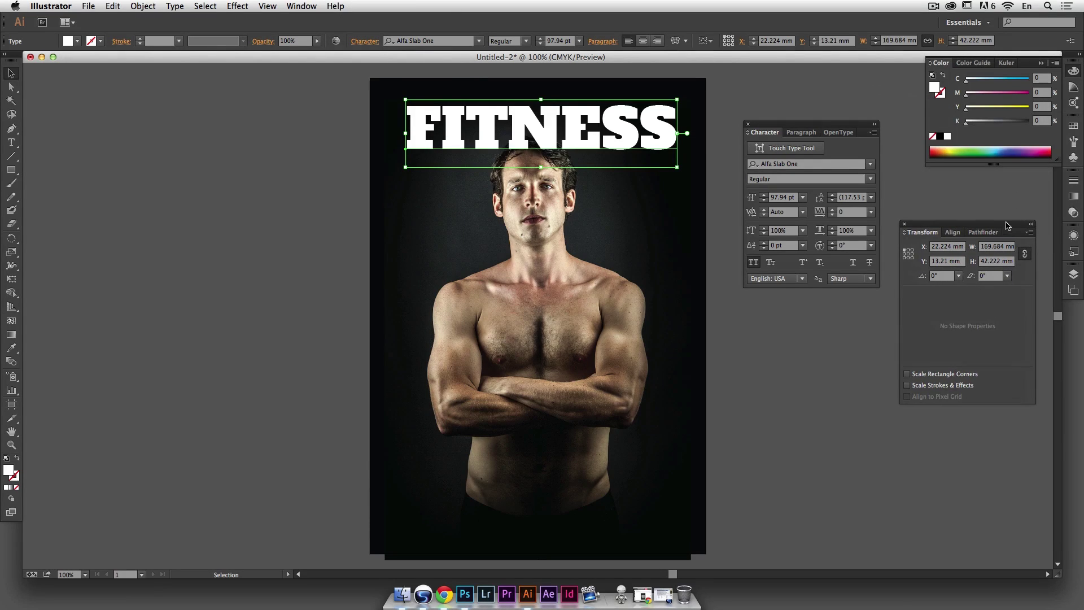
{"action": "left_click", "coordinate": [950, 233]}
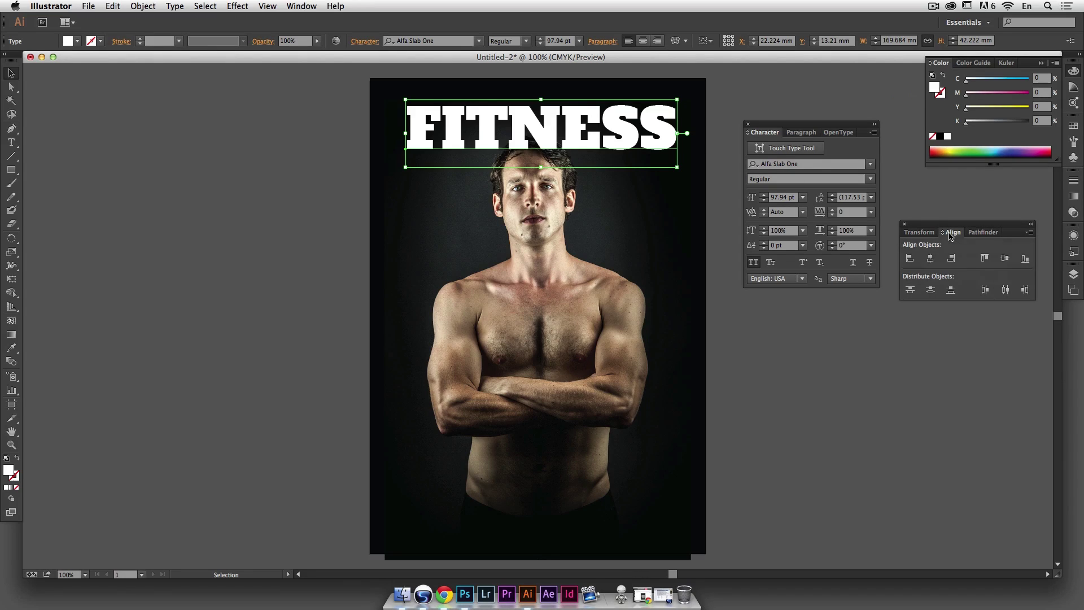
{"action": "left_click", "coordinate": [1028, 234]}
{"action": "left_click", "coordinate": [1027, 236]}
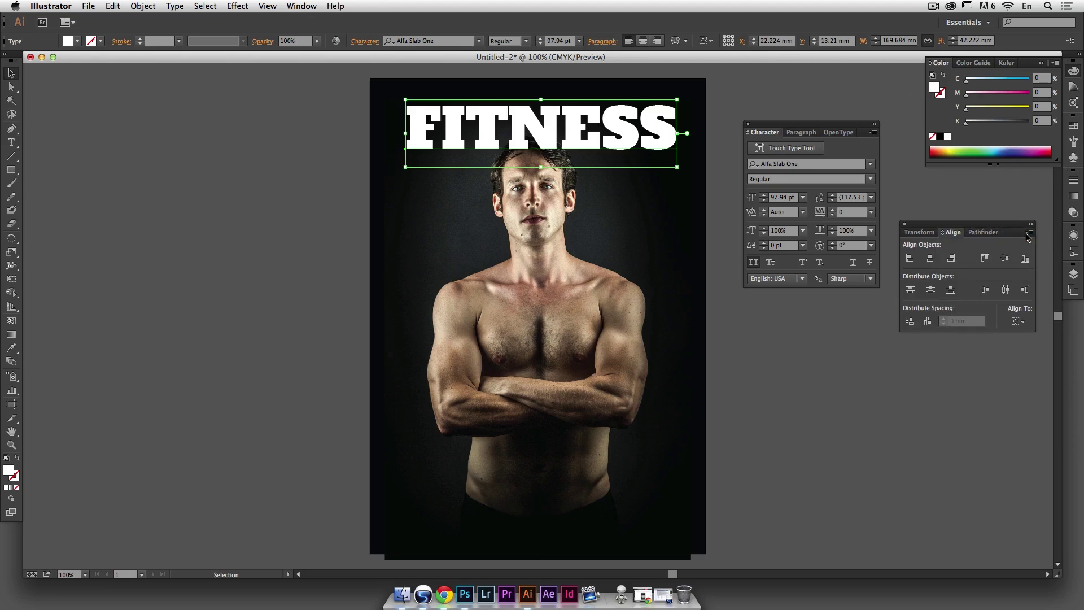
{"action": "left_click", "coordinate": [1017, 321]}
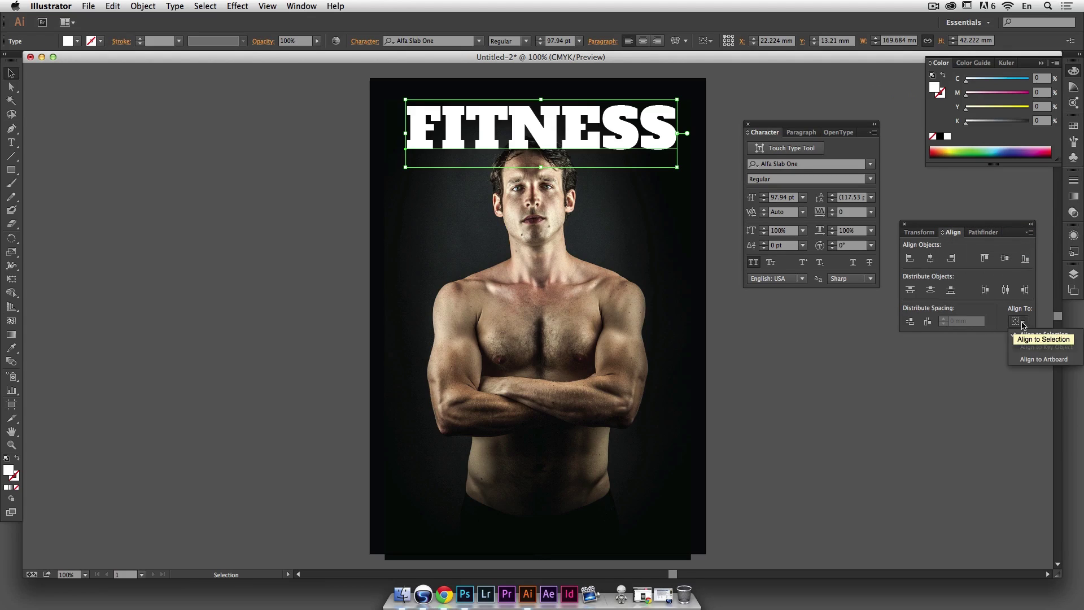
{"action": "left_click", "coordinate": [1032, 360]}
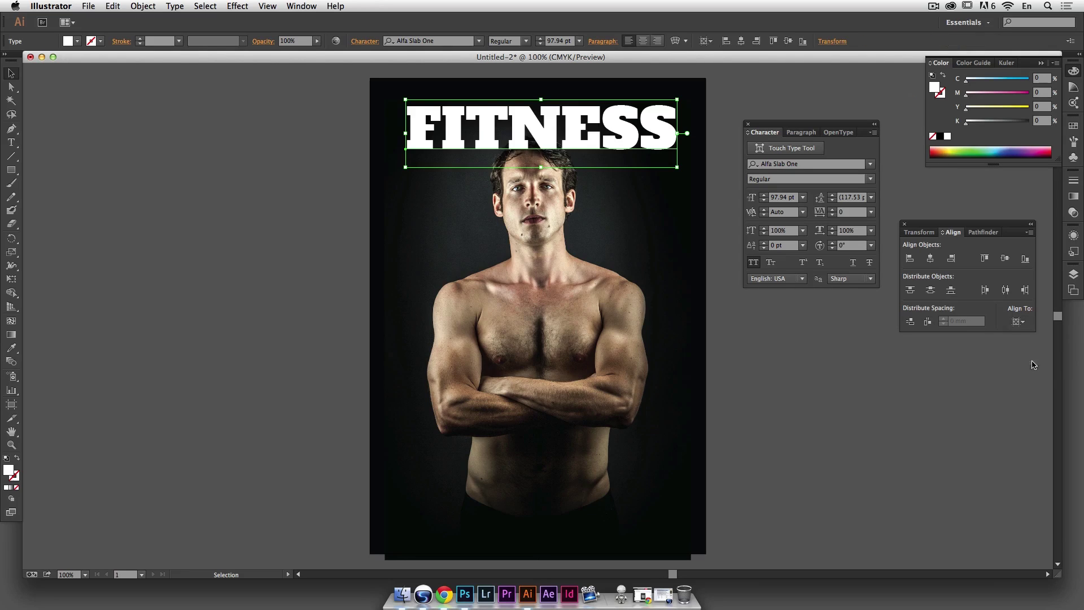
Step: Centre the FITNESS title horizontally on the artboard and scale it up from its centre to about 109 pt
{"action": "left_click", "coordinate": [930, 259]}
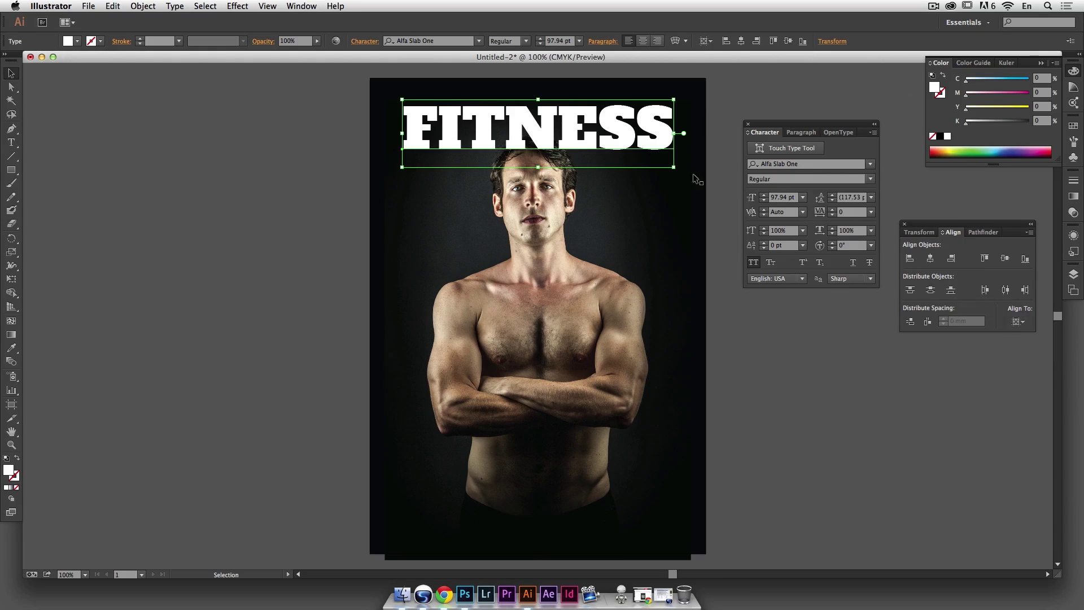
{"action": "left_click_drag", "start_coordinate": [673, 166], "coordinate": [686, 177]}
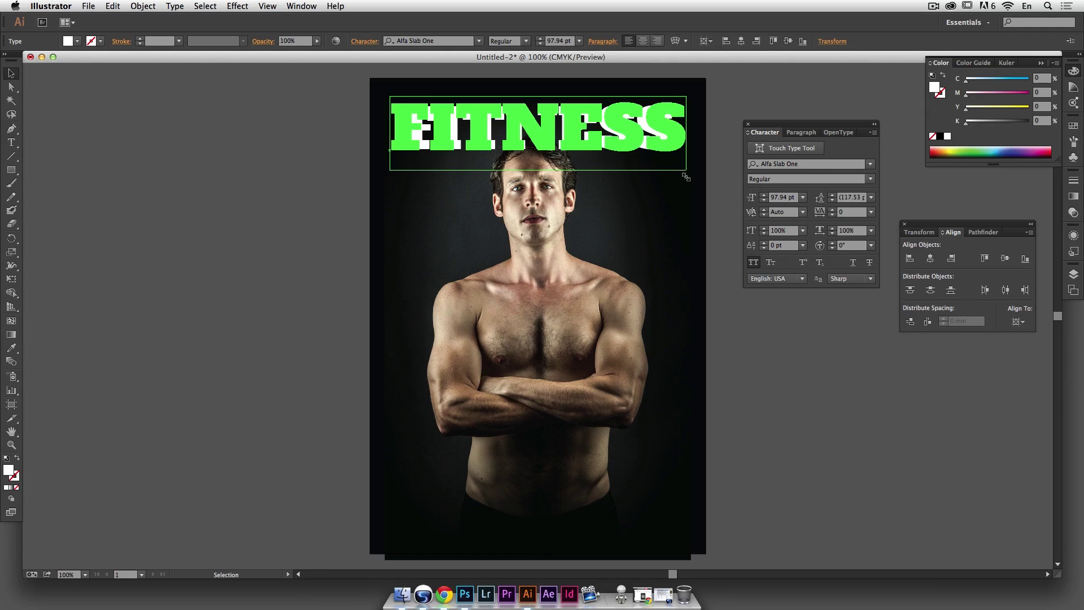
{"action": "mouse_move", "coordinate": [686, 177]}
{"action": "left_mouse_down"}
{"action": "mouse_move", "coordinate": [643, 158]}
{"action": "mouse_move", "coordinate": [687, 190]}
{"action": "left_mouse_up"}
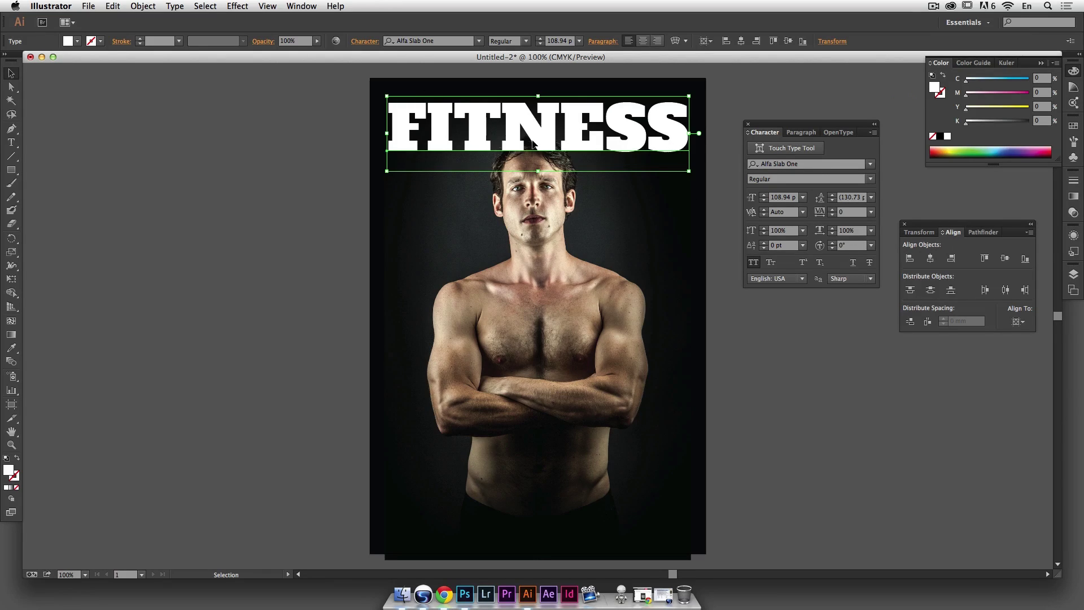
Step: Start a 3D Extrude & Bevel effect on the FITNESS title, with its options clear of the title and preview enabled
{"action": "left_click", "coordinate": [246, 6]}
{"action": "mouse_move", "coordinate": [341, 78]}
{"action": "left_click", "coordinate": [409, 81]}
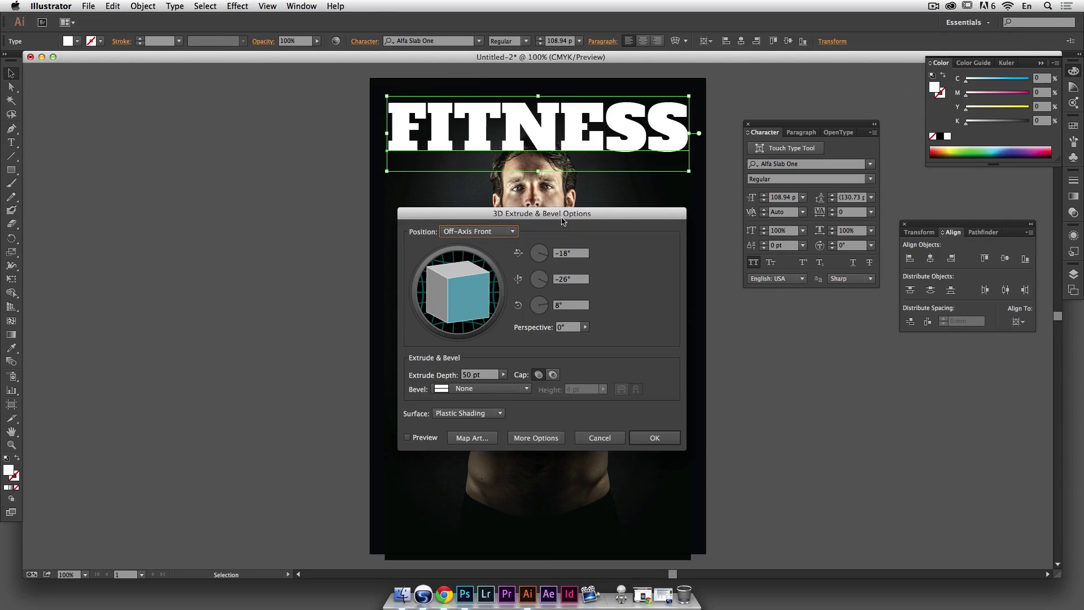
{"action": "left_click_drag", "start_coordinate": [561, 219], "coordinate": [628, 255]}
{"action": "left_click", "coordinate": [474, 474]}
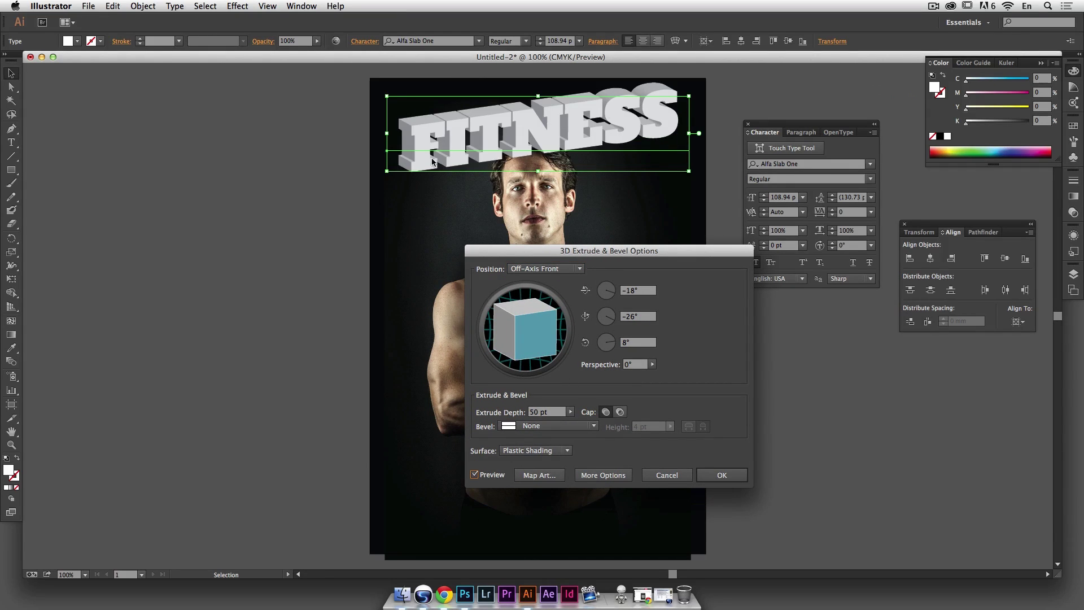
Step: Set the extrusion's rotation to 0° on all three axes and its perspective to 50°
{"action": "double_click", "coordinate": [644, 292]}
{"action": "type", "text": "0"}
{"action": "key", "text": "Tab"}
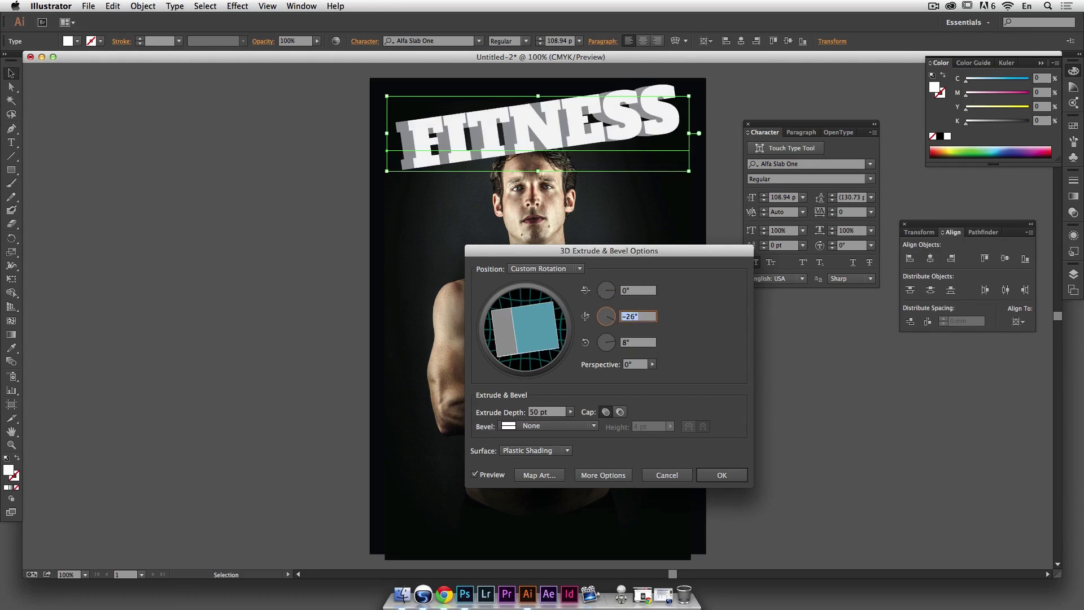
{"action": "type", "text": "0"}
{"action": "key", "text": "Tab"}
{"action": "key", "text": "Tab"}
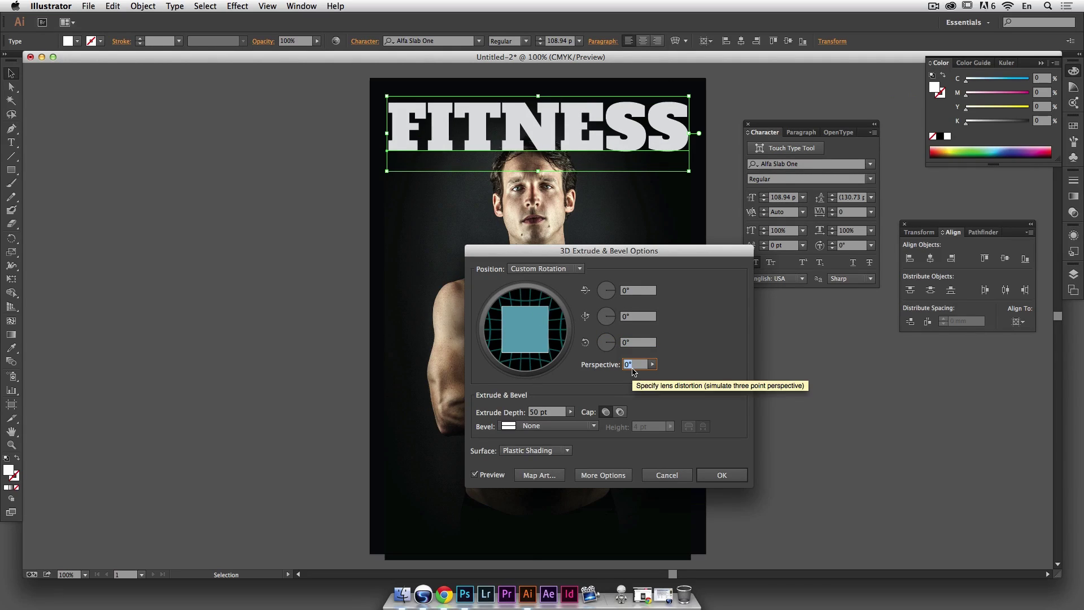
{"action": "type", "text": "50"}
{"action": "key", "text": "Tab"}
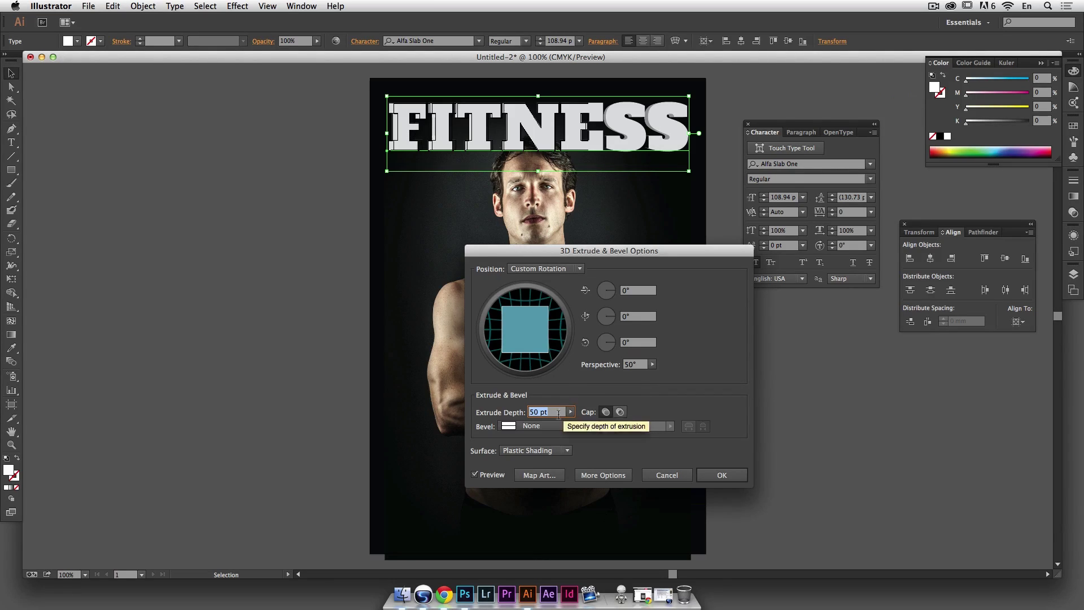
Step: Set the title's extrude depth to 10 pt and give it a Classic bevel with a height of 2 pt
{"action": "type", "text": "10"}
{"action": "key", "text": "Tab"}
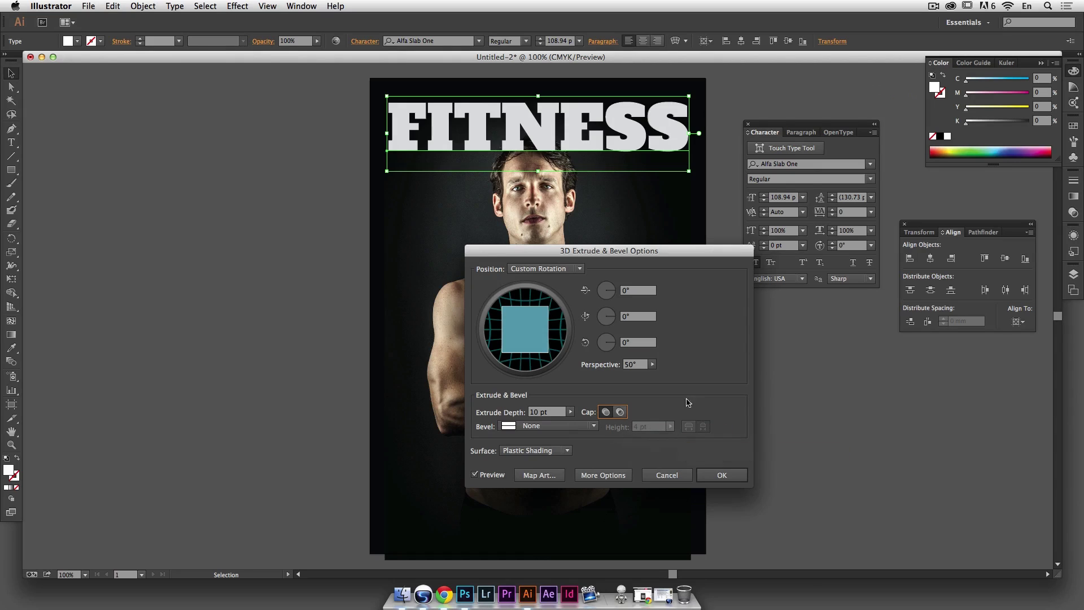
{"action": "left_click_drag", "start_coordinate": [643, 251], "coordinate": [633, 223]}
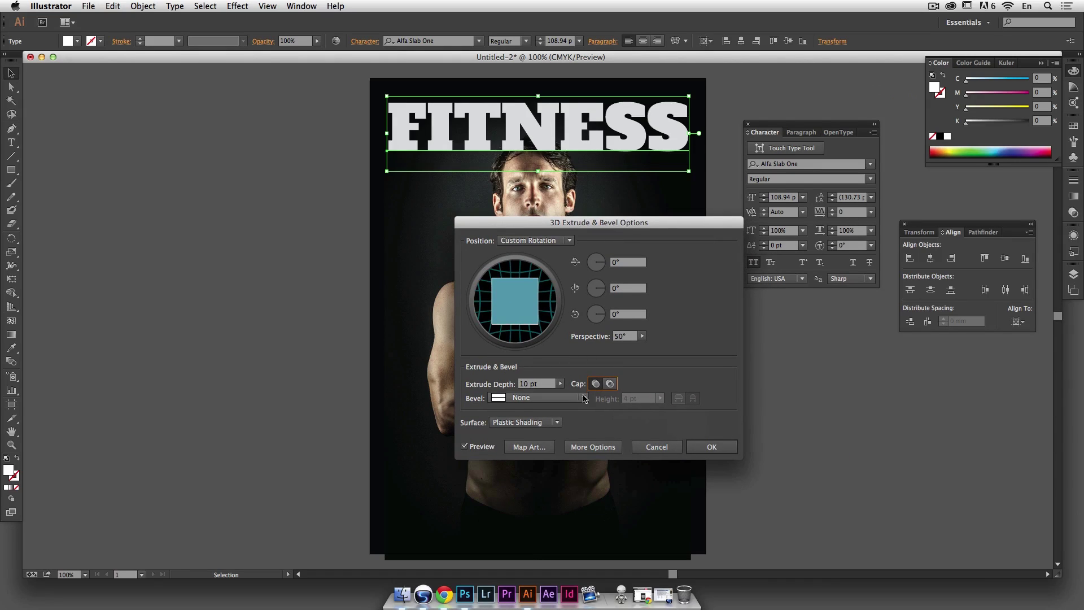
{"action": "left_click", "coordinate": [583, 398]}
{"action": "left_click", "coordinate": [573, 422]}
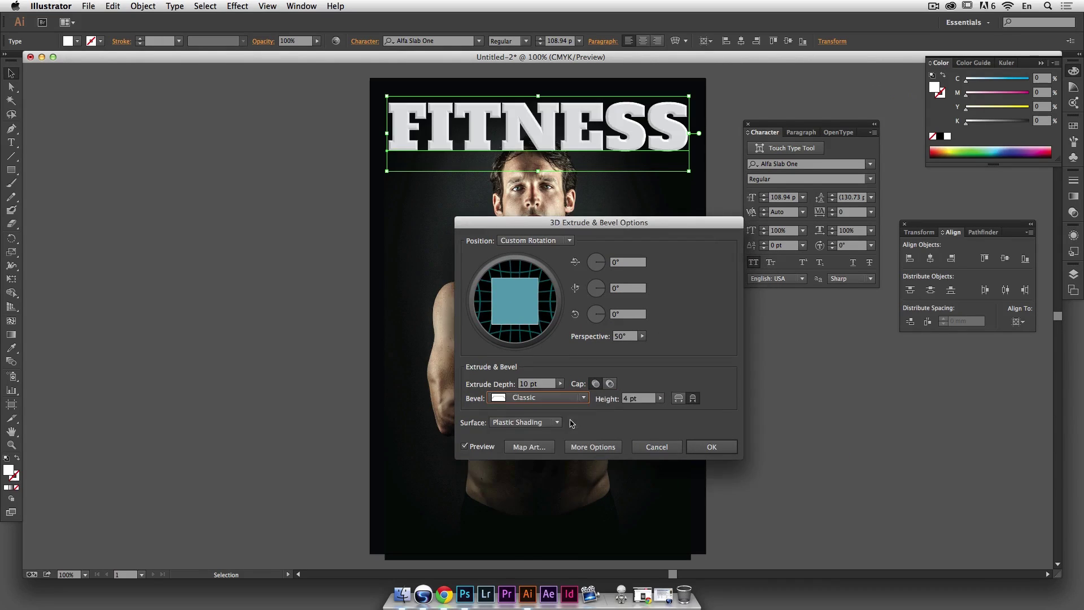
{"action": "left_click", "coordinate": [650, 399]}
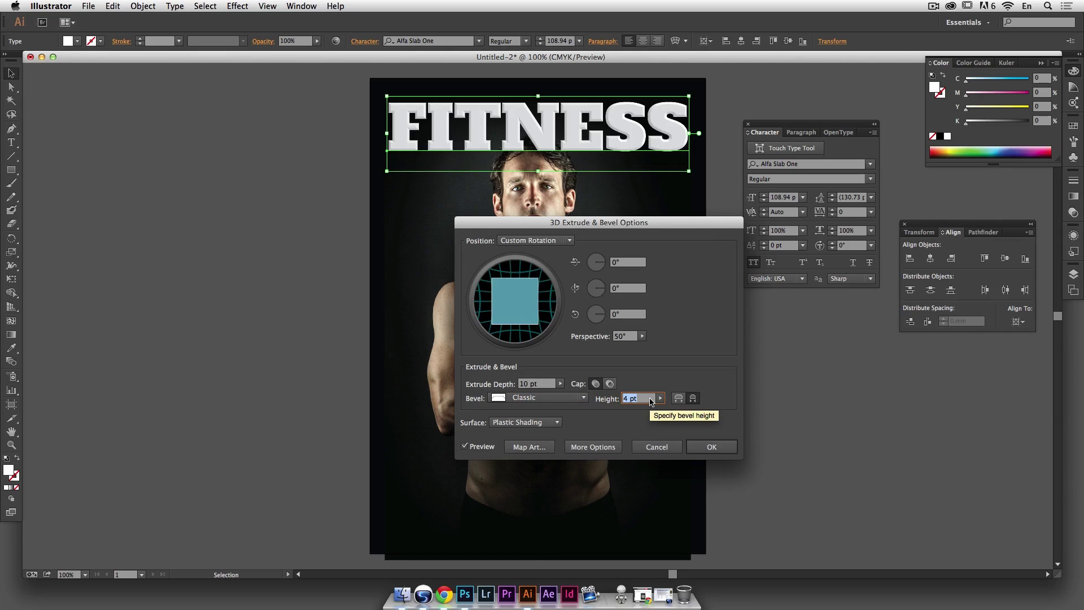
{"action": "type", "text": "2"}
{"action": "key", "text": "Tab"}
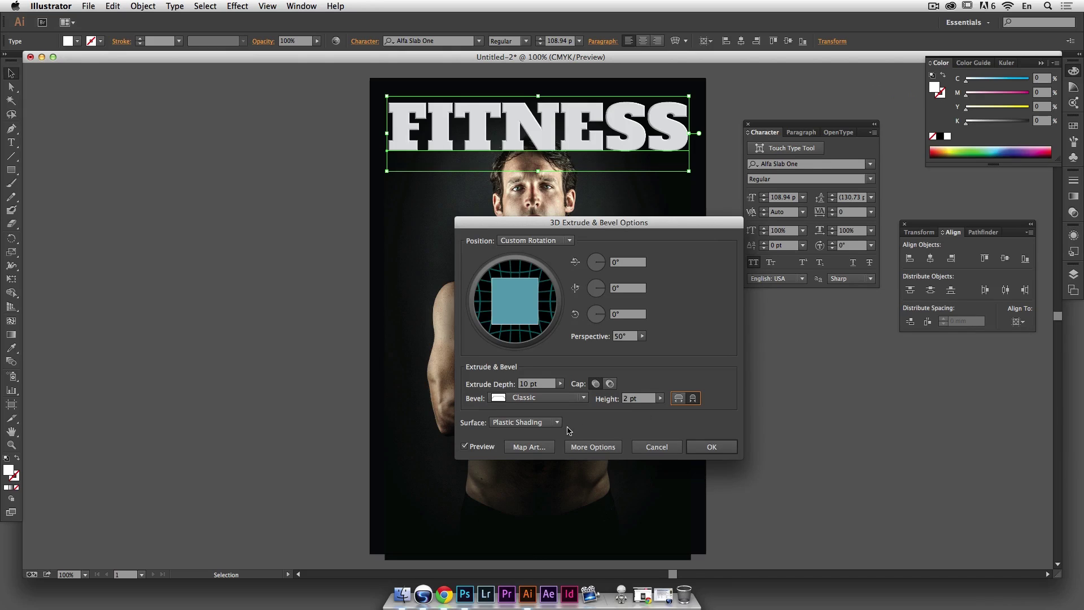
Step: Reveal the extrusion's additional lighting options and change its surface to Diffuse Shading, keeping the title and photo in view
{"action": "left_click", "coordinate": [599, 447]}
{"action": "left_click_drag", "start_coordinate": [641, 238], "coordinate": [504, 188]}
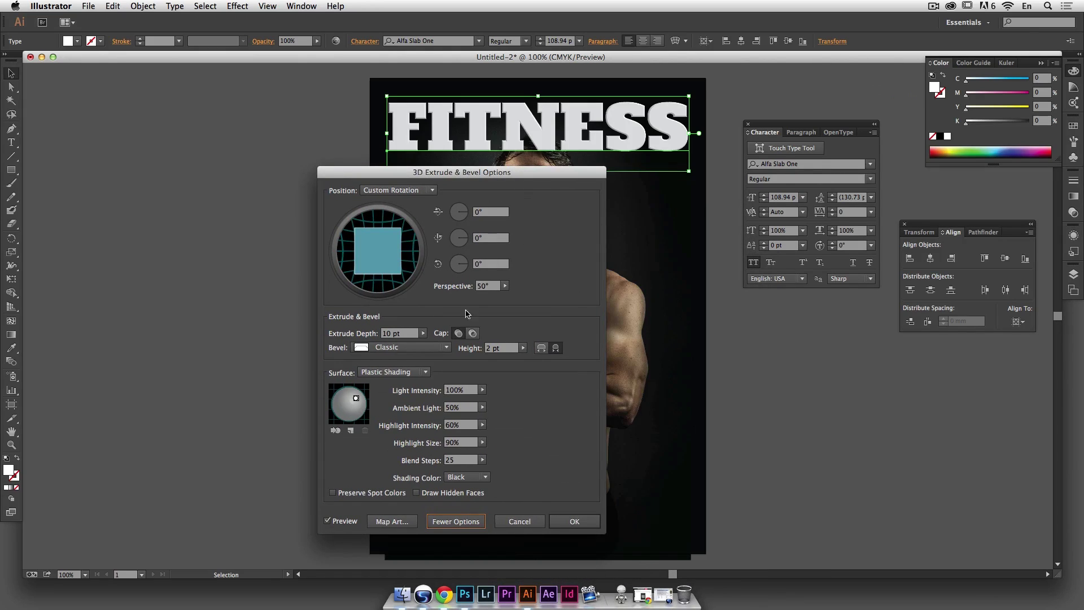
{"action": "left_click", "coordinate": [424, 374]}
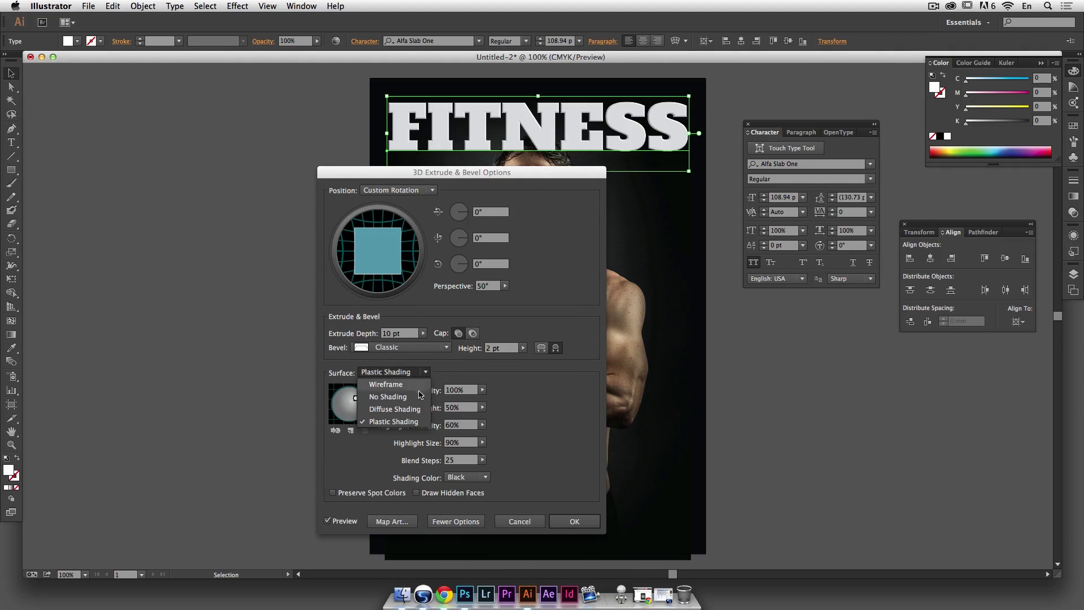
{"action": "left_click", "coordinate": [417, 409]}
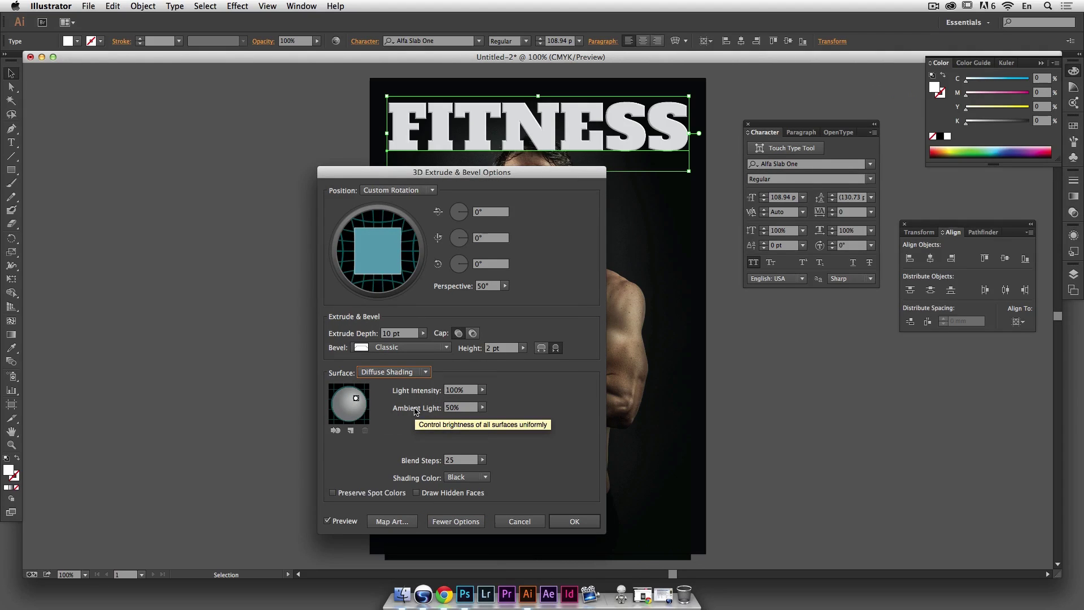
{"action": "left_click_drag", "start_coordinate": [501, 176], "coordinate": [779, 296]}
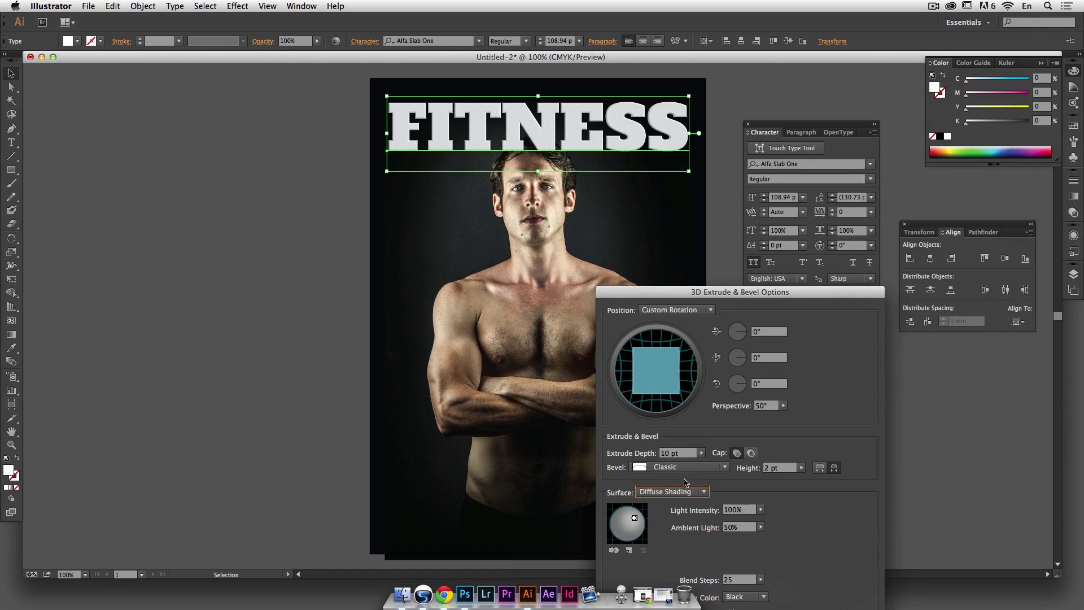
Step: Move the existing light to the right edge of the shading sphere and add a second light at its left edge
{"action": "left_click_drag", "start_coordinate": [635, 518], "coordinate": [643, 525]}
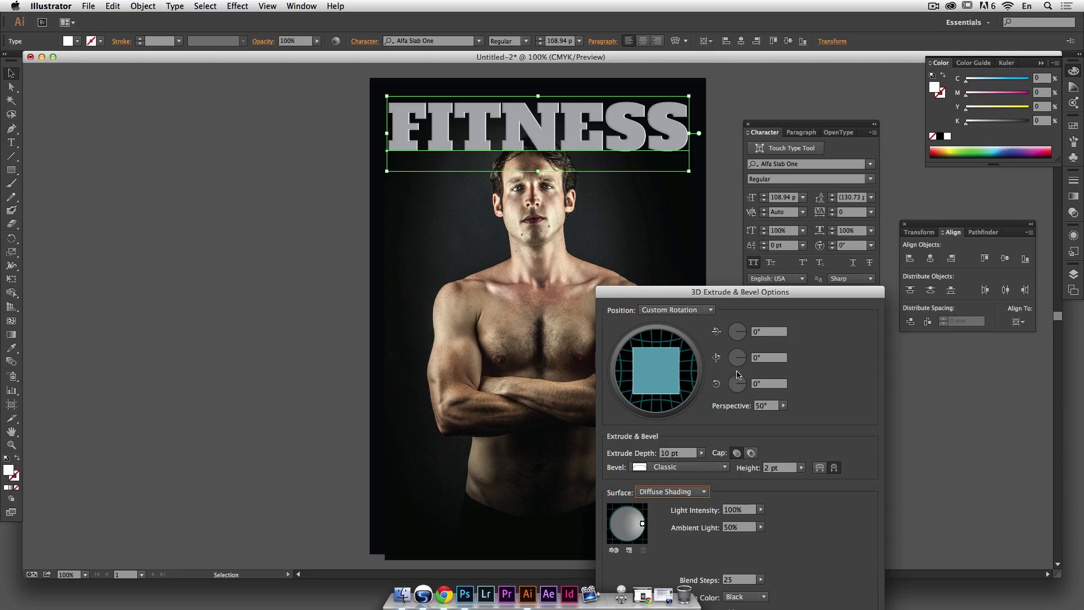
{"action": "left_click_drag", "start_coordinate": [763, 292], "coordinate": [773, 225]}
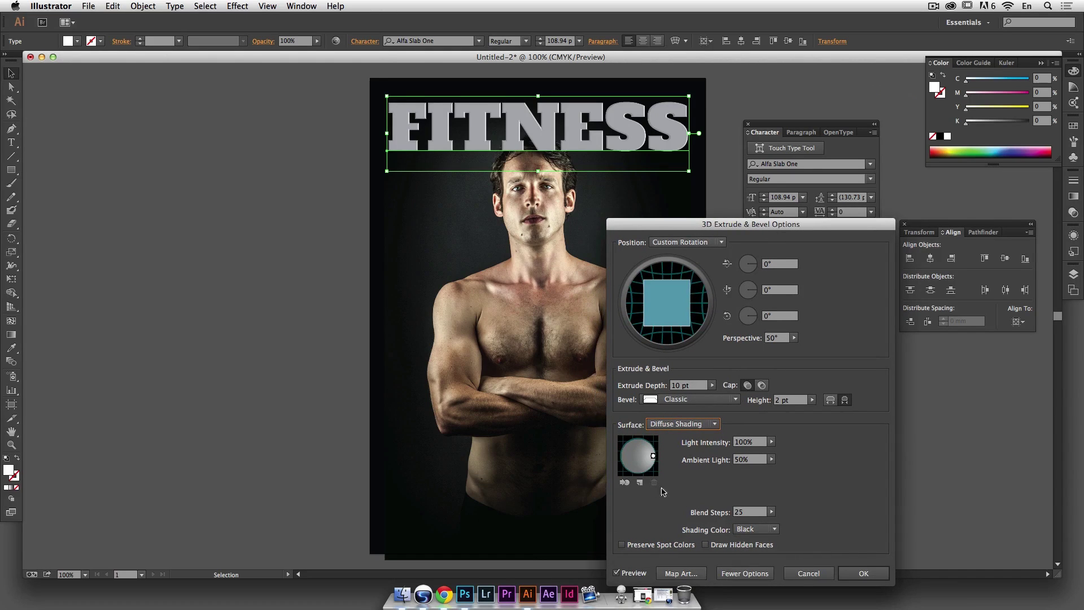
{"action": "left_click", "coordinate": [640, 483]}
{"action": "left_click_drag", "start_coordinate": [639, 457], "coordinate": [623, 458]}
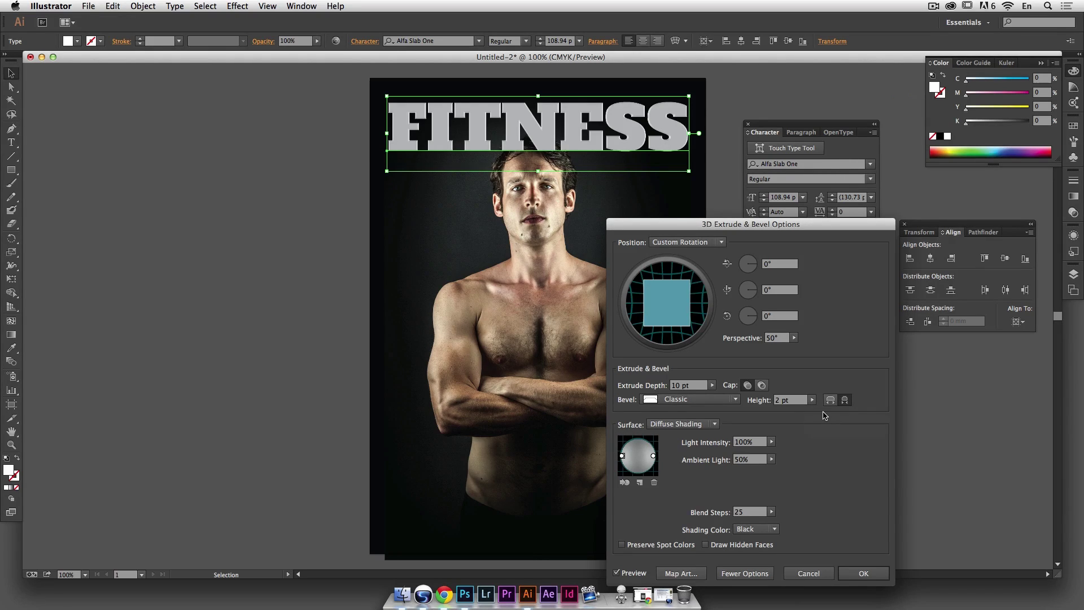
Step: Reduce the ambient light on the extruded title to 23%
{"action": "left_click", "coordinate": [771, 460]}
{"action": "left_click_drag", "start_coordinate": [749, 473], "coordinate": [734, 472]}
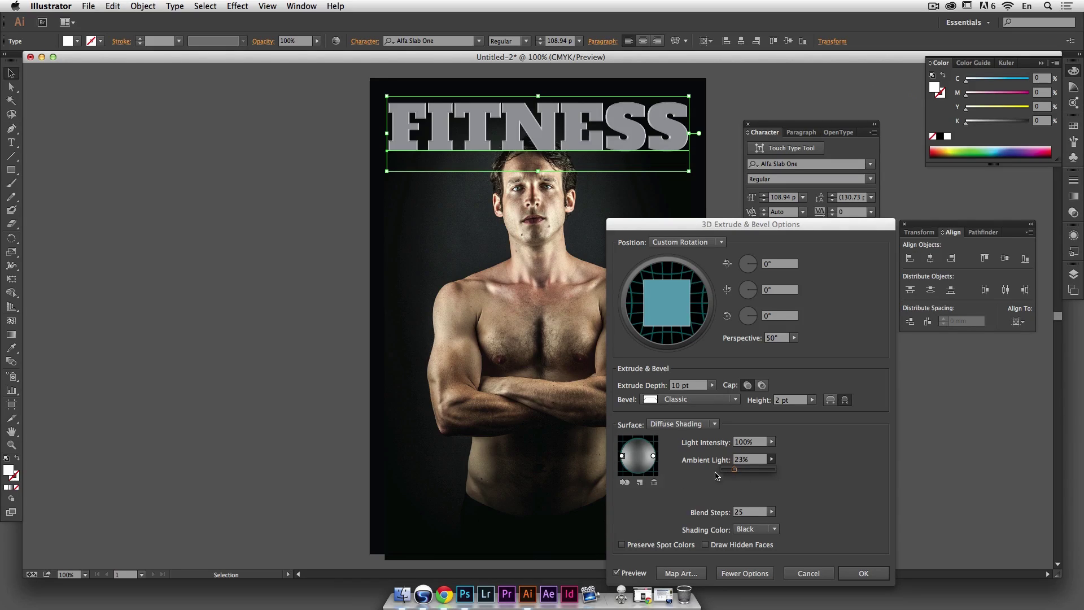
{"action": "left_click", "coordinate": [836, 459]}
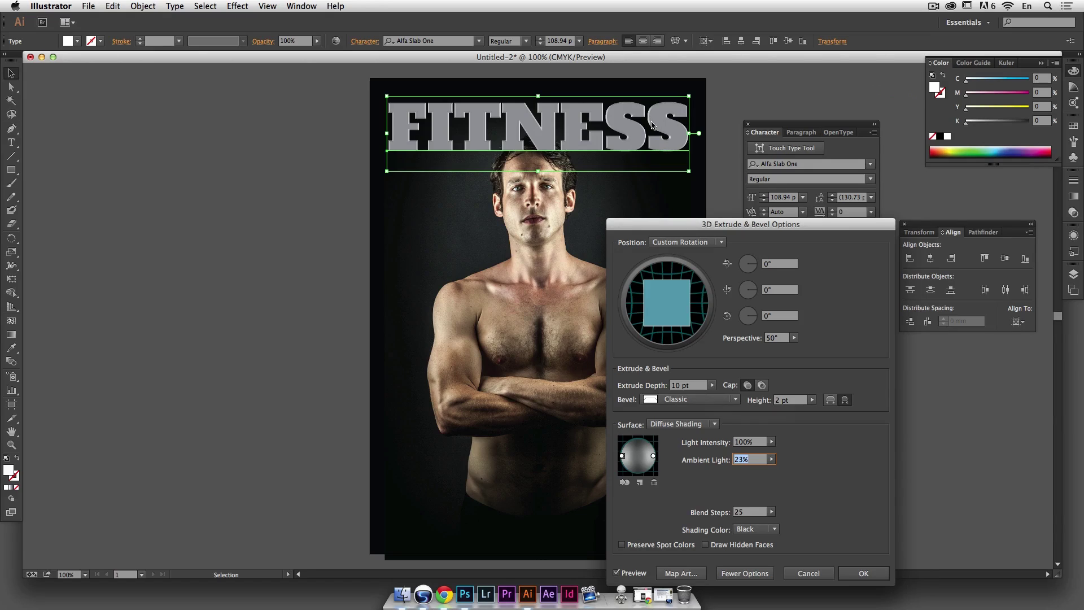
Step: Try an extrude depth of 5 pt on the title and set it back to 10 pt
{"action": "left_click", "coordinate": [696, 388]}
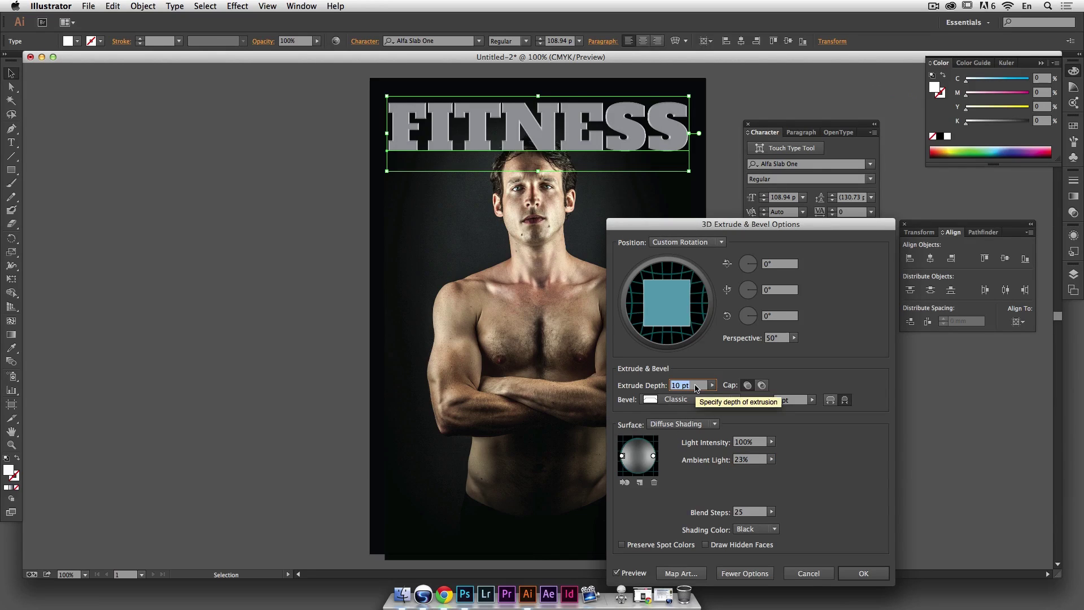
{"action": "type", "text": "5"}
{"action": "key", "text": "Tab"}
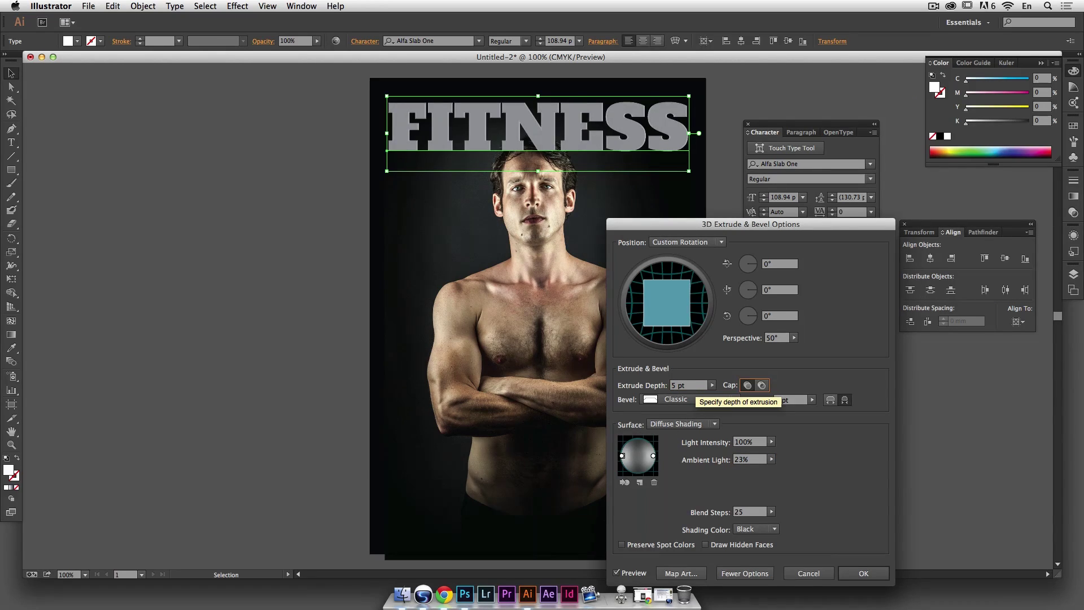
{"action": "left_click", "coordinate": [693, 388]}
{"action": "type", "text": "10"}
{"action": "key", "text": "Tab"}
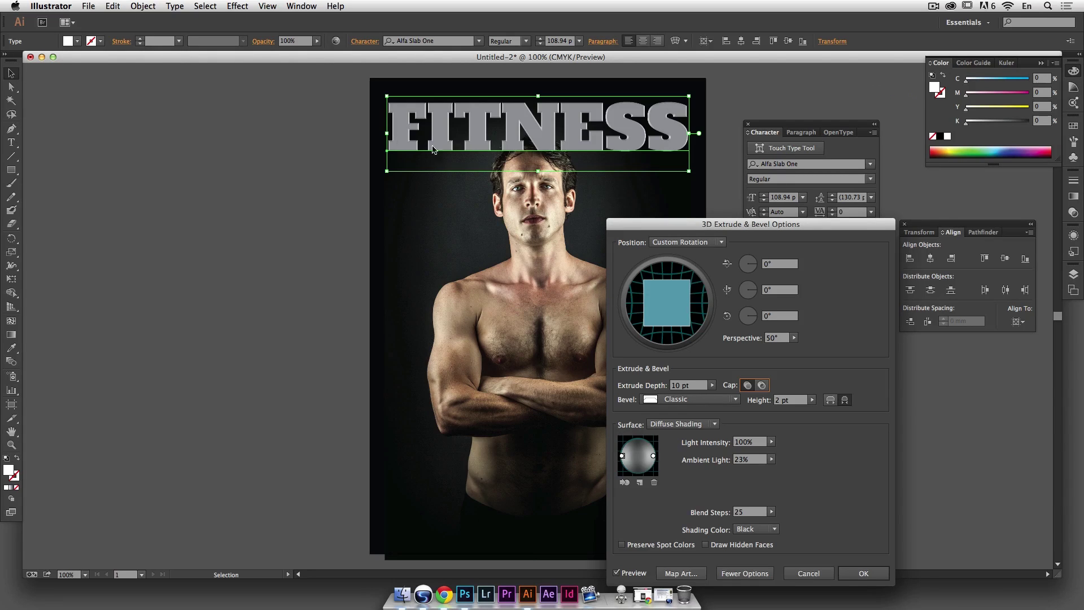
Step: Apply the 3D Extrude & Bevel settings to the FITNESS title
{"action": "left_click_drag", "start_coordinate": [821, 227], "coordinate": [809, 191]}
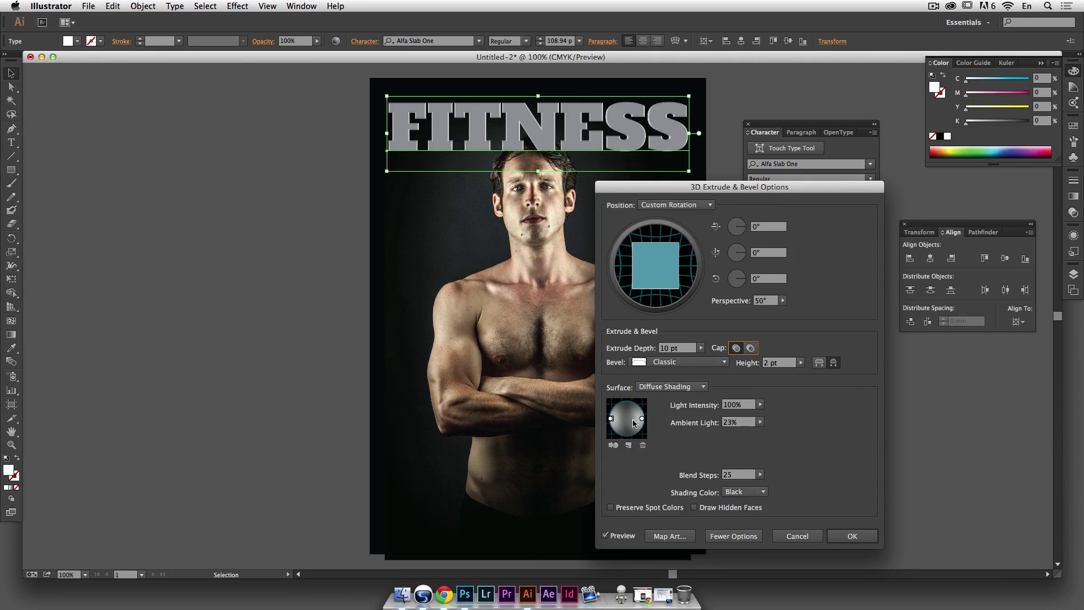
{"action": "left_click", "coordinate": [852, 537]}
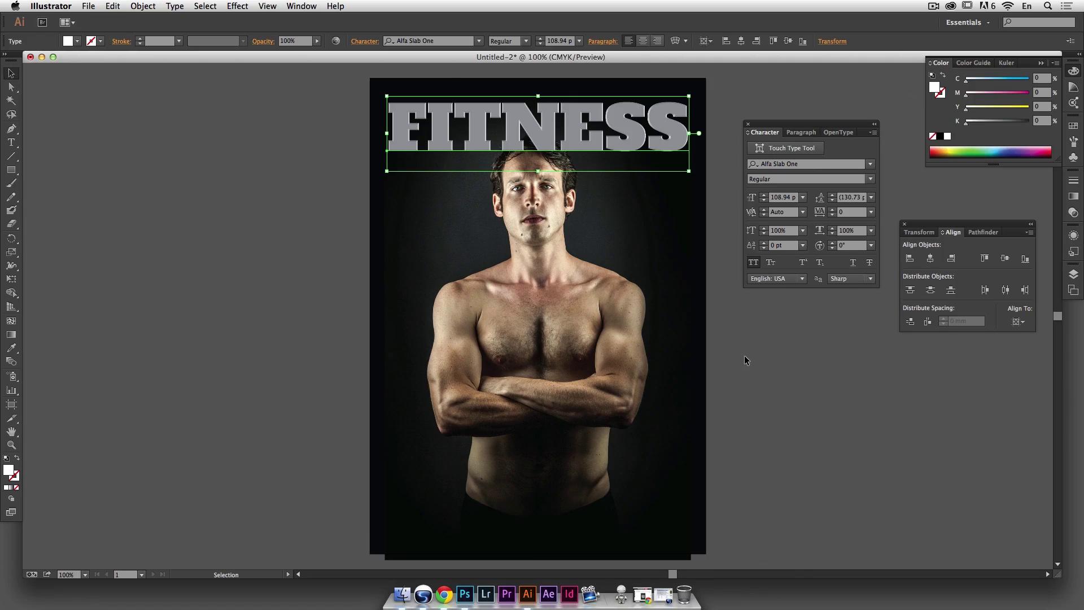
Step: Display the document's linked files and open the original of IMG_9156-2.jpg for editing in Photoshop
{"action": "left_click", "coordinate": [529, 211]}
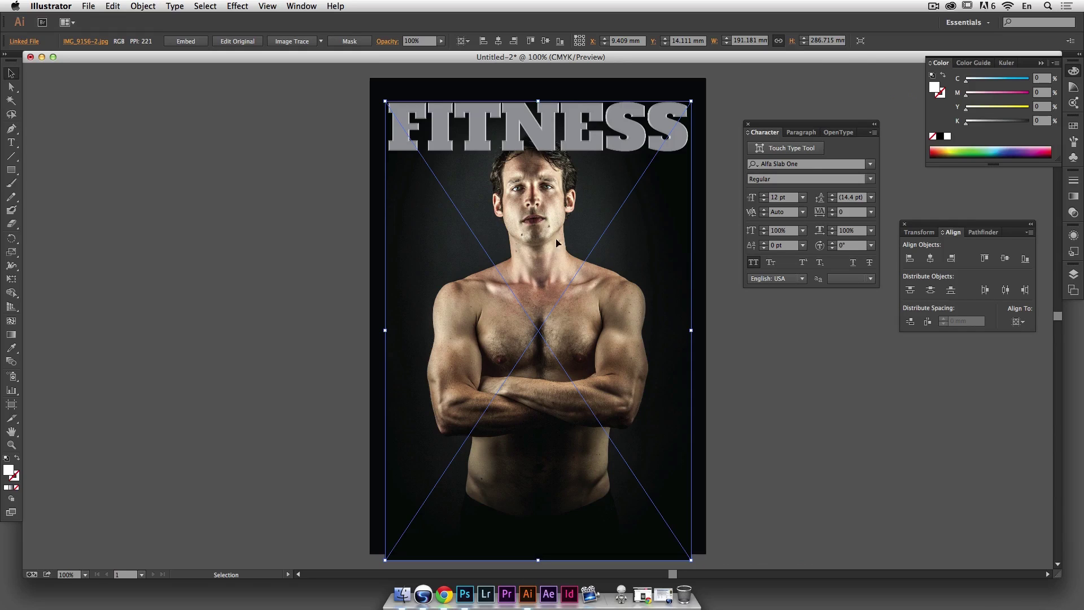
{"action": "key", "text": "super+shift+a"}
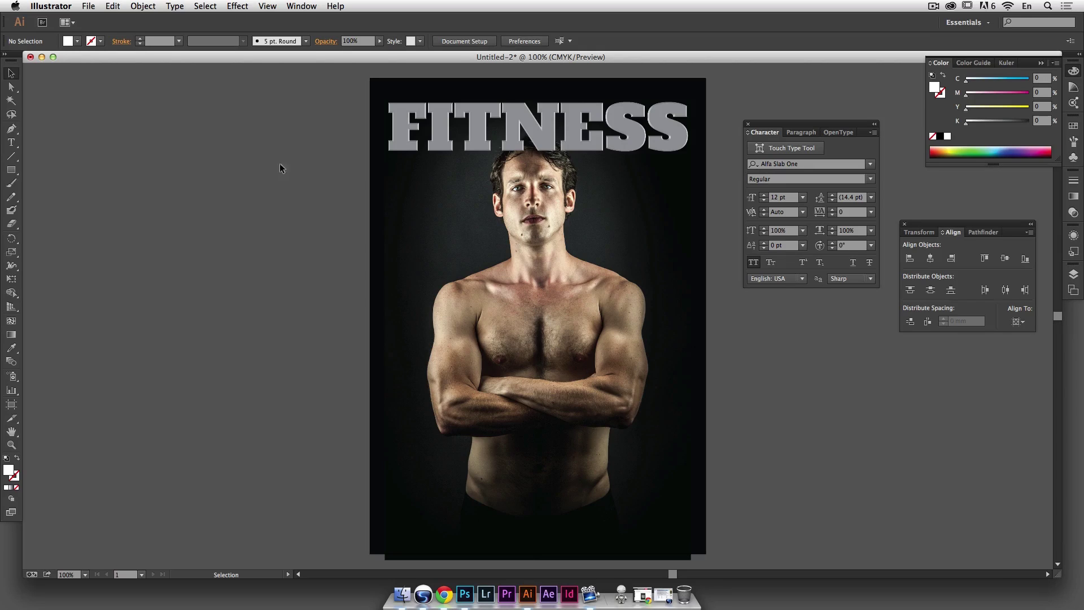
{"action": "left_click", "coordinate": [293, 6]}
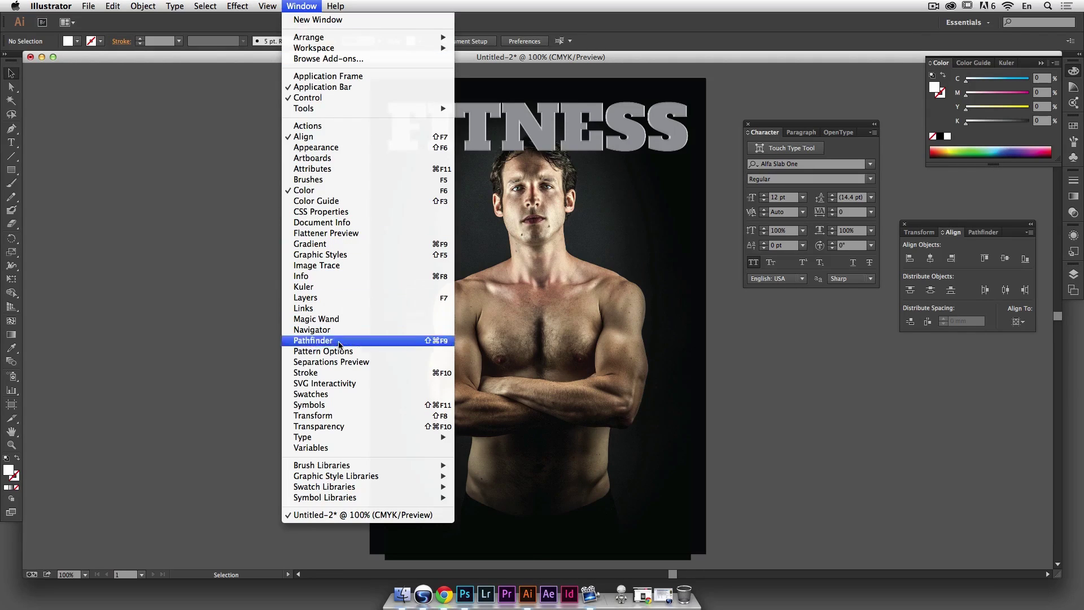
{"action": "left_click", "coordinate": [331, 309]}
{"action": "left_click", "coordinate": [973, 392]}
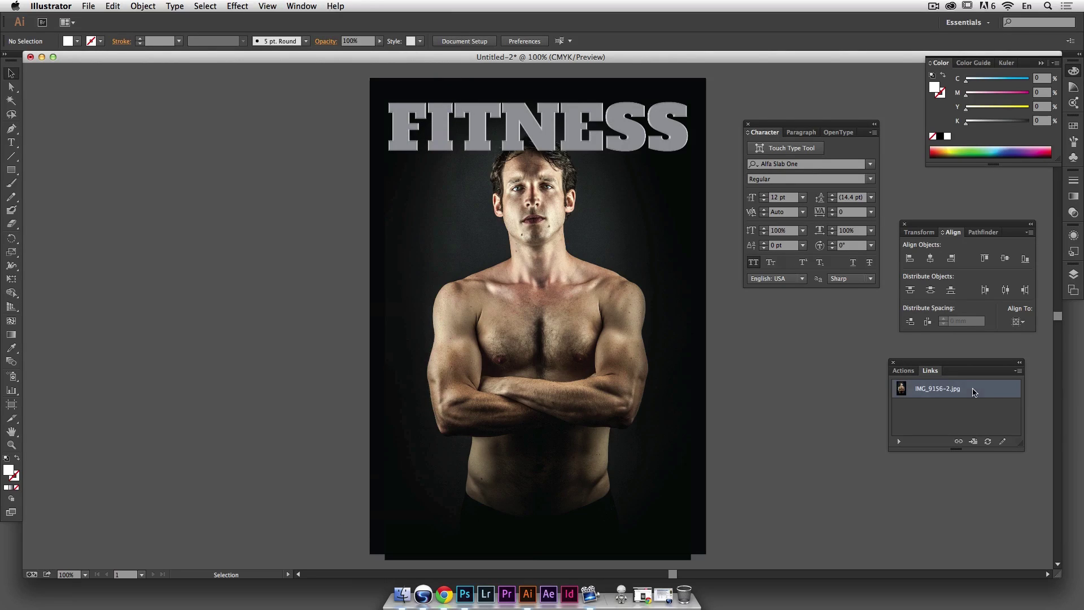
{"action": "left_click", "coordinate": [1003, 442]}
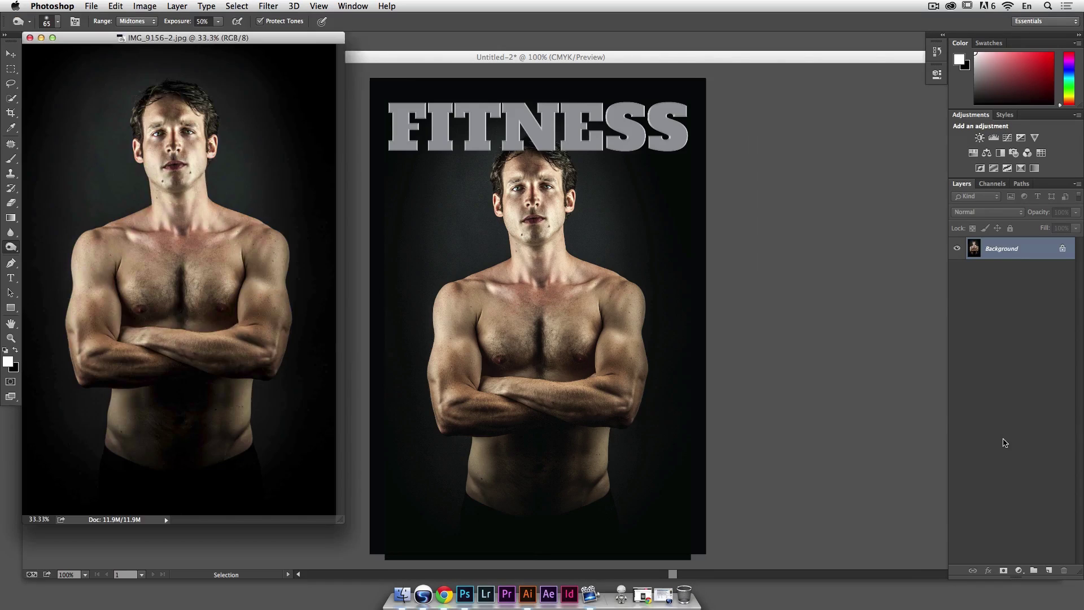
Step: Make a Quick Selection over the man's hair, ears and upper face, following the outer outline of the hair
{"action": "left_click_drag", "start_coordinate": [250, 40], "coordinate": [267, 47]}
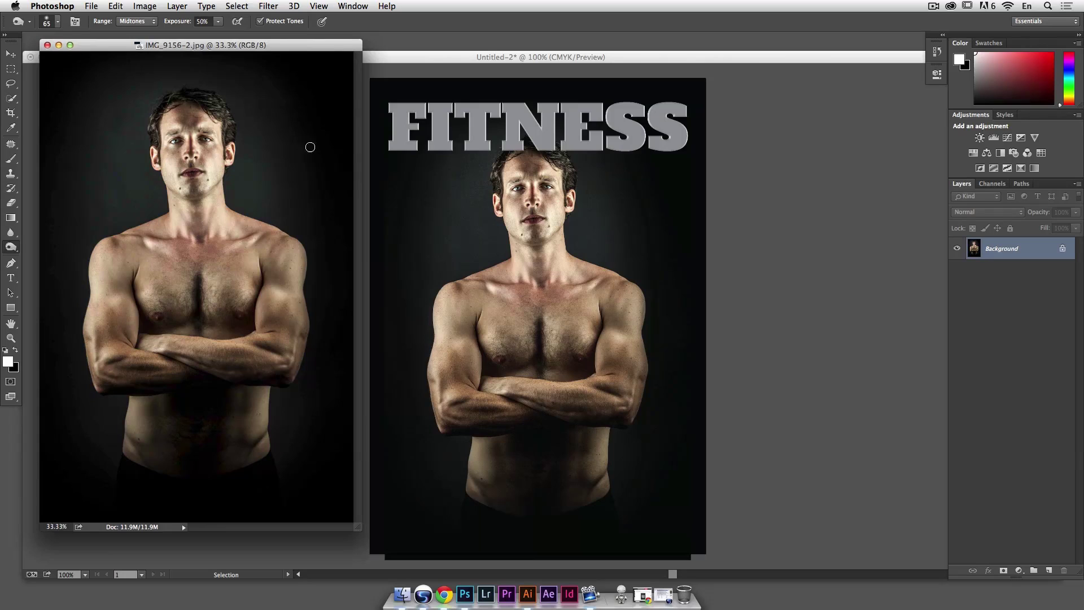
{"action": "left_click", "coordinate": [11, 53]}
{"action": "left_click_drag", "start_coordinate": [104, 49], "coordinate": [127, 54]}
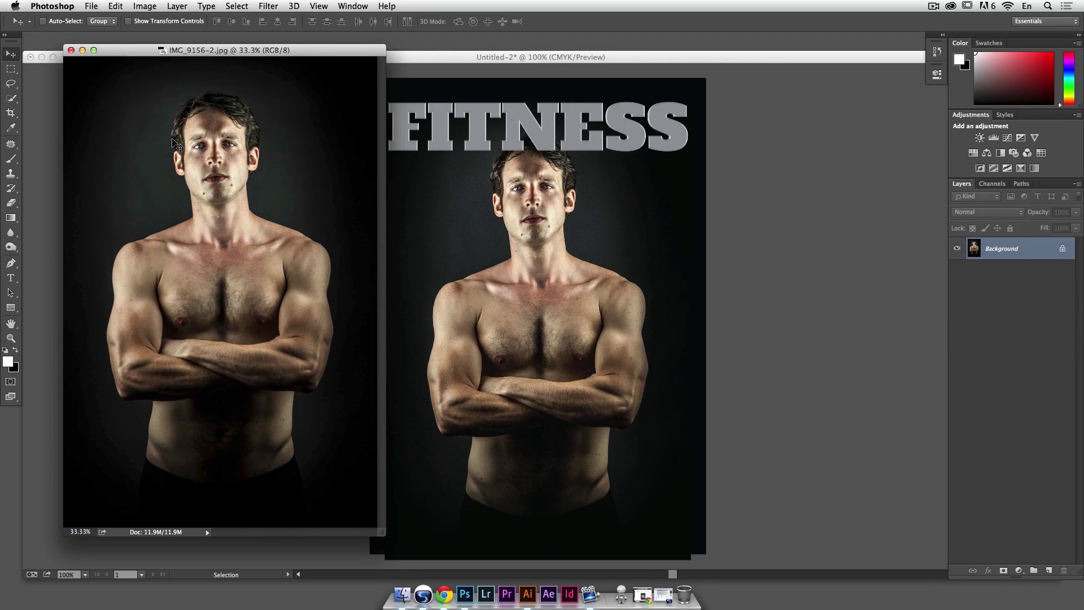
{"action": "key", "text": "super+plus"}
{"action": "key", "text": "super+plus"}
{"action": "key", "text": "super+plus"}
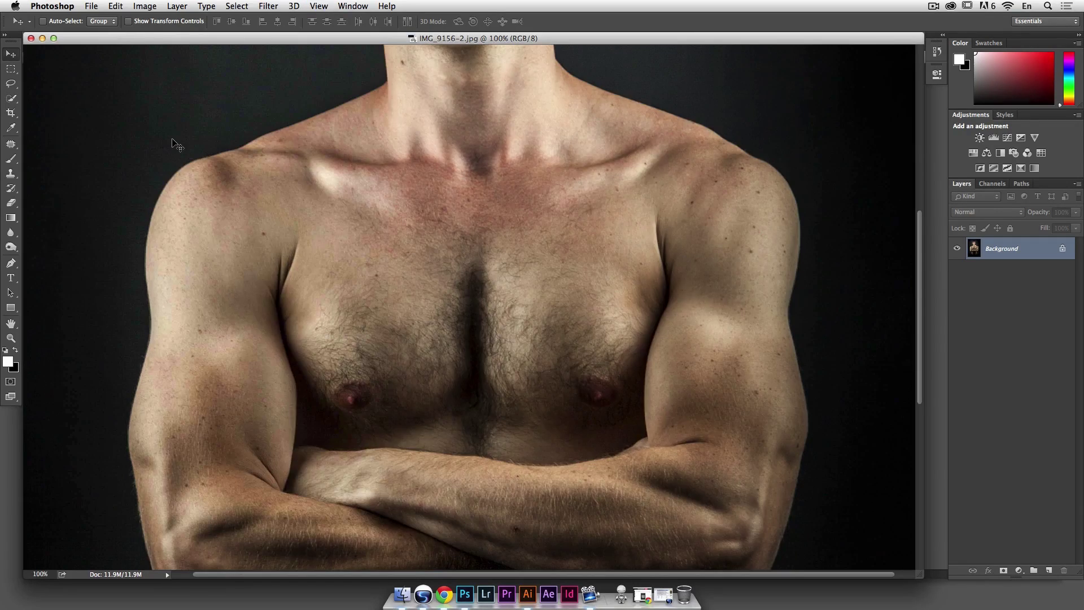
{"action": "key", "text": "super+plus"}
{"action": "scroll", "coordinate": [491, 407], "scroll_direction": "up", "scroll_amount": 15}
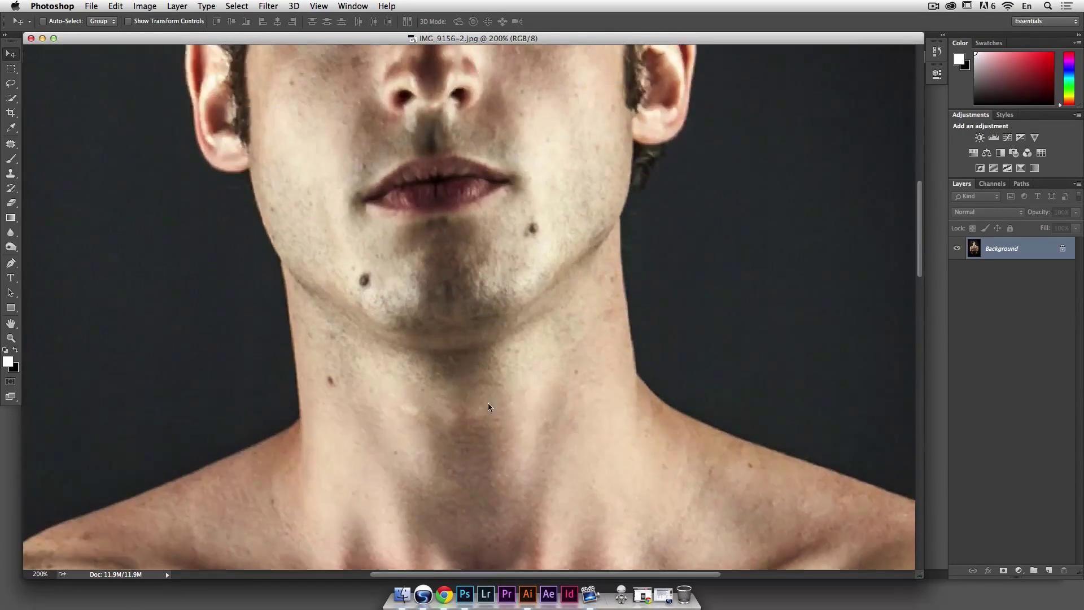
{"action": "scroll", "coordinate": [505, 416], "scroll_direction": "up", "scroll_amount": 2}
{"action": "scroll", "coordinate": [505, 416], "scroll_direction": "left", "scroll_amount": 3}
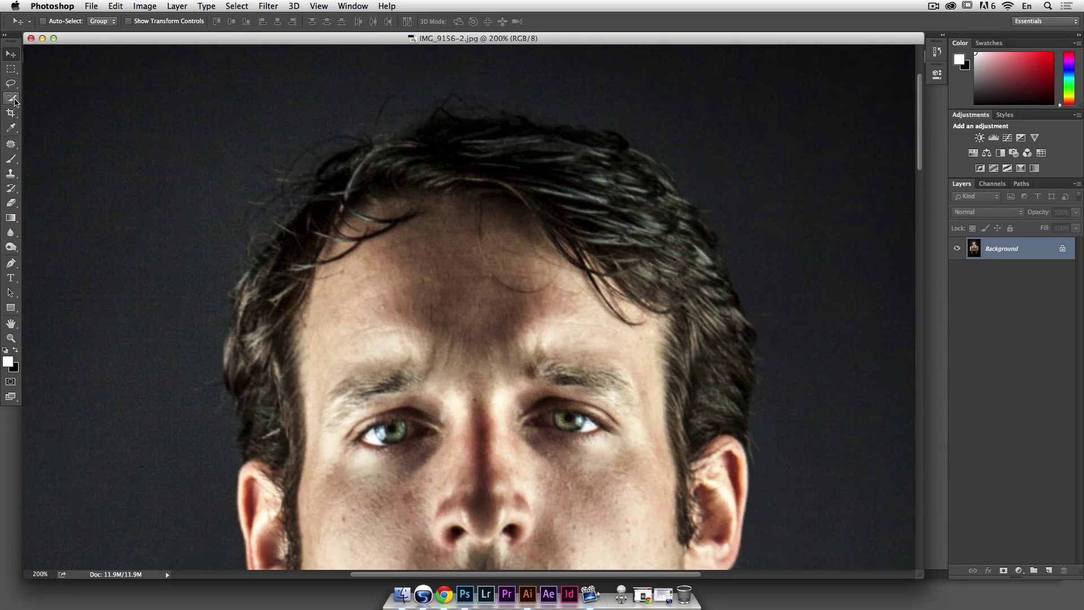
{"action": "left_click", "coordinate": [11, 100]}
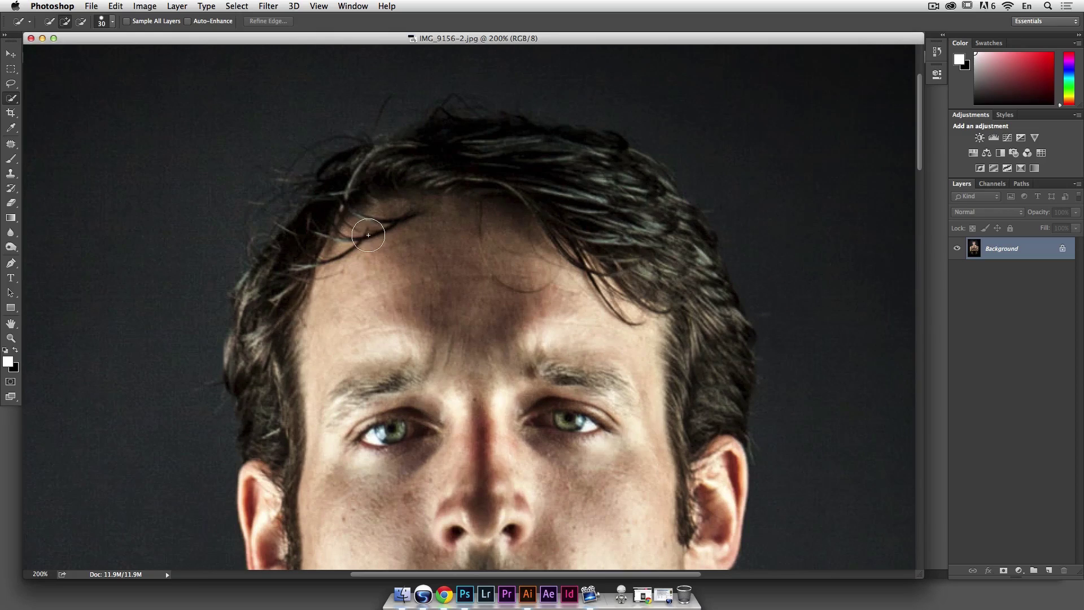
{"action": "mouse_move", "coordinate": [270, 512]}
{"action": "left_mouse_down"}
{"action": "mouse_move", "coordinate": [253, 316]}
{"action": "mouse_move", "coordinate": [344, 184]}
{"action": "mouse_move", "coordinate": [441, 163]}
{"action": "mouse_move", "coordinate": [524, 160]}
{"action": "mouse_move", "coordinate": [600, 198]}
{"action": "mouse_move", "coordinate": [656, 254]}
{"action": "mouse_move", "coordinate": [690, 316]}
{"action": "mouse_move", "coordinate": [703, 486]}
{"action": "left_mouse_up"}
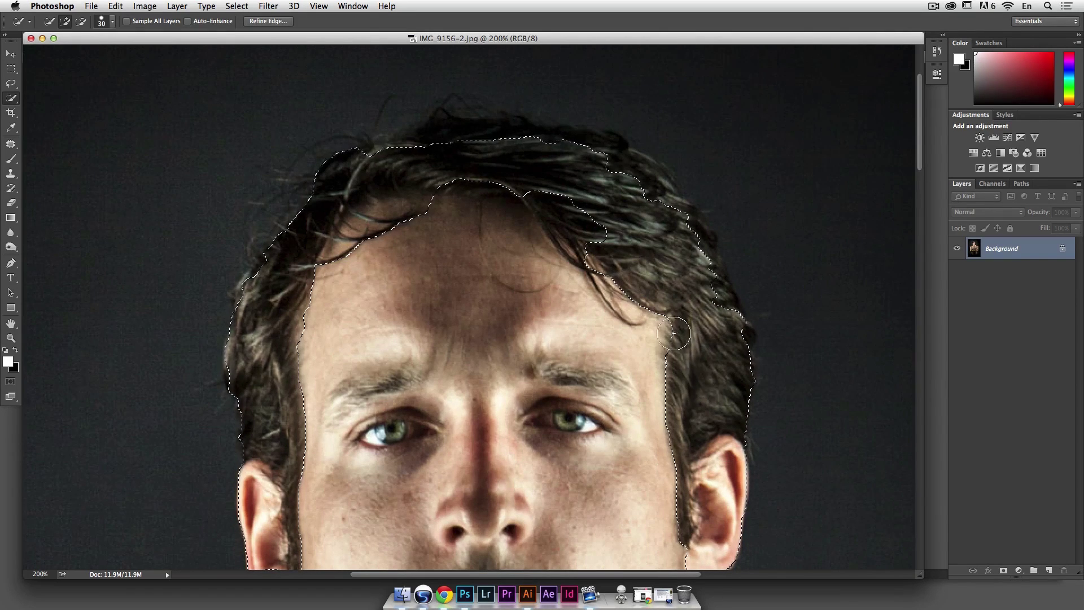
{"action": "mouse_move", "coordinate": [459, 187]}
{"action": "left_mouse_down"}
{"action": "mouse_move", "coordinate": [350, 254]}
{"action": "mouse_move", "coordinate": [609, 276]}
{"action": "mouse_move", "coordinate": [669, 340]}
{"action": "mouse_move", "coordinate": [559, 363]}
{"action": "mouse_move", "coordinate": [591, 396]}
{"action": "mouse_move", "coordinate": [682, 431]}
{"action": "mouse_move", "coordinate": [461, 395]}
{"action": "mouse_move", "coordinate": [442, 425]}
{"action": "mouse_move", "coordinate": [369, 408]}
{"action": "mouse_move", "coordinate": [320, 419]}
{"action": "mouse_move", "coordinate": [306, 455]}
{"action": "mouse_move", "coordinate": [379, 453]}
{"action": "mouse_move", "coordinate": [389, 436]}
{"action": "mouse_move", "coordinate": [480, 452]}
{"action": "mouse_move", "coordinate": [577, 435]}
{"action": "mouse_move", "coordinate": [671, 459]}
{"action": "mouse_move", "coordinate": [526, 463]}
{"action": "mouse_move", "coordinate": [610, 466]}
{"action": "mouse_move", "coordinate": [622, 484]}
{"action": "mouse_move", "coordinate": [627, 290]}
{"action": "mouse_move", "coordinate": [609, 286]}
{"action": "mouse_move", "coordinate": [310, 499]}
{"action": "mouse_move", "coordinate": [410, 160]}
{"action": "mouse_move", "coordinate": [492, 142]}
{"action": "mouse_move", "coordinate": [622, 182]}
{"action": "left_mouse_up"}
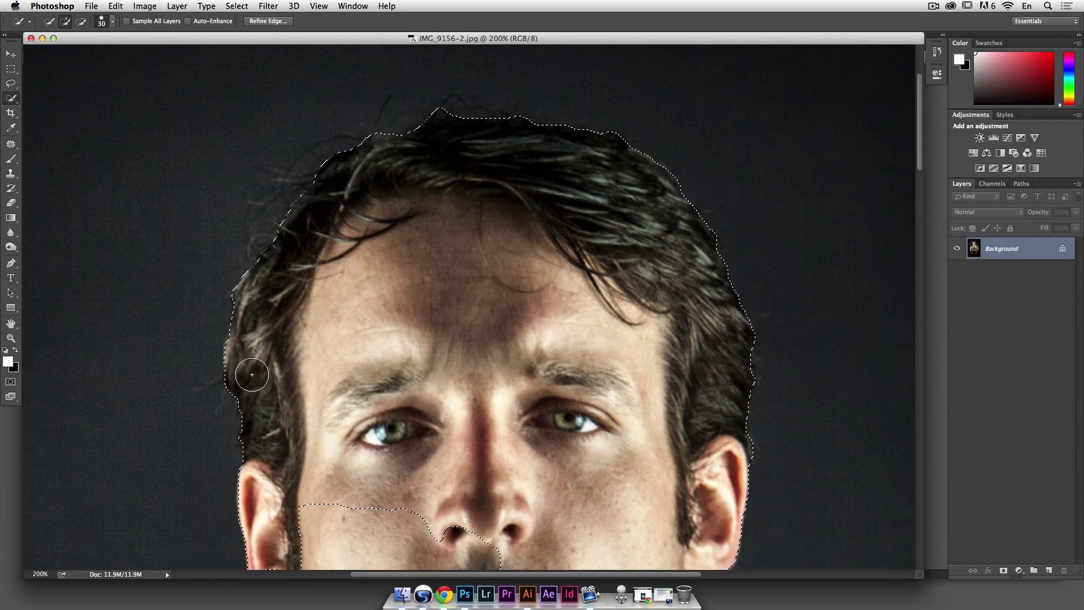
Step: Open Refine Edge for the head selection and set the edge detection radius to 24.2 px and Shift Edge to 0%
{"action": "left_click", "coordinate": [268, 21]}
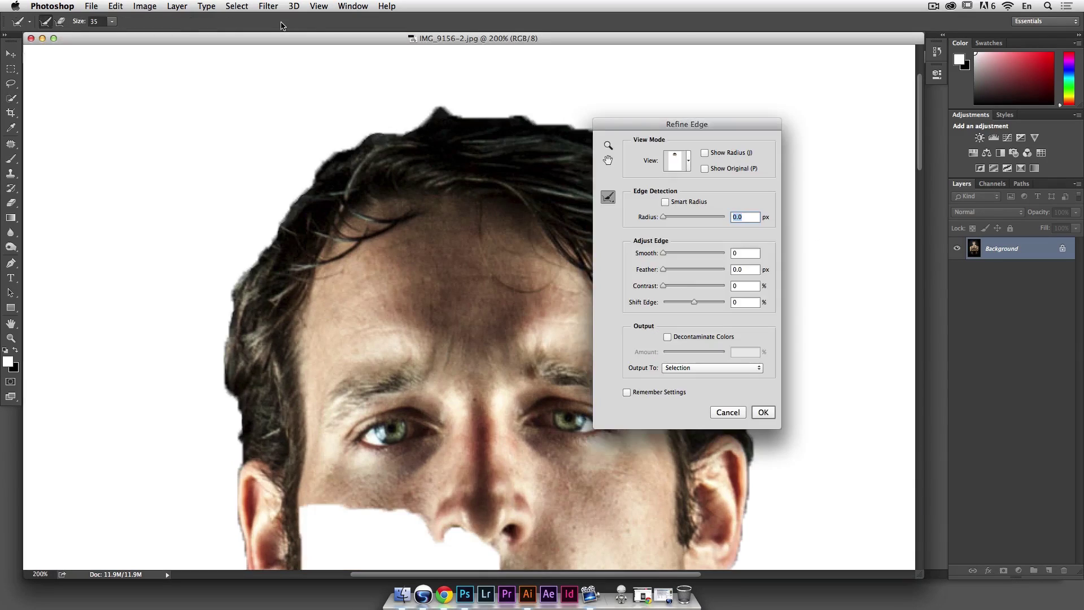
{"action": "left_click_drag", "start_coordinate": [637, 131], "coordinate": [798, 180]}
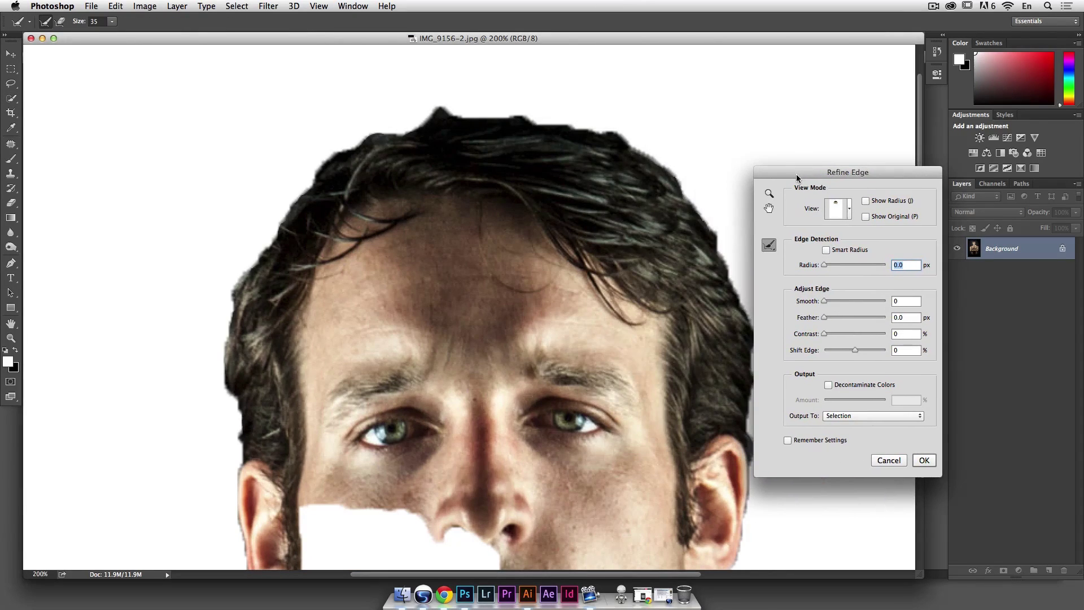
{"action": "left_click_drag", "start_coordinate": [835, 267], "coordinate": [852, 268]}
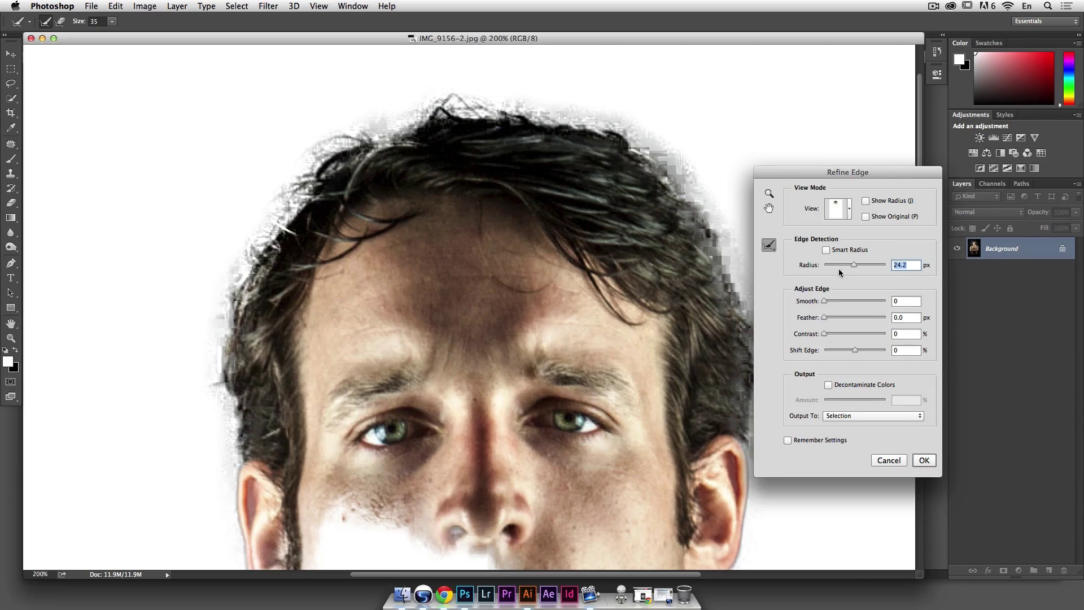
{"action": "left_click_drag", "start_coordinate": [827, 302], "coordinate": [821, 302]}
{"action": "left_click_drag", "start_coordinate": [855, 351], "coordinate": [853, 351]}
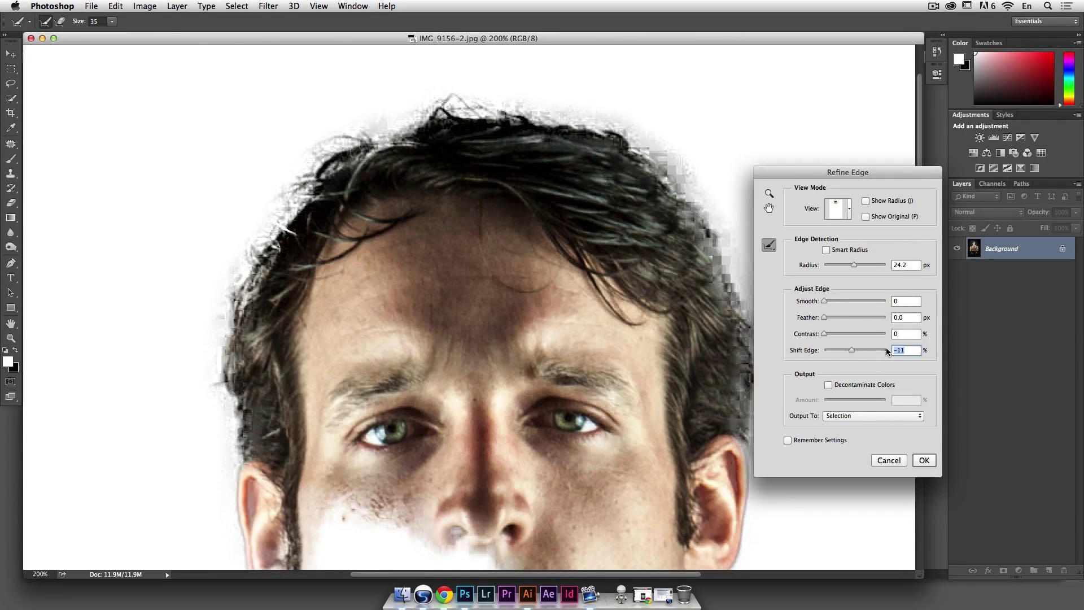
{"action": "type", "text": "0"}
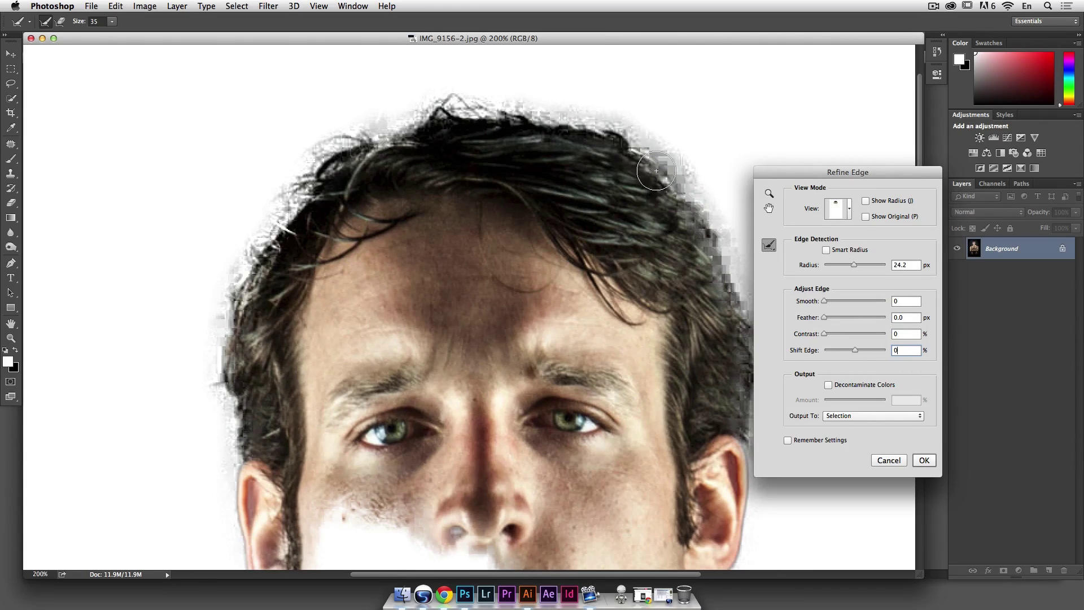
Step: Brush the Refine Radius area along the hair's outer edge and stray strands around the head, and apply the refinement as a selection
{"action": "mouse_move", "coordinate": [651, 184]}
{"action": "left_mouse_down"}
{"action": "mouse_move", "coordinate": [612, 157]}
{"action": "mouse_move", "coordinate": [658, 203]}
{"action": "mouse_move", "coordinate": [667, 147]}
{"action": "mouse_move", "coordinate": [634, 127]}
{"action": "mouse_move", "coordinate": [550, 107]}
{"action": "mouse_move", "coordinate": [435, 103]}
{"action": "mouse_move", "coordinate": [318, 142]}
{"action": "mouse_move", "coordinate": [241, 263]}
{"action": "mouse_move", "coordinate": [373, 130]}
{"action": "mouse_move", "coordinate": [436, 127]}
{"action": "mouse_move", "coordinate": [310, 156]}
{"action": "left_mouse_up"}
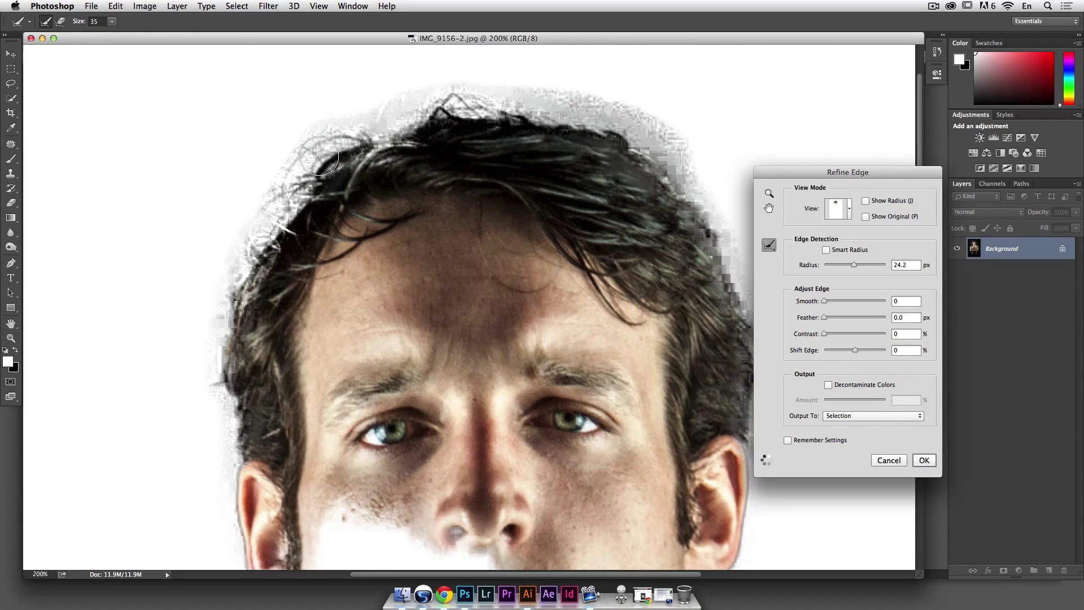
{"action": "mouse_move", "coordinate": [429, 105]}
{"action": "left_mouse_down"}
{"action": "mouse_move", "coordinate": [585, 117]}
{"action": "mouse_move", "coordinate": [645, 143]}
{"action": "mouse_move", "coordinate": [732, 294]}
{"action": "left_mouse_up"}
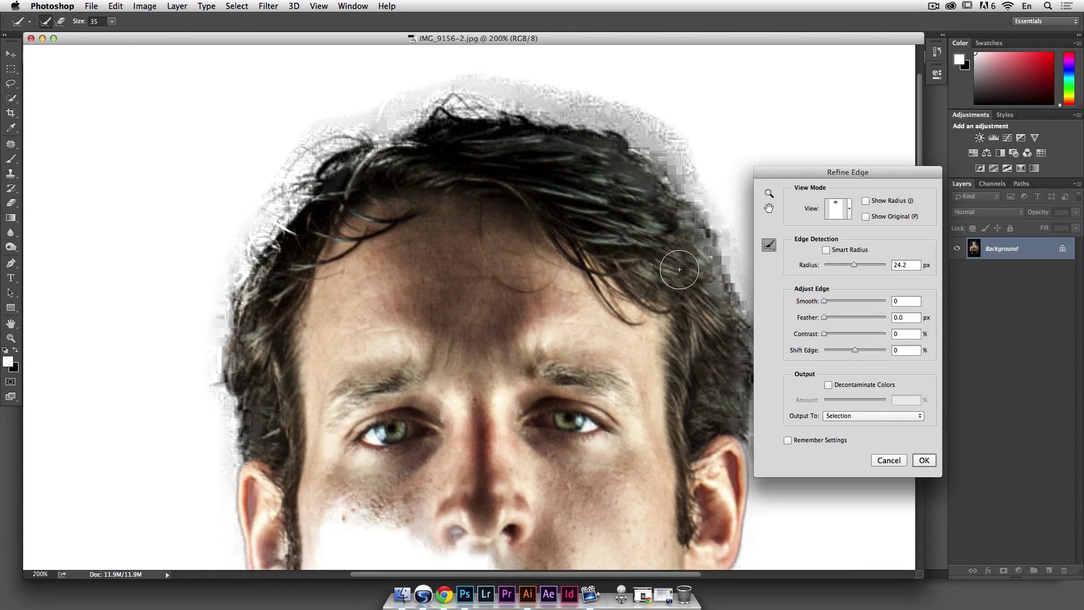
{"action": "mouse_move", "coordinate": [670, 232]}
{"action": "left_mouse_down"}
{"action": "mouse_move", "coordinate": [607, 167]}
{"action": "mouse_move", "coordinate": [533, 148]}
{"action": "mouse_move", "coordinate": [558, 161]}
{"action": "left_mouse_up"}
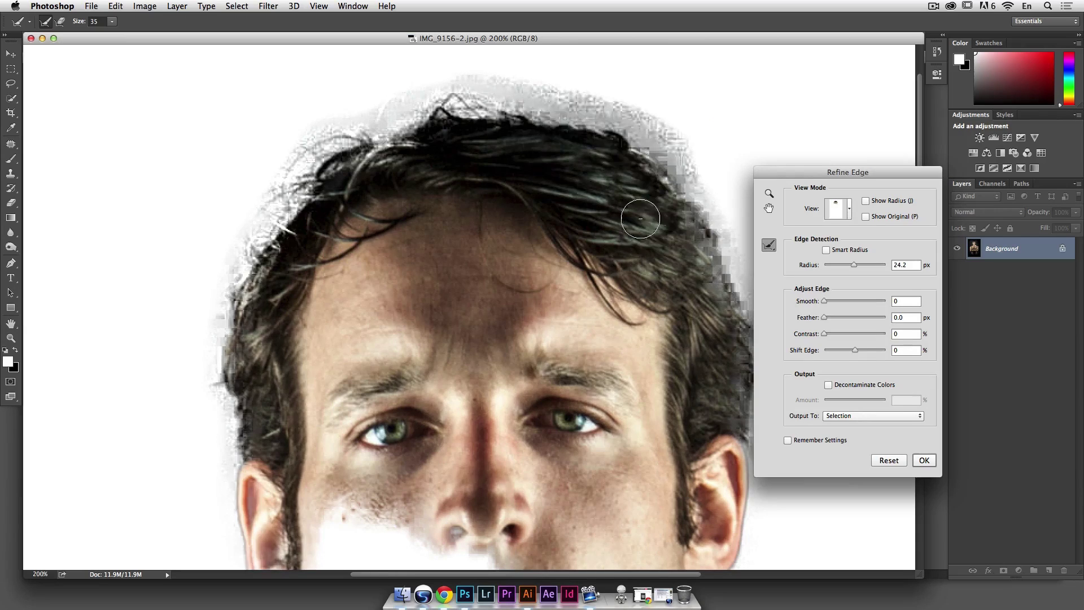
{"action": "mouse_move", "coordinate": [697, 288]}
{"action": "left_mouse_down"}
{"action": "mouse_move", "coordinate": [714, 316]}
{"action": "mouse_move", "coordinate": [677, 237]}
{"action": "mouse_move", "coordinate": [646, 197]}
{"action": "mouse_move", "coordinate": [641, 209]}
{"action": "left_mouse_up"}
{"action": "mouse_move", "coordinate": [525, 164]}
{"action": "left_mouse_down"}
{"action": "mouse_move", "coordinate": [355, 161]}
{"action": "mouse_move", "coordinate": [338, 181]}
{"action": "left_mouse_up"}
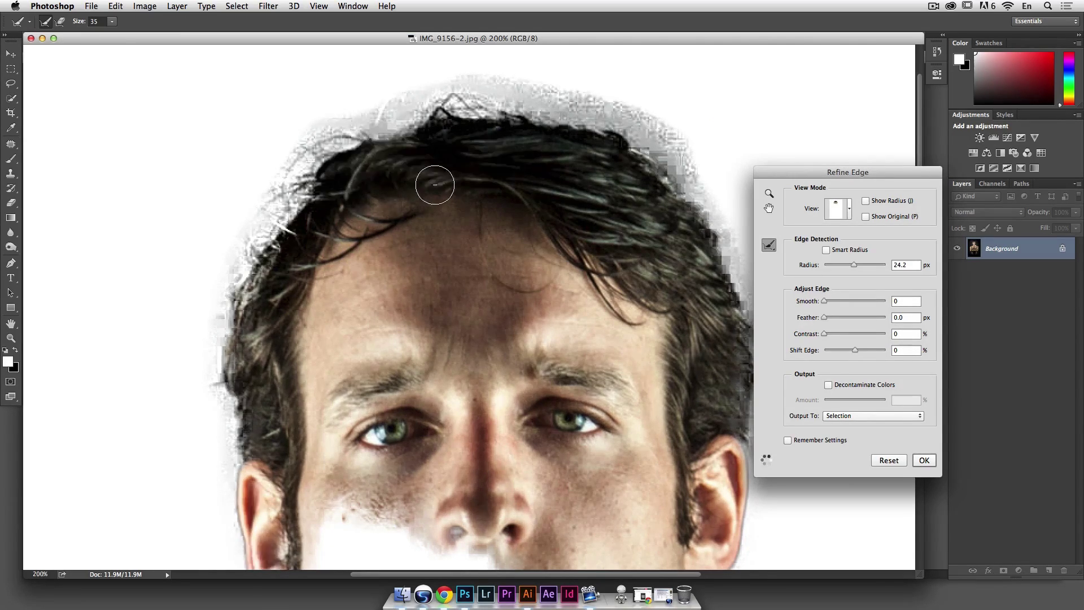
{"action": "left_click_drag", "start_coordinate": [451, 156], "coordinate": [320, 215]}
{"action": "left_click_drag", "start_coordinate": [319, 189], "coordinate": [268, 271]}
{"action": "mouse_move", "coordinate": [321, 221]}
{"action": "left_mouse_down"}
{"action": "mouse_move", "coordinate": [316, 187]}
{"action": "mouse_move", "coordinate": [270, 220]}
{"action": "mouse_move", "coordinate": [241, 254]}
{"action": "mouse_move", "coordinate": [263, 237]}
{"action": "mouse_move", "coordinate": [214, 333]}
{"action": "left_mouse_up"}
{"action": "mouse_move", "coordinate": [223, 285]}
{"action": "left_mouse_down"}
{"action": "mouse_move", "coordinate": [215, 334]}
{"action": "mouse_move", "coordinate": [225, 383]}
{"action": "left_mouse_up"}
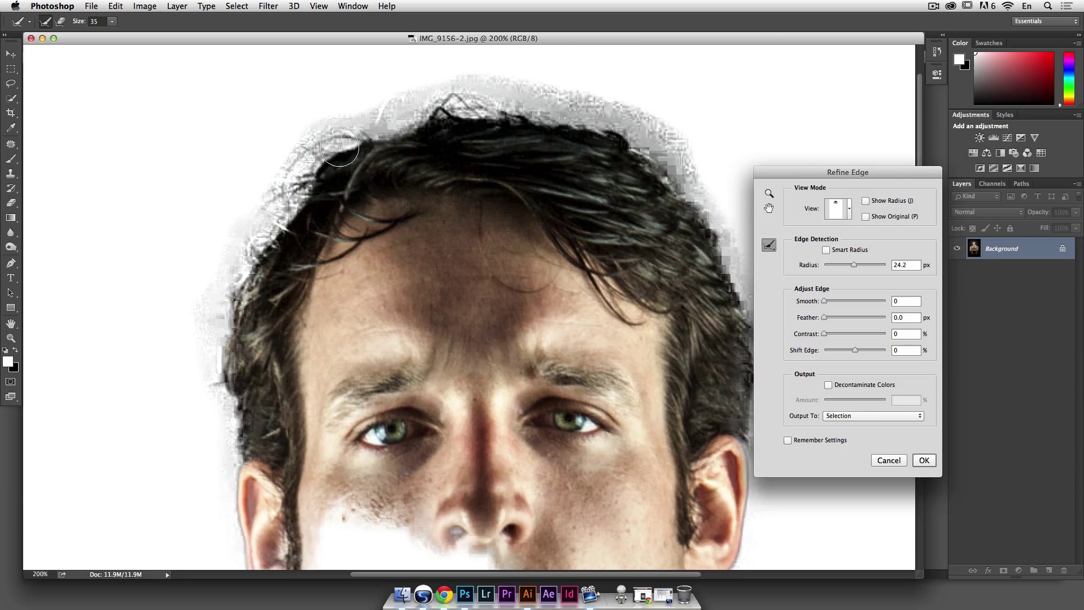
{"action": "mouse_move", "coordinate": [470, 109]}
{"action": "left_mouse_down"}
{"action": "mouse_move", "coordinate": [421, 102]}
{"action": "mouse_move", "coordinate": [530, 114]}
{"action": "mouse_move", "coordinate": [420, 112]}
{"action": "left_mouse_up"}
{"action": "left_click", "coordinate": [923, 461]}
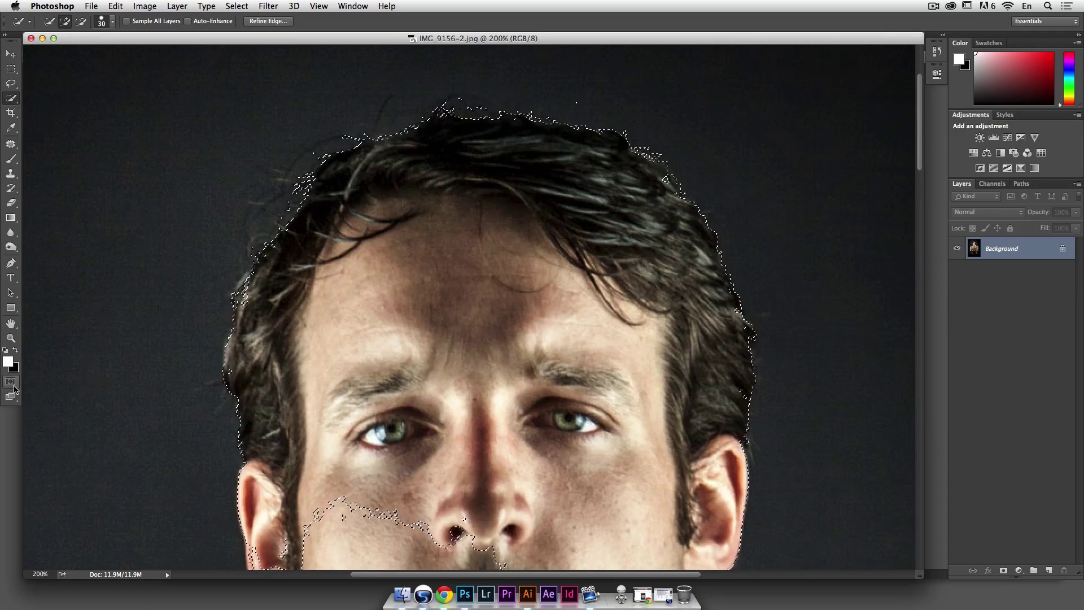
Step: Examine the refined selection as a Quick Mask, over the photo and alone without the RGB channels, and return to the normal selection
{"action": "left_click", "coordinate": [11, 382]}
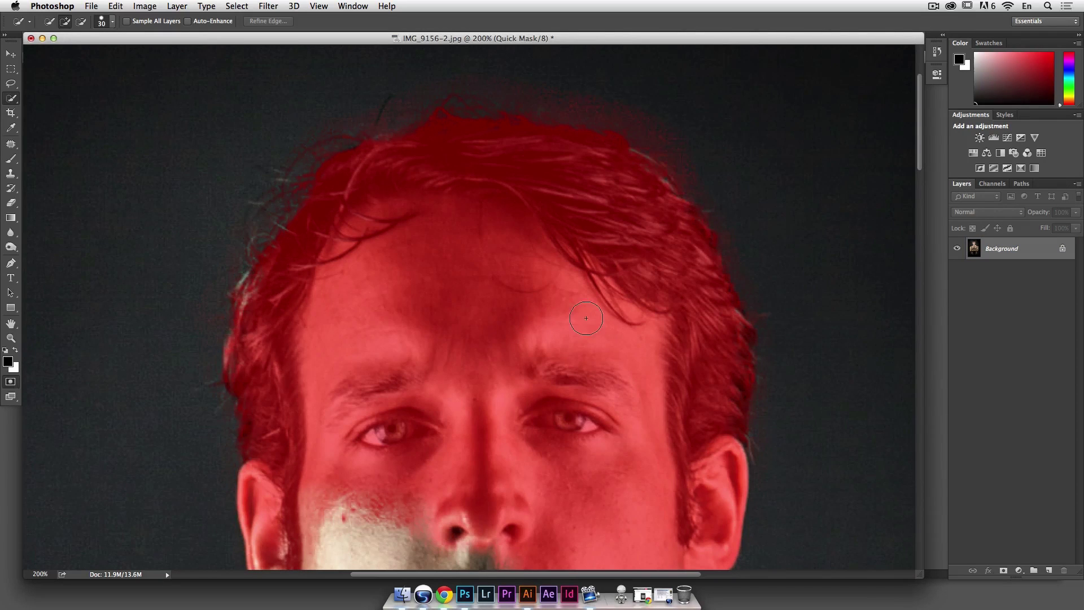
{"action": "left_click", "coordinate": [993, 184]}
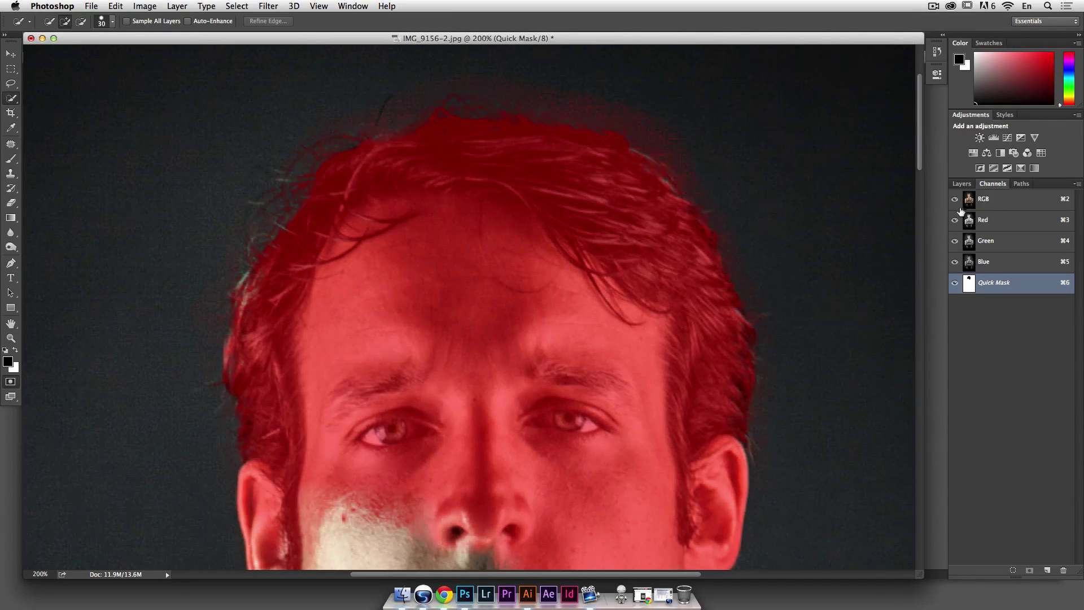
{"action": "left_click", "coordinate": [954, 200]}
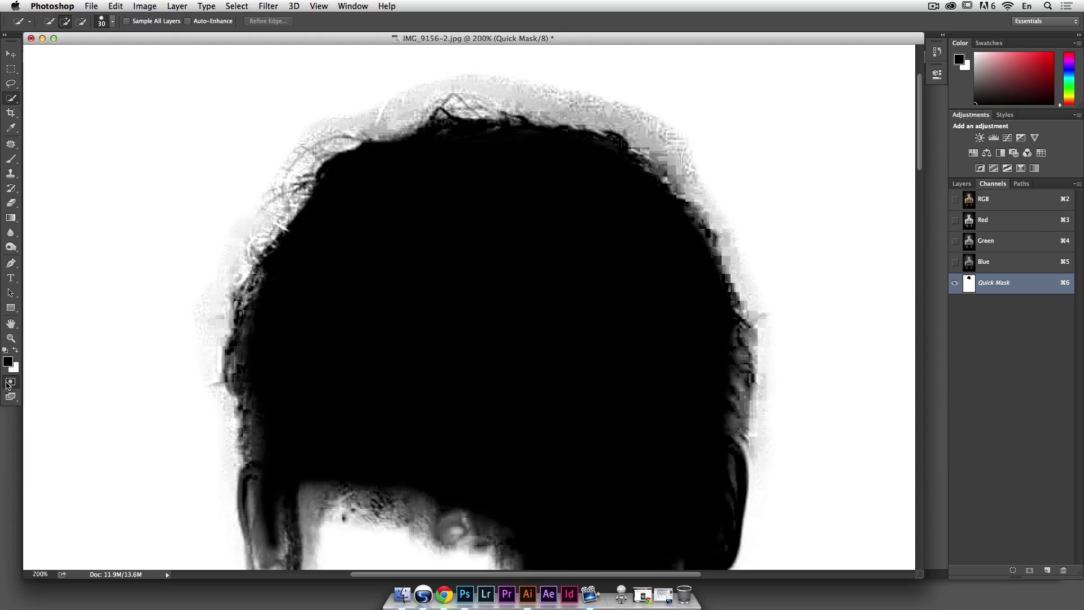
{"action": "left_click", "coordinate": [9, 383]}
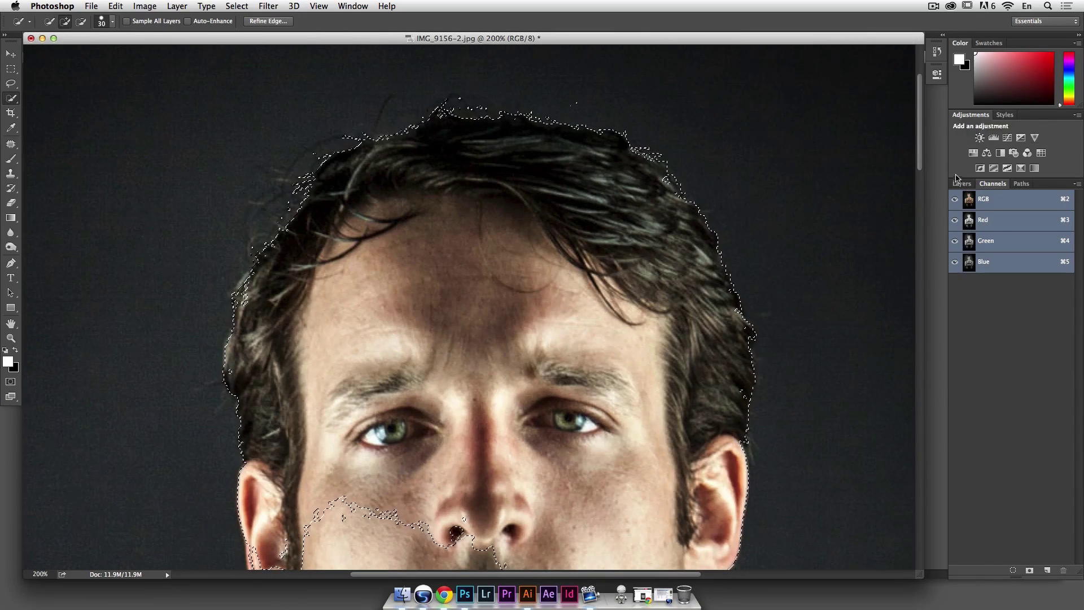
Step: Duplicate the Background layer, mask the copy with the head selection, and hide the original Background
{"action": "left_click", "coordinate": [959, 183]}
{"action": "left_click_drag", "start_coordinate": [1033, 255], "coordinate": [1049, 572]}
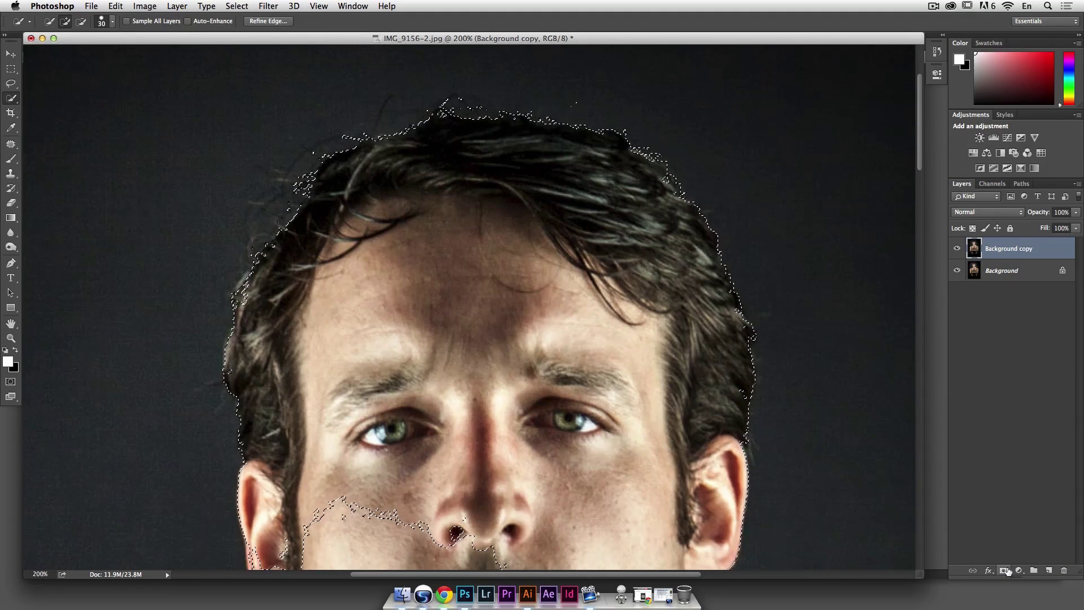
{"action": "left_click", "coordinate": [1004, 570]}
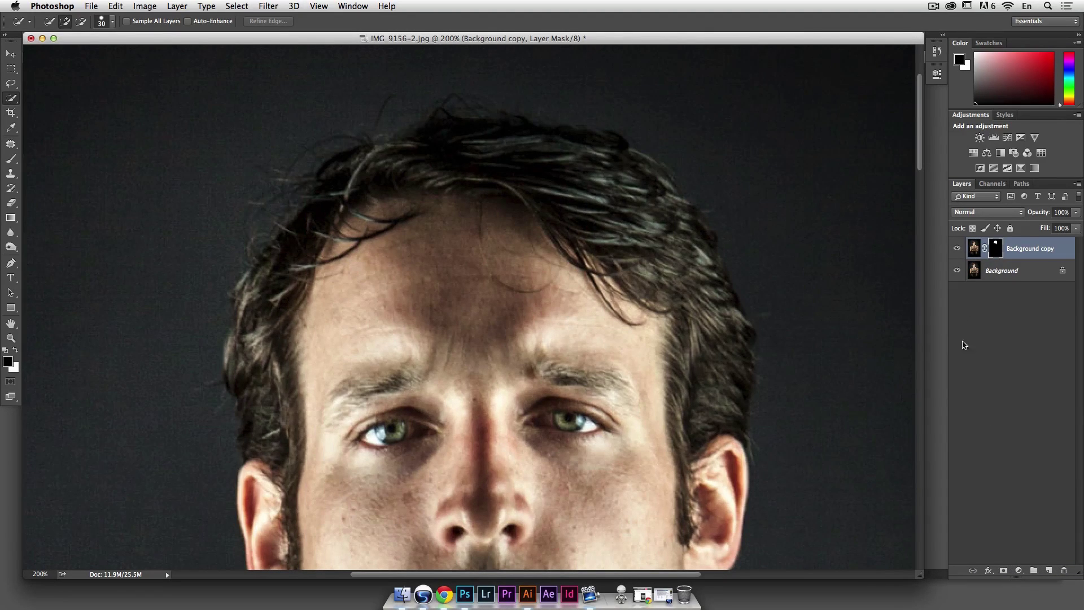
{"action": "left_click", "coordinate": [957, 270]}
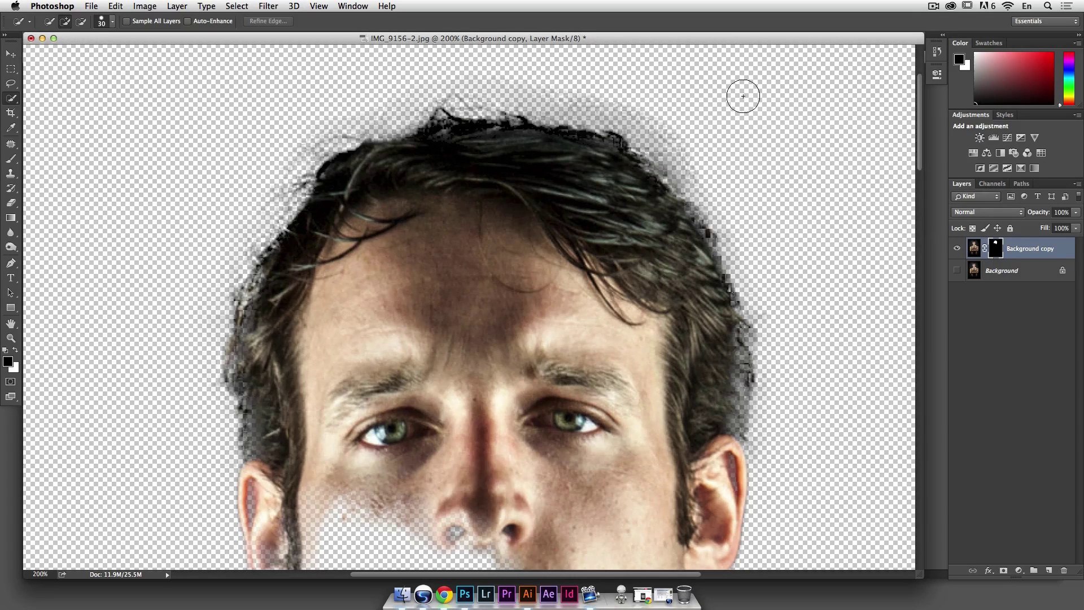
Step: Add a new layer beneath the masked Background copy and fill it with white
{"action": "left_click", "coordinate": [1049, 571]}
{"action": "left_click_drag", "start_coordinate": [1021, 251], "coordinate": [1016, 276]}
{"action": "key", "text": "x"}
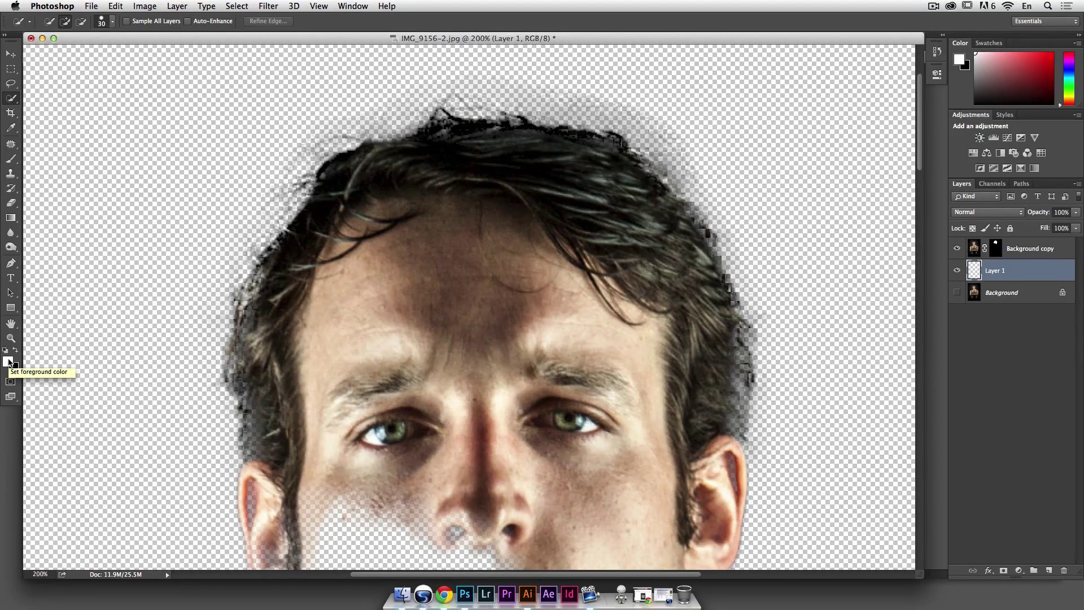
{"action": "key", "text": "alt+BackSpace"}
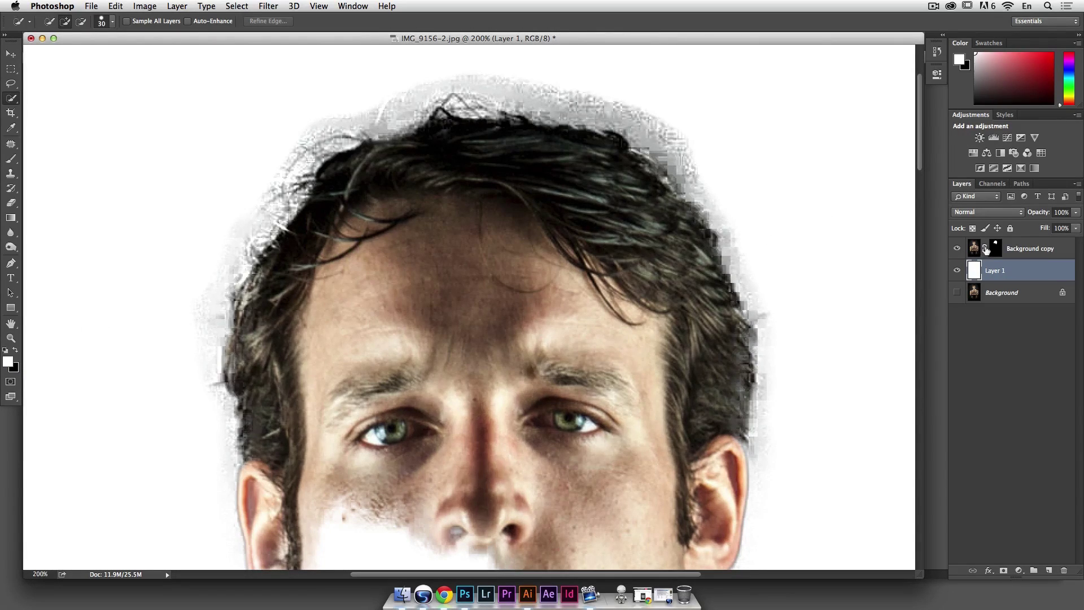
Step: Burn the Background copy's layer mask around the hair's outer edge, using Midtones at 50% exposure, to clear the grey halo
{"action": "left_click", "coordinate": [994, 249]}
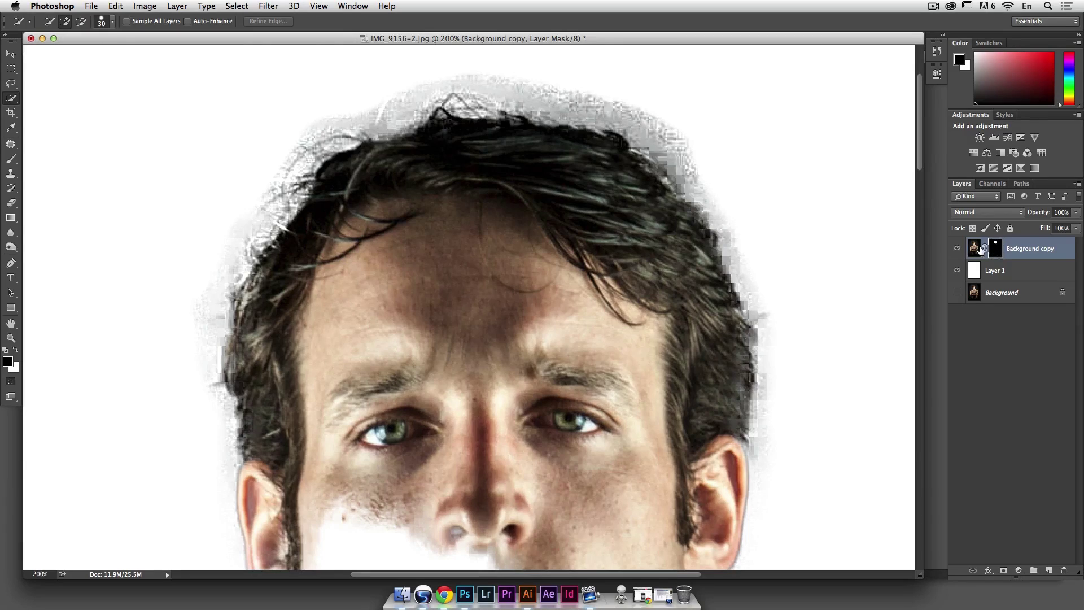
{"action": "left_click", "coordinate": [975, 249]}
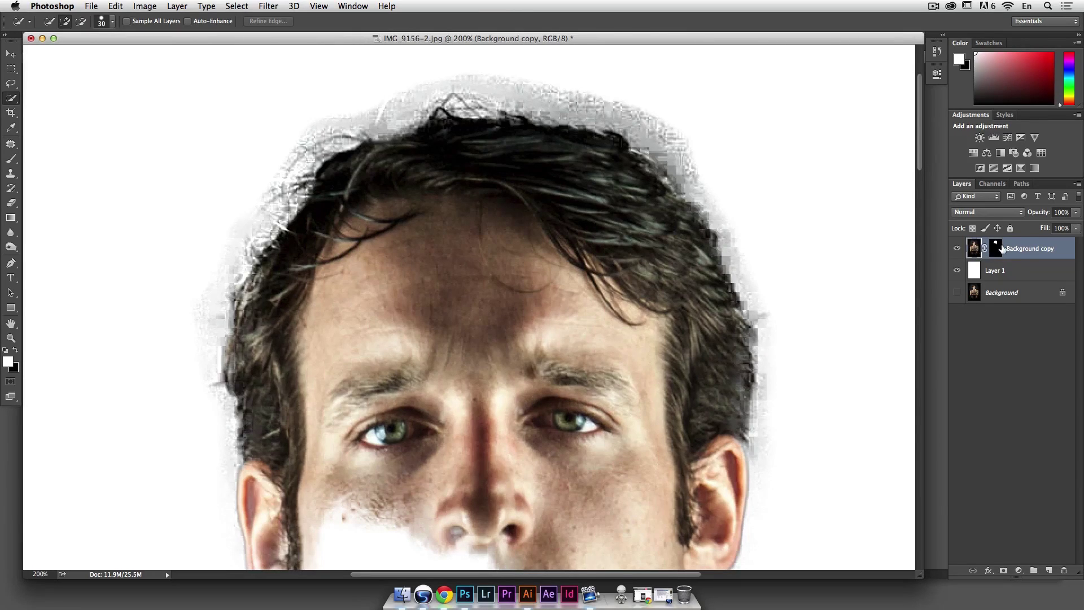
{"action": "left_click", "coordinate": [996, 249]}
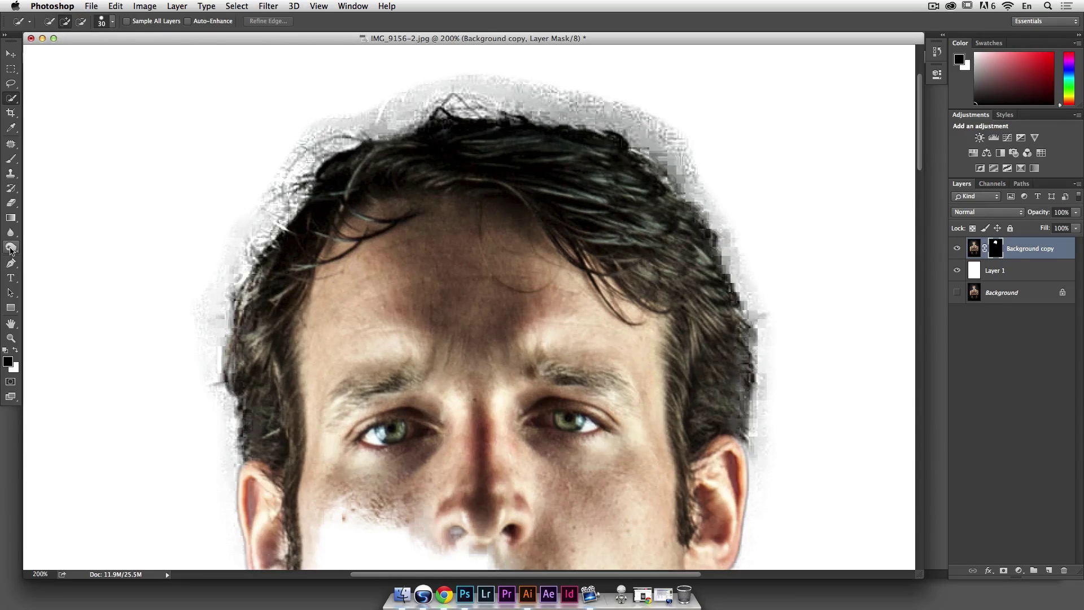
{"action": "left_click", "coordinate": [11, 248]}
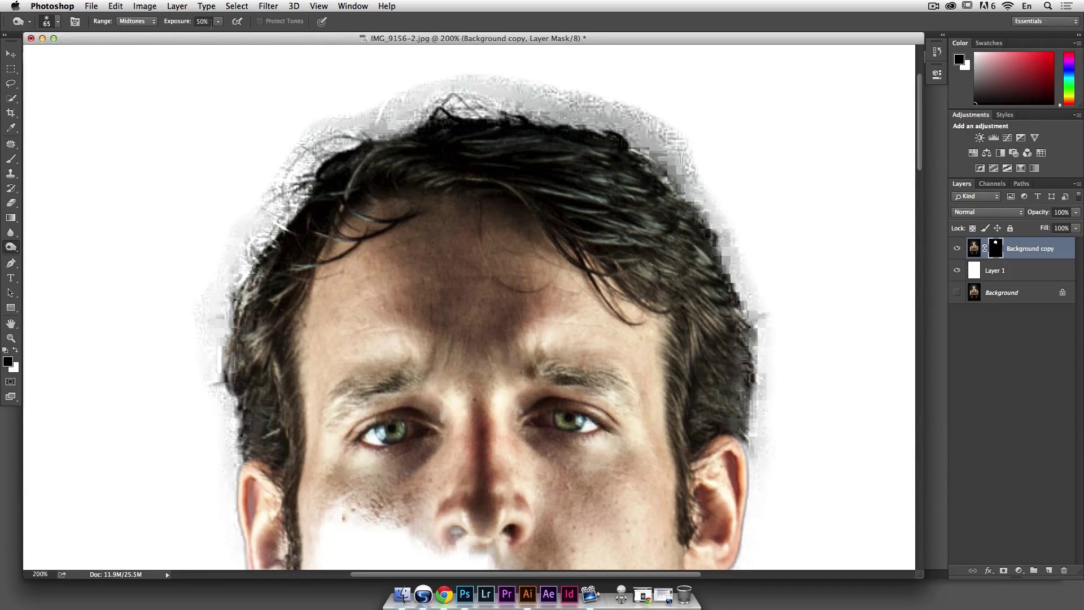
{"action": "mouse_move", "coordinate": [617, 101]}
{"action": "left_mouse_down"}
{"action": "mouse_move", "coordinate": [705, 166]}
{"action": "mouse_move", "coordinate": [618, 98]}
{"action": "mouse_move", "coordinate": [725, 183]}
{"action": "mouse_move", "coordinate": [673, 134]}
{"action": "mouse_move", "coordinate": [686, 153]}
{"action": "mouse_move", "coordinate": [652, 120]}
{"action": "mouse_move", "coordinate": [720, 191]}
{"action": "left_mouse_up"}
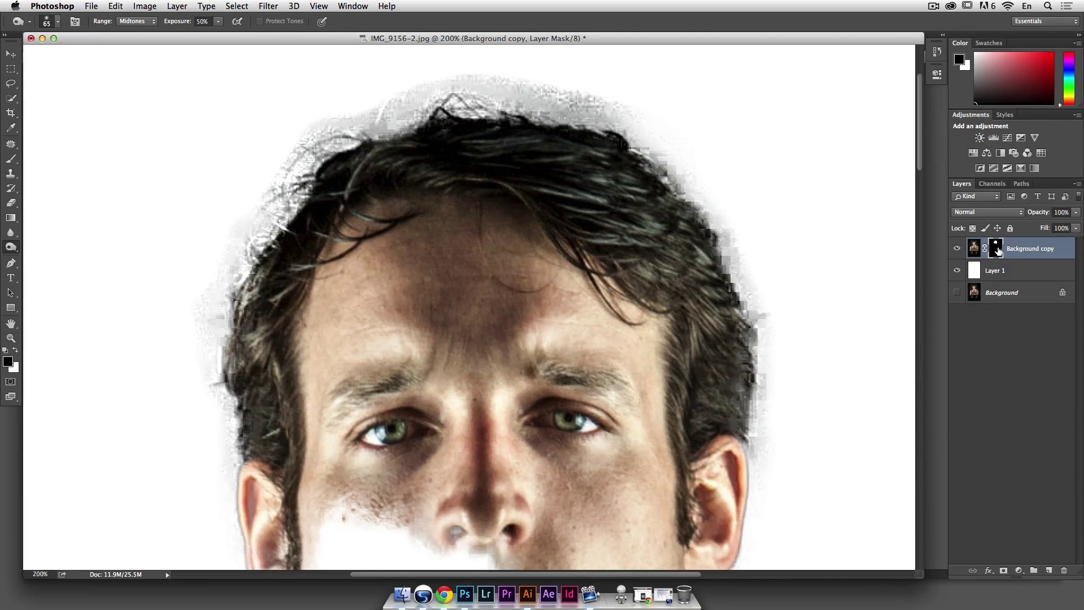
{"action": "mouse_move", "coordinate": [738, 218]}
{"action": "left_mouse_down"}
{"action": "mouse_move", "coordinate": [788, 346]}
{"action": "mouse_move", "coordinate": [775, 319]}
{"action": "mouse_move", "coordinate": [772, 345]}
{"action": "left_mouse_up"}
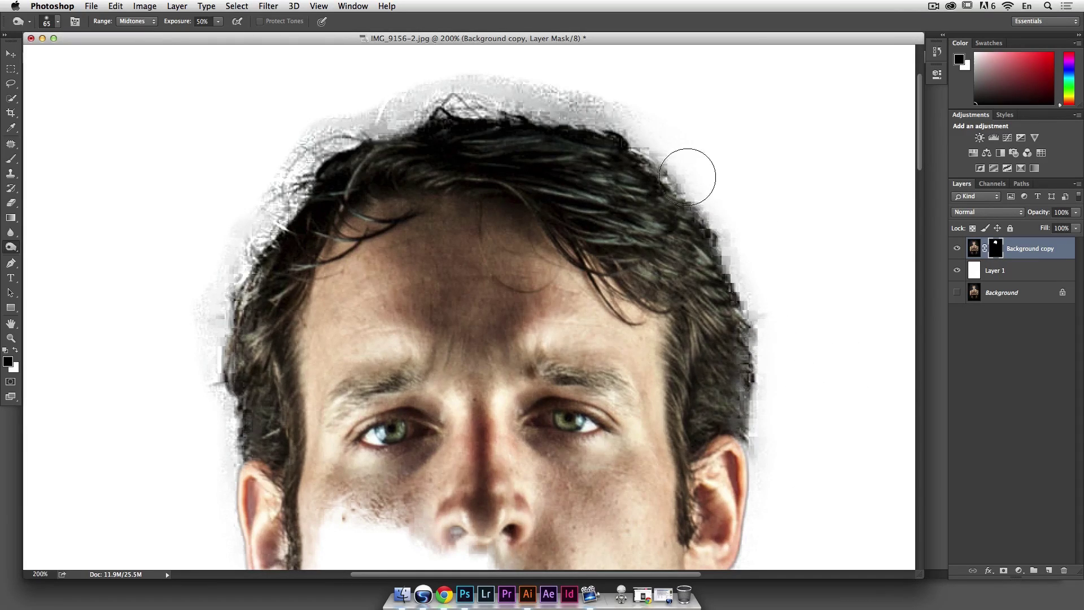
{"action": "mouse_move", "coordinate": [586, 102]}
{"action": "left_mouse_down"}
{"action": "mouse_move", "coordinate": [611, 105]}
{"action": "mouse_move", "coordinate": [498, 85]}
{"action": "mouse_move", "coordinate": [674, 128]}
{"action": "mouse_move", "coordinate": [557, 95]}
{"action": "mouse_move", "coordinate": [689, 174]}
{"action": "left_mouse_up"}
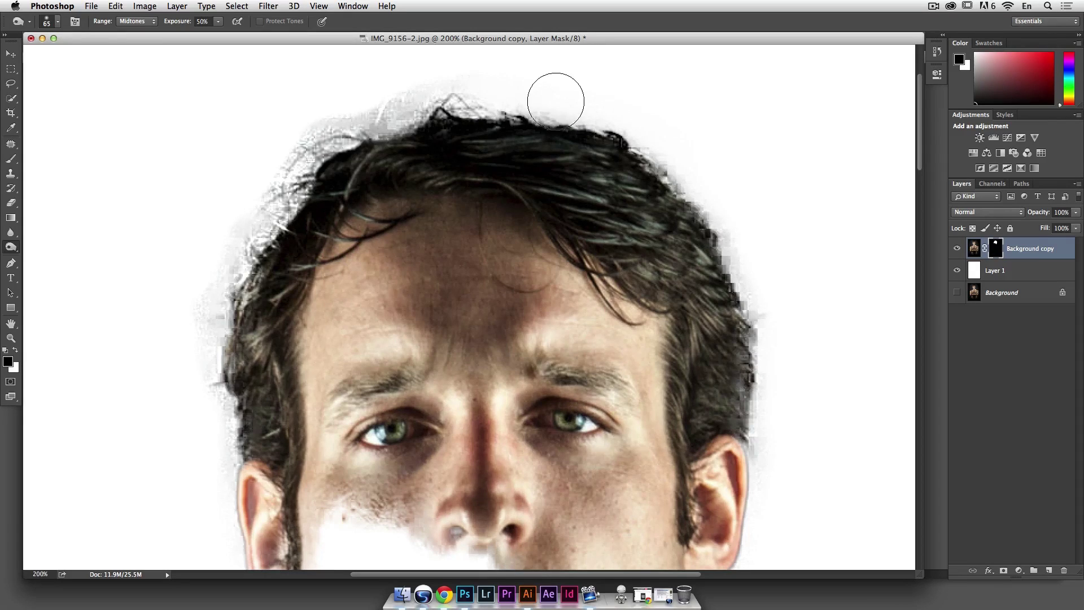
{"action": "mouse_move", "coordinate": [389, 102]}
{"action": "left_mouse_down"}
{"action": "mouse_move", "coordinate": [382, 124]}
{"action": "mouse_move", "coordinate": [368, 114]}
{"action": "mouse_move", "coordinate": [422, 83]}
{"action": "mouse_move", "coordinate": [408, 78]}
{"action": "mouse_move", "coordinate": [397, 118]}
{"action": "mouse_move", "coordinate": [380, 122]}
{"action": "mouse_move", "coordinate": [364, 100]}
{"action": "mouse_move", "coordinate": [287, 125]}
{"action": "mouse_move", "coordinate": [355, 102]}
{"action": "mouse_move", "coordinate": [297, 117]}
{"action": "mouse_move", "coordinate": [343, 111]}
{"action": "mouse_move", "coordinate": [264, 147]}
{"action": "mouse_move", "coordinate": [282, 166]}
{"action": "mouse_move", "coordinate": [194, 284]}
{"action": "mouse_move", "coordinate": [187, 332]}
{"action": "mouse_move", "coordinate": [224, 241]}
{"action": "mouse_move", "coordinate": [208, 323]}
{"action": "mouse_move", "coordinate": [224, 297]}
{"action": "mouse_move", "coordinate": [285, 135]}
{"action": "mouse_move", "coordinate": [276, 143]}
{"action": "mouse_move", "coordinate": [318, 132]}
{"action": "mouse_move", "coordinate": [291, 130]}
{"action": "mouse_move", "coordinate": [379, 141]}
{"action": "mouse_move", "coordinate": [395, 128]}
{"action": "mouse_move", "coordinate": [401, 141]}
{"action": "mouse_move", "coordinate": [397, 123]}
{"action": "mouse_move", "coordinate": [499, 82]}
{"action": "mouse_move", "coordinate": [524, 116]}
{"action": "mouse_move", "coordinate": [541, 124]}
{"action": "mouse_move", "coordinate": [566, 107]}
{"action": "left_mouse_up"}
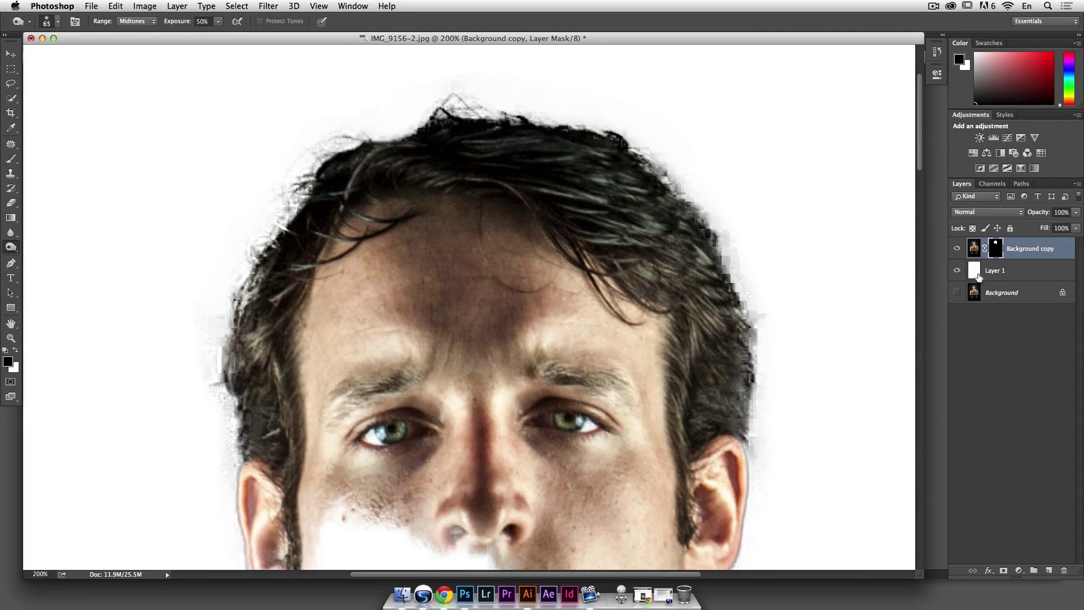
Step: Hide the white layer and save the layered image as IMG_9156-2 Masked.psd with Maximize Compatibility on and the format prompt disabled
{"action": "left_click", "coordinate": [957, 271]}
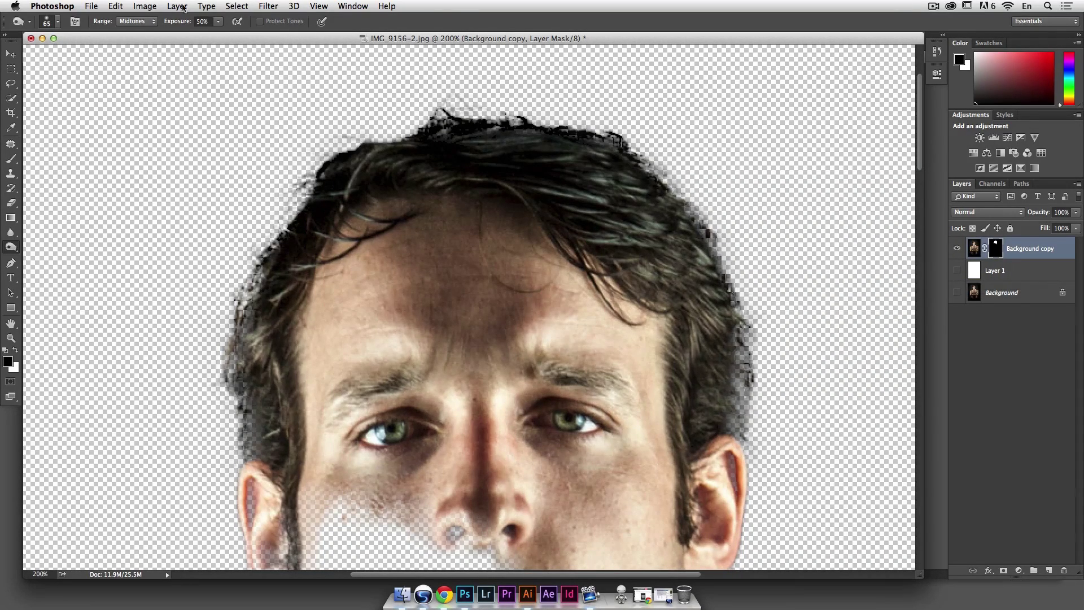
{"action": "left_click", "coordinate": [91, 5]}
{"action": "left_click", "coordinate": [111, 123]}
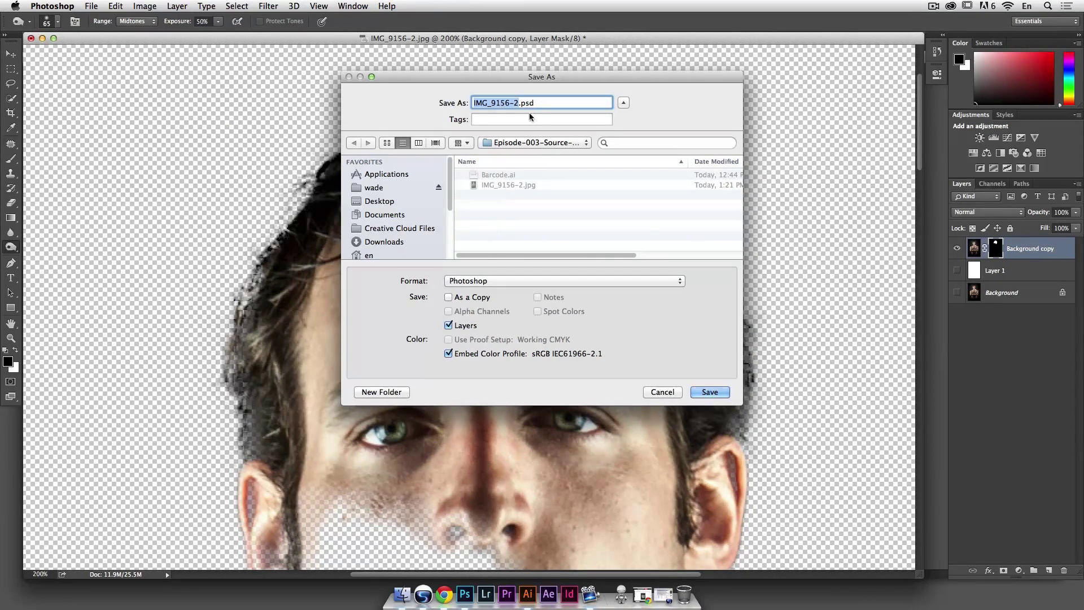
{"action": "key", "text": "Right"}
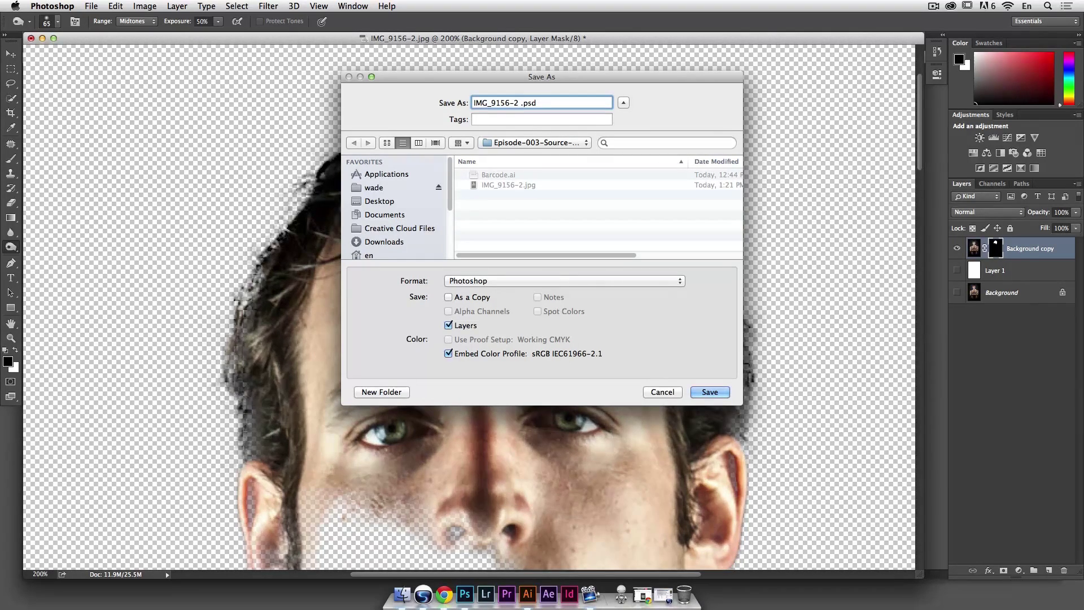
{"action": "type", "text": "Masked"}
{"action": "key", "text": "Return"}
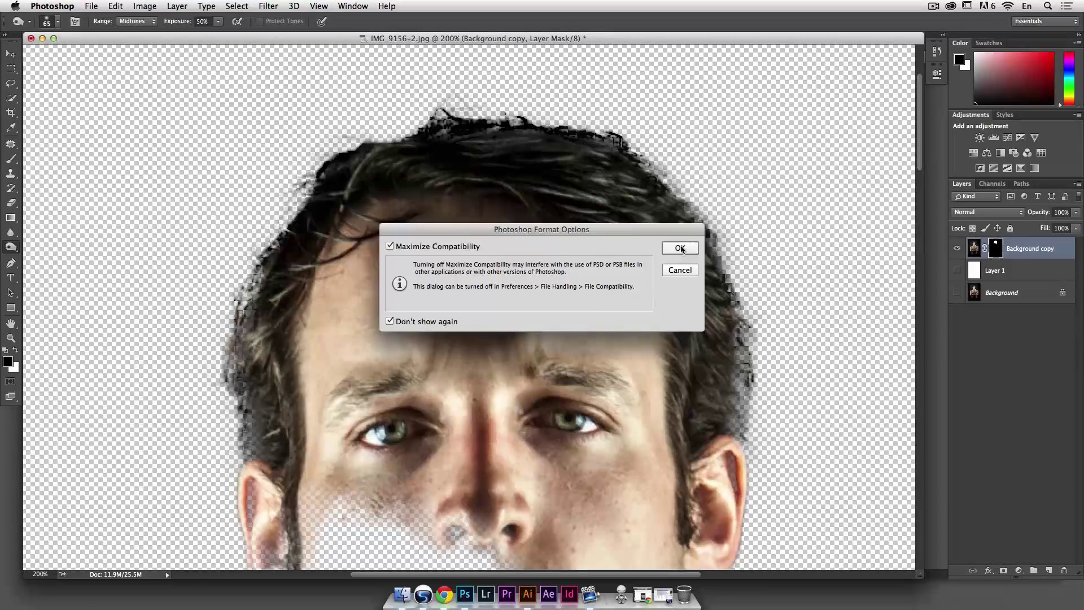
{"action": "left_click", "coordinate": [680, 249]}
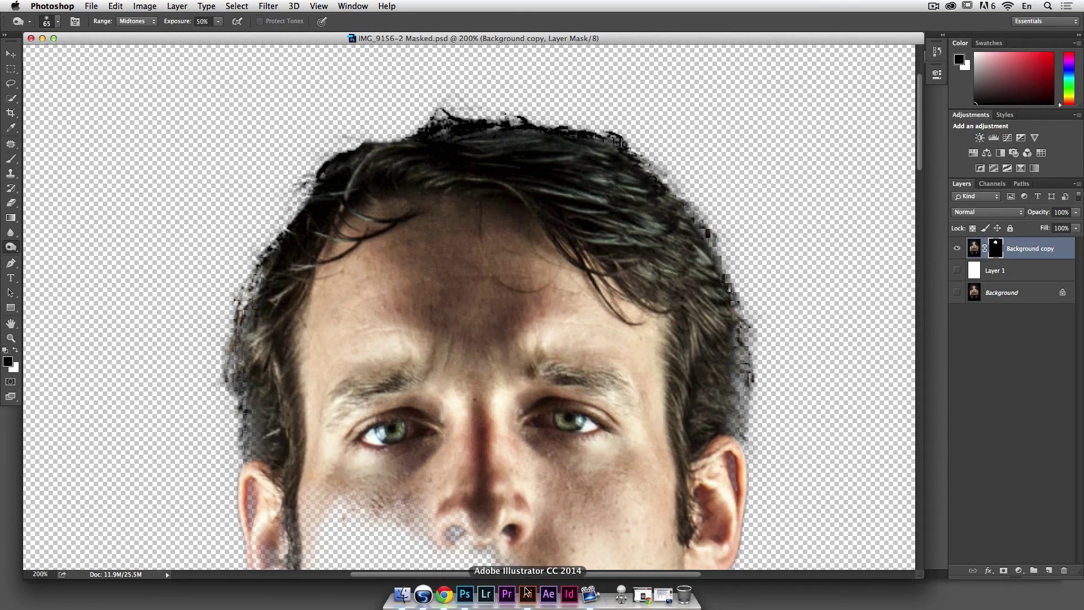
Step: Switch to Illustrator and duplicate the linked photo inside the Photo layer
{"action": "left_click", "coordinate": [526, 592]}
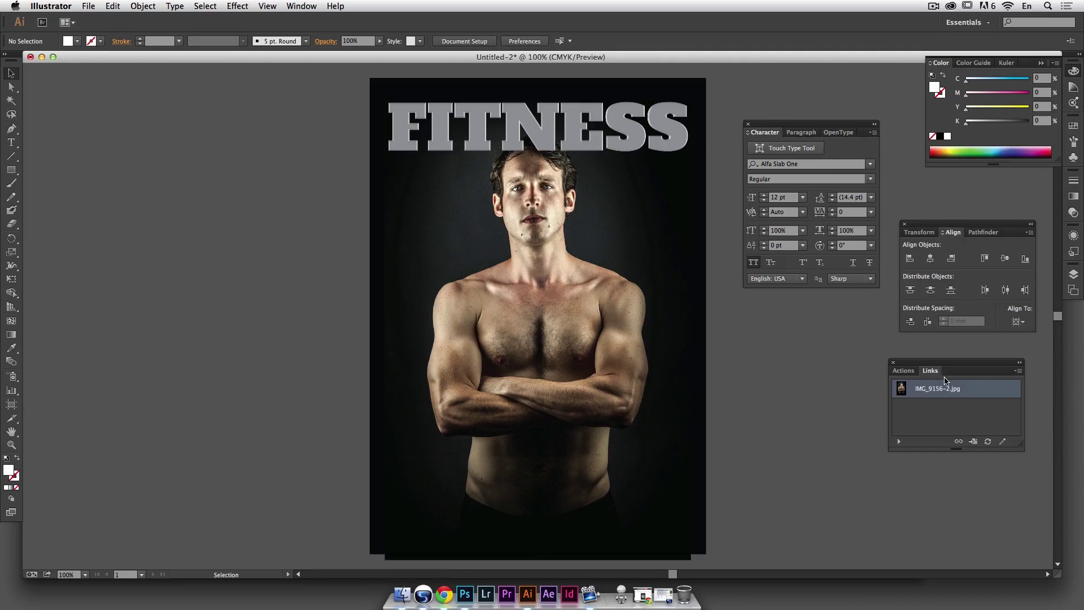
{"action": "left_click", "coordinate": [1072, 275]}
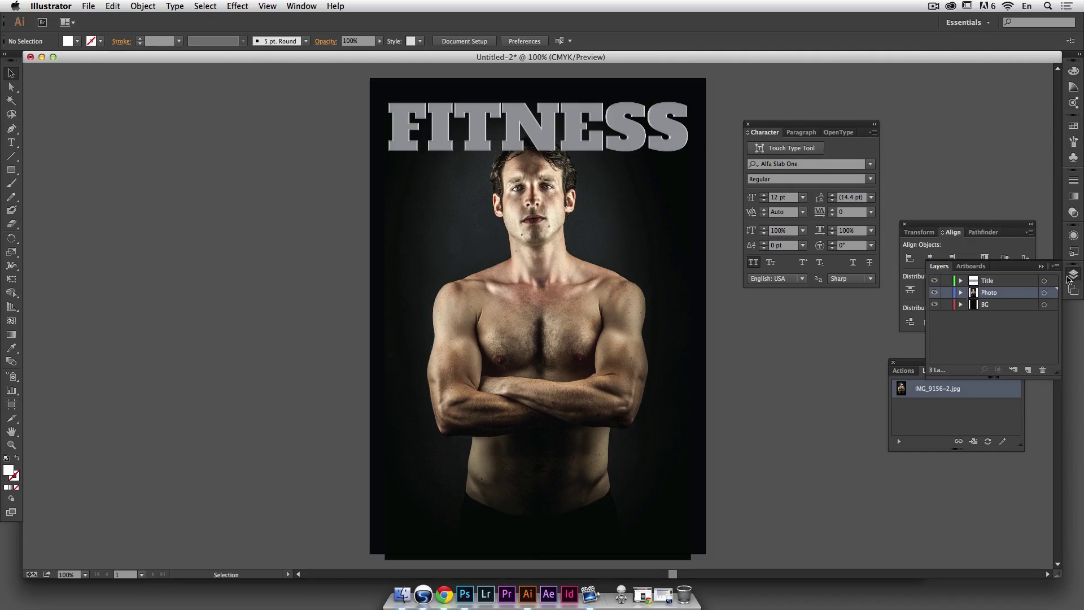
{"action": "left_click", "coordinate": [960, 292]}
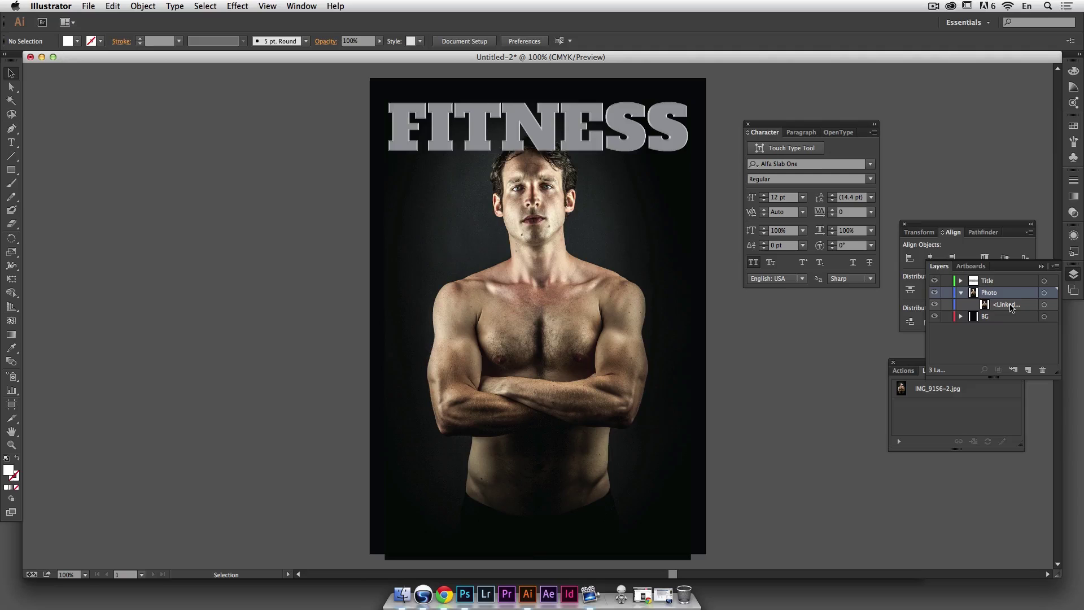
{"action": "left_click_drag", "start_coordinate": [1010, 306], "coordinate": [1027, 370]}
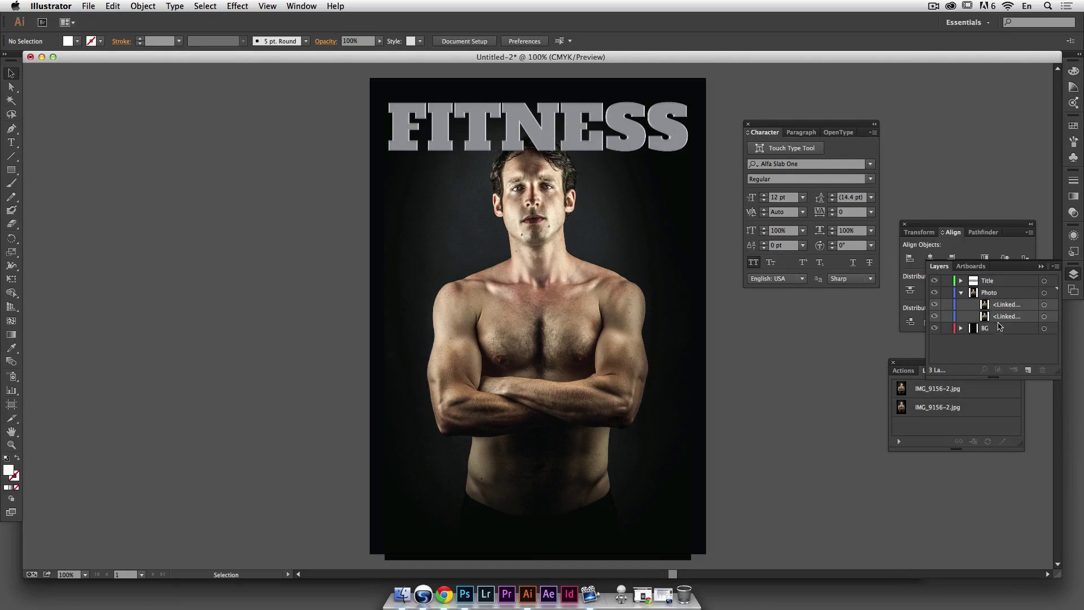
Step: Relink the upper photo copy to IMG_9156-2 Masked.psd, placing it as a linked file
{"action": "left_click", "coordinate": [1044, 305]}
{"action": "left_click_drag", "start_coordinate": [909, 367], "coordinate": [841, 399]}
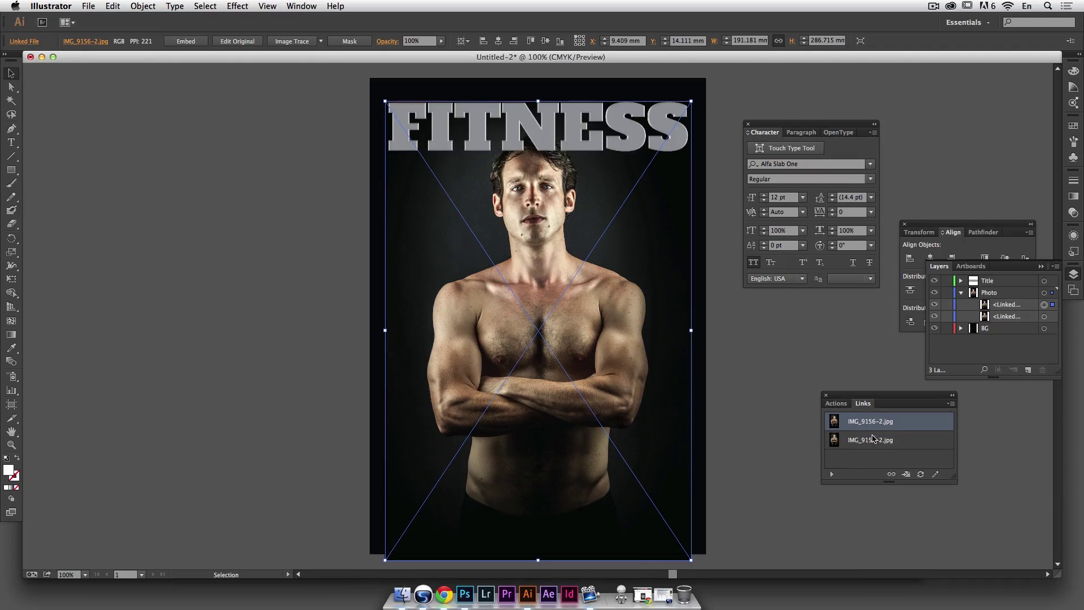
{"action": "left_click", "coordinate": [891, 474]}
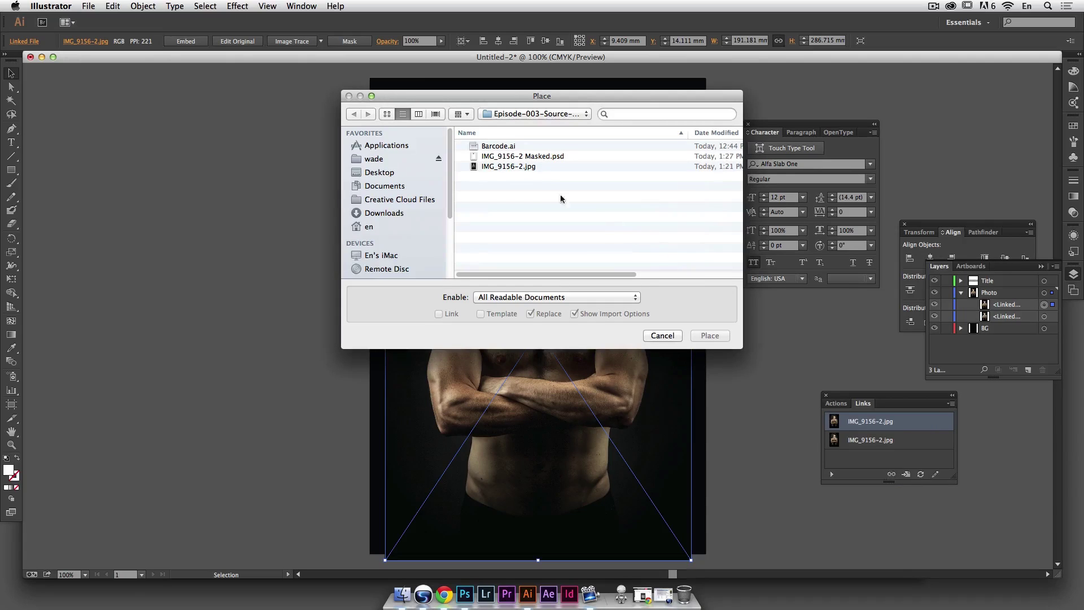
{"action": "left_click", "coordinate": [550, 159]}
{"action": "left_click", "coordinate": [439, 314]}
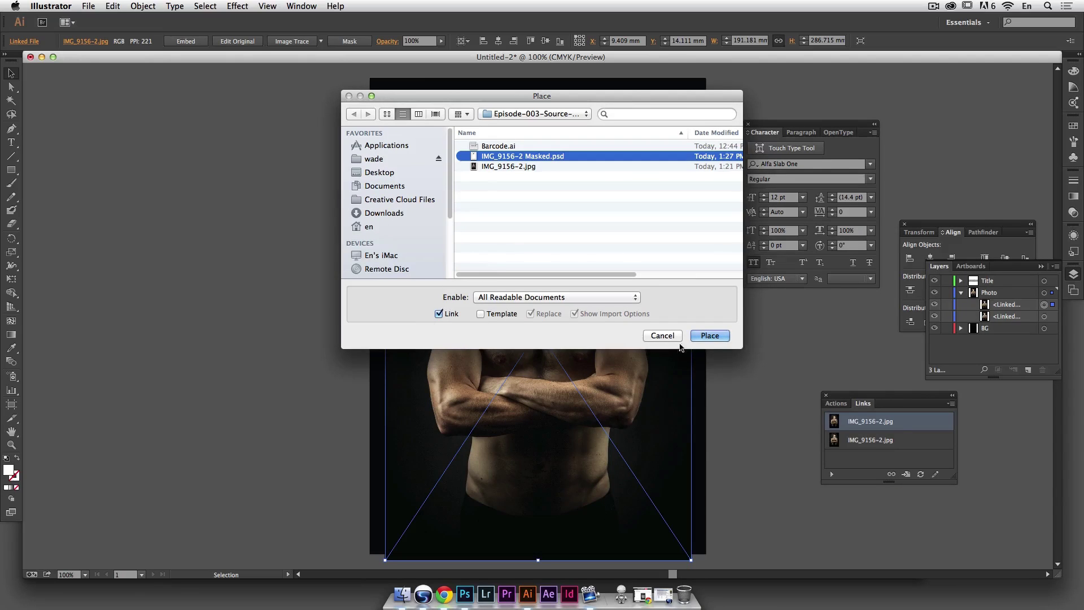
{"action": "left_click", "coordinate": [710, 336]}
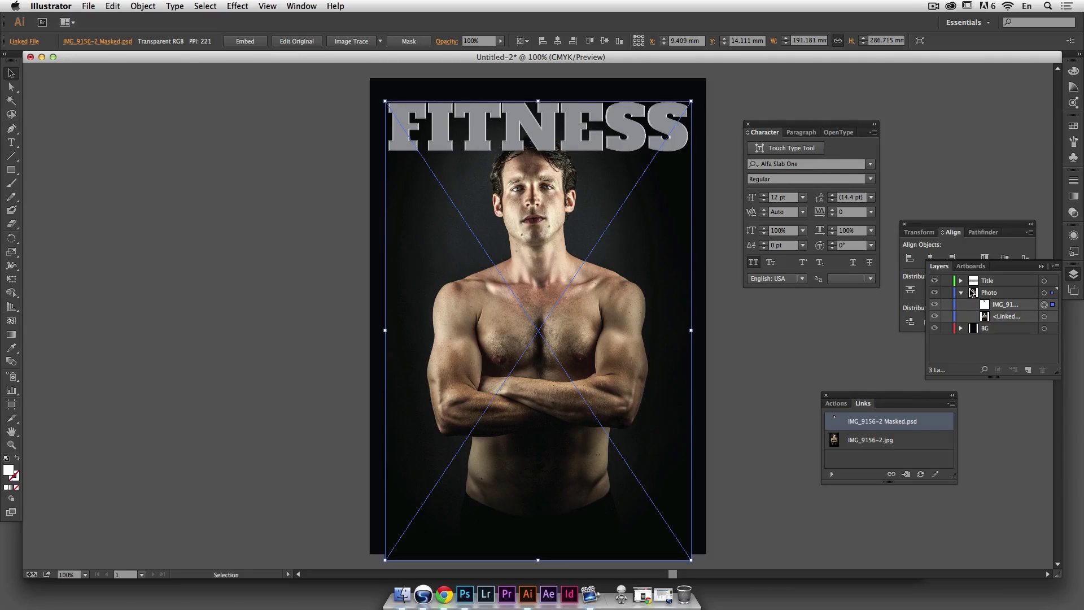
Step: Move the Fitness title from the Title layer into the Photo layer, between the masked cutout and the full photo
{"action": "left_click_drag", "start_coordinate": [972, 284], "coordinate": [989, 298]}
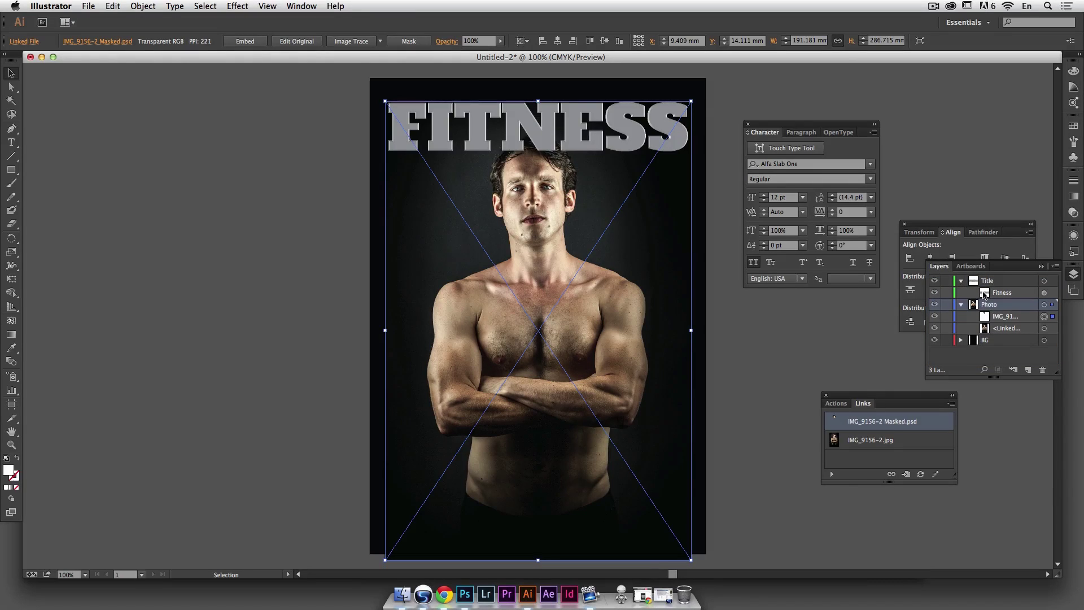
{"action": "left_click", "coordinate": [1006, 293]}
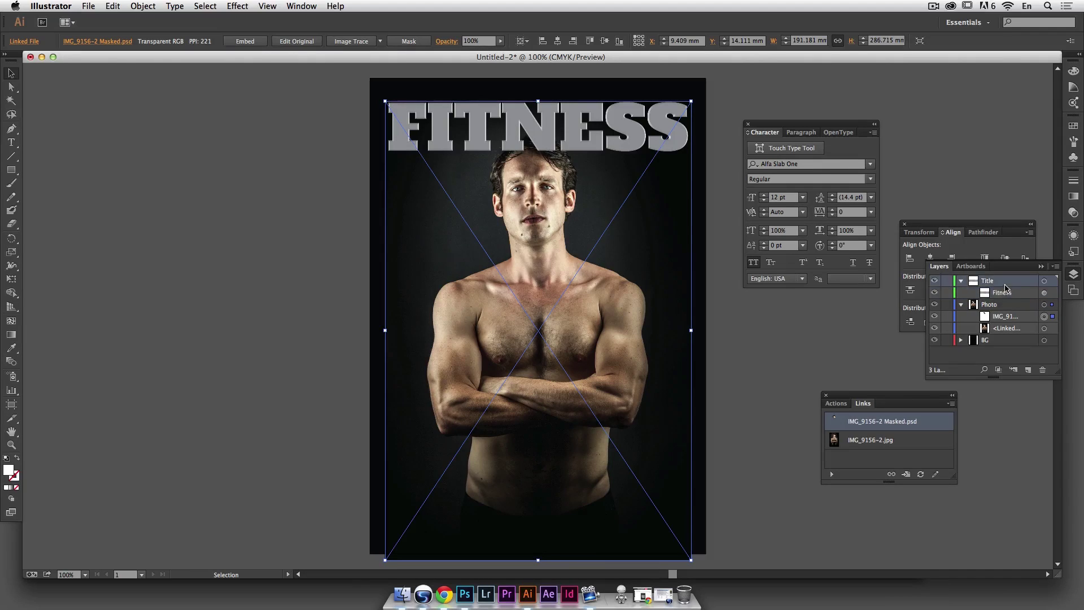
{"action": "left_click_drag", "start_coordinate": [1005, 298], "coordinate": [1004, 321]}
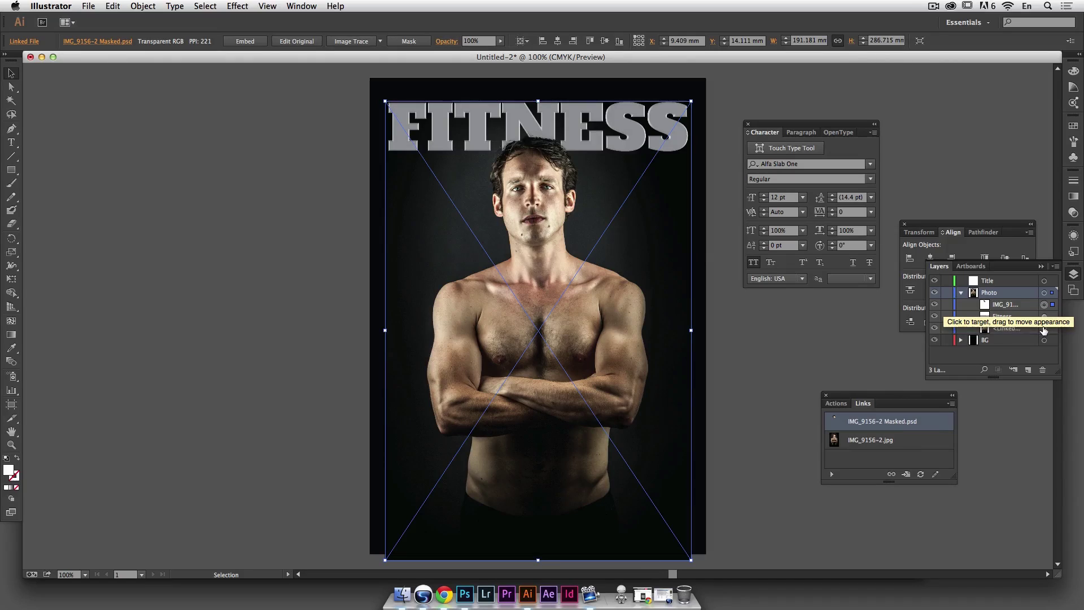
Step: Examine the stacking of the full photo and title, and inspect the cutout's hair edge where it overlaps the lettering
{"action": "left_click", "coordinate": [1043, 329]}
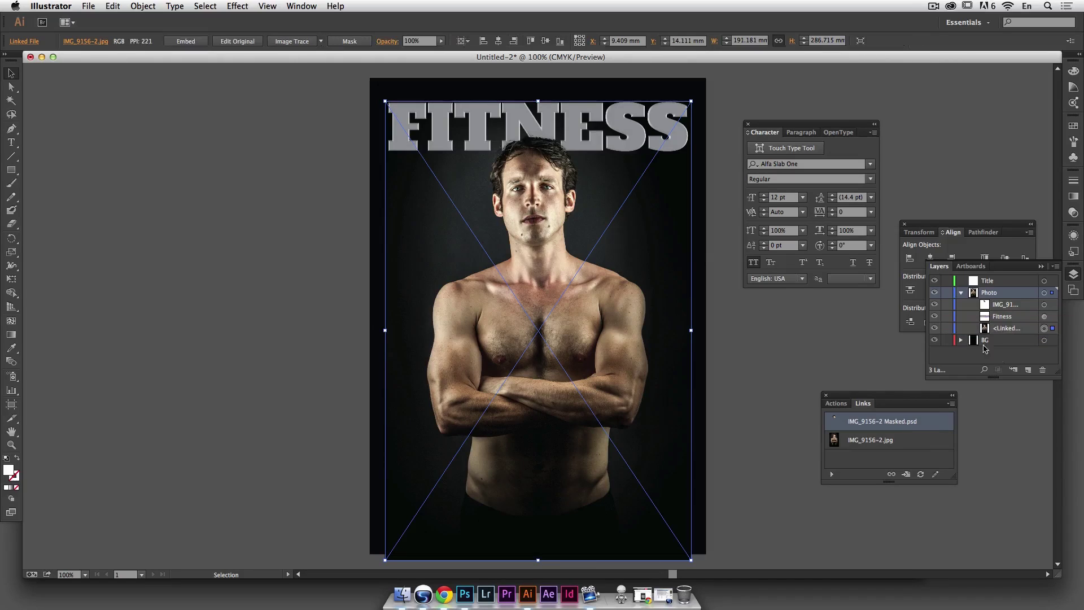
{"action": "left_click", "coordinate": [1043, 317]}
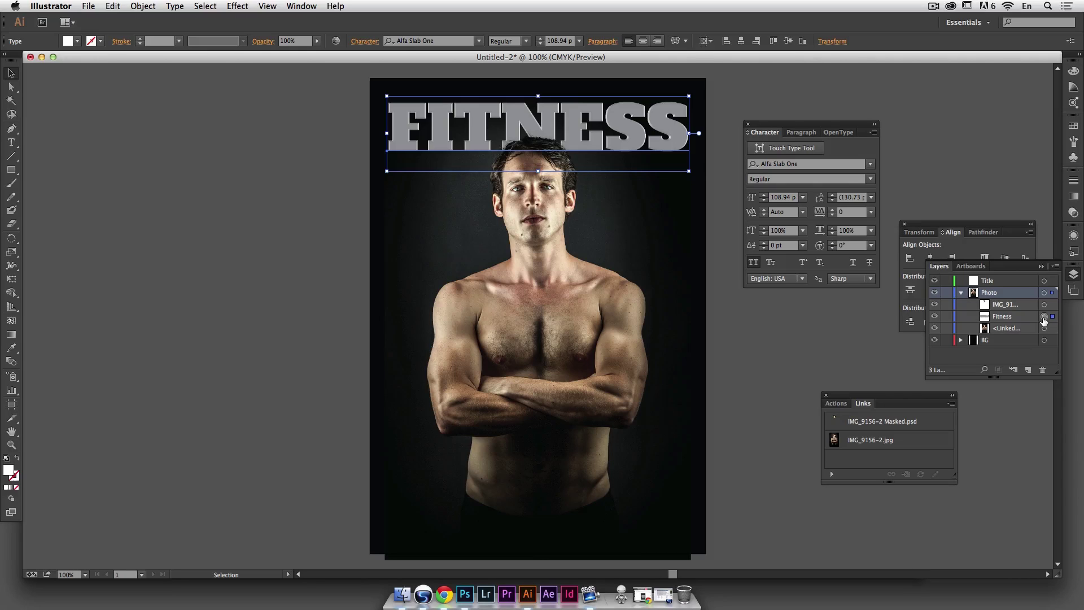
{"action": "left_click", "coordinate": [716, 129]}
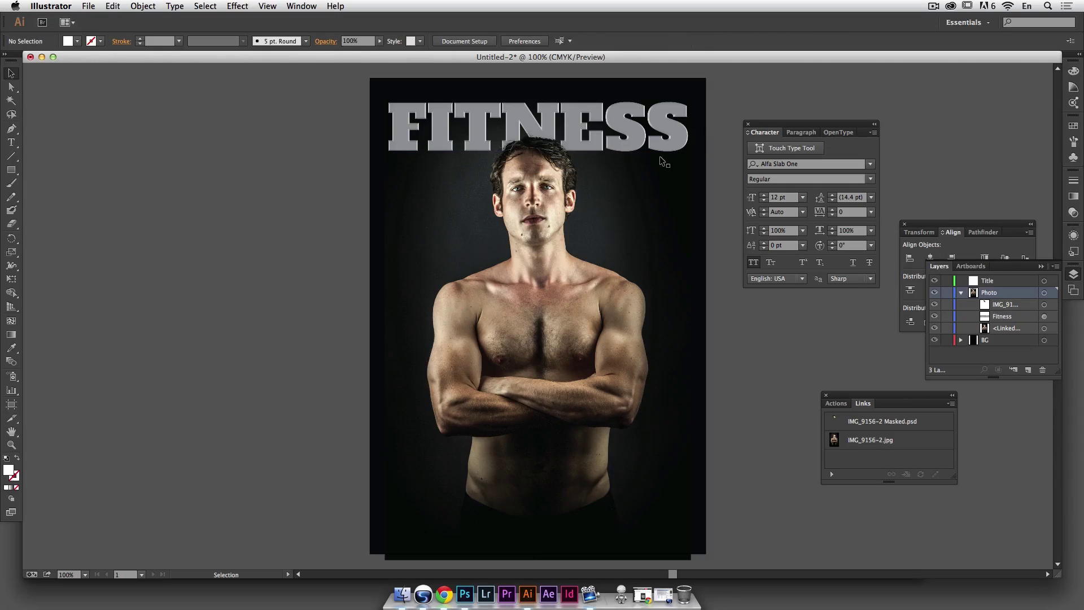
{"action": "key", "text": "super+space"}
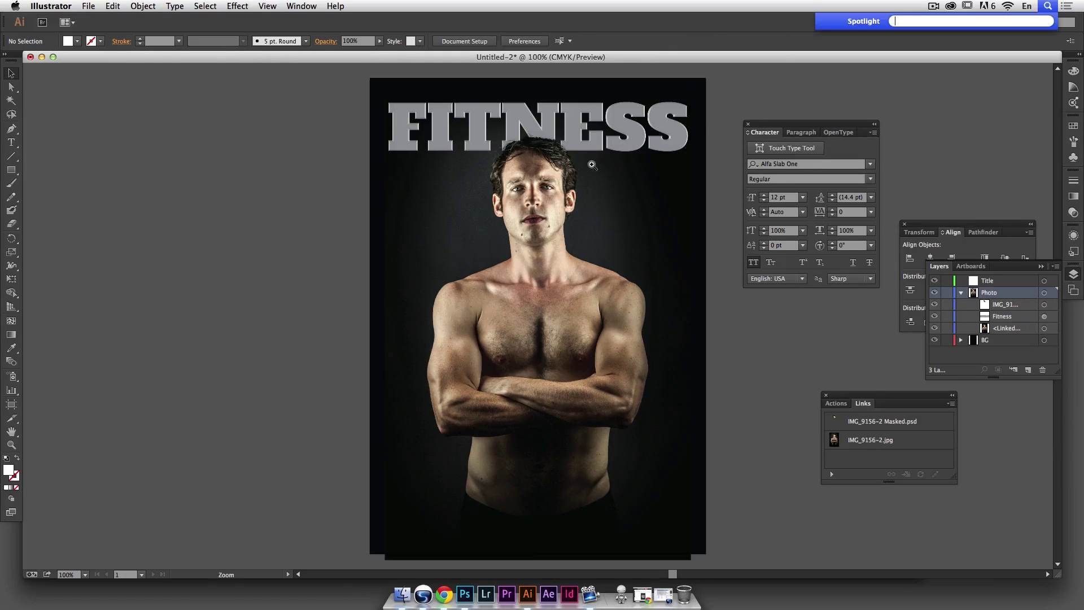
{"action": "left_click_drag", "start_coordinate": [608, 185], "coordinate": [467, 119]}
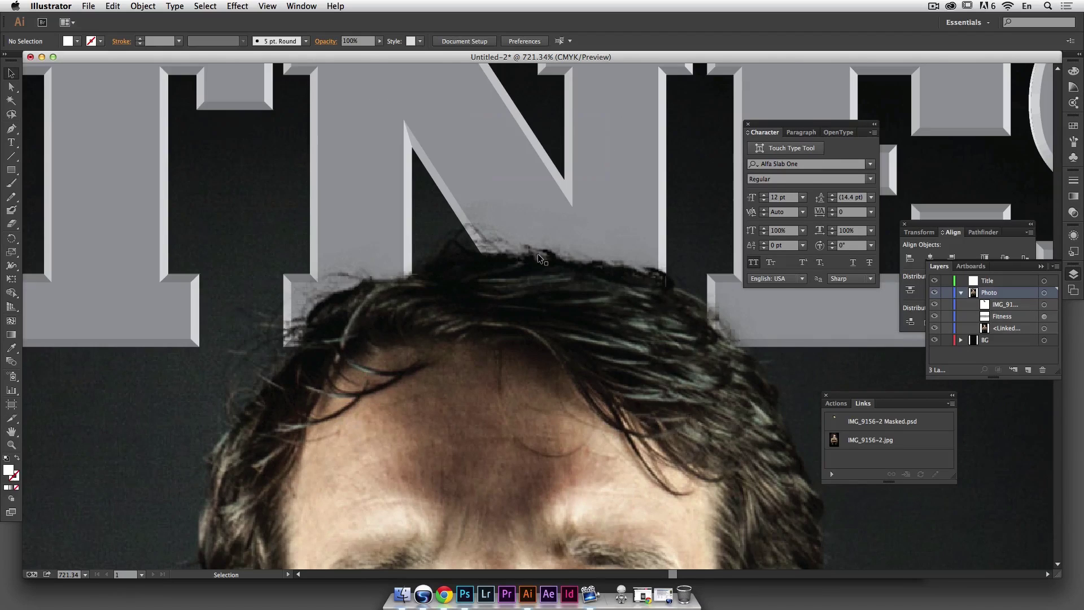
{"action": "key", "text": "a"}
{"action": "key", "text": "super+1"}
{"action": "key", "text": "v"}
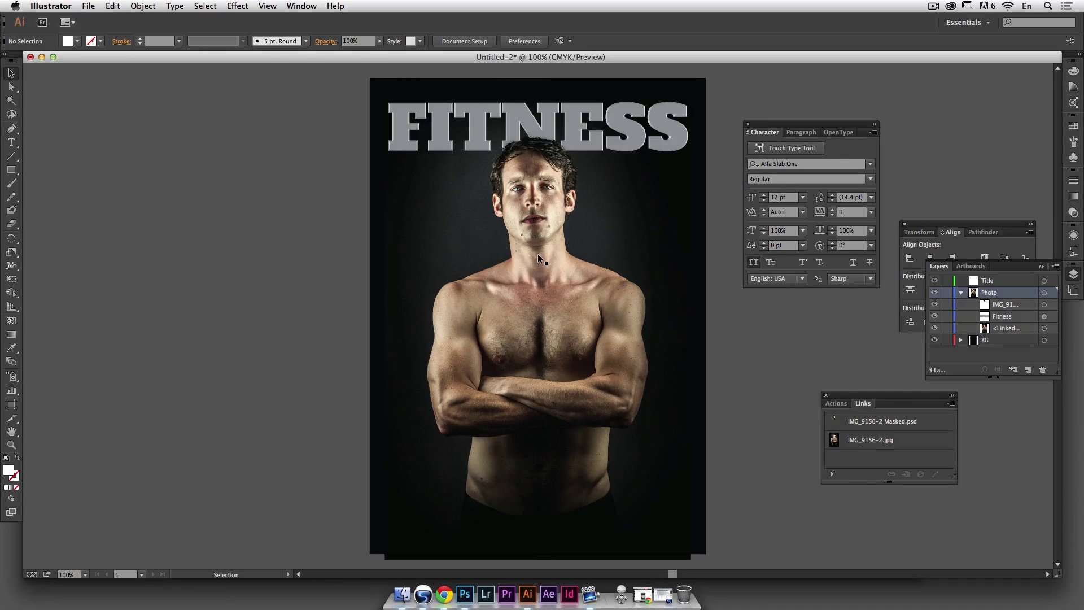
Step: Save the document as Magazine Cover.ai in Illustrator CC format with the default options, and check its folder path
{"action": "key", "text": "super+s"}
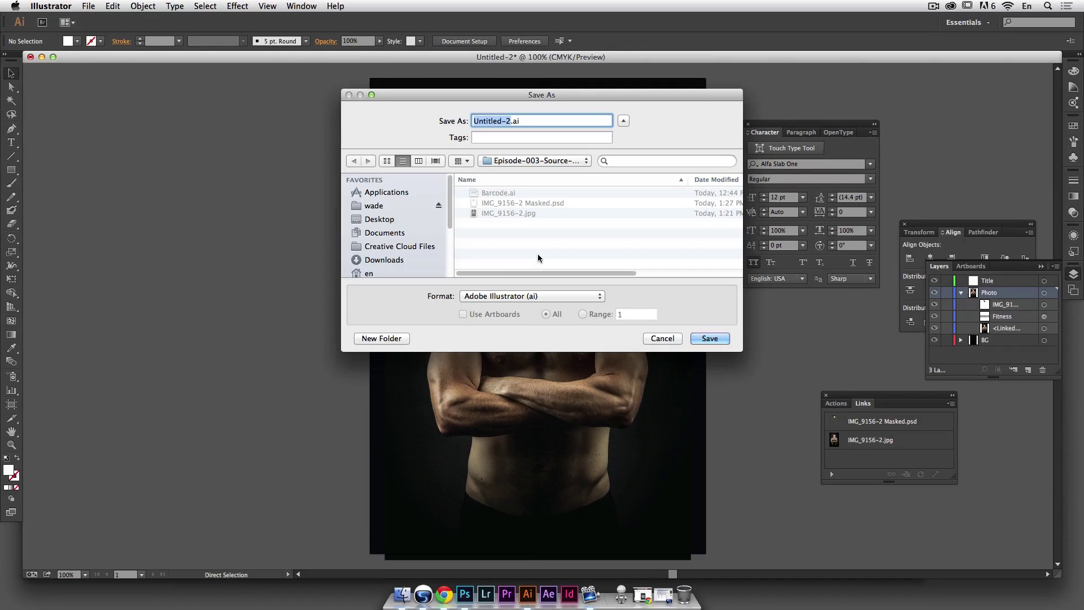
{"action": "type", "text": "Magazine Cover"}
{"action": "key", "text": "Return"}
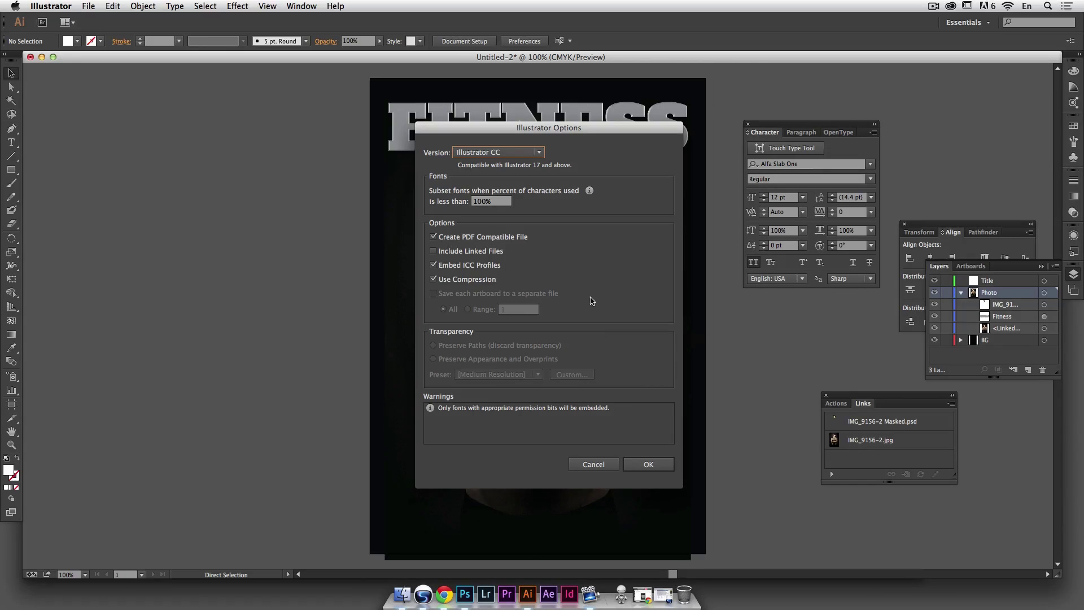
{"action": "left_click", "coordinate": [651, 470]}
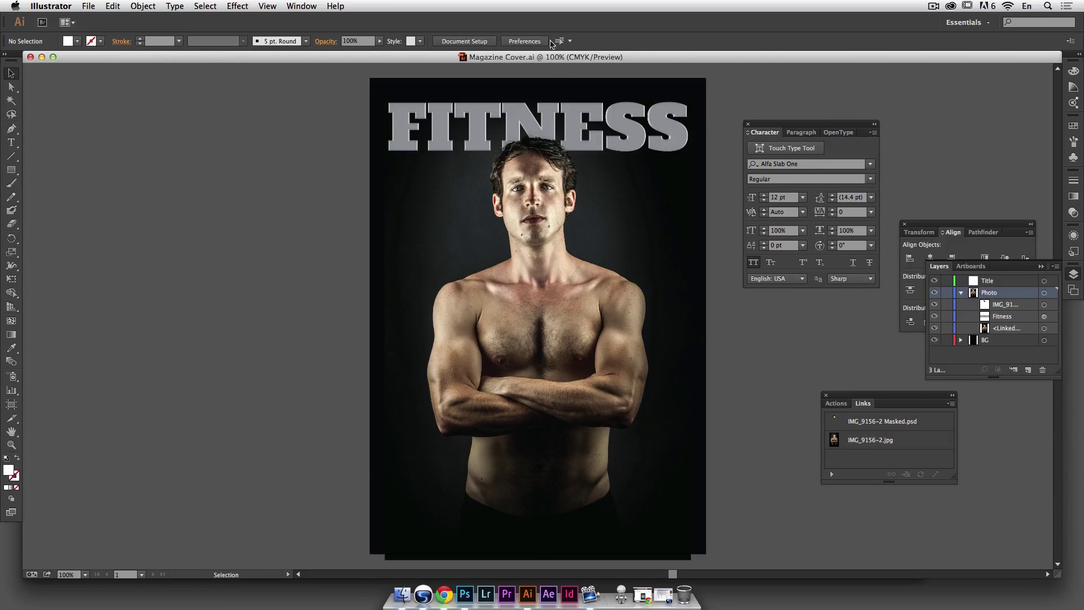
{"action": "left_click", "coordinate": [525, 58], "text": "super"}
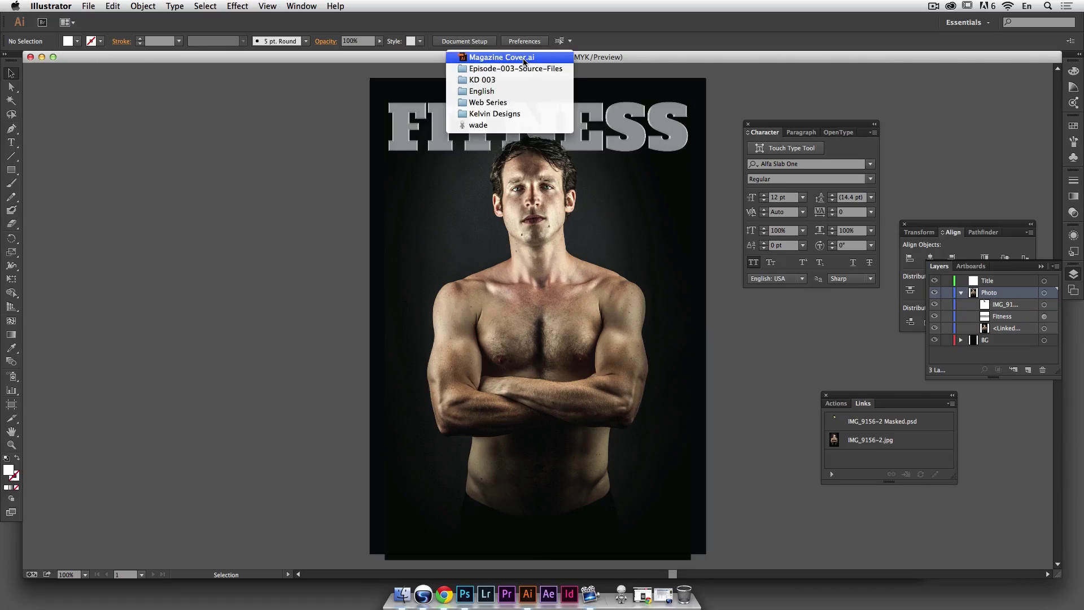
{"action": "left_click", "coordinate": [577, 60]}
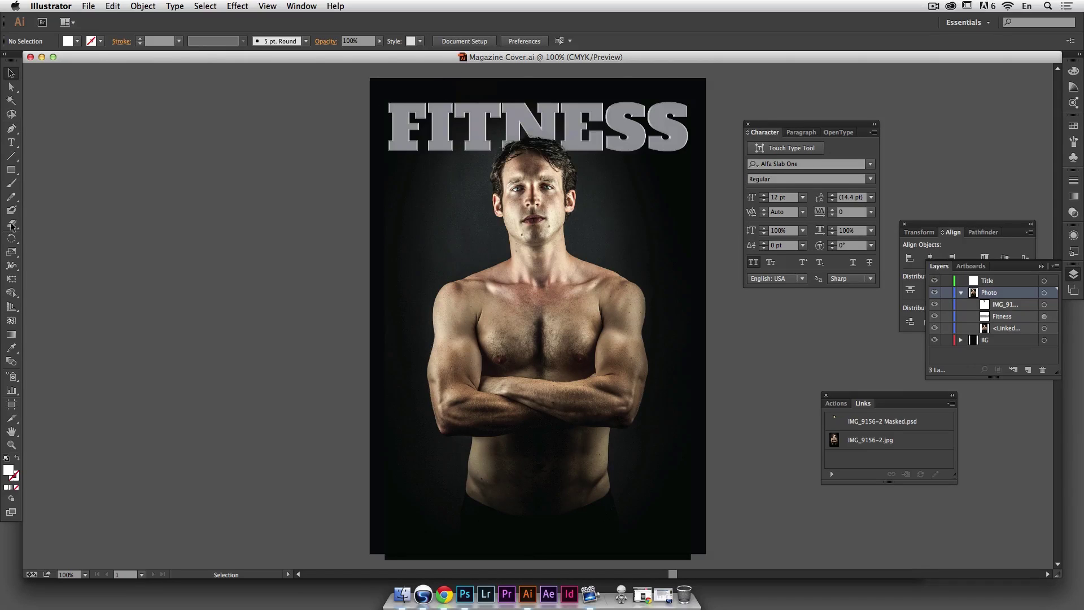
Step: Create a 210 × 10 mm rectangle from the page's top-left corner, forming a strip across the cover's upper edge
{"action": "left_click", "coordinate": [12, 171]}
{"action": "left_click", "coordinate": [369, 77]}
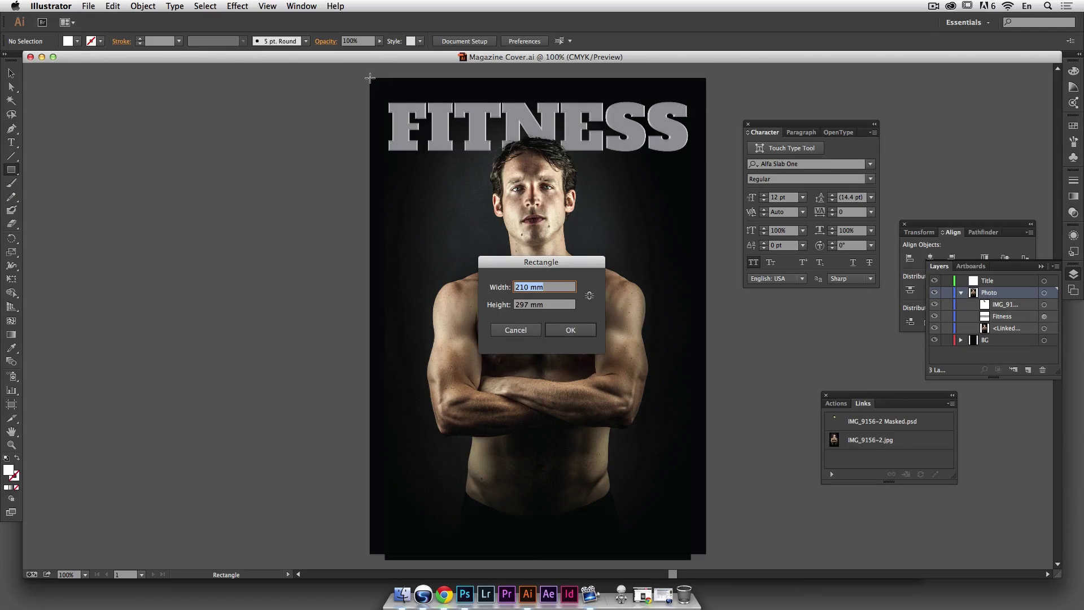
{"action": "key", "text": "Tab"}
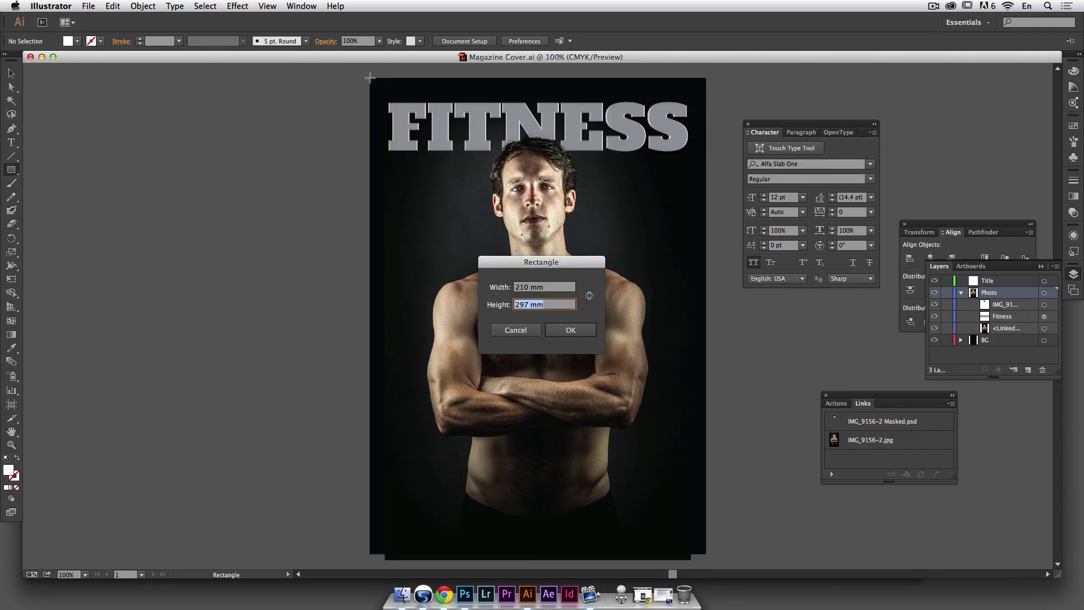
{"action": "type", "text": "10"}
{"action": "key", "text": "Return"}
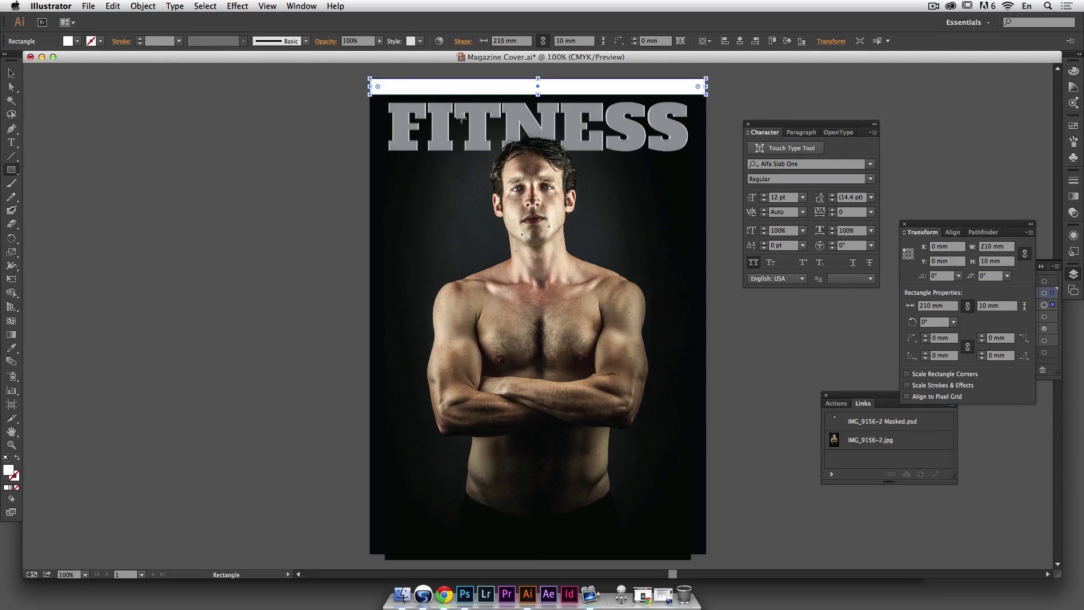
{"action": "left_click", "coordinate": [11, 73]}
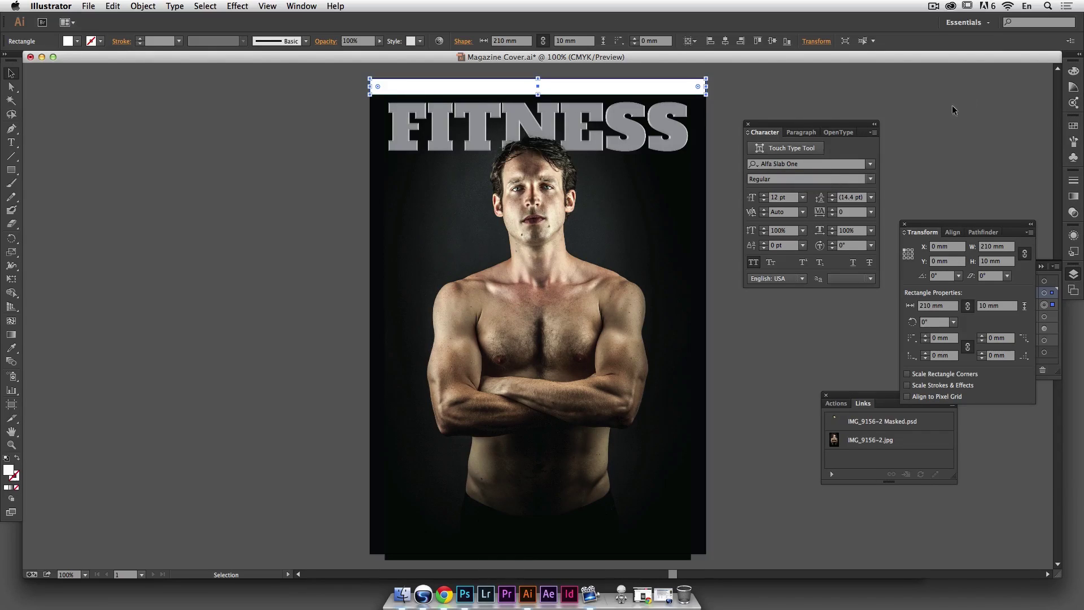
Step: Fill the strip above the title with the CMYK Red swatch and enlarge the Swatches panel to show all swatches
{"action": "left_click", "coordinate": [1075, 71]}
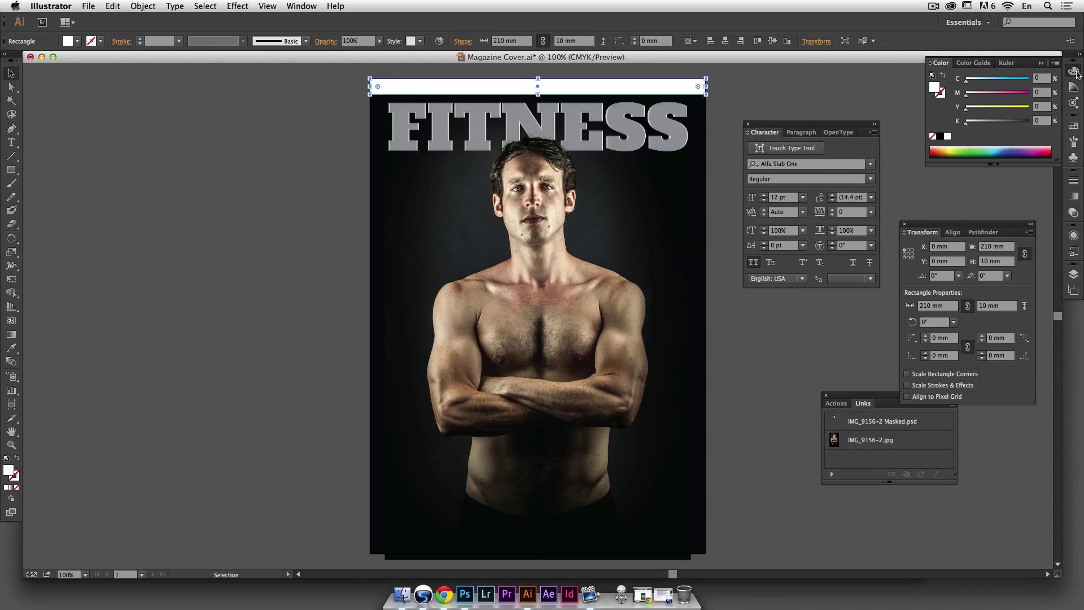
{"action": "left_click", "coordinate": [975, 64]}
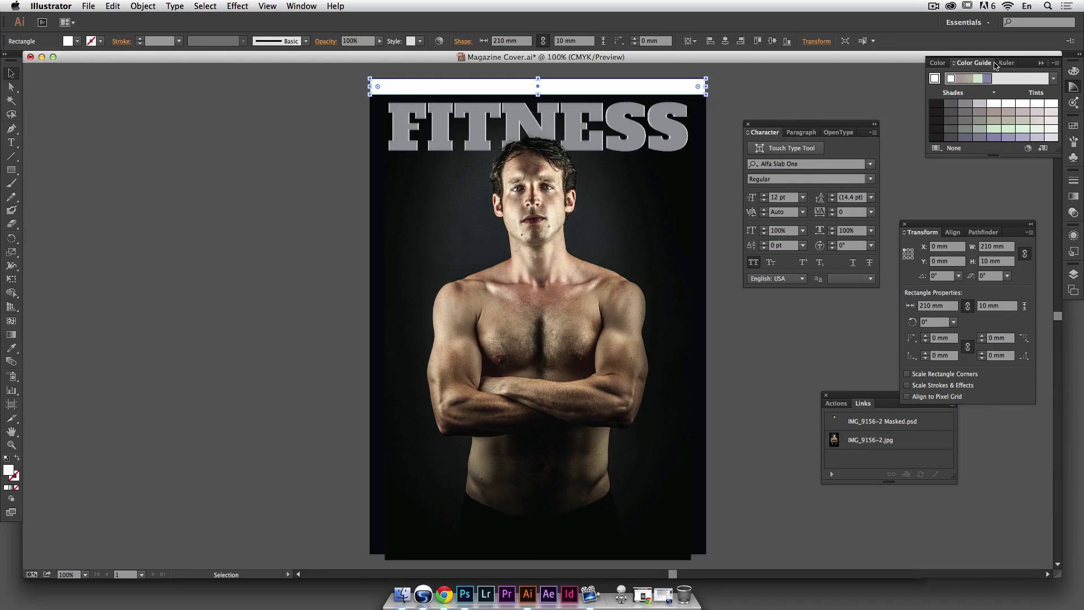
{"action": "left_click", "coordinate": [1000, 63]}
{"action": "left_click", "coordinate": [937, 64]}
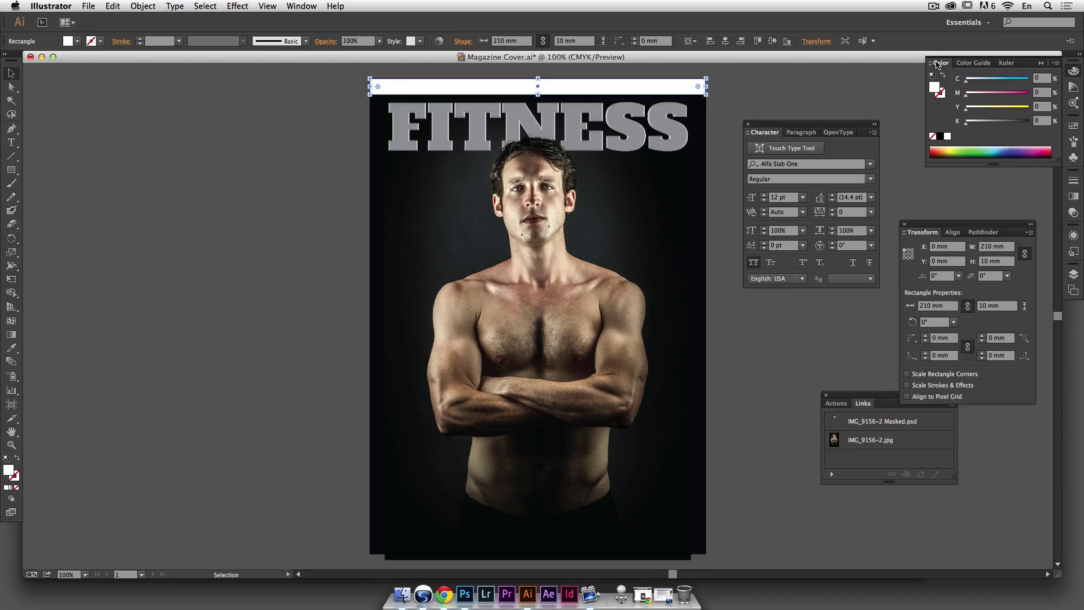
{"action": "left_click", "coordinate": [1070, 89]}
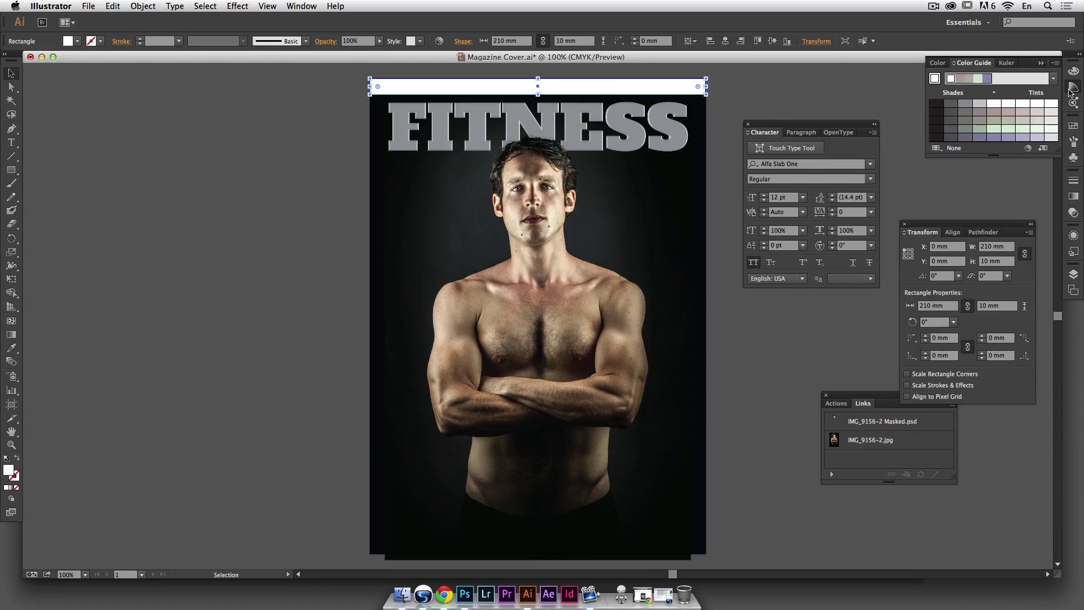
{"action": "left_click", "coordinate": [1074, 127]}
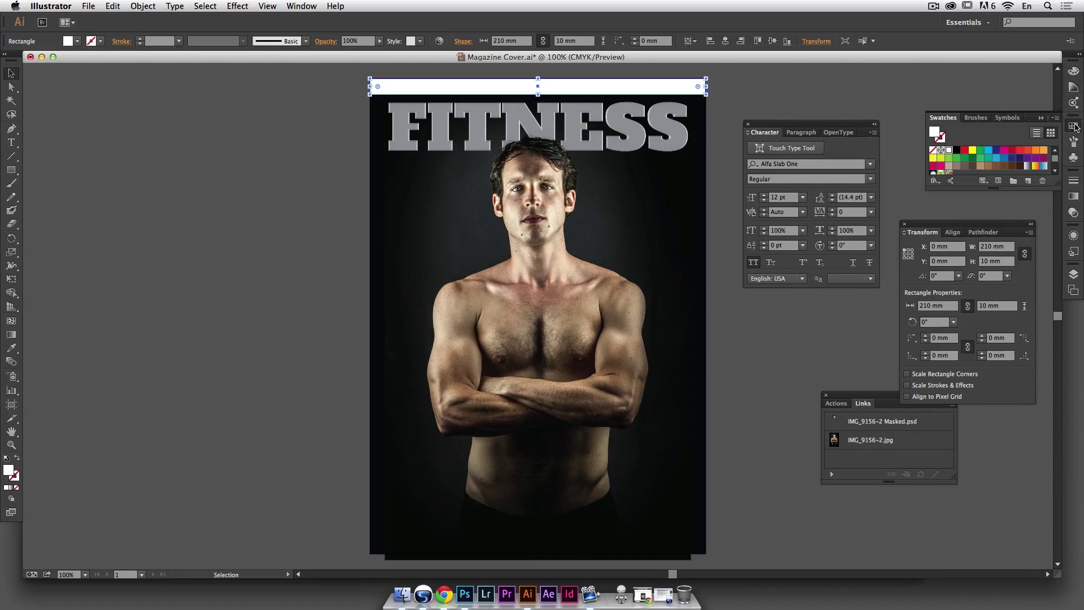
{"action": "left_click_drag", "start_coordinate": [1055, 189], "coordinate": [1048, 234]}
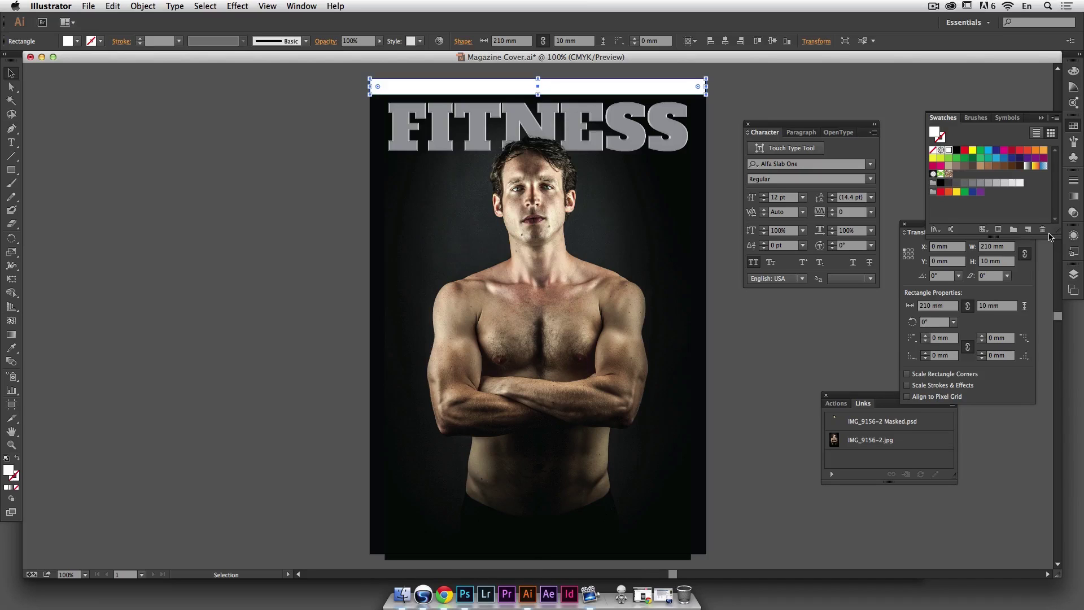
{"action": "left_click", "coordinate": [965, 151]}
Step: Make the CMYK Red swatch a global process color and deselect the strip
{"action": "double_click", "coordinate": [965, 150]}
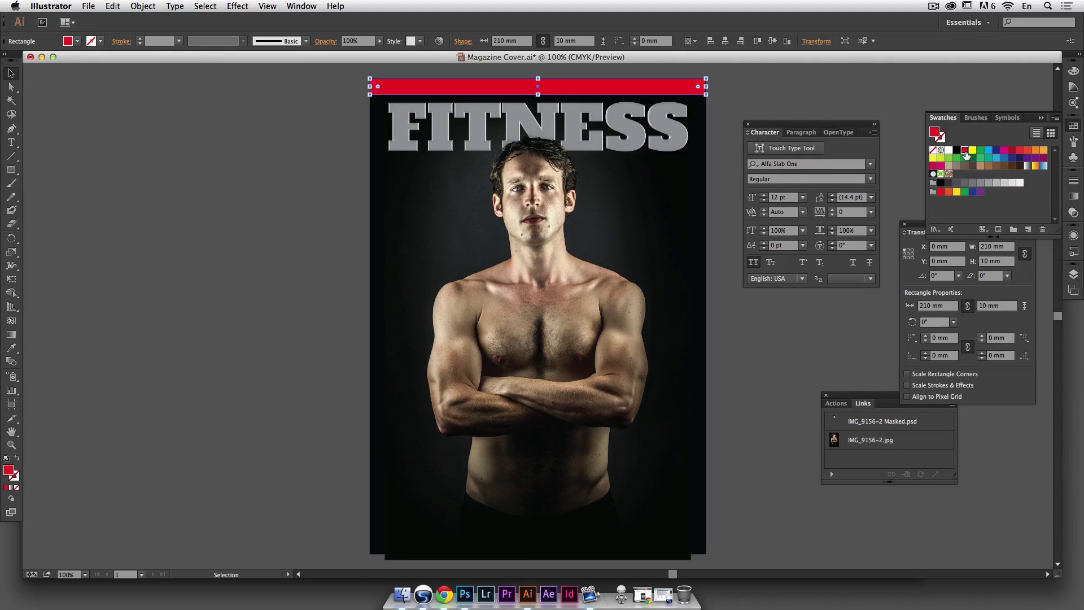
{"action": "left_click", "coordinate": [516, 269]}
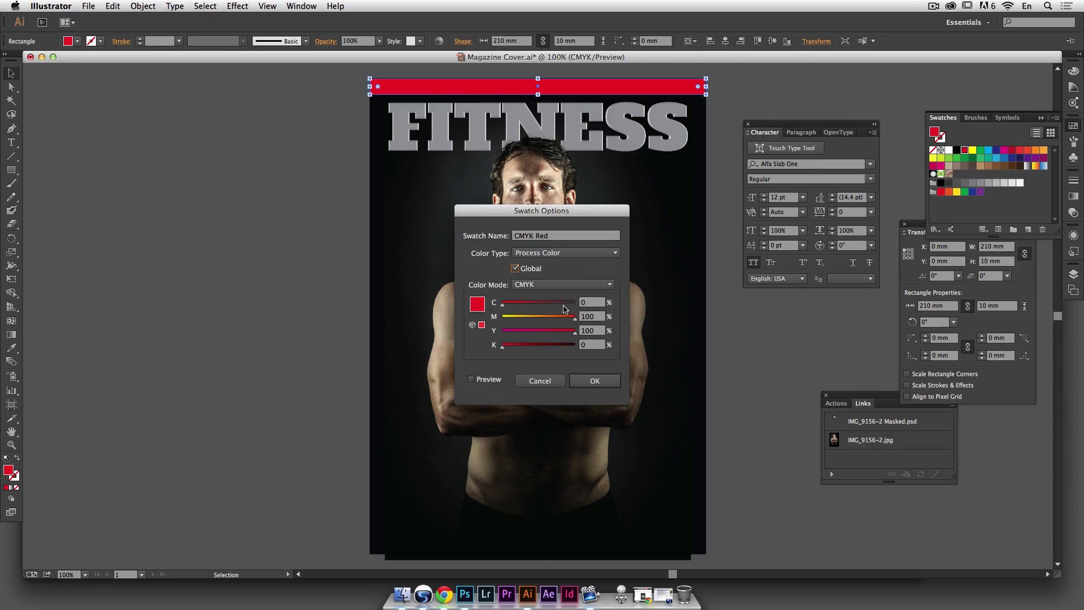
{"action": "left_click", "coordinate": [595, 381]}
{"action": "left_click", "coordinate": [760, 349]}
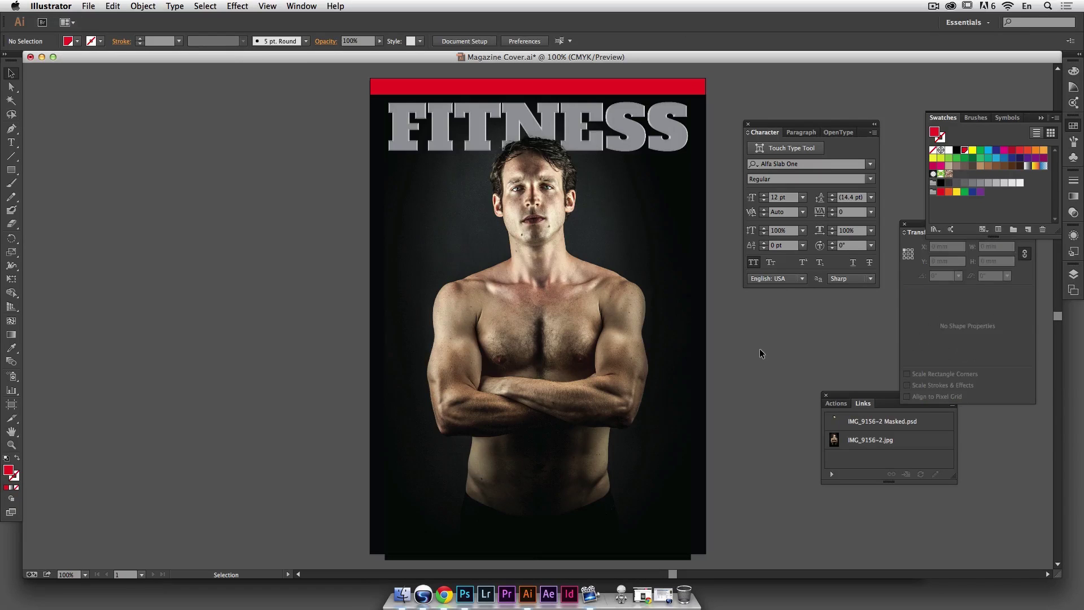
Step: Draw two red test rectangles on the cover, one about 35 × 24 mm over the man's elbow and one beside his waist
{"action": "left_click", "coordinate": [11, 169]}
{"action": "left_click_drag", "start_coordinate": [401, 372], "coordinate": [458, 411]}
{"action": "left_click_drag", "start_coordinate": [636, 440], "coordinate": [700, 499]}
{"action": "left_click", "coordinate": [12, 74]}
{"action": "left_click", "coordinate": [103, 166]}
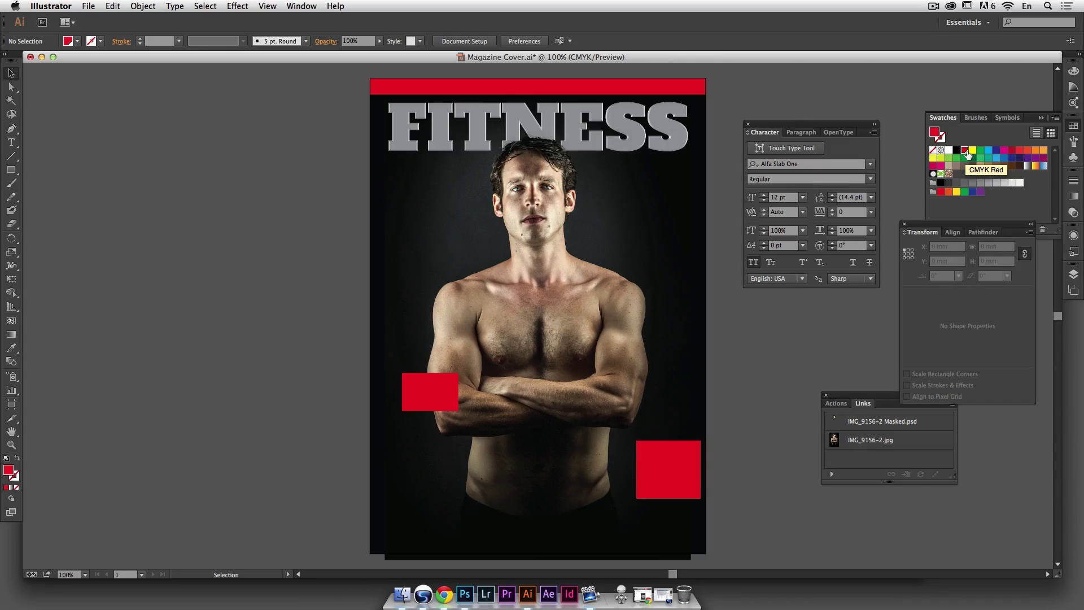
Step: Set the global CMYK Red swatch's black value to 20% and compare the change with Preview before applying it
{"action": "double_click", "coordinate": [966, 152]}
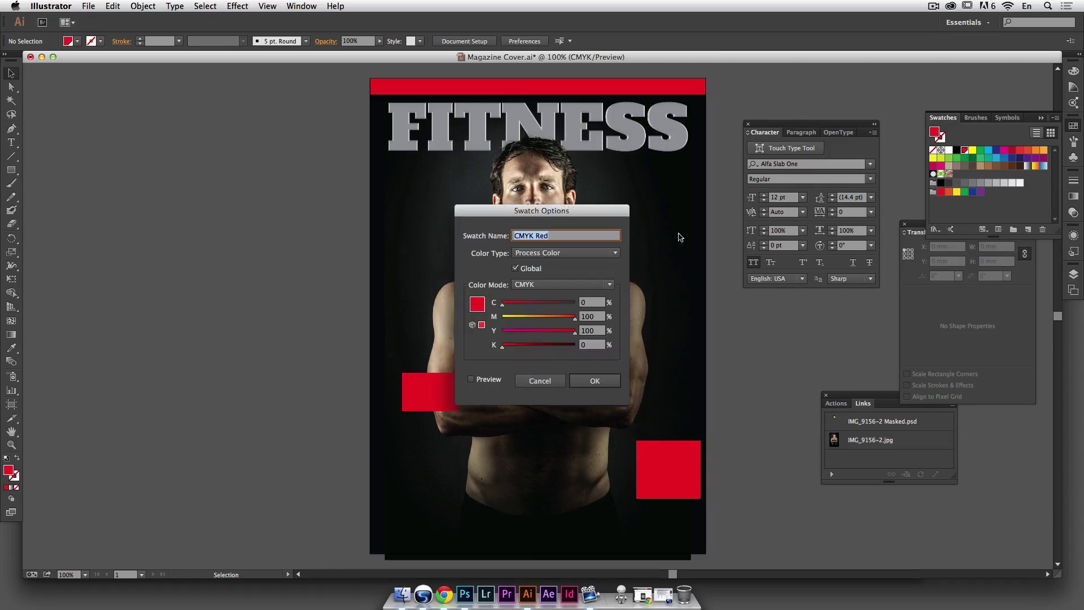
{"action": "left_click_drag", "start_coordinate": [613, 213], "coordinate": [793, 159]}
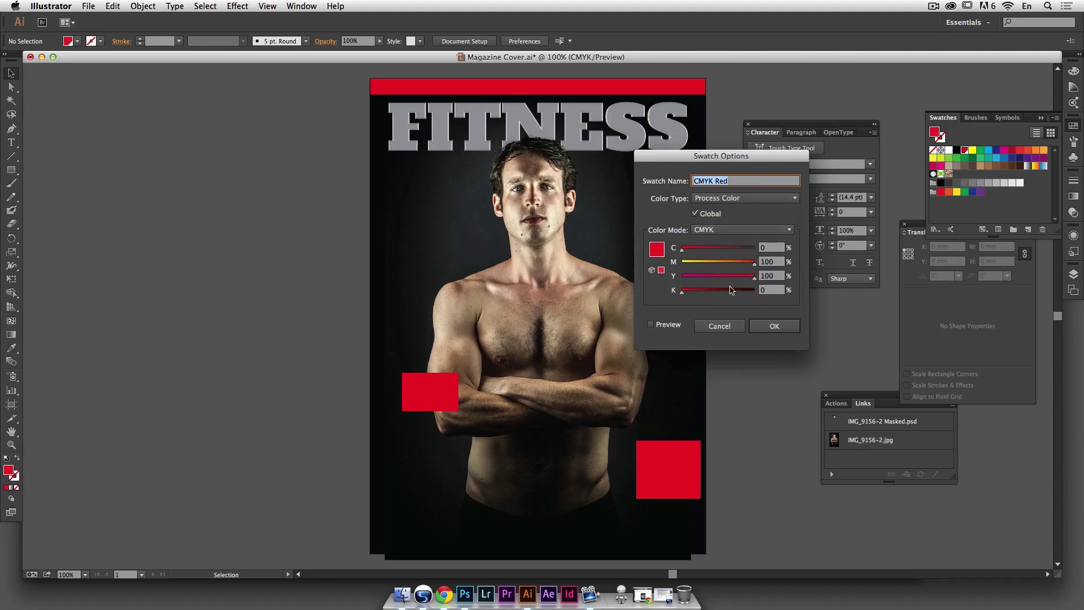
{"action": "left_click", "coordinate": [766, 290]}
{"action": "type", "text": "2"}
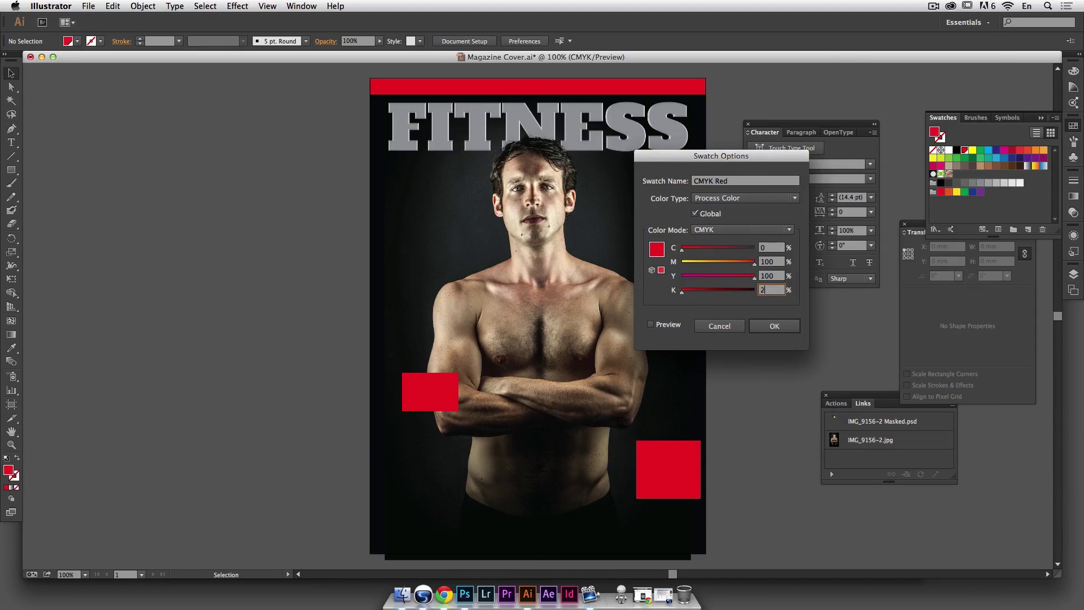
{"action": "type", "text": "0"}
{"action": "left_click", "coordinate": [670, 329]}
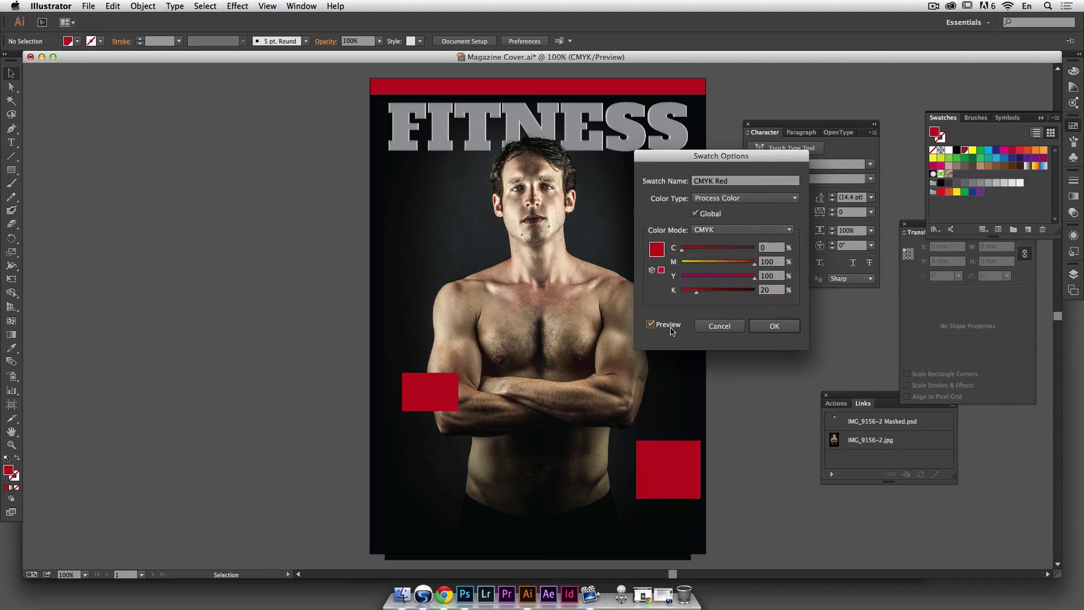
{"action": "left_click", "coordinate": [670, 329]}
{"action": "left_click", "coordinate": [671, 328]}
{"action": "left_click", "coordinate": [671, 330]}
{"action": "left_click", "coordinate": [670, 331]}
{"action": "left_click", "coordinate": [775, 328]}
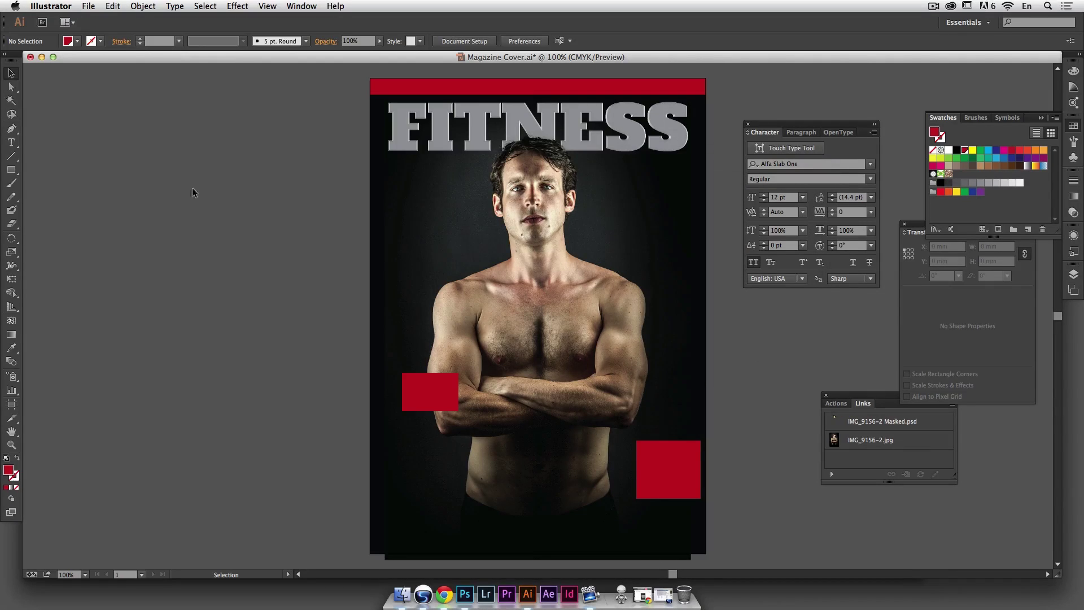
Step: Delete the two red test rectangles over the man's body
{"action": "left_click", "coordinate": [443, 401]}
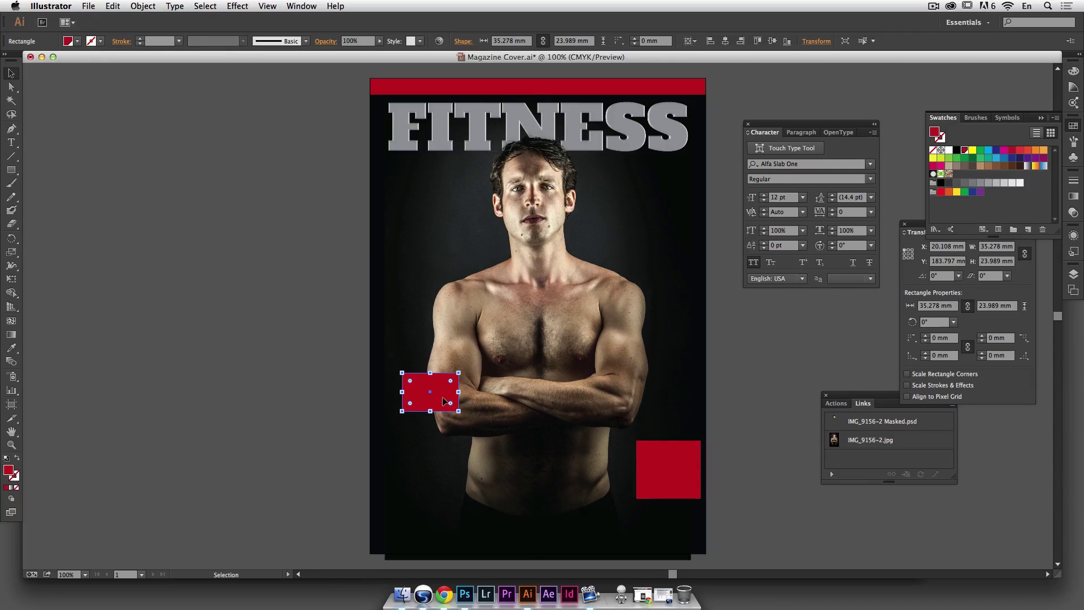
{"action": "key", "text": "Delete"}
{"action": "left_click", "coordinate": [684, 467]}
{"action": "key", "text": "Delete"}
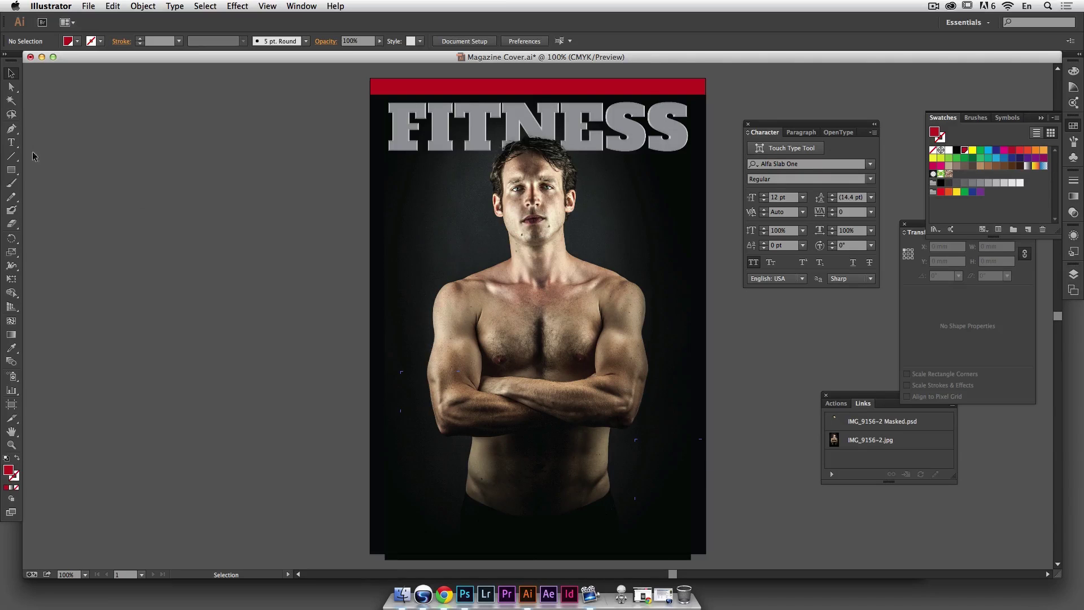
Step: Rename the Title layer to Top Bar and move the red strip's rectangle from the Photo layer into it
{"action": "key", "text": "t"}
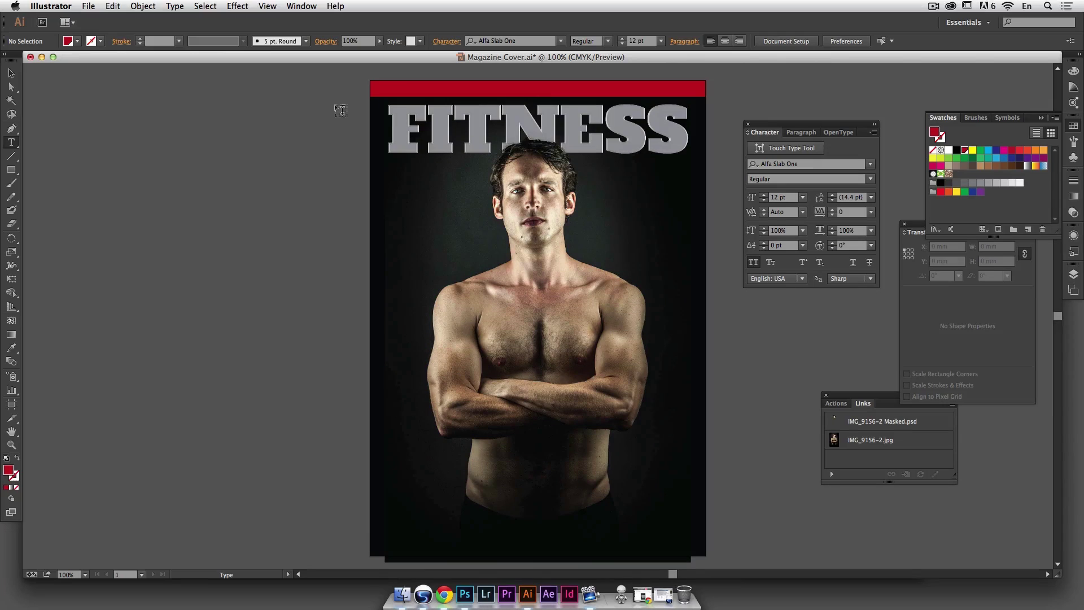
{"action": "left_click", "coordinate": [11, 72]}
{"action": "left_click", "coordinate": [542, 94]}
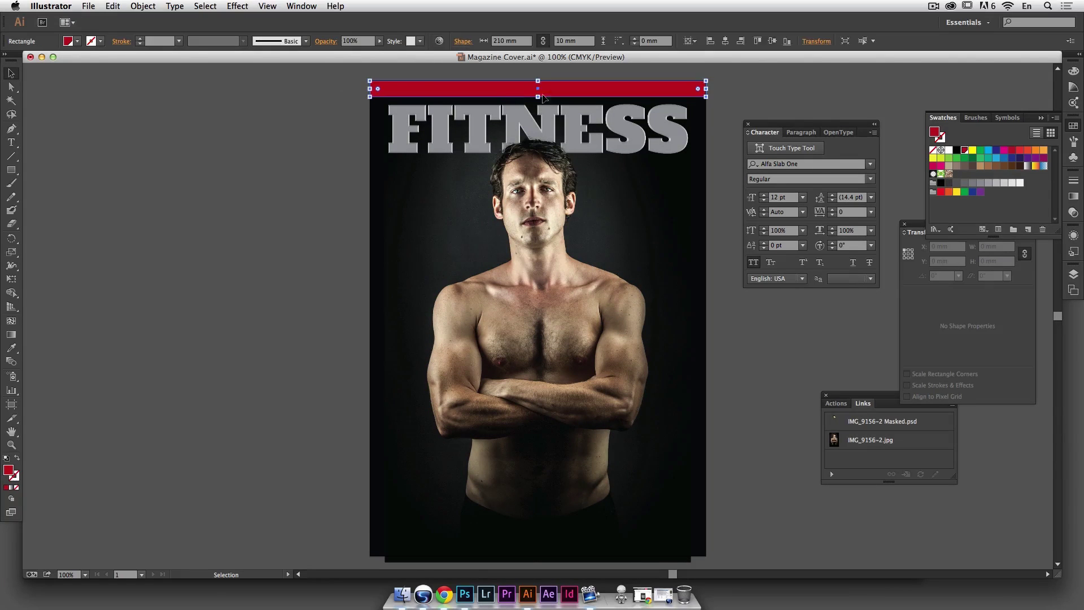
{"action": "left_click", "coordinate": [1073, 125]}
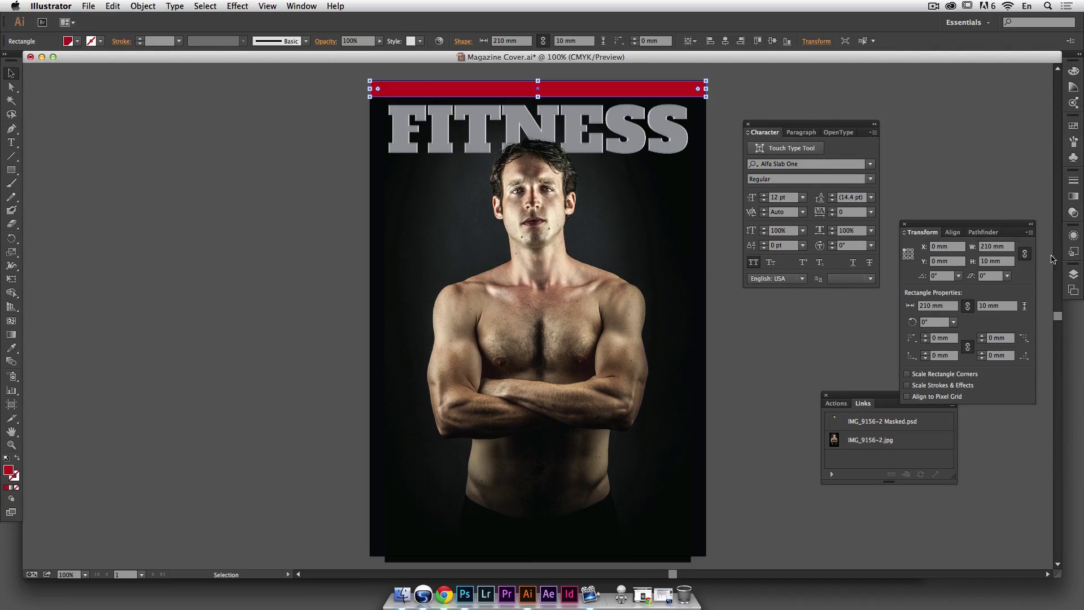
{"action": "left_click_drag", "start_coordinate": [1003, 223], "coordinate": [1002, 109]}
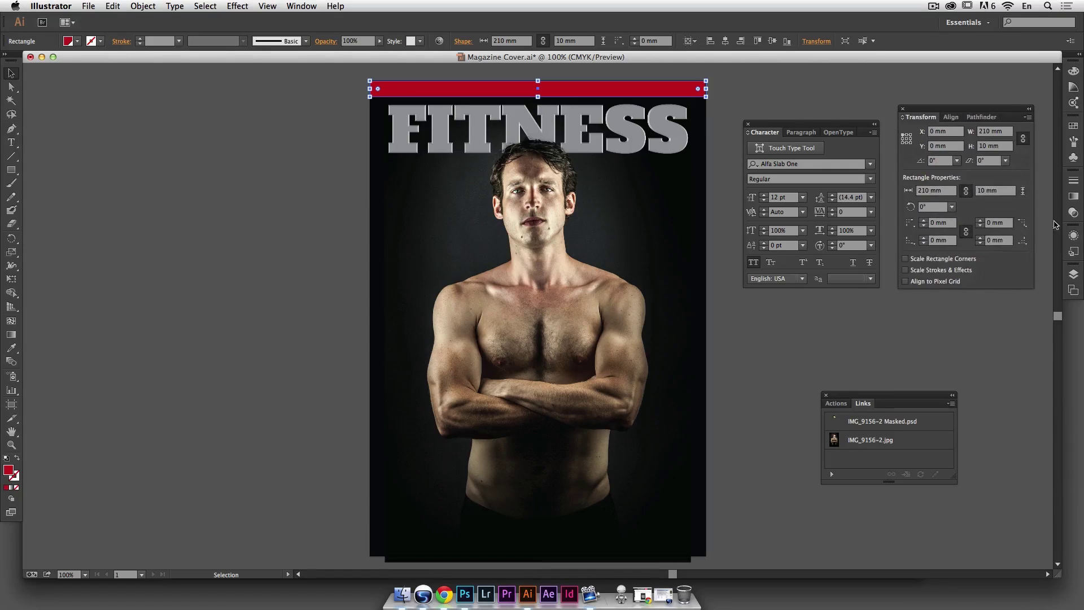
{"action": "left_click", "coordinate": [1071, 272]}
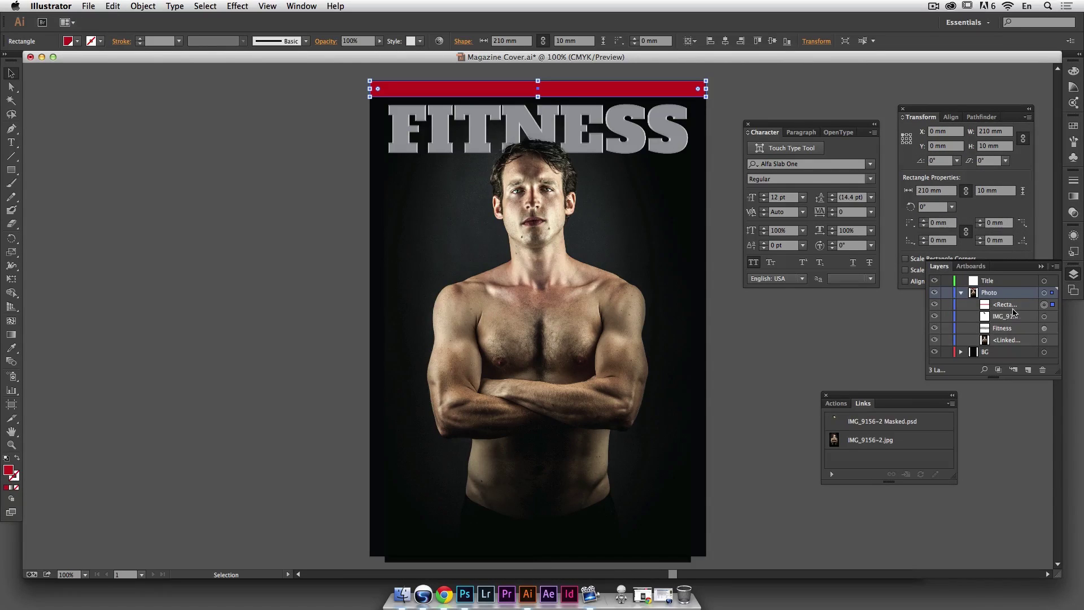
{"action": "double_click", "coordinate": [992, 281]}
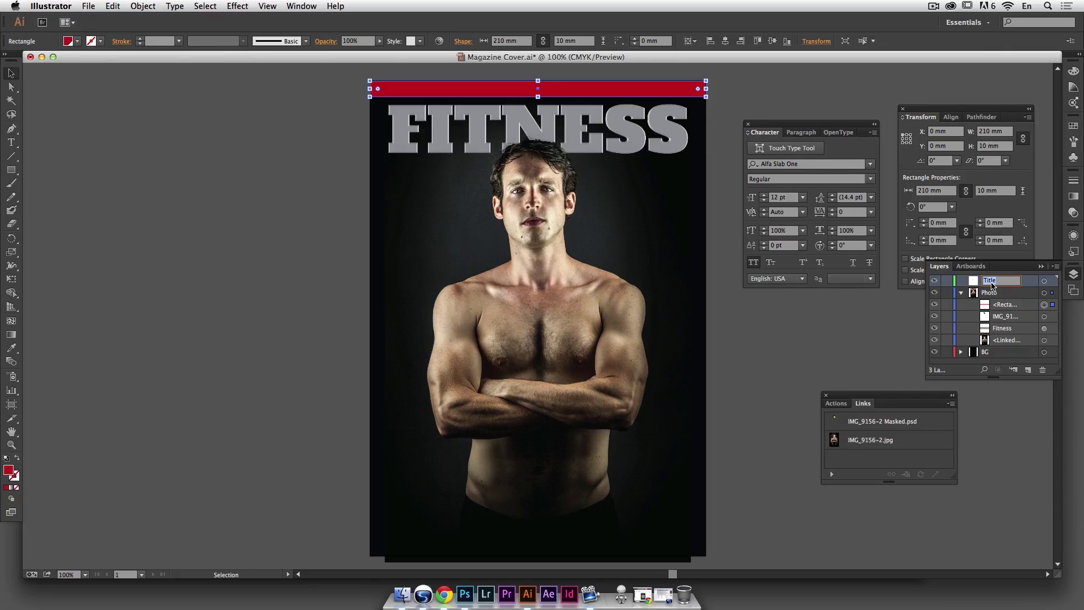
{"action": "type", "text": "Top Bar"}
{"action": "key", "text": "Return"}
{"action": "left_click_drag", "start_coordinate": [1004, 304], "coordinate": [1005, 282]}
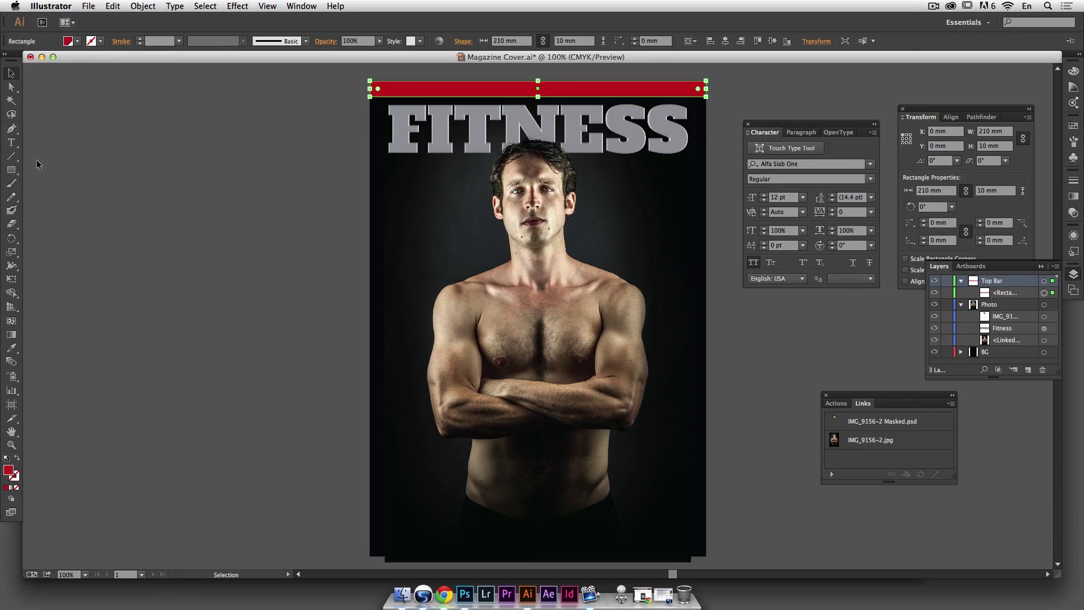
Step: Add the text line "THE FIRST HOW-TO FITNESS MAGAZINE FOR BEGINNERS" above the artboard
{"action": "left_click", "coordinate": [11, 142]}
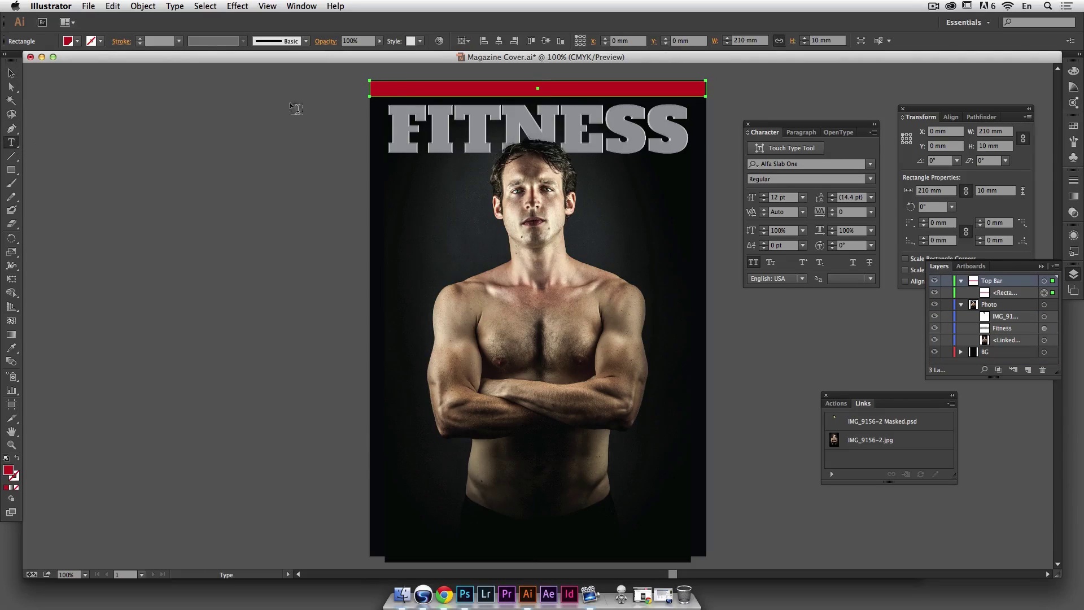
{"action": "left_click", "coordinate": [398, 71]}
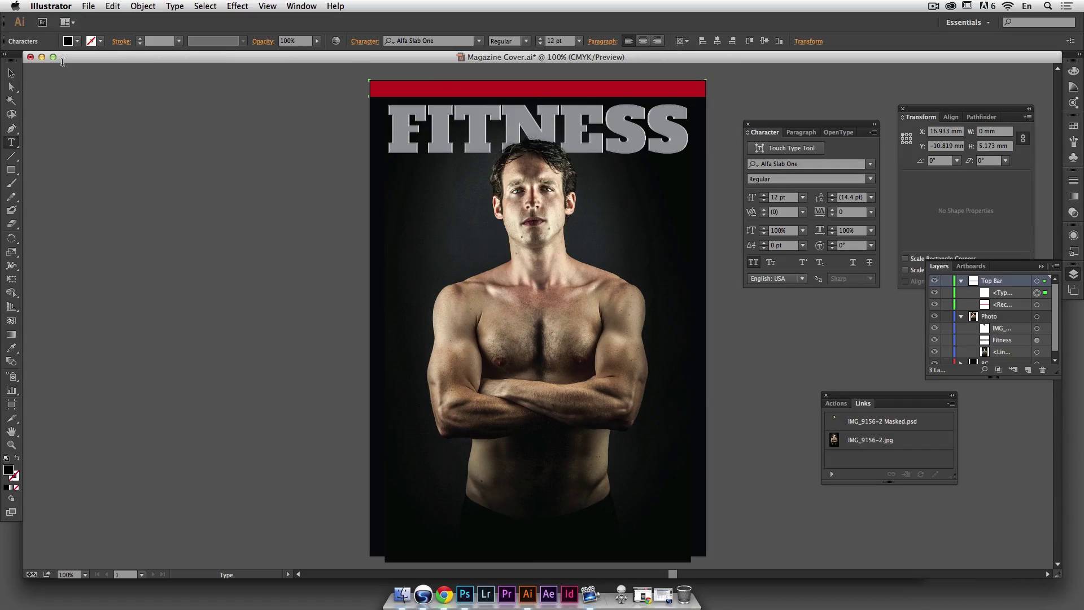
{"action": "type", "text": "THE F"}
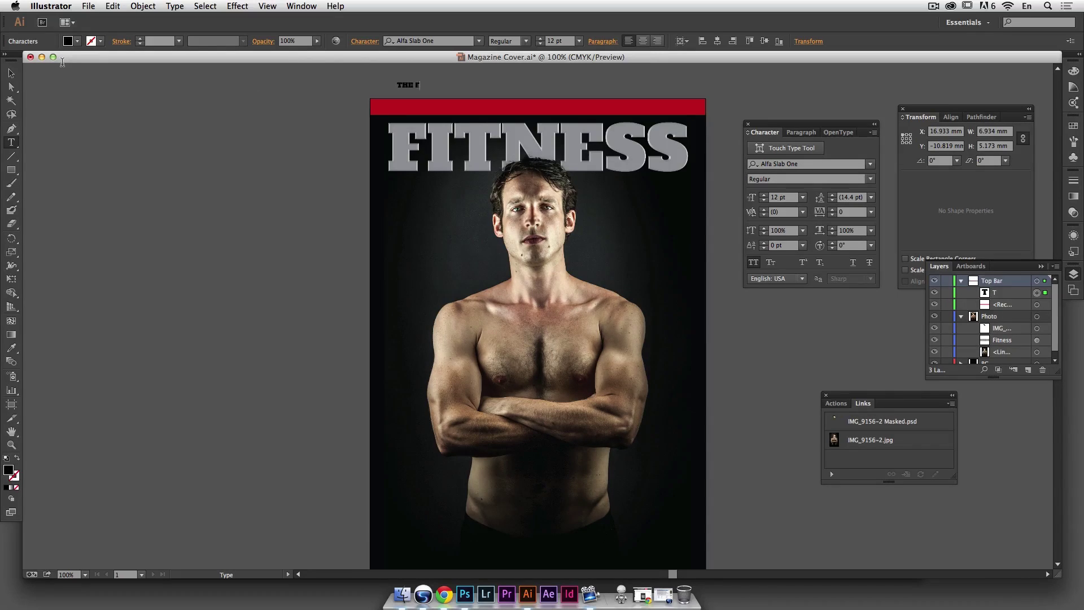
{"action": "type", "text": "IRST HOW-TO FITNESS MAG"}
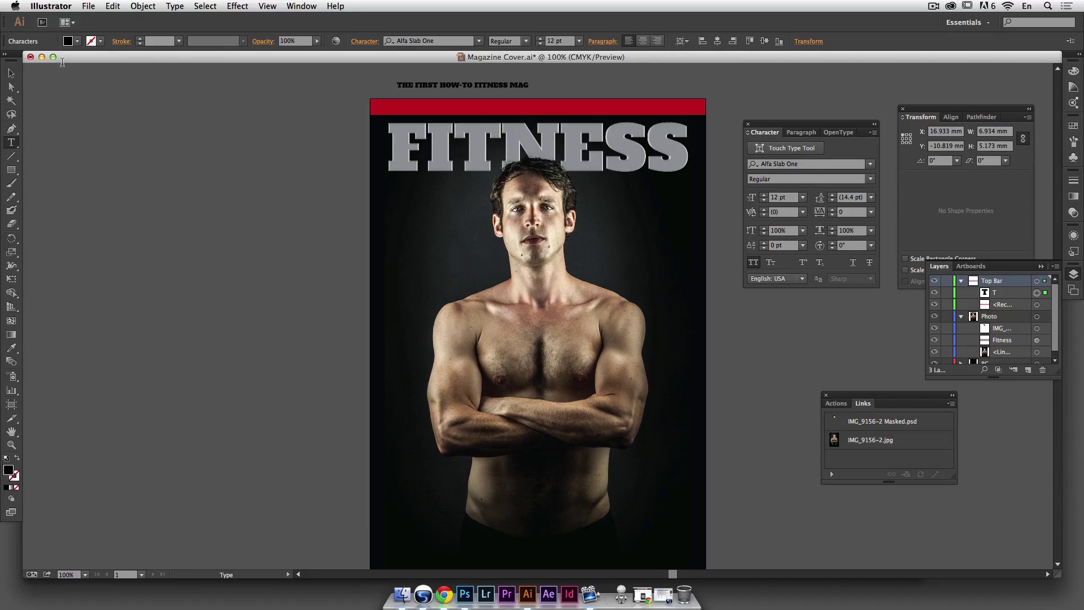
{"action": "type", "text": "ZINE FOR BEGINNERS"}
{"action": "left_click", "coordinate": [11, 73]}
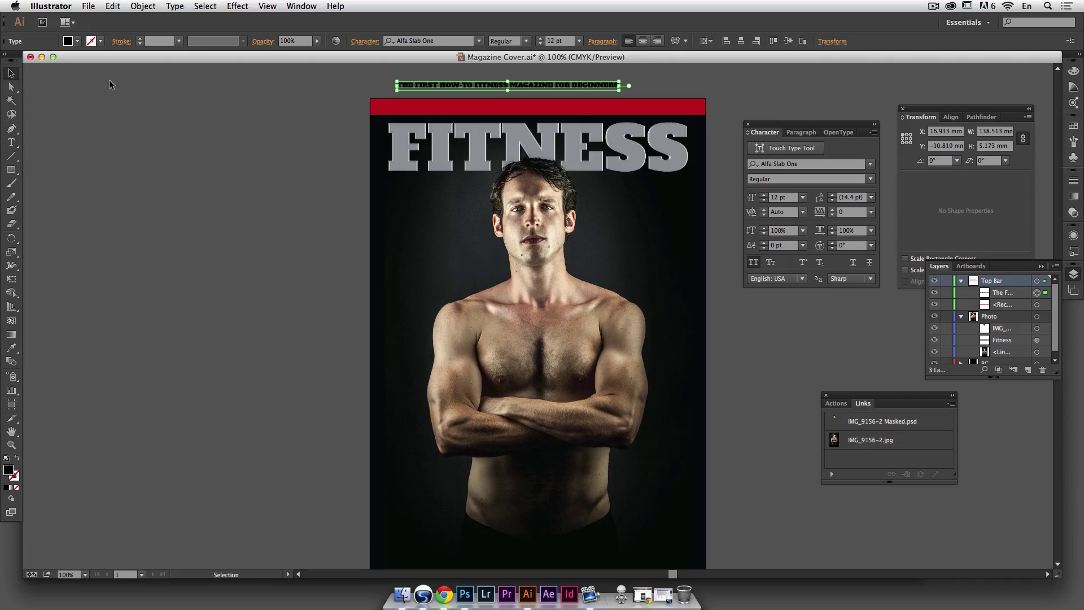
Step: Center-align the tagline's paragraph and center it horizontally on the artboard
{"action": "left_click", "coordinate": [642, 41]}
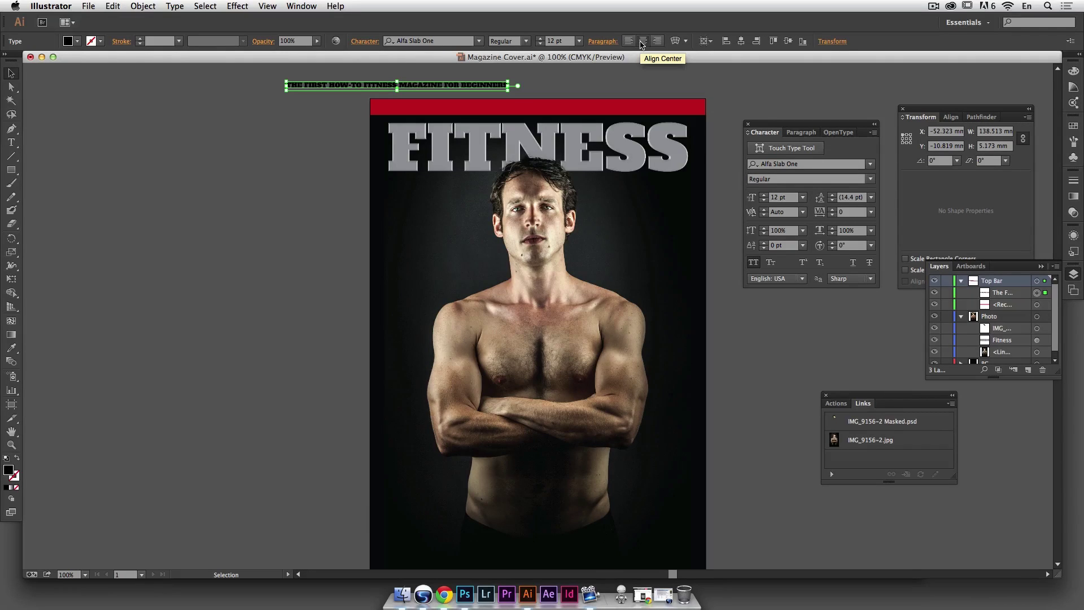
{"action": "left_click", "coordinate": [741, 41]}
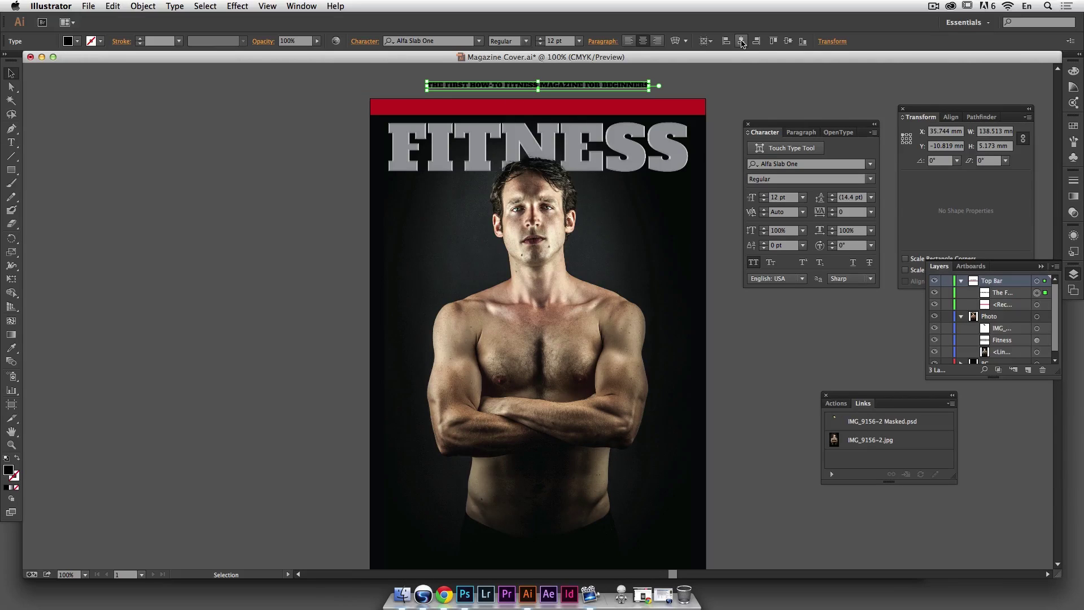
{"action": "left_click", "coordinate": [711, 41]}
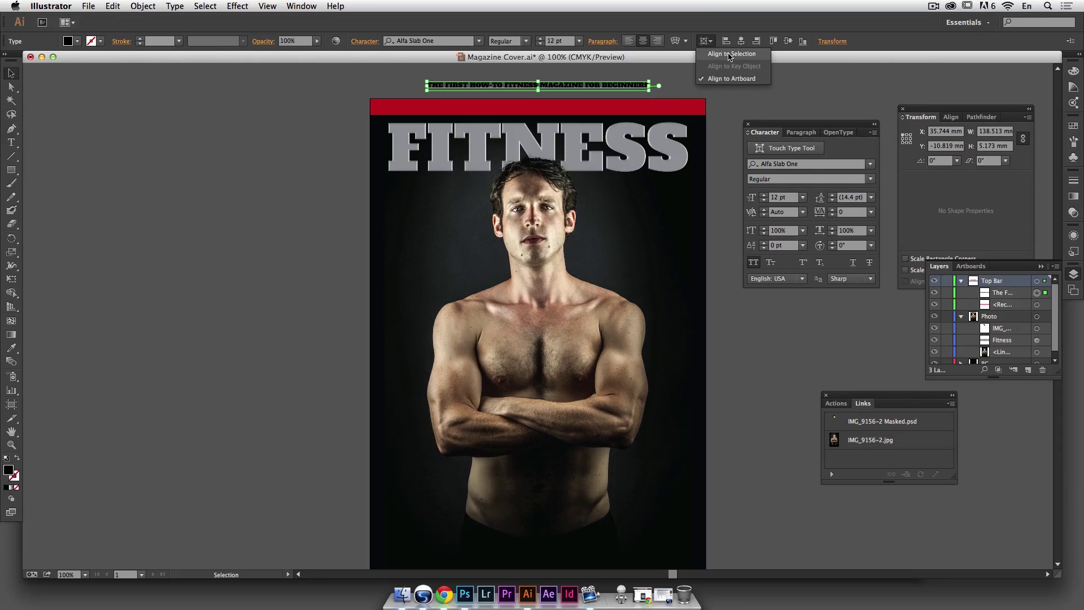
{"action": "left_click", "coordinate": [720, 30]}
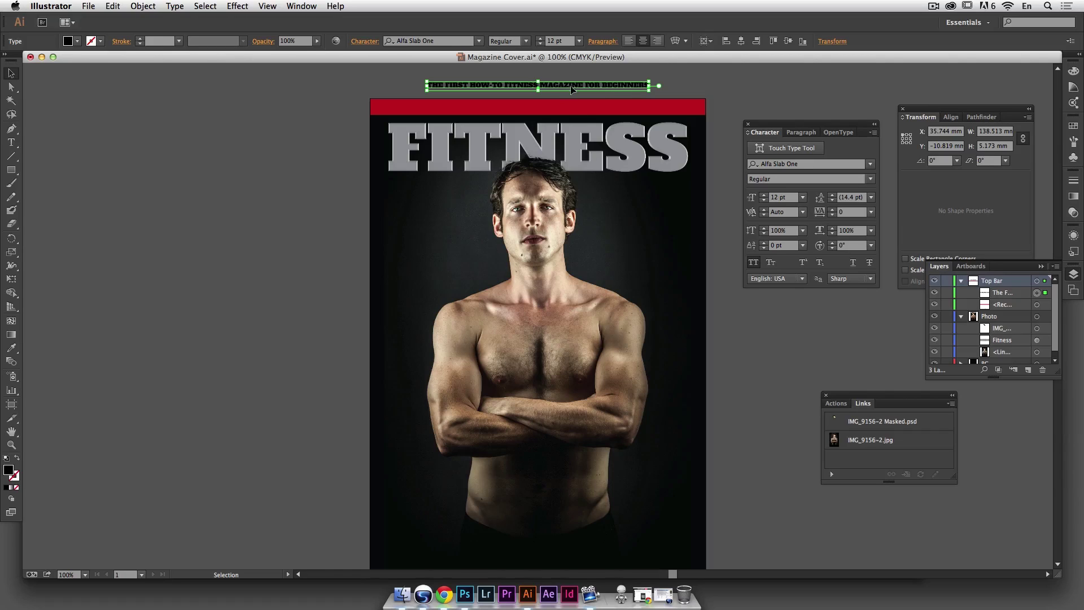
Step: Fill the tagline with white and move it straight down onto the red strip
{"action": "left_click", "coordinate": [1072, 88]}
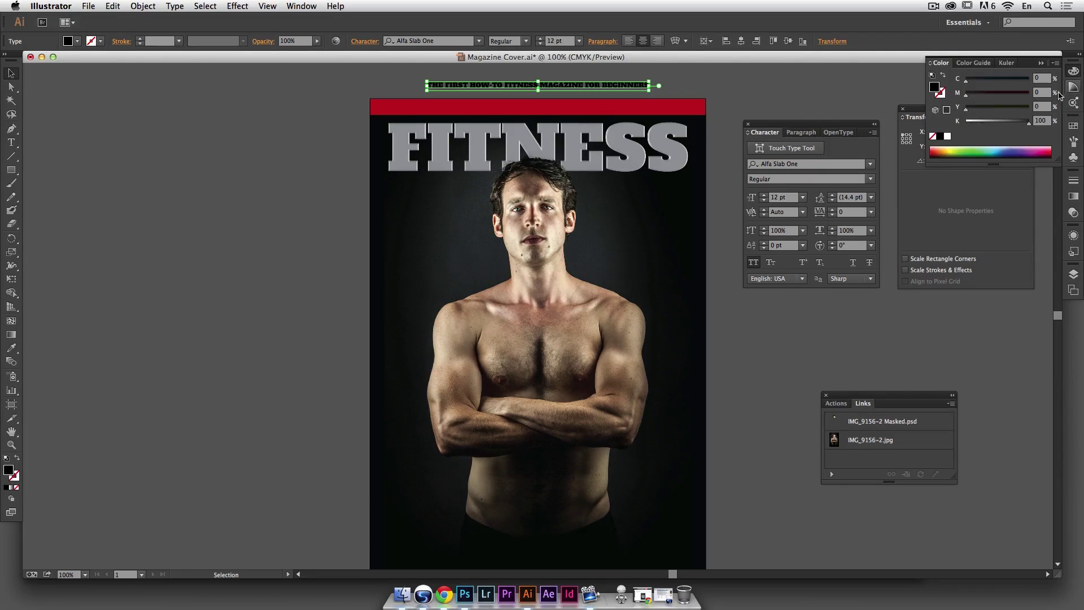
{"action": "left_click", "coordinate": [948, 138]}
{"action": "left_click_drag", "start_coordinate": [616, 85], "coordinate": [617, 110]}
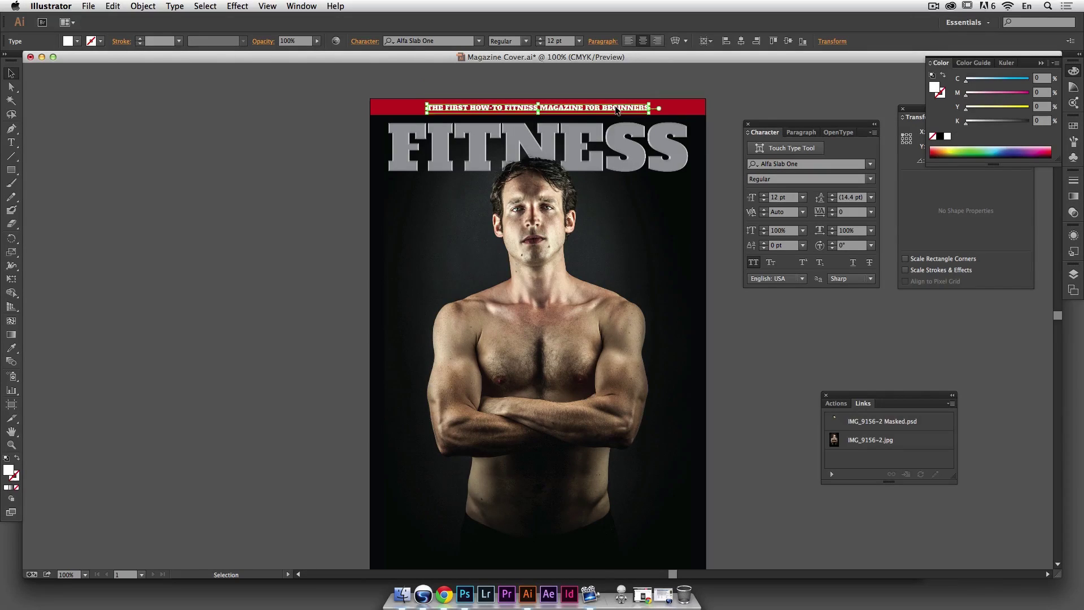
Step: Set the tagline's font size to 14 pt and its tracking to 100, then deselect it
{"action": "left_click", "coordinate": [764, 195]}
{"action": "left_click", "coordinate": [763, 194]}
{"action": "left_click", "coordinate": [763, 195]}
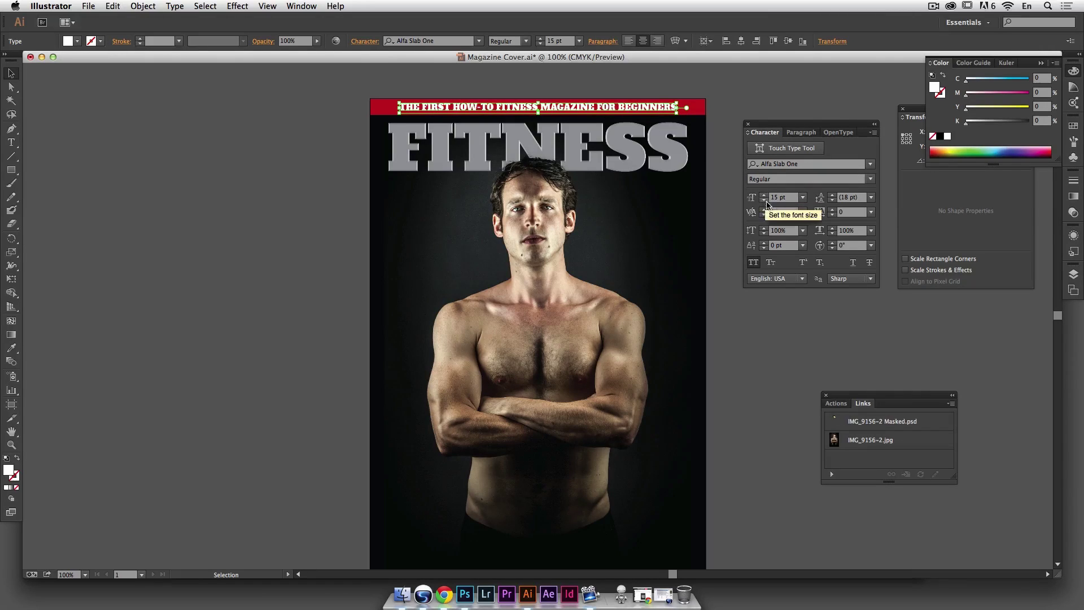
{"action": "left_click", "coordinate": [764, 200]}
{"action": "left_click", "coordinate": [871, 211]}
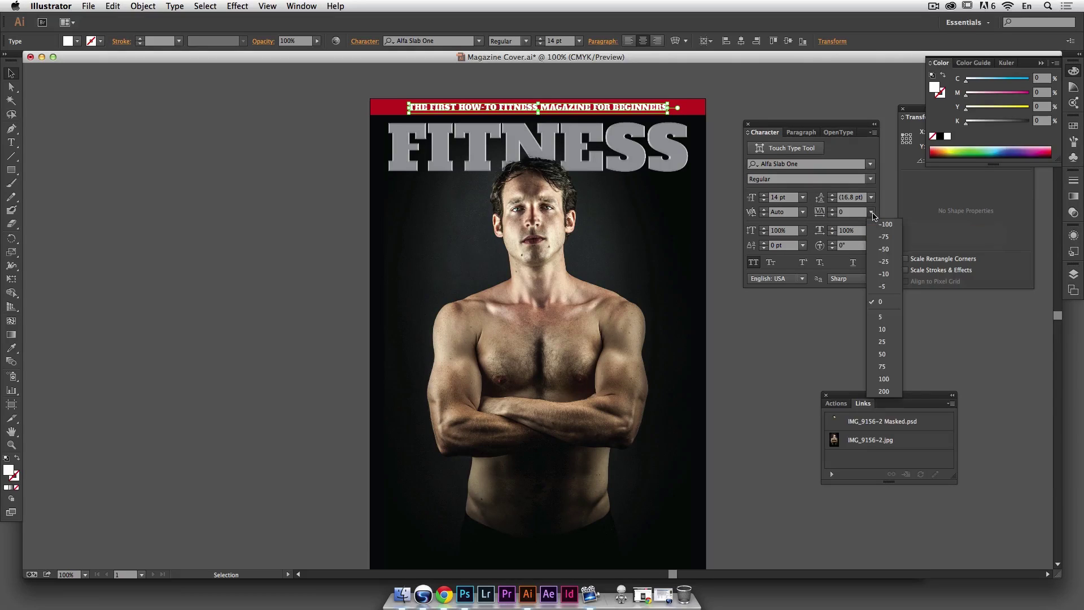
{"action": "left_click", "coordinate": [887, 355]}
{"action": "left_click", "coordinate": [871, 212]}
{"action": "left_click", "coordinate": [887, 379]}
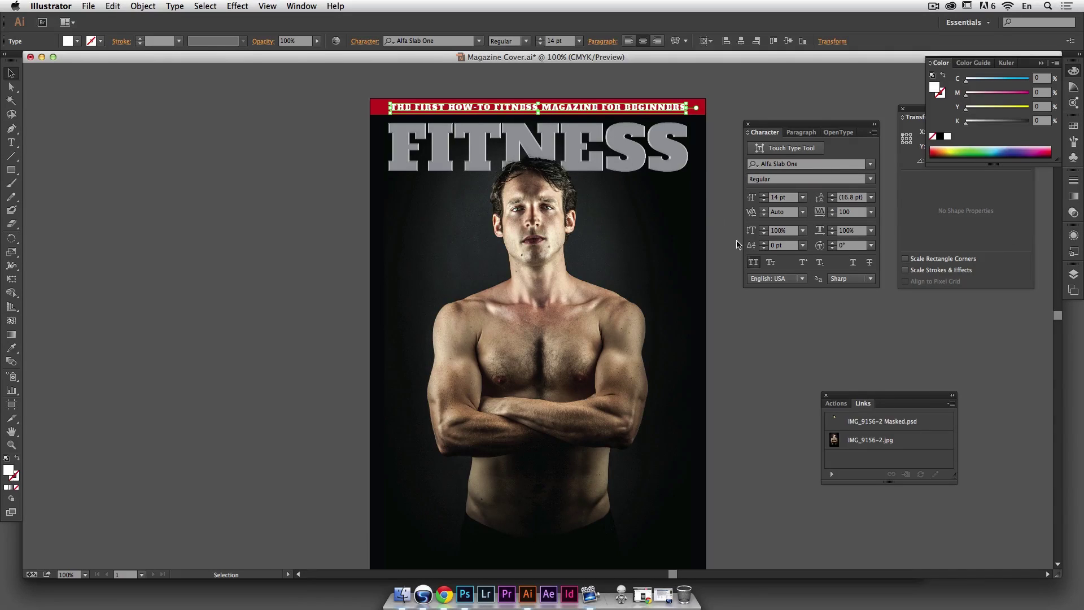
{"action": "left_click", "coordinate": [745, 103]}
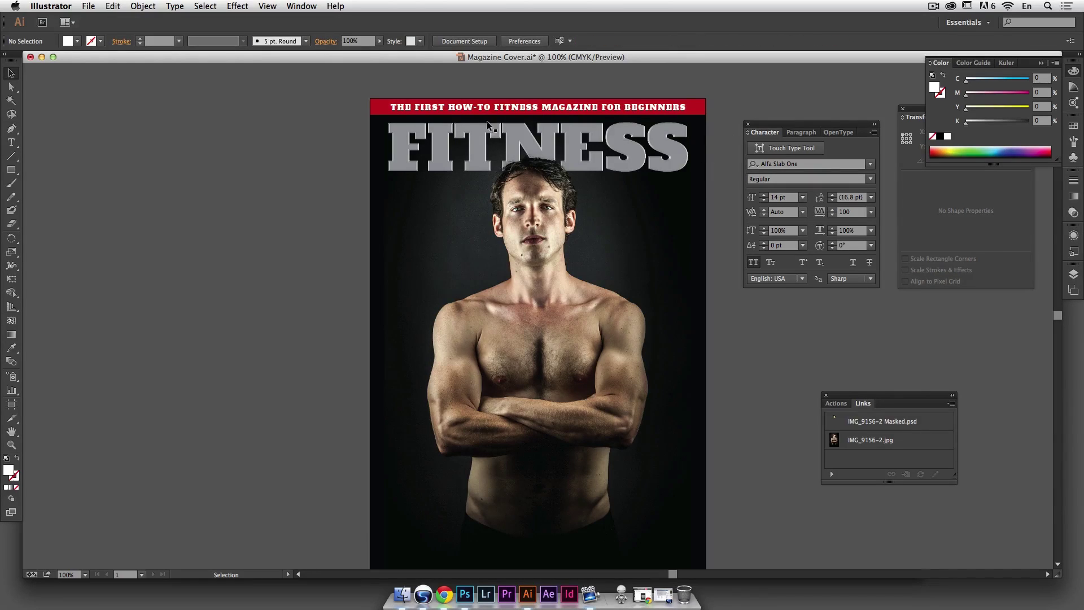
Step: Reduce the tagline's font size to 13 pt and deselect it
{"action": "left_click", "coordinate": [576, 109]}
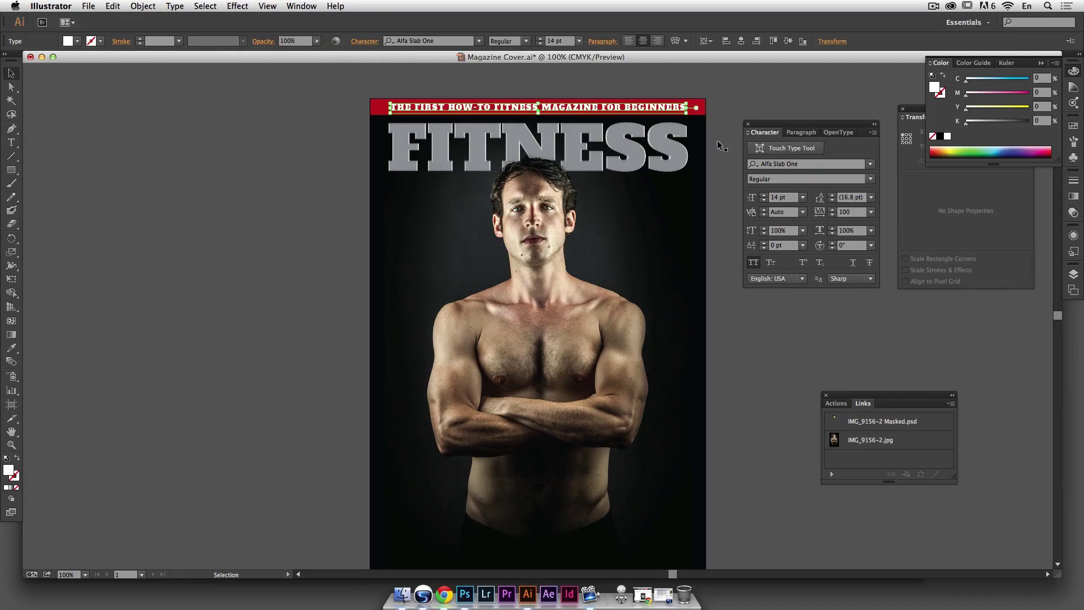
{"action": "left_click", "coordinate": [763, 199]}
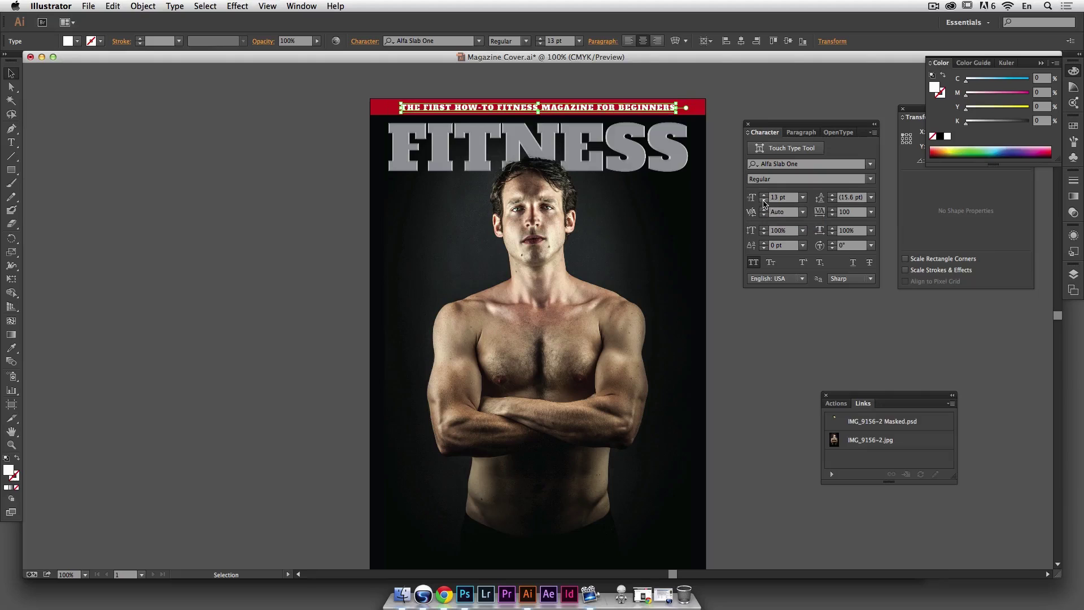
{"action": "left_click", "coordinate": [737, 88]}
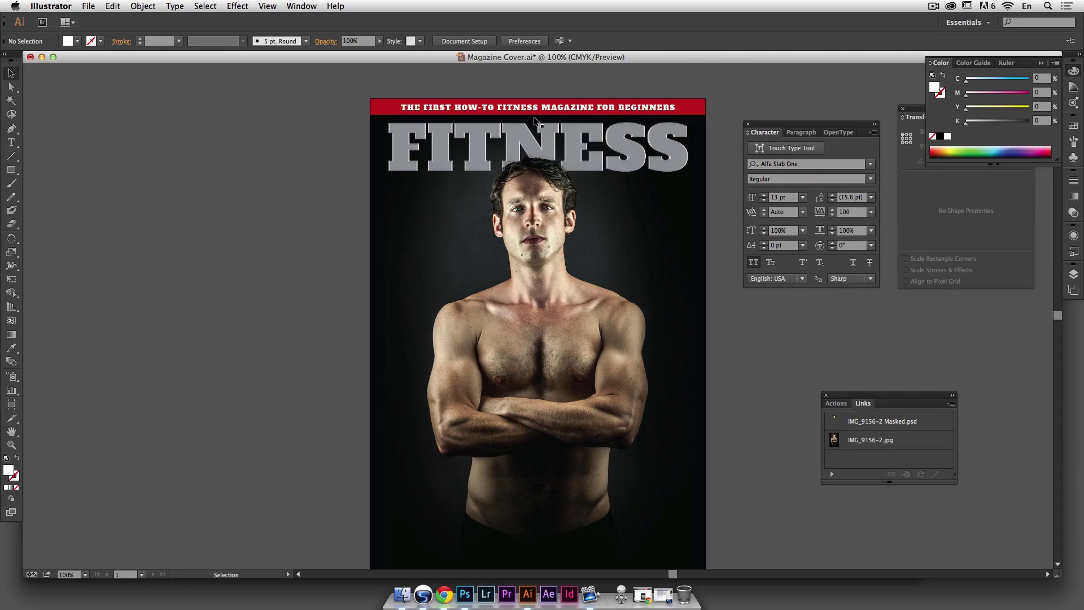
Step: Set the tracking of the tagline on the red strip to 200 and deselect it
{"action": "left_click", "coordinate": [557, 110]}
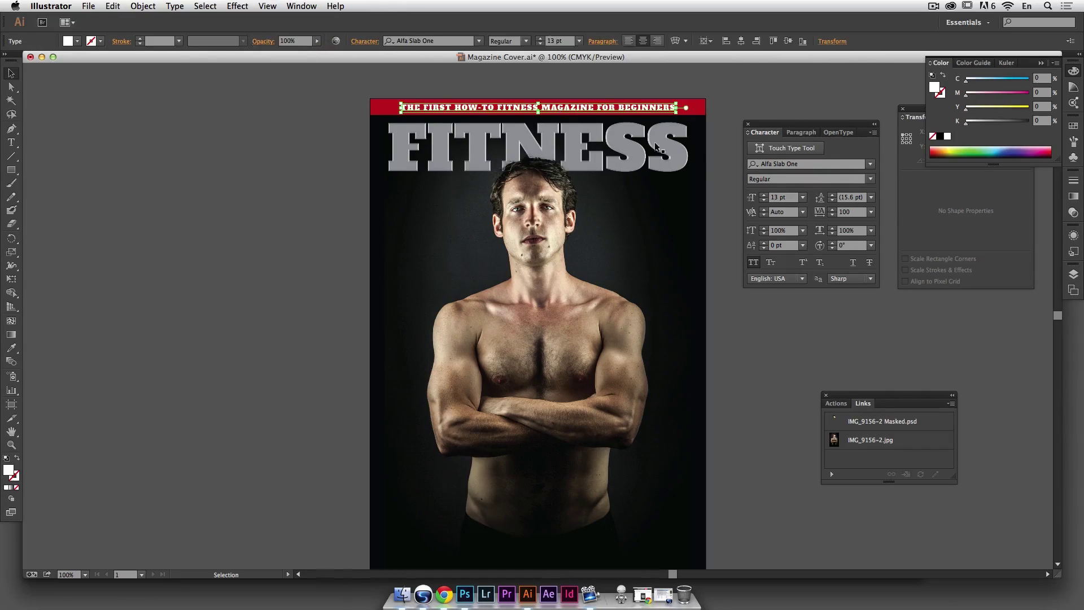
{"action": "left_click", "coordinate": [871, 211]}
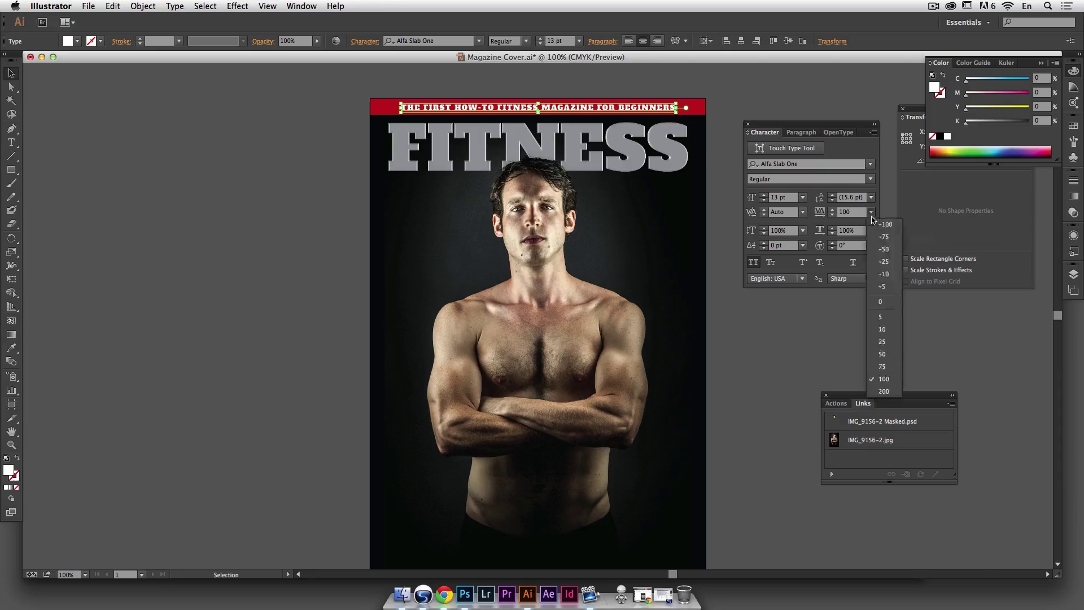
{"action": "left_click", "coordinate": [886, 390]}
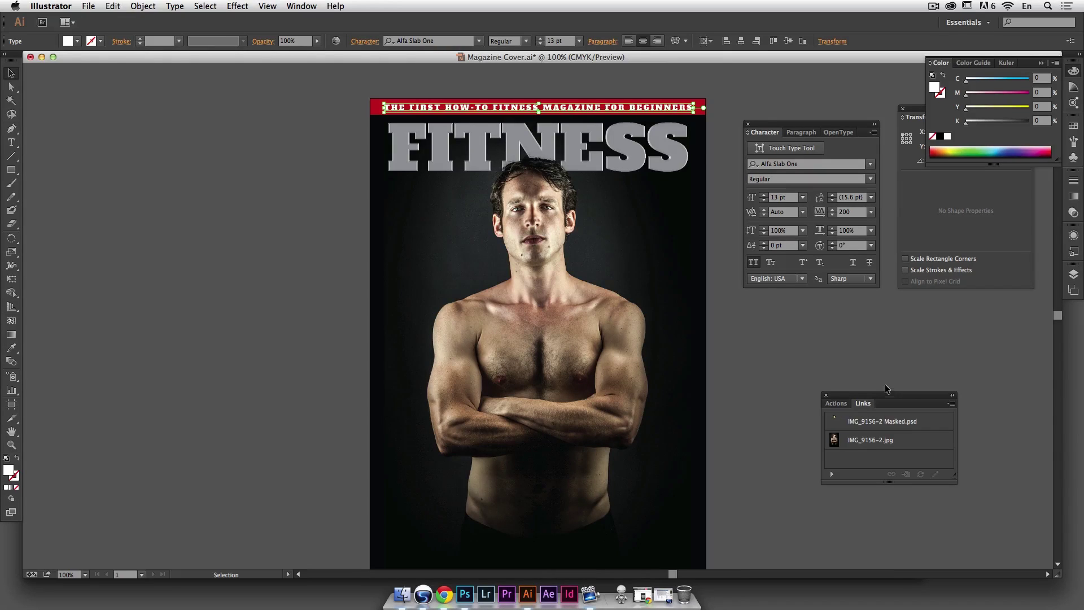
{"action": "left_click", "coordinate": [935, 363]}
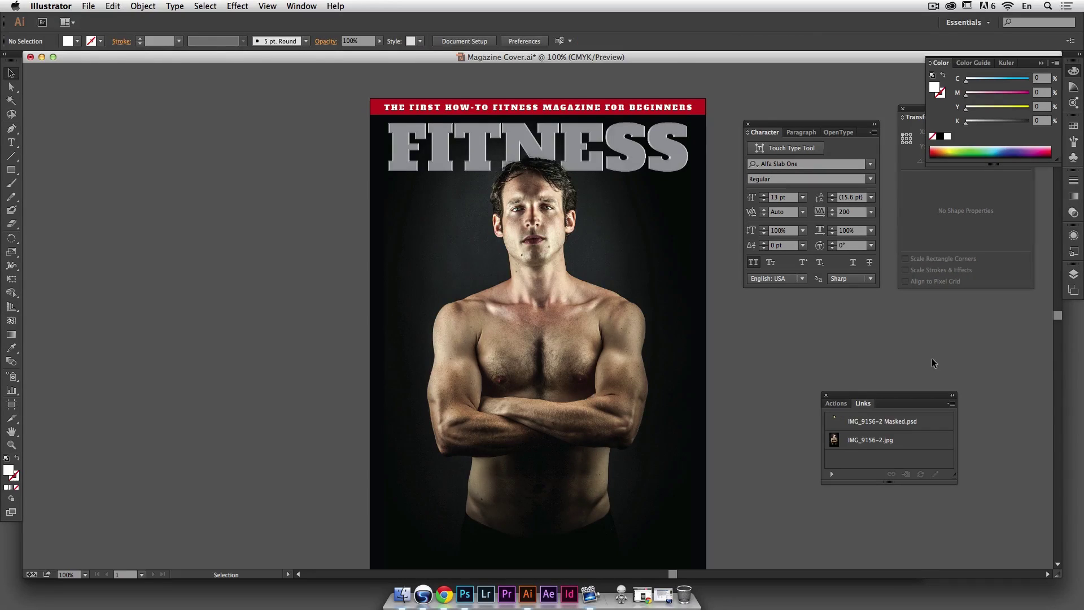
Step: Set the tagline's tracking to 160
{"action": "left_click", "coordinate": [686, 109]}
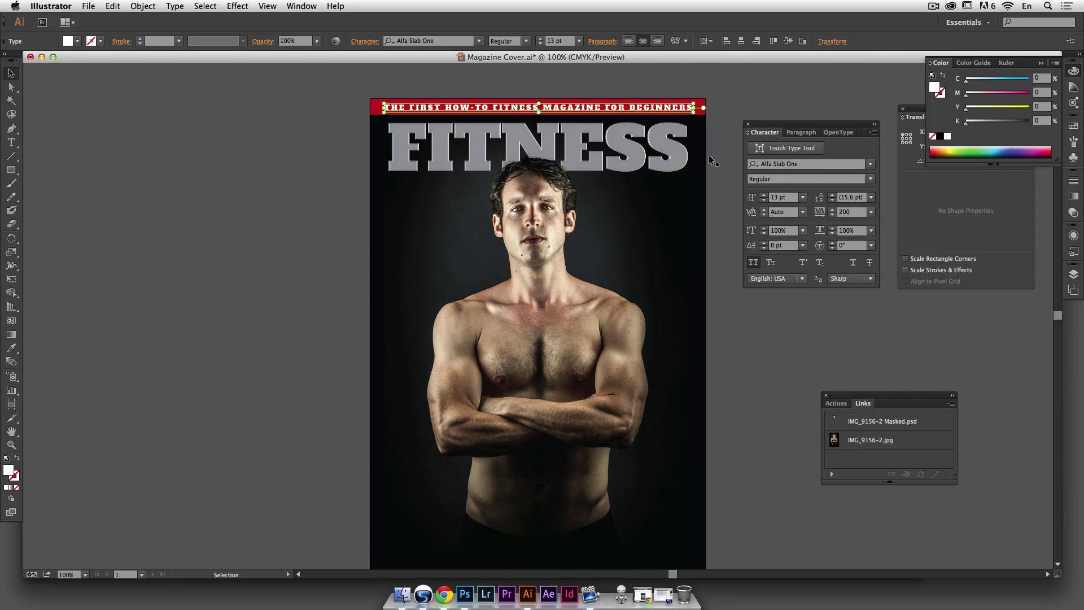
{"action": "left_click", "coordinate": [858, 216]}
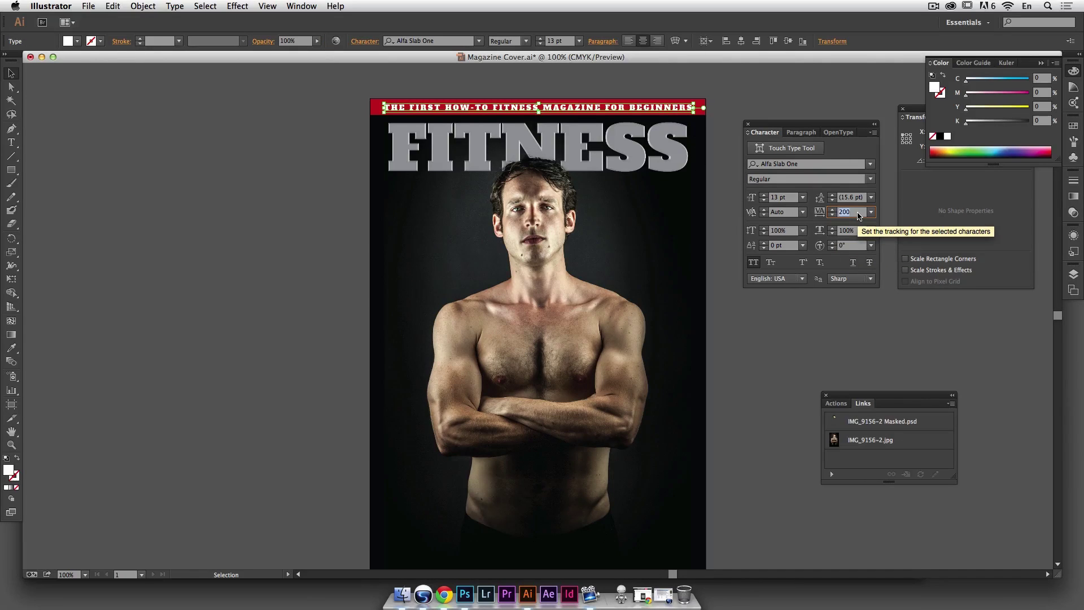
{"action": "type", "text": "160"}
{"action": "key", "text": "Return"}
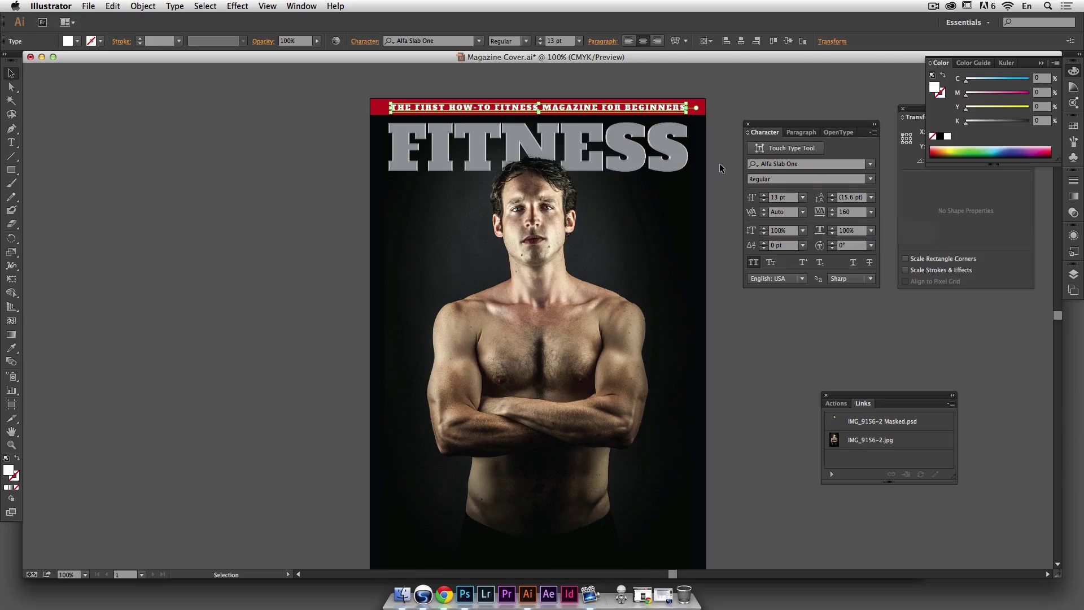
{"action": "left_click", "coordinate": [726, 103]}
Step: Set the tagline's tracking to 180 and deselect it
{"action": "left_click", "coordinate": [685, 108]}
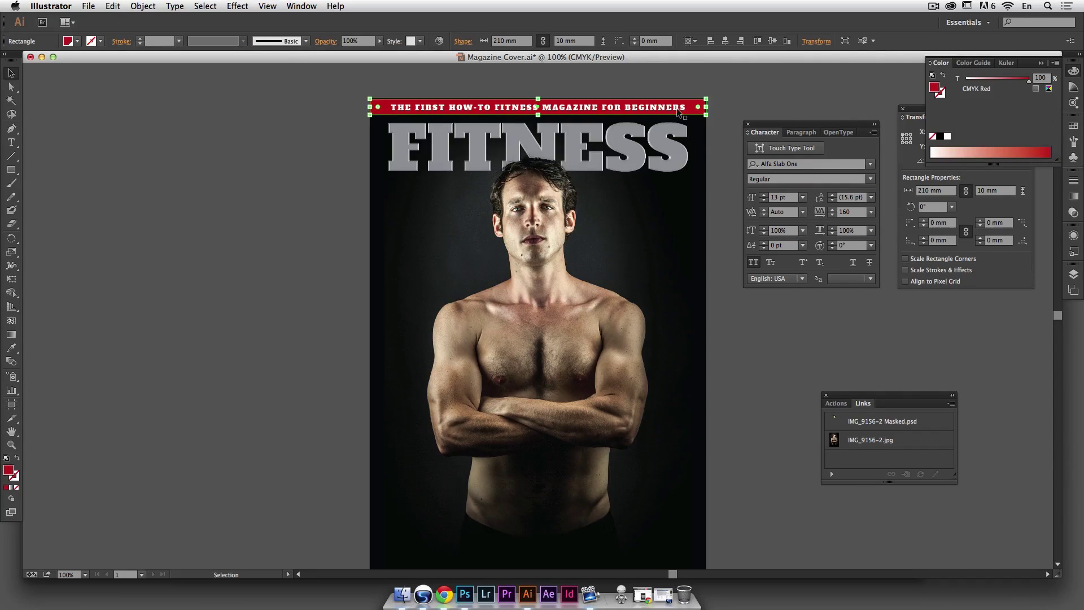
{"action": "left_click", "coordinate": [850, 213]}
{"action": "type", "text": "180"}
{"action": "key", "text": "Return"}
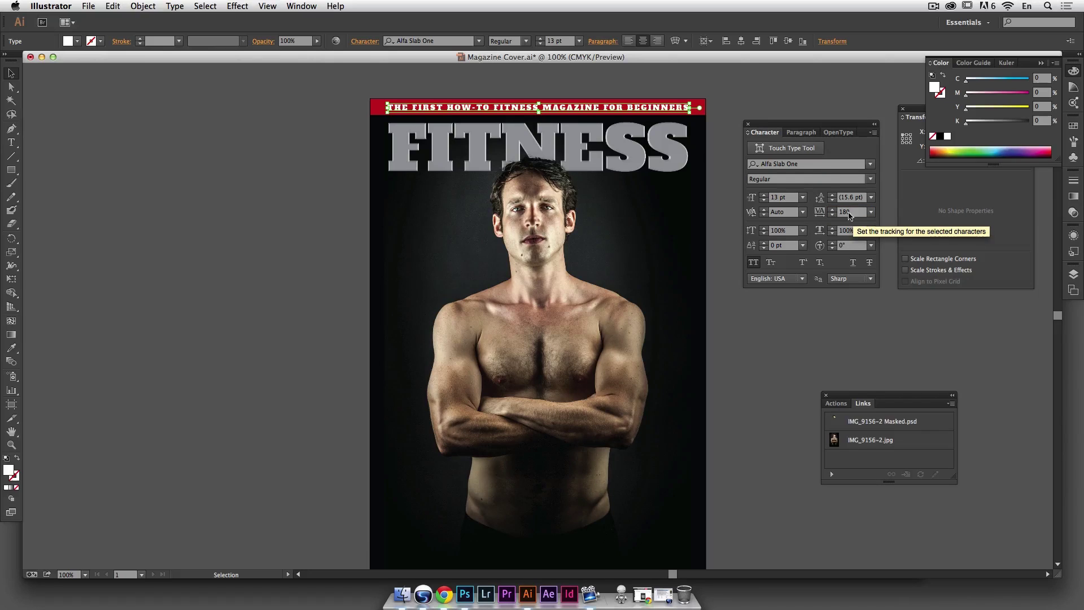
{"action": "left_click", "coordinate": [752, 119]}
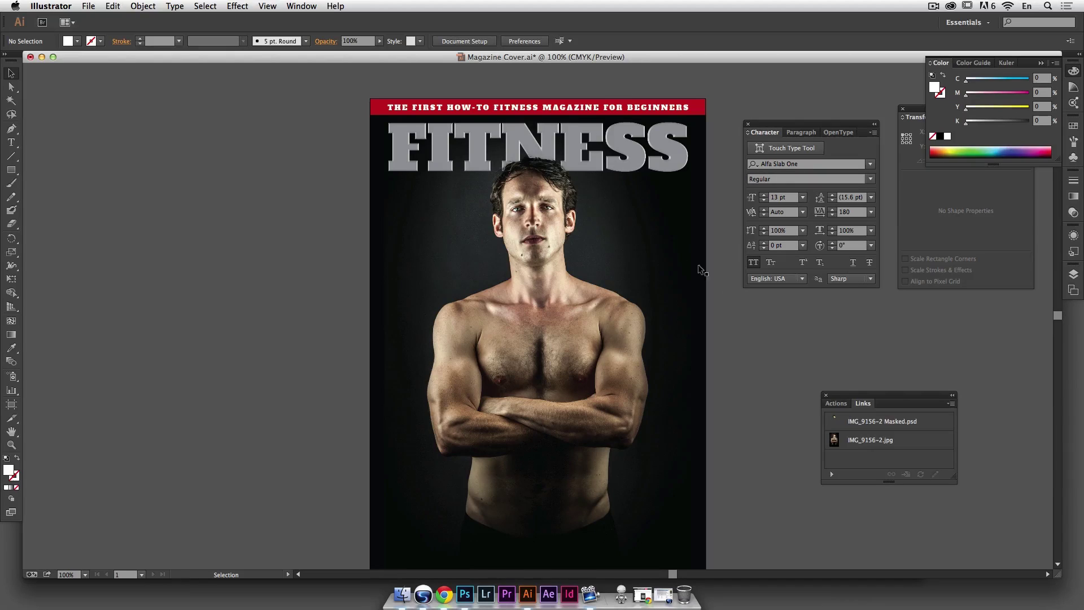
Step: Add the text "TOP 10 WORKOUTS" and place it over the man's abdomen below his crossed arms
{"action": "left_click_drag", "start_coordinate": [740, 334], "coordinate": [729, 317]}
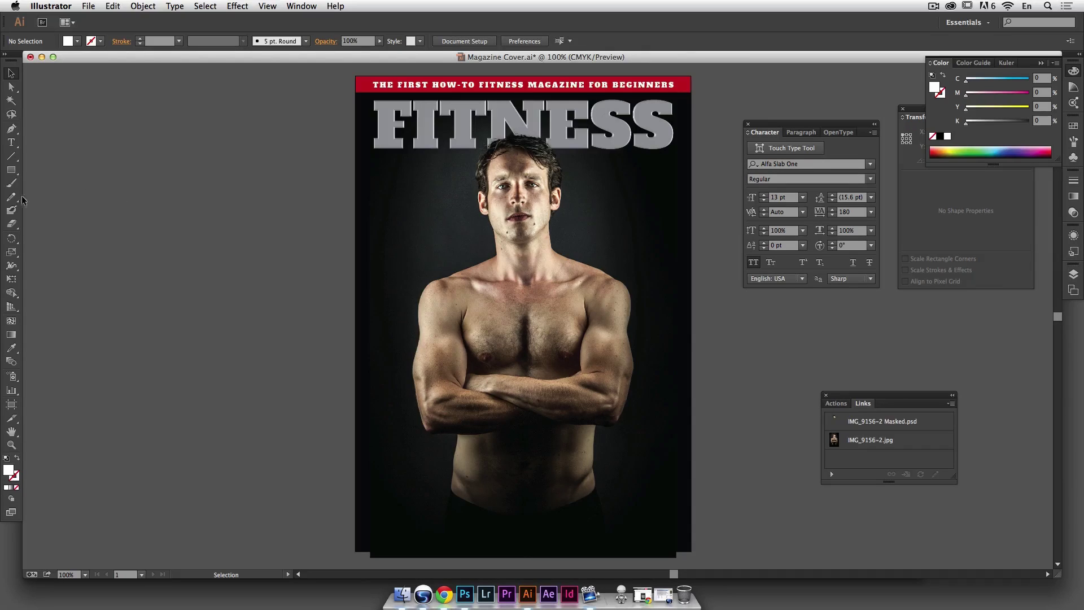
{"action": "left_click", "coordinate": [16, 146]}
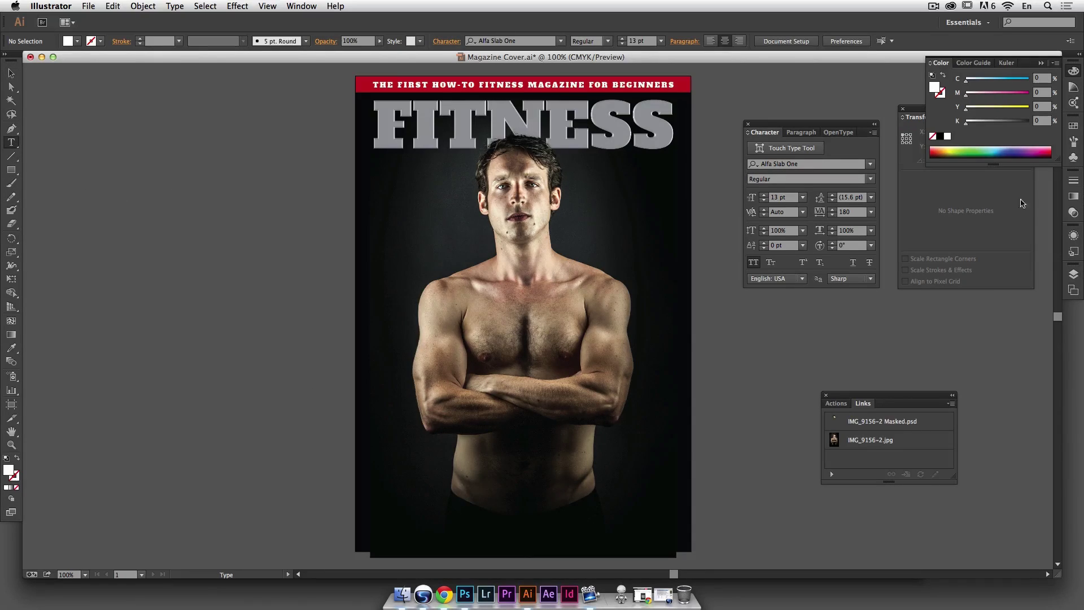
{"action": "left_click", "coordinate": [262, 418]}
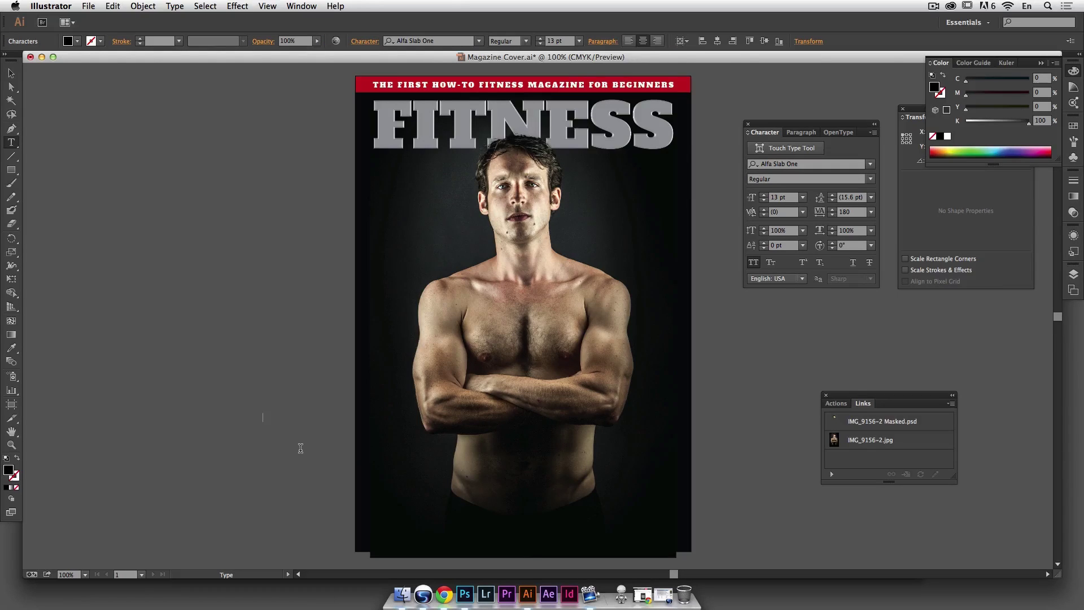
{"action": "type", "text": "TOP 10 WORKOUTS"}
{"action": "left_click", "coordinate": [11, 73]}
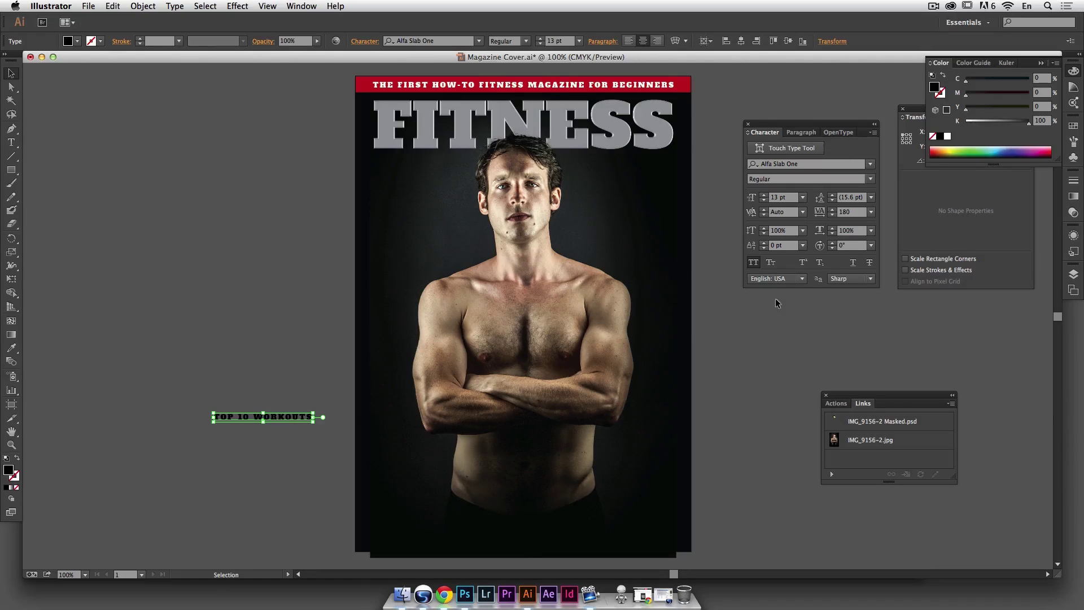
{"action": "left_click_drag", "start_coordinate": [298, 420], "coordinate": [496, 464]}
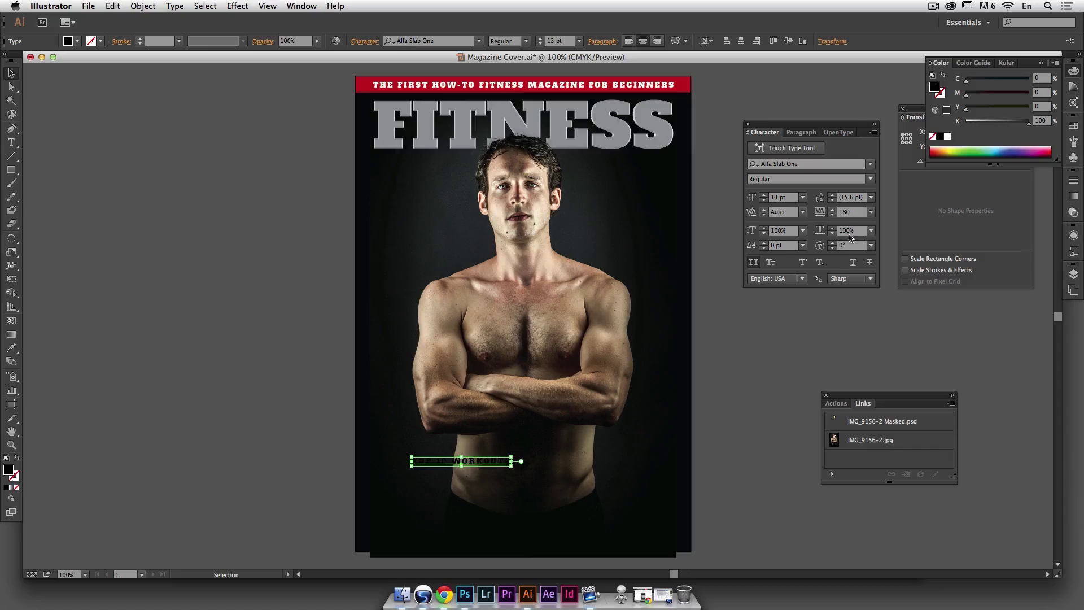
Step: Fill the TOP 10 WORKOUTS text with white and enlarge it to about 46 pt across the lower cover
{"action": "left_click", "coordinate": [947, 138]}
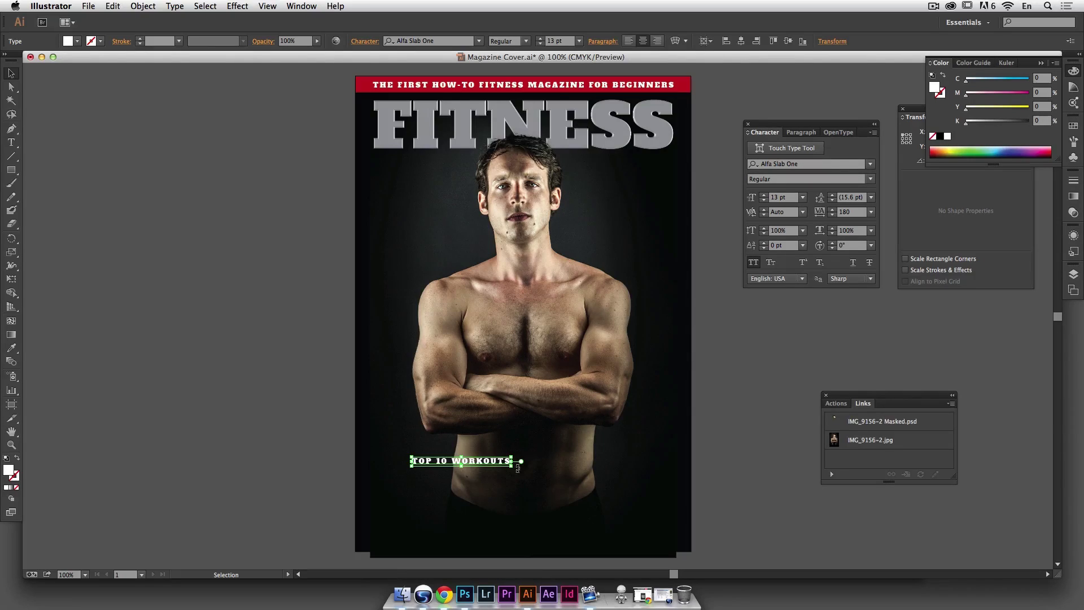
{"action": "left_click_drag", "start_coordinate": [512, 466], "coordinate": [763, 489]}
{"action": "left_click_drag", "start_coordinate": [676, 477], "coordinate": [625, 473]}
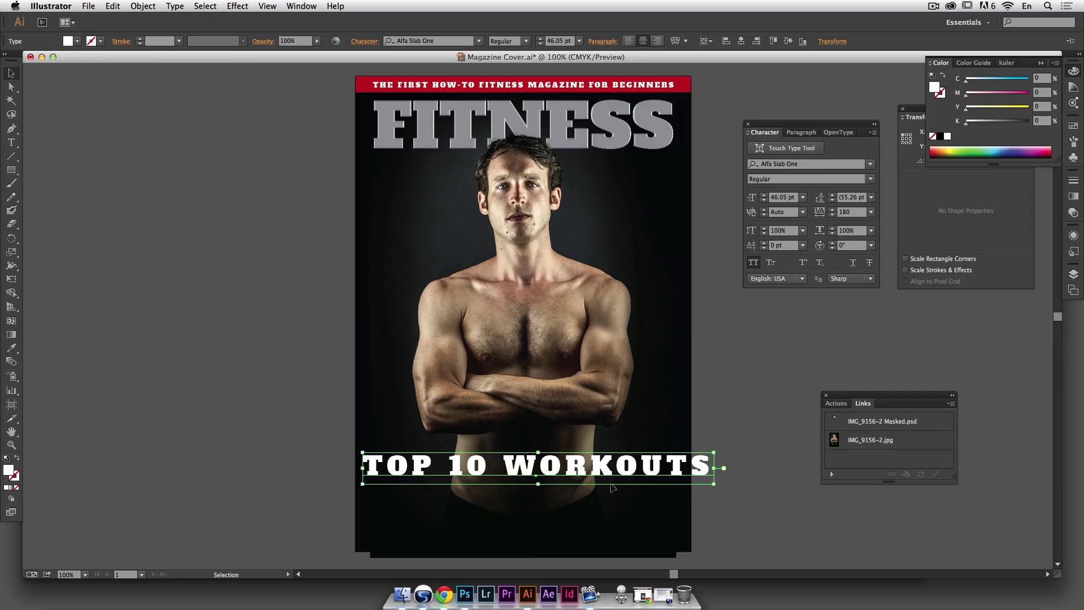
Step: Switch to Suitcase Fusion 5 and search the Google Fonts for "narrow" and then "conde" to compare condensed typefaces
{"action": "left_click", "coordinate": [425, 596]}
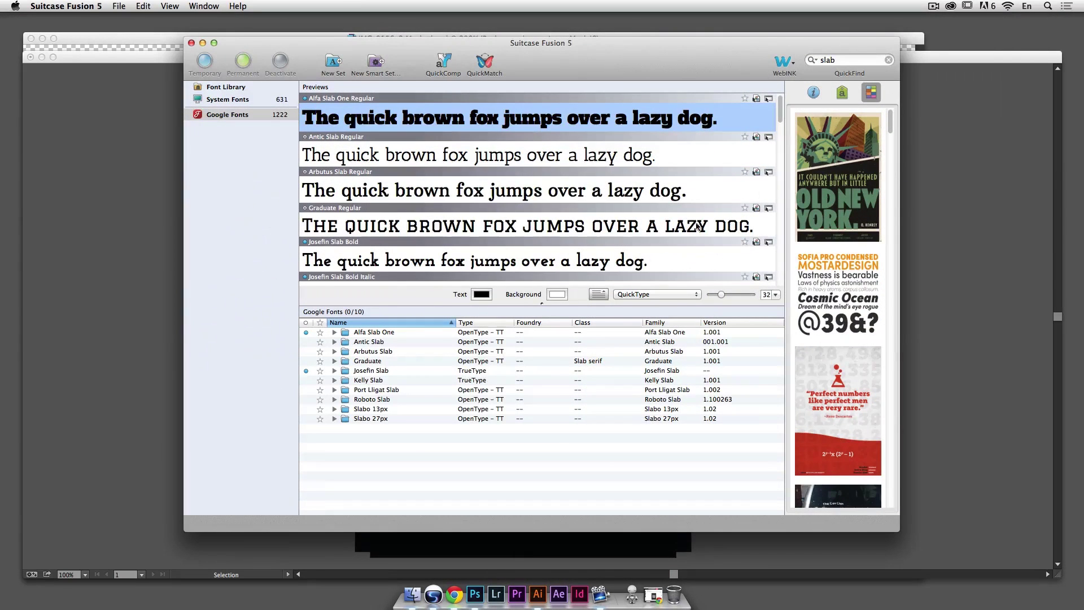
{"action": "double_click", "coordinate": [843, 60]}
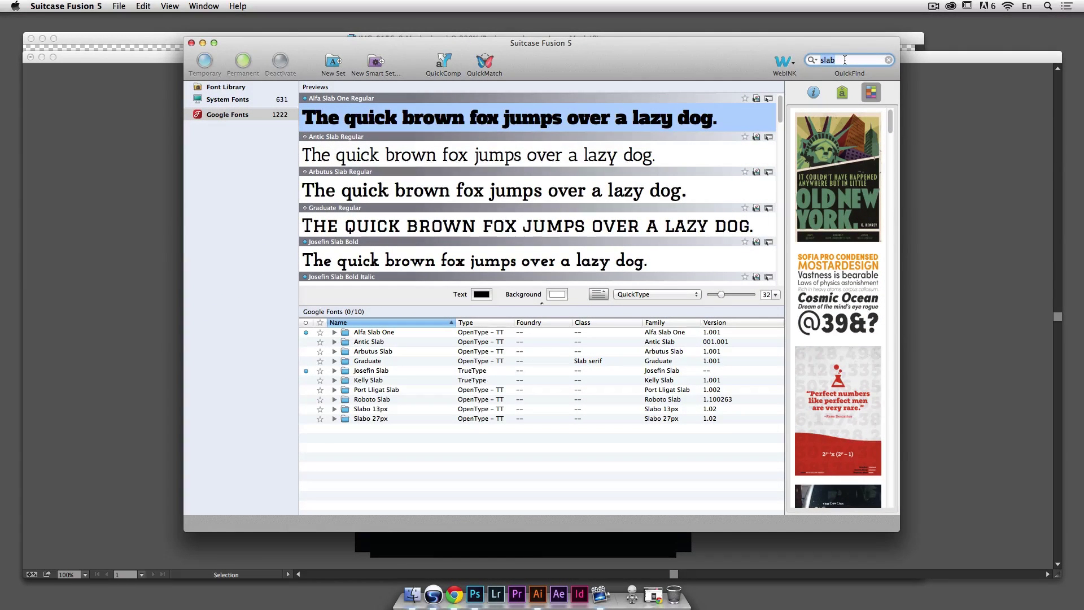
{"action": "type", "text": "narrow"}
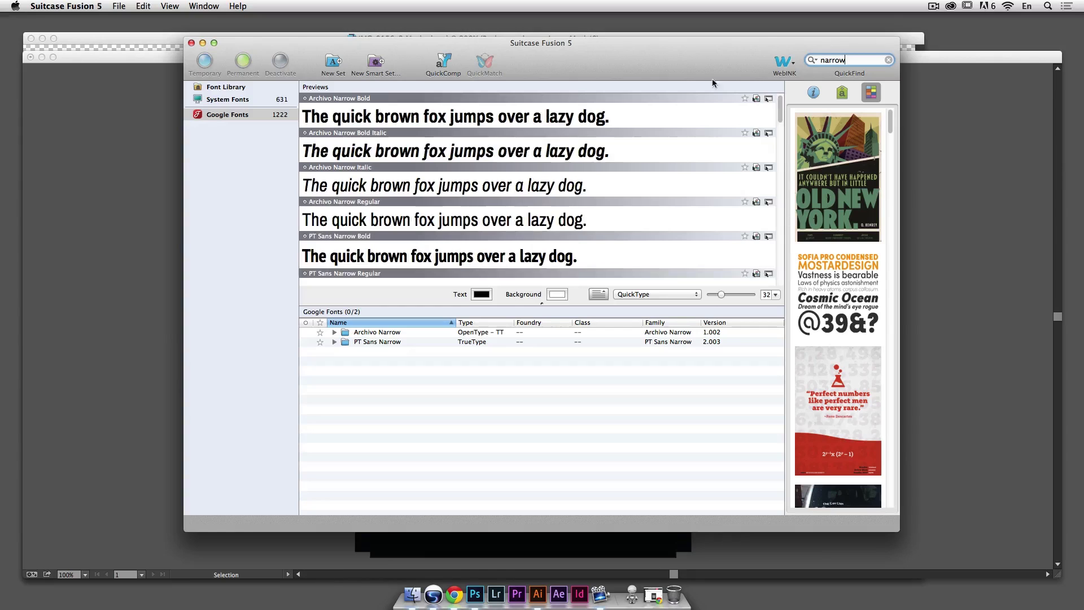
{"action": "double_click", "coordinate": [842, 60]}
{"action": "type", "text": "conde"}
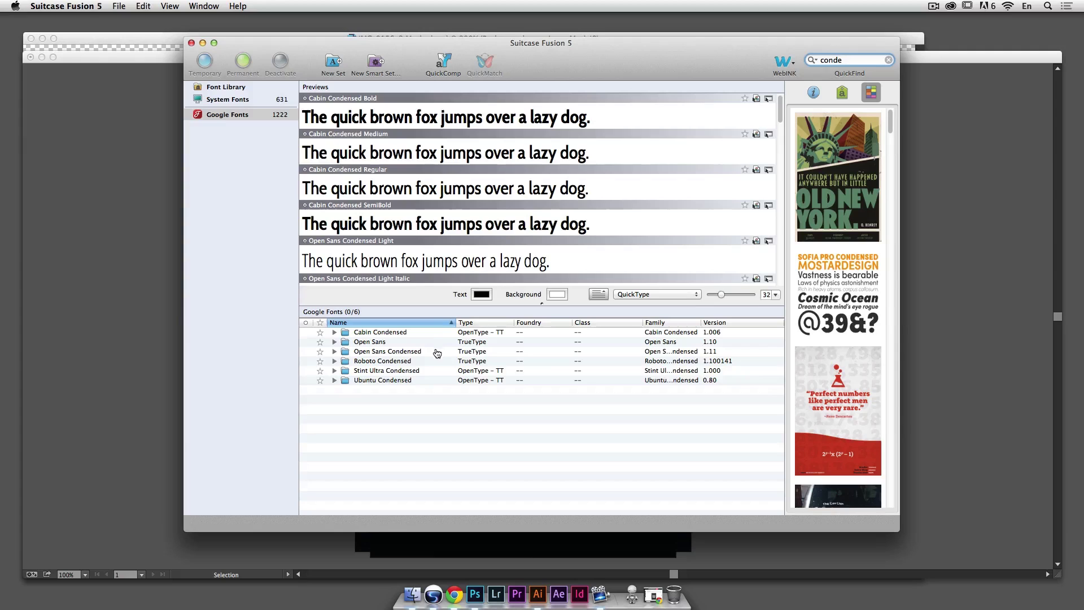
{"action": "scroll", "coordinate": [420, 256], "scroll_direction": "down", "scroll_amount": 4}
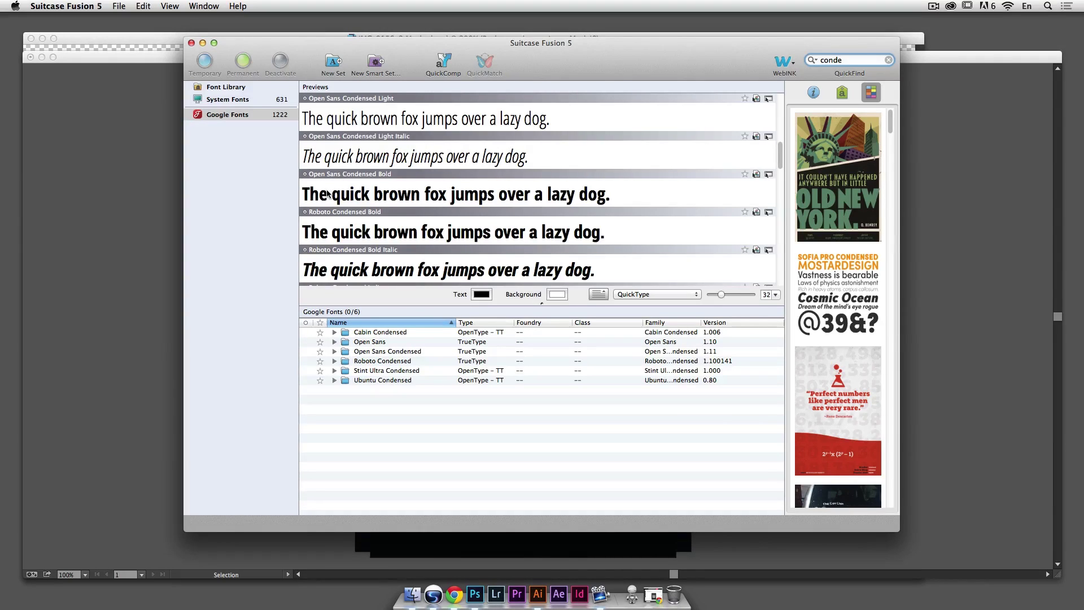
Step: Replace the QuickType sample sentence in the font previews with "TOP 10 WORKOUTS"
{"action": "left_click", "coordinate": [686, 293]}
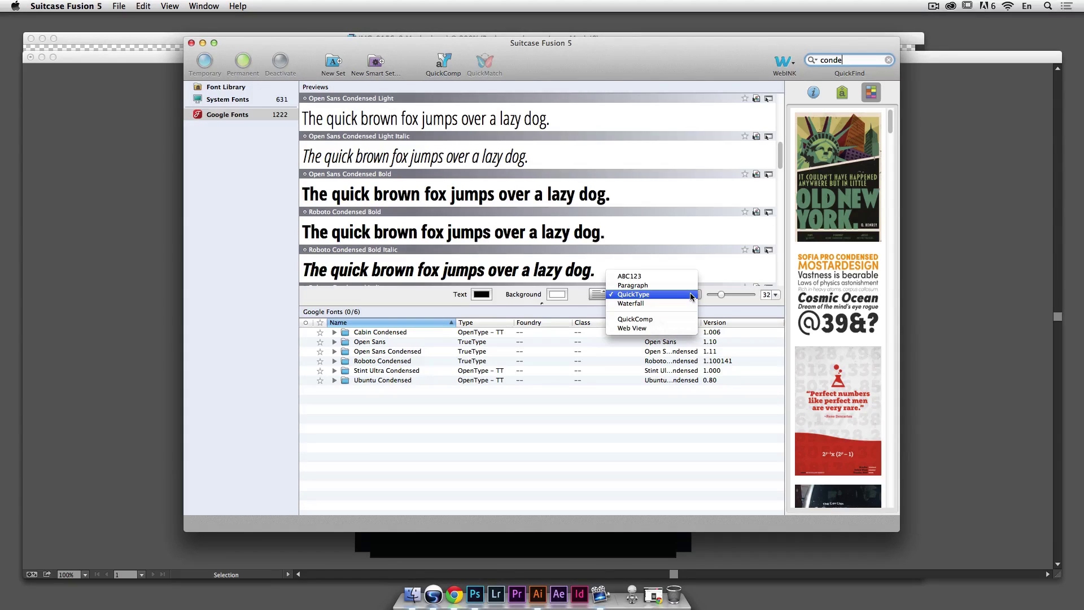
{"action": "left_click", "coordinate": [691, 295]}
{"action": "left_click", "coordinate": [597, 294]}
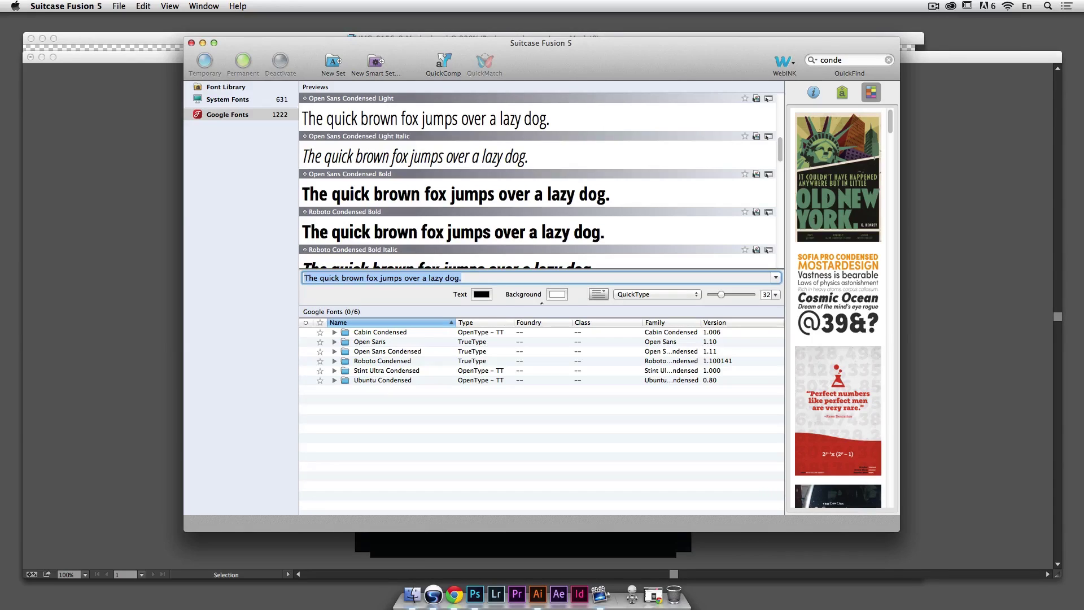
{"action": "type", "text": "Top 10"}
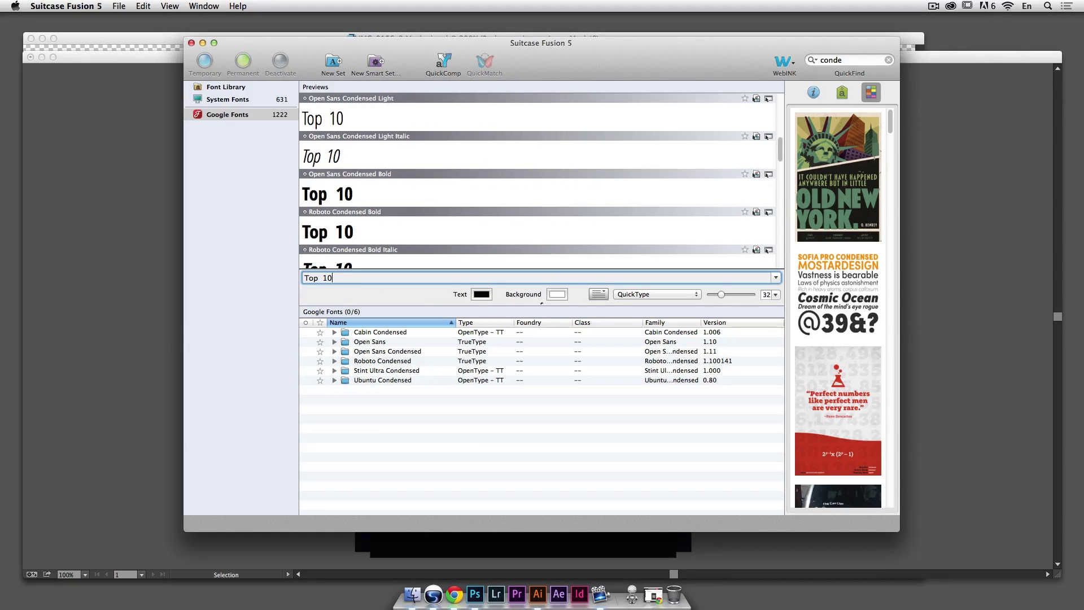
{"action": "key", "text": "shift+Left"}
{"action": "key", "text": "shift+Left"}
{"action": "key", "text": "shift+Left"}
{"action": "key", "text": "shift+Left"}
{"action": "key", "text": "shift+Left"}
{"action": "key", "text": "shift+Left"}
{"action": "type", "text": "TOP 10 W"}
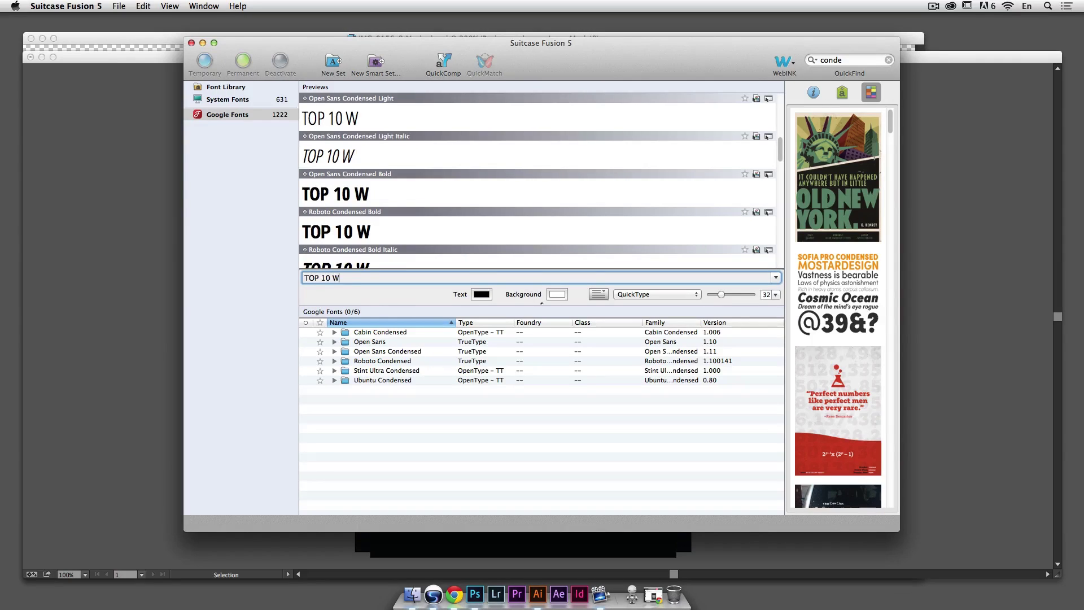
{"action": "type", "text": "ORKOUTS"}
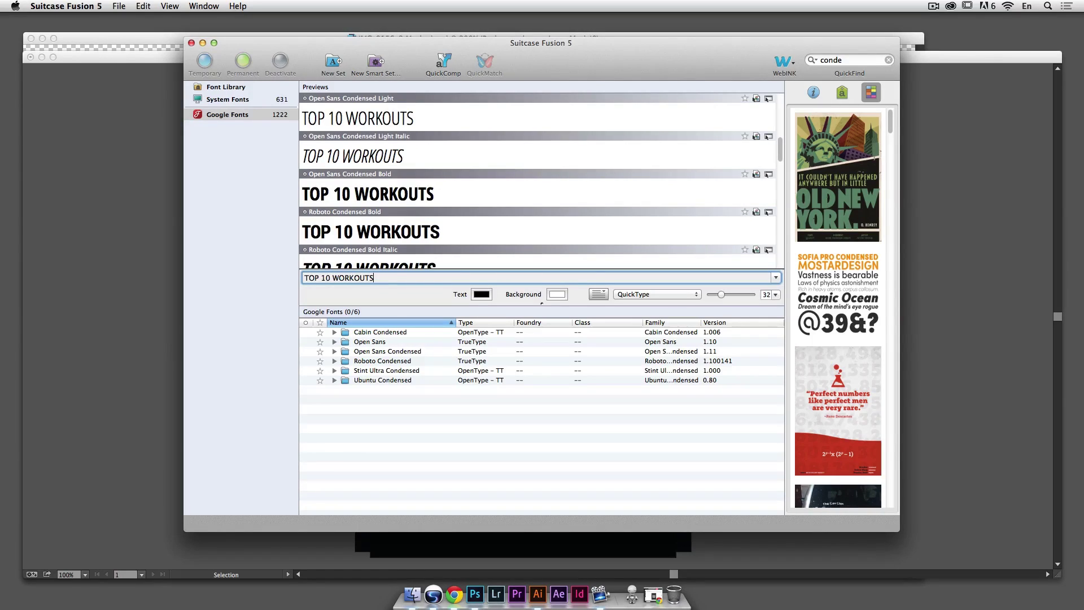
Step: Activate the Open Sans Condensed Bold font and switch back to Illustrator
{"action": "scroll", "coordinate": [391, 234], "scroll_direction": "up", "scroll_amount": 3}
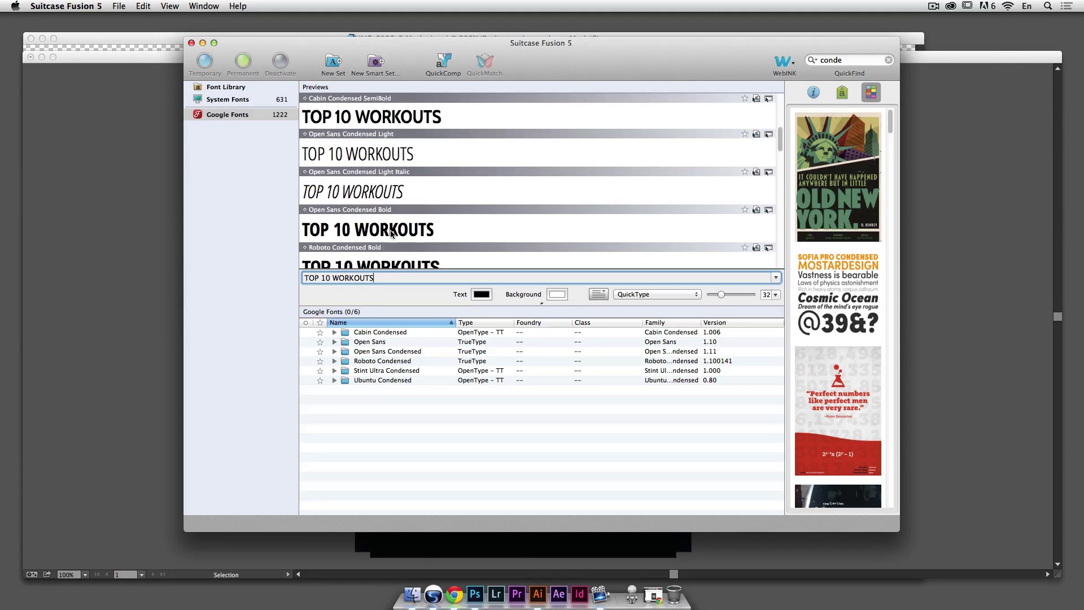
{"action": "scroll", "coordinate": [391, 233], "scroll_direction": "up", "scroll_amount": 2}
{"action": "scroll", "coordinate": [392, 233], "scroll_direction": "down", "scroll_amount": 3}
{"action": "left_click", "coordinate": [304, 209]}
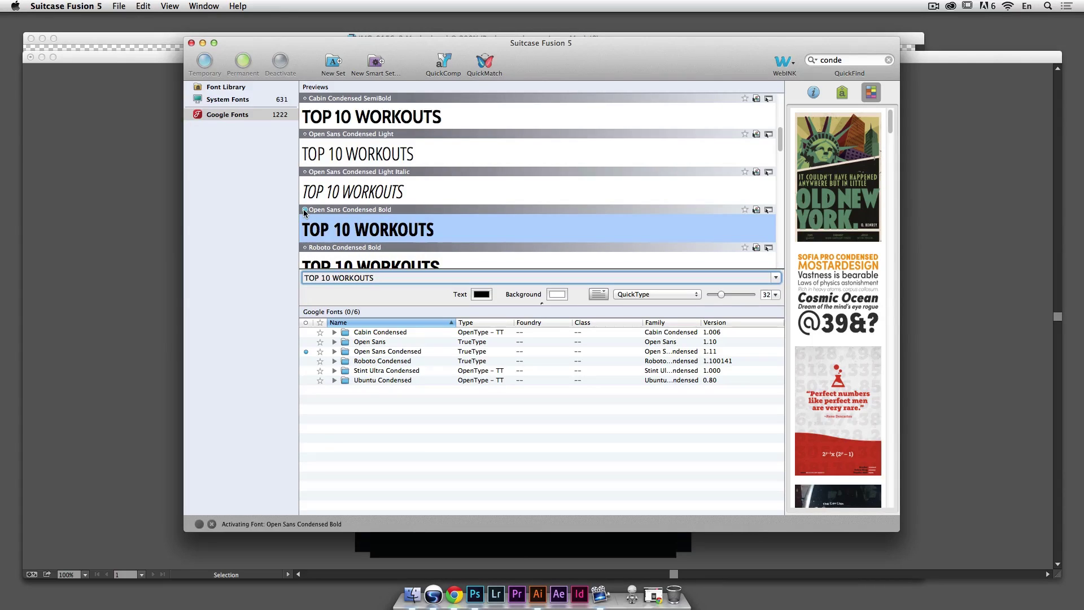
{"action": "left_click", "coordinate": [152, 202]}
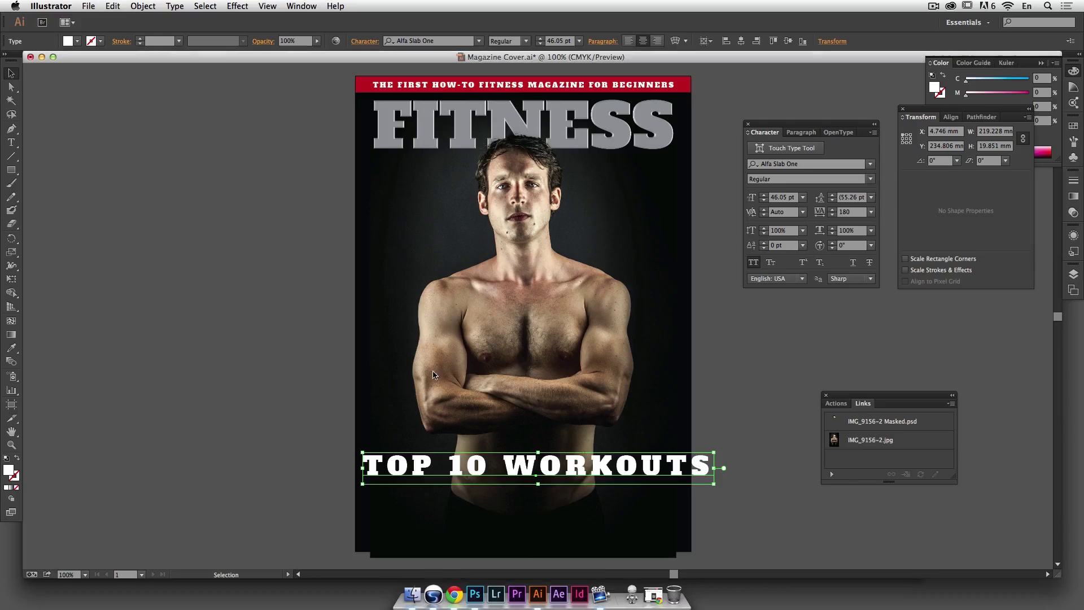
Step: Change the TOP 10 WORKOUTS text to the Open Sans Condensed Bold font and set its tracking to 0
{"action": "left_click", "coordinate": [855, 165]}
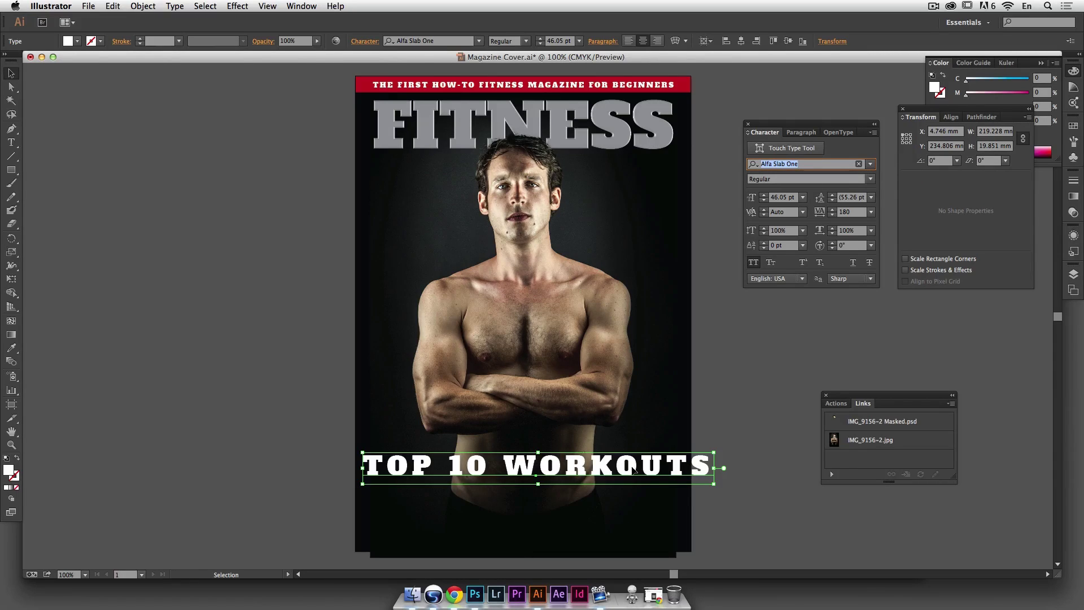
{"action": "type", "text": "open"}
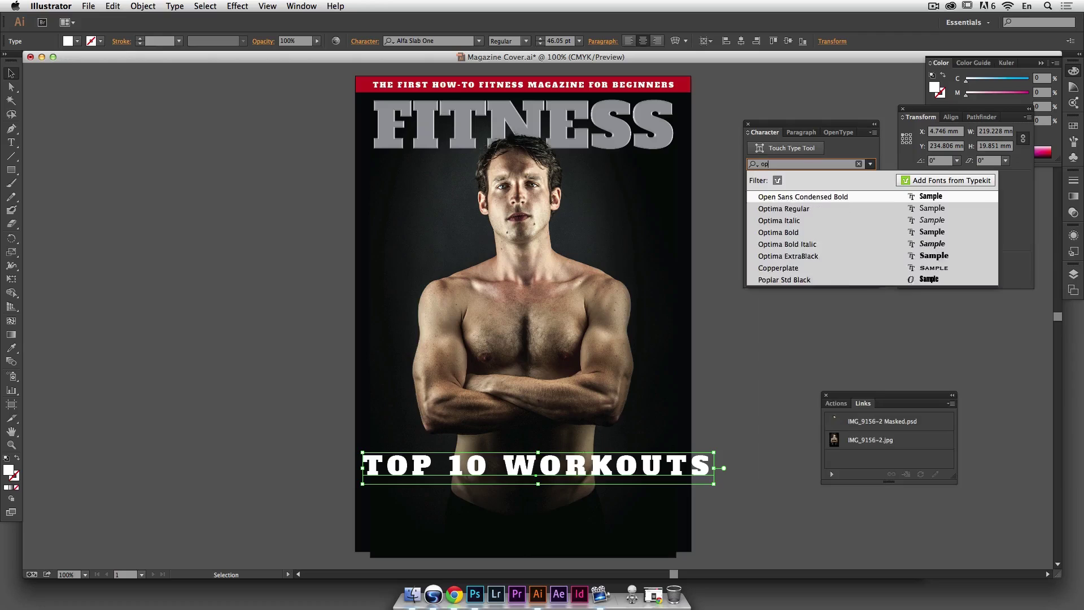
{"action": "left_click", "coordinate": [815, 198]}
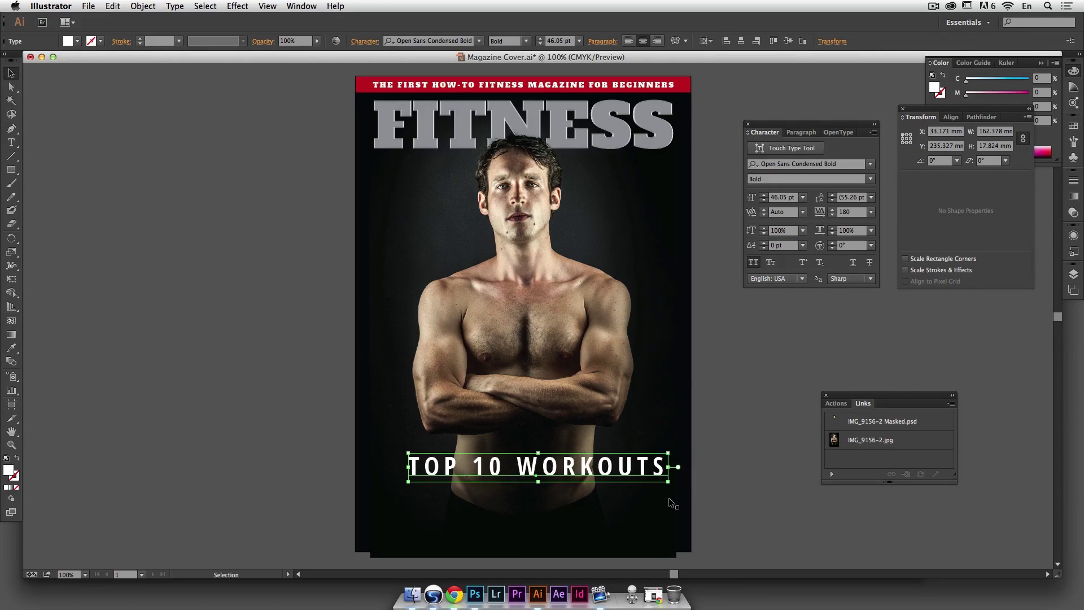
{"action": "left_click", "coordinate": [871, 212]}
{"action": "left_click", "coordinate": [885, 304]}
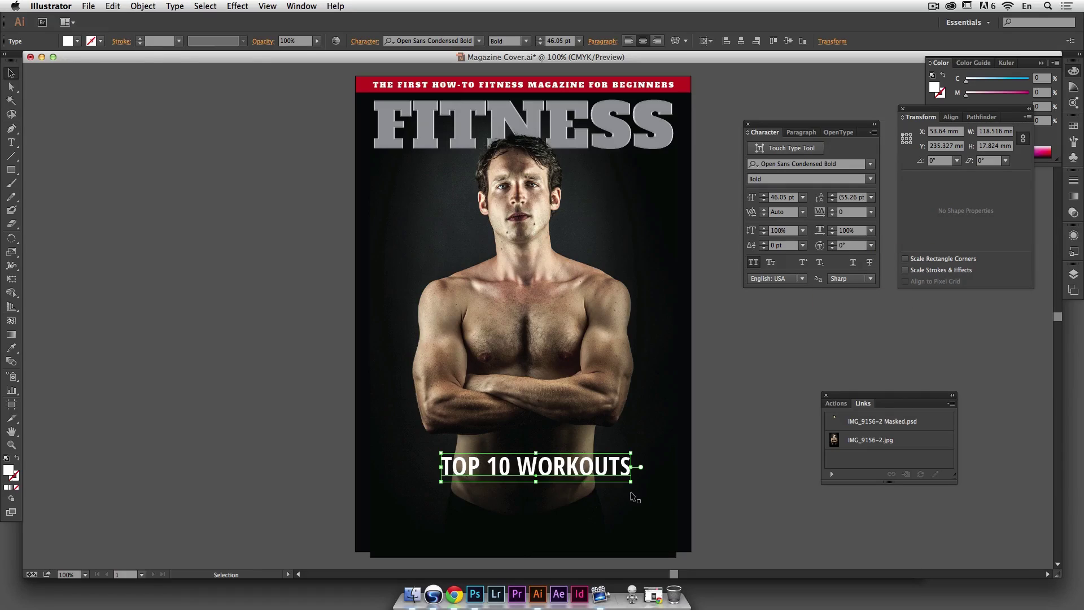
Step: Enlarge the TOP 10 WORKOUTS text to about 74 pt, roughly 190 mm wide, and reposition it centrally on the cover
{"action": "left_click_drag", "start_coordinate": [633, 483], "coordinate": [686, 500]}
{"action": "left_click_drag", "start_coordinate": [550, 479], "coordinate": [537, 475]}
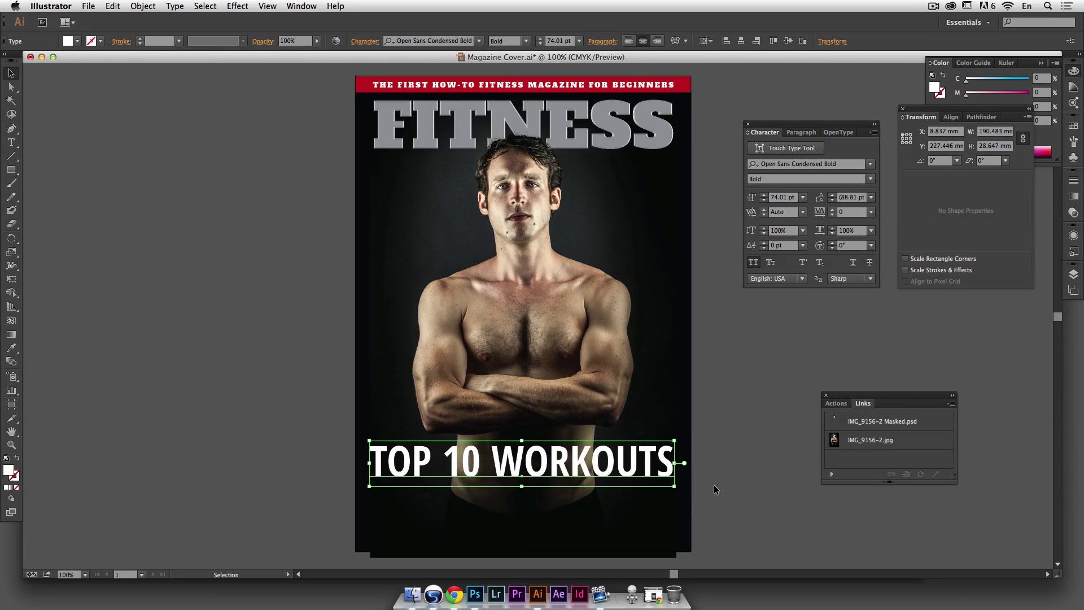
Step: Move the TOP 10 WORKOUTS text off the cover and draw a white rectangle about 246 x 47 mm across the man's waist
{"action": "left_click_drag", "start_coordinate": [637, 469], "coordinate": [221, 458]}
{"action": "left_click", "coordinate": [246, 378]}
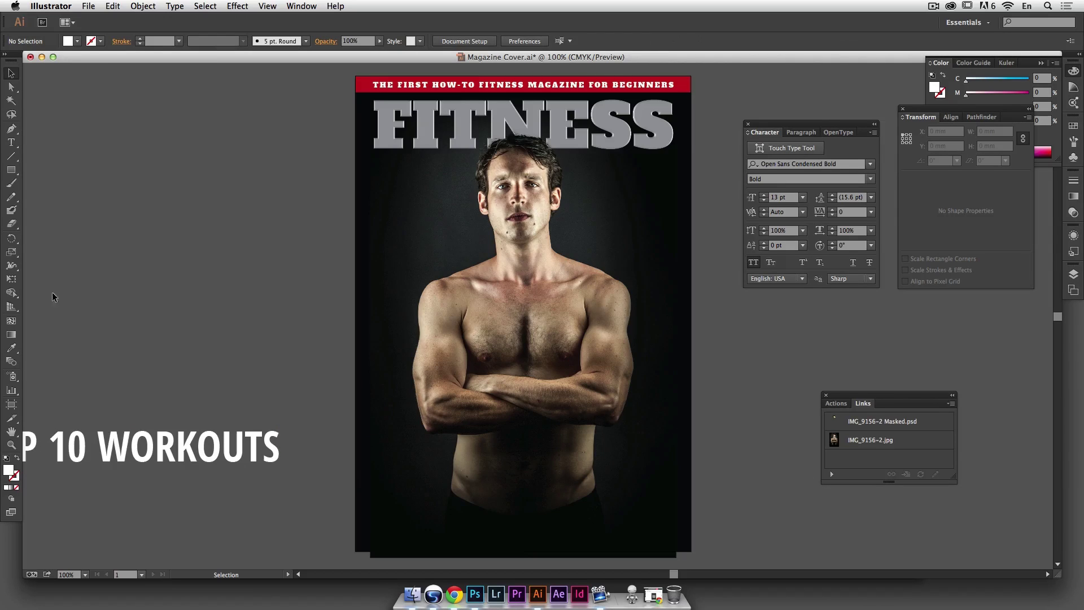
{"action": "left_click", "coordinate": [8, 172]}
{"action": "mouse_move", "coordinate": [359, 416]}
{"action": "left_mouse_down"}
{"action": "mouse_move", "coordinate": [668, 462]}
{"action": "mouse_move", "coordinate": [729, 477]}
{"action": "mouse_move", "coordinate": [731, 488]}
{"action": "left_mouse_up"}
{"action": "left_click", "coordinate": [11, 73]}
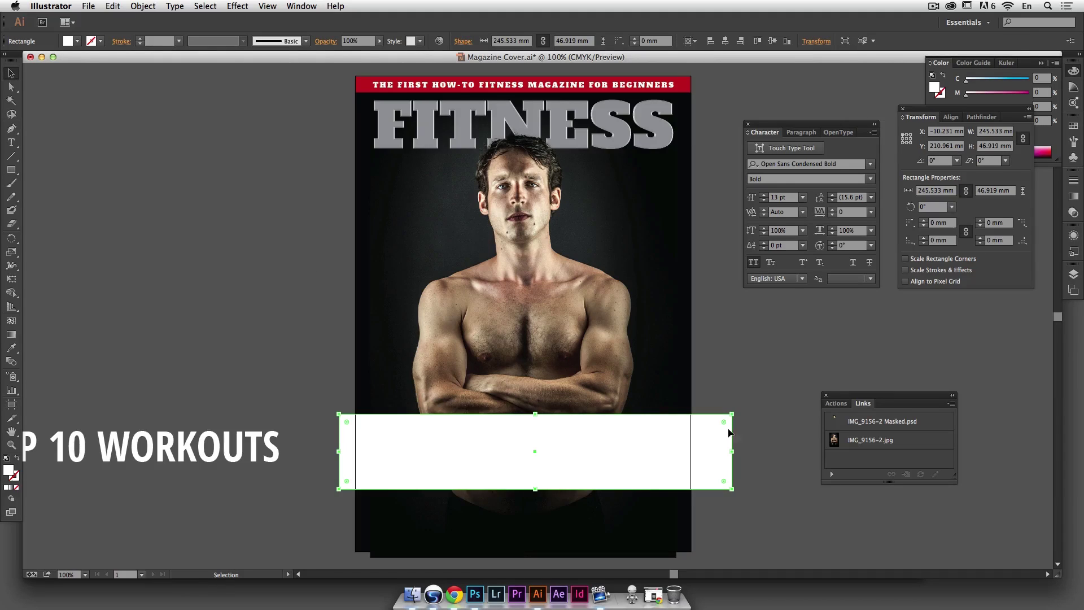
Step: Rotate the white rectangle to about 4.9° and nudge it into place as a slanted banner below the crossed arms
{"action": "left_click_drag", "start_coordinate": [736, 408], "coordinate": [731, 389]}
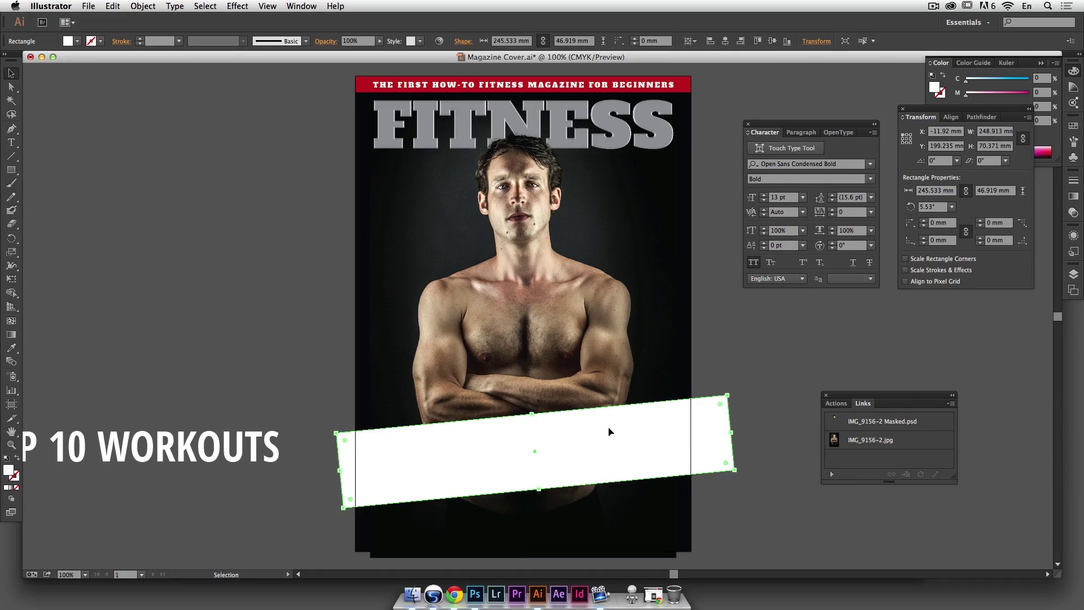
{"action": "mouse_move", "coordinate": [644, 430]}
{"action": "left_mouse_down"}
{"action": "mouse_move", "coordinate": [670, 457]}
{"action": "mouse_move", "coordinate": [645, 467]}
{"action": "mouse_move", "coordinate": [637, 432]}
{"action": "left_mouse_up"}
{"action": "left_click_drag", "start_coordinate": [726, 394], "coordinate": [726, 395]}
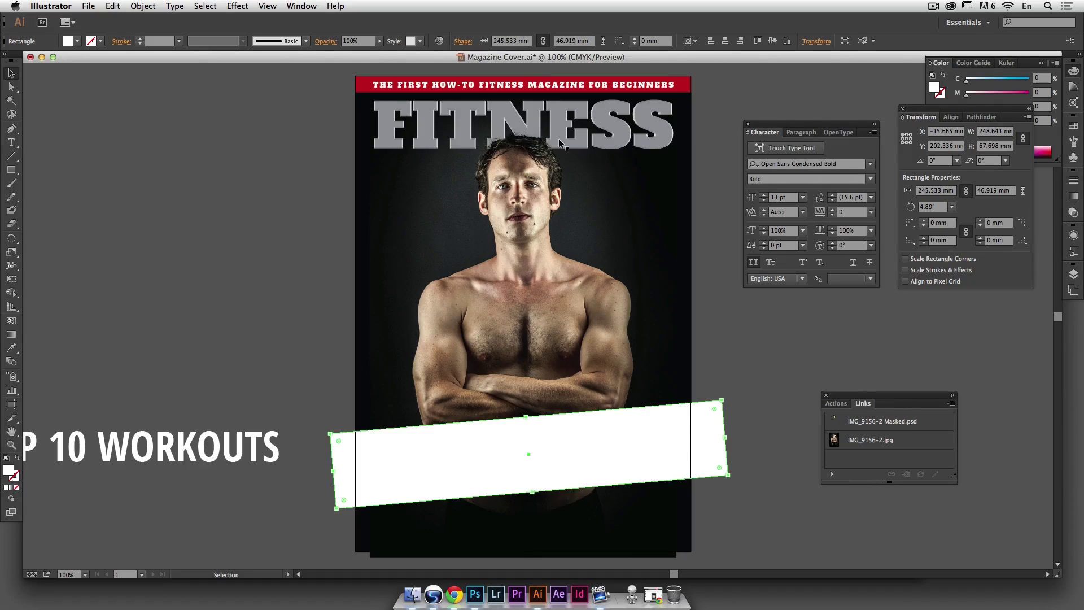
Step: Switch to Photoshop, show the Background layer in the masked photo and make it active with the Quick Selection tool around the arms
{"action": "left_click", "coordinate": [474, 593]}
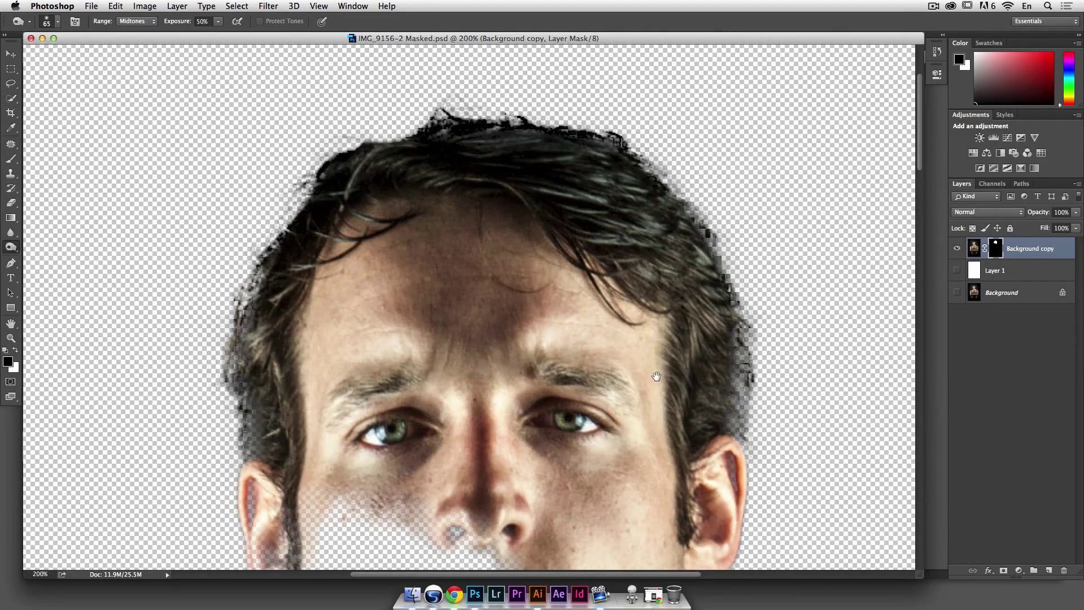
{"action": "left_click_drag", "start_coordinate": [659, 389], "coordinate": [662, 342]}
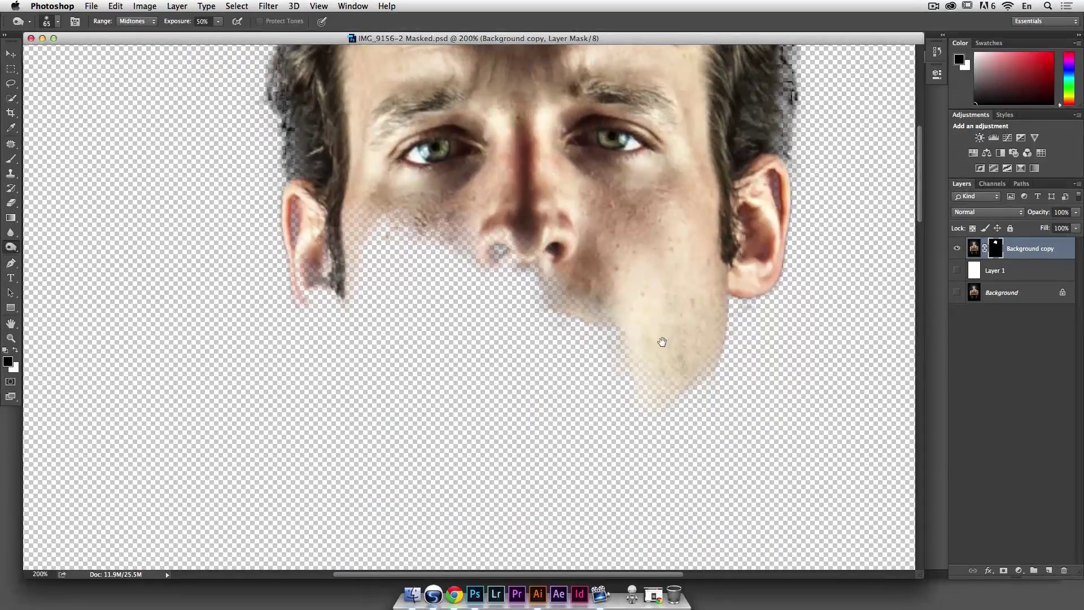
{"action": "left_click", "coordinate": [956, 293]}
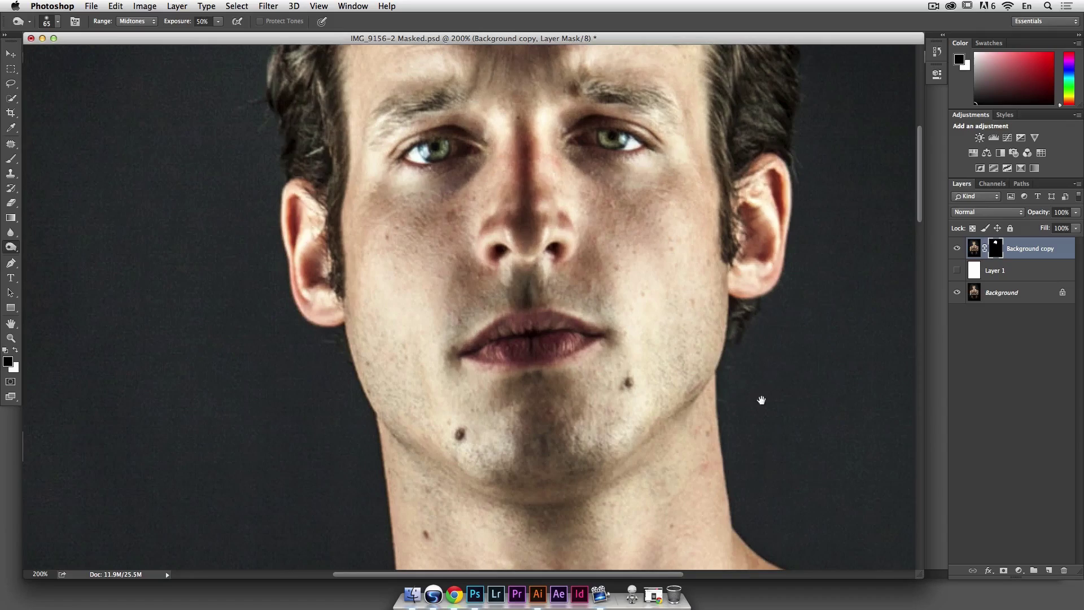
{"action": "left_click_drag", "start_coordinate": [762, 399], "coordinate": [738, 133]}
{"action": "left_click_drag", "start_coordinate": [728, 387], "coordinate": [730, 122]}
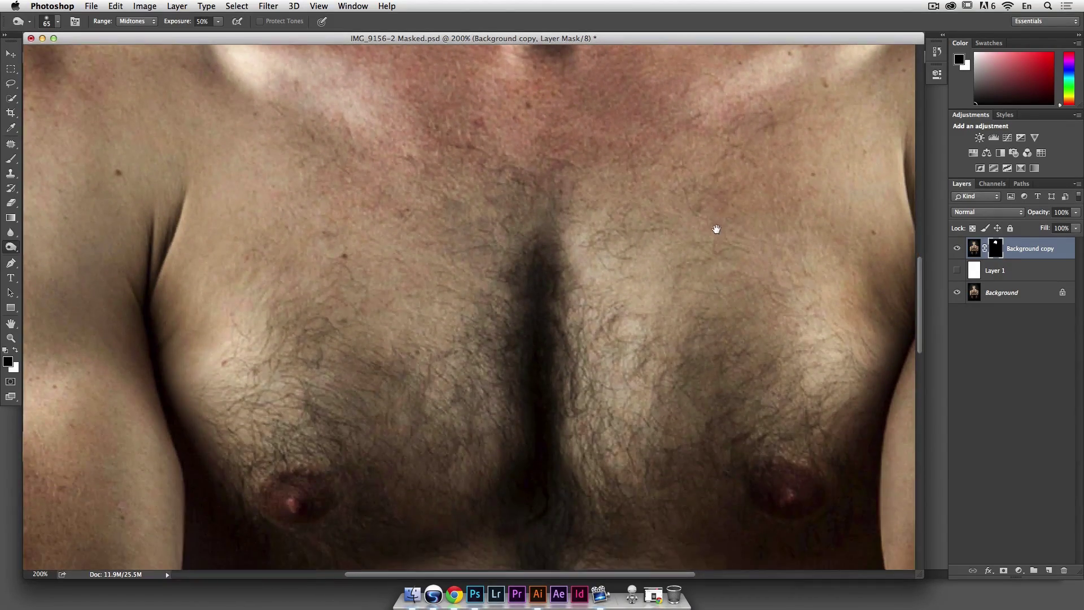
{"action": "key", "text": "super+minus"}
{"action": "left_click_drag", "start_coordinate": [465, 281], "coordinate": [471, 245]}
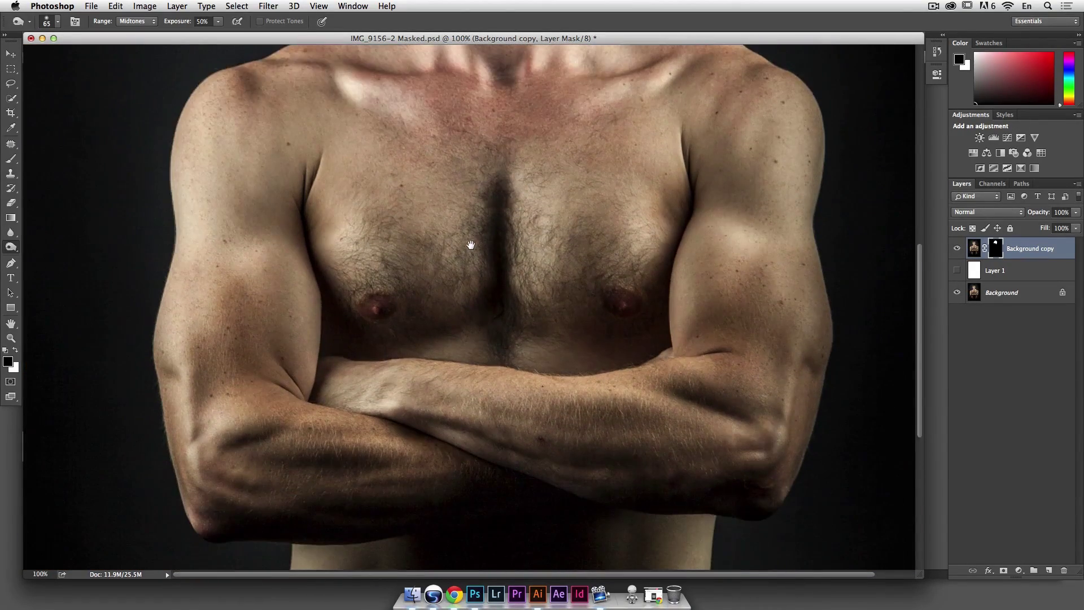
{"action": "mouse_move", "coordinate": [496, 376]}
{"action": "left_mouse_down"}
{"action": "mouse_move", "coordinate": [516, 316]}
{"action": "mouse_move", "coordinate": [532, 302]}
{"action": "left_mouse_up"}
{"action": "left_click", "coordinate": [989, 292]}
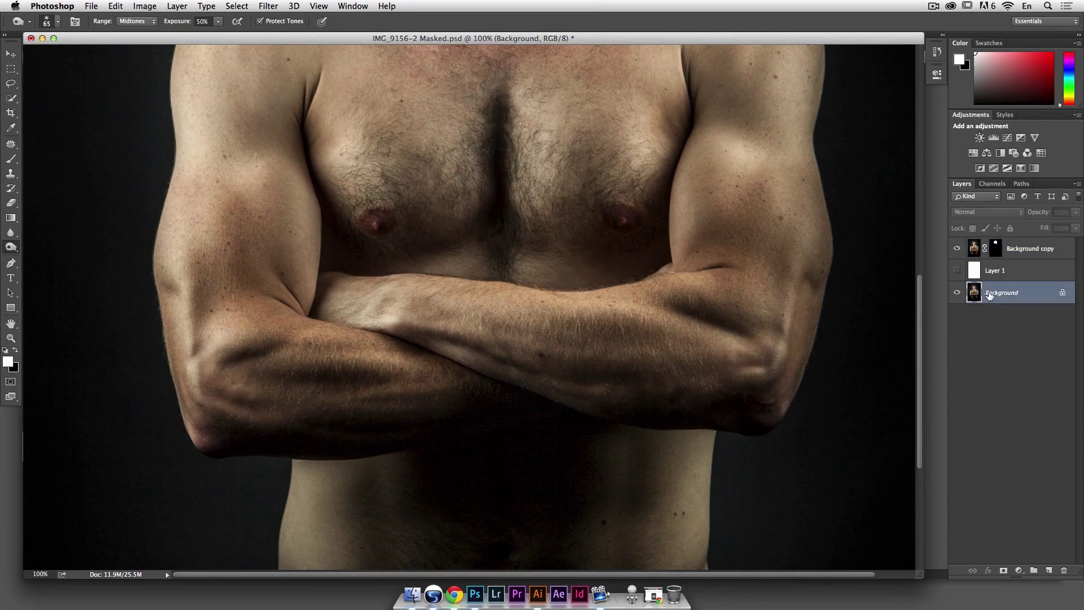
{"action": "left_click", "coordinate": [10, 100]}
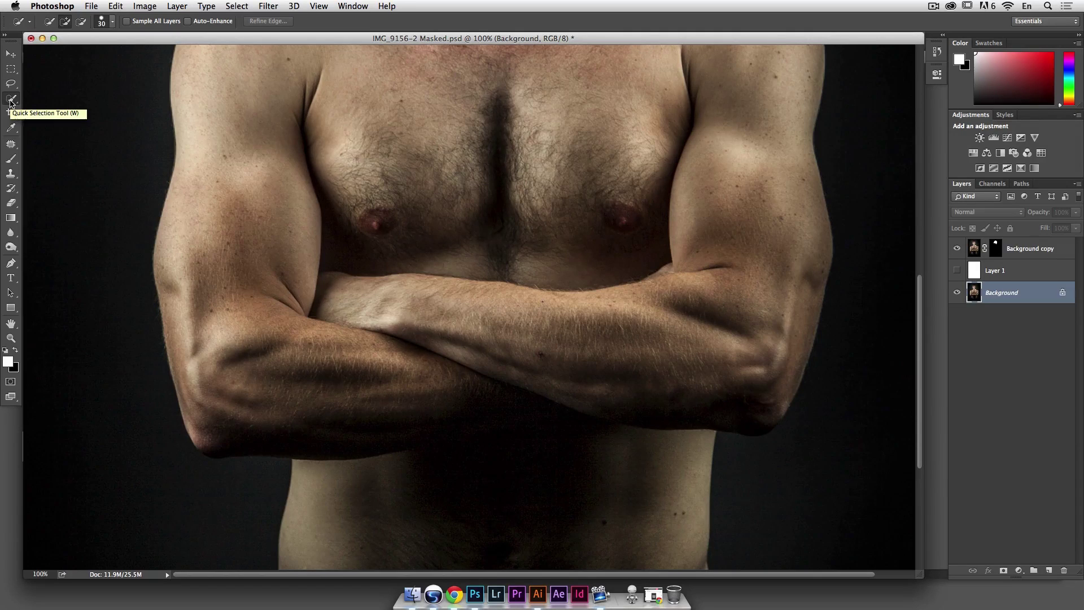
{"action": "mouse_move", "coordinate": [190, 282]}
{"action": "left_mouse_down"}
{"action": "mouse_move", "coordinate": [174, 319]}
{"action": "mouse_move", "coordinate": [184, 362]}
{"action": "mouse_move", "coordinate": [202, 422]}
{"action": "mouse_move", "coordinate": [221, 431]}
{"action": "mouse_move", "coordinate": [373, 427]}
{"action": "mouse_move", "coordinate": [482, 407]}
{"action": "mouse_move", "coordinate": [208, 293]}
{"action": "mouse_move", "coordinate": [204, 263]}
{"action": "left_mouse_up"}
{"action": "mouse_move", "coordinate": [450, 418]}
{"action": "left_mouse_down"}
{"action": "mouse_move", "coordinate": [609, 398]}
{"action": "mouse_move", "coordinate": [486, 416]}
{"action": "mouse_move", "coordinate": [682, 406]}
{"action": "mouse_move", "coordinate": [626, 443]}
{"action": "mouse_move", "coordinate": [578, 448]}
{"action": "mouse_move", "coordinate": [607, 441]}
{"action": "mouse_move", "coordinate": [588, 448]}
{"action": "mouse_move", "coordinate": [636, 411]}
{"action": "left_mouse_up"}
{"action": "key", "text": "alt"}
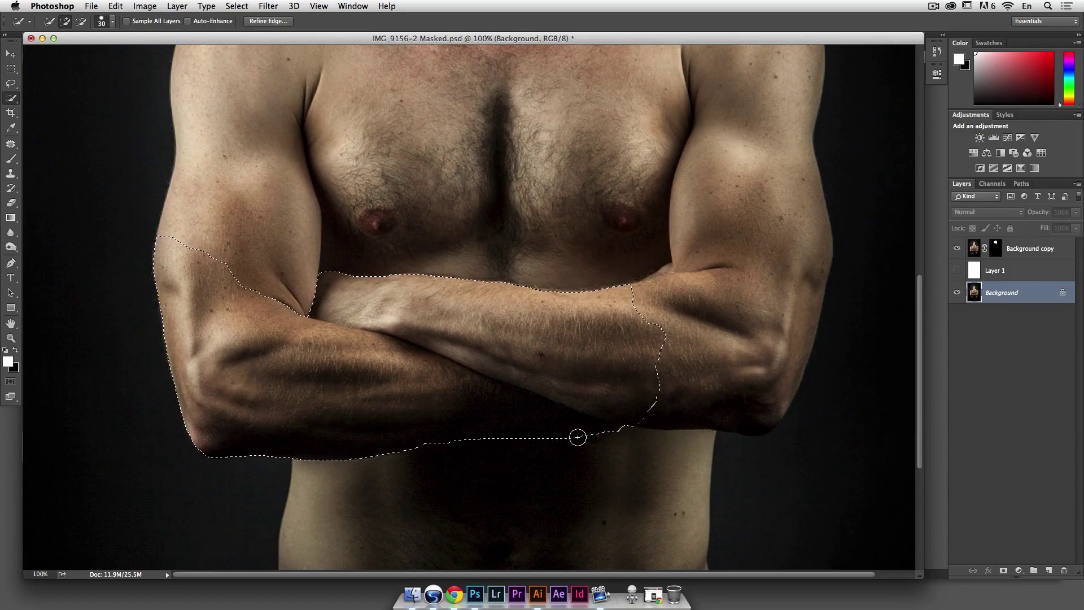
{"action": "key", "text": "super+d"}
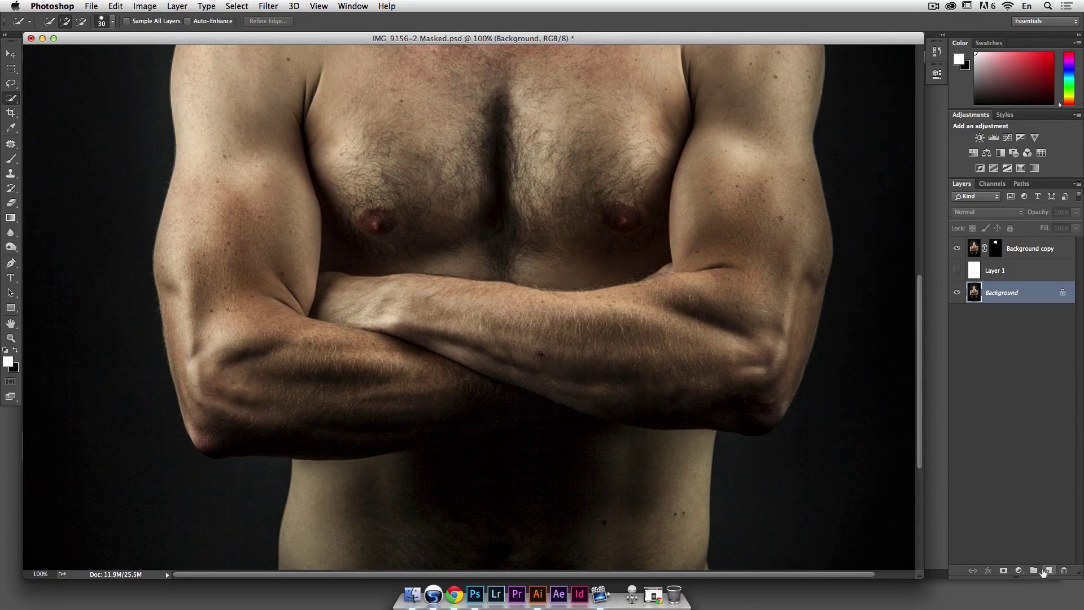
Step: Try a Curves adjustment layer above the Background to brighten the dark arm edges strongly, and delete it
{"action": "left_click", "coordinate": [1019, 571]}
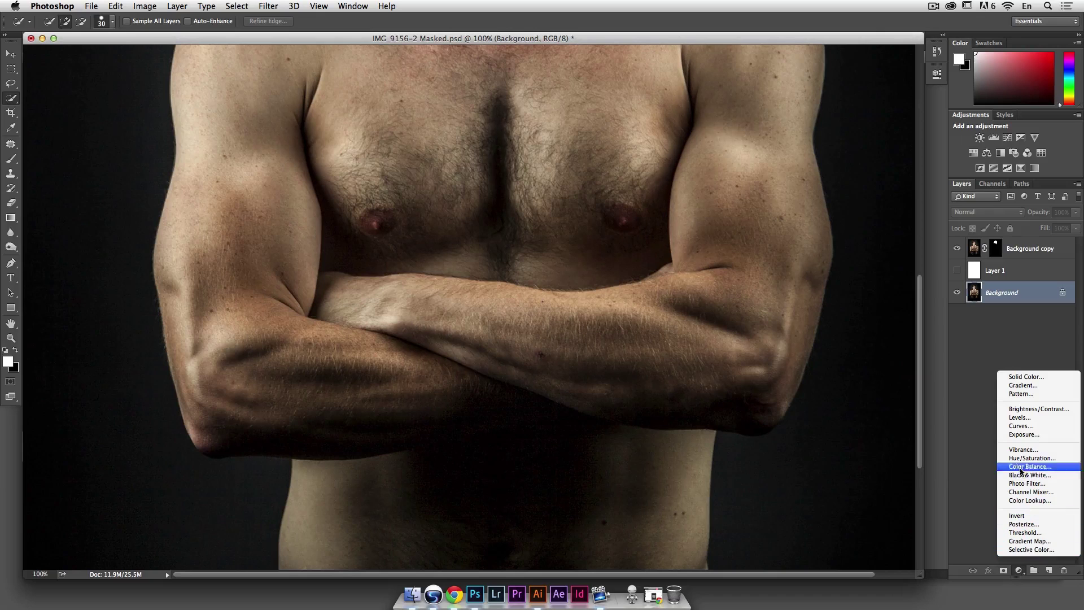
{"action": "left_click", "coordinate": [1029, 426]}
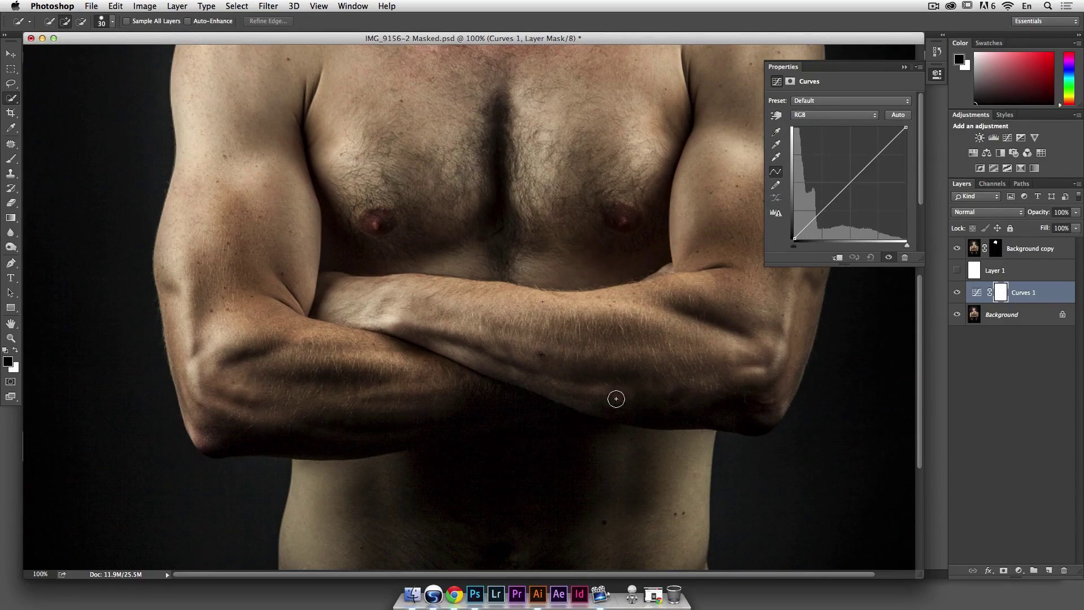
{"action": "left_click_drag", "start_coordinate": [851, 185], "coordinate": [832, 154]}
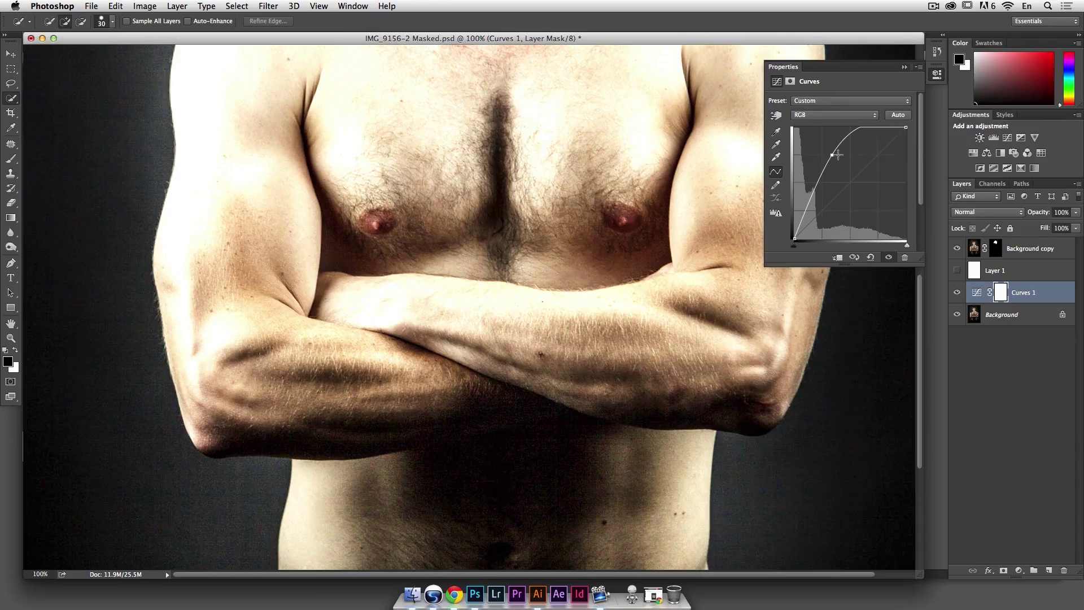
{"action": "left_click_drag", "start_coordinate": [838, 154], "coordinate": [1010, 244]}
{"action": "left_click_drag", "start_coordinate": [907, 130], "coordinate": [811, 122]}
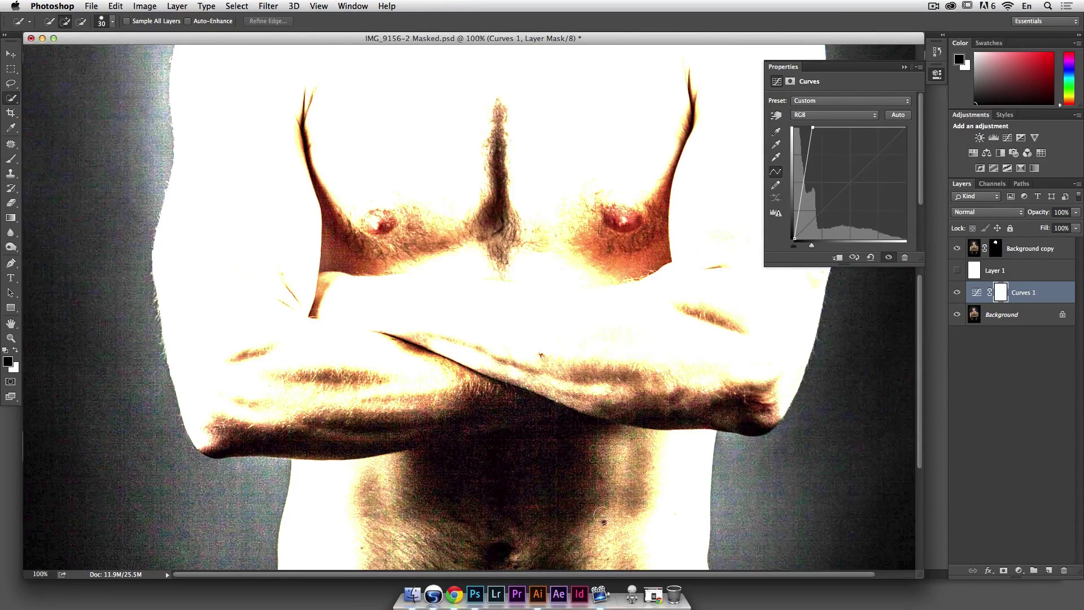
{"action": "left_click_drag", "start_coordinate": [1038, 299], "coordinate": [1063, 570]}
{"action": "key", "text": "x"}
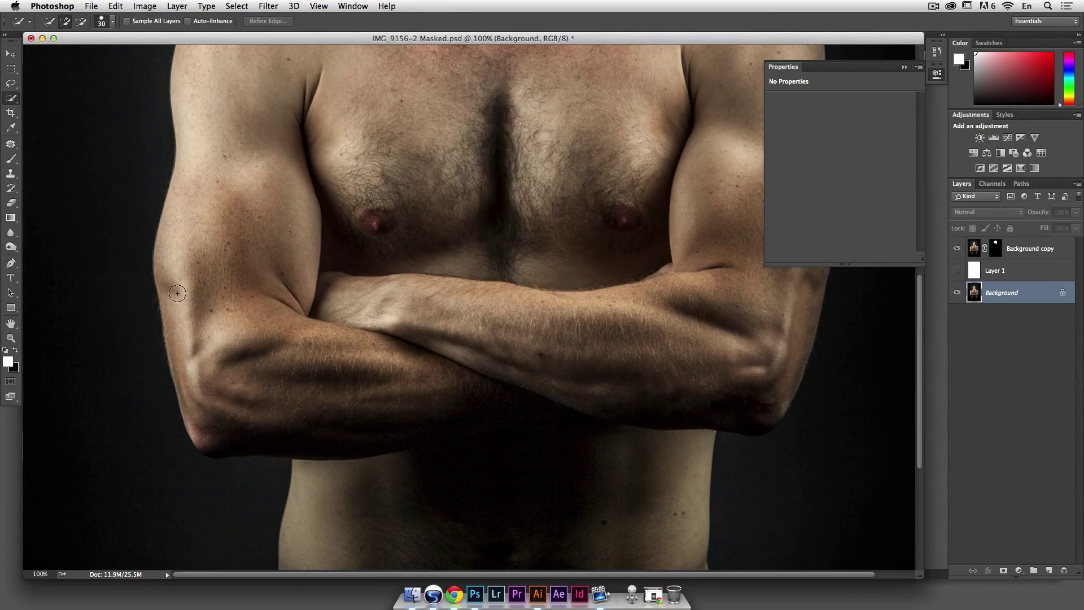
Step: Select both crossed arms on the Background layer with Quick Selection, from the elbows up to the upper arms
{"action": "mouse_move", "coordinate": [181, 295]}
{"action": "left_mouse_down"}
{"action": "mouse_move", "coordinate": [200, 416]}
{"action": "mouse_move", "coordinate": [224, 433]}
{"action": "mouse_move", "coordinate": [382, 425]}
{"action": "mouse_move", "coordinate": [600, 387]}
{"action": "mouse_move", "coordinate": [766, 393]}
{"action": "left_mouse_up"}
{"action": "left_click_drag", "start_coordinate": [778, 320], "coordinate": [813, 285]}
{"action": "left_click", "coordinate": [937, 74]}
{"action": "mouse_move", "coordinate": [815, 322]}
{"action": "left_mouse_down"}
{"action": "mouse_move", "coordinate": [813, 279]}
{"action": "mouse_move", "coordinate": [745, 229]}
{"action": "mouse_move", "coordinate": [682, 288]}
{"action": "mouse_move", "coordinate": [570, 329]}
{"action": "mouse_move", "coordinate": [299, 313]}
{"action": "mouse_move", "coordinate": [222, 289]}
{"action": "mouse_move", "coordinate": [314, 314]}
{"action": "mouse_move", "coordinate": [265, 226]}
{"action": "left_mouse_up"}
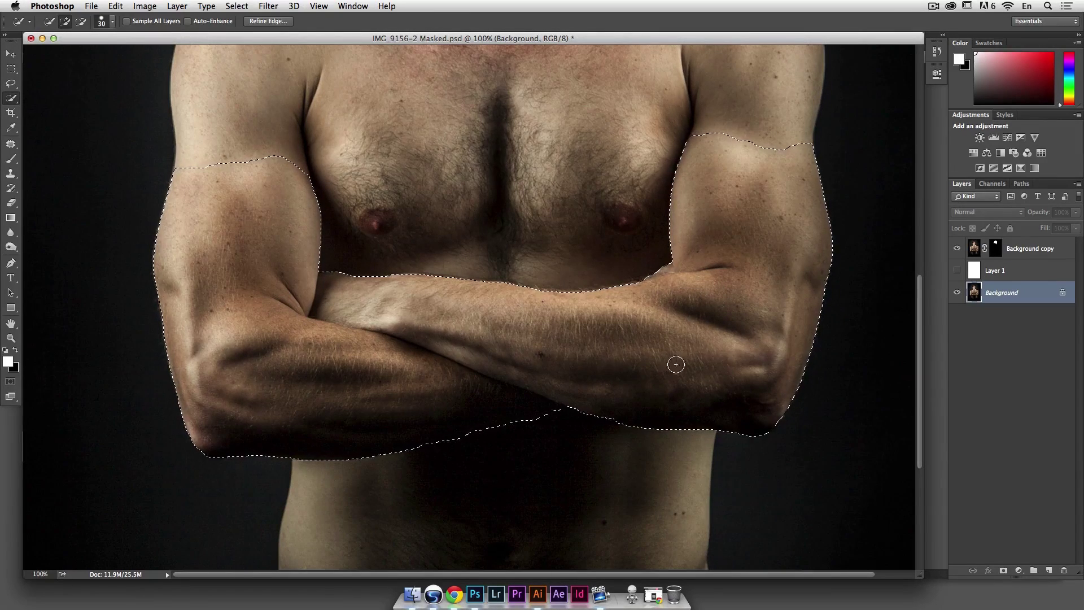
Step: Start Refine Edge on the arm selection with Radius 4.1 px, Smooth 38 and Contrast 23%, leaving Smart Radius off
{"action": "left_click", "coordinate": [267, 21]}
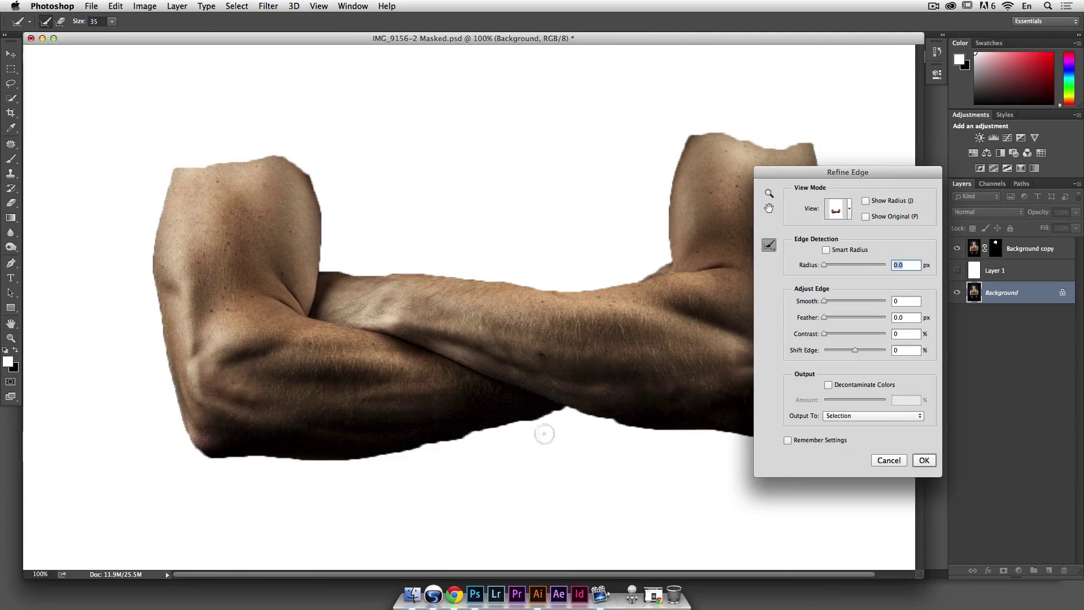
{"action": "left_click_drag", "start_coordinate": [882, 172], "coordinate": [957, 179]}
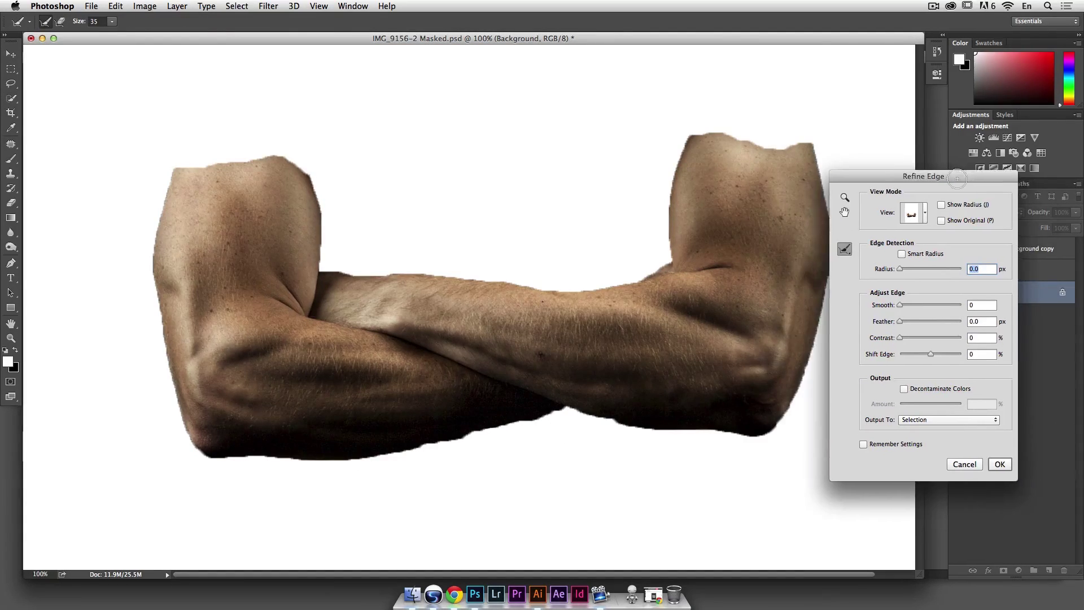
{"action": "left_click_drag", "start_coordinate": [900, 304], "coordinate": [923, 305]}
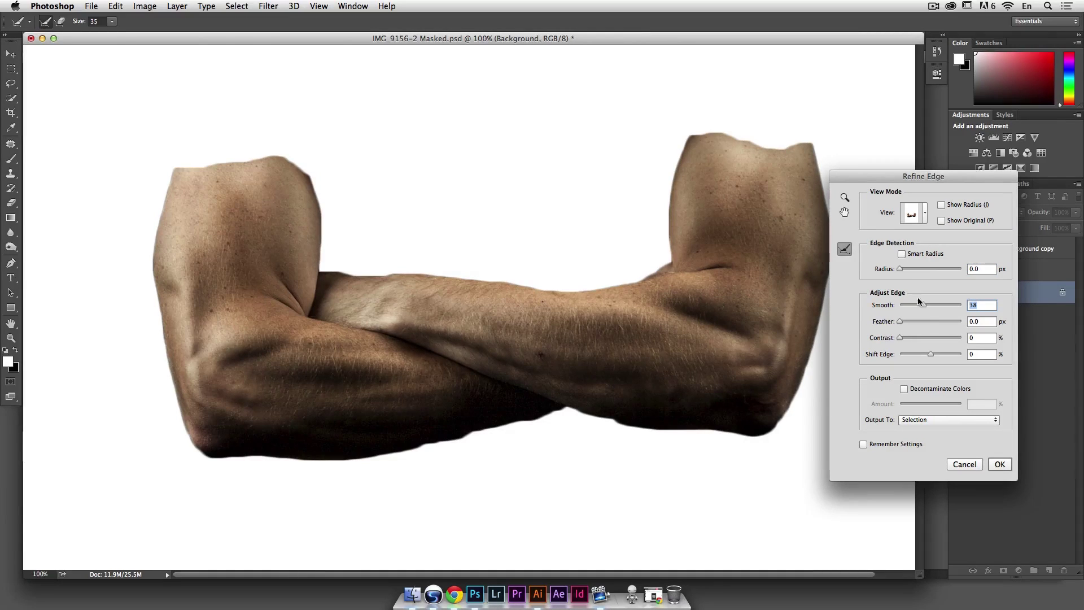
{"action": "left_click", "coordinate": [919, 268]}
{"action": "left_click_drag", "start_coordinate": [919, 269], "coordinate": [915, 269]}
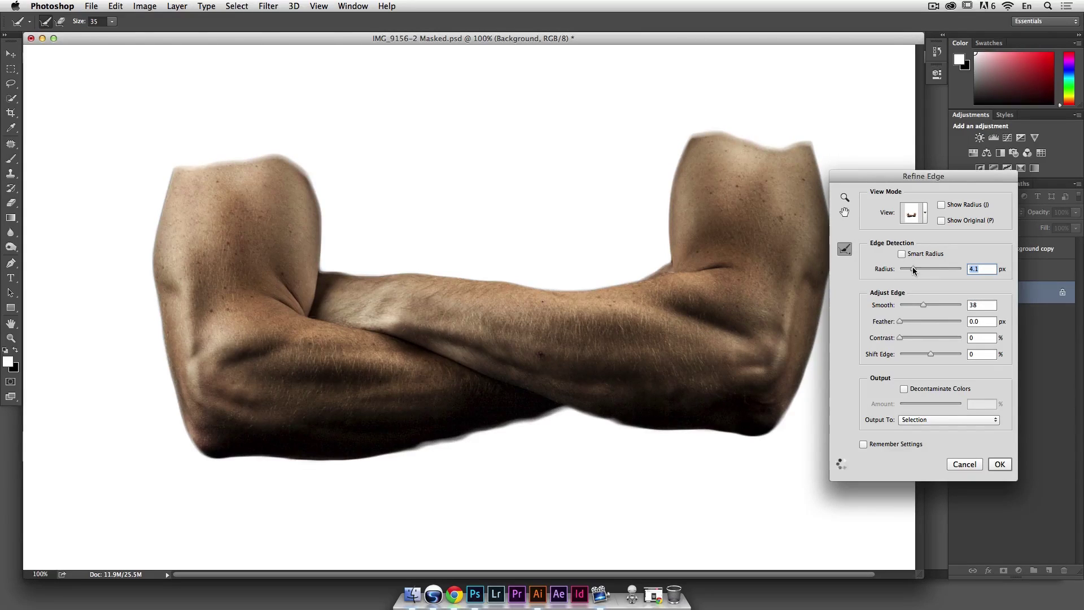
{"action": "left_click", "coordinate": [902, 254]}
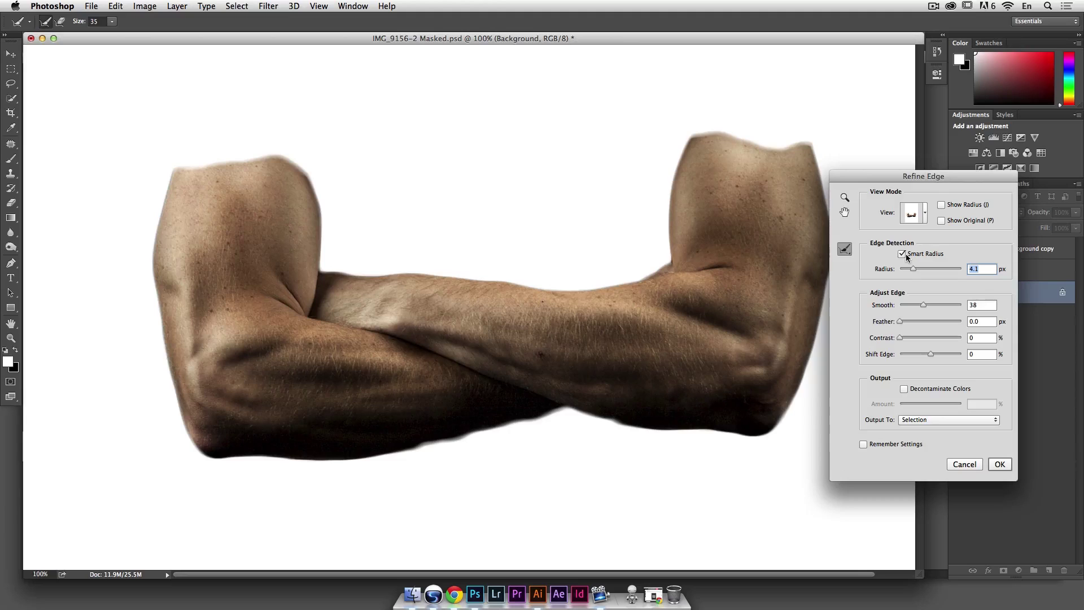
{"action": "left_click", "coordinate": [903, 254]}
{"action": "left_click", "coordinate": [913, 337]}
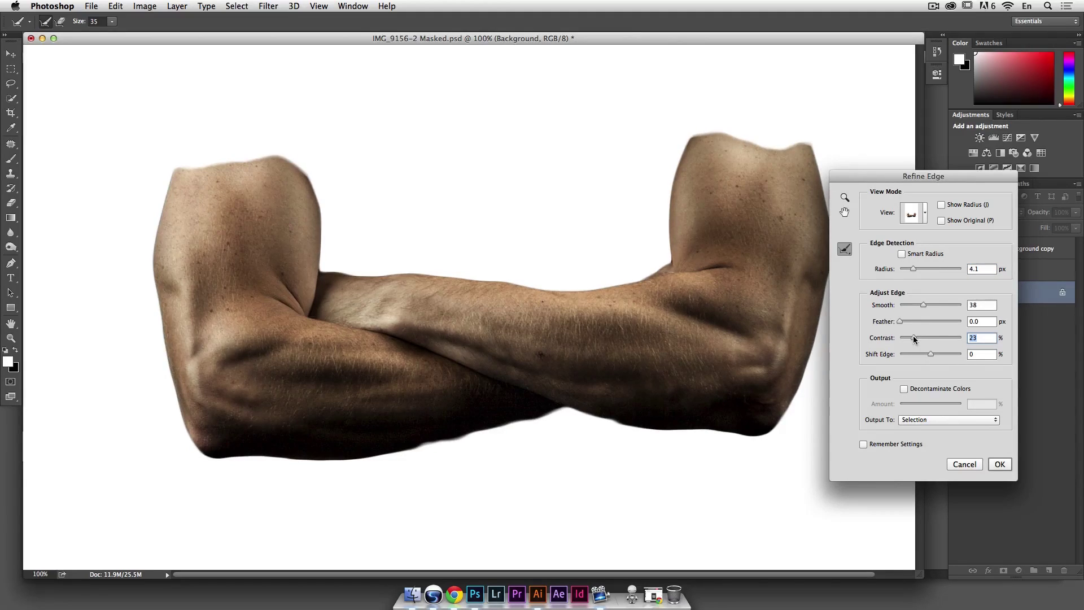
Step: Fine-tune the selection edge to Radius 1.7 px, Smooth 86, Contrast 13% and Shift Edge -16%, and apply the refinement
{"action": "left_click_drag", "start_coordinate": [925, 305], "coordinate": [934, 303]}
{"action": "left_click_drag", "start_coordinate": [927, 353], "coordinate": [924, 351]}
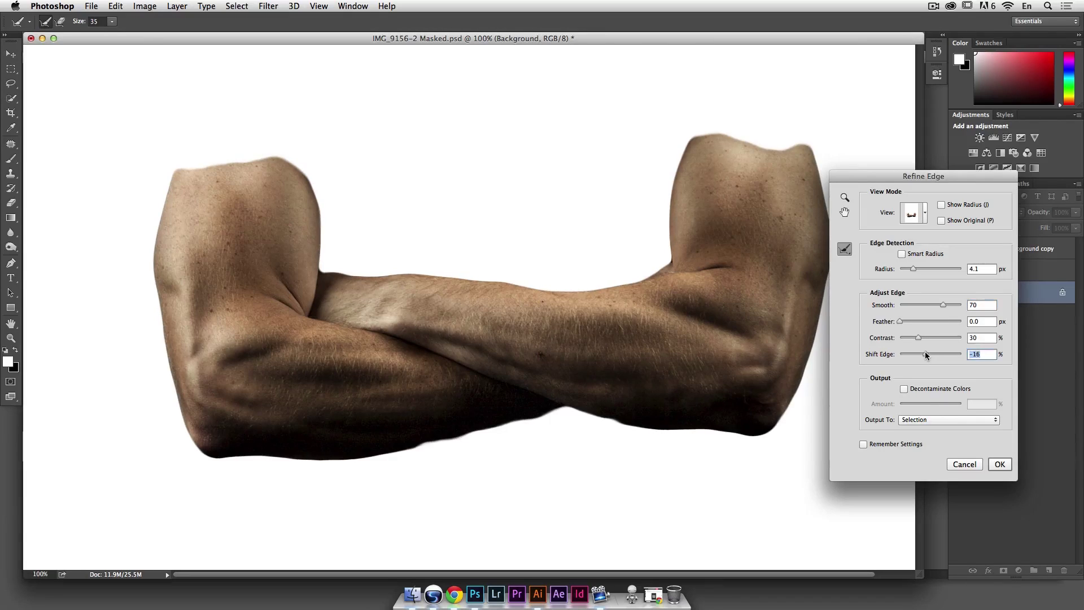
{"action": "left_click", "coordinate": [936, 337]}
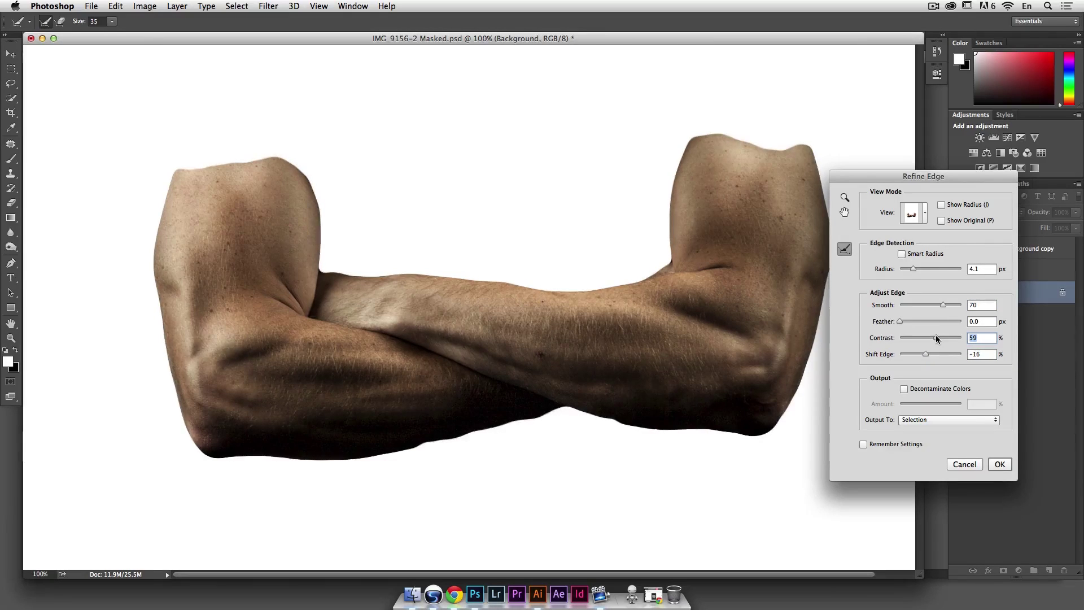
{"action": "left_click_drag", "start_coordinate": [949, 302], "coordinate": [930, 337]}
{"action": "left_click", "coordinate": [909, 270]}
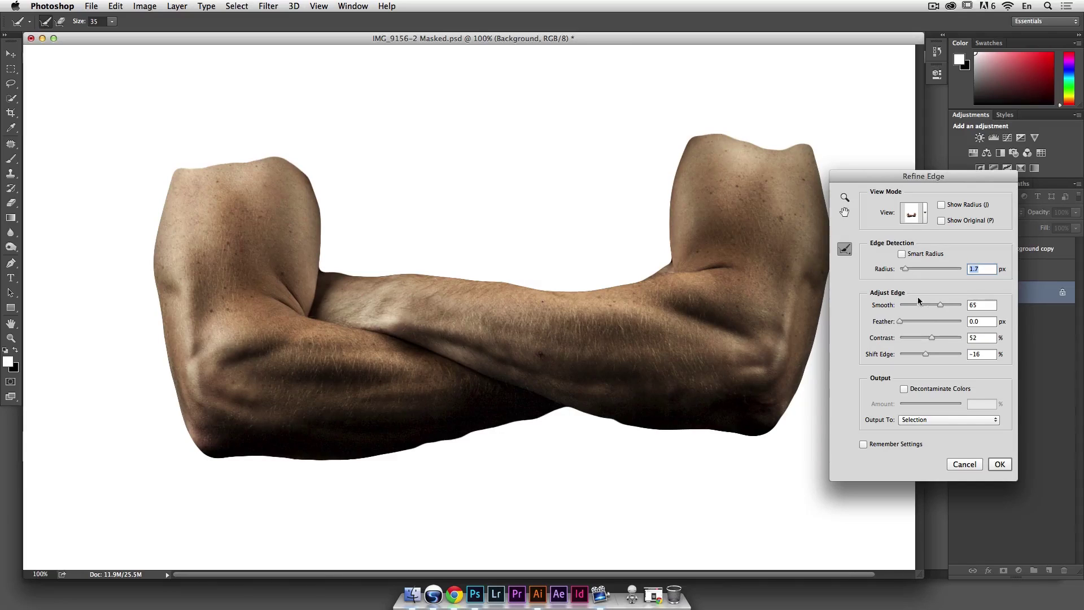
{"action": "left_click_drag", "start_coordinate": [943, 302], "coordinate": [952, 302]}
{"action": "left_click_drag", "start_coordinate": [932, 338], "coordinate": [907, 337]}
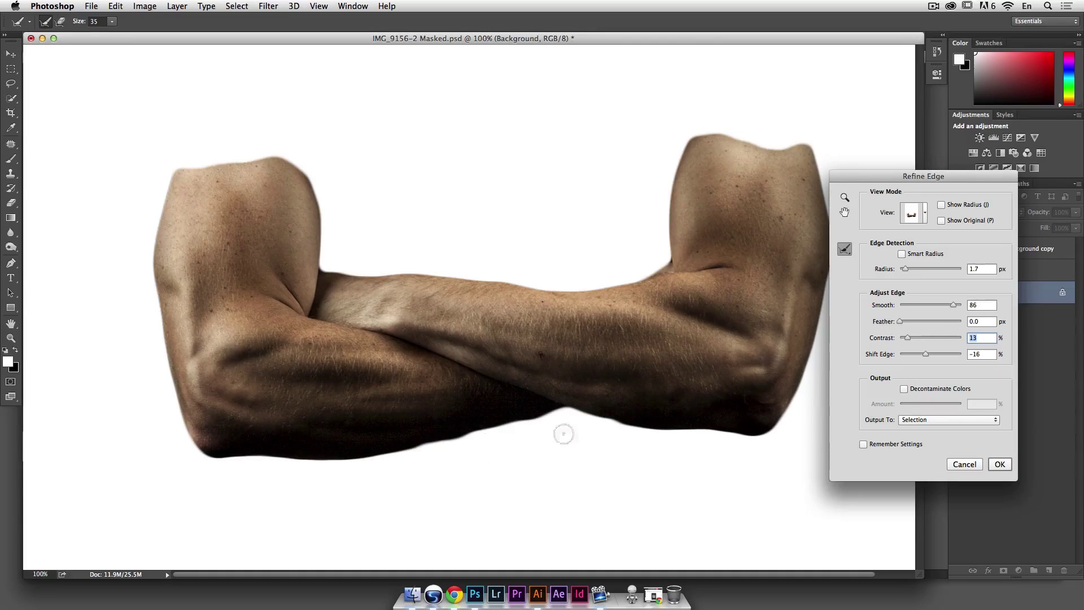
{"action": "left_click", "coordinate": [999, 464]}
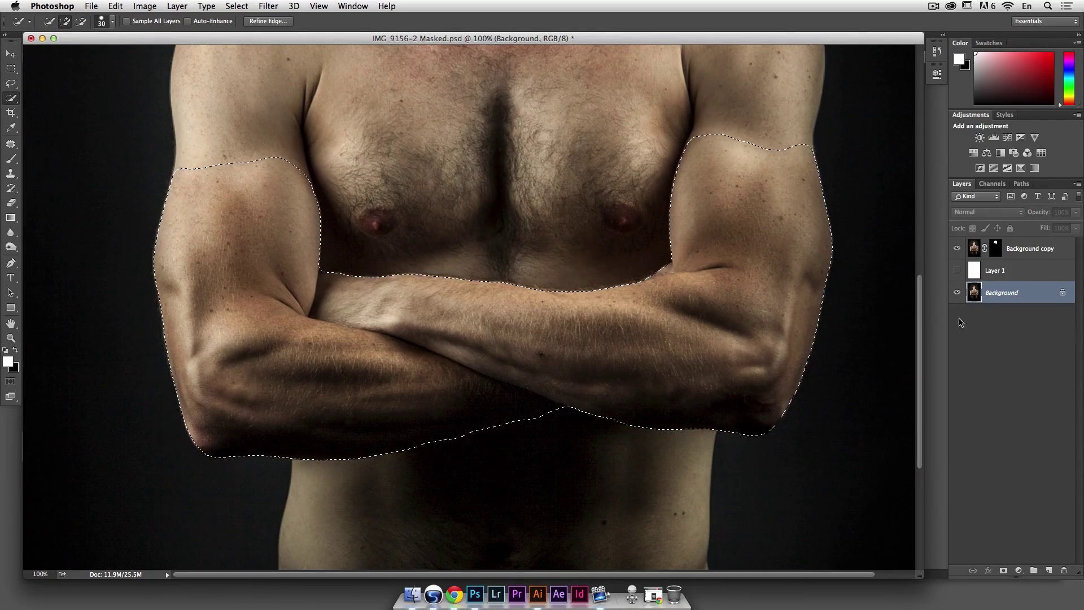
Step: Hide the Background layer and fill the arm selection with white on the Background copy's layer mask
{"action": "left_click", "coordinate": [956, 292]}
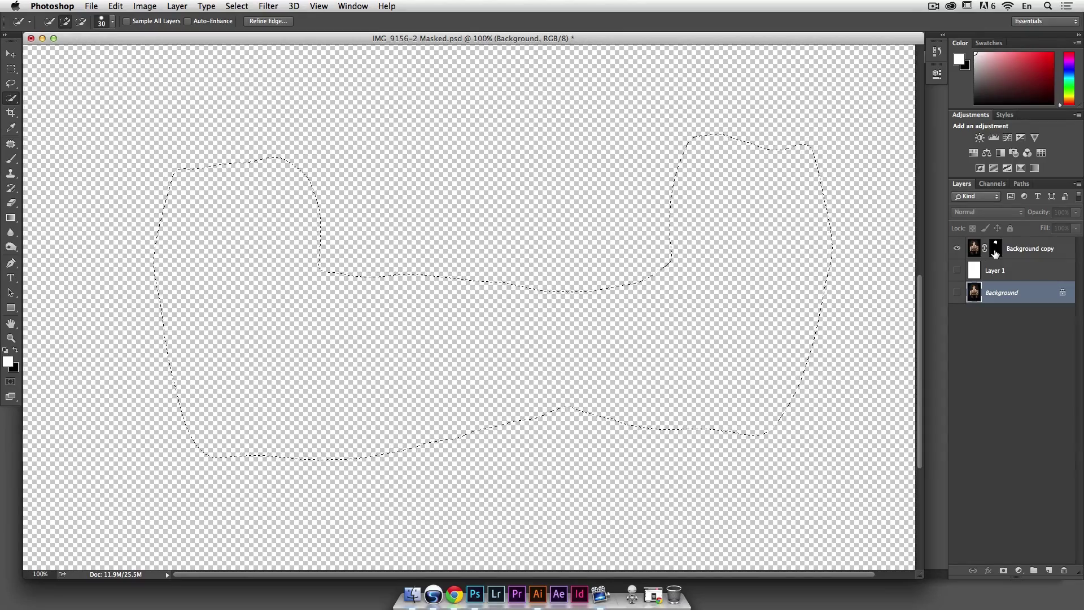
{"action": "left_click", "coordinate": [996, 248]}
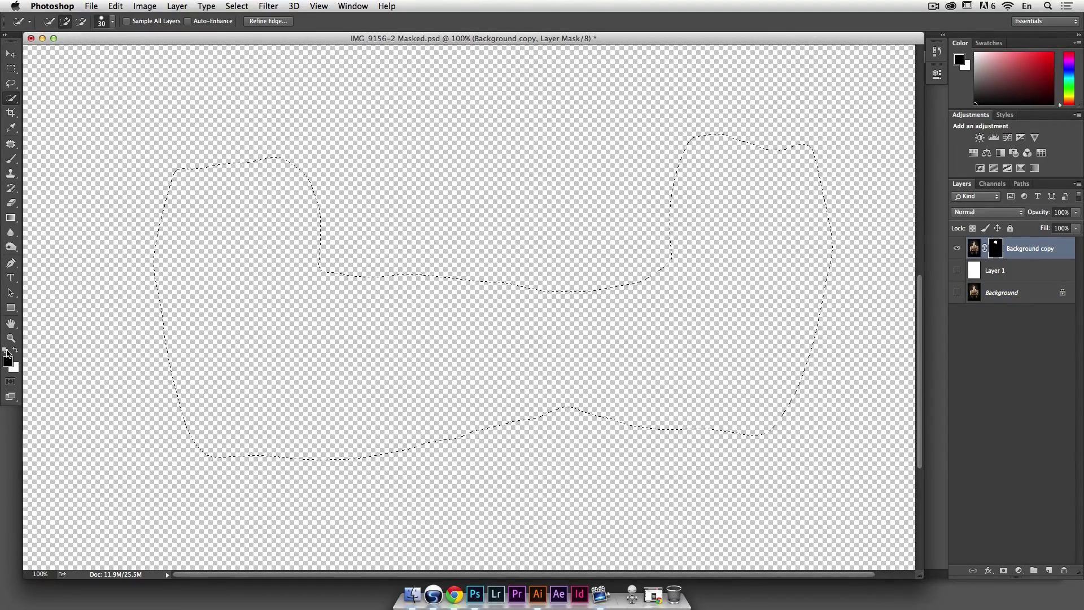
{"action": "key", "text": "x"}
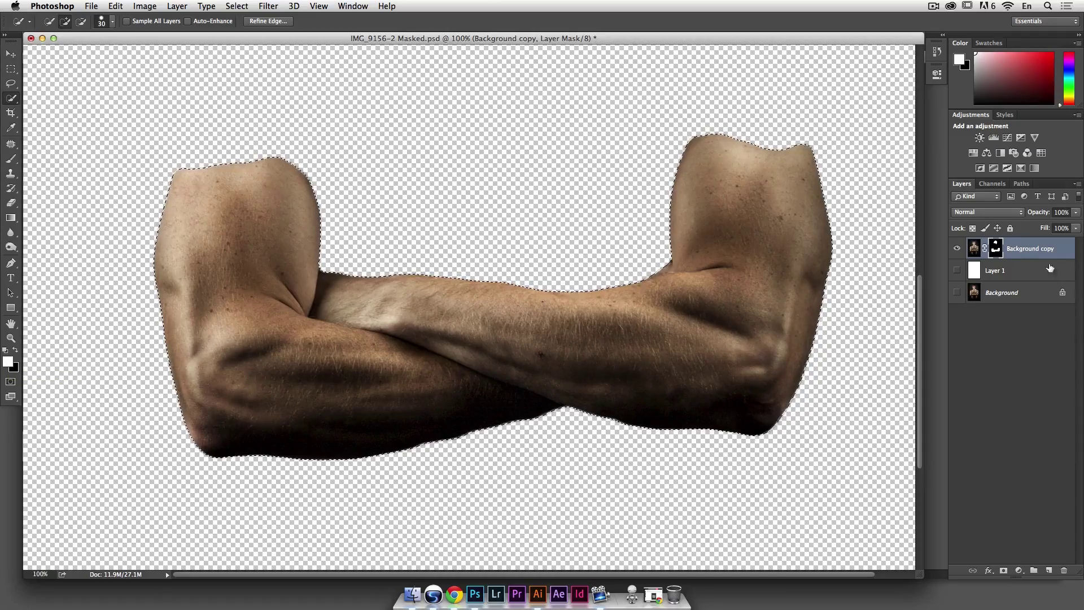
{"action": "left_click", "coordinate": [116, 6]}
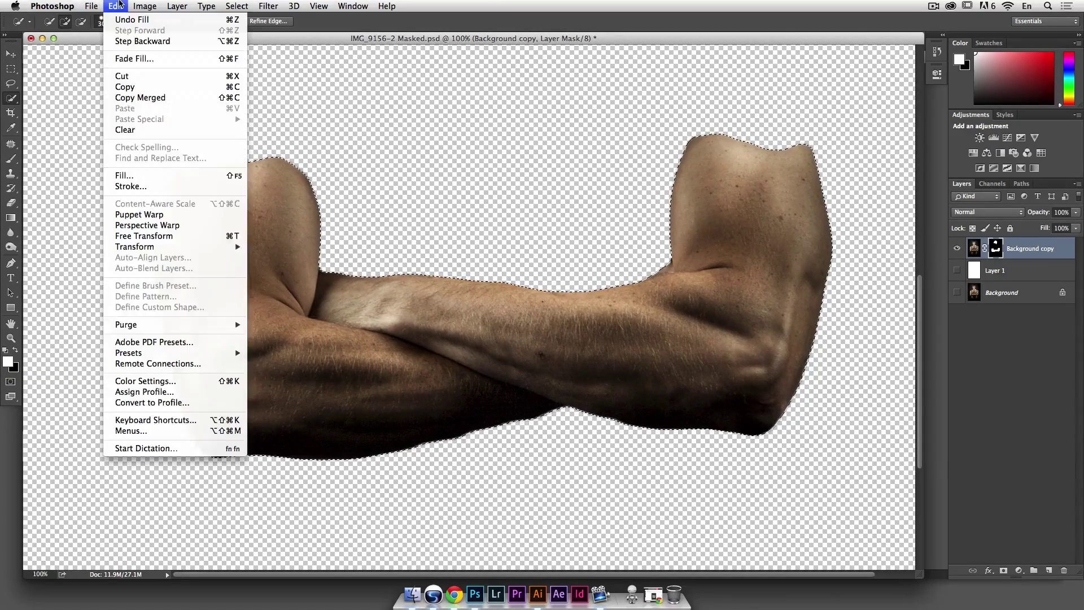
{"action": "left_click", "coordinate": [134, 177]}
{"action": "left_click", "coordinate": [549, 233]}
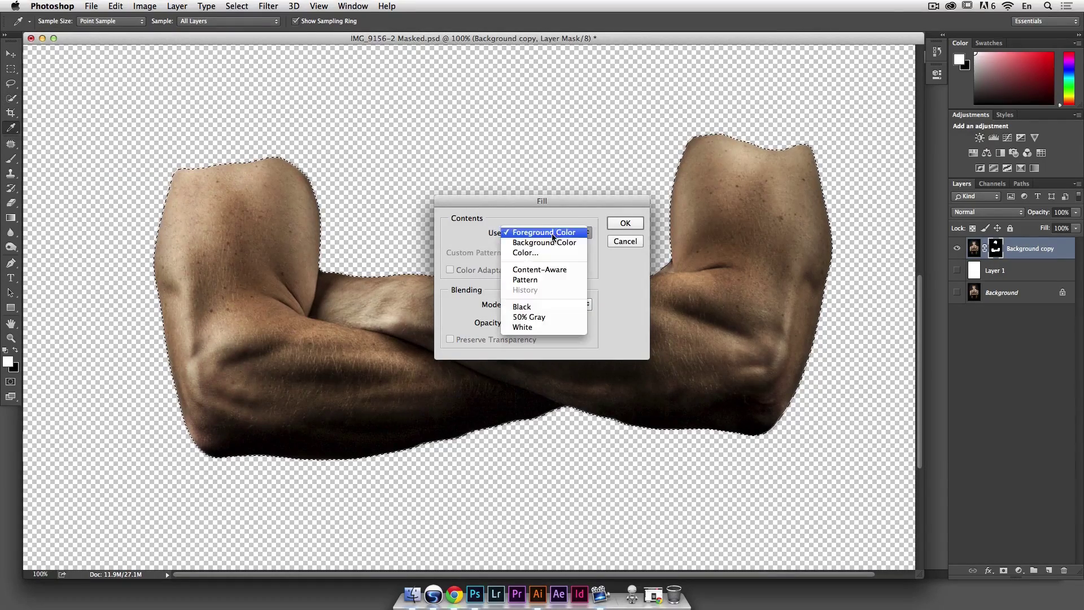
{"action": "left_click", "coordinate": [627, 239]}
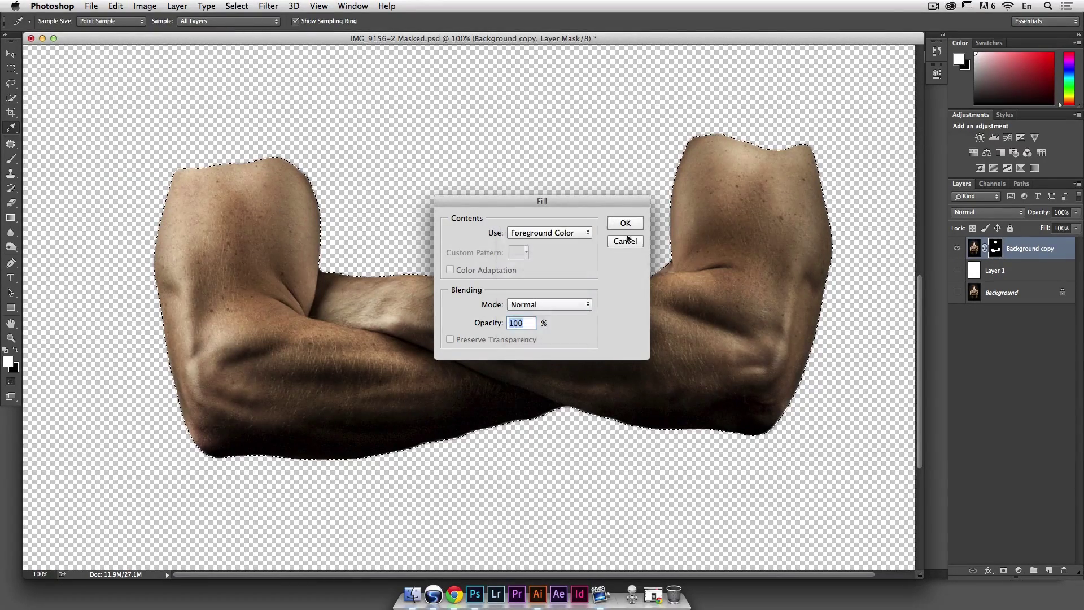
{"action": "left_click", "coordinate": [625, 241]}
Step: Clear the arm selection and save the masked image in Photoshop format over the existing IMG_9156-2 Masked.psd, embedding the color profile
{"action": "key", "text": "w"}
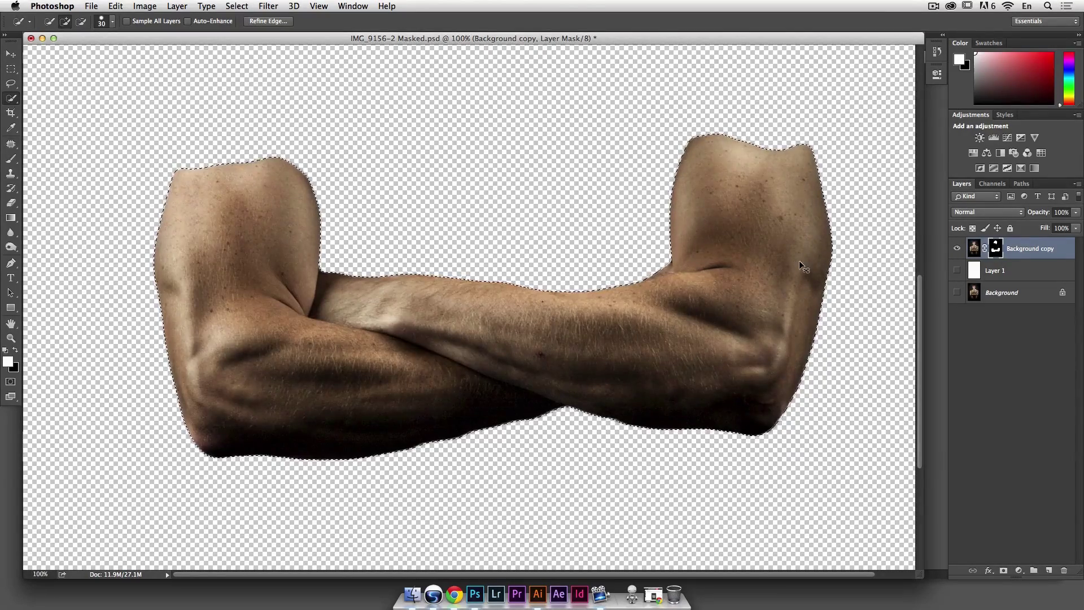
{"action": "key", "text": "super+minus"}
{"action": "key", "text": "super+minus"}
{"action": "left_click_drag", "start_coordinate": [363, 172], "coordinate": [352, 312]}
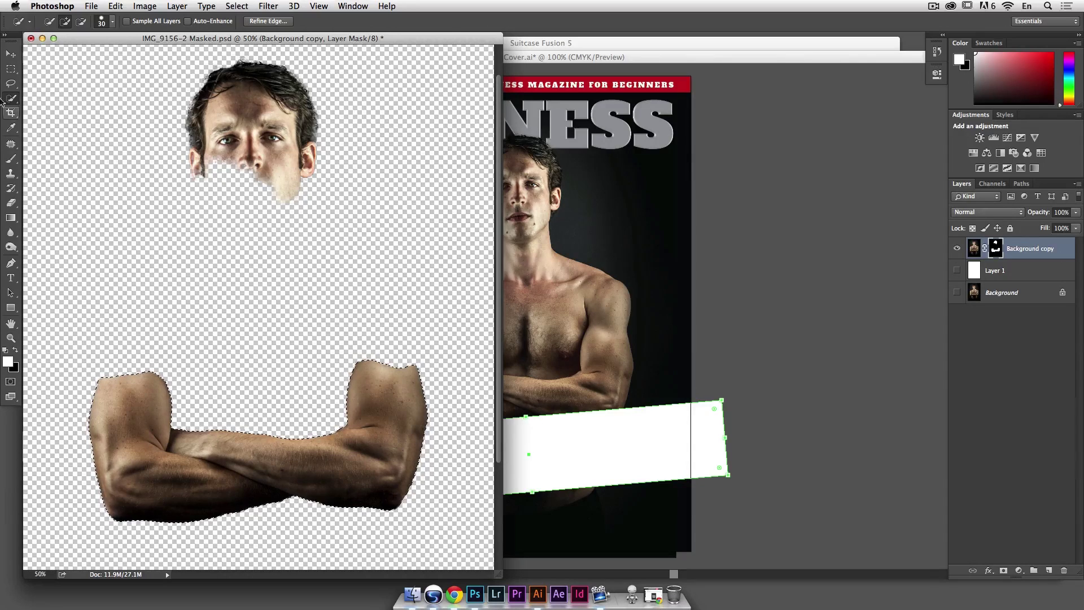
{"action": "left_click", "coordinate": [12, 57]}
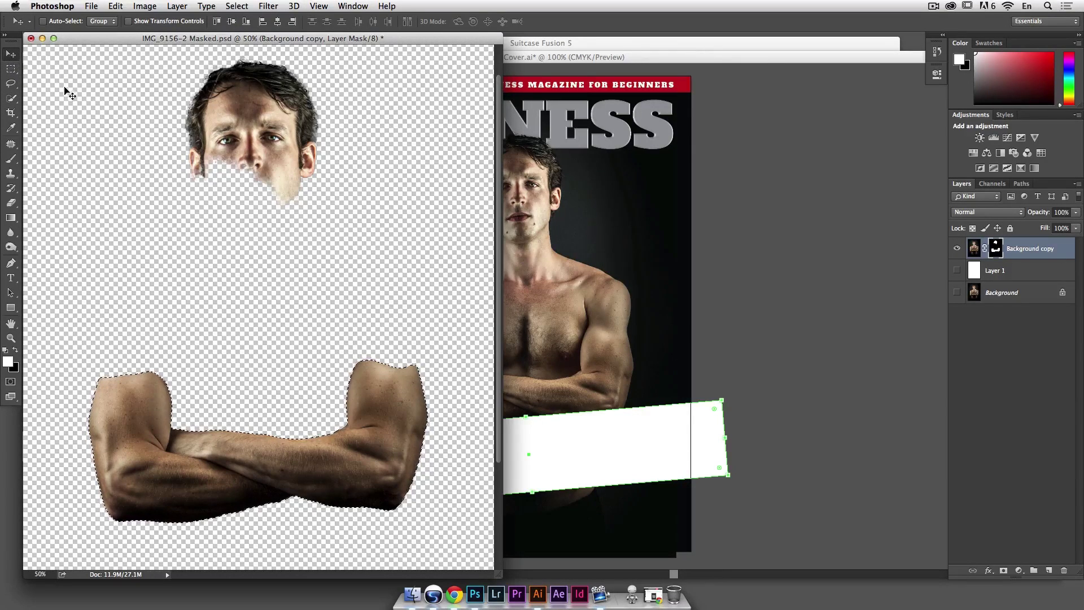
{"action": "key", "text": "super+shift+s"}
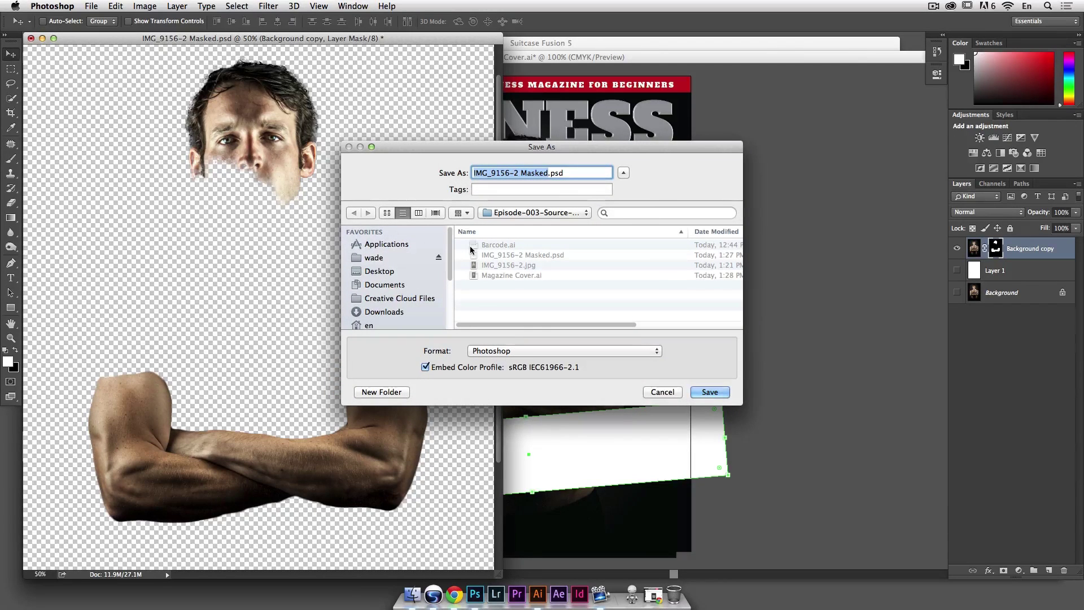
{"action": "left_click", "coordinate": [709, 391]}
{"action": "left_click", "coordinate": [638, 225]}
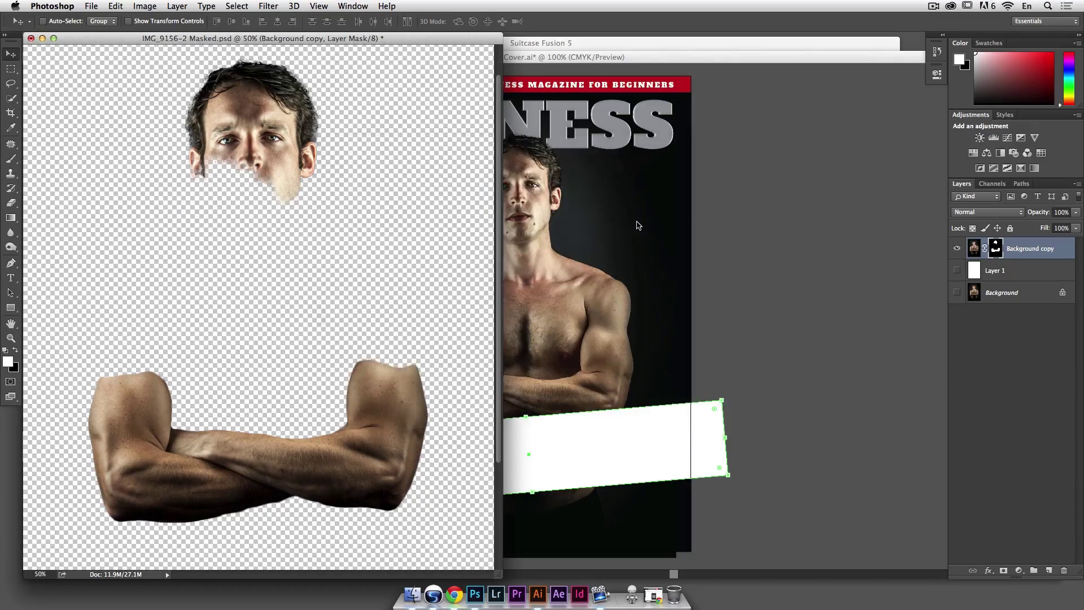
Step: Switch to Illustrator and update the modified linked files in the magazine cover
{"action": "left_click", "coordinate": [741, 258]}
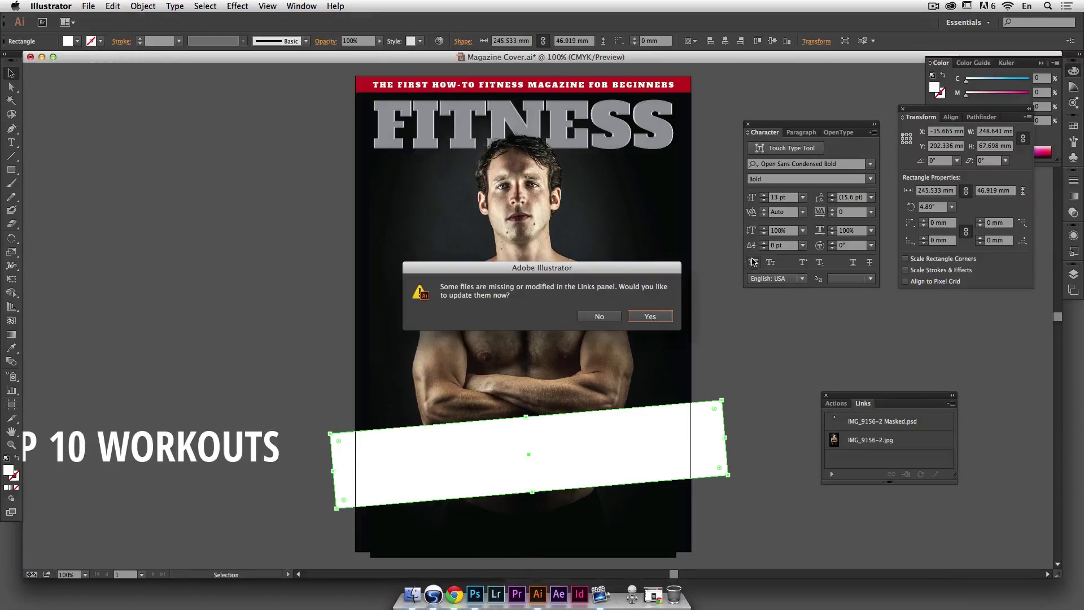
{"action": "left_click", "coordinate": [642, 316]}
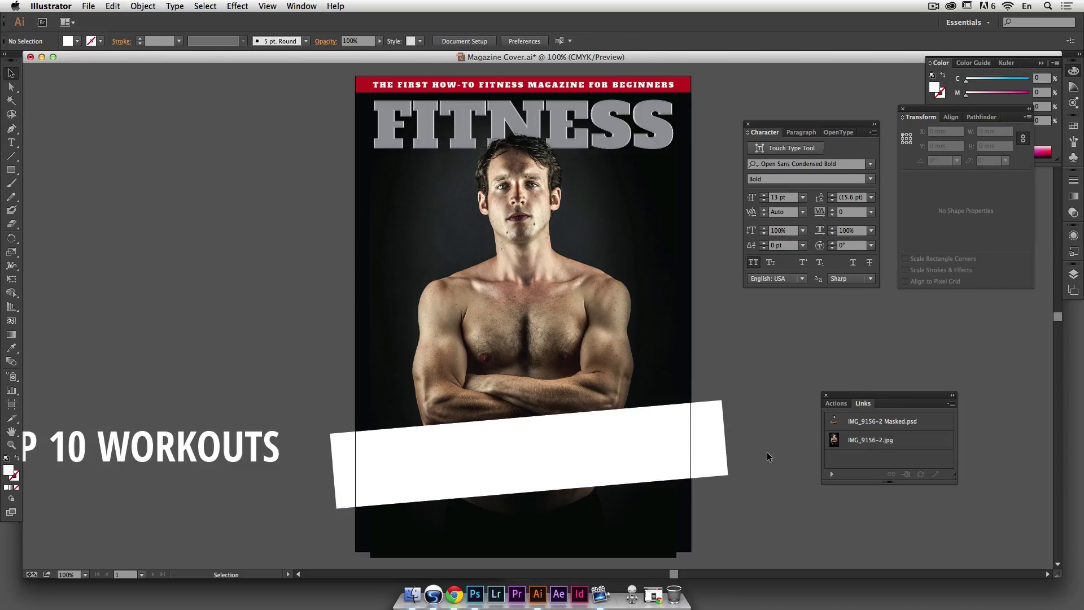
Step: Nudge the tilted white rectangle slightly down and fill it with the dark red swatch used for the cover's title strip
{"action": "mouse_move", "coordinate": [703, 425]}
{"action": "left_mouse_down"}
{"action": "mouse_move", "coordinate": [702, 442]}
{"action": "mouse_move", "coordinate": [702, 428]}
{"action": "left_mouse_up"}
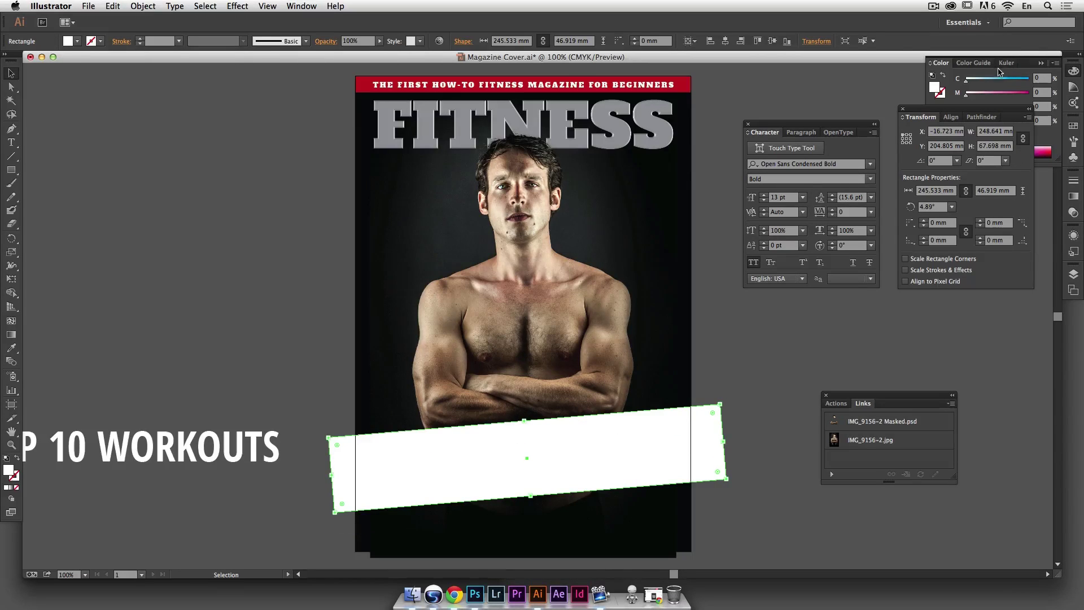
{"action": "left_click", "coordinate": [1073, 125]}
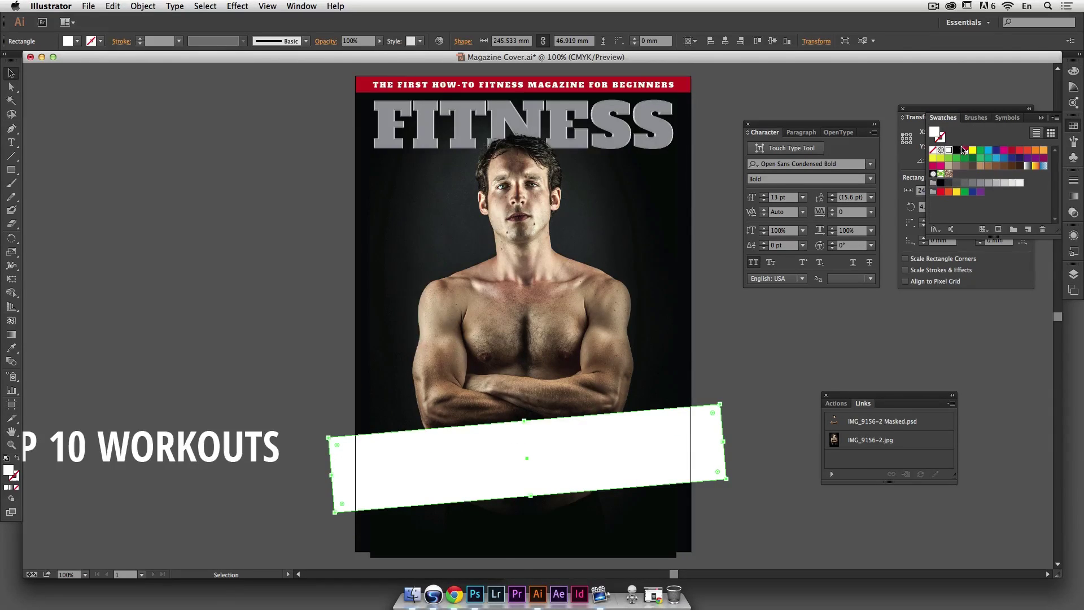
{"action": "left_click", "coordinate": [964, 150]}
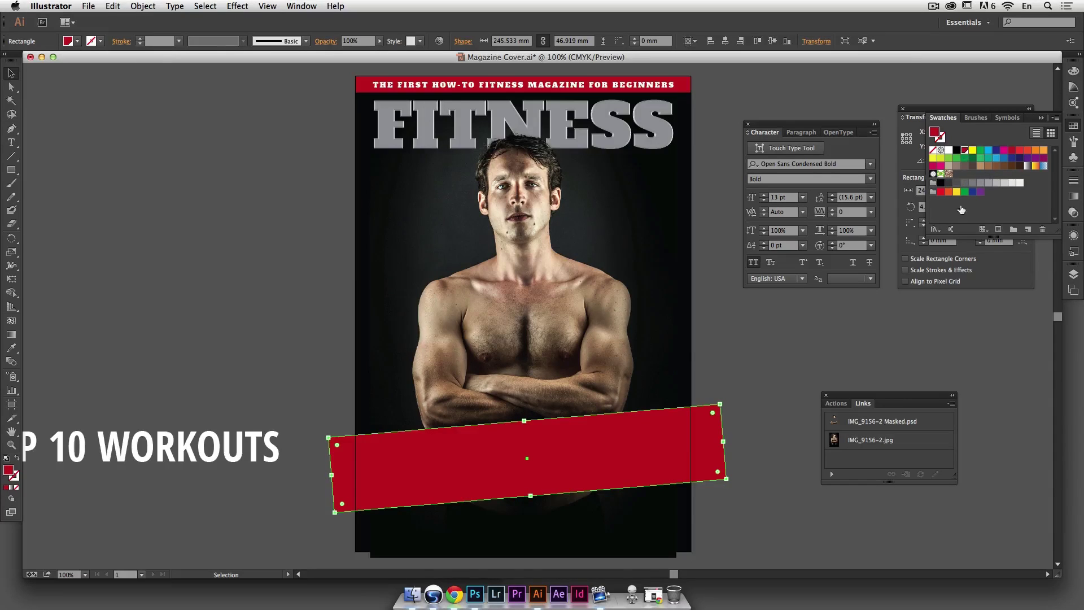
Step: Move the red rectangle into the Photo layer, directly beneath the masked IMG_9156-2 image, so the arms overlap it
{"action": "left_click", "coordinate": [1073, 274]}
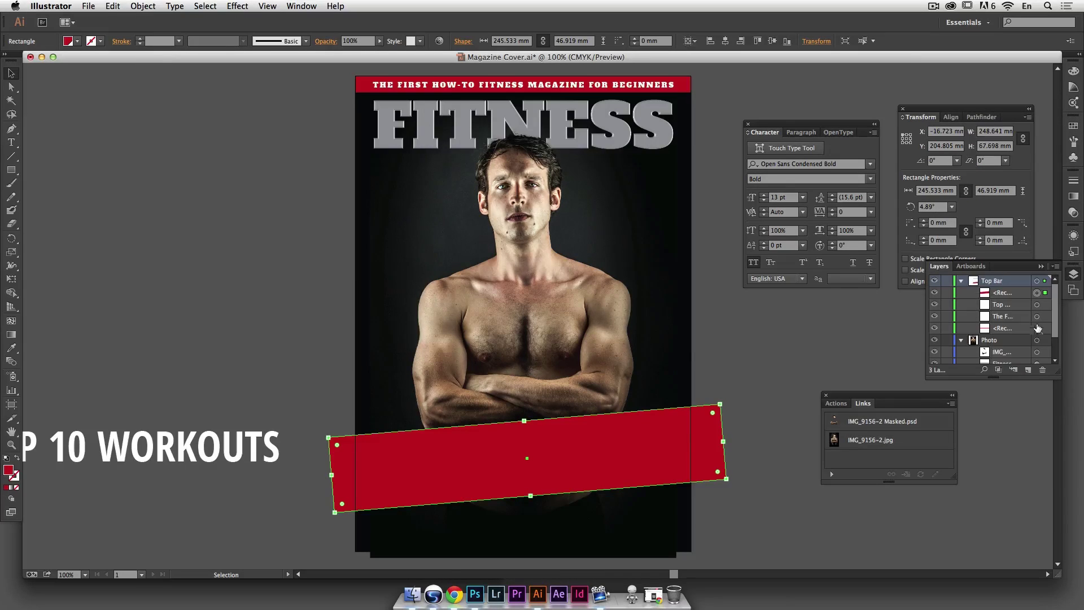
{"action": "left_click_drag", "start_coordinate": [1056, 378], "coordinate": [1059, 478]}
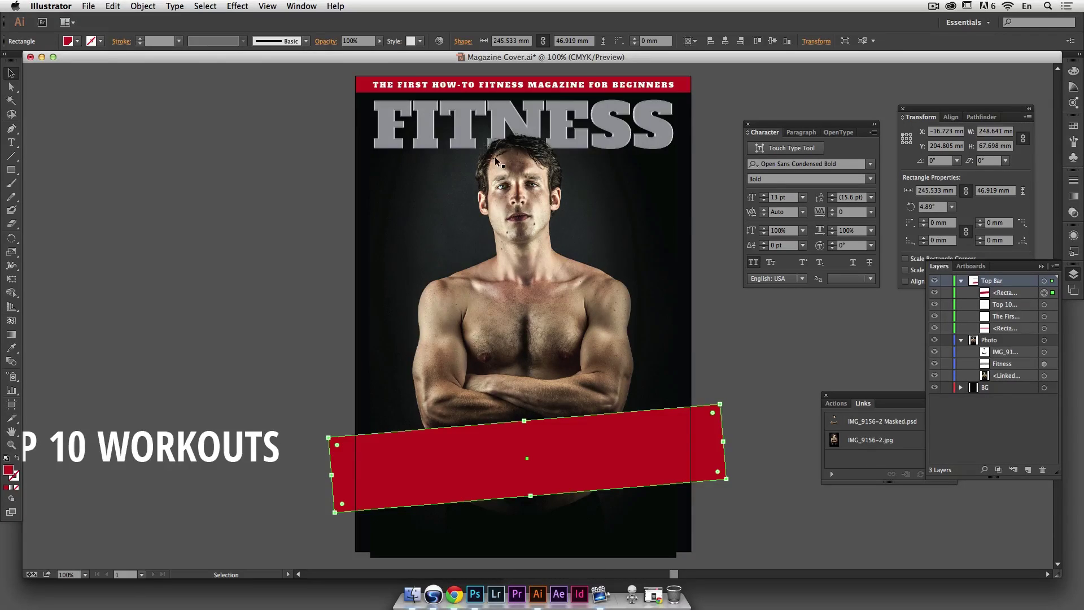
{"action": "left_click_drag", "start_coordinate": [1013, 293], "coordinate": [1005, 357]}
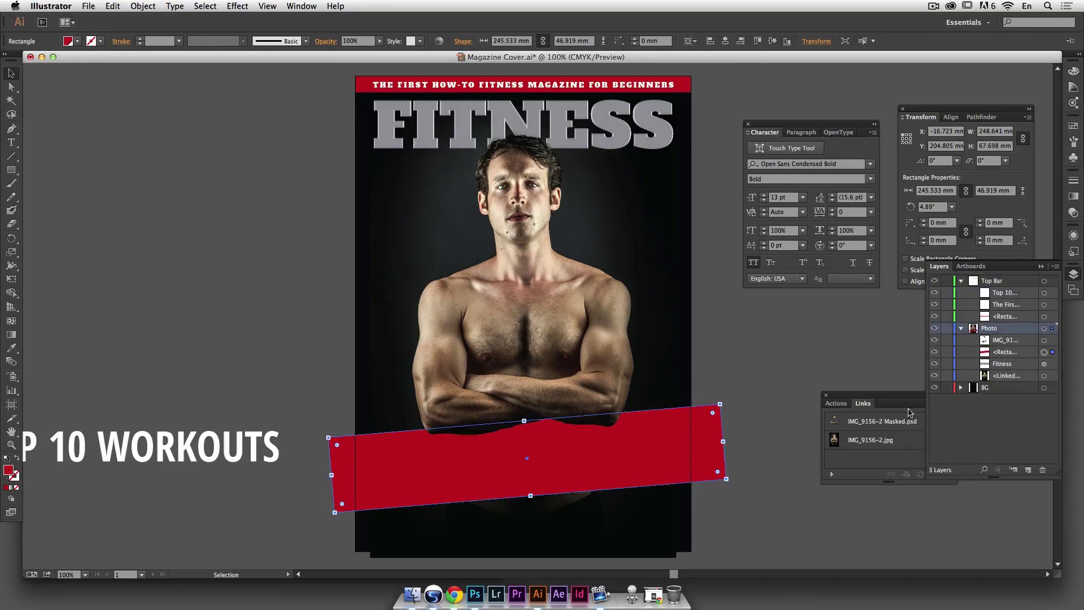
{"action": "key", "text": "super+shift+a"}
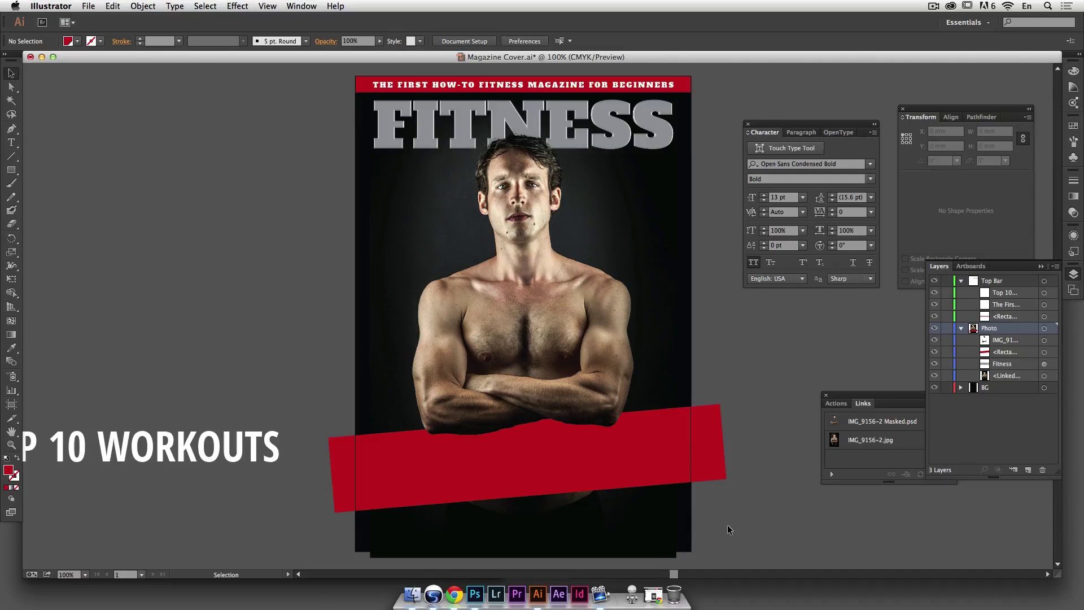
{"action": "left_click", "coordinate": [664, 554]}
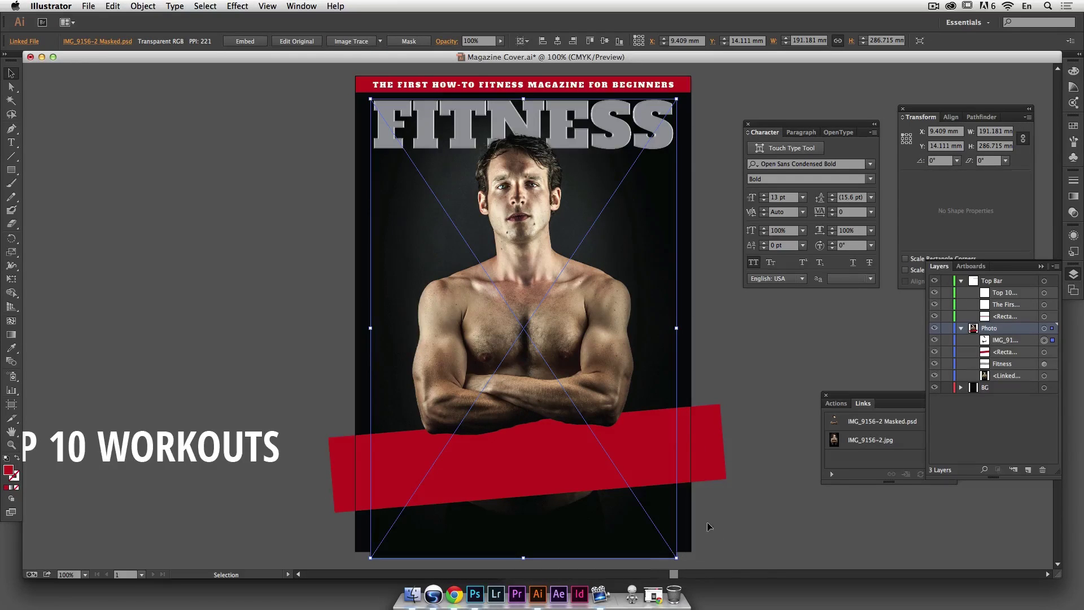
{"action": "left_click", "coordinate": [761, 515]}
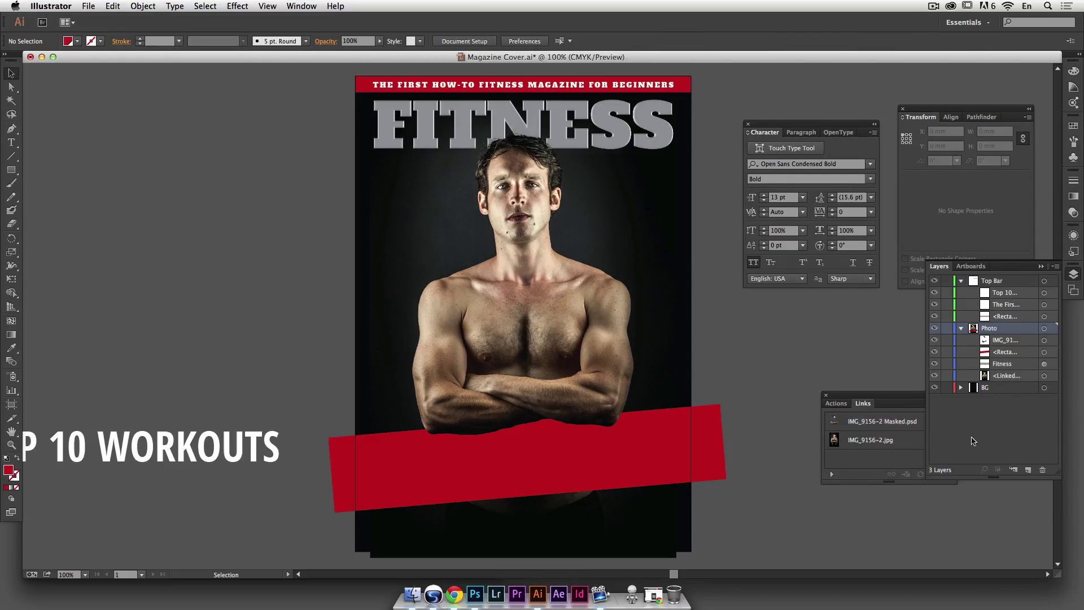
Step: Copy the full-page black rectangle from the BG layer
{"action": "left_click", "coordinate": [960, 387]}
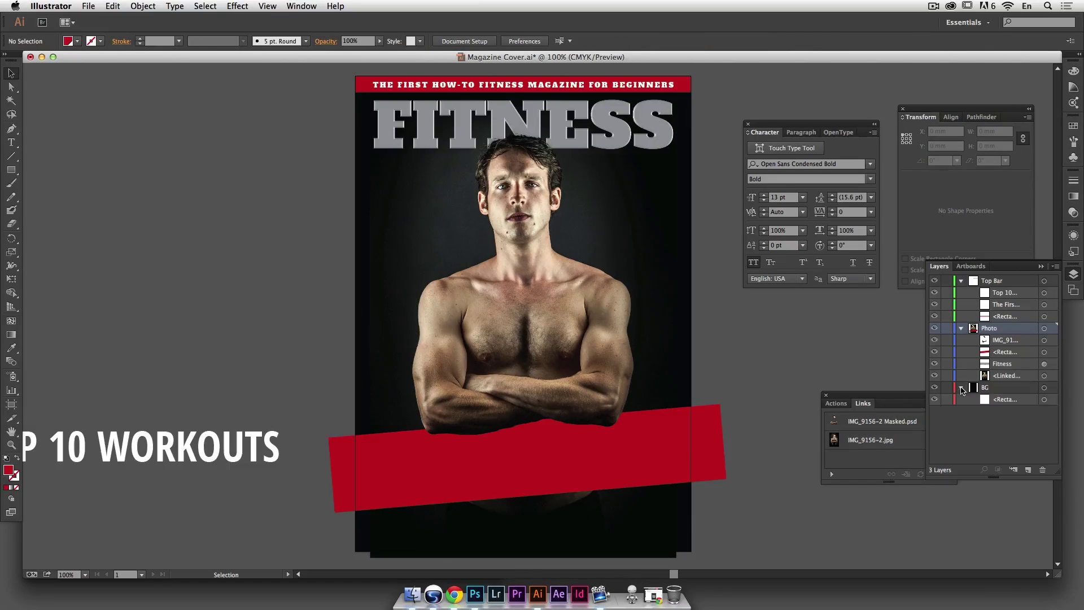
{"action": "left_click", "coordinate": [1043, 399]}
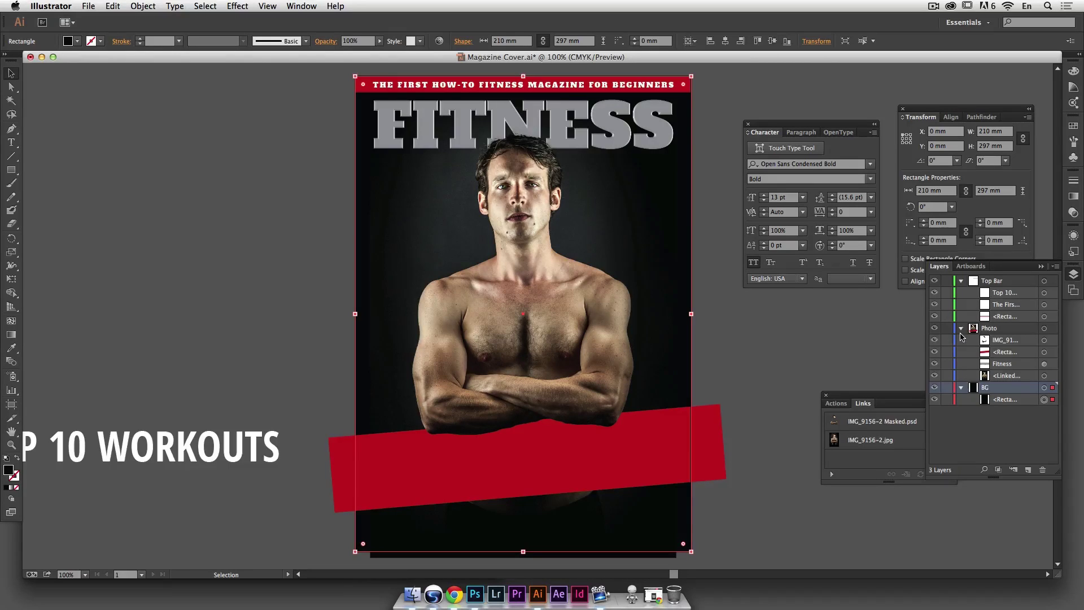
{"action": "left_click", "coordinate": [114, 6]}
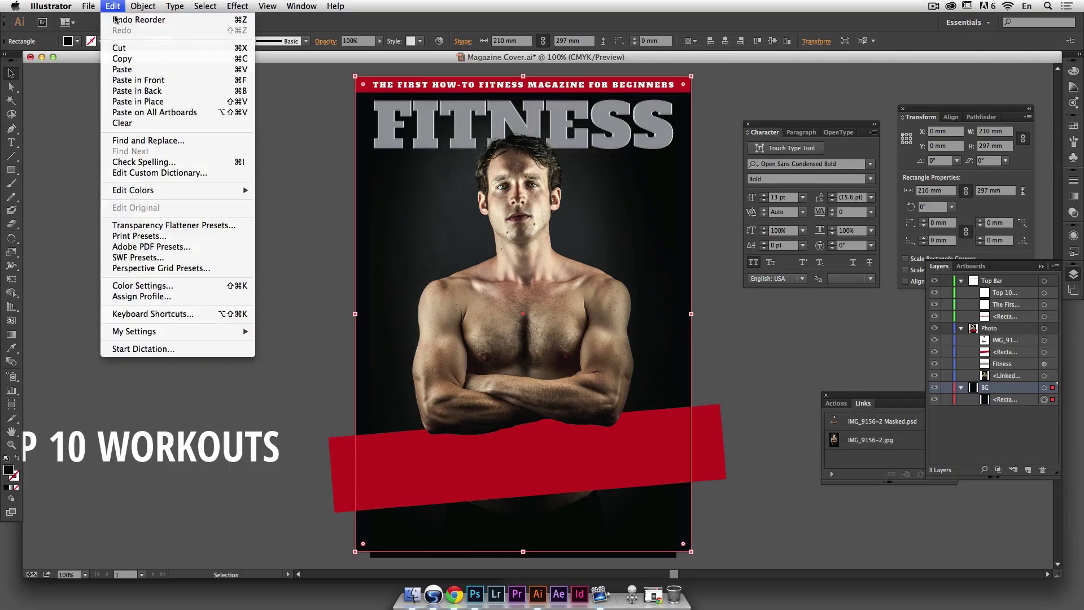
{"action": "left_click", "coordinate": [122, 59]}
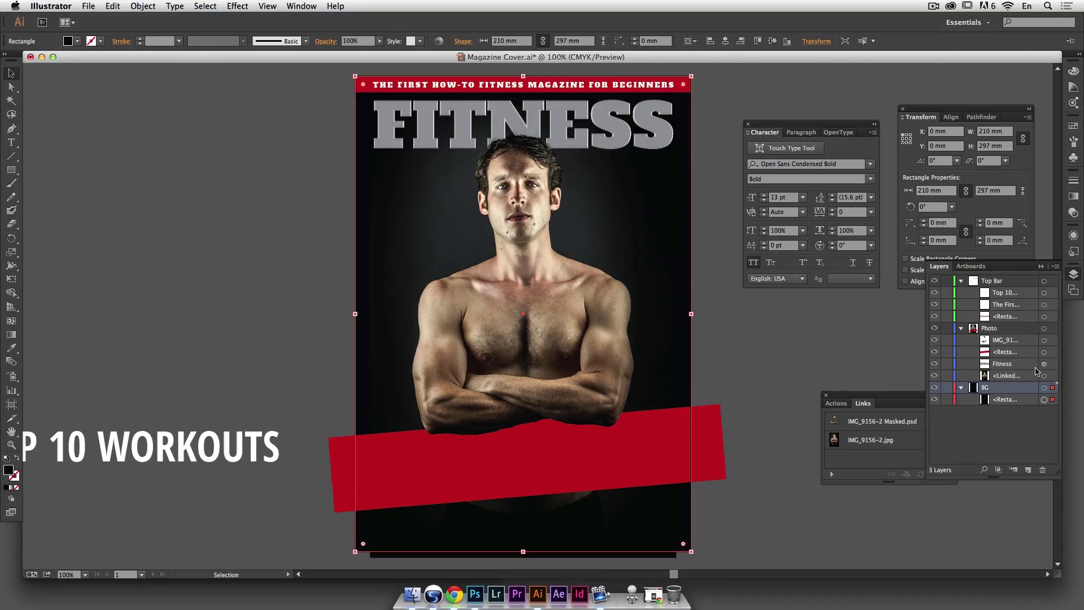
Step: Paste the copied page rectangle in front of all objects in the Photo layer and remove its fill
{"action": "left_click", "coordinate": [1043, 340]}
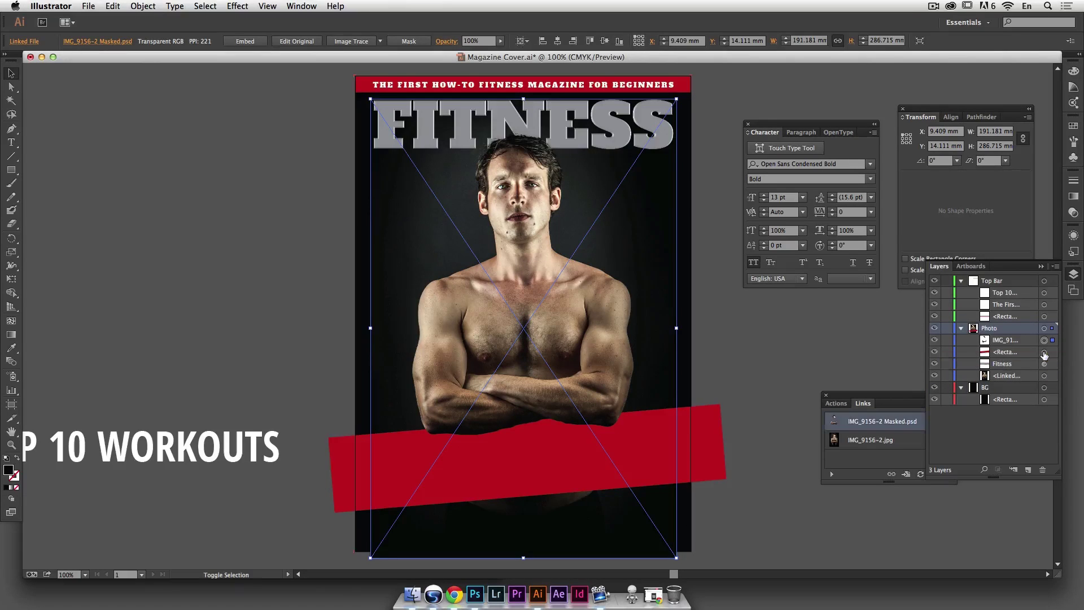
{"action": "left_click", "coordinate": [1043, 352], "text": "shift"}
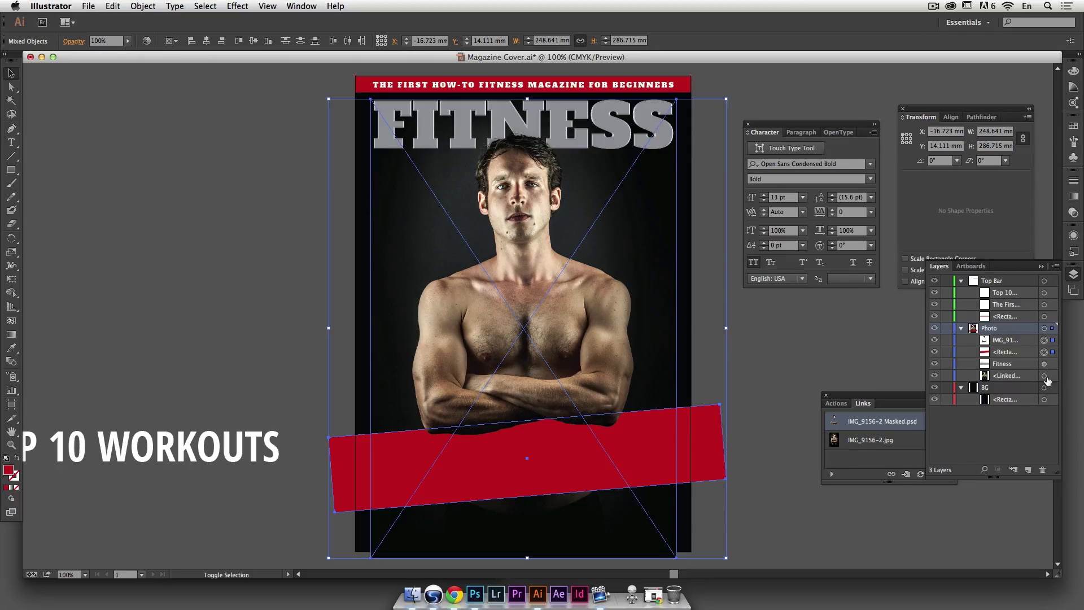
{"action": "left_click", "coordinate": [1044, 363], "text": "shift"}
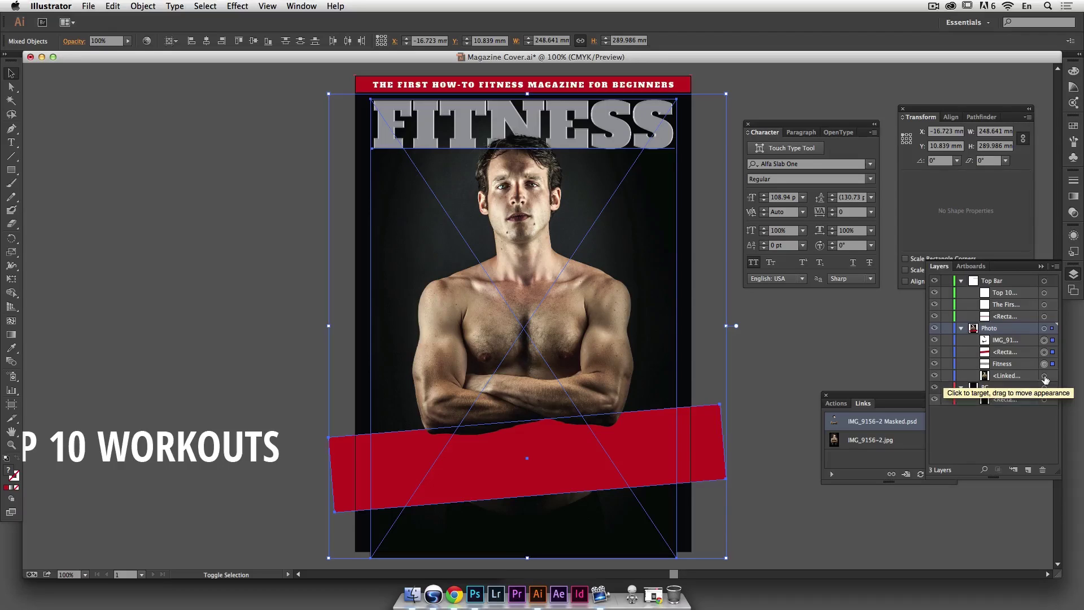
{"action": "left_click", "coordinate": [1044, 376], "text": "shift"}
{"action": "left_click", "coordinate": [112, 5]}
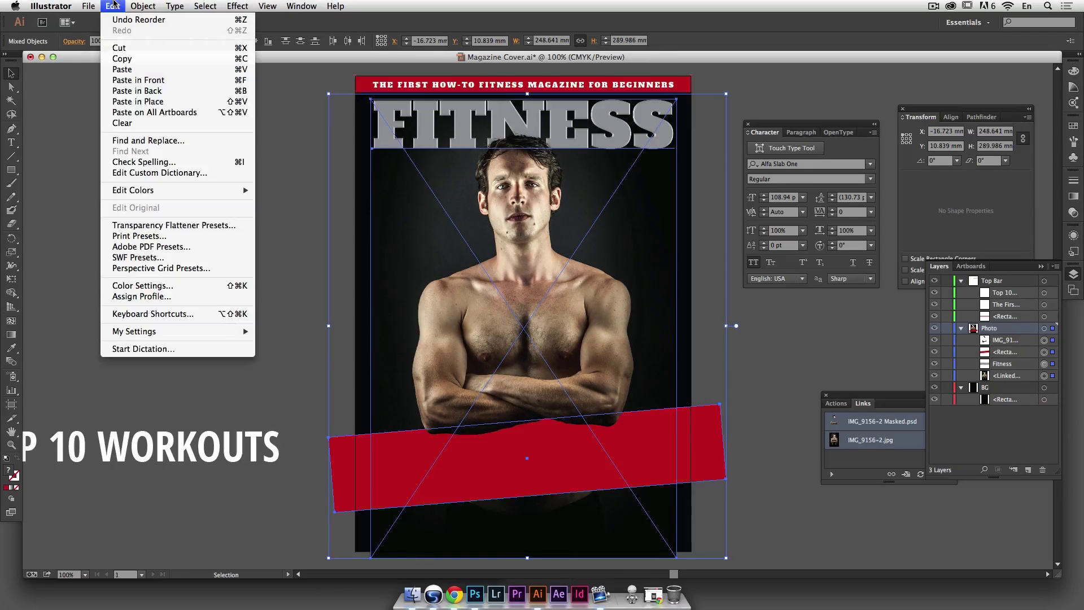
{"action": "left_click", "coordinate": [139, 80]}
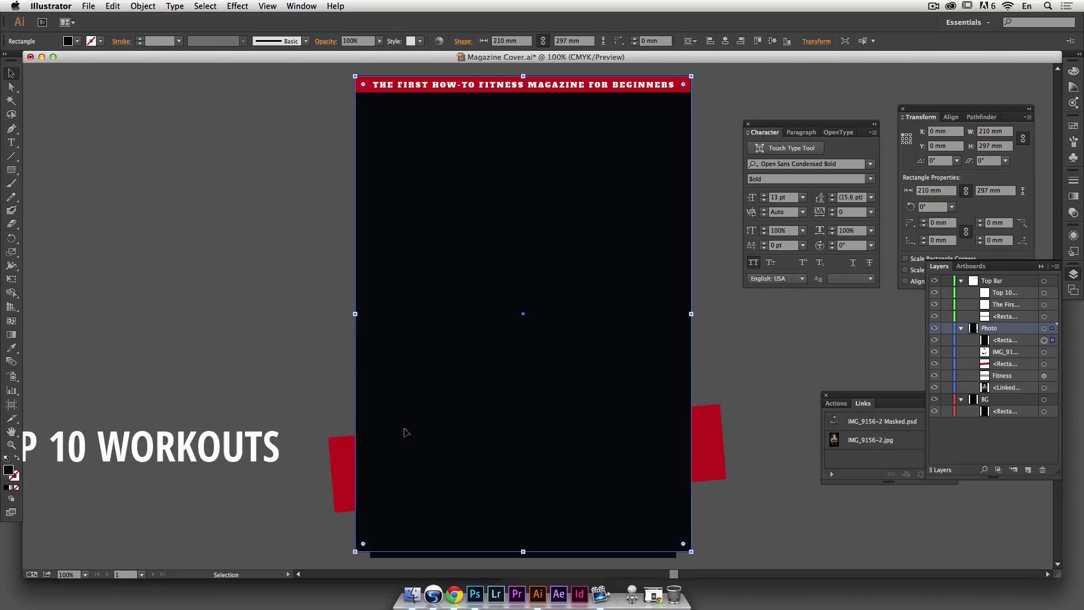
{"action": "left_click", "coordinate": [16, 487]}
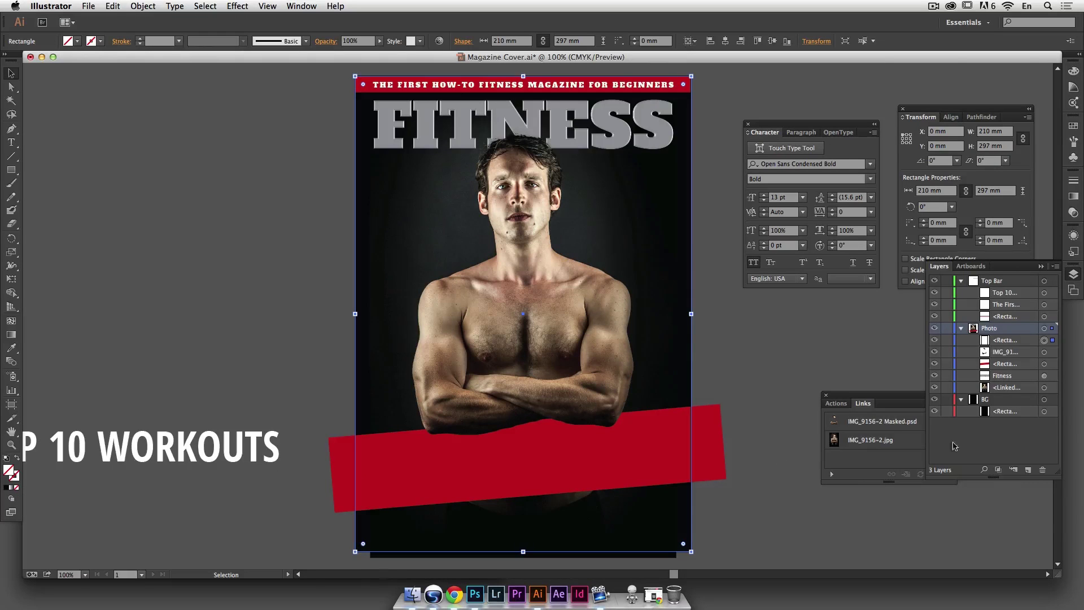
Step: Make a clipping mask from the unfilled page rectangle and all other objects in the Photo layer
{"action": "left_click", "coordinate": [1043, 351], "text": "shift"}
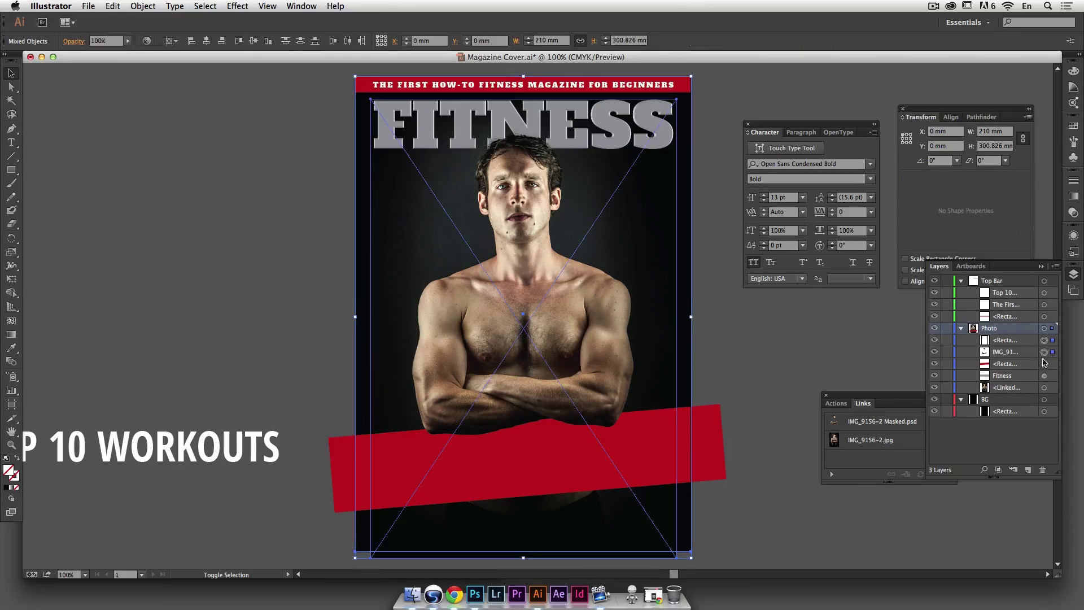
{"action": "left_click", "coordinate": [1043, 387], "text": "shift"}
{"action": "left_click", "coordinate": [1044, 364], "text": "shift"}
{"action": "left_click", "coordinate": [1043, 376], "text": "shift"}
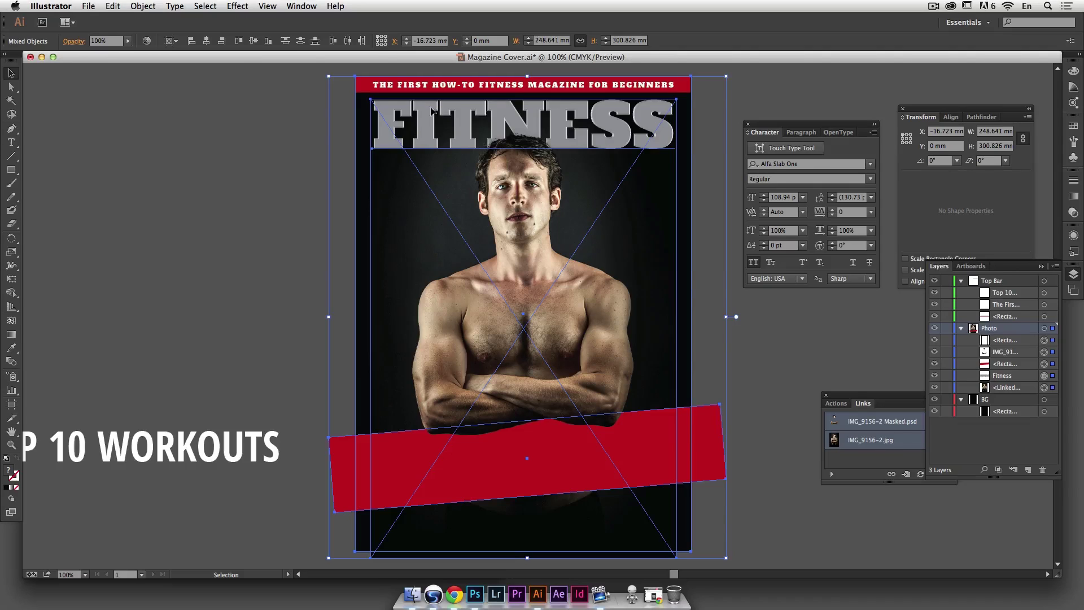
{"action": "left_click", "coordinate": [146, 6]}
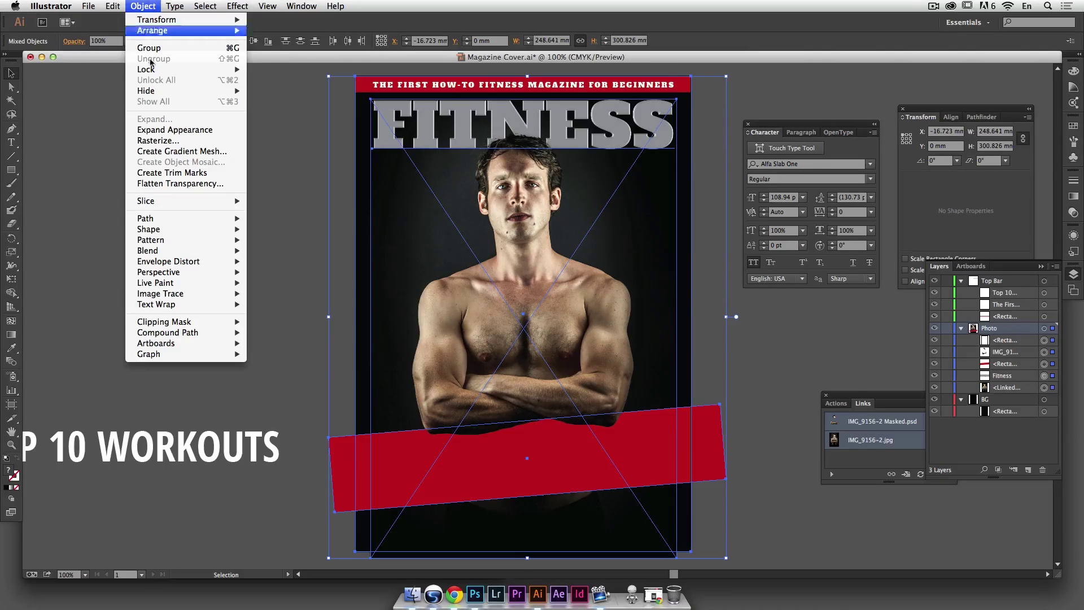
{"action": "mouse_move", "coordinate": [174, 324]}
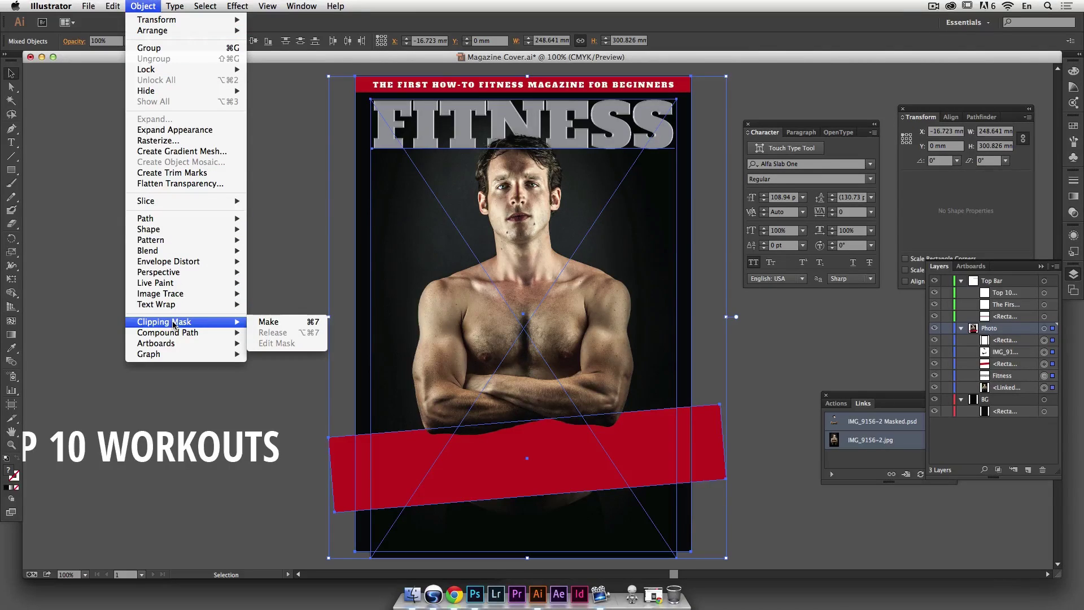
{"action": "left_click", "coordinate": [263, 322]}
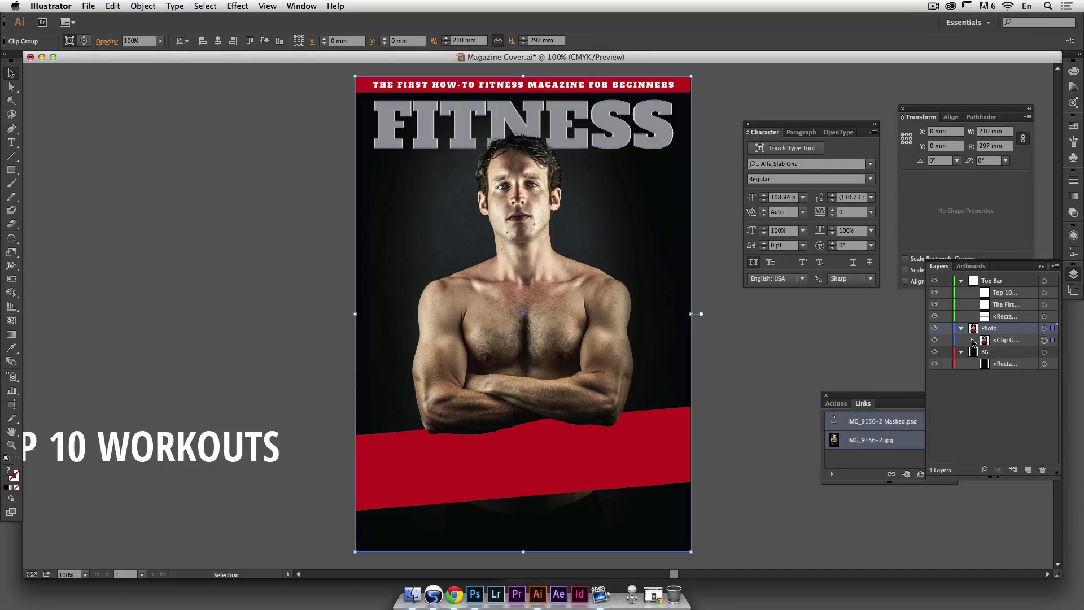
Step: Narrow the red banner inside the clip group from both ends to about 232 mm wide
{"action": "left_click", "coordinate": [972, 340]}
{"action": "left_click", "coordinate": [1044, 351]}
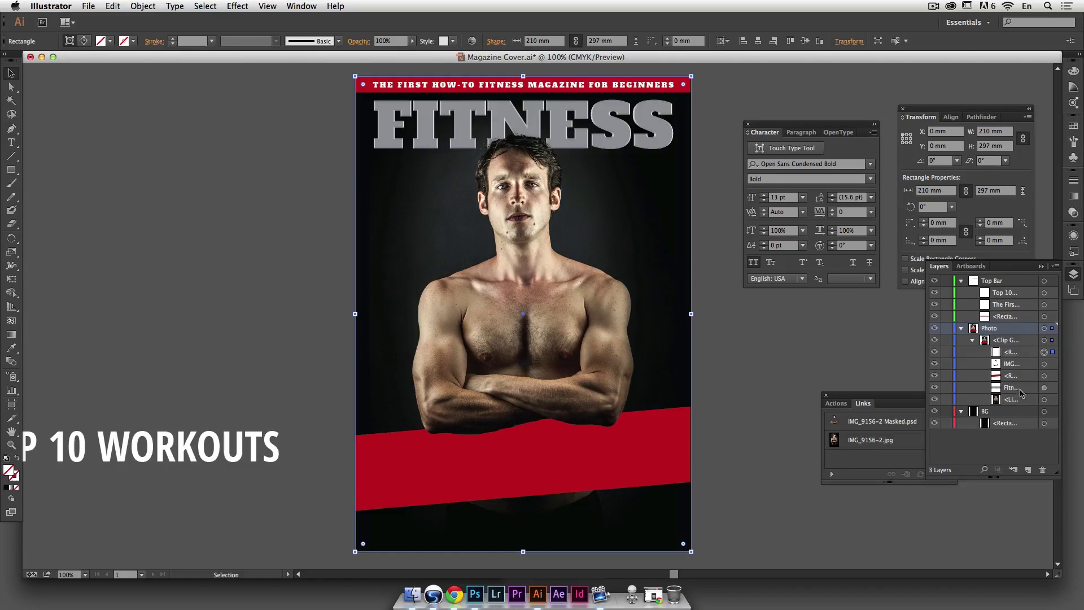
{"action": "left_click", "coordinate": [1043, 376]}
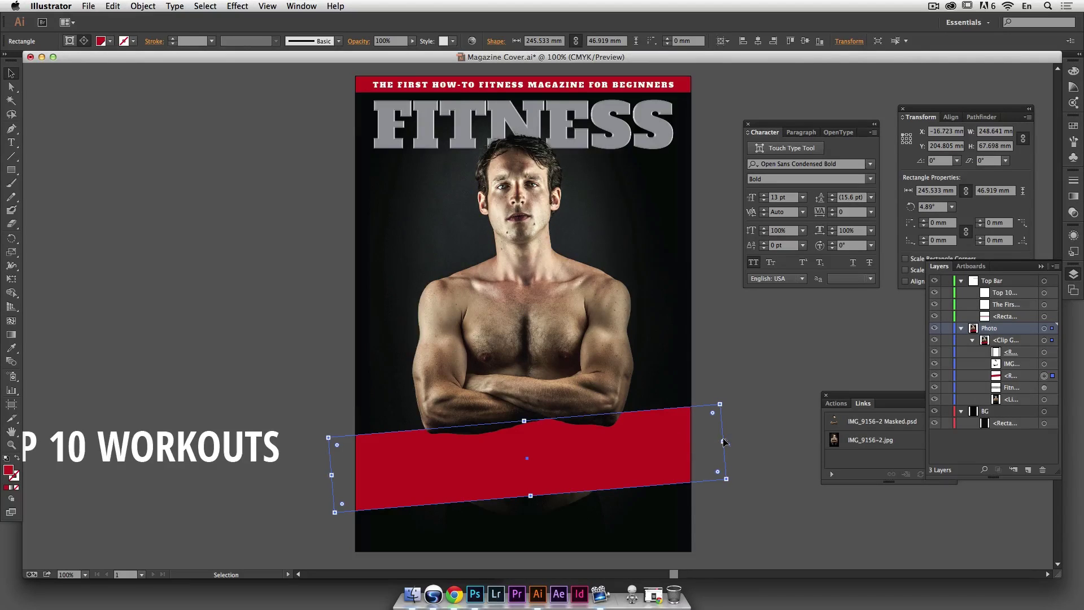
{"action": "mouse_move", "coordinate": [724, 441]}
{"action": "left_mouse_down"}
{"action": "mouse_move", "coordinate": [679, 442]}
{"action": "mouse_move", "coordinate": [712, 445]}
{"action": "left_mouse_up"}
{"action": "left_click_drag", "start_coordinate": [350, 474], "coordinate": [341, 476]}
{"action": "left_click", "coordinate": [719, 384]}
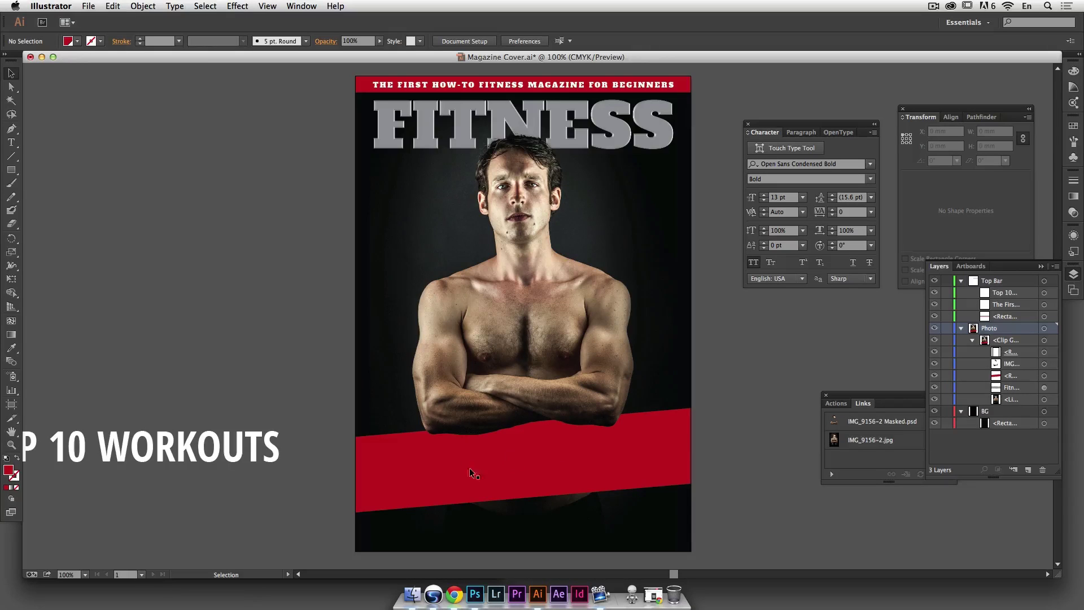
{"action": "left_click", "coordinate": [1043, 375]}
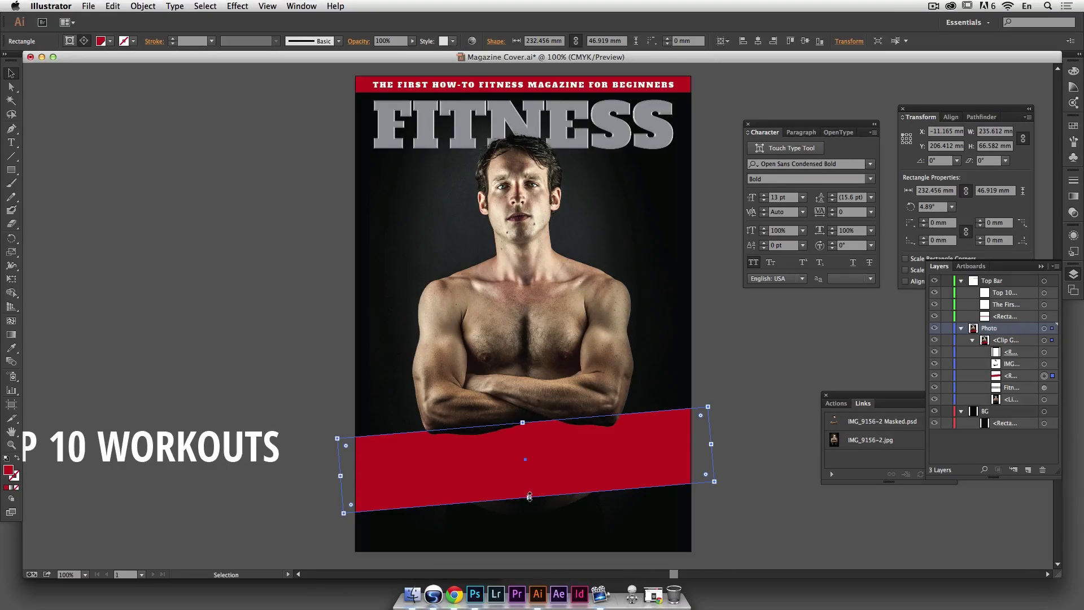
{"action": "left_click_drag", "start_coordinate": [567, 472], "coordinate": [570, 461]}
{"action": "key", "text": "super+z"}
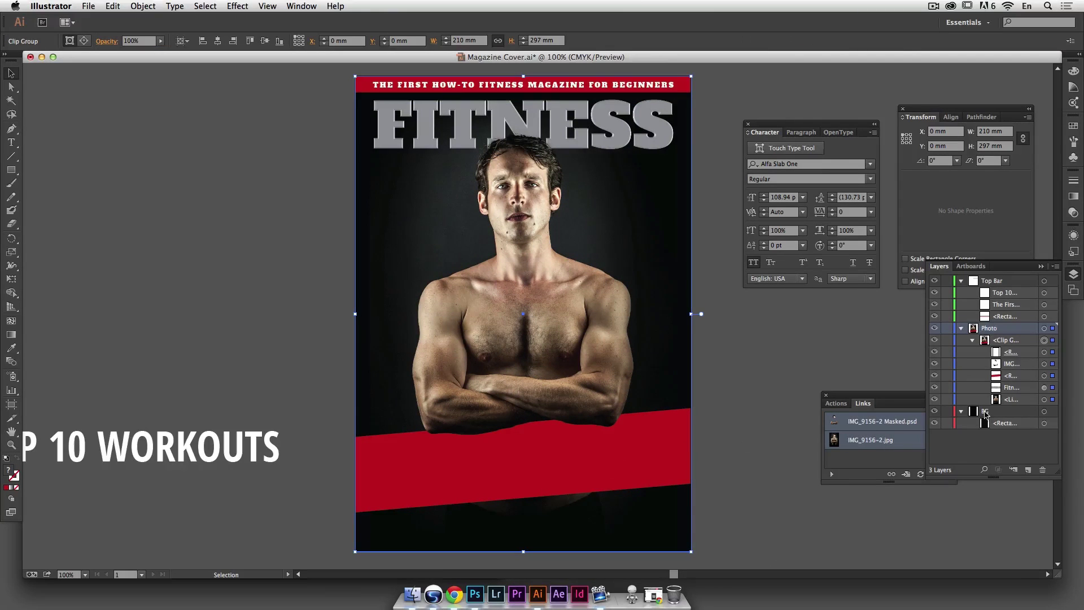
Step: Move only the red banner in the clip group up to about Y 199 mm, further behind the crossed arms
{"action": "left_click", "coordinate": [1044, 377]}
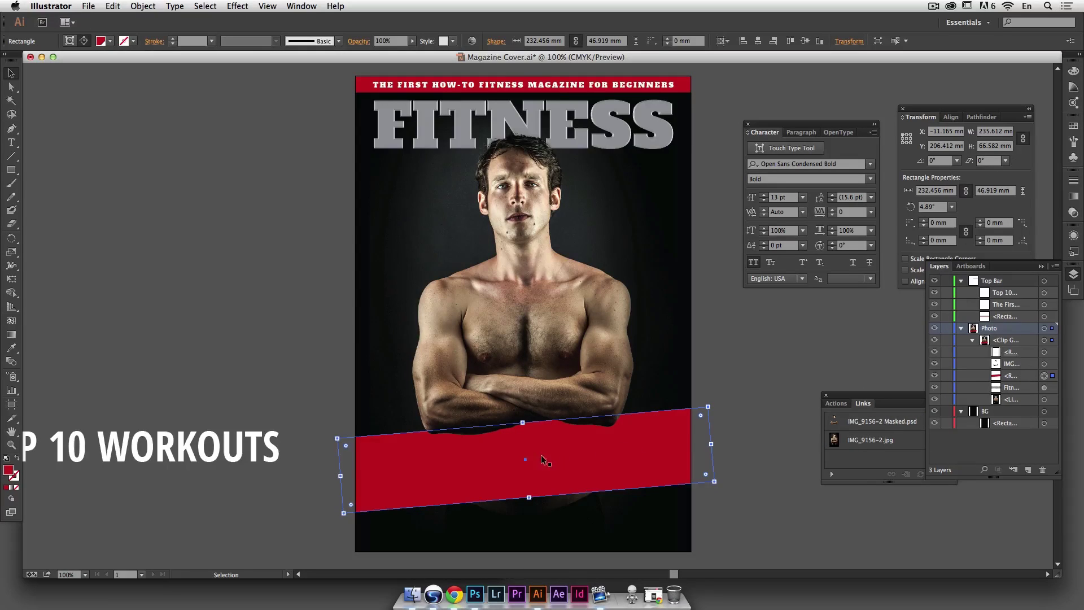
{"action": "left_click_drag", "start_coordinate": [527, 463], "coordinate": [526, 454]}
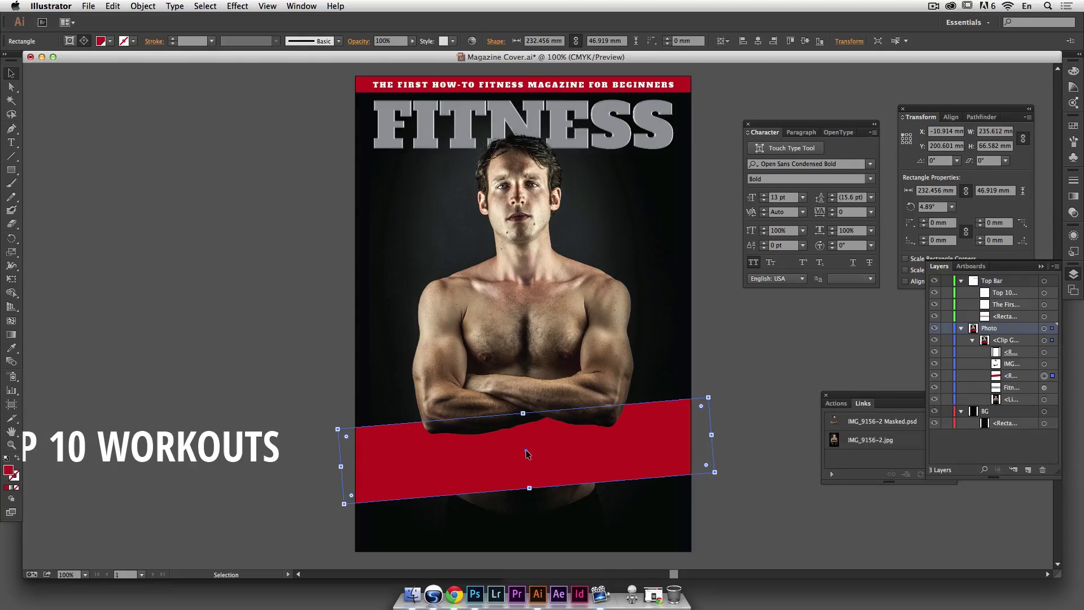
{"action": "left_click_drag", "start_coordinate": [526, 451], "coordinate": [526, 448]}
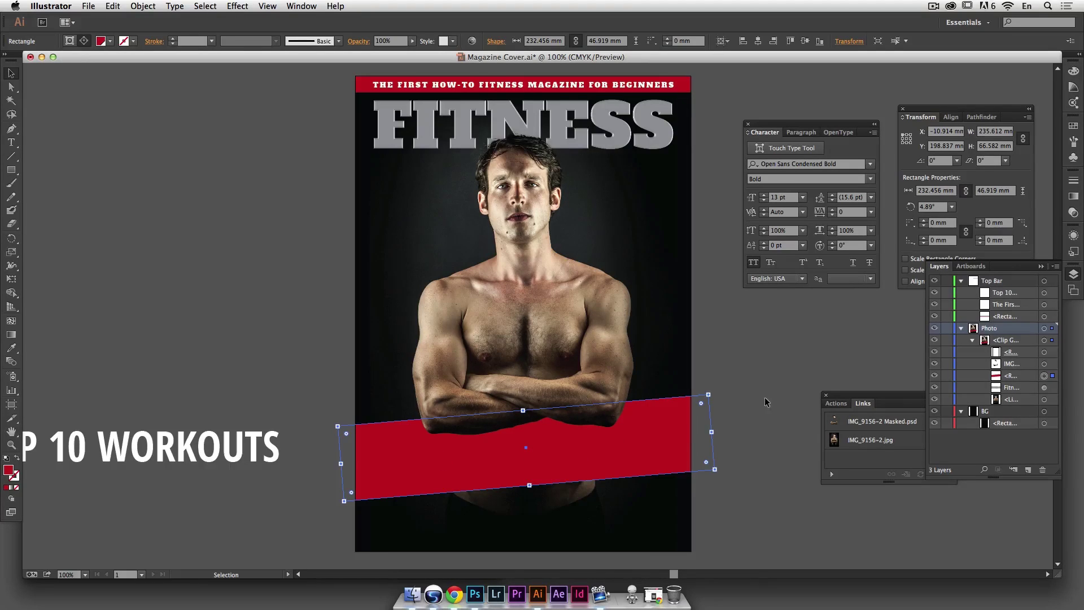
Step: Try Overlay on the red banner, settle on Multiply blending, and extend its lower edge to about 52.6 mm height
{"action": "left_click", "coordinate": [1071, 217]}
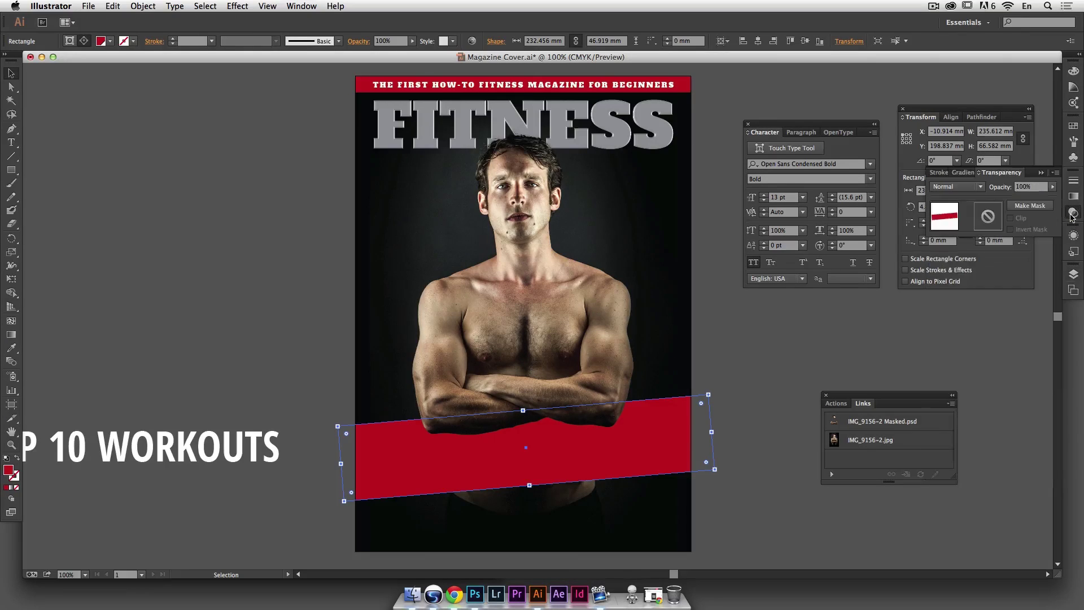
{"action": "left_click", "coordinate": [982, 187]}
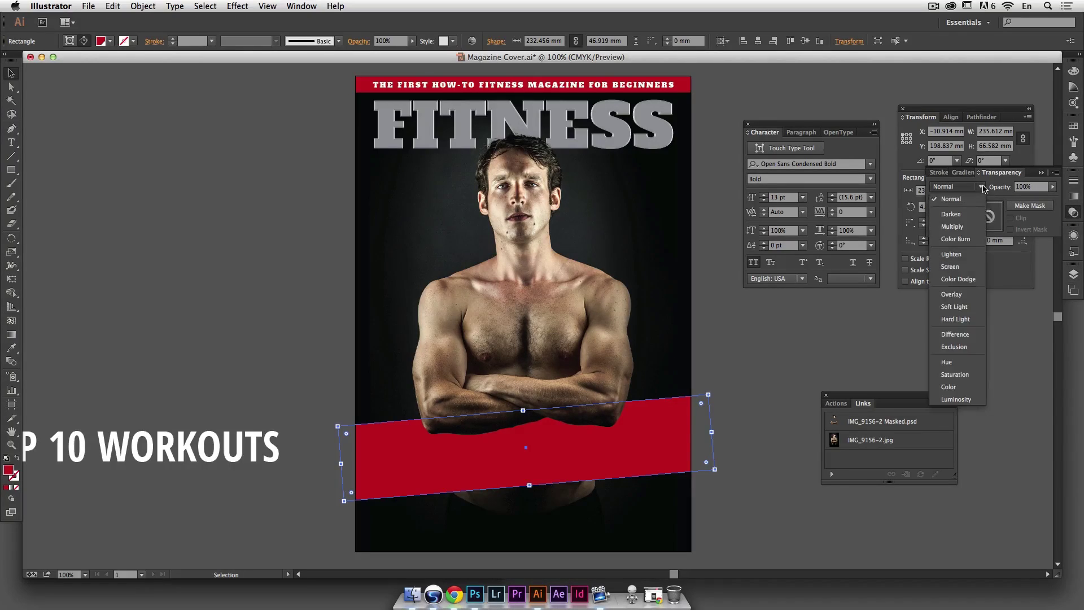
{"action": "left_click", "coordinate": [969, 295]}
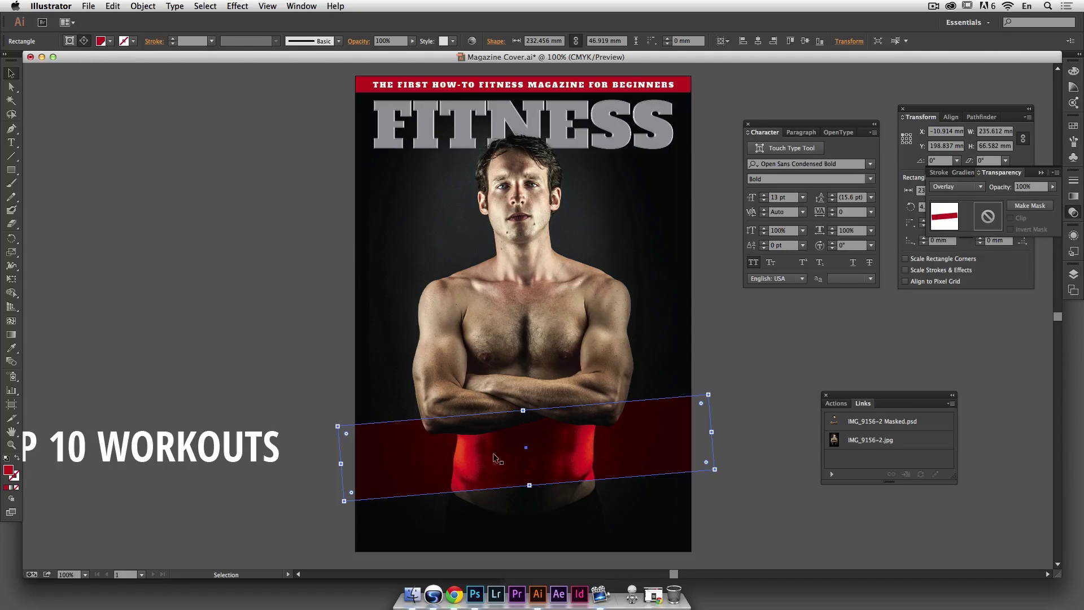
{"action": "left_click", "coordinate": [962, 188]}
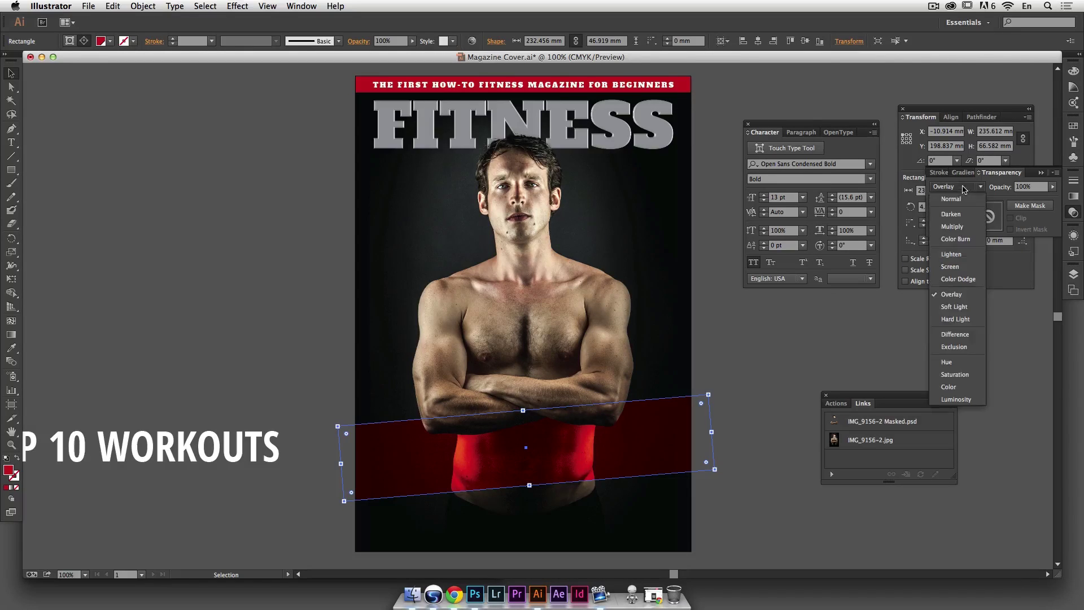
{"action": "left_click", "coordinate": [964, 226]}
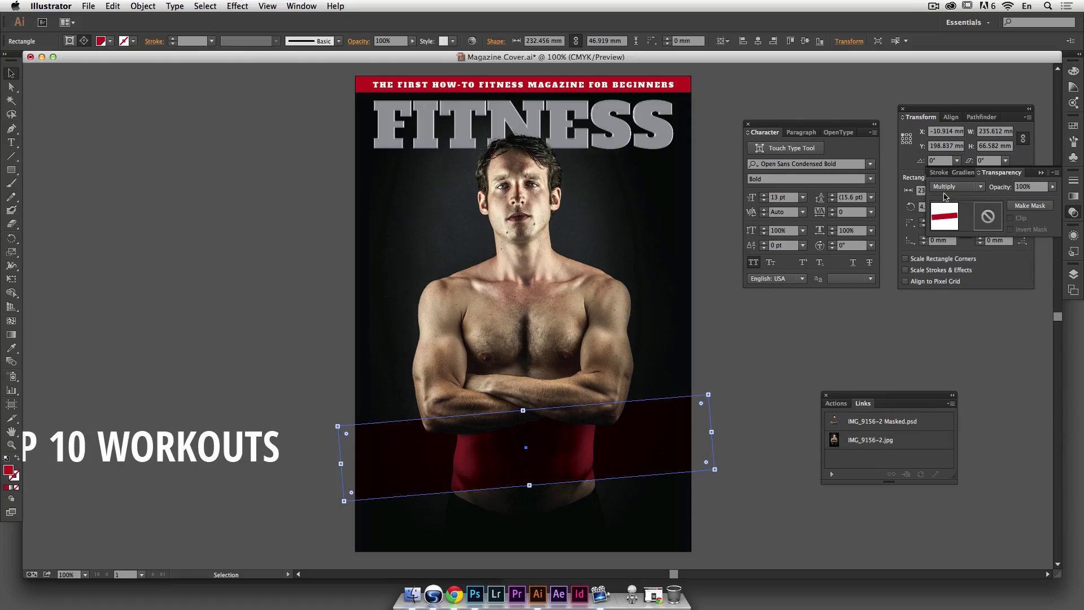
{"action": "left_click", "coordinate": [963, 187]}
{"action": "left_click", "coordinate": [956, 297]}
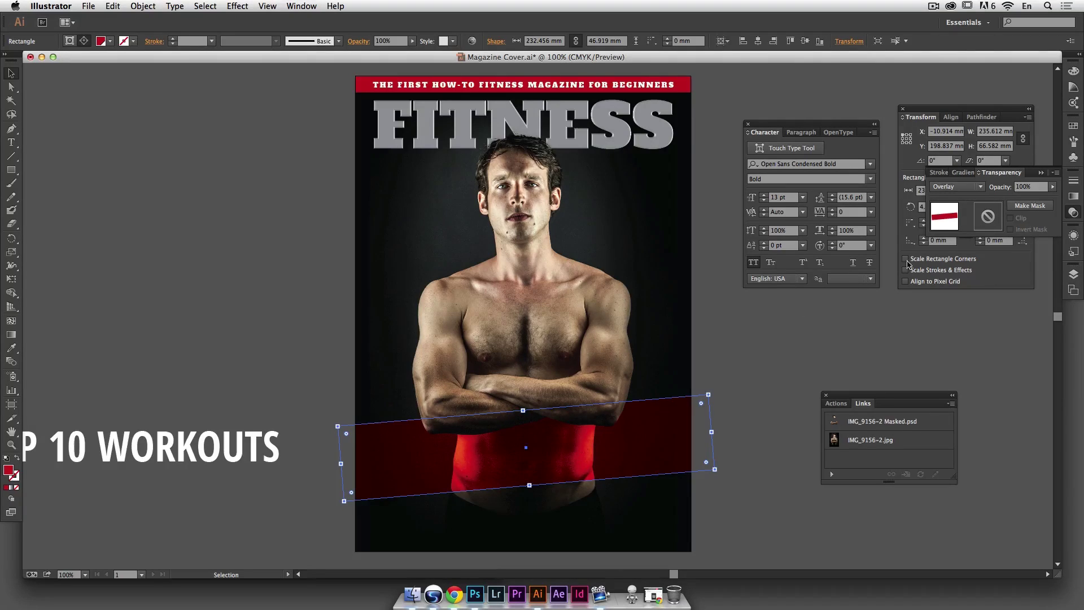
{"action": "left_click", "coordinate": [947, 188]}
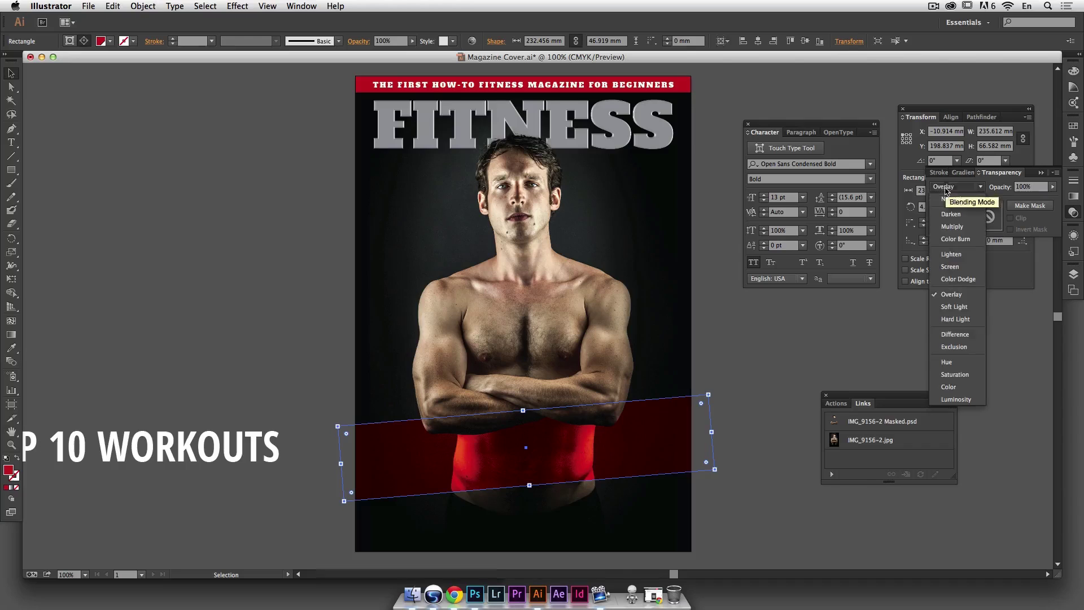
{"action": "left_click", "coordinate": [960, 228]}
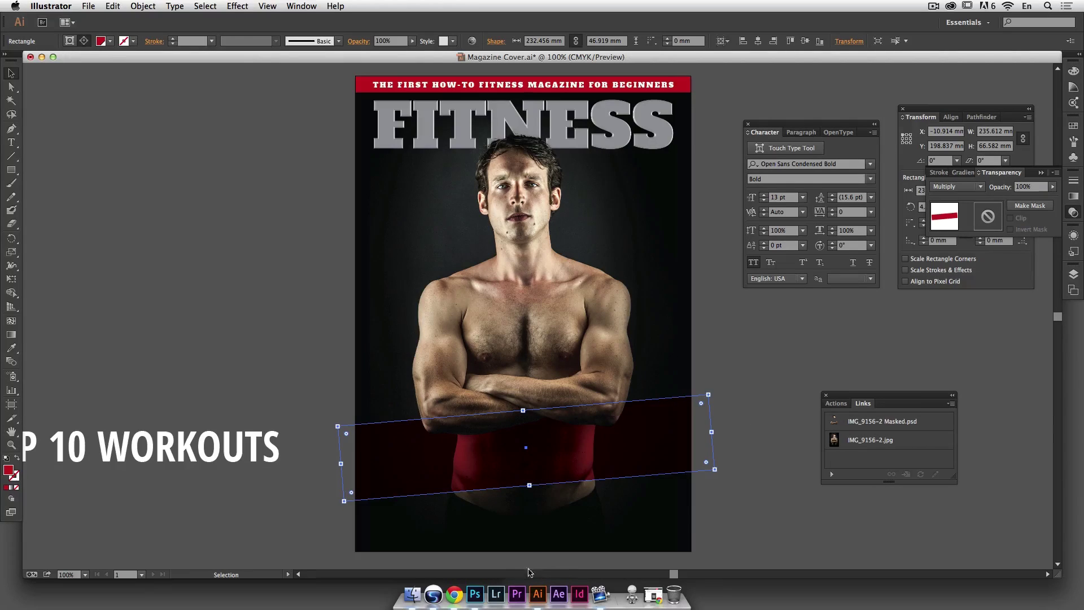
{"action": "left_click_drag", "start_coordinate": [529, 484], "coordinate": [530, 494]}
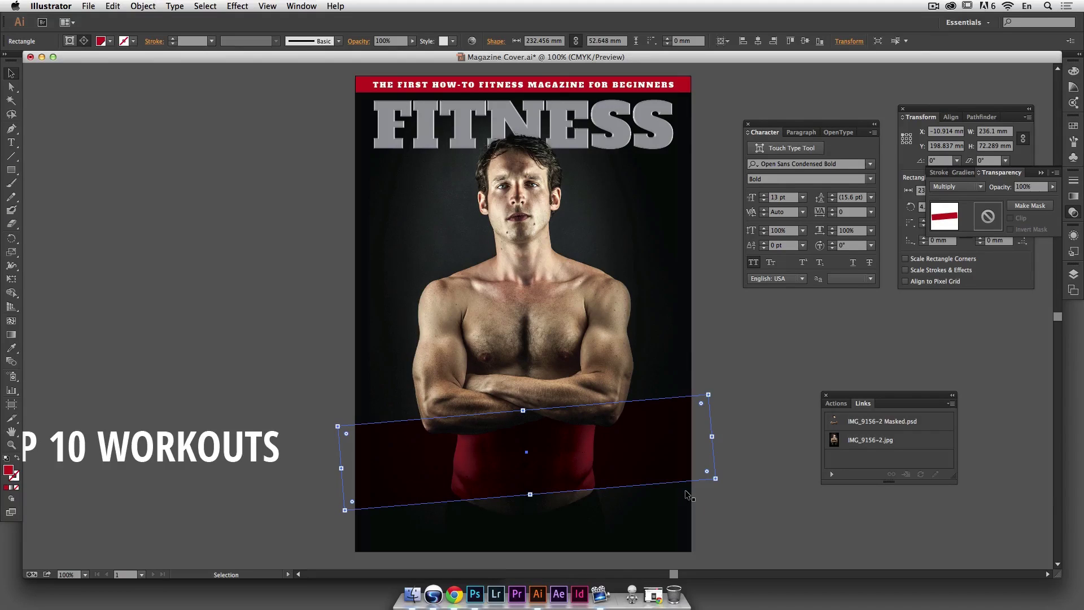
Step: Paste a copy of the multiplied red banner directly in front of it and set the copy's blending mode to Normal
{"action": "left_click", "coordinate": [1073, 274]}
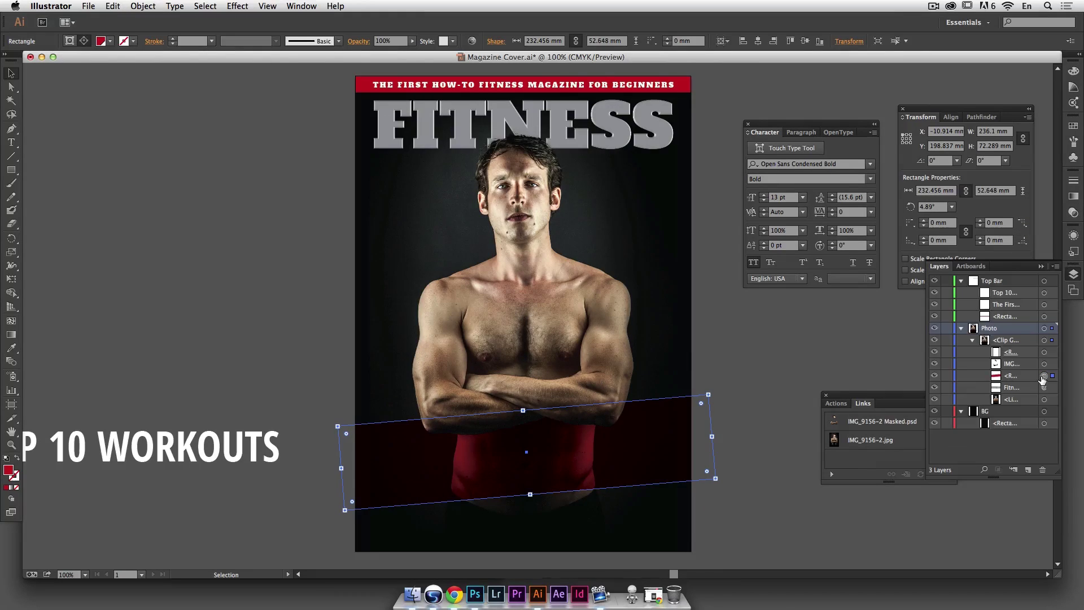
{"action": "key", "text": "super"}
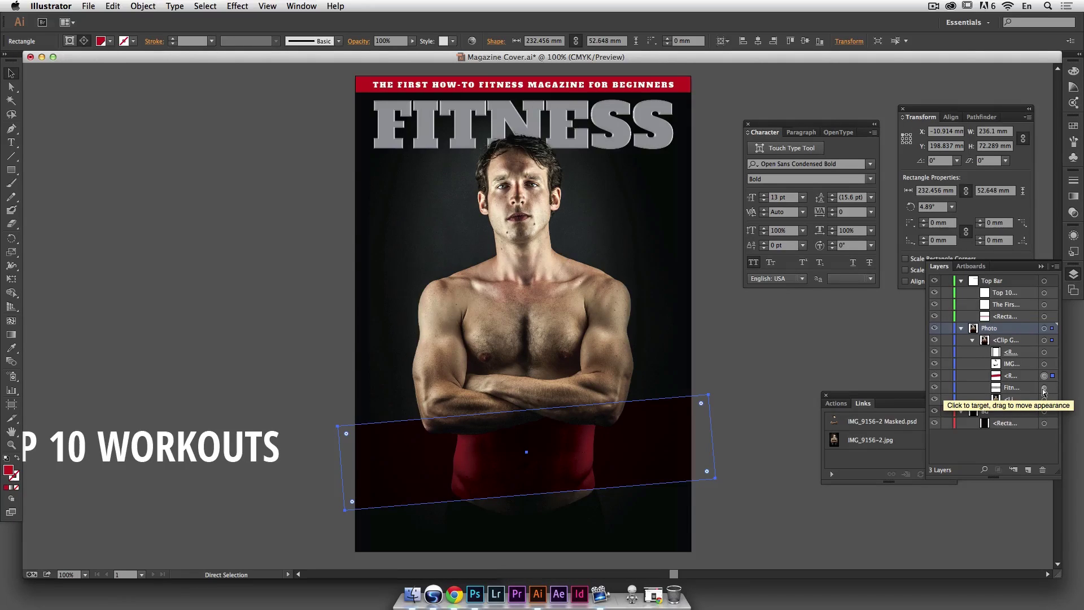
{"action": "key", "text": "super+f"}
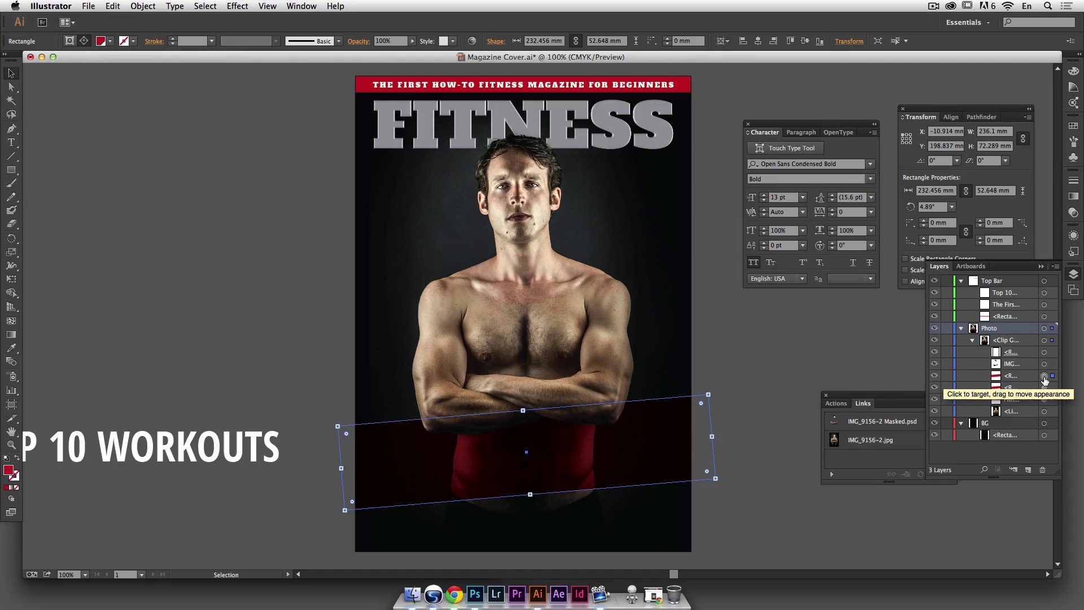
{"action": "left_click", "coordinate": [1073, 213]}
{"action": "left_click", "coordinate": [970, 191]}
{"action": "left_click", "coordinate": [963, 192]}
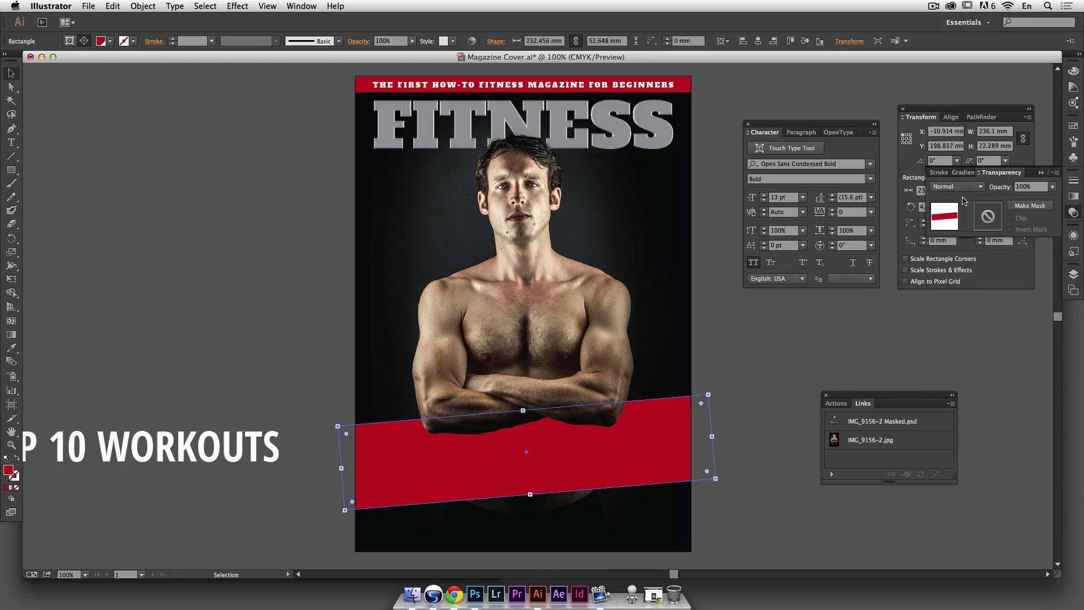
Step: Fill the banner copy with a linear gradient using the banner's dark red for both stops, with the starting stop at 0% opacity
{"action": "left_click", "coordinate": [1073, 198]}
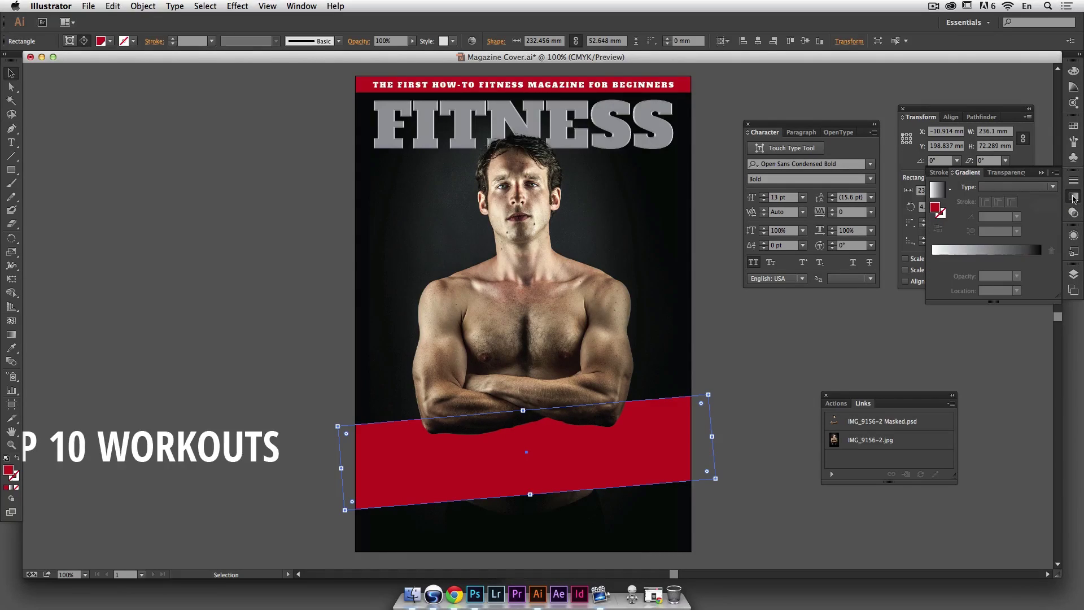
{"action": "left_click", "coordinate": [935, 192]}
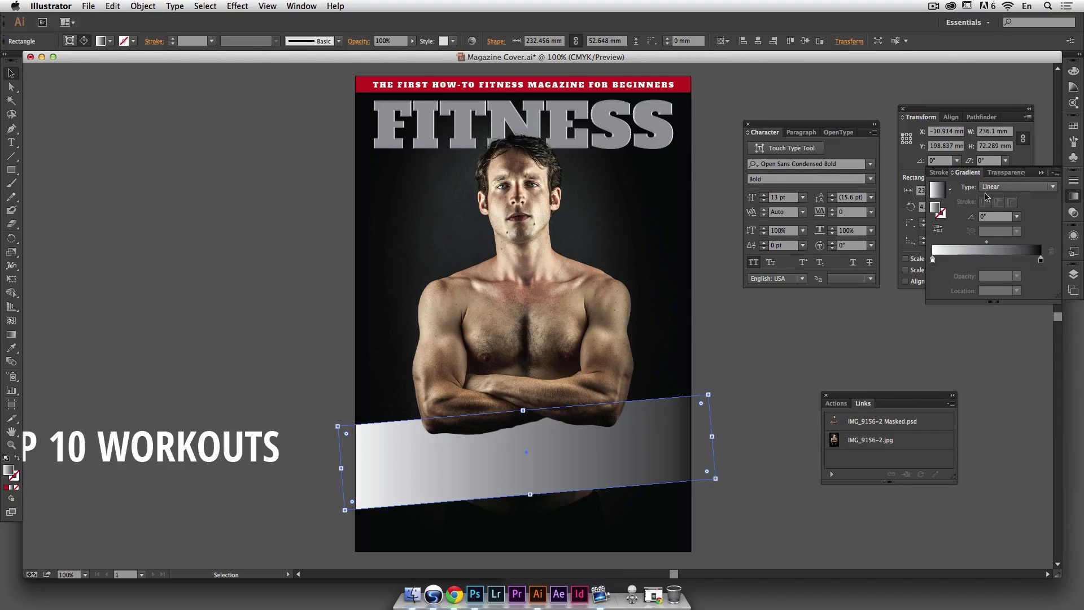
{"action": "left_click", "coordinate": [1072, 127]}
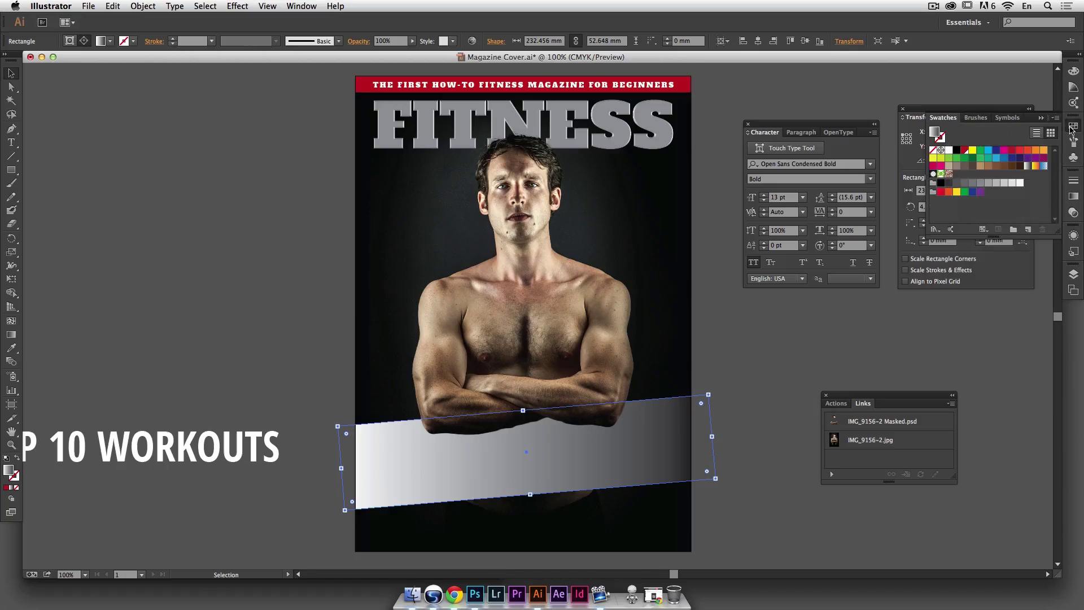
{"action": "left_click_drag", "start_coordinate": [942, 117], "coordinate": [771, 85]}
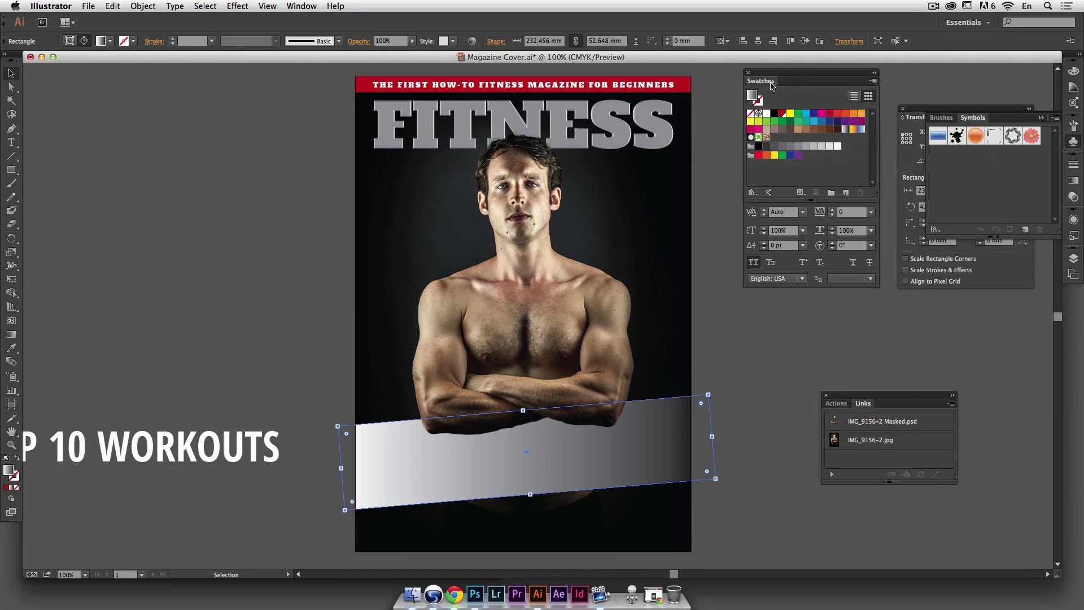
{"action": "left_click", "coordinate": [1073, 180]}
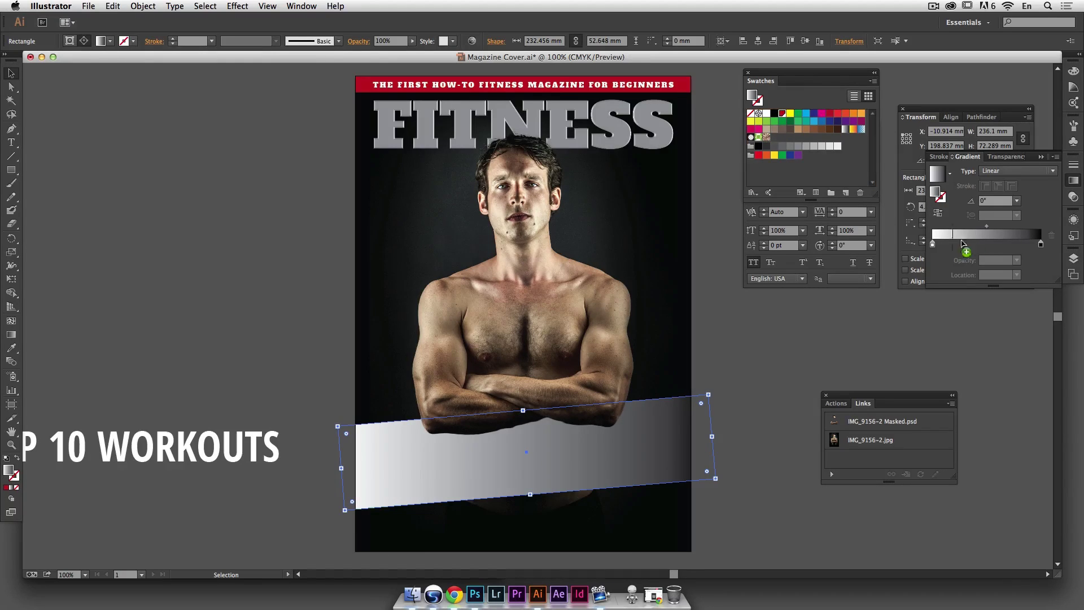
{"action": "left_click_drag", "start_coordinate": [1040, 247], "coordinate": [1041, 248]}
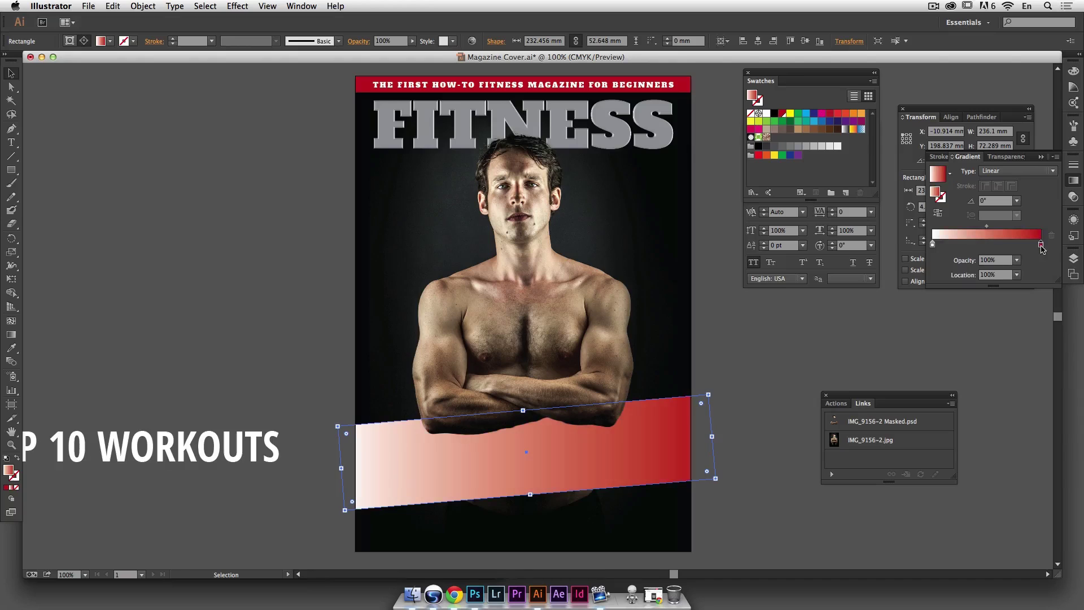
{"action": "left_click_drag", "start_coordinate": [782, 115], "coordinate": [933, 247]}
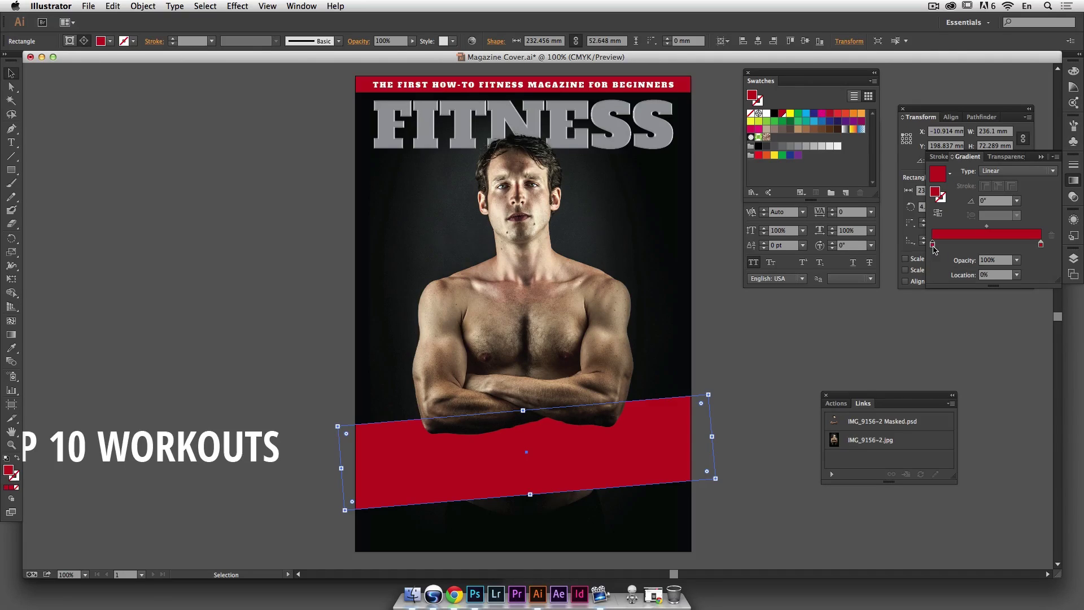
{"action": "left_click", "coordinate": [1016, 260]}
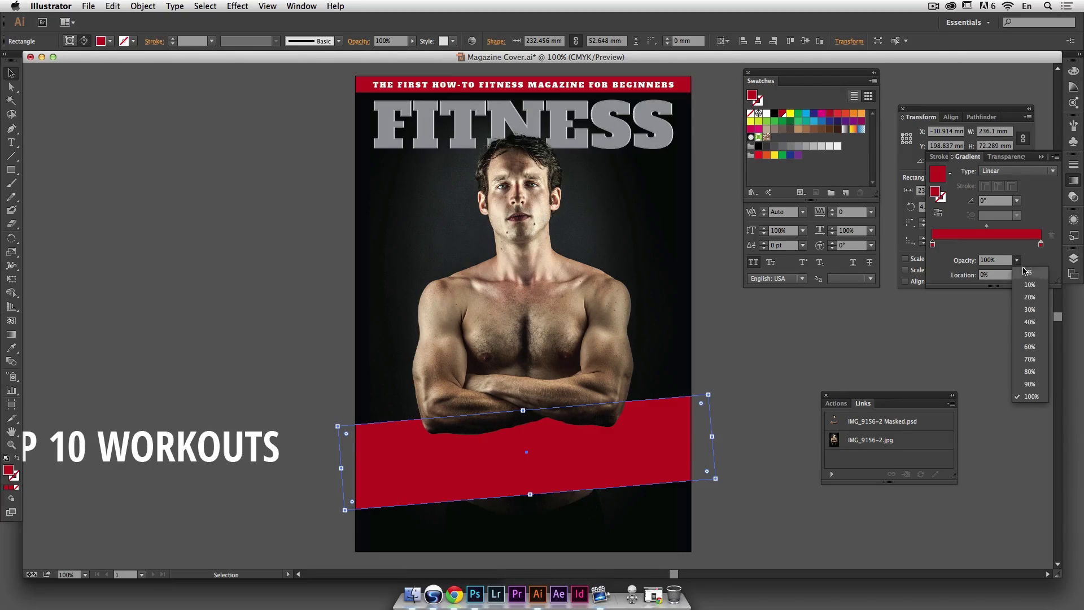
{"action": "left_click", "coordinate": [1026, 273]}
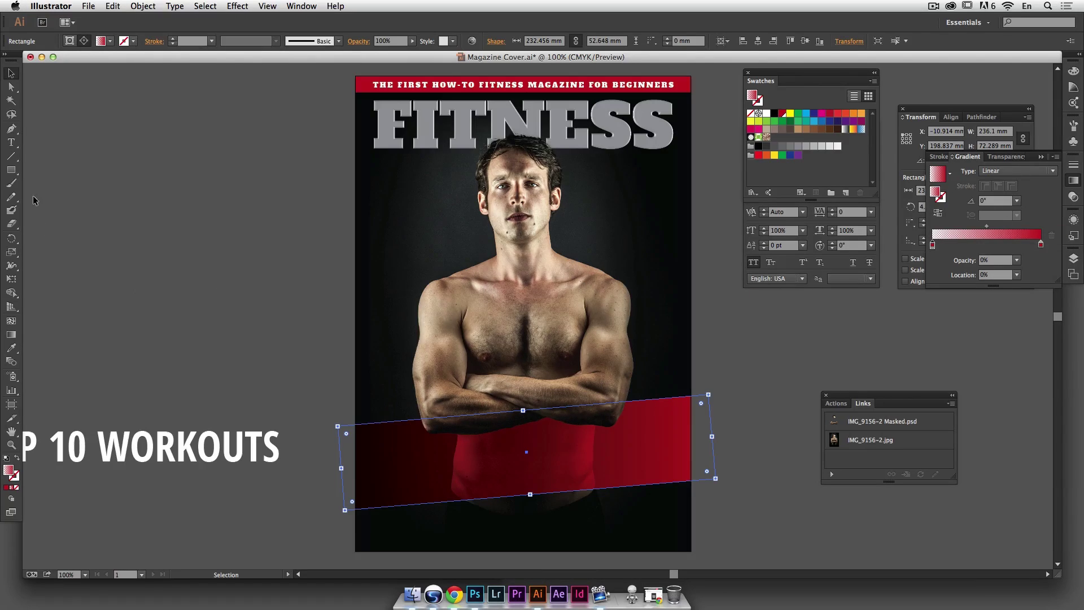
Step: Redraw the banner copy's gradient from the page's right edge to the centre and reverse it so the red fades inward
{"action": "key", "text": "g"}
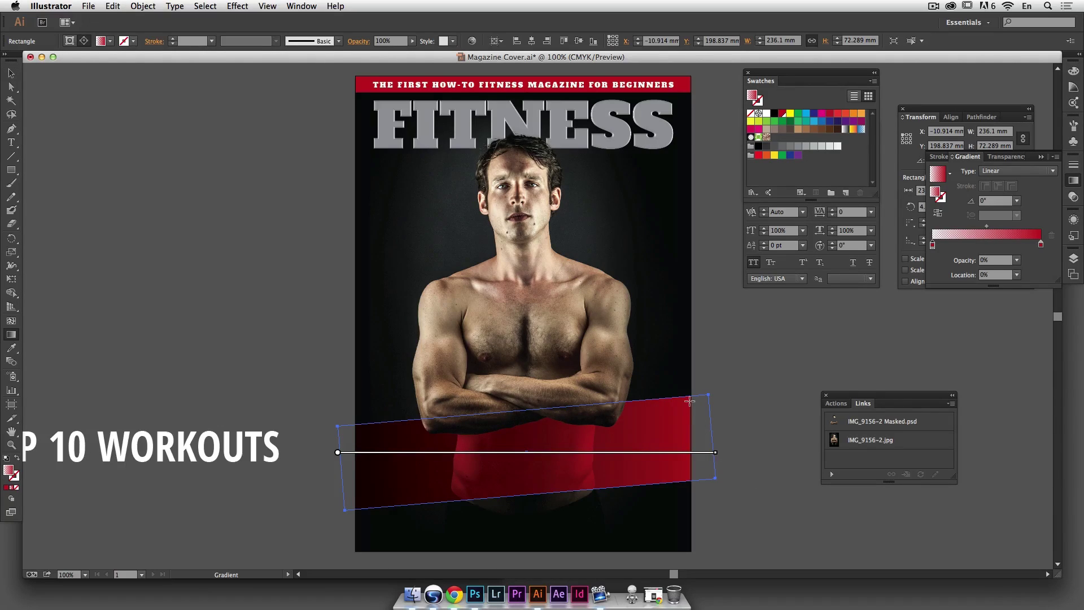
{"action": "left_click_drag", "start_coordinate": [692, 396], "coordinate": [514, 413]}
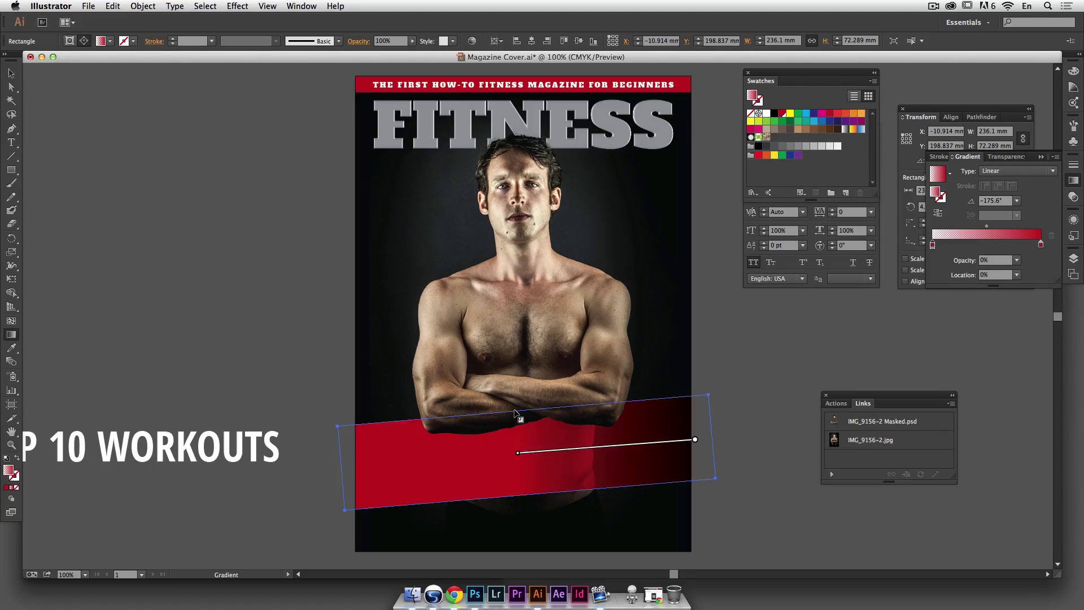
{"action": "left_click", "coordinate": [938, 213]}
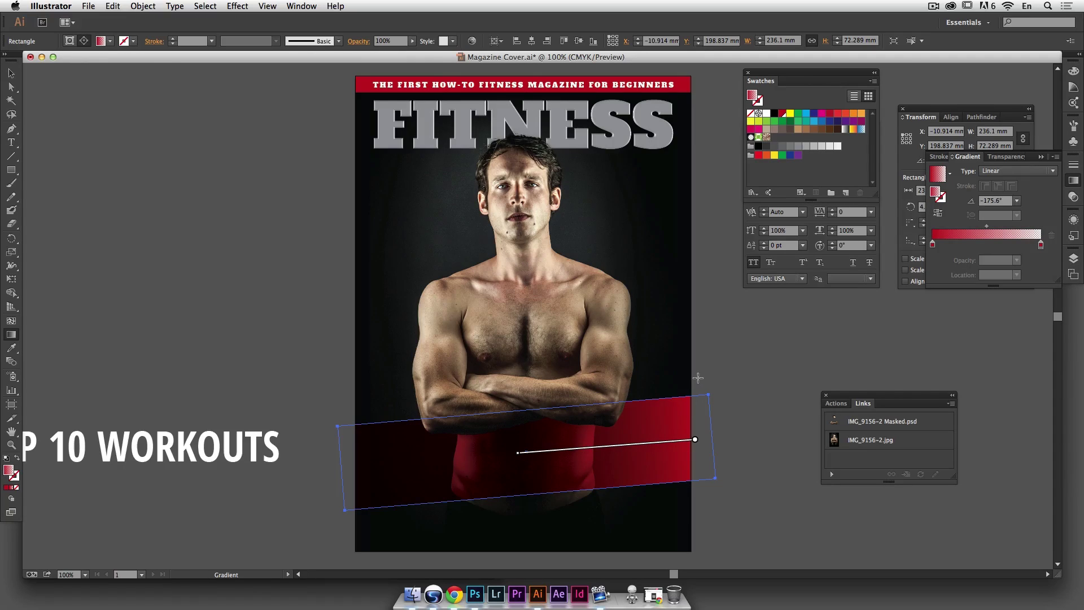
Step: Duplicate the gradient banner in front and draw the duplicate's gradient from the page's left edge to the centre
{"action": "left_click", "coordinate": [1073, 258]}
{"action": "key", "text": "v"}
{"action": "key", "text": "g"}
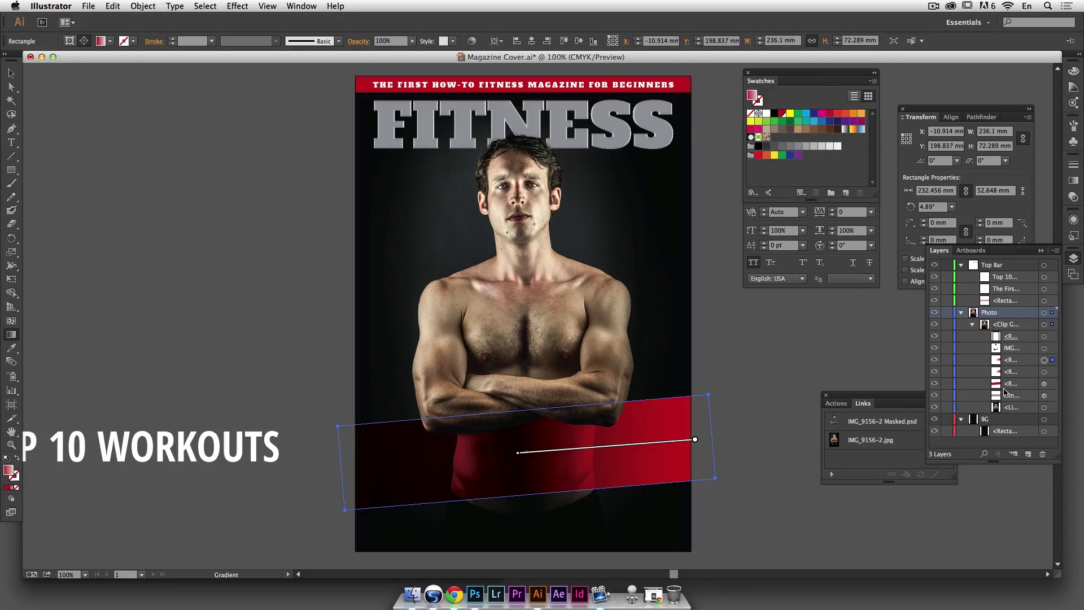
{"action": "left_click_drag", "start_coordinate": [357, 425], "coordinate": [522, 416]}
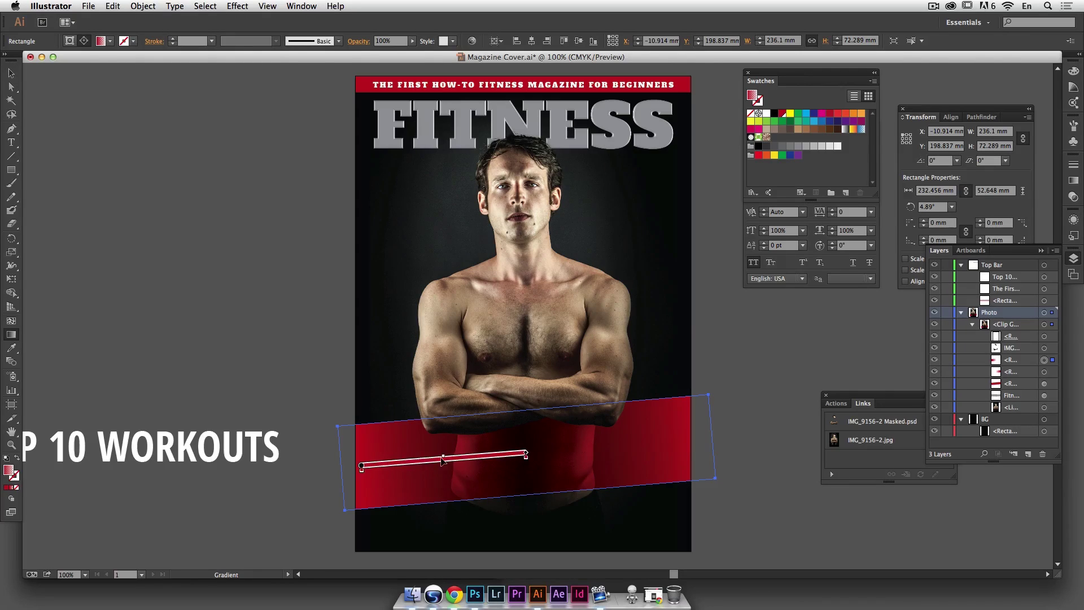
Step: Group the two gradient banners and the multiplied red banner inside the clip group, and clear the selection
{"action": "left_click", "coordinate": [11, 75]}
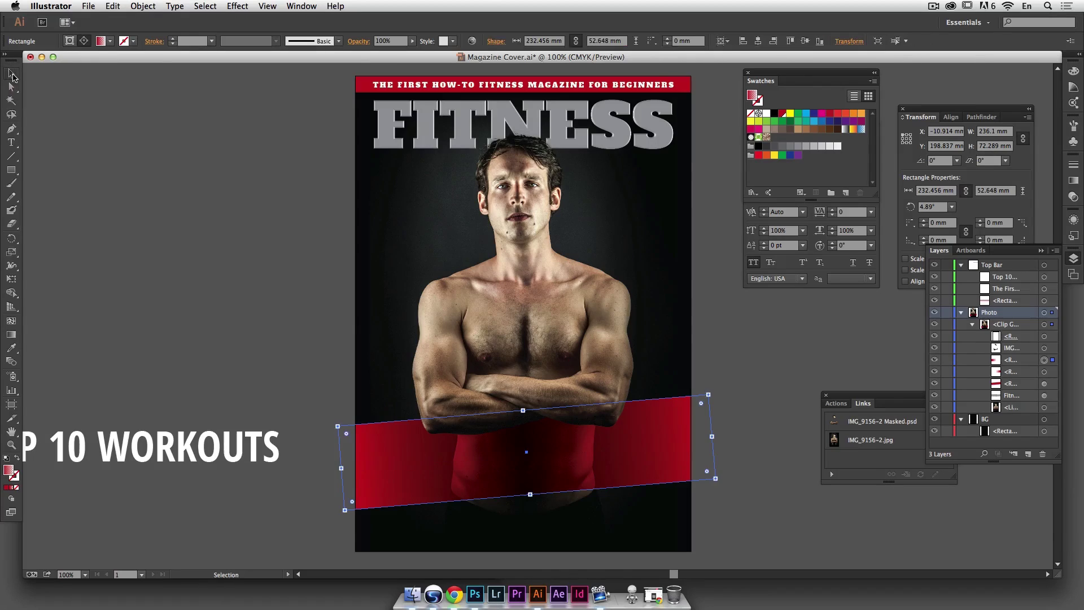
{"action": "left_click", "coordinate": [1043, 372], "text": "shift"}
{"action": "left_click", "coordinate": [1043, 386], "text": "shift"}
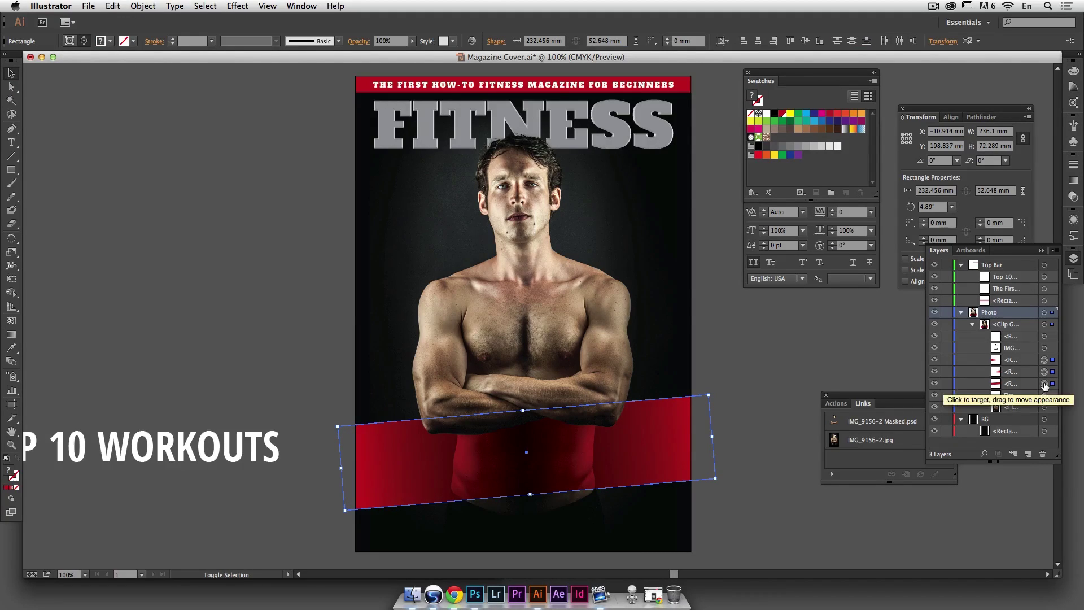
{"action": "left_click", "coordinate": [143, 6]}
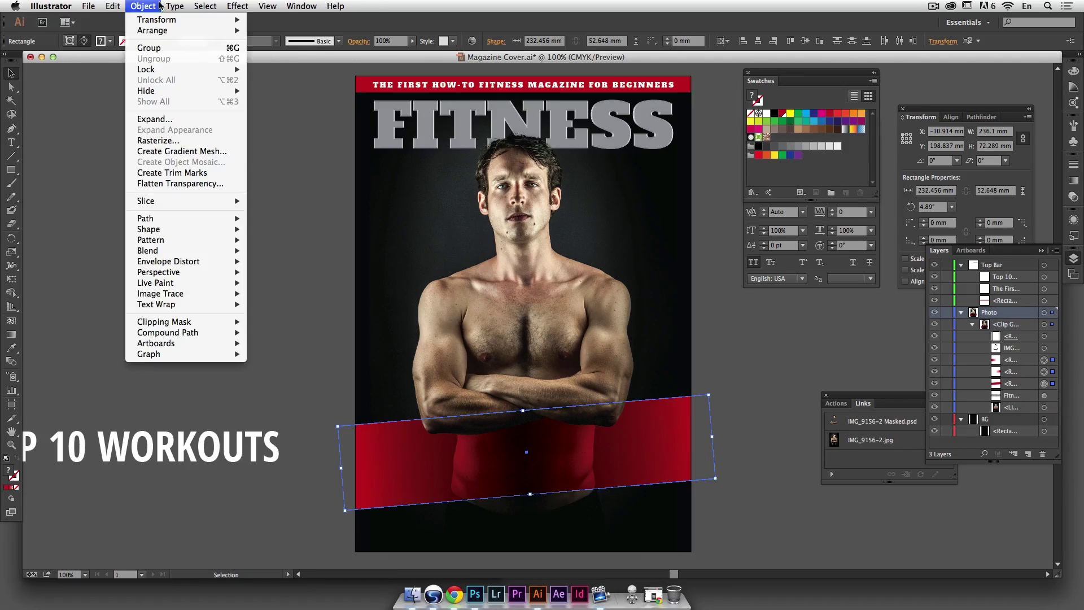
{"action": "left_click", "coordinate": [162, 46]}
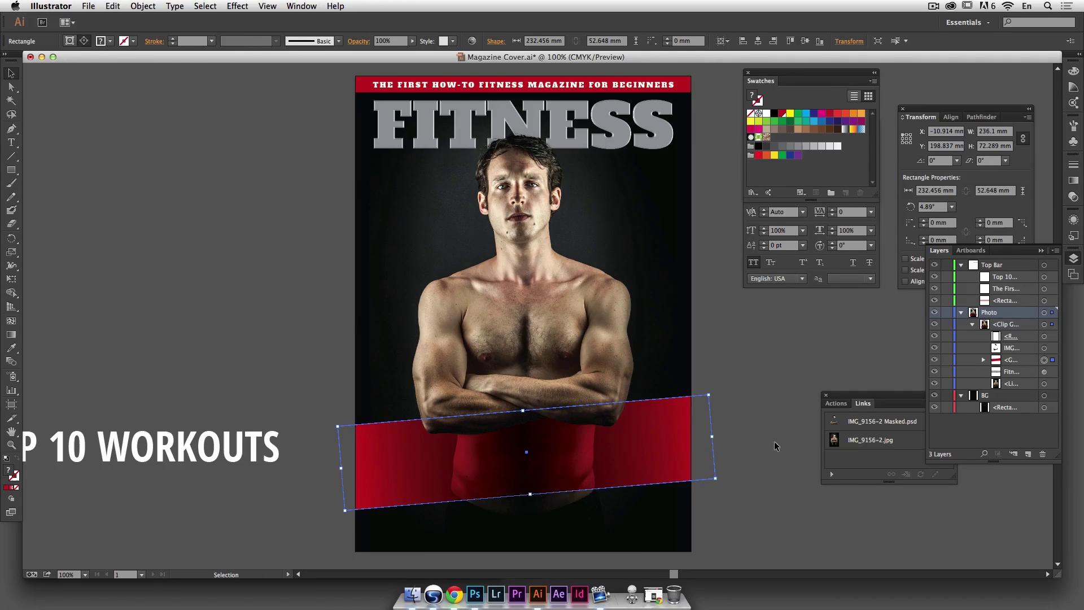
{"action": "left_click", "coordinate": [760, 469]}
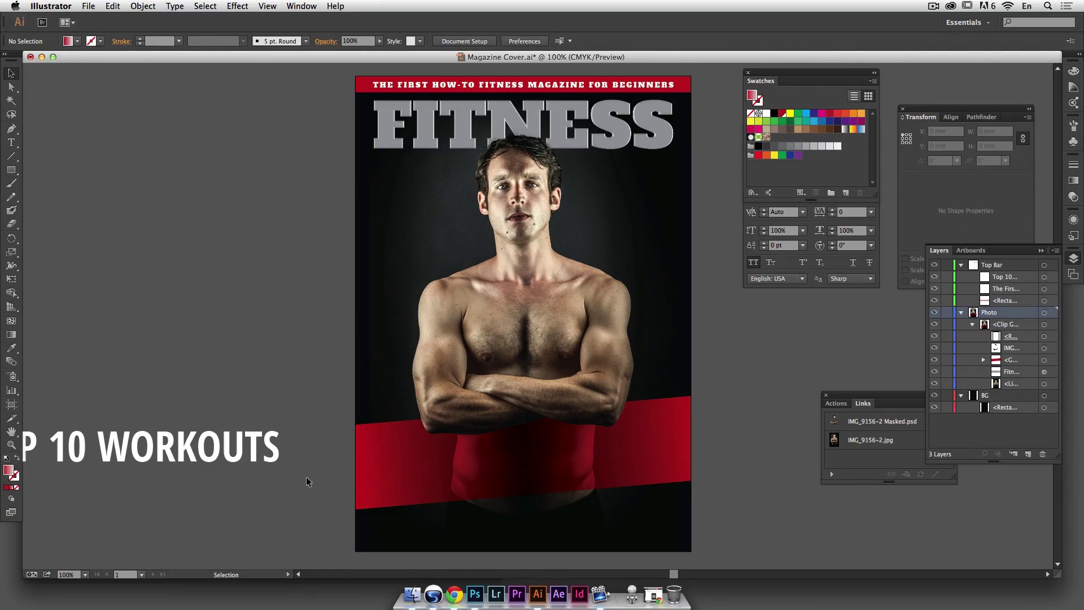
Step: Move the TOP 10 WORKOUTS headline onto the banner and rotate it to match the tilt, at about X 10 mm, Y 215 mm
{"action": "left_click", "coordinate": [226, 459]}
{"action": "left_click_drag", "start_coordinate": [172, 452], "coordinate": [582, 464]}
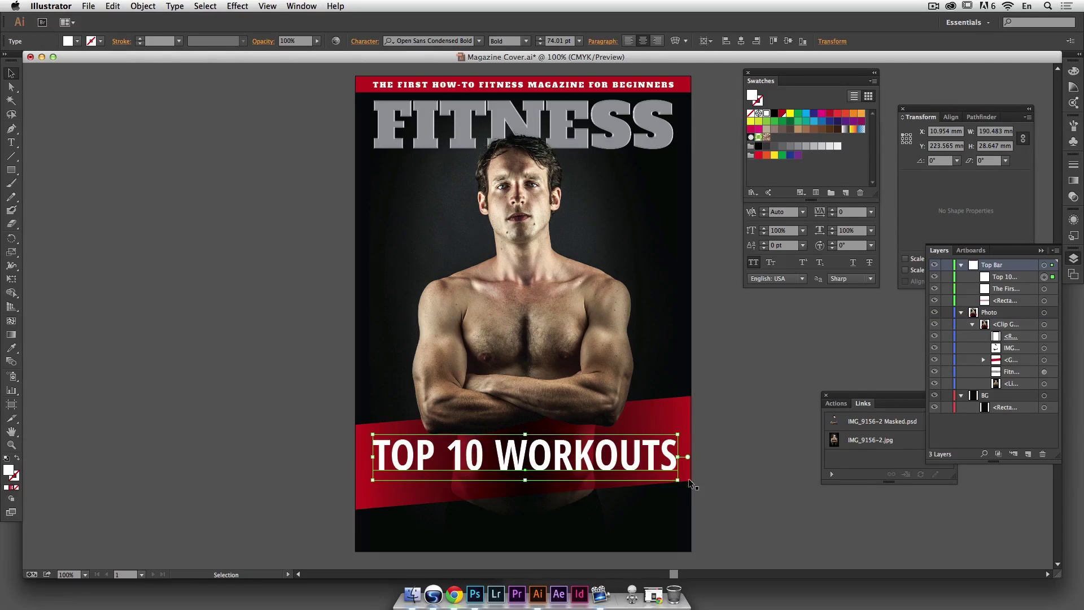
{"action": "left_click_drag", "start_coordinate": [683, 480], "coordinate": [695, 468]}
{"action": "left_click_drag", "start_coordinate": [568, 451], "coordinate": [566, 467]}
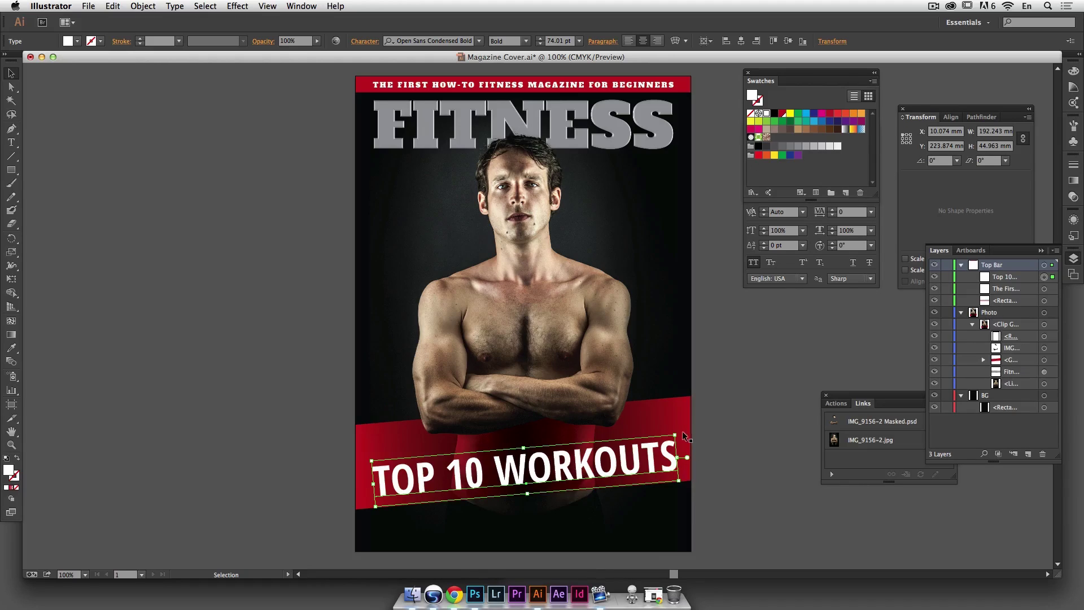
{"action": "left_click_drag", "start_coordinate": [680, 431], "coordinate": [683, 431]}
{"action": "left_click_drag", "start_coordinate": [559, 470], "coordinate": [563, 457]}
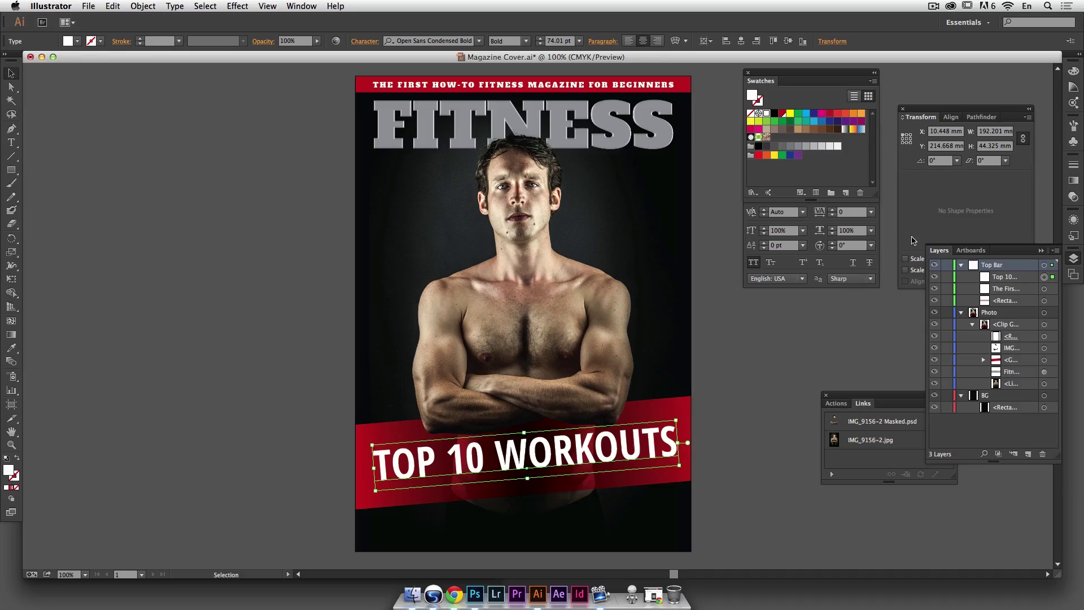
Step: Tighten the TOP 10 WORKOUTS headline's tracking to -50, moving the swatches out of the way of the character settings
{"action": "left_click", "coordinate": [1075, 262]}
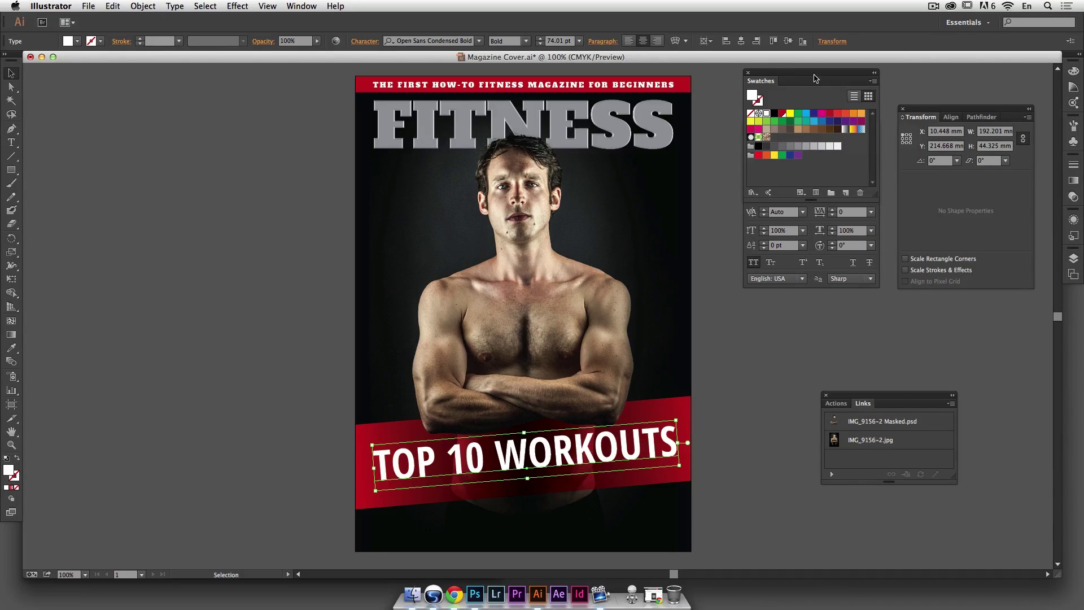
{"action": "left_click_drag", "start_coordinate": [822, 78], "coordinate": [976, 77]}
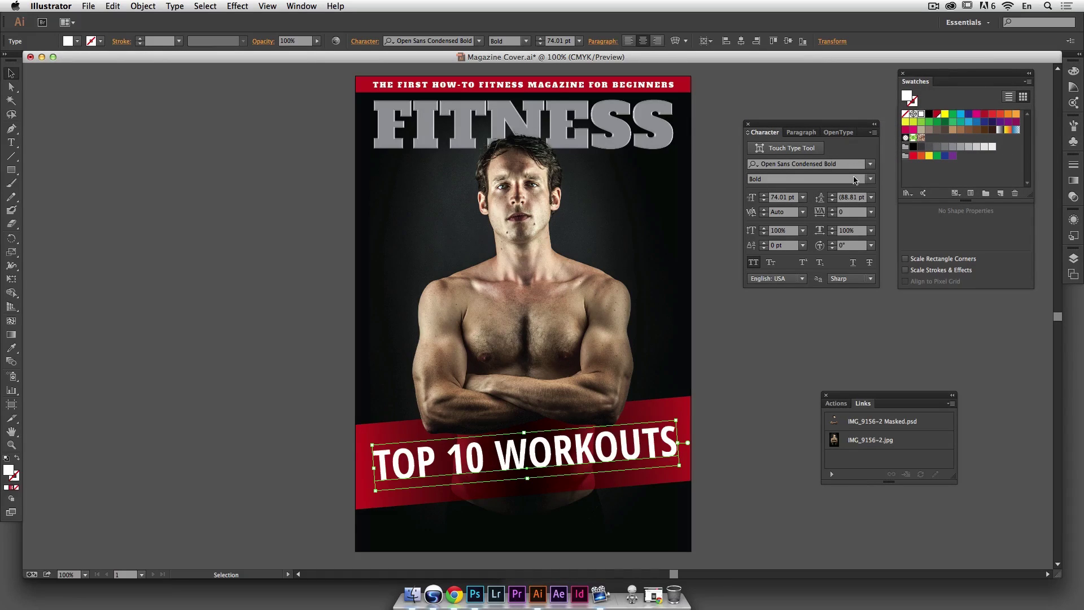
{"action": "left_click", "coordinate": [871, 212]}
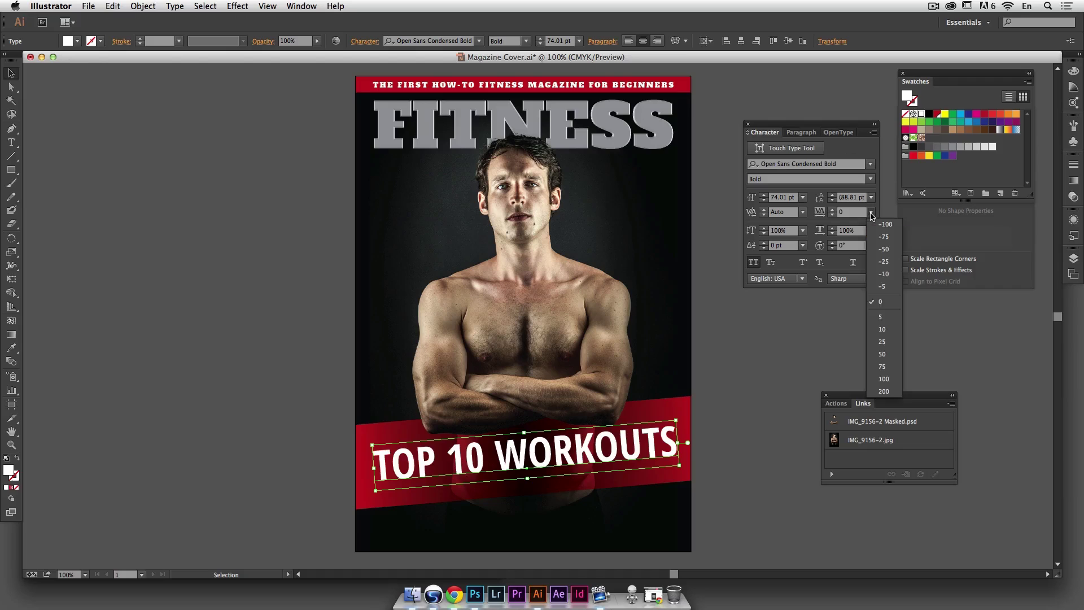
{"action": "left_click", "coordinate": [884, 261]}
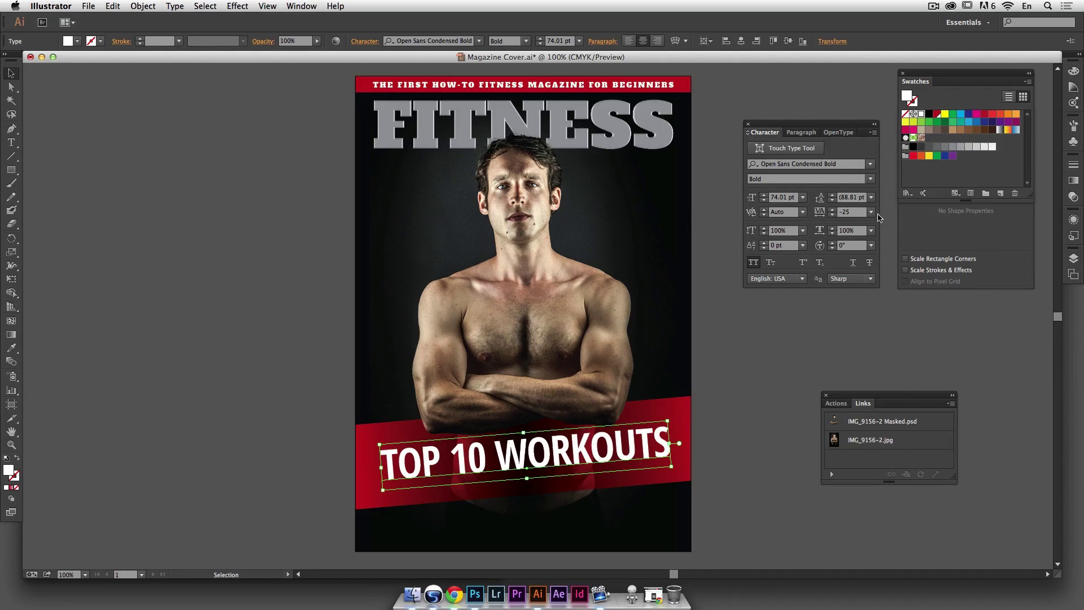
{"action": "left_click", "coordinate": [869, 213]}
{"action": "left_click", "coordinate": [878, 251]}
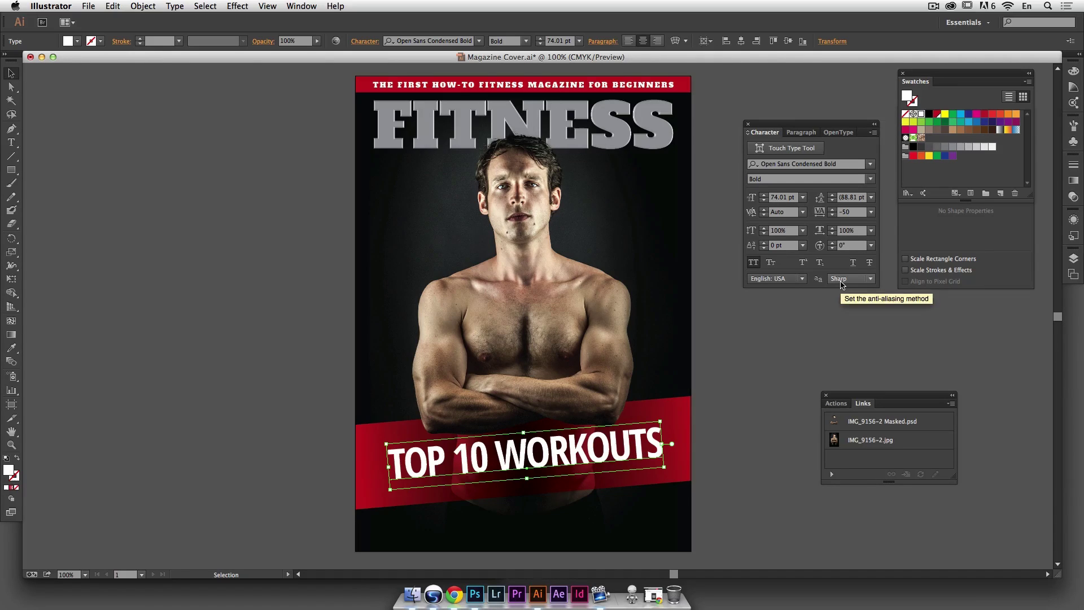
Step: Enlarge the headline text to 84 pt and nudge it slightly left on the banner
{"action": "left_click", "coordinate": [762, 194]}
{"action": "left_click", "coordinate": [763, 195]}
{"action": "left_click", "coordinate": [763, 195]}
{"action": "left_click", "coordinate": [762, 195]}
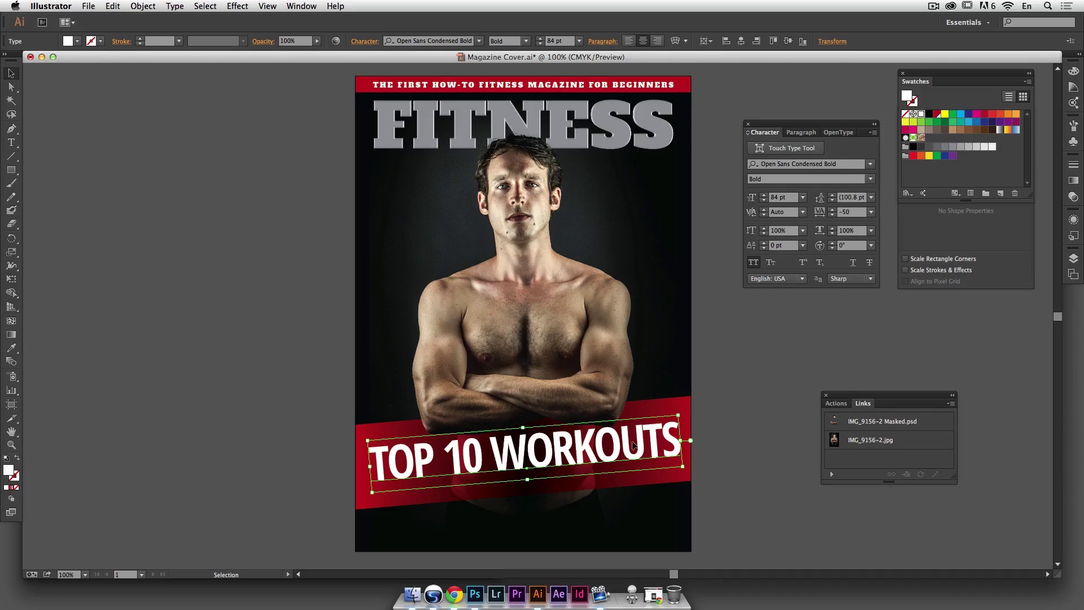
{"action": "left_click_drag", "start_coordinate": [628, 447], "coordinate": [623, 446]}
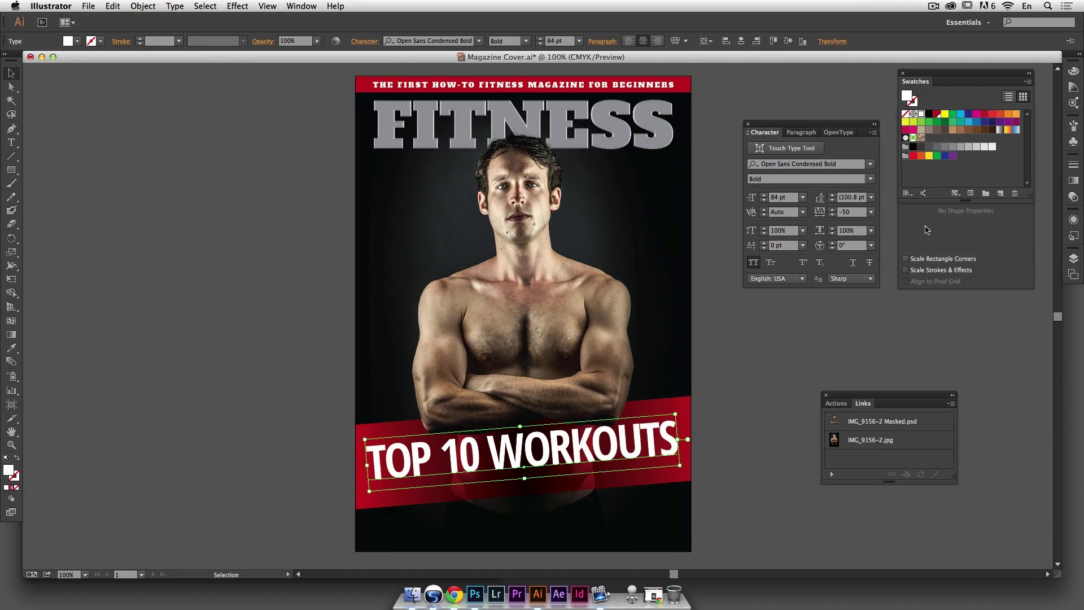
Step: Set the headline's horizontal character scale to 96%
{"action": "left_click", "coordinate": [832, 233]}
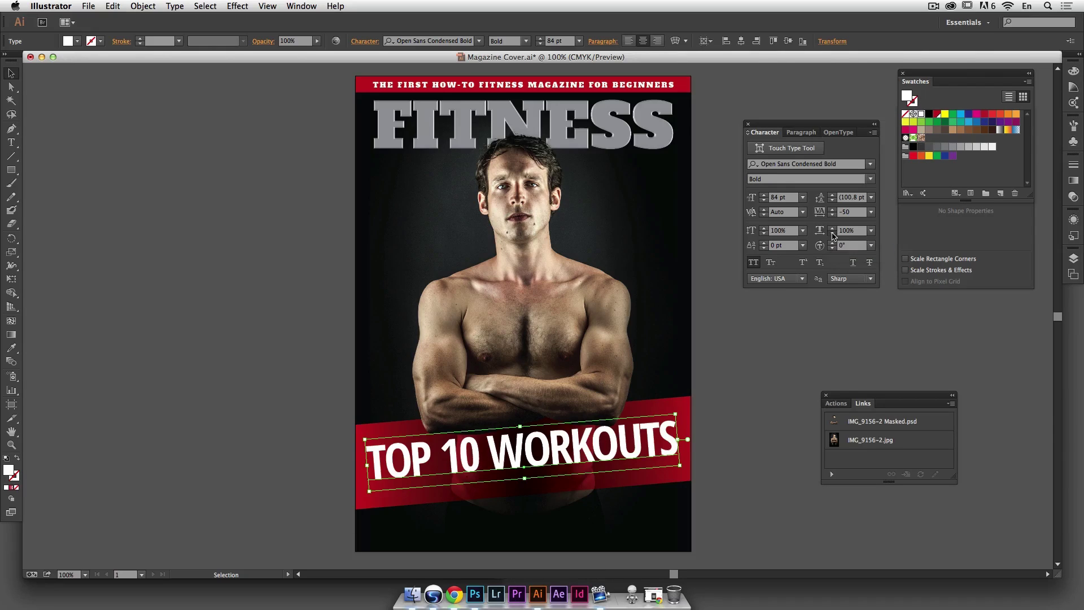
{"action": "left_click", "coordinate": [831, 234]}
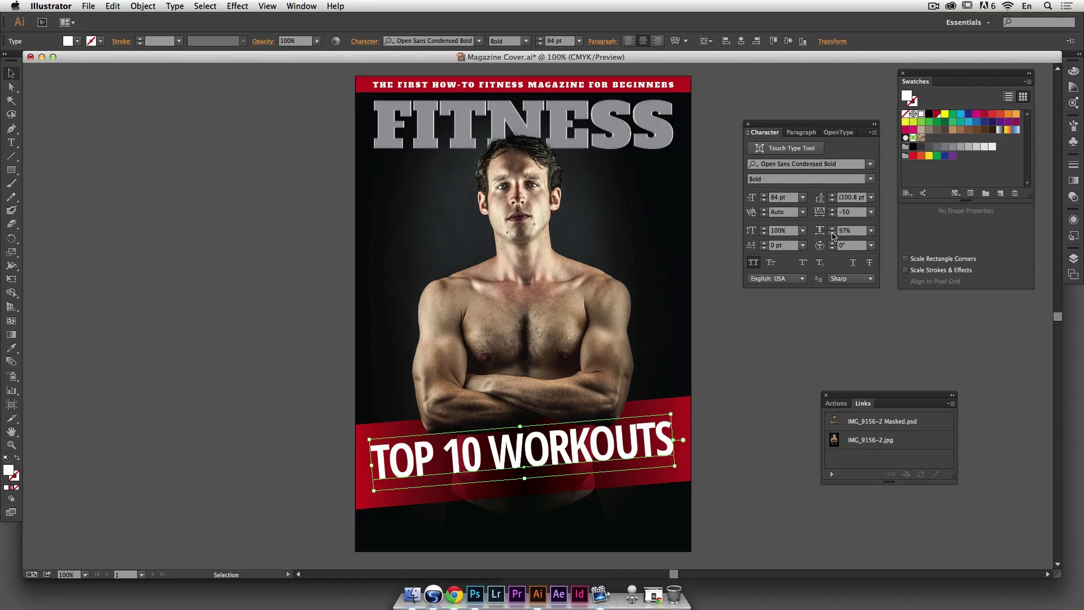
{"action": "left_click", "coordinate": [832, 234]}
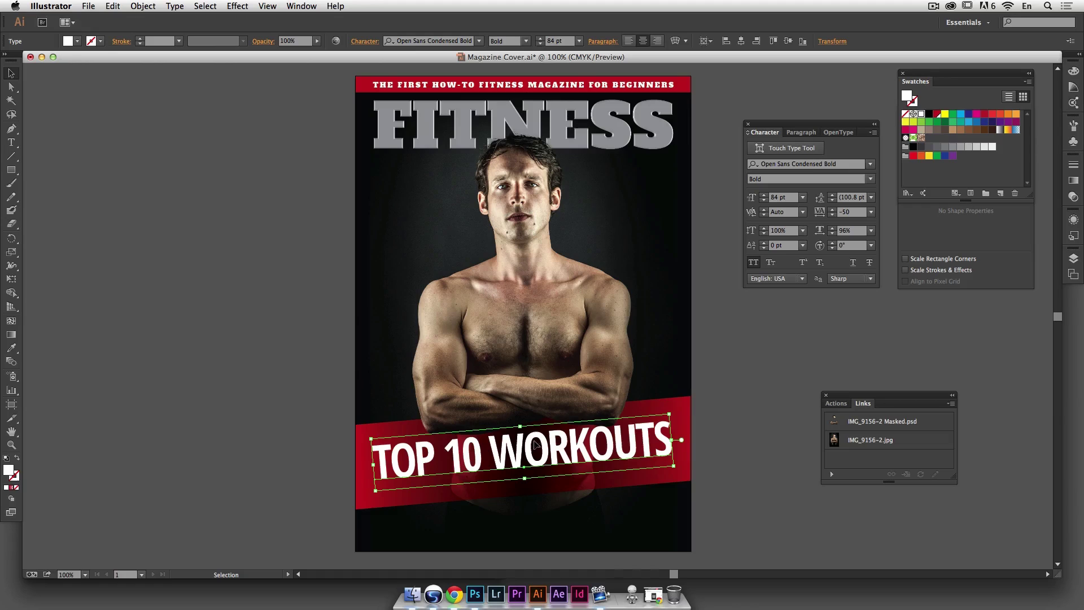
Step: Set up a previewed drop shadow on the headline in Multiply mode with 100% opacity, 0.5 mm X and Y offsets and 0 mm blur
{"action": "left_click", "coordinate": [237, 6]}
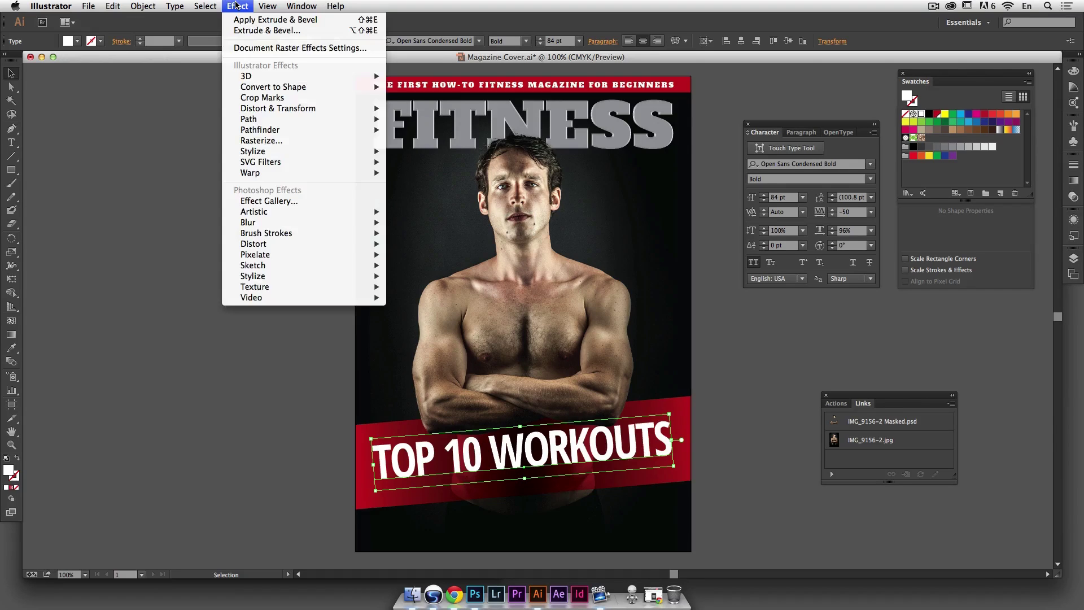
{"action": "mouse_move", "coordinate": [341, 157]}
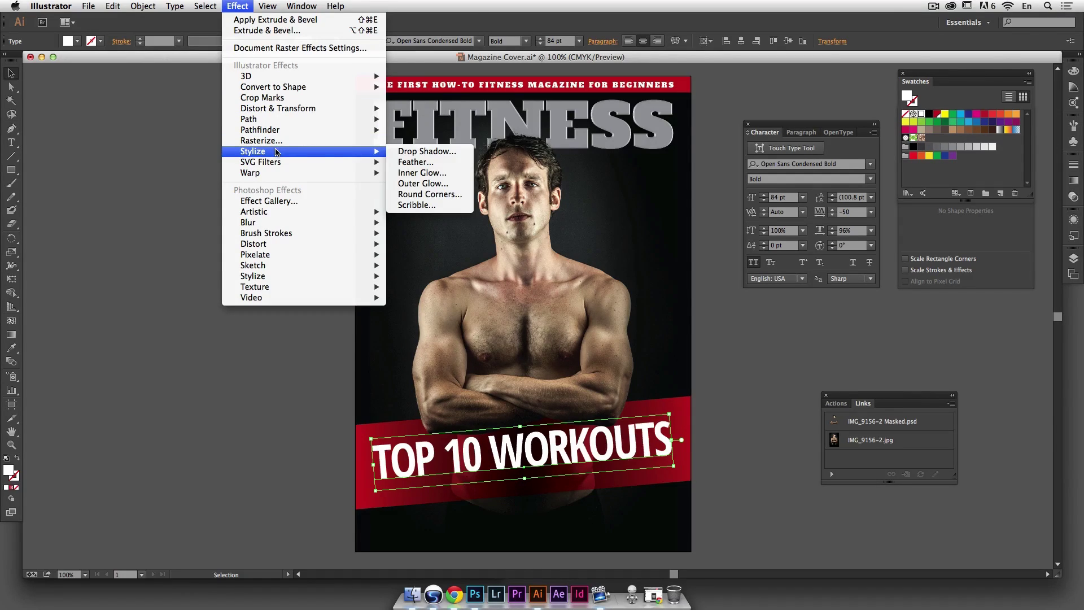
{"action": "left_click", "coordinate": [412, 152]}
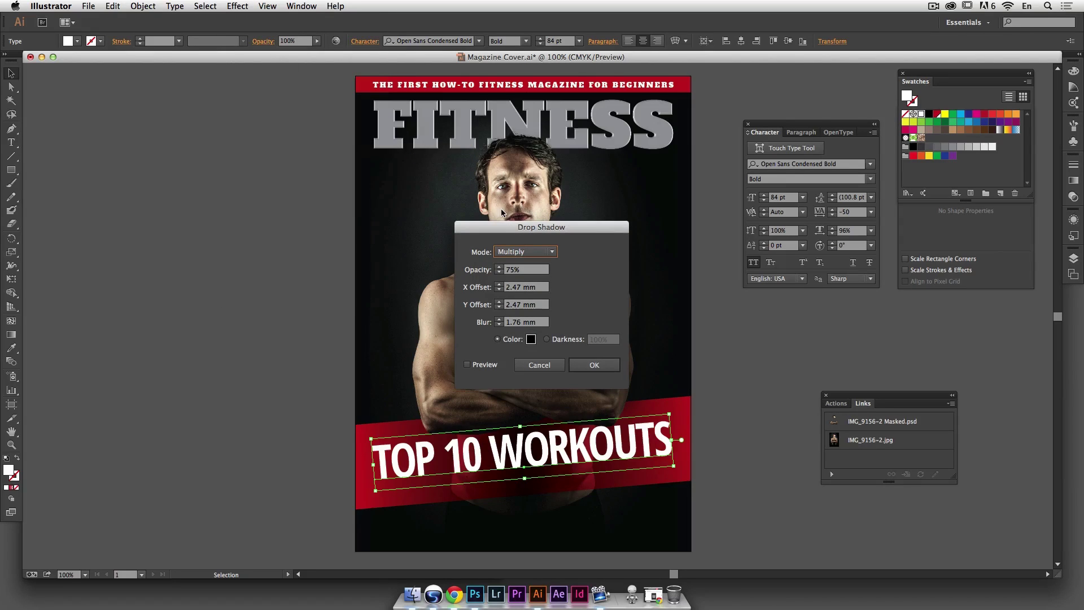
{"action": "left_click", "coordinate": [533, 270]}
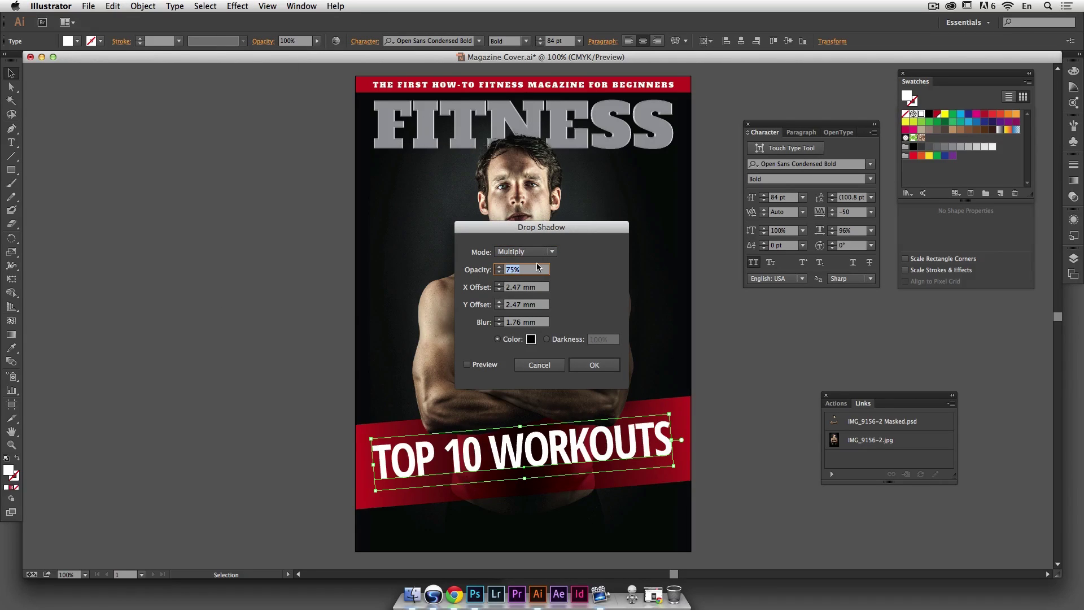
{"action": "type", "text": "100"}
{"action": "key", "text": "Tab"}
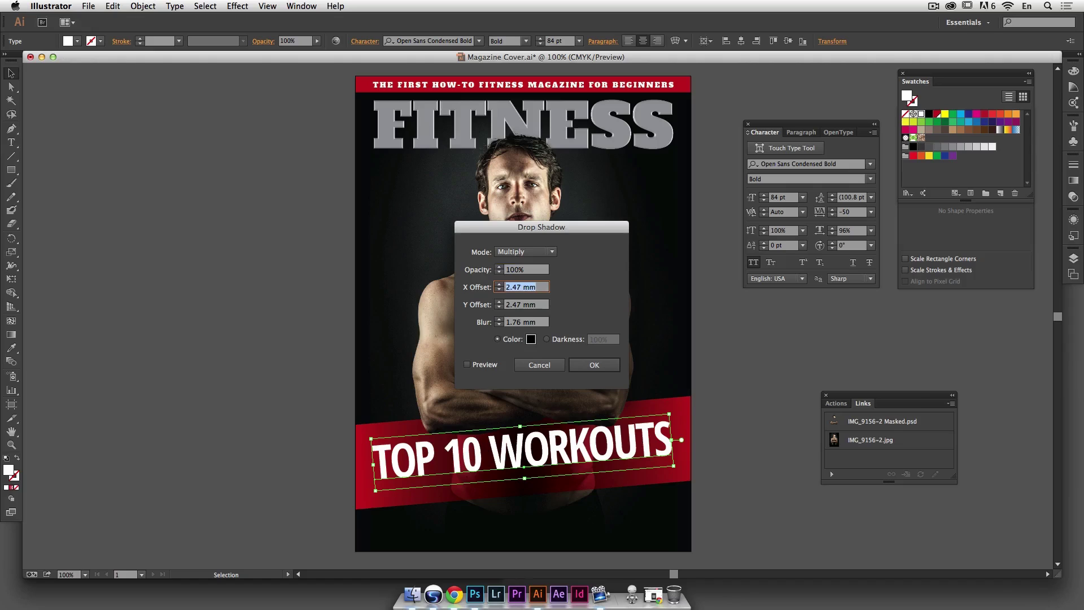
{"action": "type", "text": ".5"}
{"action": "key", "text": "Tab"}
{"action": "type", "text": ".5"}
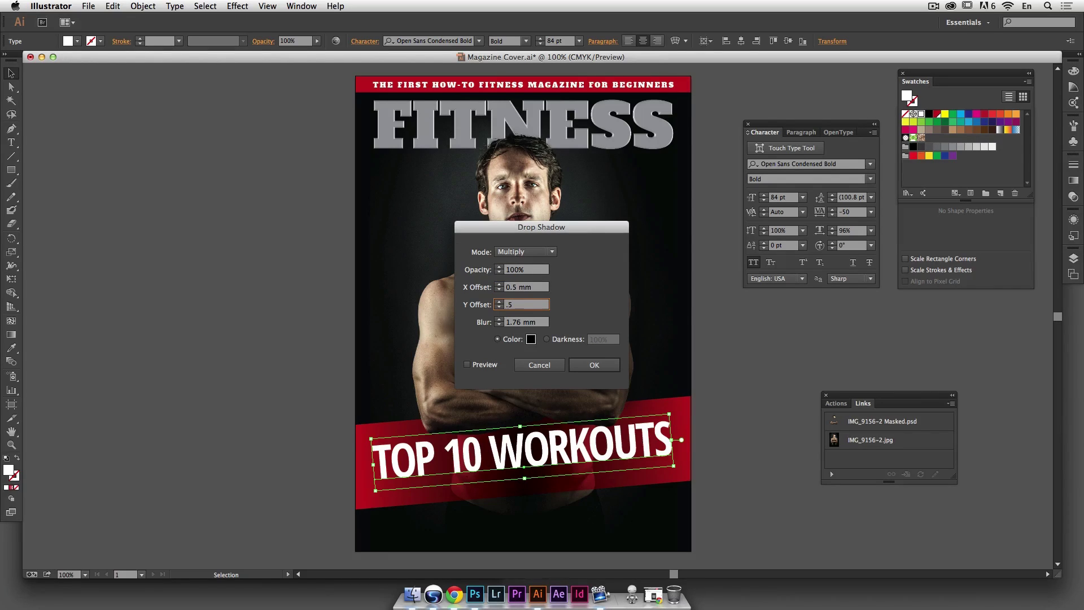
{"action": "key", "text": "Tab"}
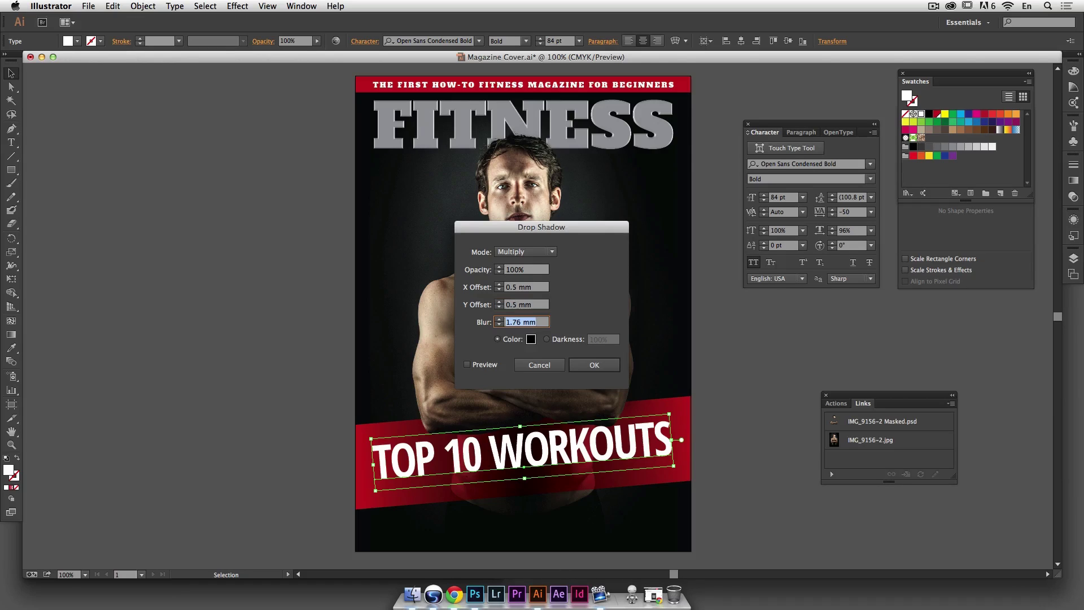
{"action": "type", "text": "0"}
{"action": "key", "text": "Tab"}
{"action": "left_click", "coordinate": [483, 366]}
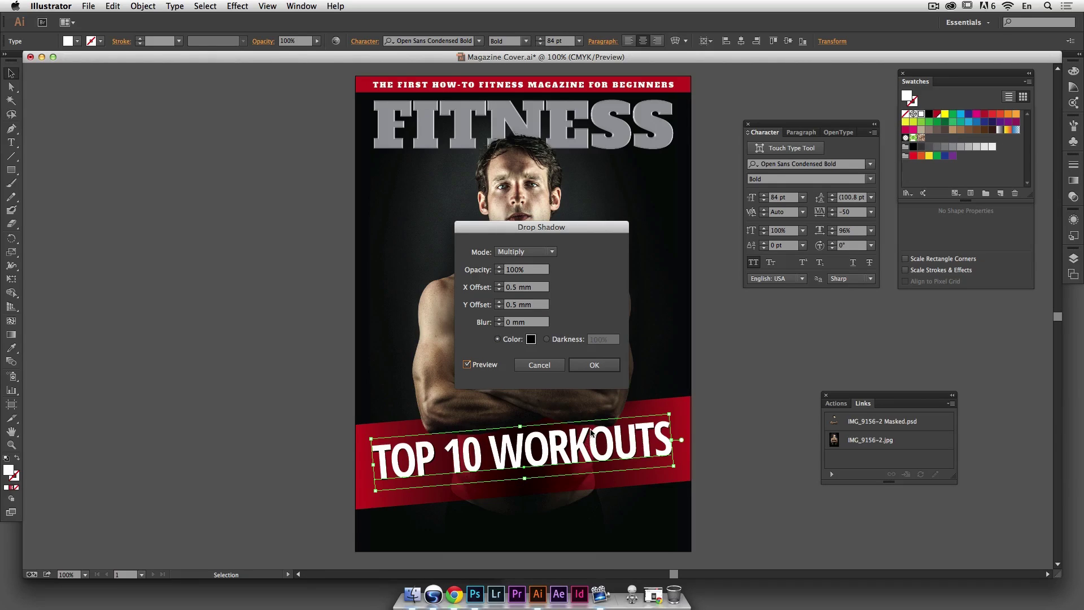
Step: Try 1 mm offsets for the headline's shadow, return both X and Y offsets to 0.5 mm and apply the effect
{"action": "left_click", "coordinate": [499, 284]}
{"action": "left_click", "coordinate": [498, 302]}
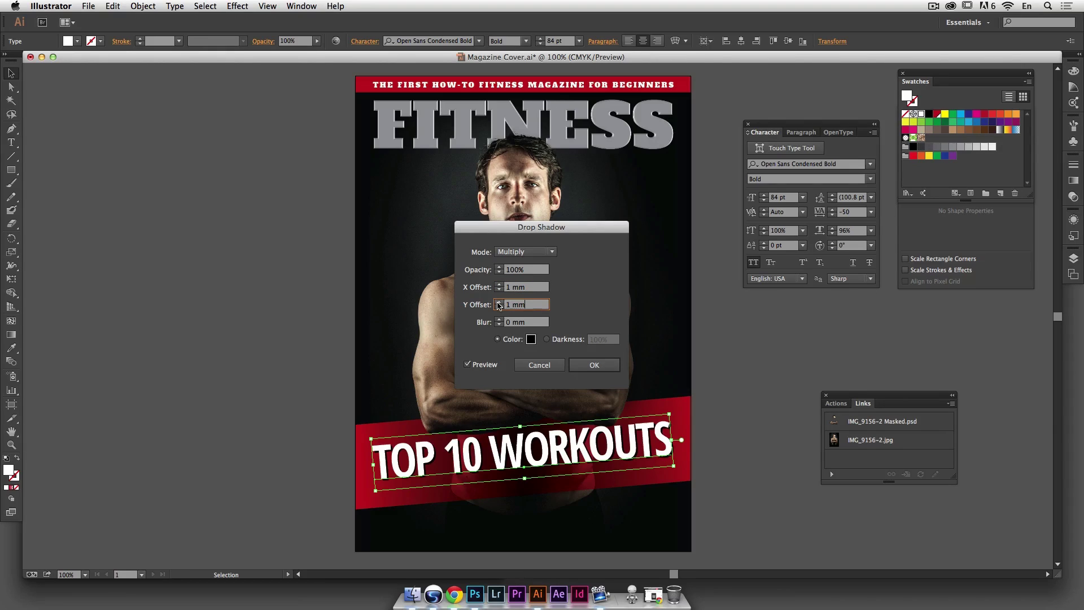
{"action": "triple_click", "coordinate": [521, 288]}
{"action": "key", "text": "BackSpace"}
{"action": "type", "text": ".5"}
{"action": "key", "text": "Tab"}
{"action": "type", "text": ".5"}
{"action": "key", "text": "Tab"}
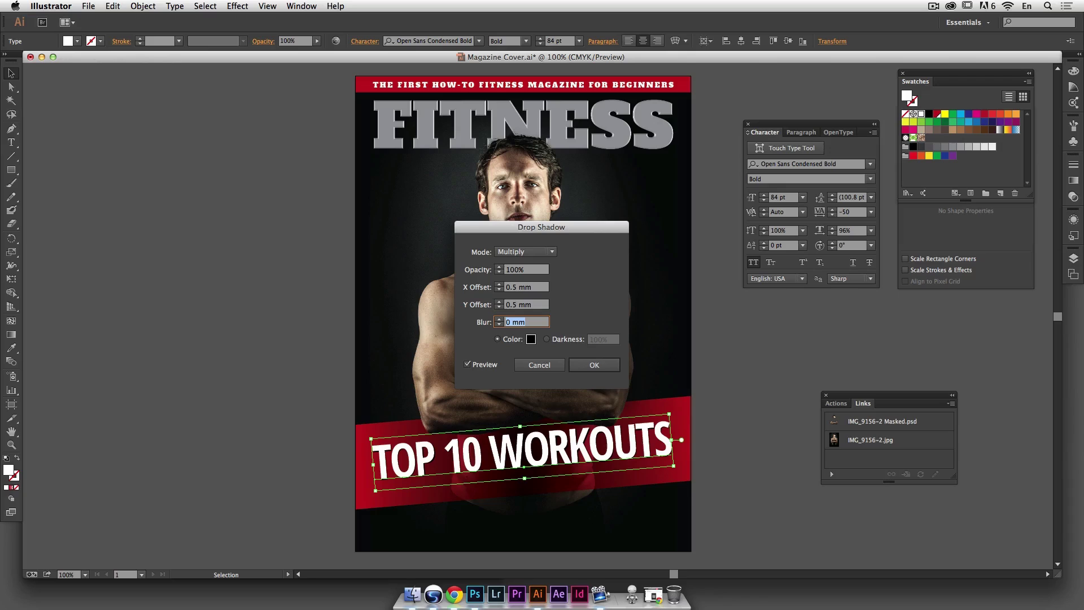
{"action": "left_click", "coordinate": [593, 365]}
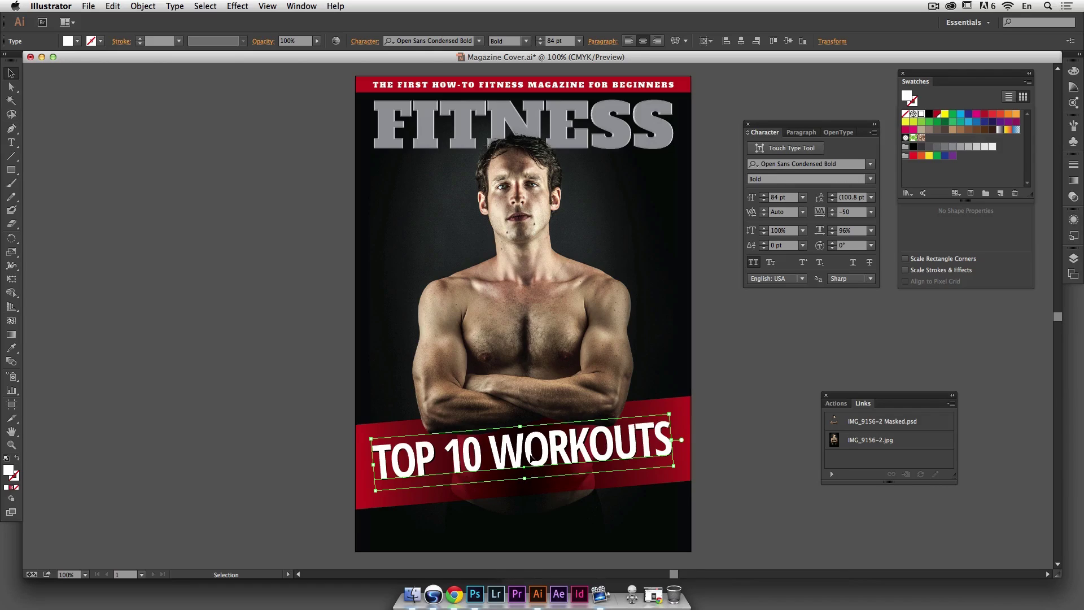
Step: Nudge the headline up and move it into the Photo clip group, directly beneath the masked model image, and clear the selection
{"action": "left_click_drag", "start_coordinate": [528, 457], "coordinate": [528, 453]}
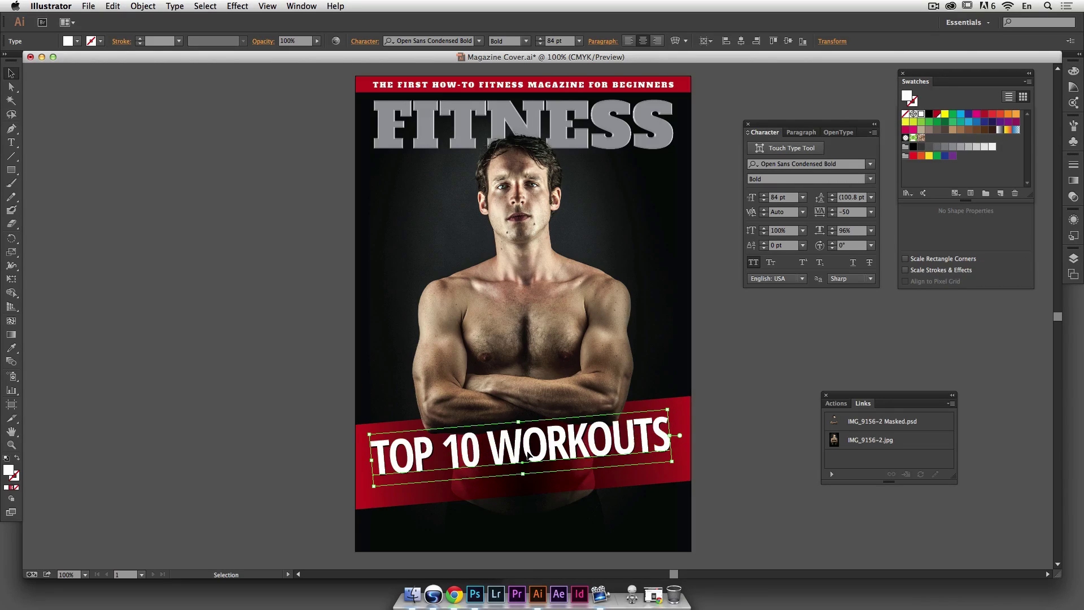
{"action": "left_click", "coordinate": [1072, 259]}
{"action": "left_click_drag", "start_coordinate": [1019, 279], "coordinate": [1011, 350]}
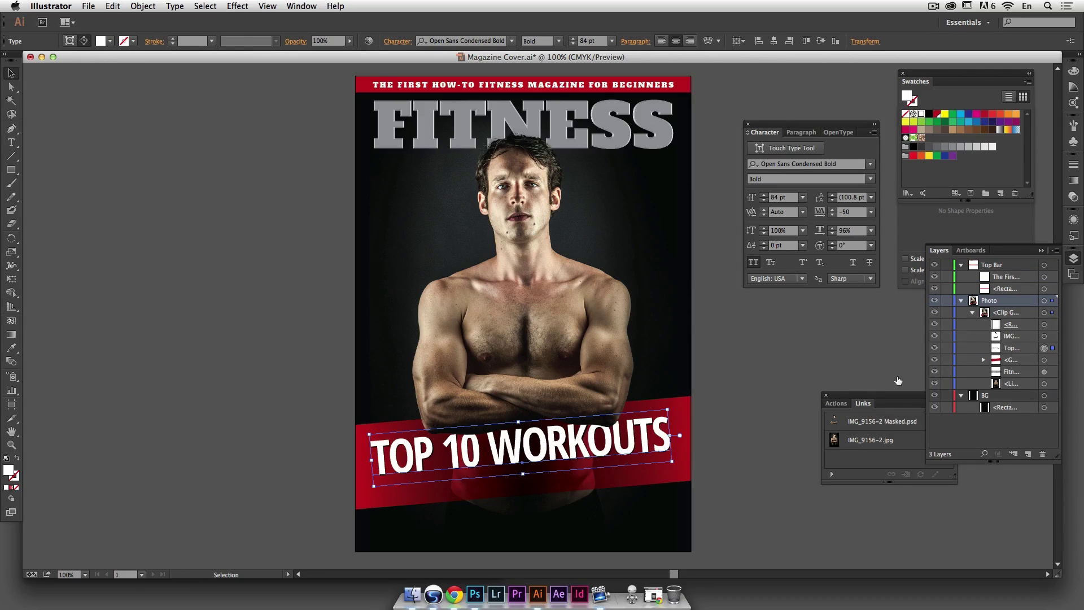
{"action": "left_click", "coordinate": [737, 347]}
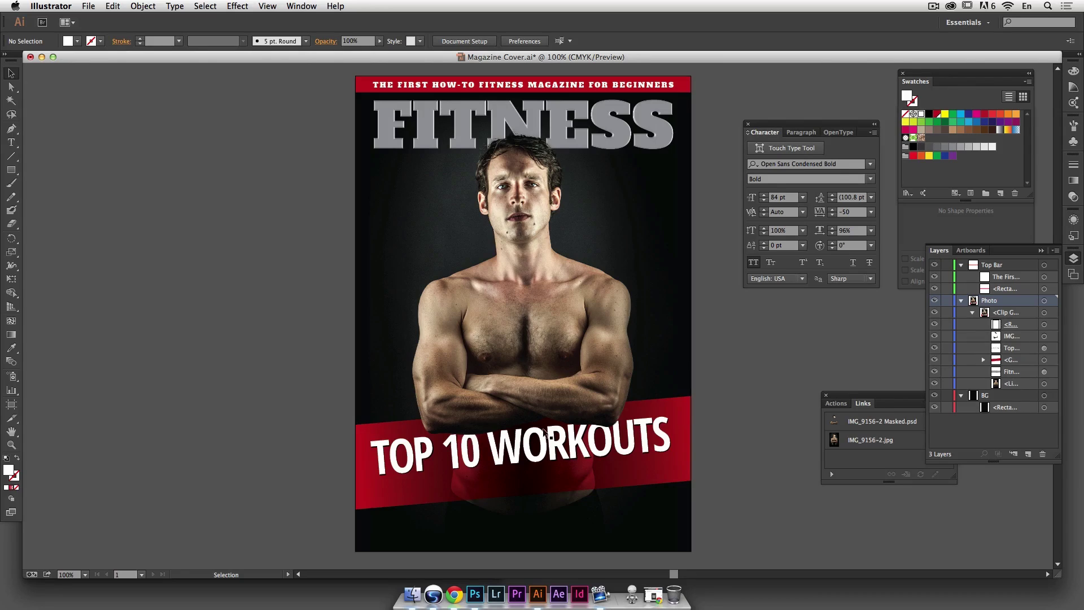
Step: Shorten the red banner group by raising its lower edge, and nudge the headline slightly right and up to centre it on the banner
{"action": "left_click", "coordinate": [1043, 361]}
{"action": "left_click_drag", "start_coordinate": [529, 493], "coordinate": [530, 483]}
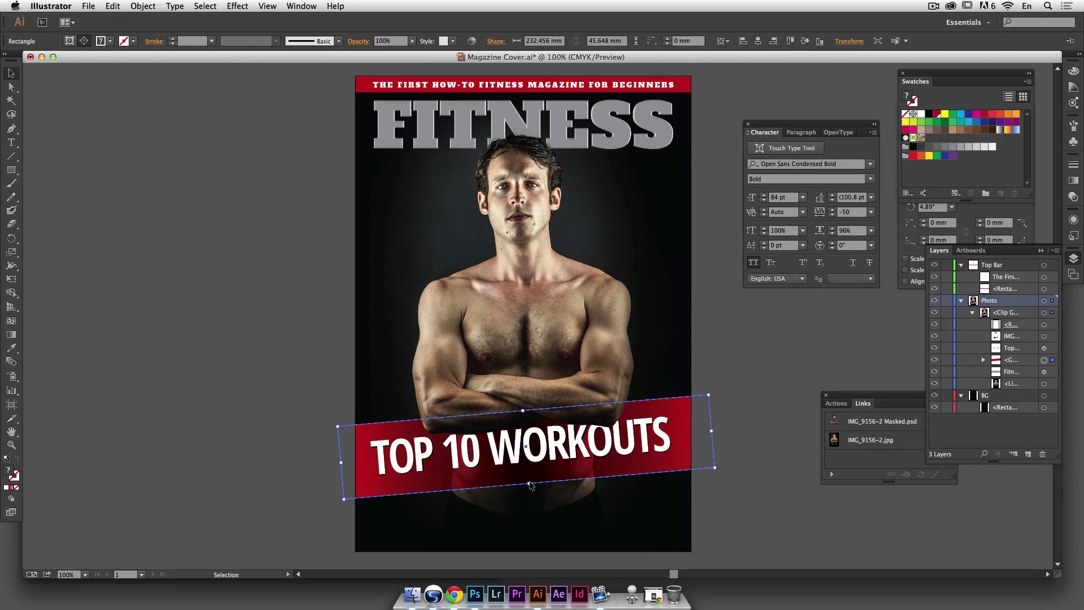
{"action": "left_click", "coordinate": [1044, 348]}
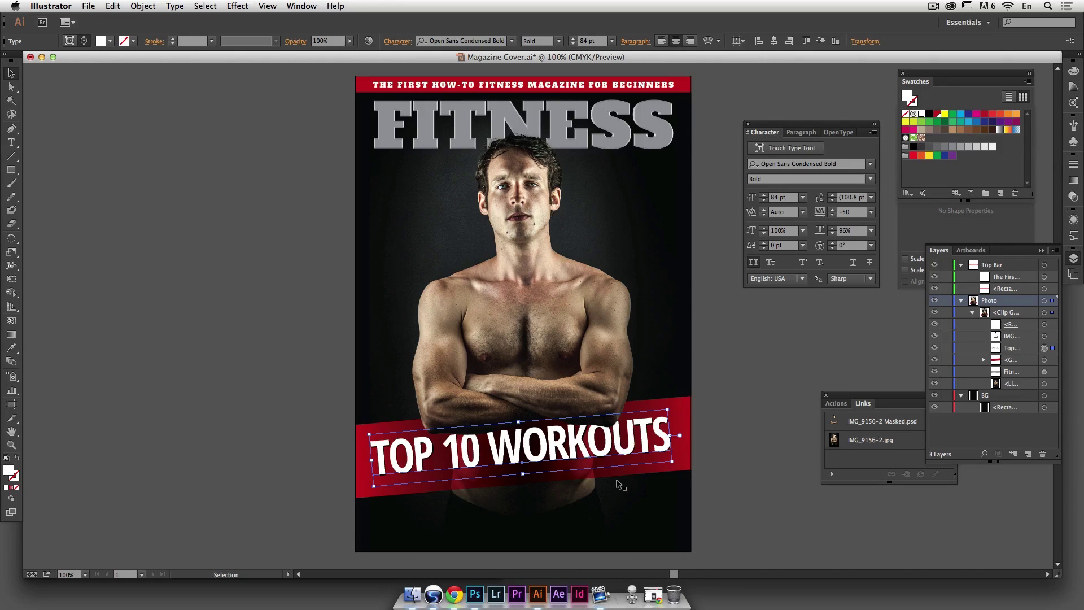
{"action": "left_click", "coordinate": [578, 455]}
{"action": "left_click", "coordinate": [578, 455]}
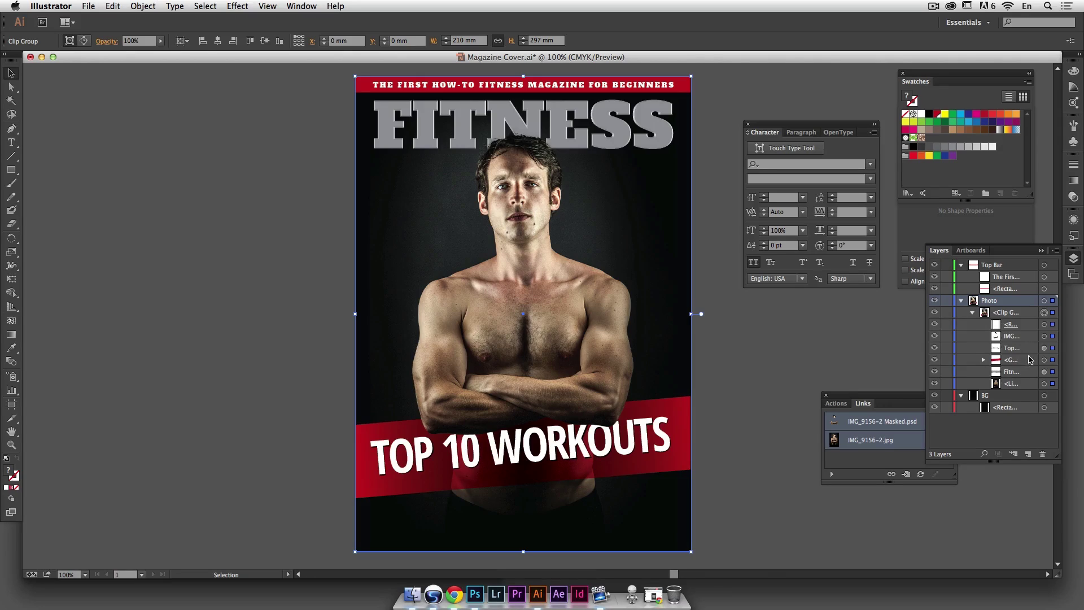
{"action": "left_click", "coordinate": [1044, 348]}
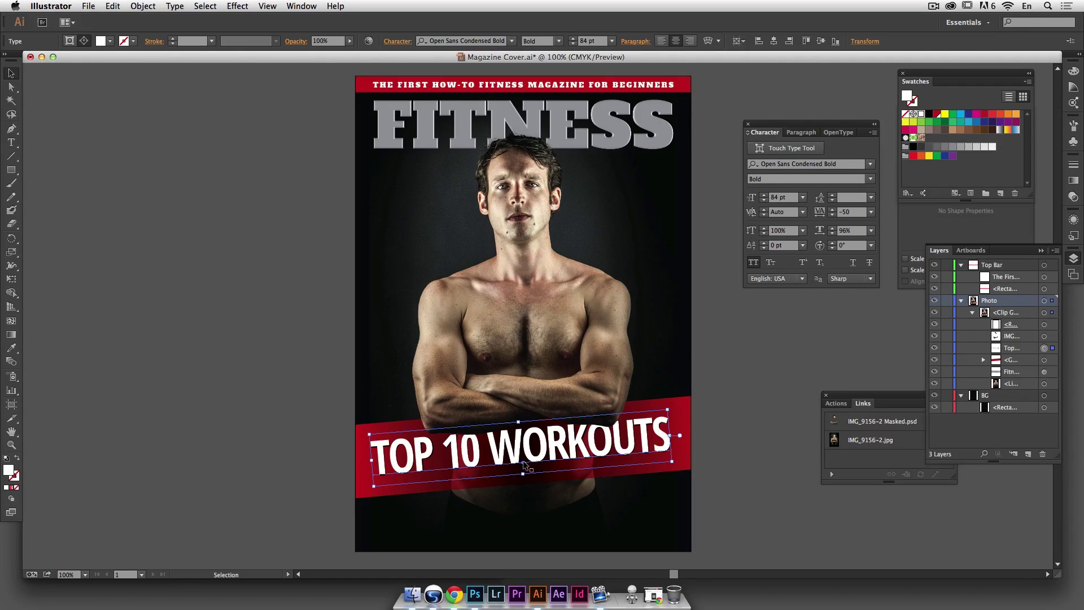
{"action": "left_click_drag", "start_coordinate": [522, 466], "coordinate": [526, 464]}
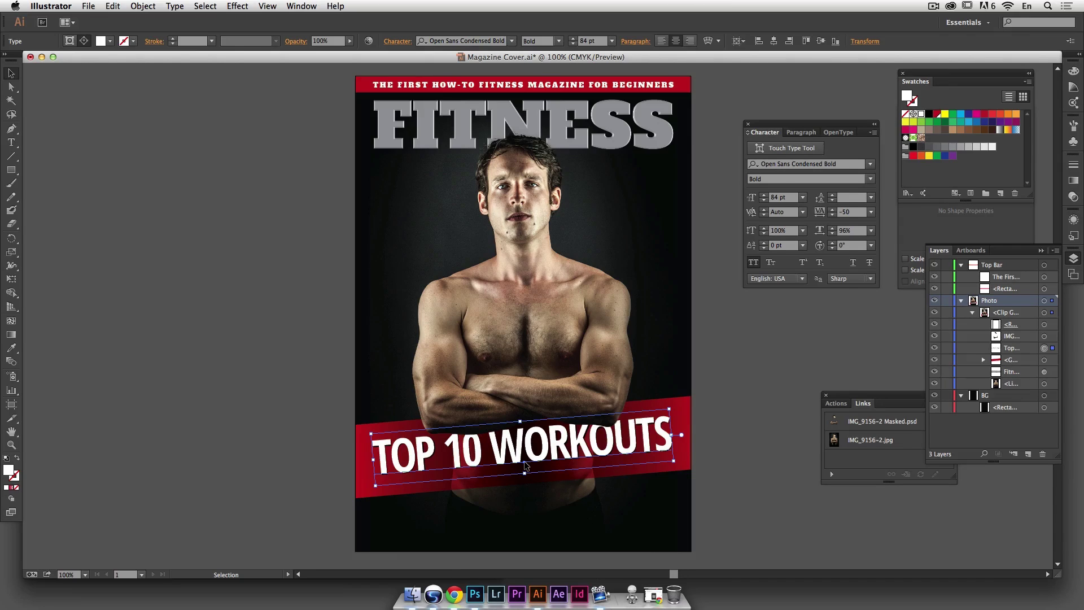
{"action": "left_click", "coordinate": [764, 416]}
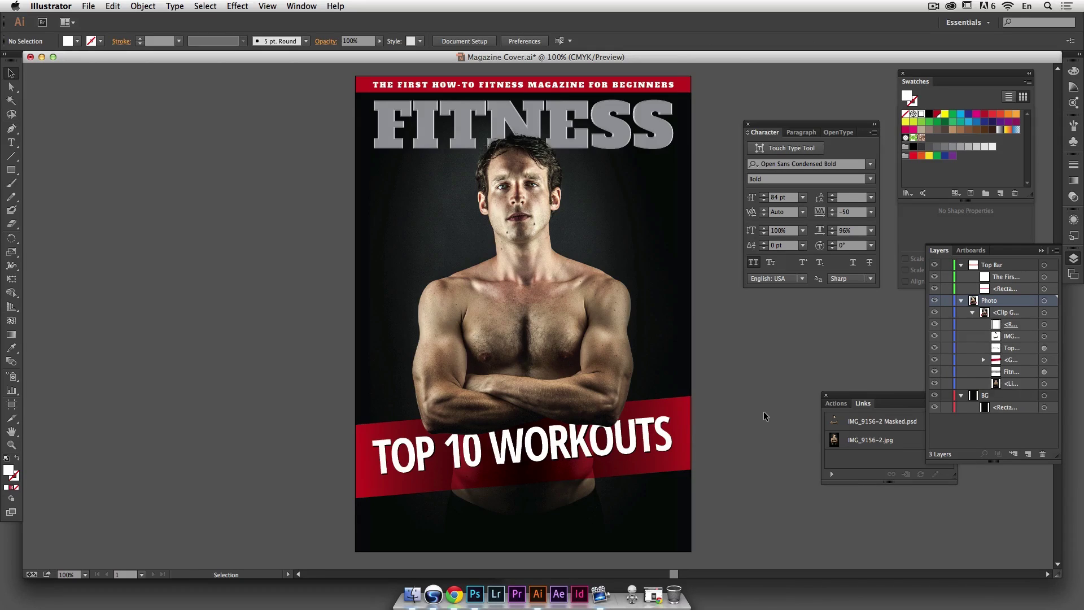
Step: Save the magazine cover document, switch to Finder and open Barcode.ai from the Episode-003-Source-Files folder
{"action": "left_click", "coordinate": [89, 6]}
{"action": "left_click", "coordinate": [103, 92]}
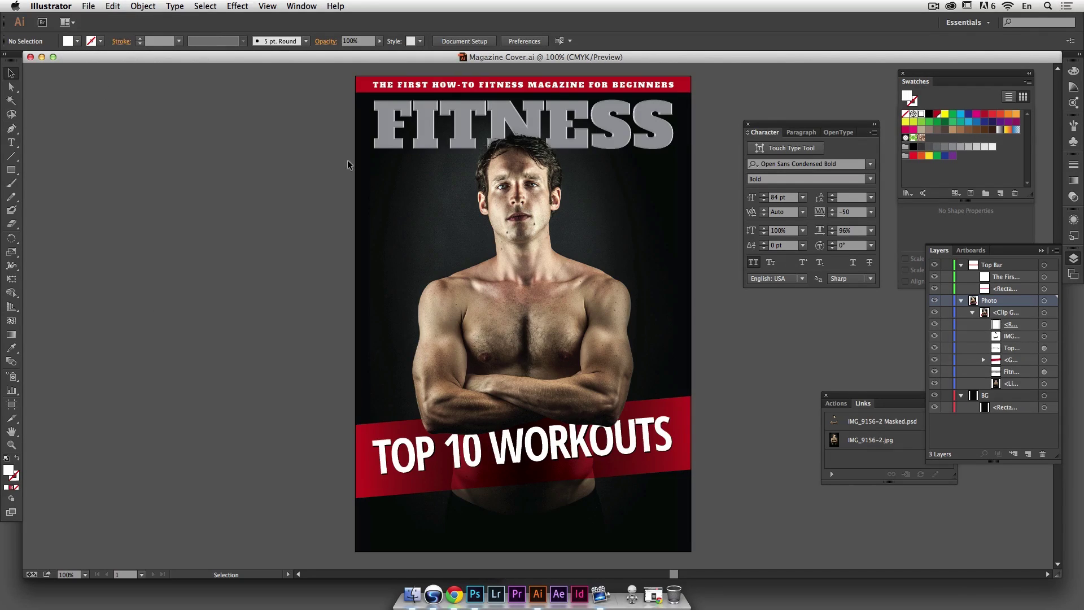
{"action": "left_click", "coordinate": [412, 597]}
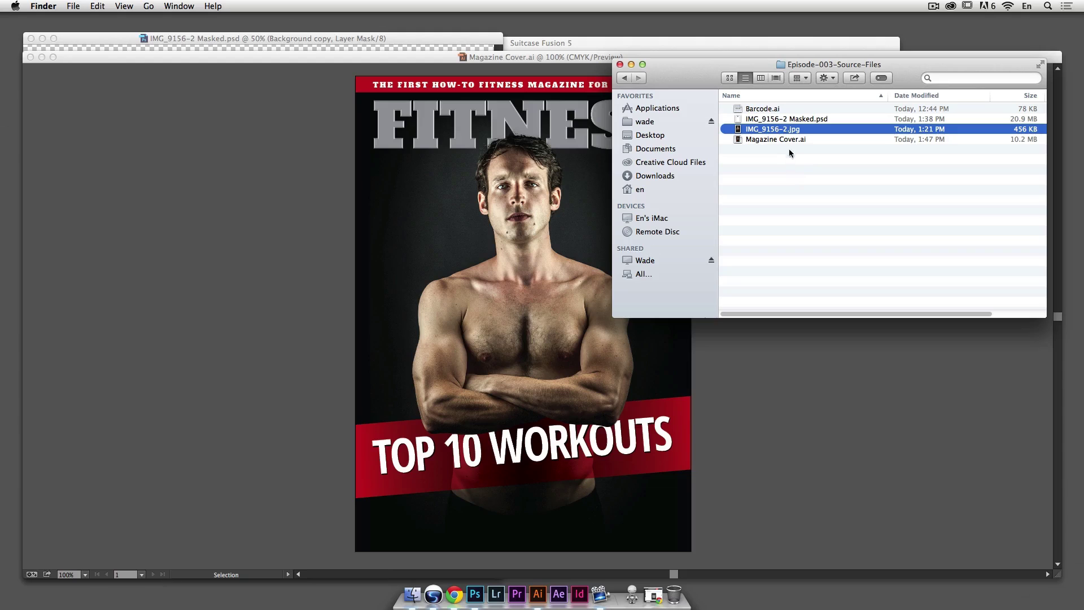
{"action": "double_click", "coordinate": [789, 110]}
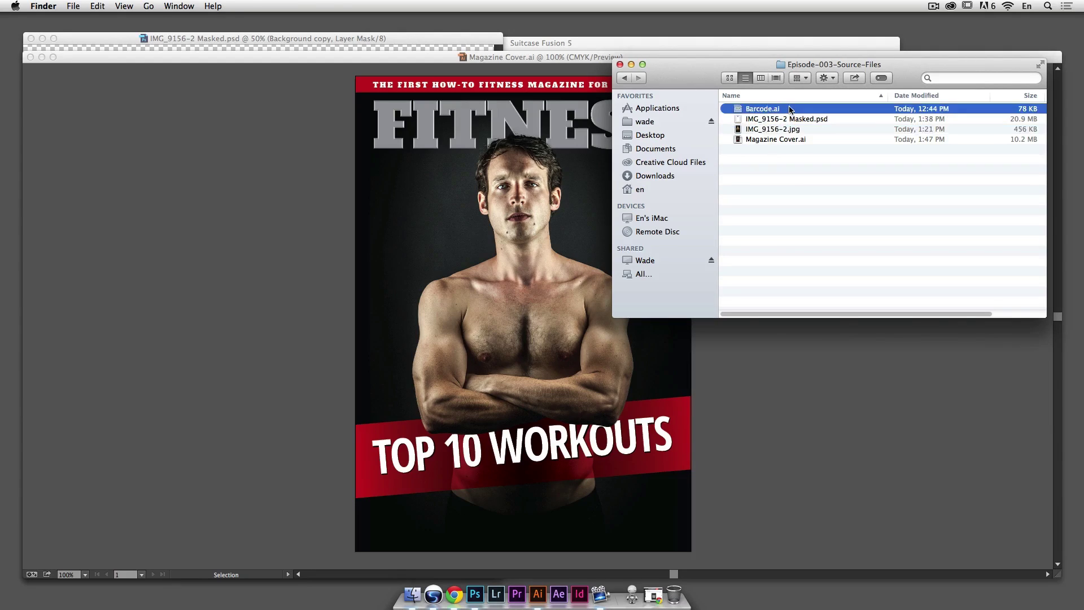
Step: Copy the barcode artwork from Barcode.ai and return to the Magazine Cover.ai document
{"action": "key", "text": "super+minus"}
{"action": "key", "text": "super+minus"}
{"action": "key", "text": "super+minus"}
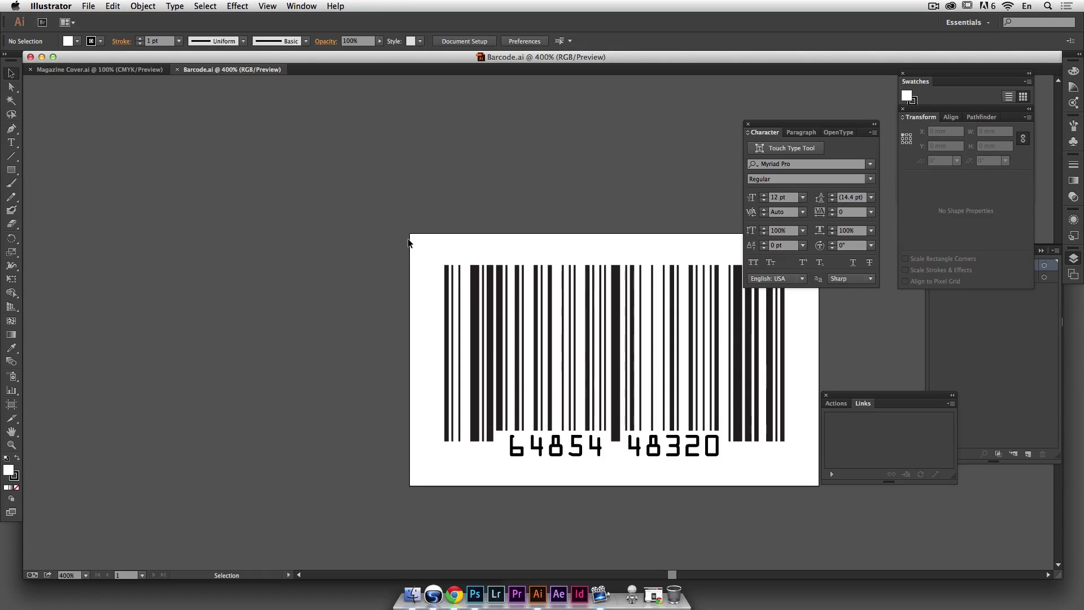
{"action": "left_click", "coordinate": [473, 283]}
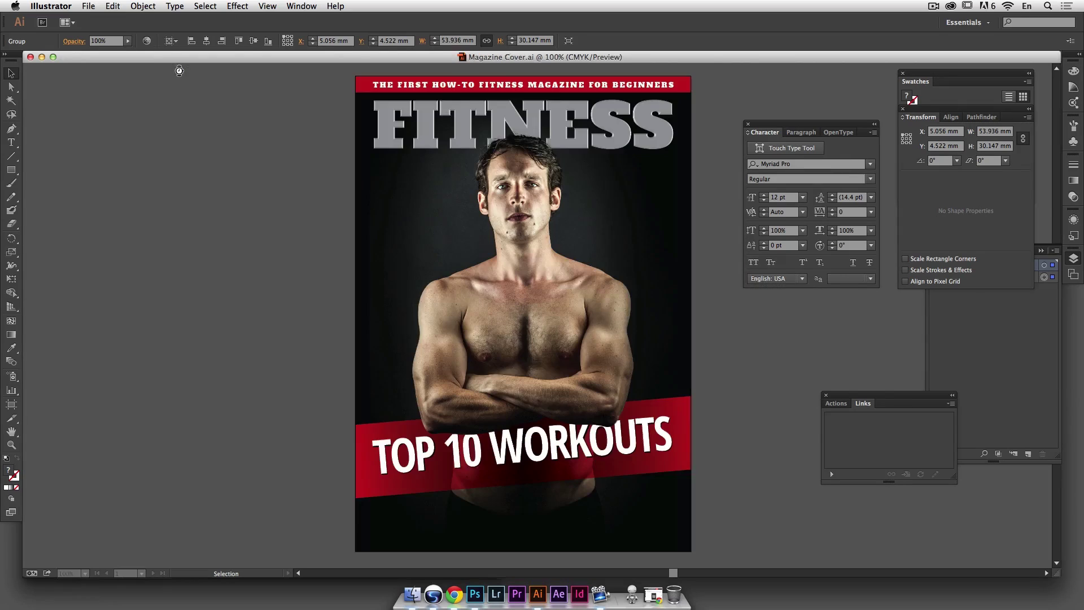
{"action": "left_click", "coordinate": [100, 68]}
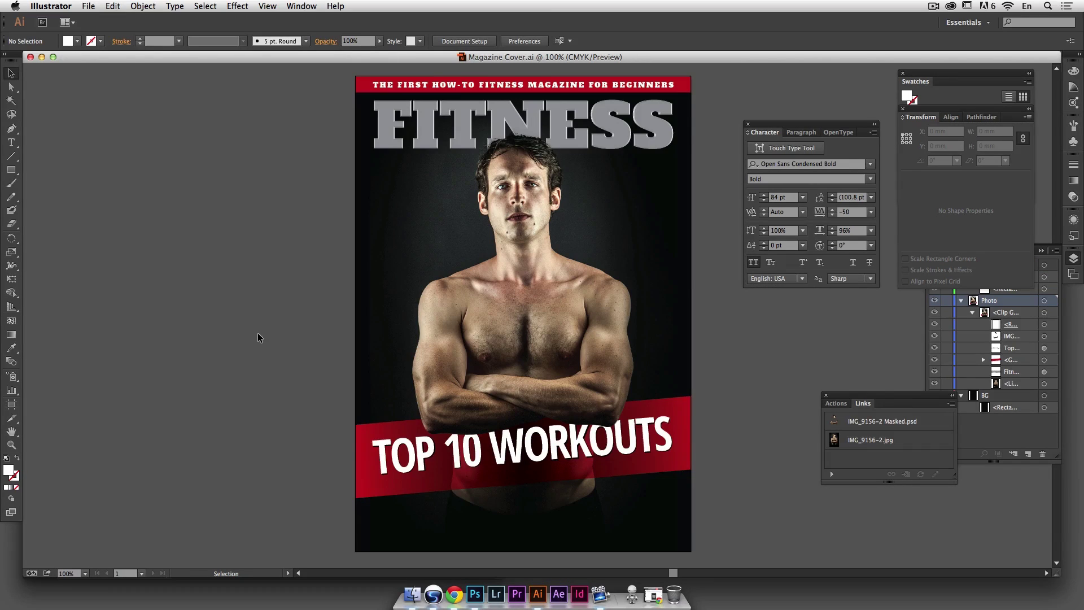
Step: Create a new layer directly above the Photo layer and name it Barcode
{"action": "key", "text": "b"}
{"action": "left_click", "coordinate": [1070, 263]}
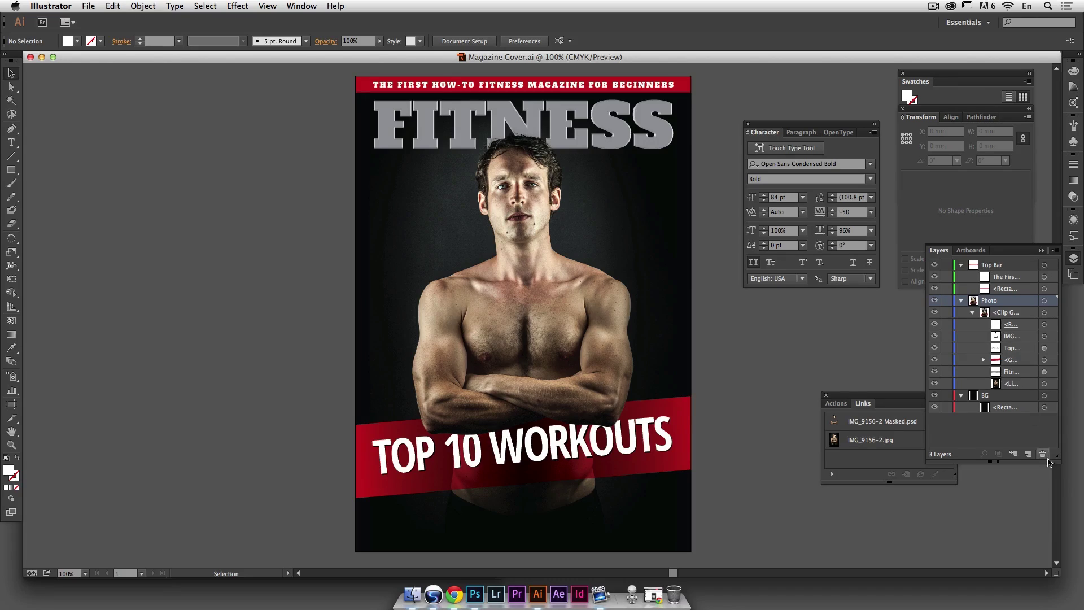
{"action": "left_click", "coordinate": [1028, 457]}
{"action": "double_click", "coordinate": [999, 300]}
{"action": "type", "text": "Bar"}
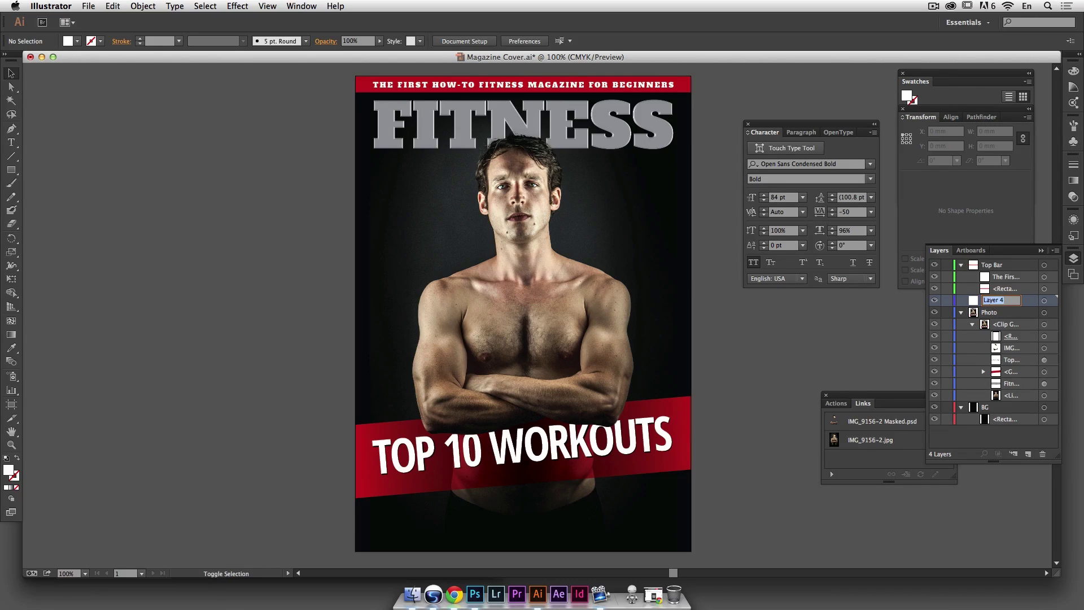
{"action": "type", "text": "code"}
{"action": "key", "text": "Return"}
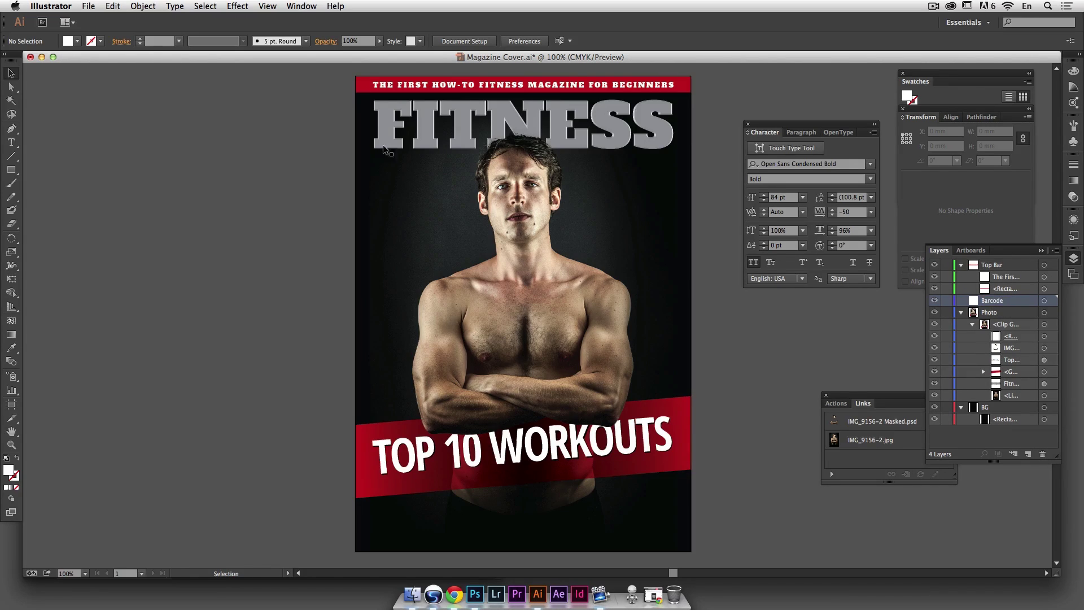
Step: Draw a white rectangle about 65 × 32 mm in the cover's lower-left corner as the barcode background
{"action": "left_click", "coordinate": [11, 170]}
{"action": "left_click_drag", "start_coordinate": [368, 490], "coordinate": [473, 541]}
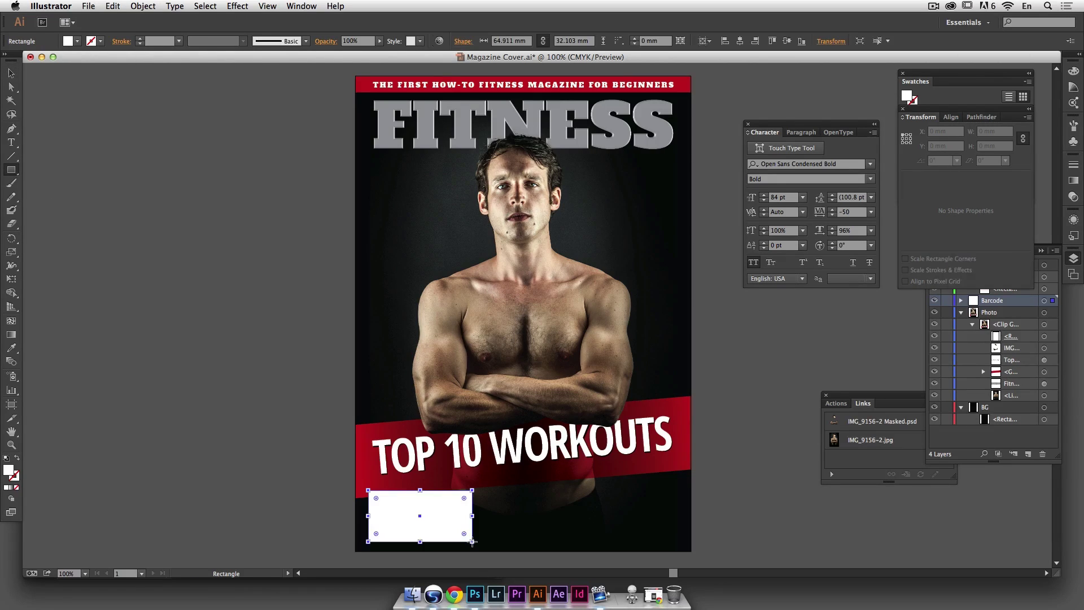
{"action": "left_click", "coordinate": [11, 74]}
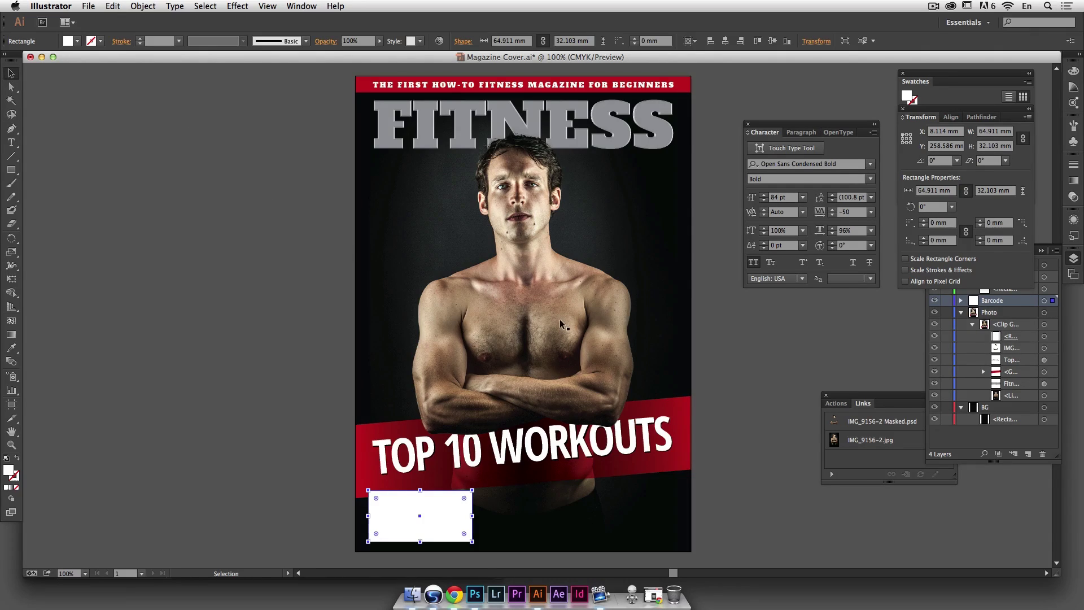
Step: Paste the barcode onto the white rectangle, scale it to about 42 × 24 mm and nudge it down
{"action": "key", "text": "cmd+v"}
{"action": "left_click_drag", "start_coordinate": [551, 339], "coordinate": [429, 540]}
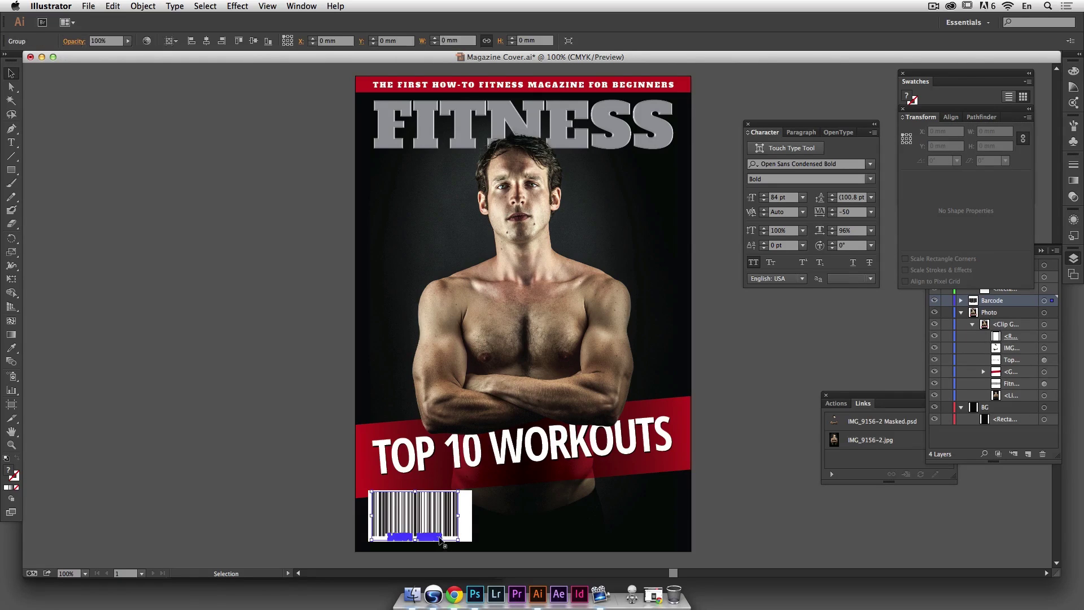
{"action": "left_click_drag", "start_coordinate": [457, 540], "coordinate": [440, 529]}
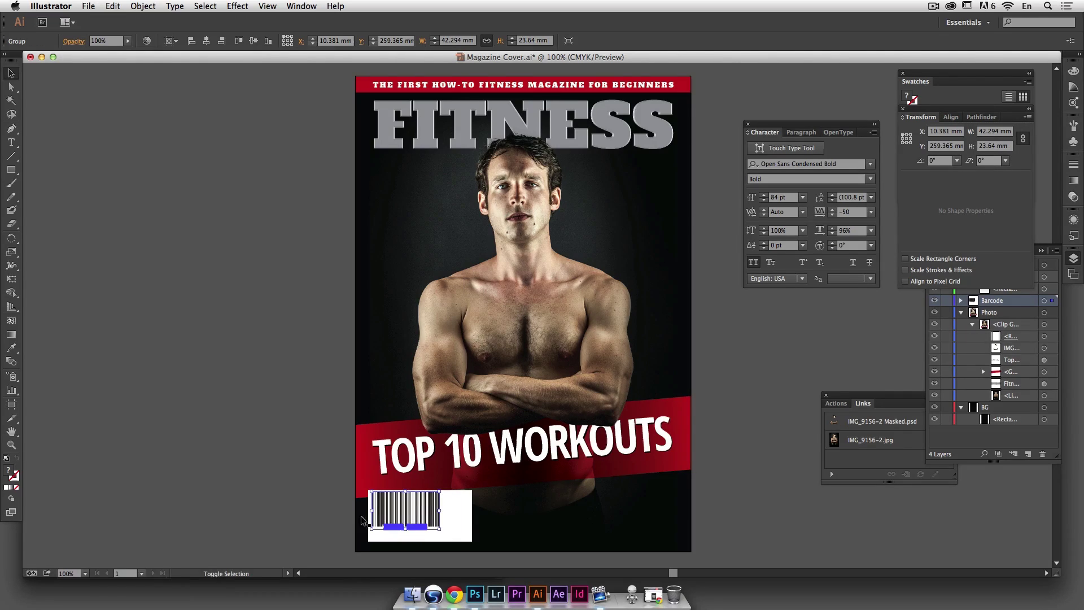
{"action": "key", "text": "Down"}
{"action": "key", "text": "Down"}
{"action": "key", "text": "Down"}
{"action": "key", "text": "Down"}
{"action": "key", "text": "Down"}
{"action": "key", "text": "Down"}
{"action": "left_click", "coordinate": [328, 512]}
Step: Shift the white barcode background slightly and reduce it to about 59 × 30 mm
{"action": "left_click", "coordinate": [457, 524]}
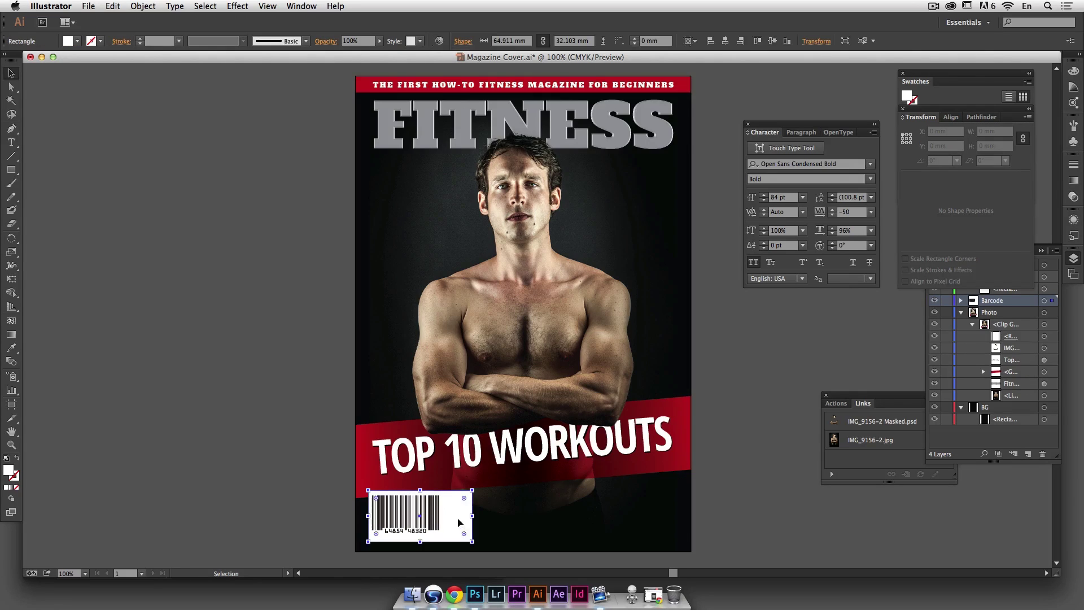
{"action": "left_click", "coordinate": [338, 500]}
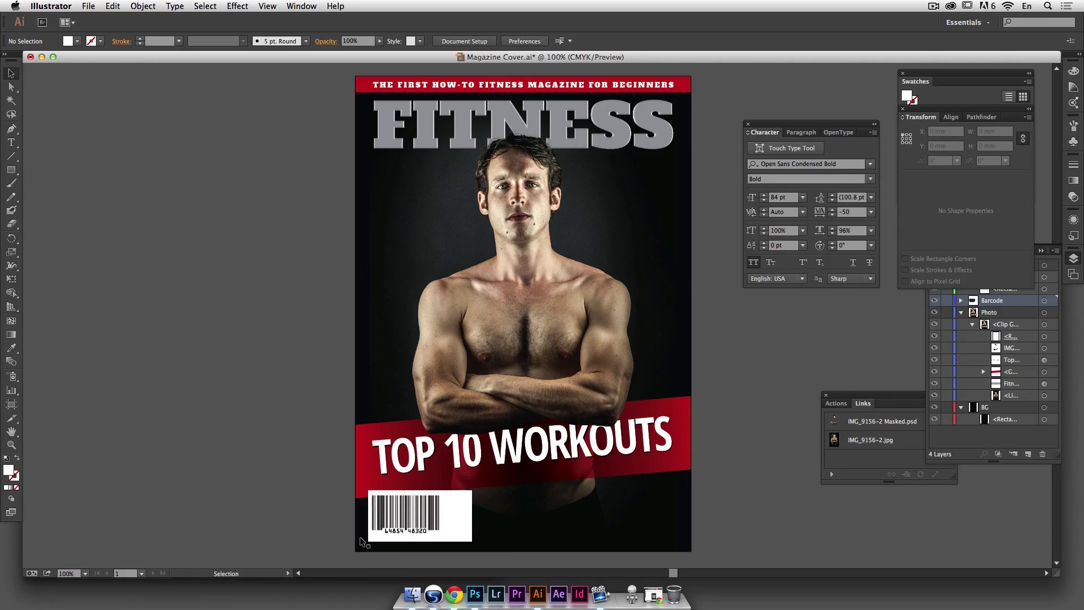
{"action": "left_click", "coordinate": [459, 537]}
{"action": "left_click_drag", "start_coordinate": [459, 536], "coordinate": [458, 535]}
{"action": "left_click", "coordinate": [326, 528]}
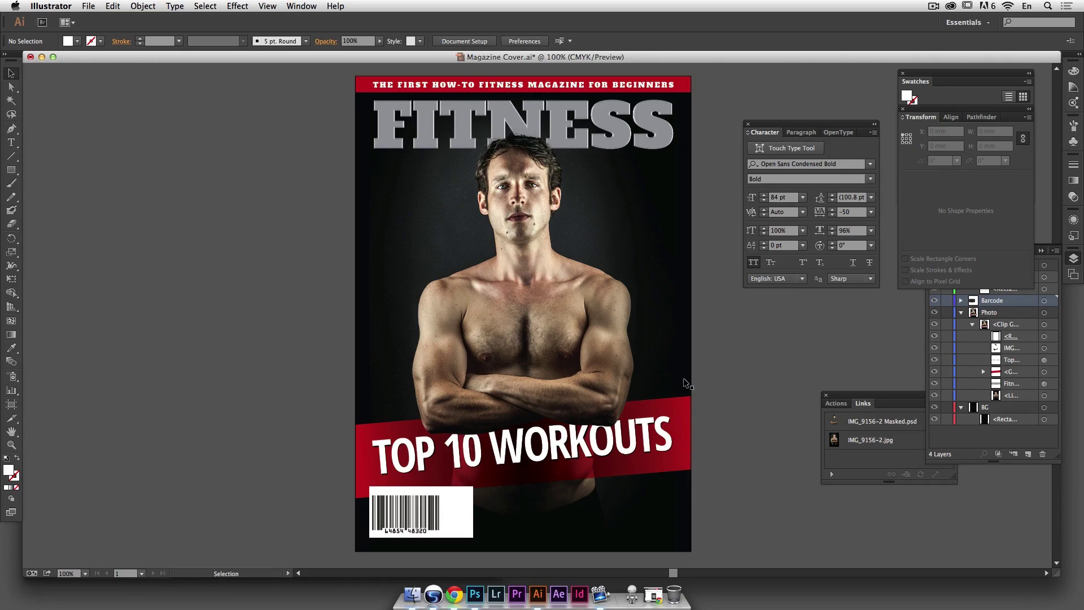
{"action": "left_click", "coordinate": [459, 526]}
{"action": "left_click_drag", "start_coordinate": [473, 486], "coordinate": [464, 489]}
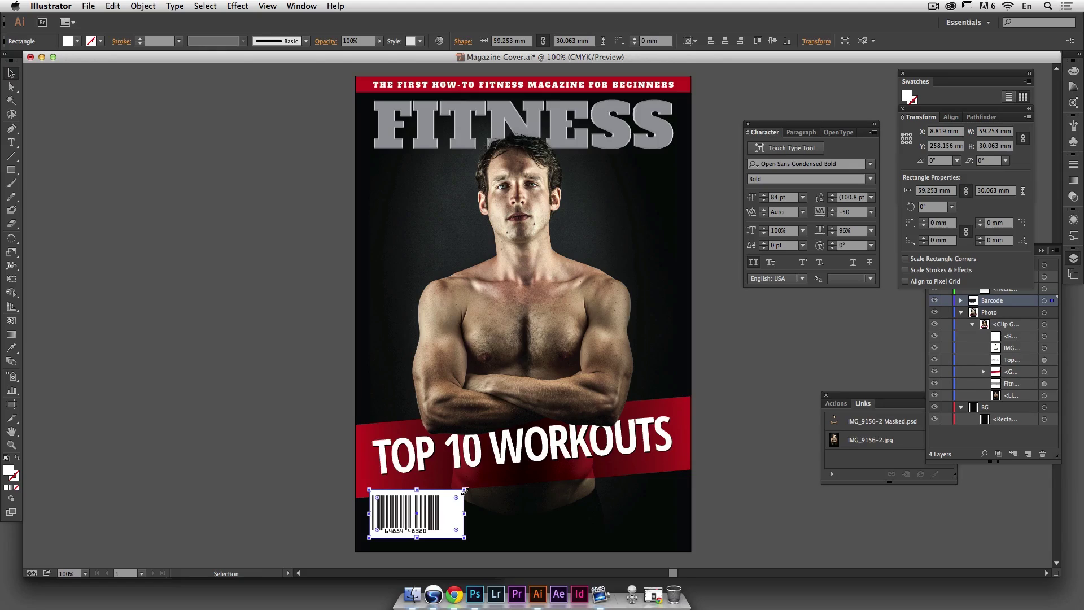
Step: Nudge the white rectangle down and left, closer to the cover's lower-left corner
{"action": "key", "text": "Down"}
{"action": "key", "text": "Left"}
{"action": "key", "text": "Down"}
{"action": "key", "text": "Down"}
{"action": "key", "text": "Left"}
{"action": "key", "text": "Left"}
{"action": "key", "text": "Down"}
{"action": "key", "text": "Down"}
{"action": "key", "text": "Left"}
{"action": "key", "text": "Left"}
{"action": "key", "text": "Down"}
{"action": "key", "text": "Down"}
{"action": "key", "text": "Left"}
{"action": "key", "text": "Left"}
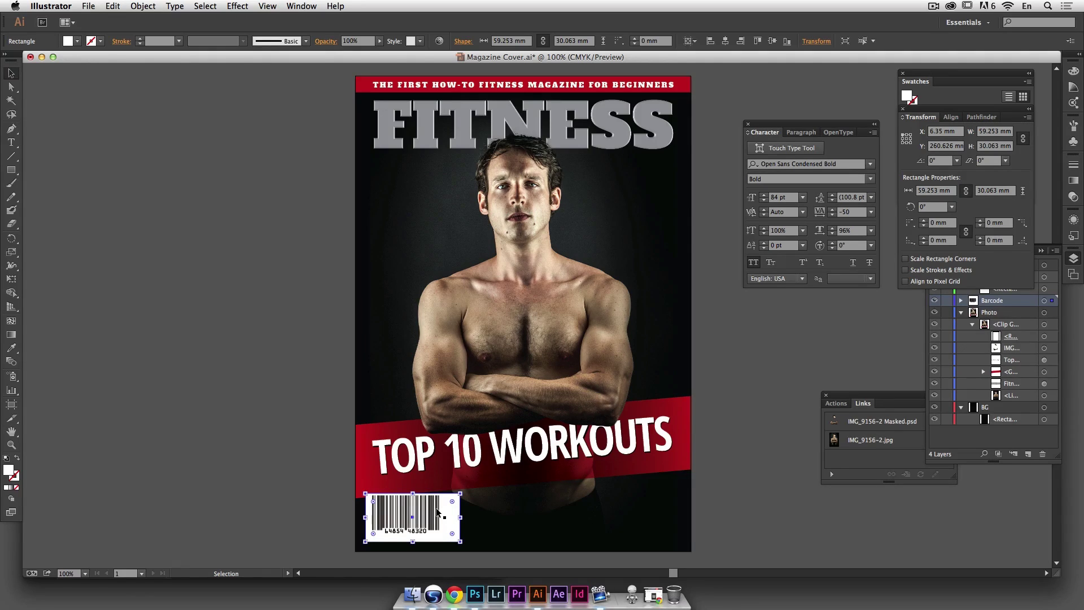
Step: Nudge the barcode group down and left to even out its margins in the white rectangle, and deselect it
{"action": "left_click", "coordinate": [438, 511]}
{"action": "key", "text": "Down"}
{"action": "key", "text": "Left"}
{"action": "key", "text": "Down"}
{"action": "key", "text": "Left"}
{"action": "key", "text": "Down"}
{"action": "key", "text": "Left"}
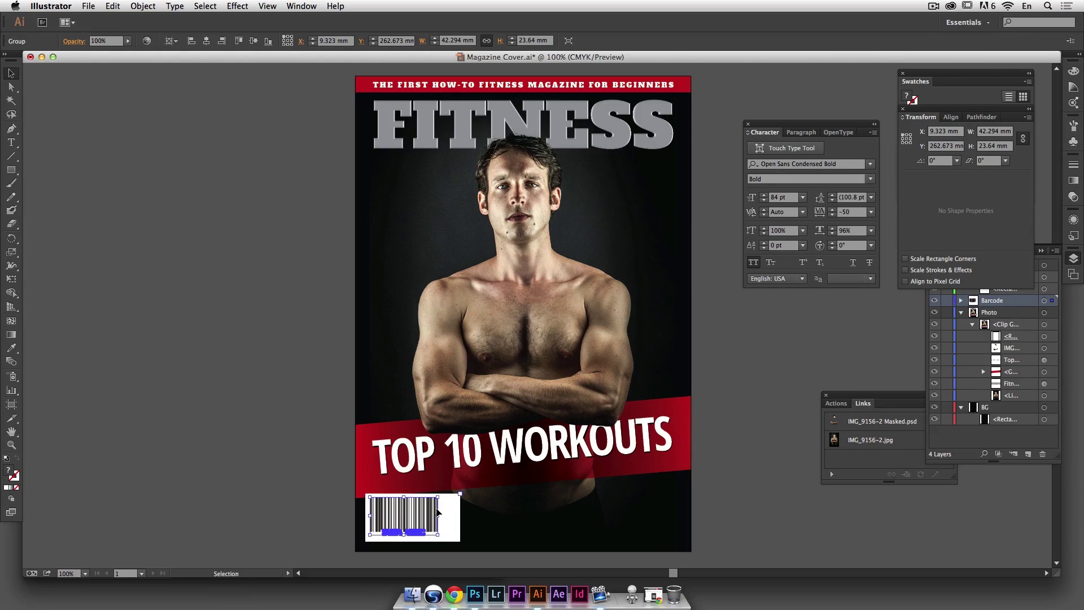
{"action": "key", "text": "Down"}
{"action": "key", "text": "Down"}
{"action": "key", "text": "Down"}
{"action": "key", "text": "Down"}
{"action": "key", "text": "Down"}
{"action": "key", "text": "Up"}
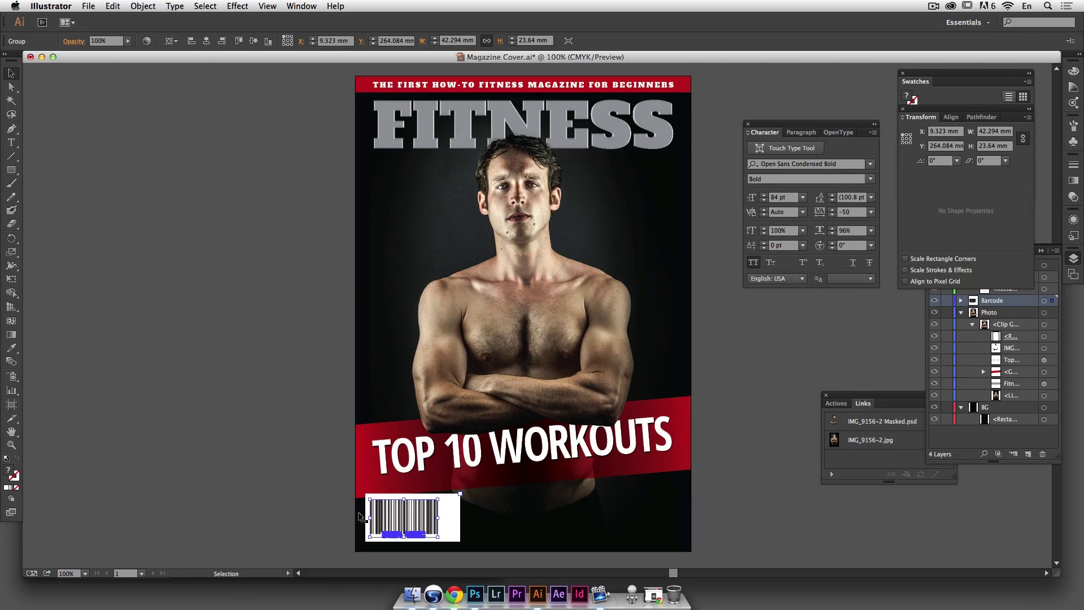
{"action": "left_click", "coordinate": [337, 503]}
Step: Start a black text object near the barcode with the first line AUGUST 2014
{"action": "left_click_drag", "start_coordinate": [335, 489], "coordinate": [298, 434]}
{"action": "key", "text": "super+space"}
{"action": "left_click_drag", "start_coordinate": [367, 425], "coordinate": [509, 530]}
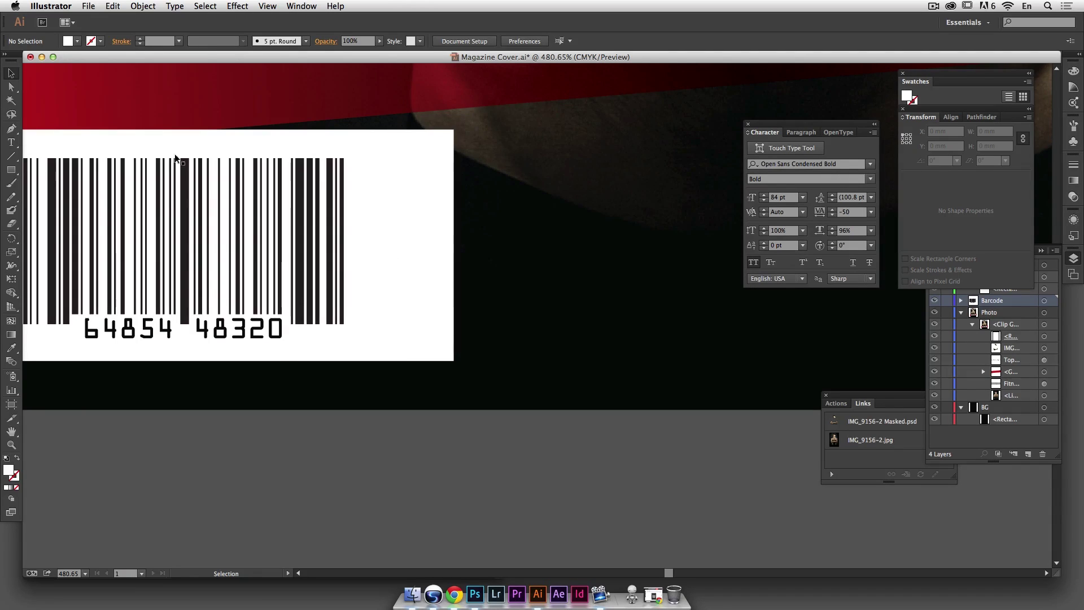
{"action": "left_click", "coordinate": [11, 142]}
{"action": "left_click", "coordinate": [350, 486]}
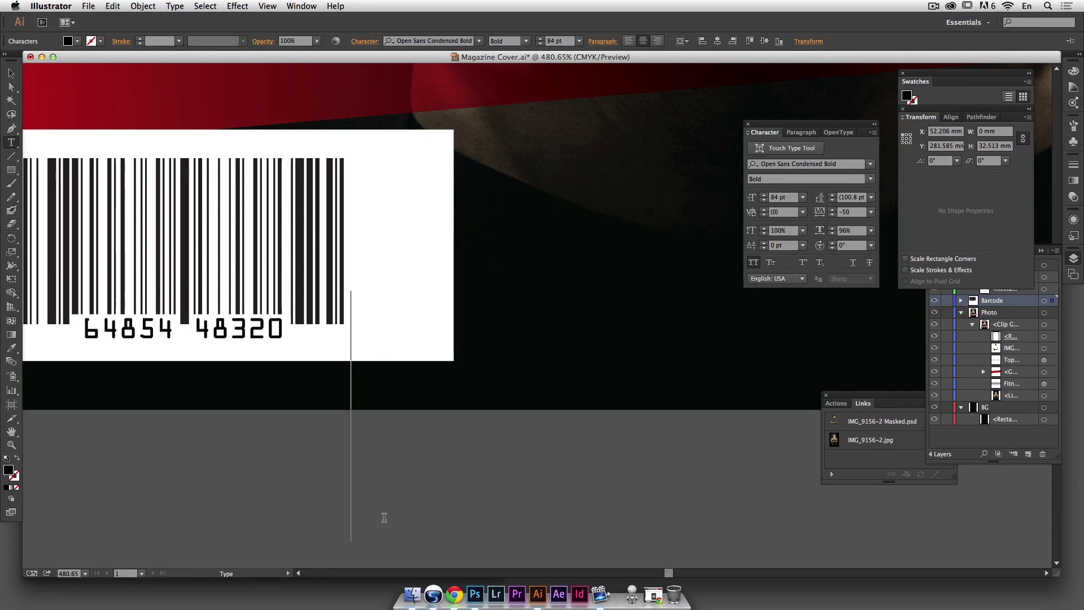
{"action": "type", "text": "AUGUS"}
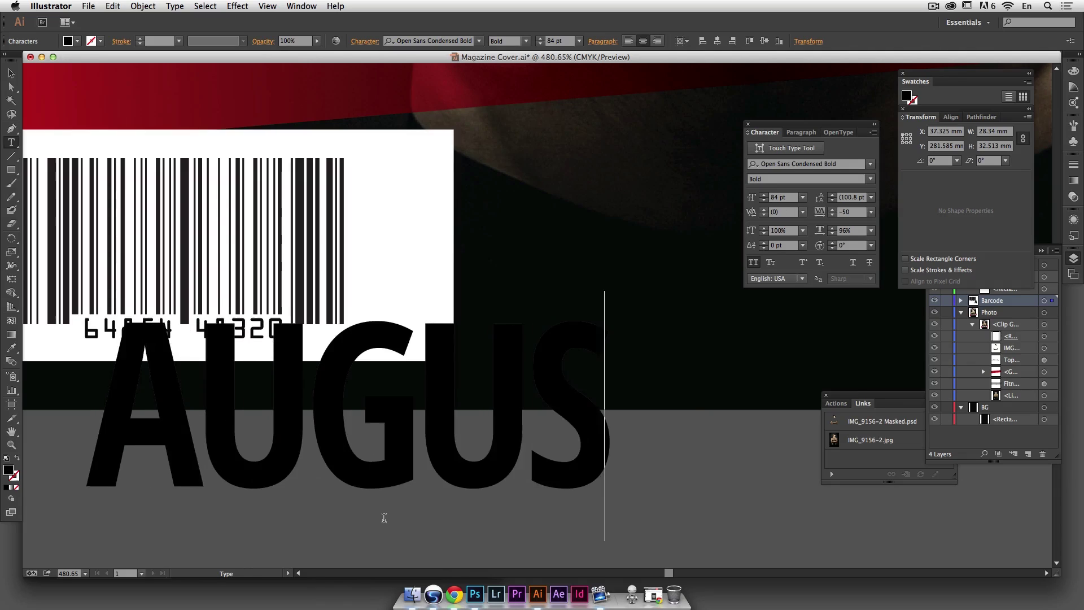
{"action": "type", "text": "T 2014"}
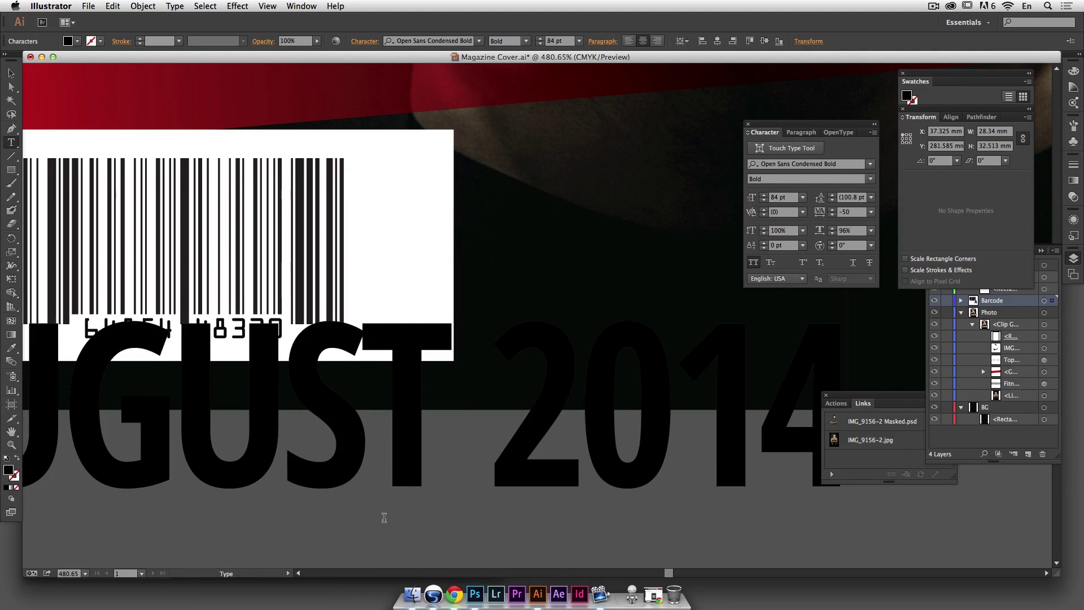
Step: Add the lines VOLUME III • ISSUE 3 and FITNESSMAGAZINE.COM below the date, and finish editing the text
{"action": "key", "text": "Return"}
{"action": "type", "text": "VO"}
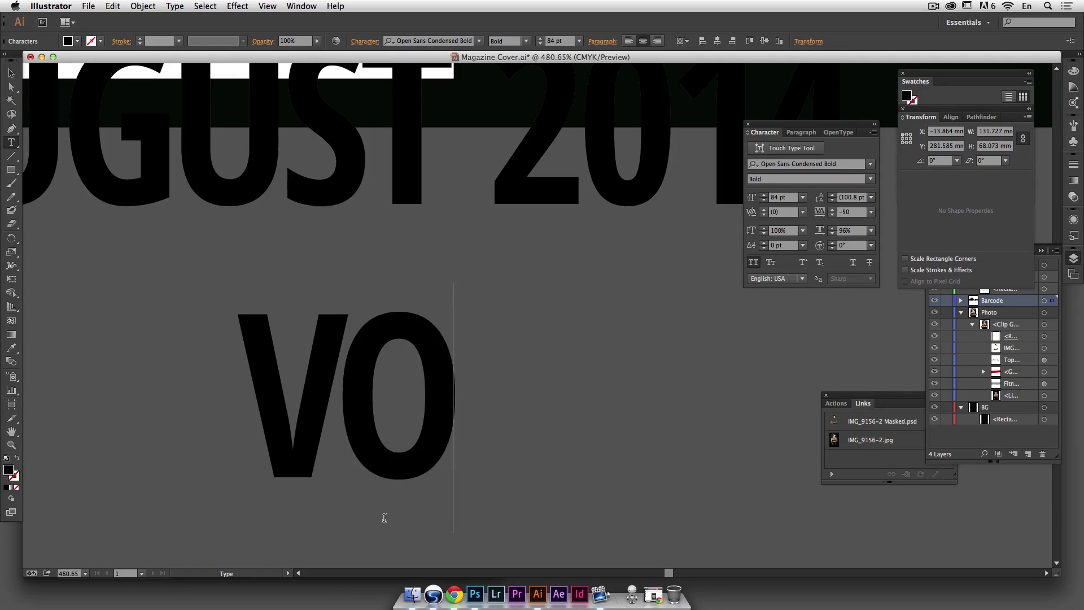
{"action": "type", "text": "LUME III"}
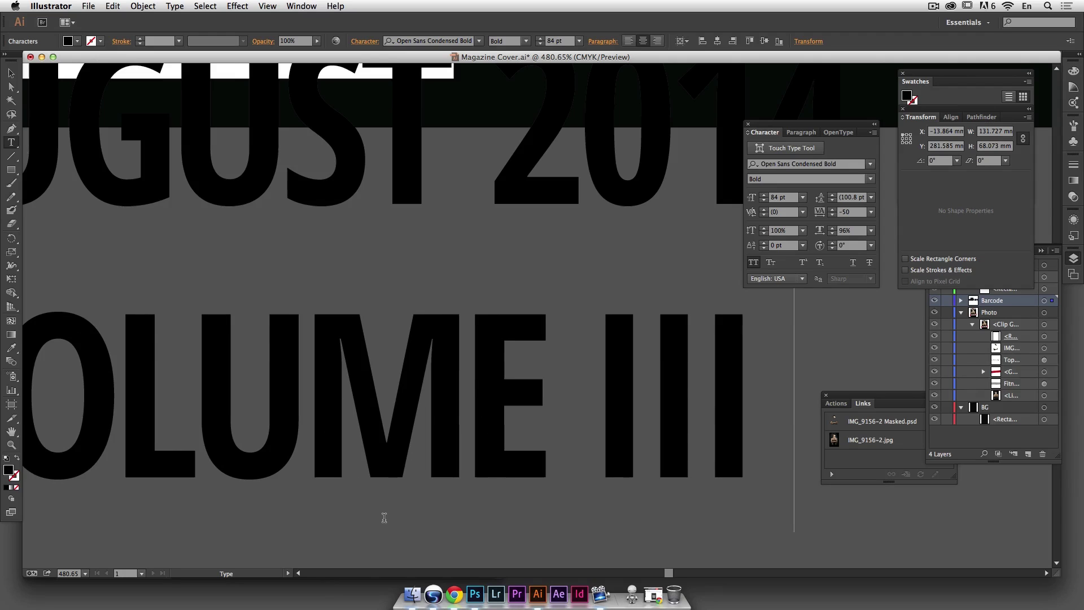
{"action": "type", "text": " •"}
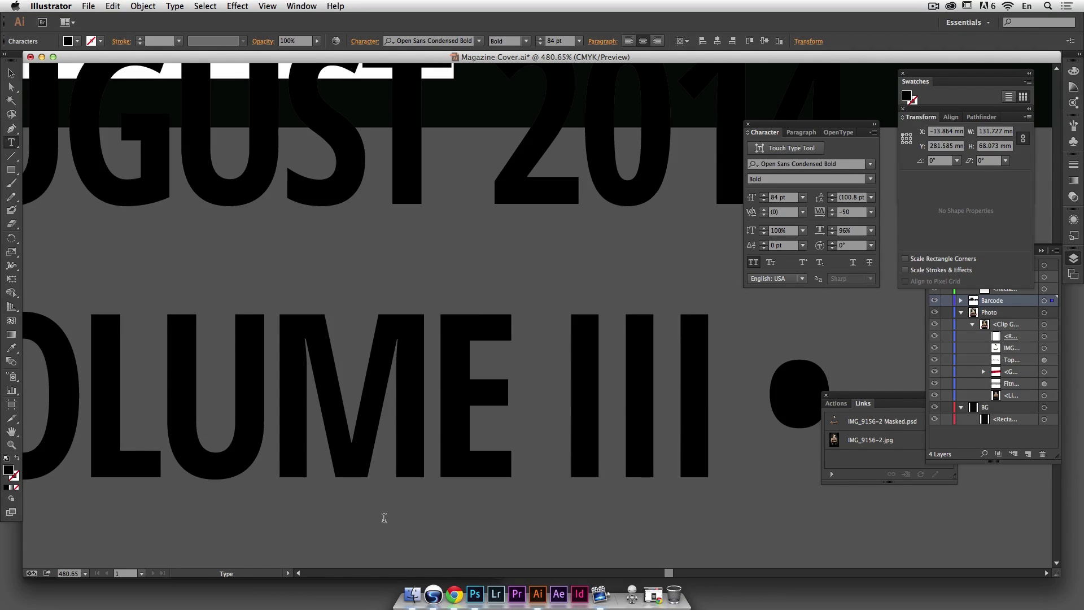
{"action": "type", "text": " ISSUE"}
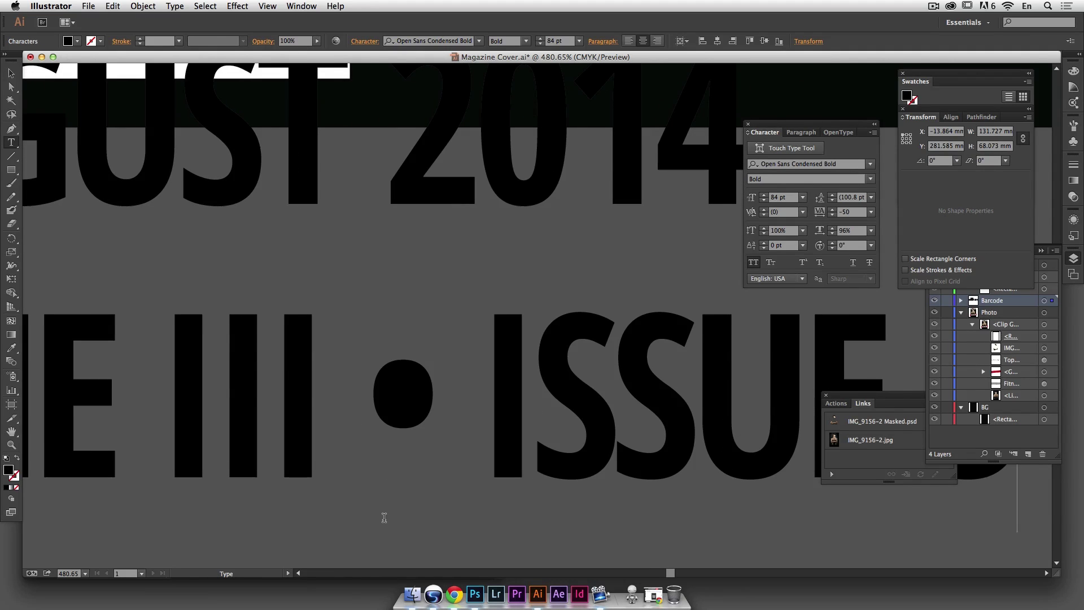
{"action": "key", "text": "Return"}
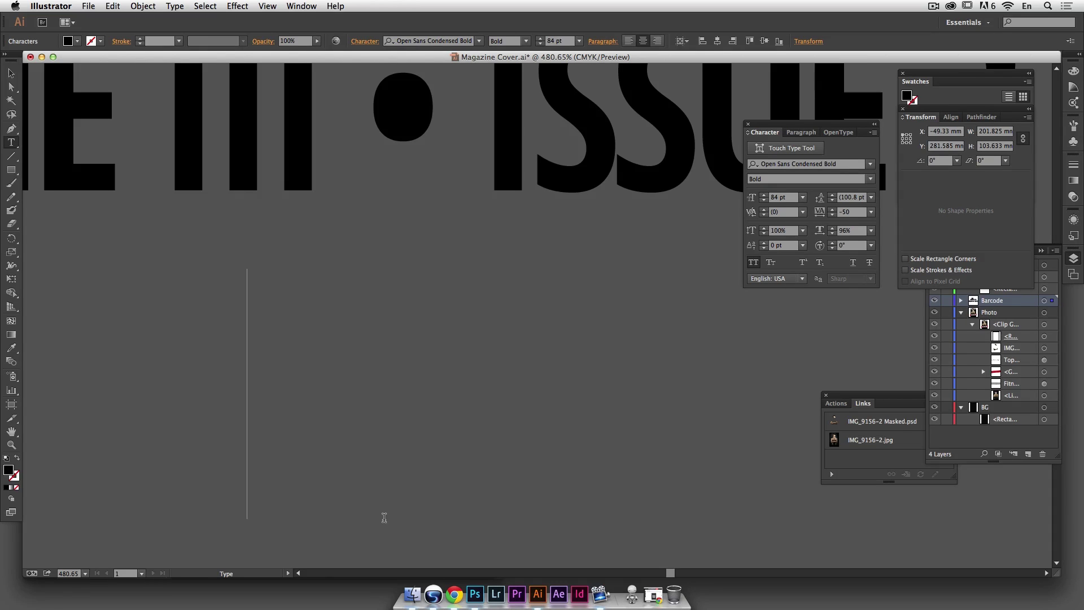
{"action": "type", "text": "FITNESSMAGA"}
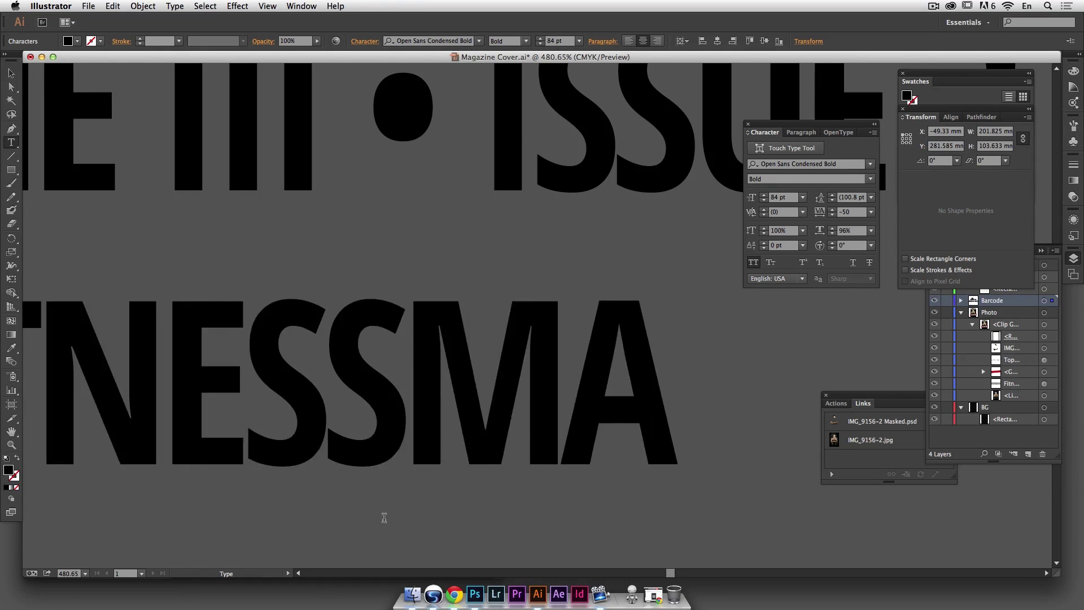
{"action": "type", "text": "ZINE.COM"}
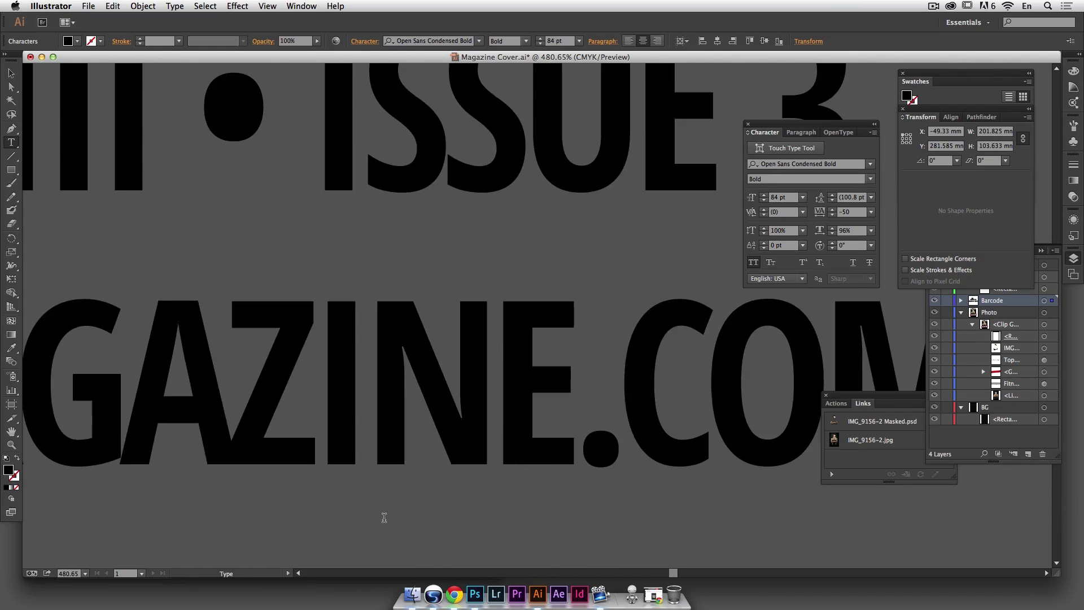
{"action": "left_click", "coordinate": [12, 73]}
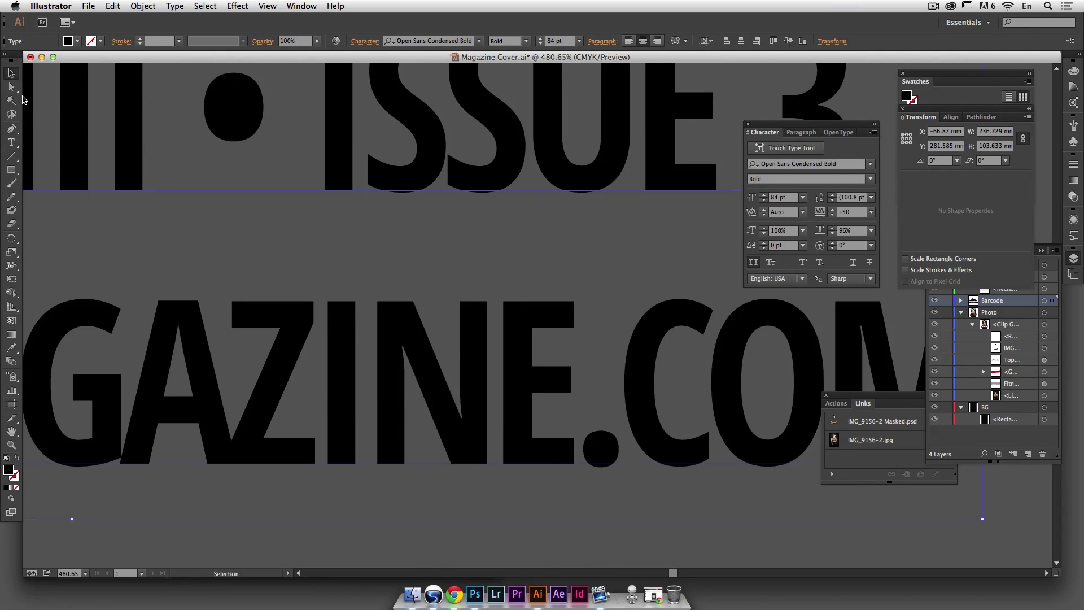
Step: Rotate the three-line issue text 90° counterclockwise and scale it to about 9.65 pt beside the barcode
{"action": "key", "text": "super+1"}
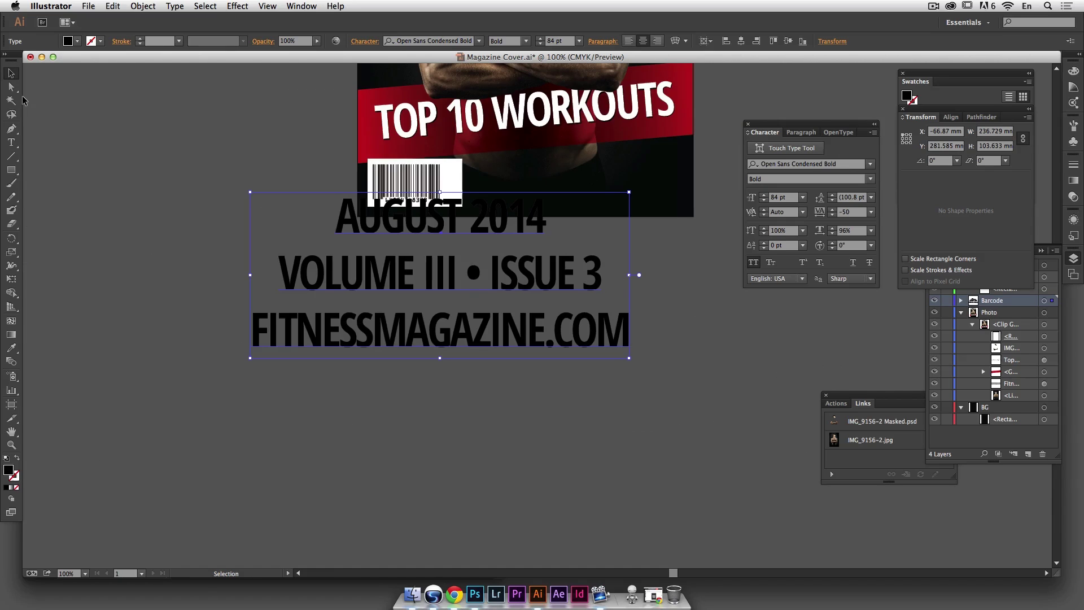
{"action": "scroll", "coordinate": [541, 291], "scroll_direction": "up", "scroll_amount": 3}
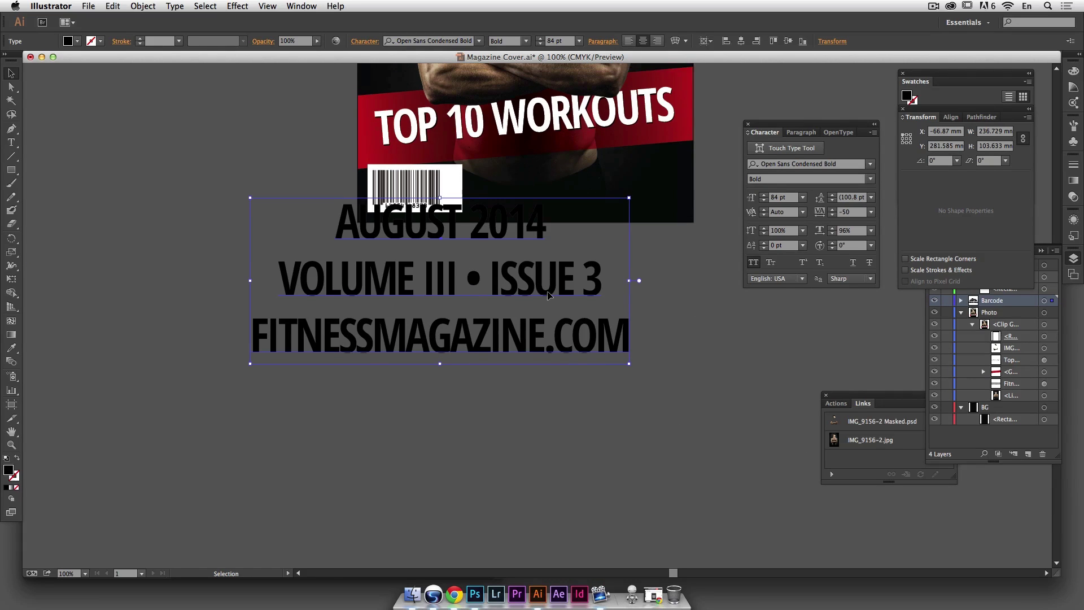
{"action": "left_click_drag", "start_coordinate": [632, 210], "coordinate": [440, 161]}
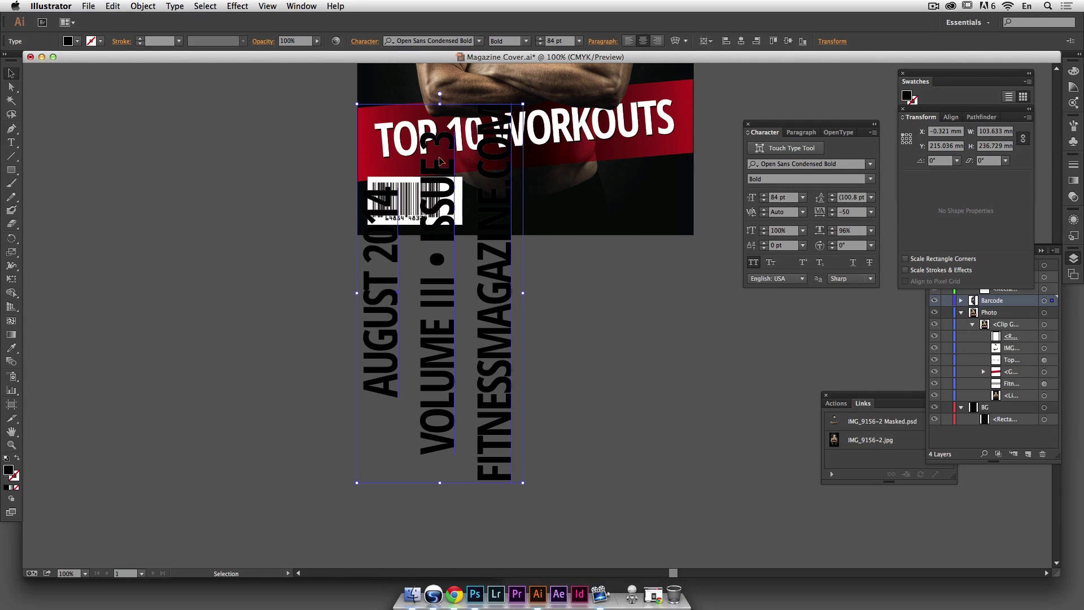
{"action": "left_click_drag", "start_coordinate": [523, 483], "coordinate": [453, 215]}
Step: Reduce the vertical issue text to about 9 pt and widen the white rectangle to the right around it
{"action": "key", "text": "super+equal"}
{"action": "key", "text": "super+equal"}
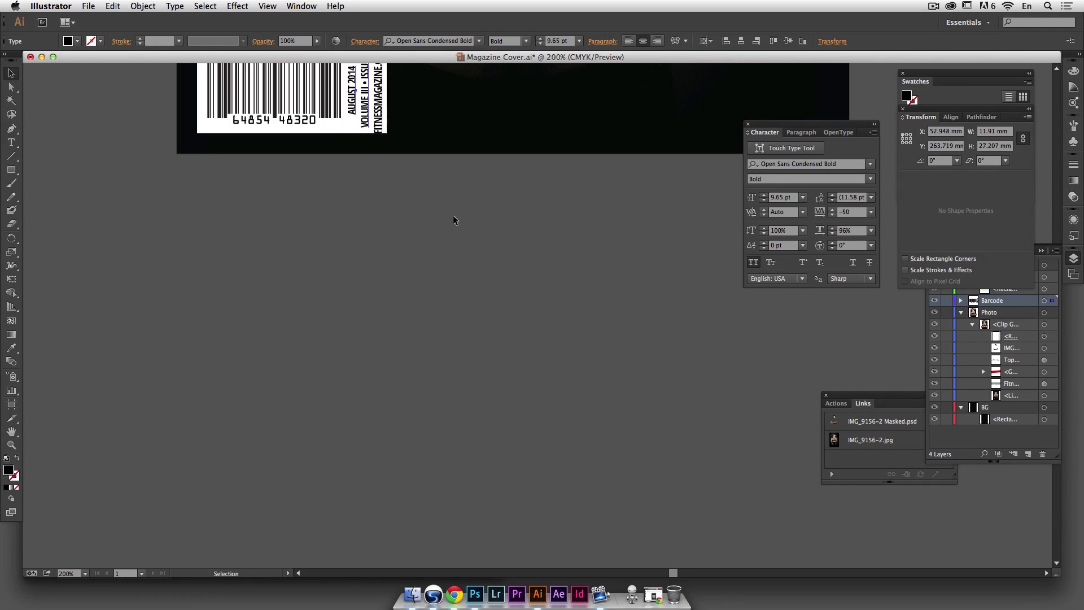
{"action": "left_click_drag", "start_coordinate": [436, 177], "coordinate": [512, 327]}
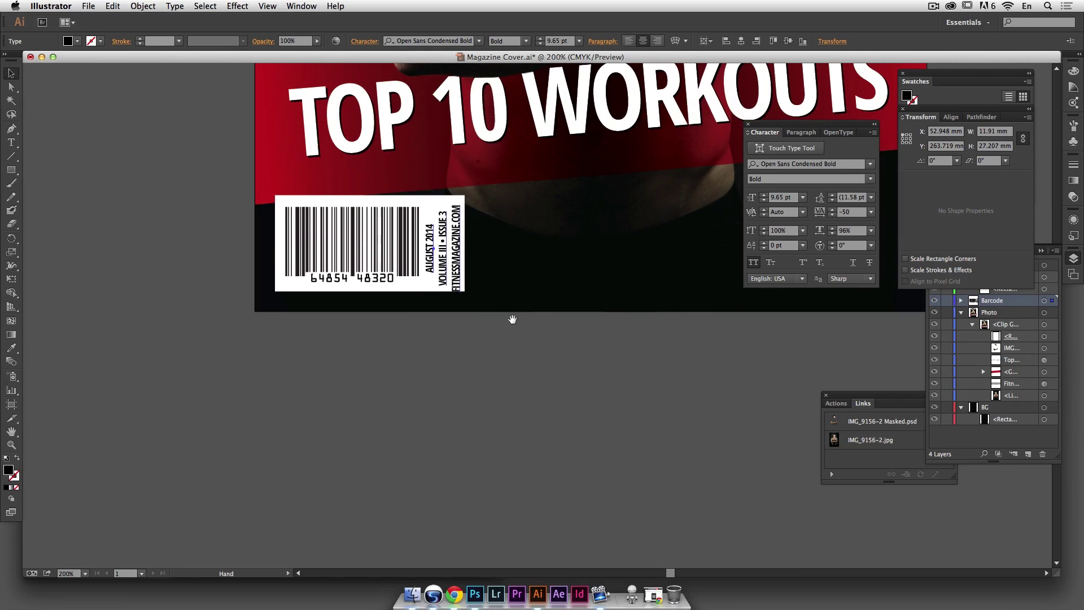
{"action": "left_click_drag", "start_coordinate": [461, 293], "coordinate": [480, 244]}
{"action": "left_click", "coordinate": [460, 250]}
{"action": "left_click", "coordinate": [517, 363]}
{"action": "left_click", "coordinate": [440, 256]}
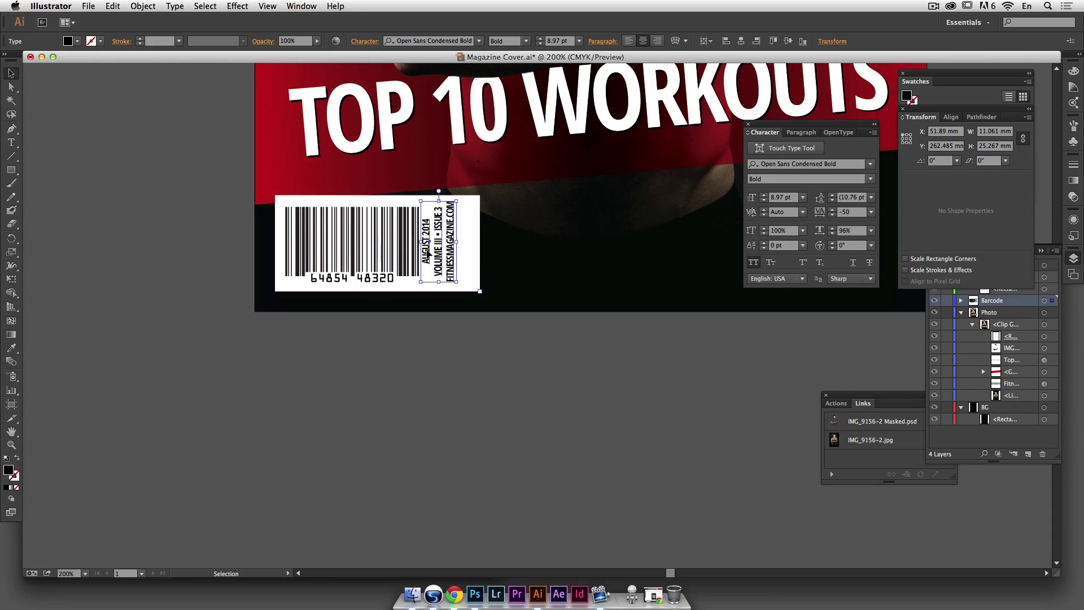
Step: Set the AUGUST 2014 line of the vertical issue text in the Alfa Slab One font
{"action": "double_click", "coordinate": [427, 254]}
{"action": "triple_click", "coordinate": [427, 255]}
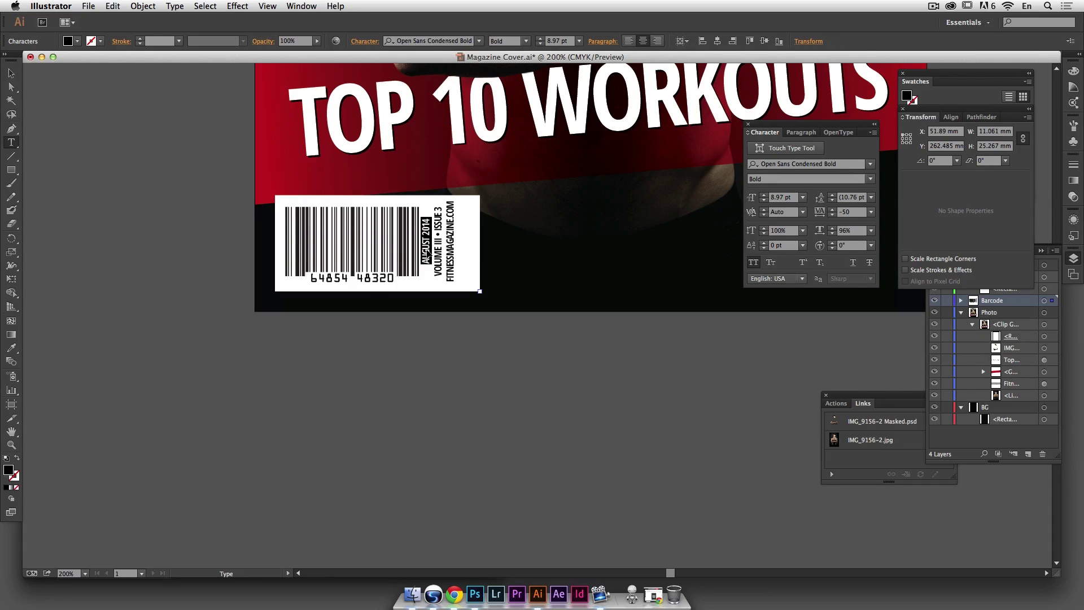
{"action": "left_click", "coordinate": [869, 163]}
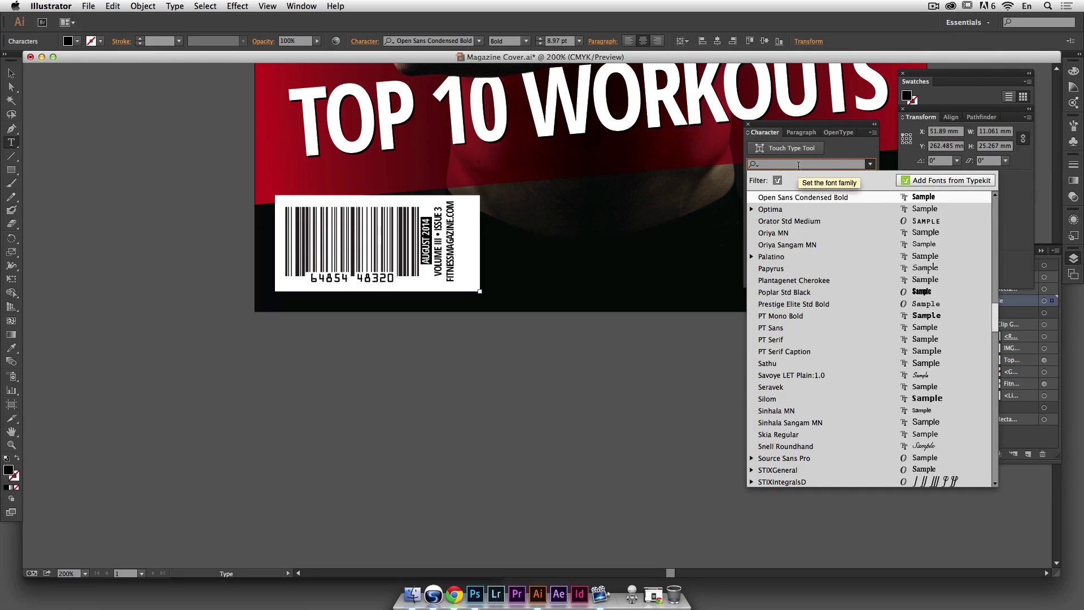
{"action": "type", "text": "al"}
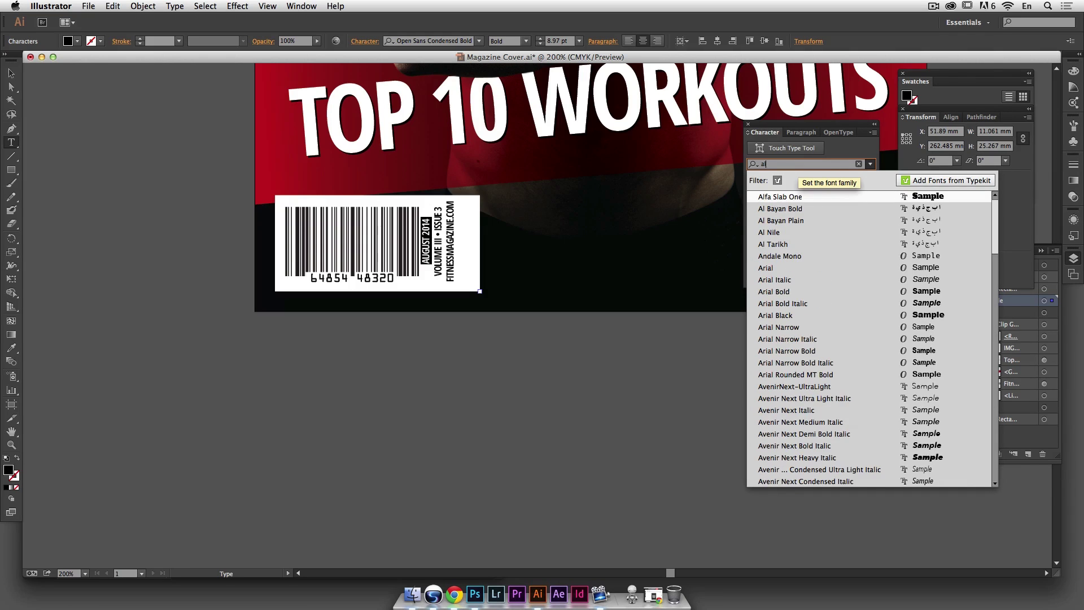
{"action": "left_click", "coordinate": [791, 197]}
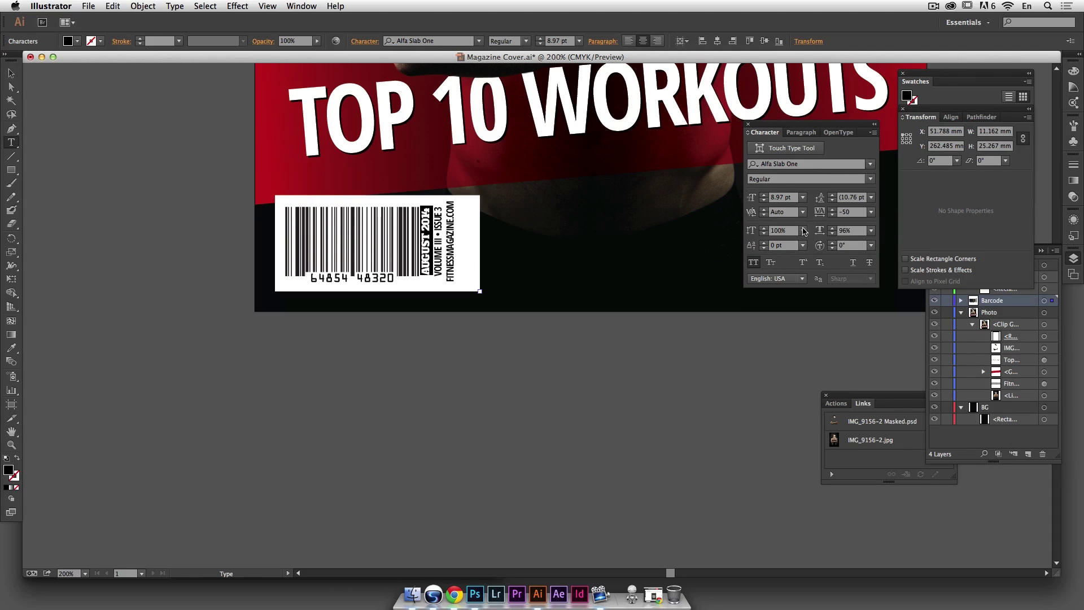
Step: Set the horizontal scale to 100% and the tracking to 0 for all three lines of the issue text
{"action": "left_click", "coordinate": [871, 231]}
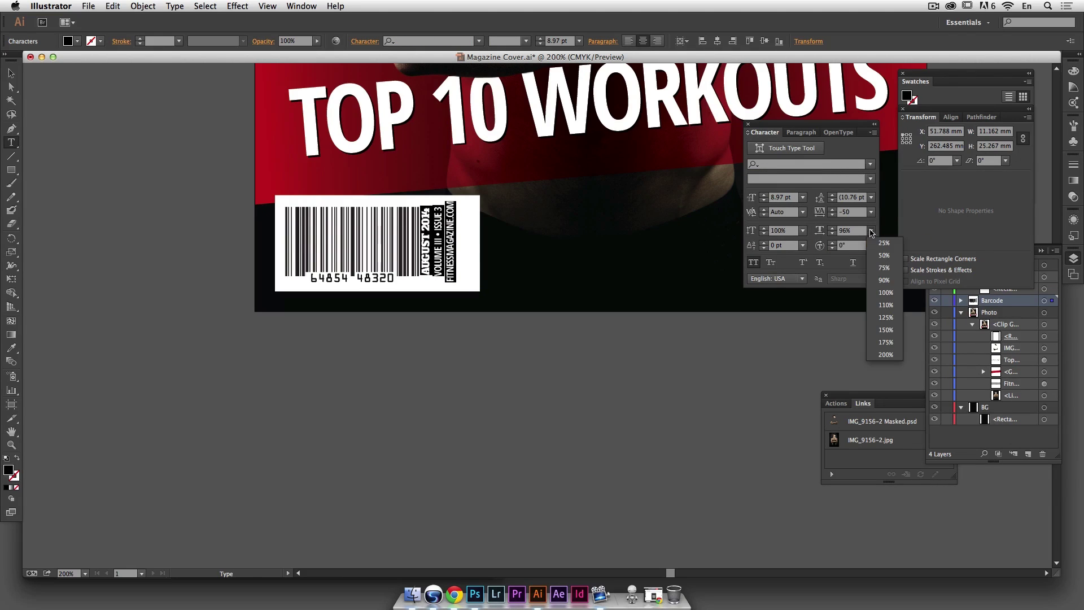
{"action": "left_click", "coordinate": [885, 293]}
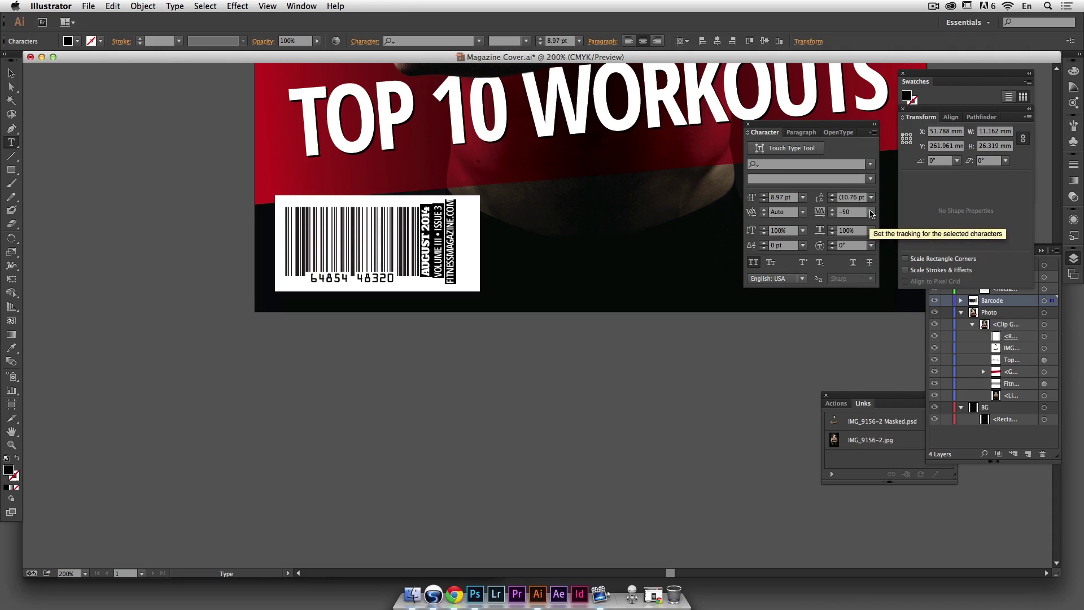
{"action": "left_click", "coordinate": [871, 213]}
{"action": "left_click", "coordinate": [885, 301]}
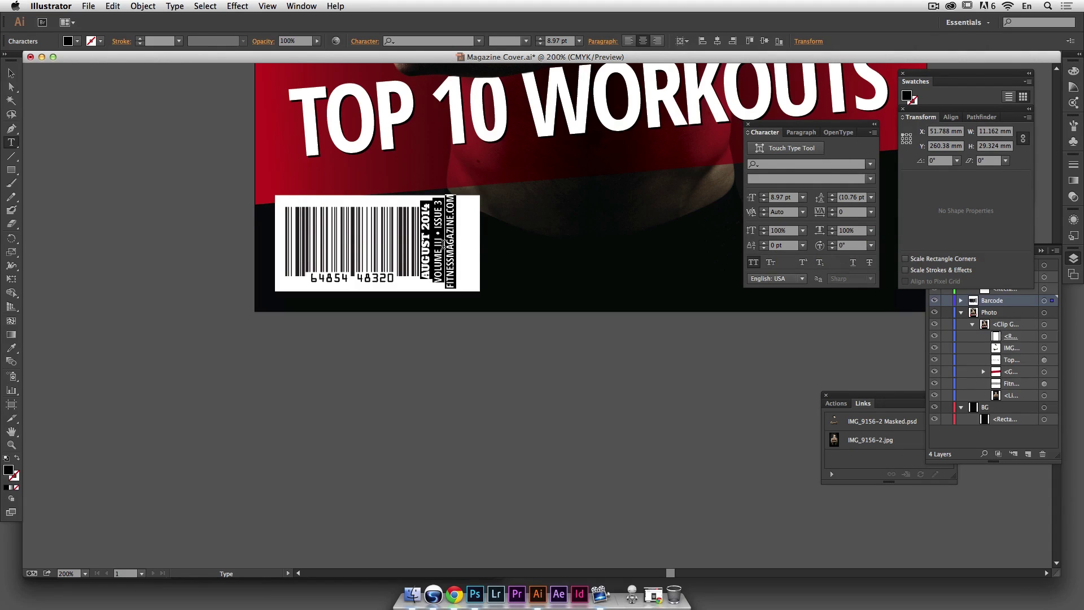
Step: Change the volume and website lines to Josefin Slab, and turn off All Caps for the whole issue text
{"action": "left_click", "coordinate": [440, 247]}
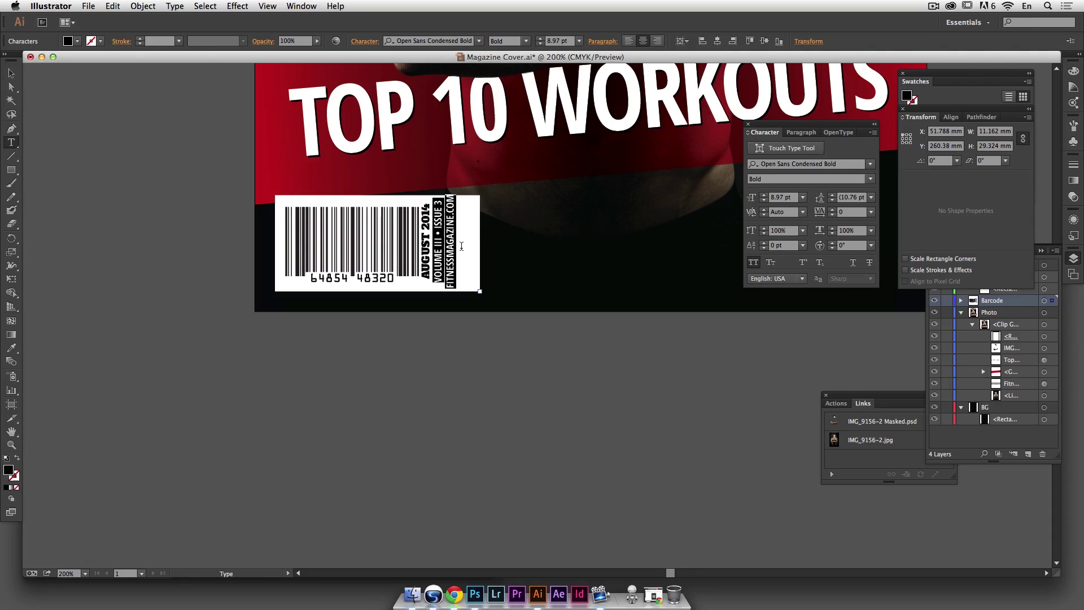
{"action": "left_click", "coordinate": [854, 164]}
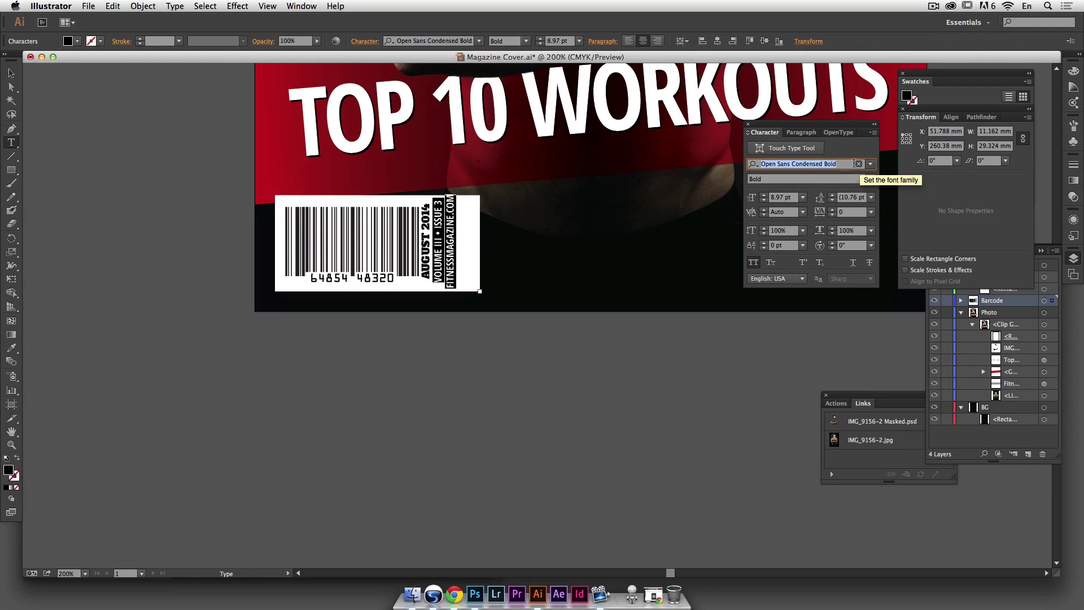
{"action": "type", "text": "slab"}
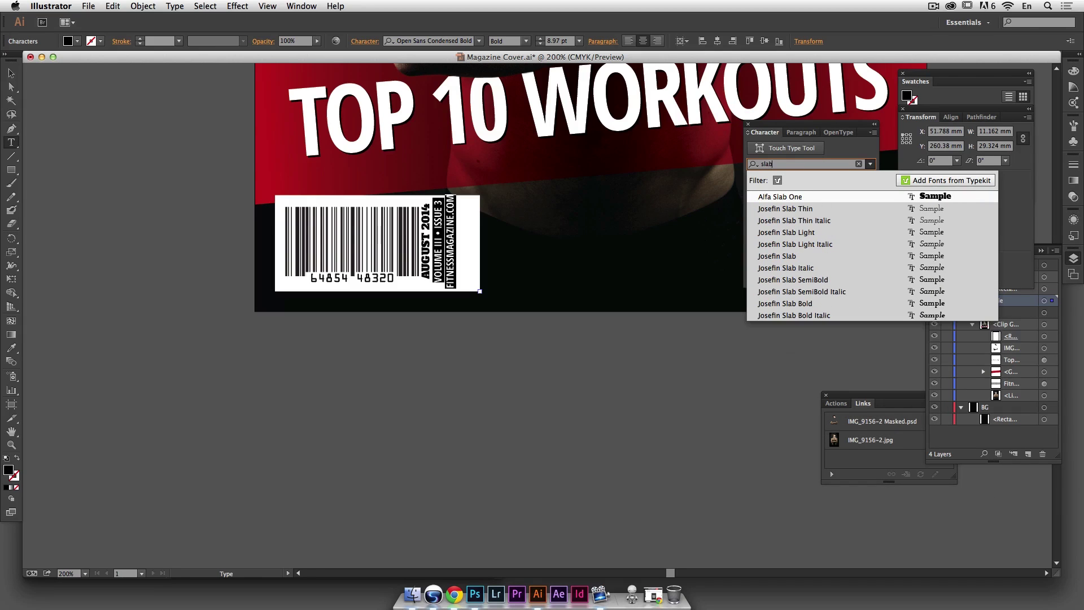
{"action": "left_click", "coordinate": [809, 255]}
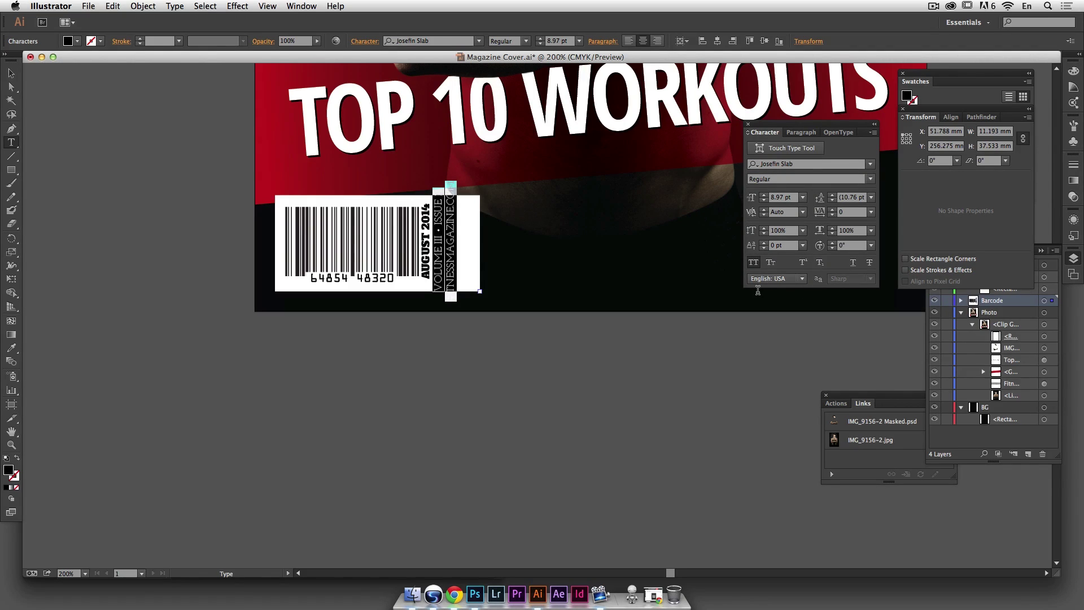
{"action": "key", "text": "super+a"}
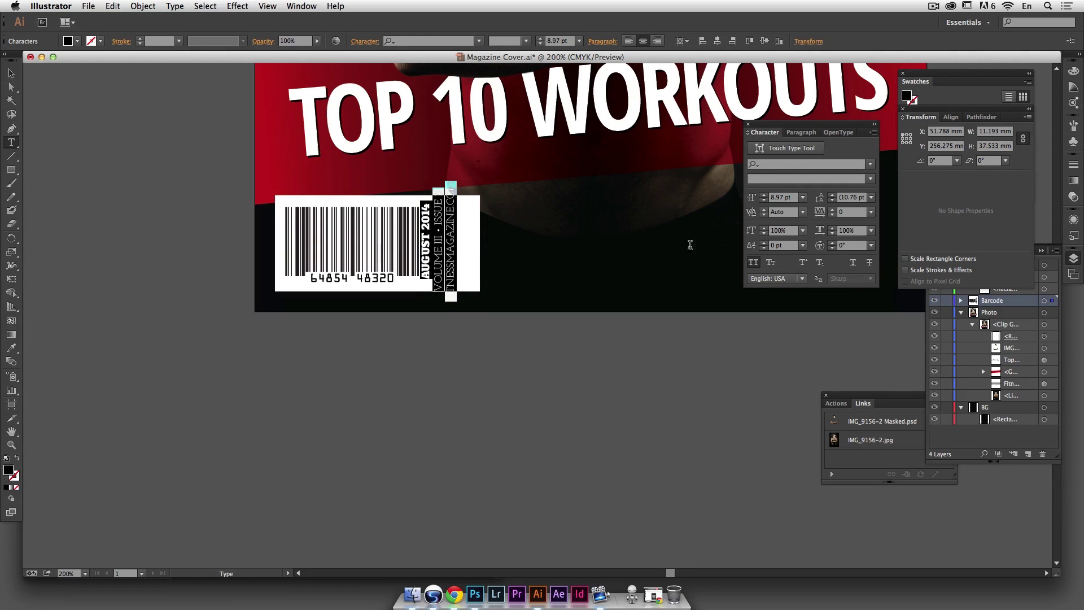
{"action": "left_click", "coordinate": [753, 262]}
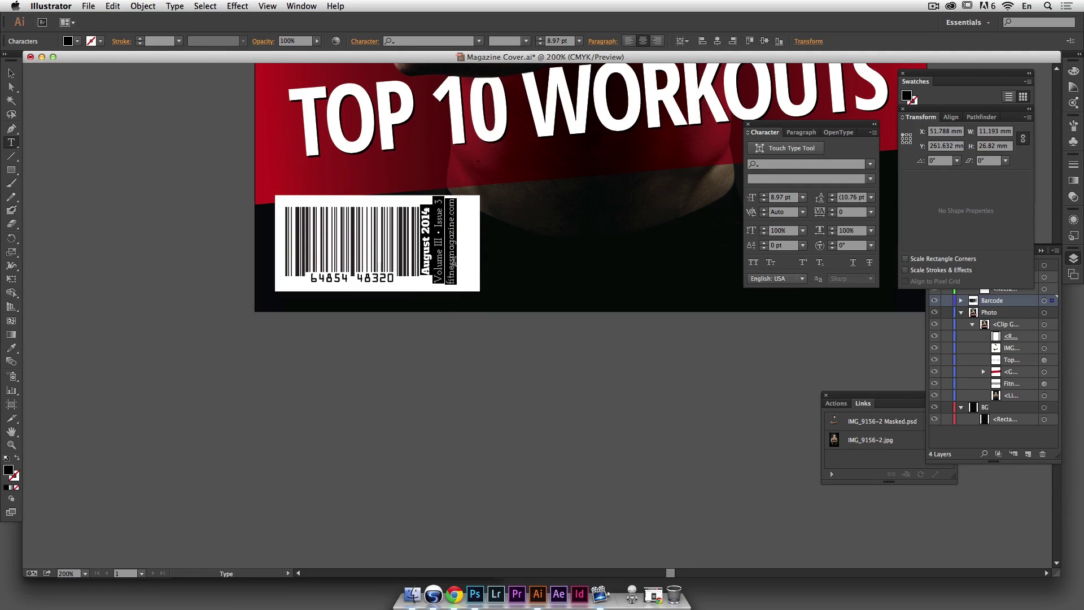
Step: Make the fitnessmagazine.com line bold
{"action": "left_click", "coordinate": [452, 257]}
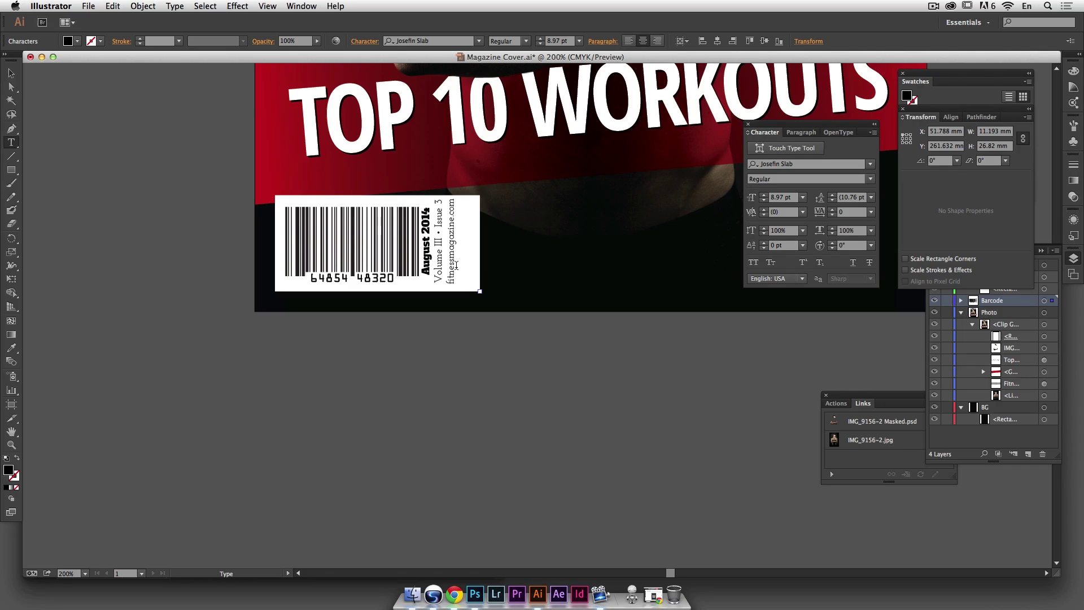
{"action": "triple_click", "coordinate": [452, 261]}
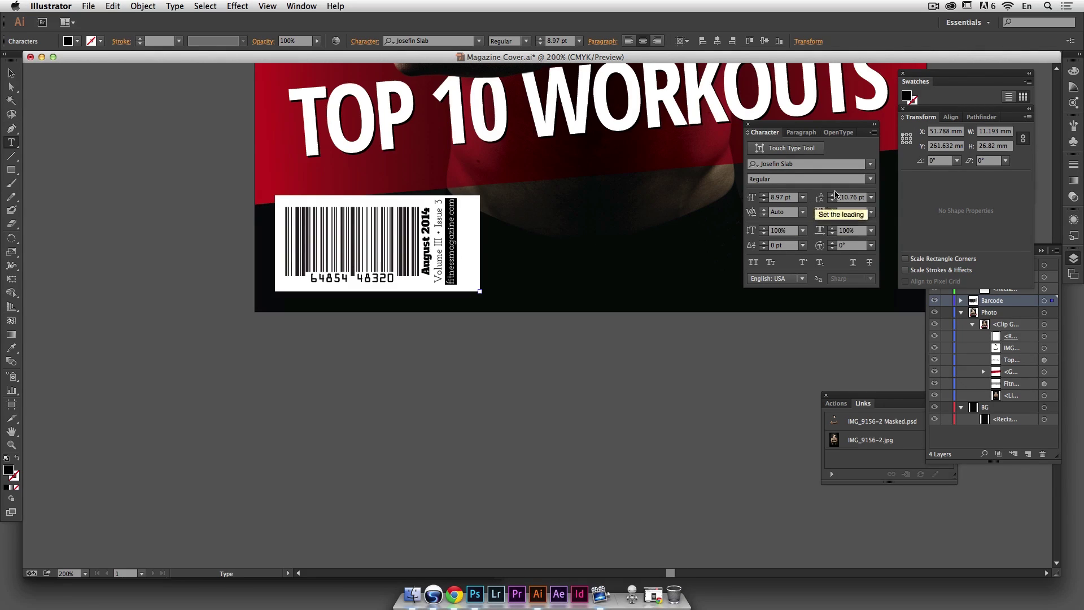
{"action": "left_click", "coordinate": [870, 180]}
{"action": "left_click", "coordinate": [767, 290]}
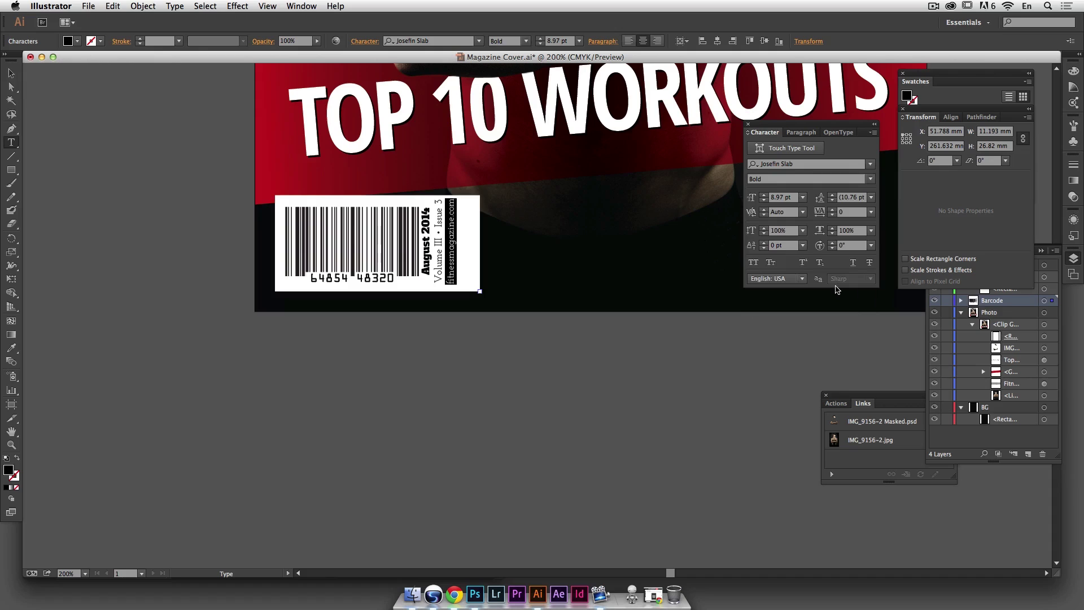
{"action": "left_click", "coordinate": [462, 246]}
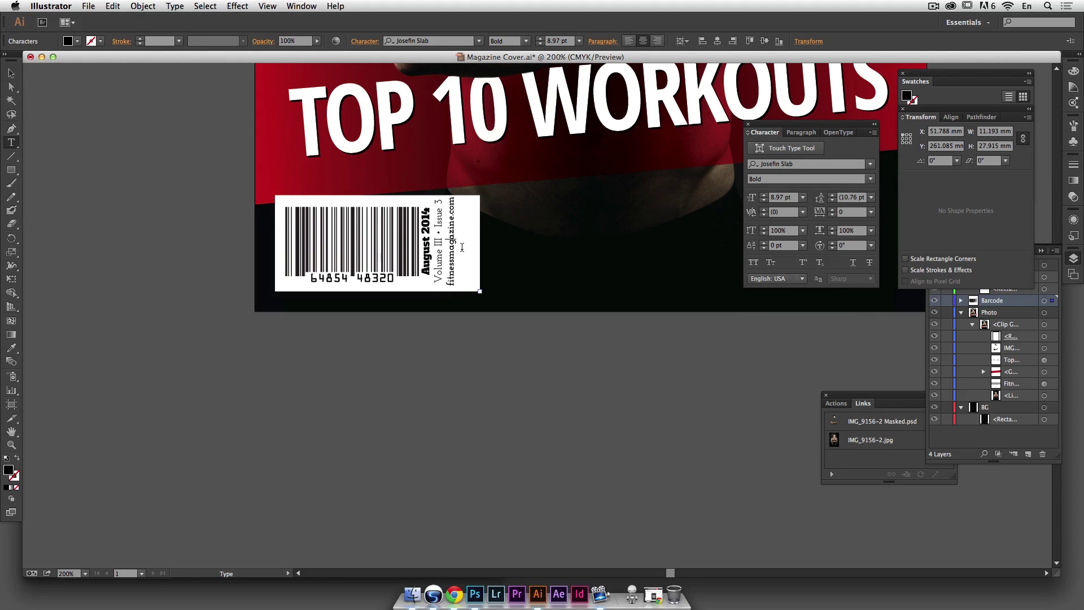
Step: Set the space before the fitnessmagazine.com paragraph to 7 pt
{"action": "triple_click", "coordinate": [452, 244]}
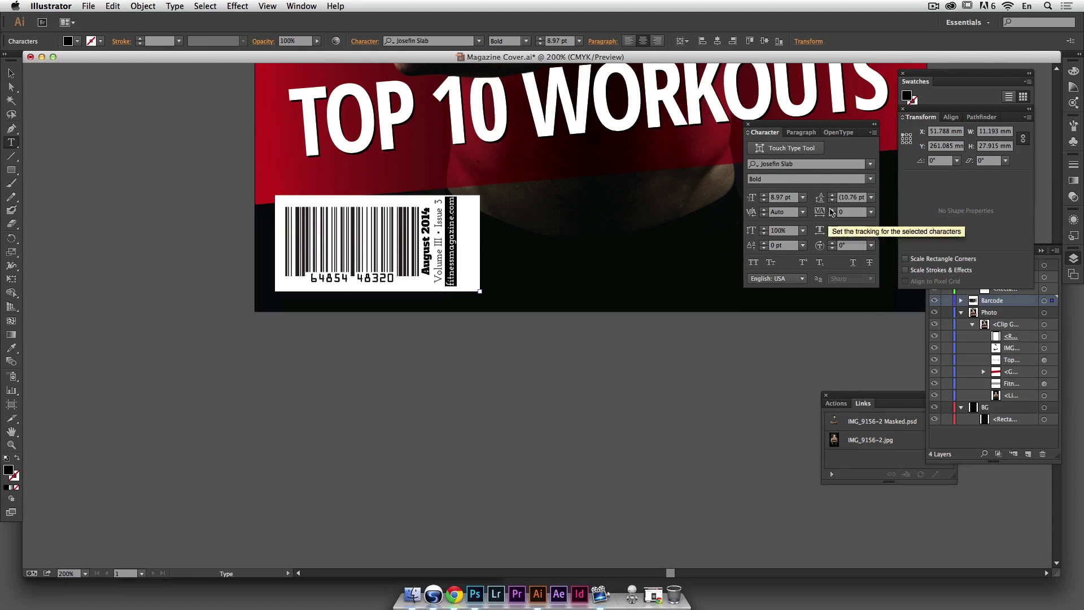
{"action": "left_click", "coordinate": [801, 132]}
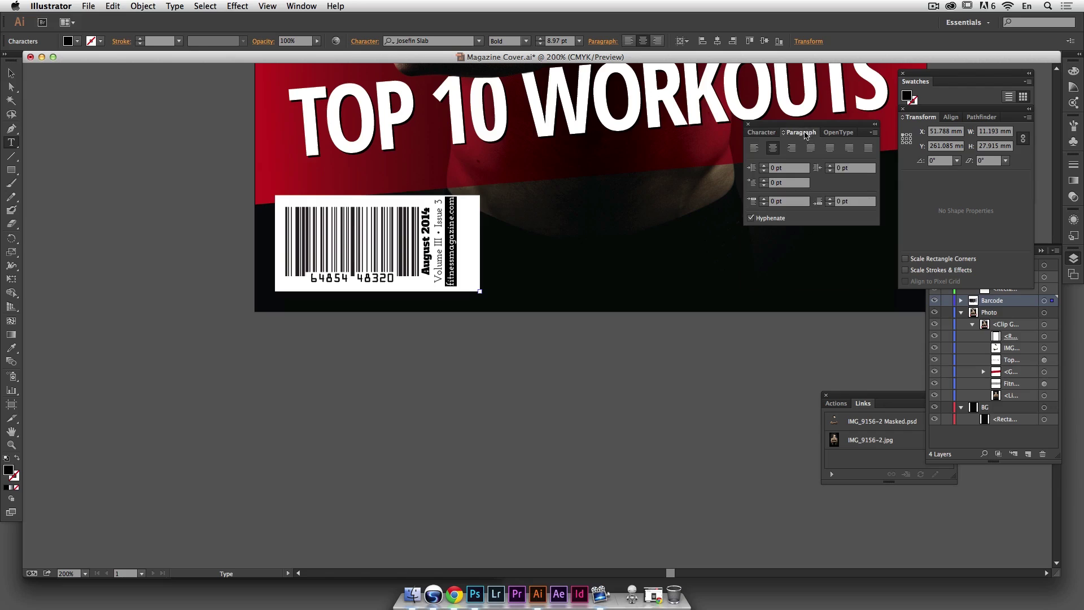
{"action": "left_click", "coordinate": [873, 132]}
{"action": "left_click", "coordinate": [847, 141]}
{"action": "left_click", "coordinate": [764, 200]}
{"action": "left_click", "coordinate": [764, 199]}
{"action": "left_click", "coordinate": [764, 199]}
{"action": "left_click", "coordinate": [764, 199]}
{"action": "left_click", "coordinate": [764, 199]}
{"action": "left_click", "coordinate": [764, 199]}
{"action": "left_click", "coordinate": [765, 200]}
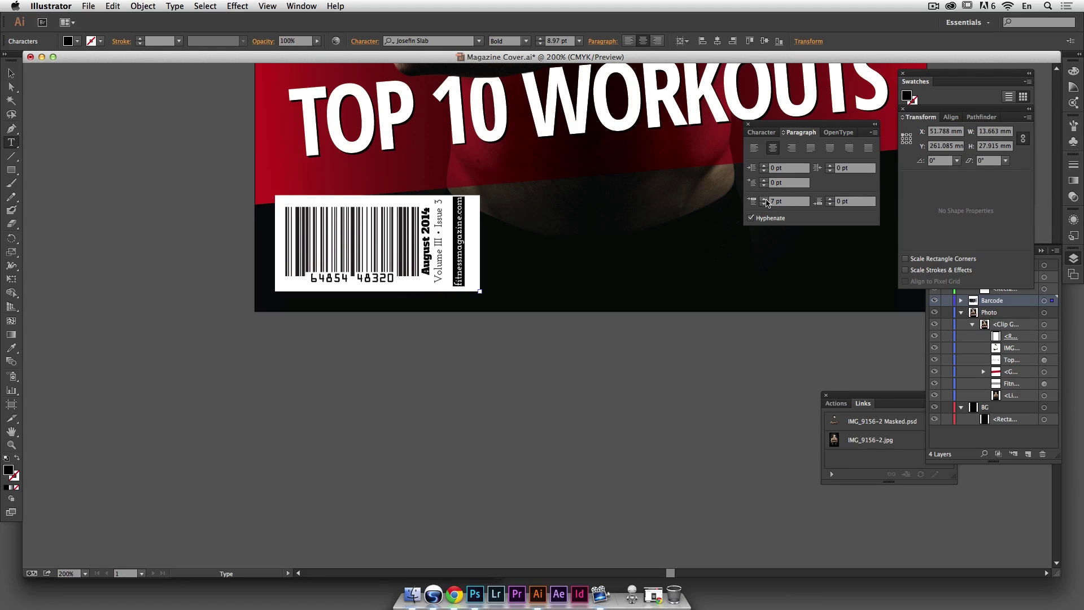
Step: Vertically centre the issue text on the white rectangle, and move the text right, away from the barcode
{"action": "left_click", "coordinate": [11, 73]}
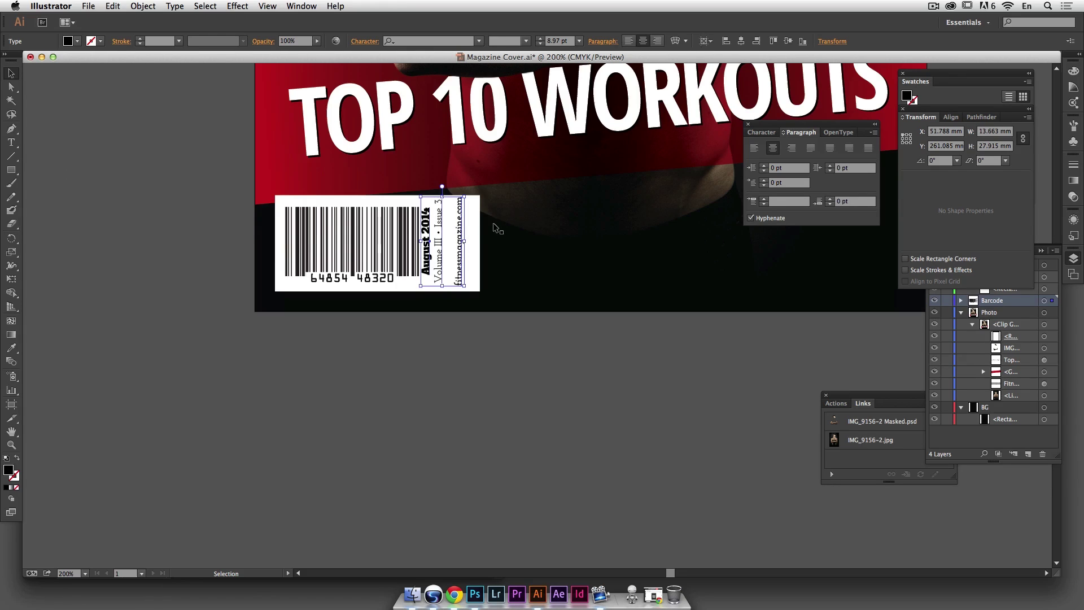
{"action": "key", "text": "shift"}
{"action": "left_click", "coordinate": [470, 262], "text": "shift"}
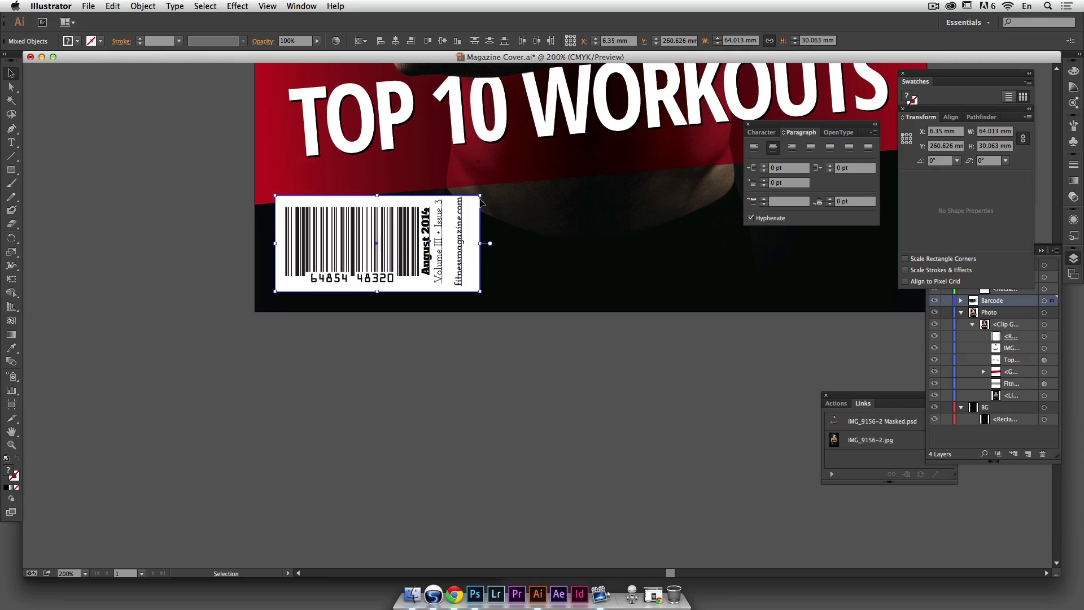
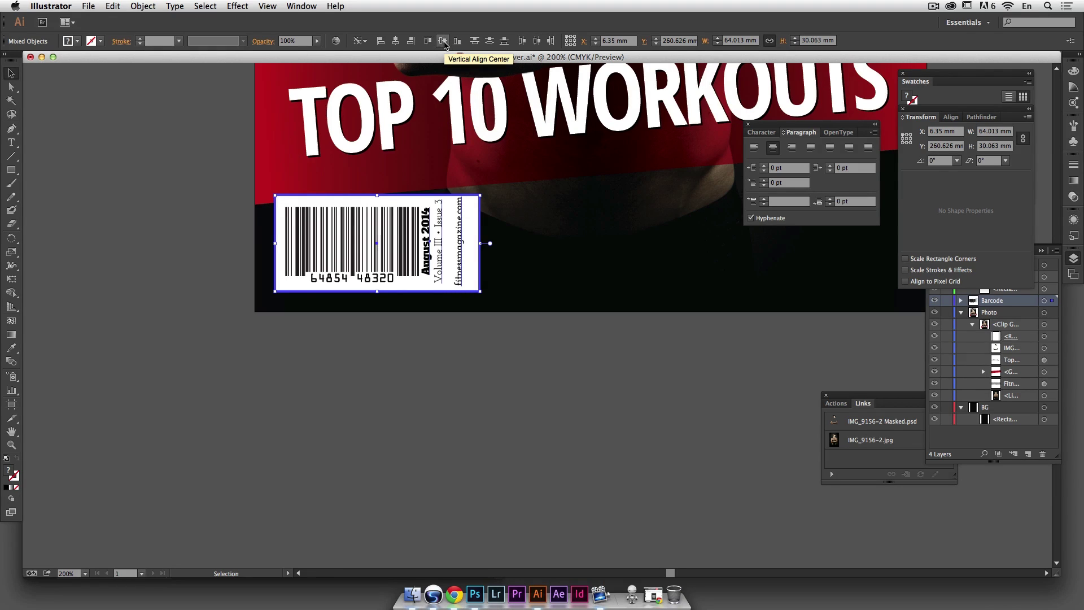
{"action": "left_click", "coordinate": [443, 43]}
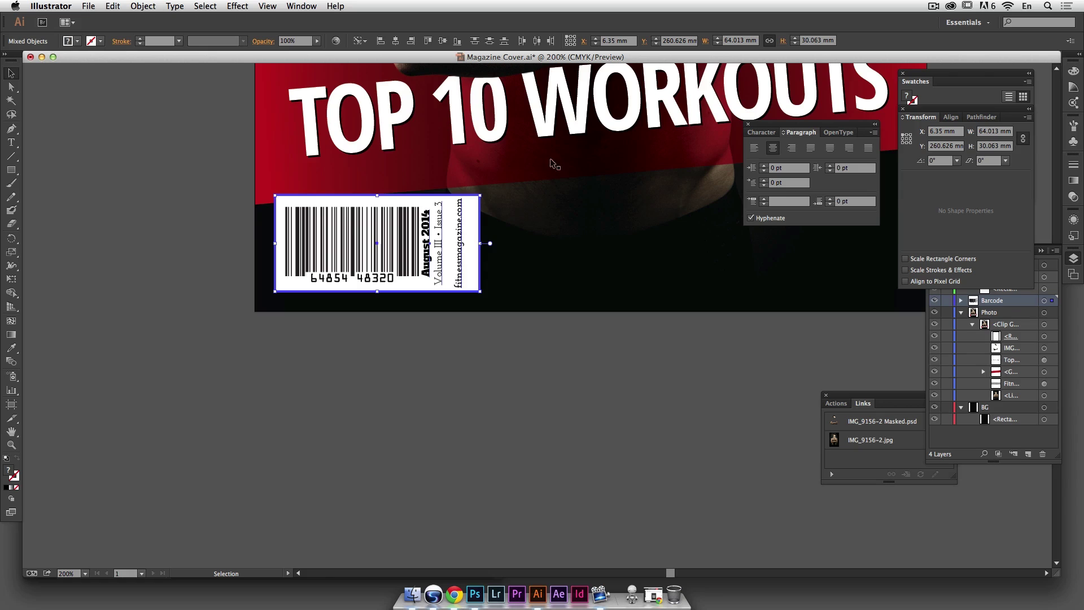
{"action": "left_click", "coordinate": [527, 354]}
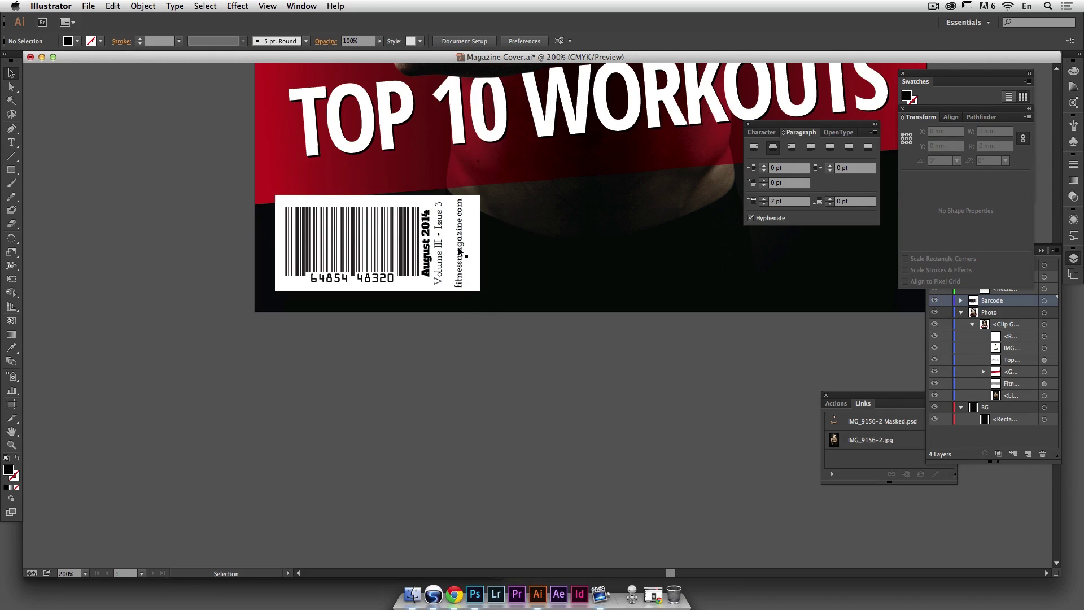
{"action": "left_click_drag", "start_coordinate": [458, 250], "coordinate": [472, 250]}
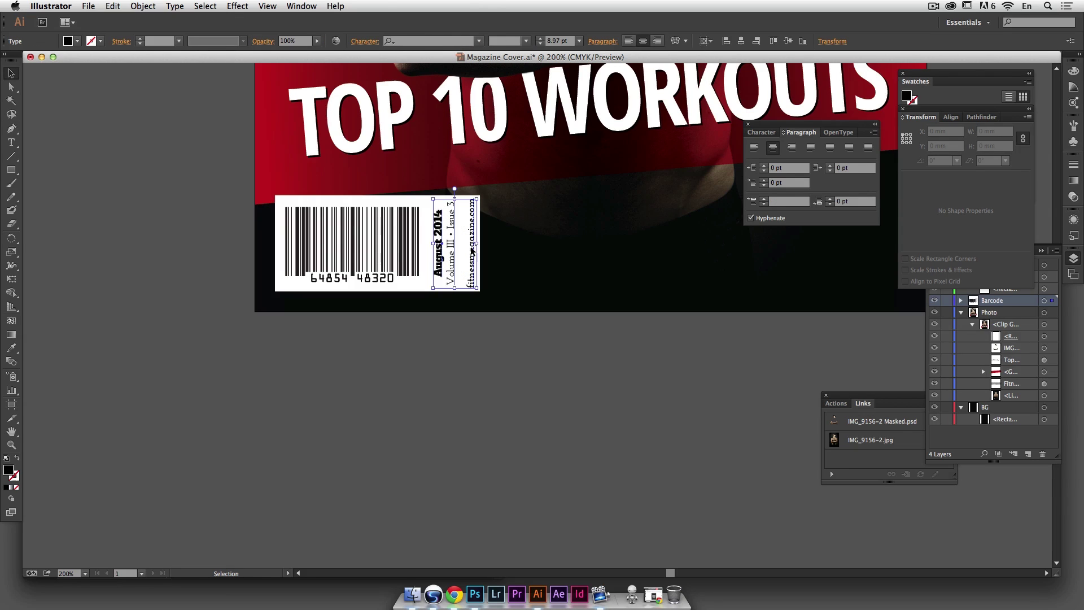
{"action": "left_click", "coordinate": [491, 390]}
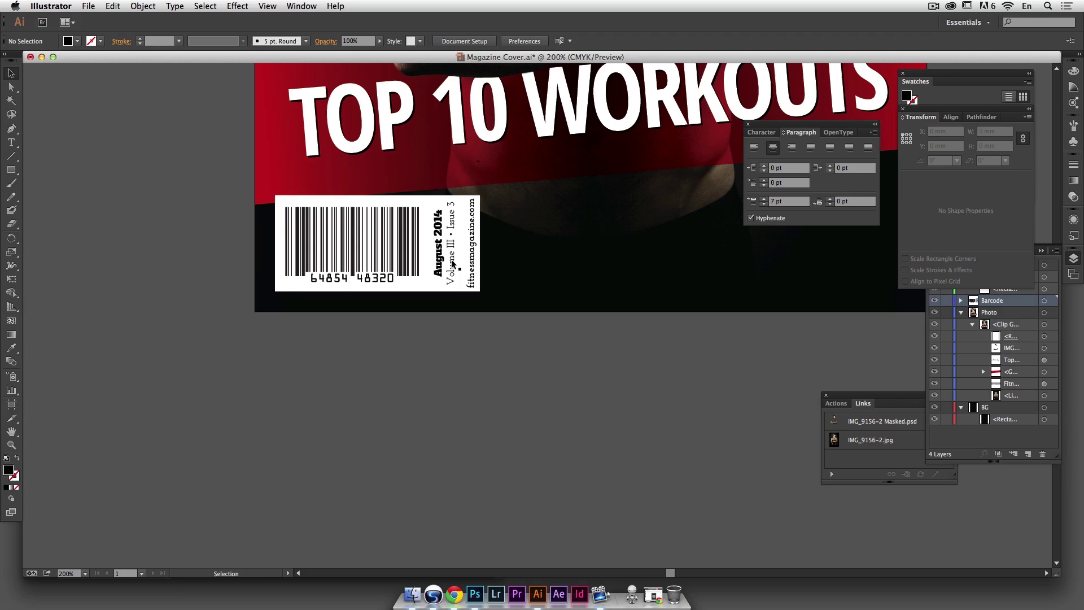
Step: Reduce the Volume III • Issue 3 line to 8 pt and deselect the text
{"action": "double_click", "coordinate": [452, 263]}
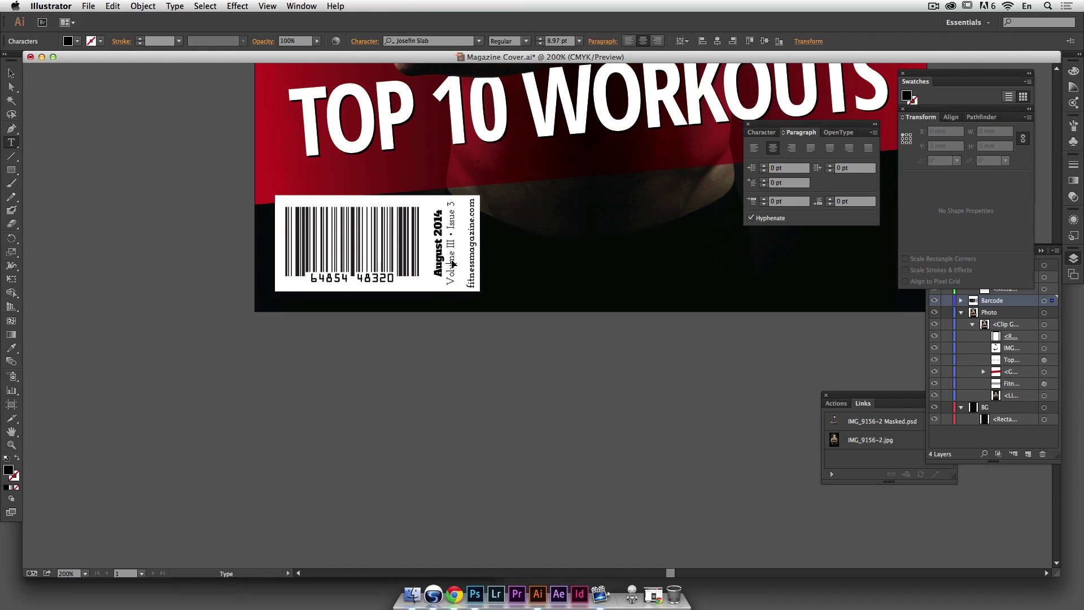
{"action": "triple_click", "coordinate": [452, 263]}
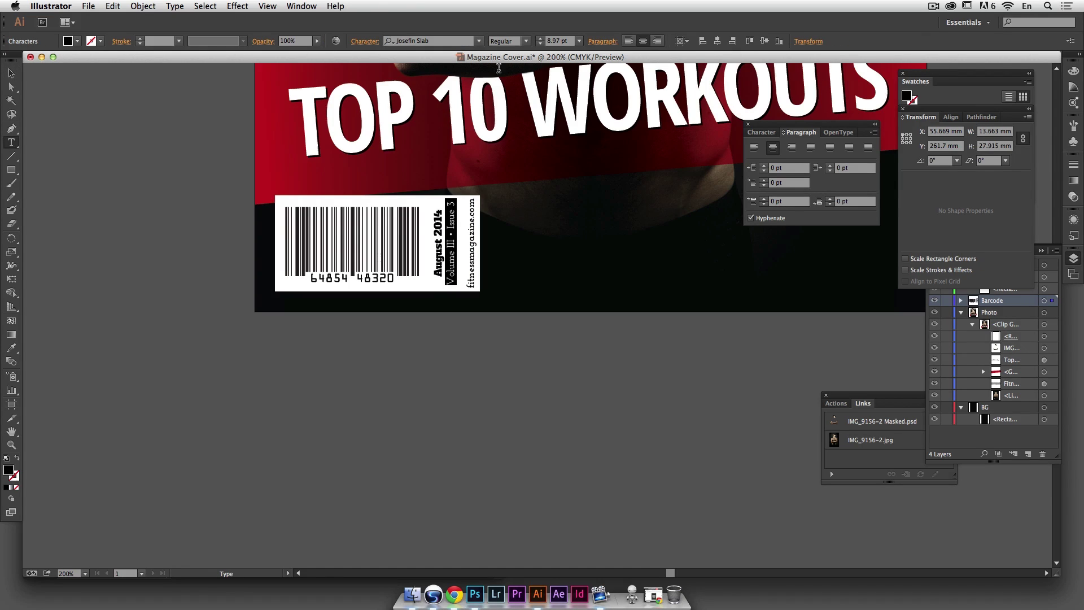
{"action": "left_click", "coordinate": [540, 44]}
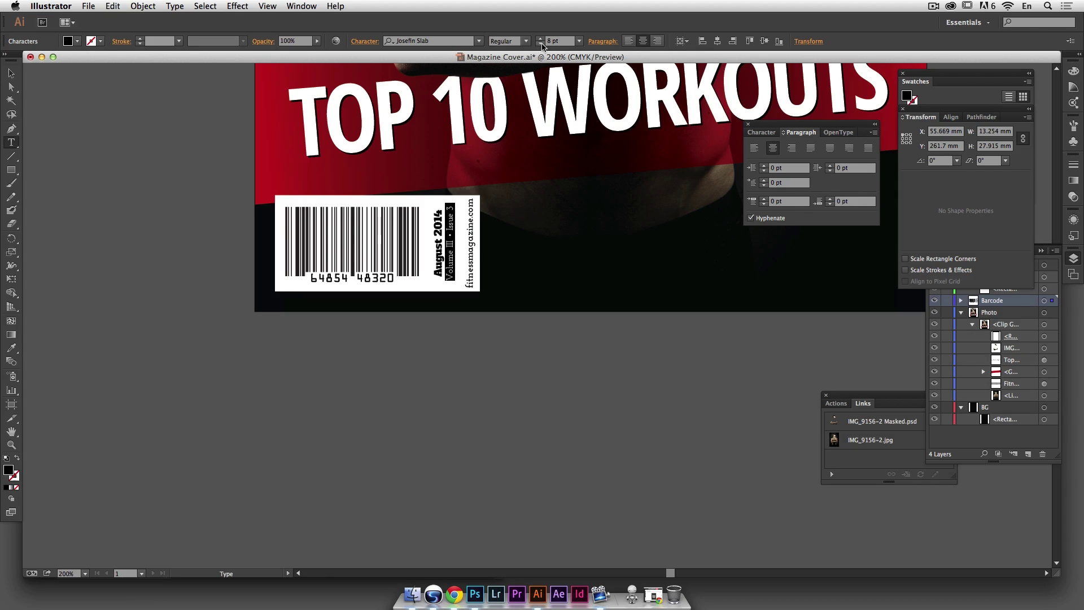
{"action": "left_click", "coordinate": [11, 72]}
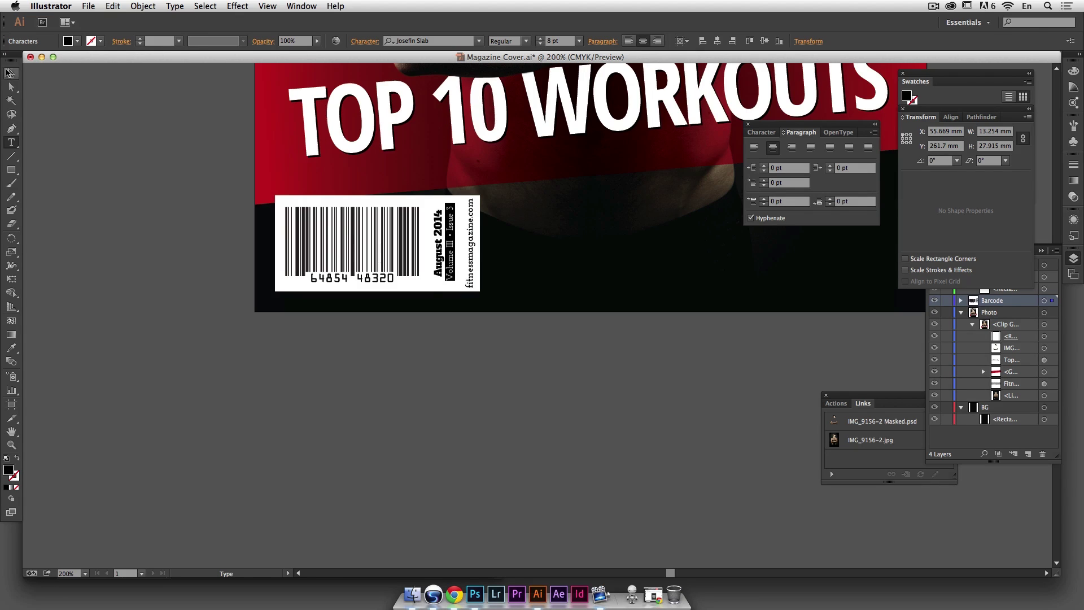
{"action": "left_click", "coordinate": [63, 161]}
Step: Nudge the issue text slightly left toward the barcode, and narrow the white rectangle from its right edge to about 61.2 mm wide
{"action": "key", "text": "super+1"}
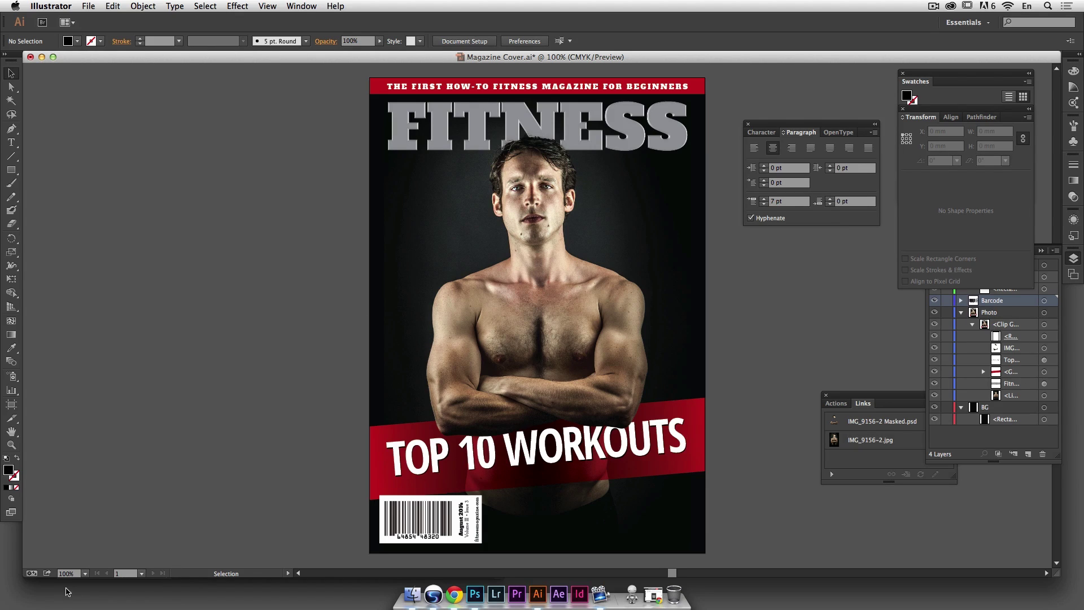
{"action": "left_click", "coordinate": [460, 520]}
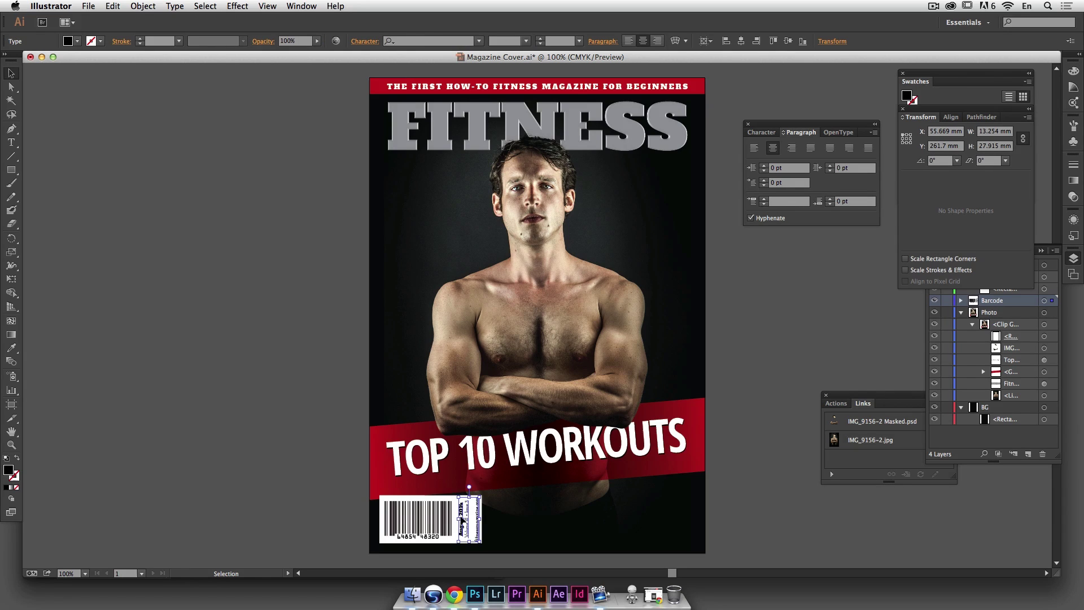
{"action": "key", "text": "Left"}
{"action": "key", "text": "Left"}
{"action": "key", "text": "Left"}
{"action": "key", "text": "Left"}
{"action": "key", "text": "Left"}
{"action": "key", "text": "Left"}
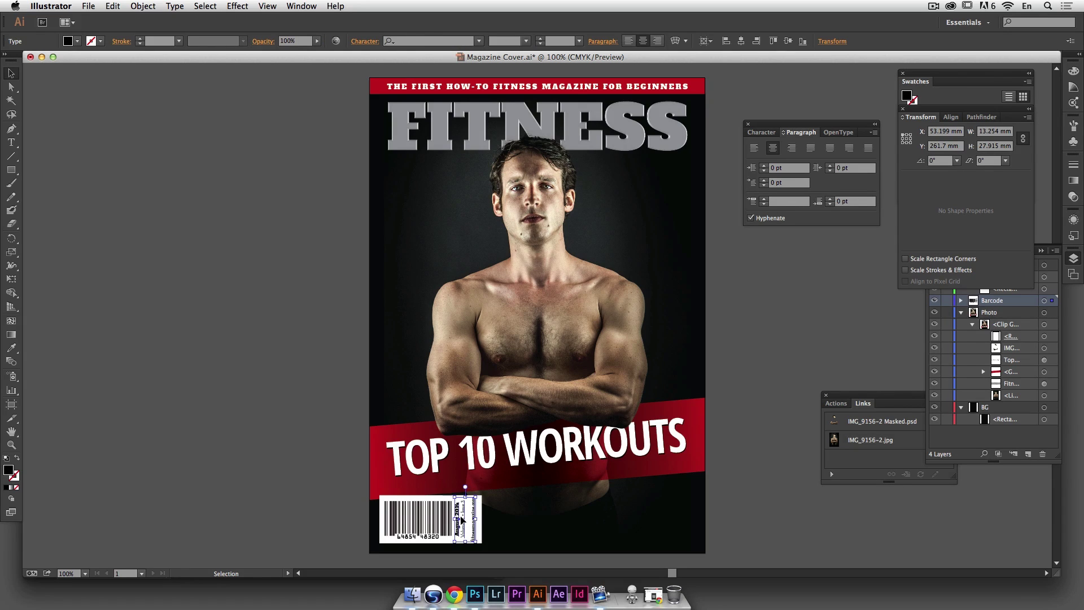
{"action": "left_click", "coordinate": [483, 514]}
{"action": "left_click_drag", "start_coordinate": [482, 519], "coordinate": [476, 520]}
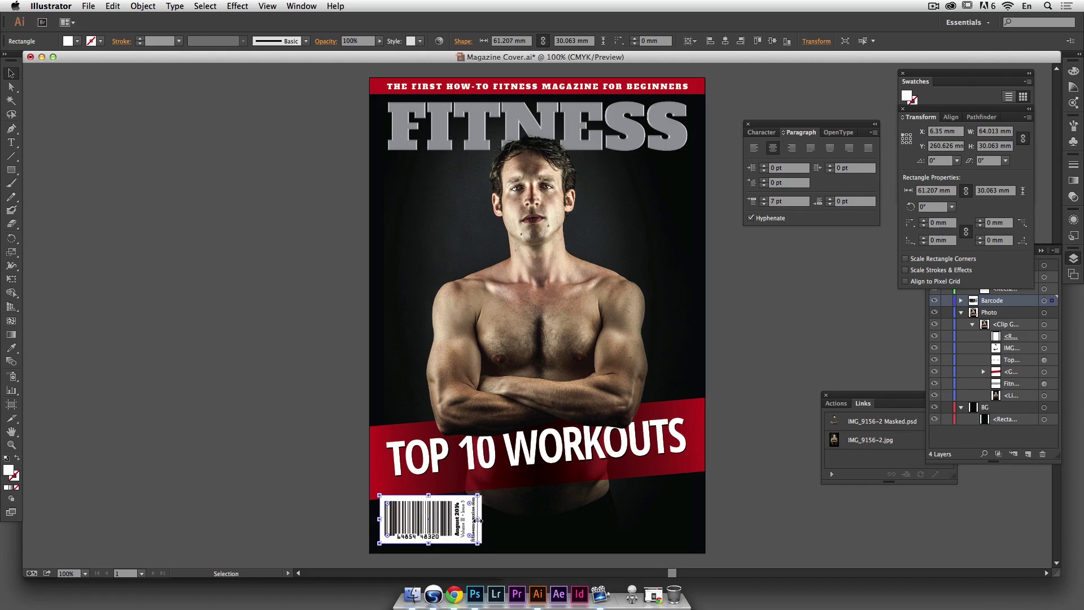
Step: Add a text box about 109 × 101 mm beside the cover reading "10 workouts that will sculpt & tone your muscles in record time."
{"action": "left_click", "coordinate": [293, 451]}
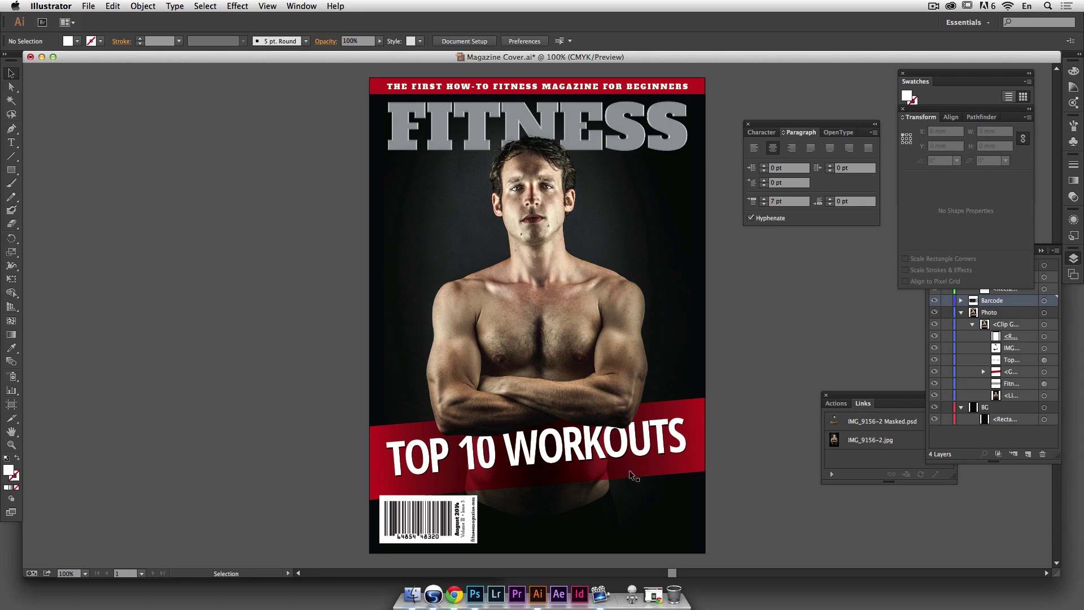
{"action": "left_click", "coordinate": [11, 143]}
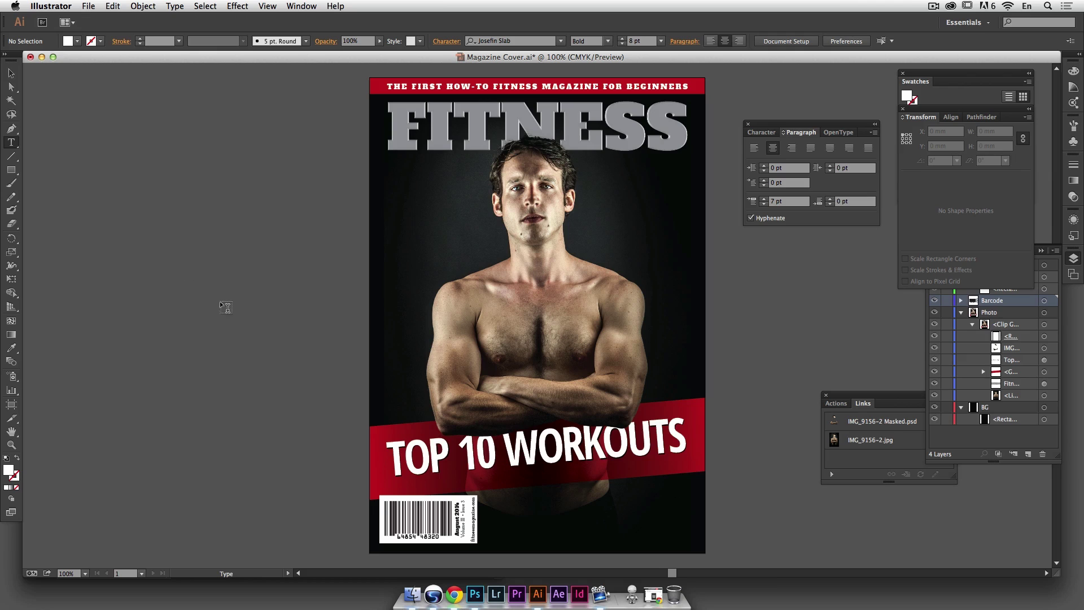
{"action": "left_click_drag", "start_coordinate": [343, 404], "coordinate": [343, 405]}
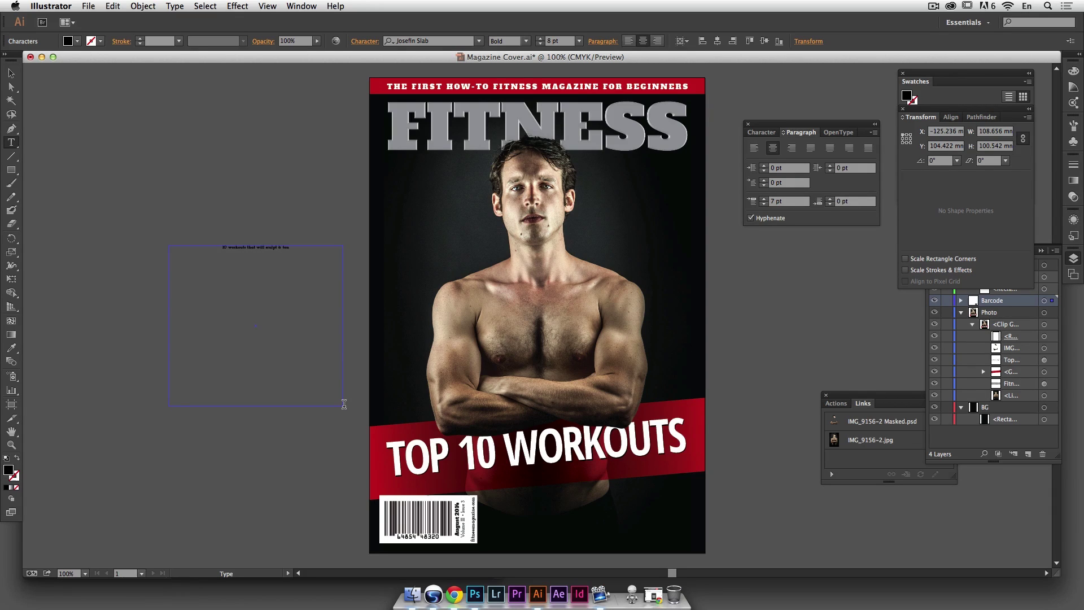
{"action": "type", "text": "your muscles in record time."}
{"action": "left_click", "coordinate": [11, 73]}
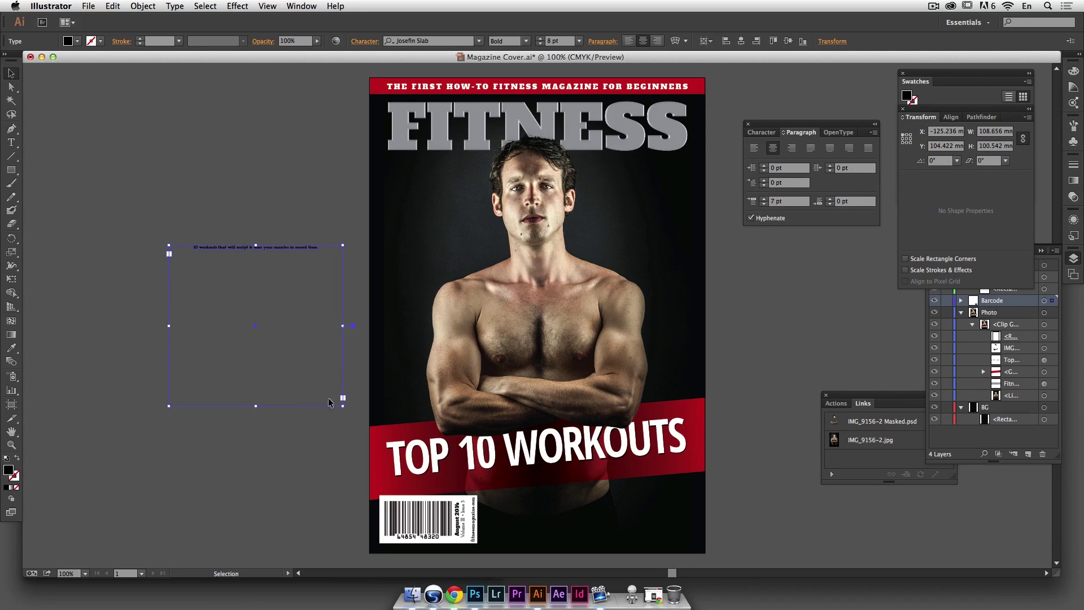
Step: Set the 10 workouts text to 24 pt and resize its frame to about 100 × 90 mm
{"action": "left_click_drag", "start_coordinate": [342, 399], "coordinate": [241, 319]}
{"action": "left_click", "coordinate": [763, 134]}
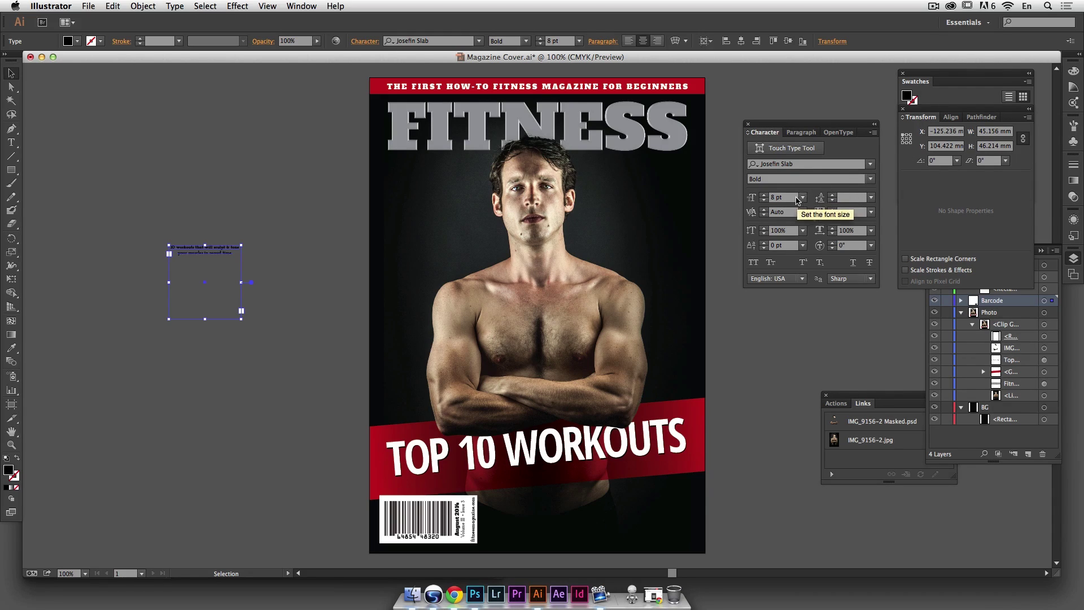
{"action": "left_click", "coordinate": [801, 197]}
{"action": "left_click", "coordinate": [827, 353]}
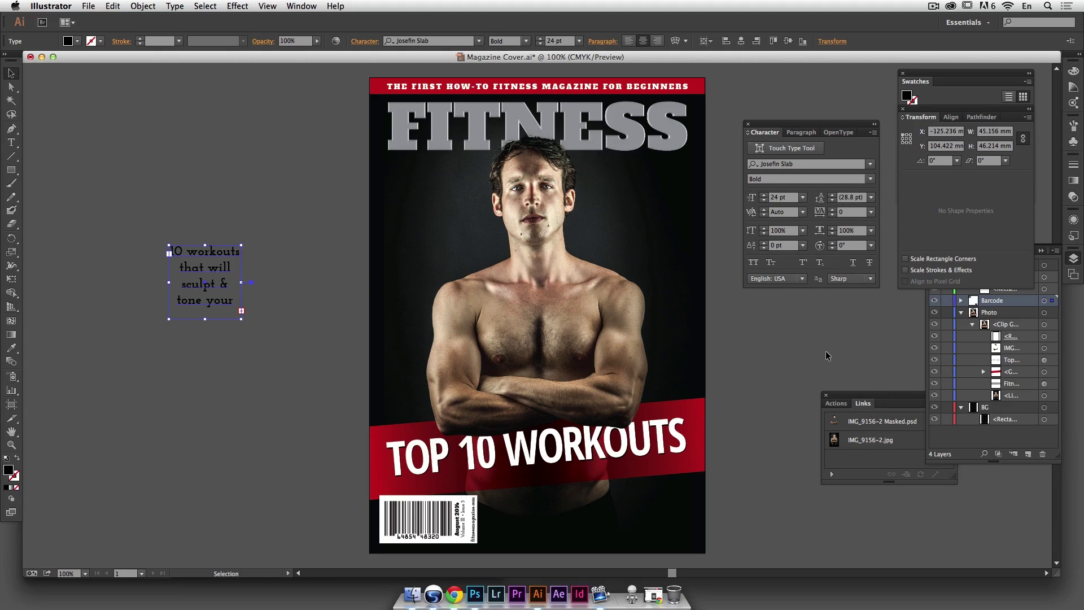
{"action": "left_click_drag", "start_coordinate": [241, 311], "coordinate": [328, 381]}
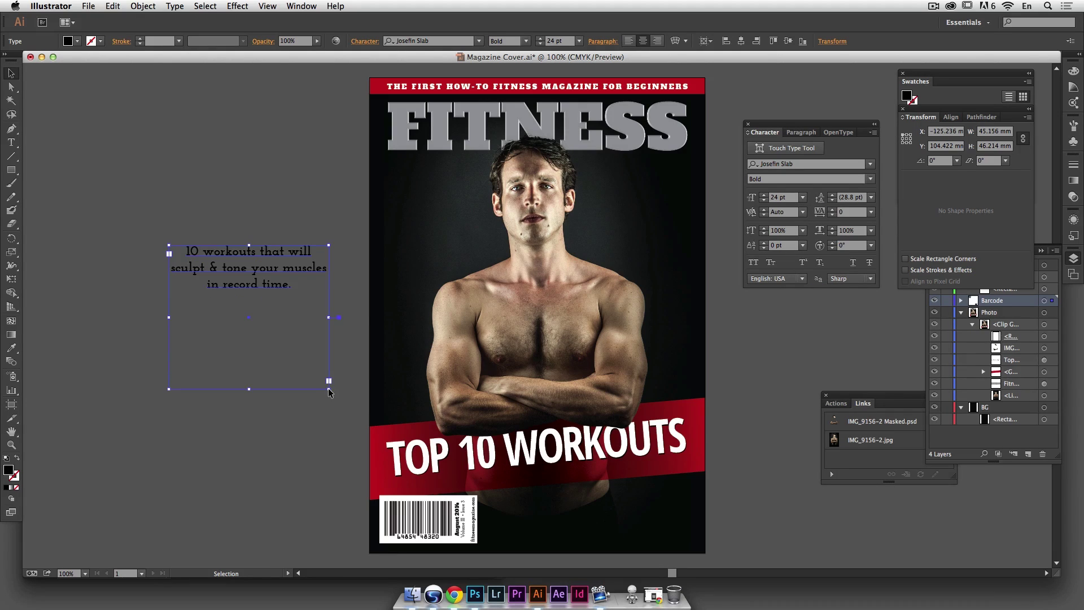
Step: Right-align the 10 workouts text, move it below the banner opposite the barcode, and fill it with white
{"action": "left_click", "coordinate": [657, 42]}
{"action": "left_click_drag", "start_coordinate": [304, 270], "coordinate": [665, 513]}
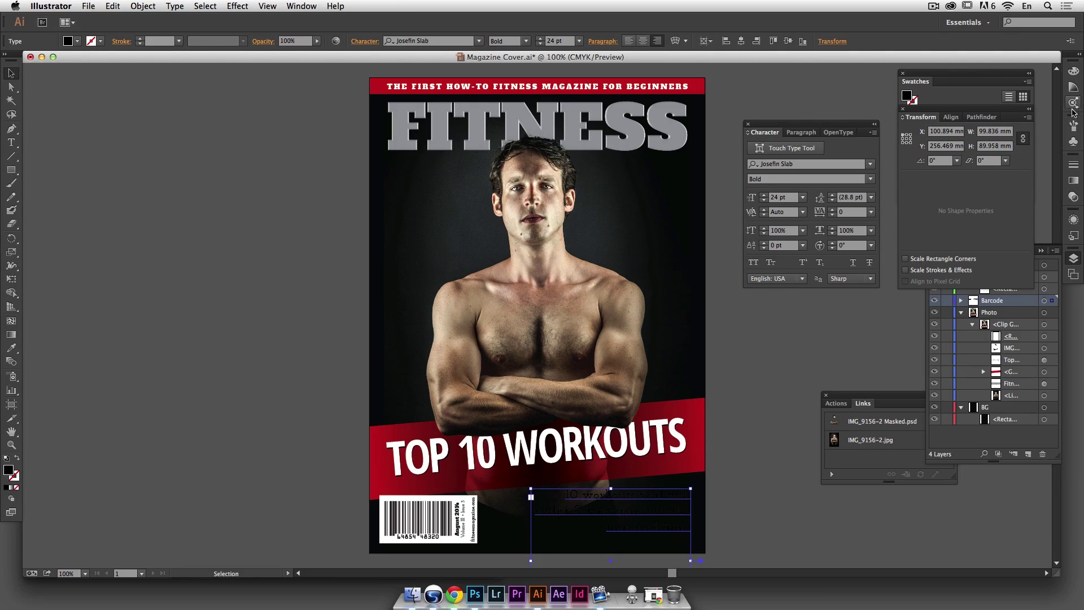
{"action": "left_click", "coordinate": [985, 83]}
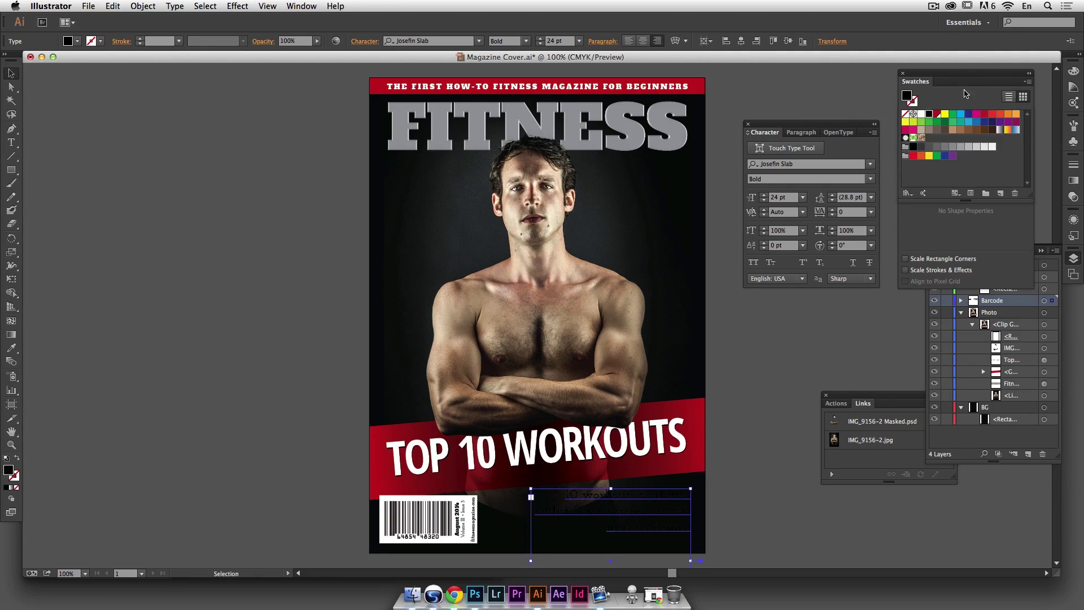
{"action": "left_click", "coordinate": [921, 114]}
{"action": "left_click", "coordinate": [774, 407]}
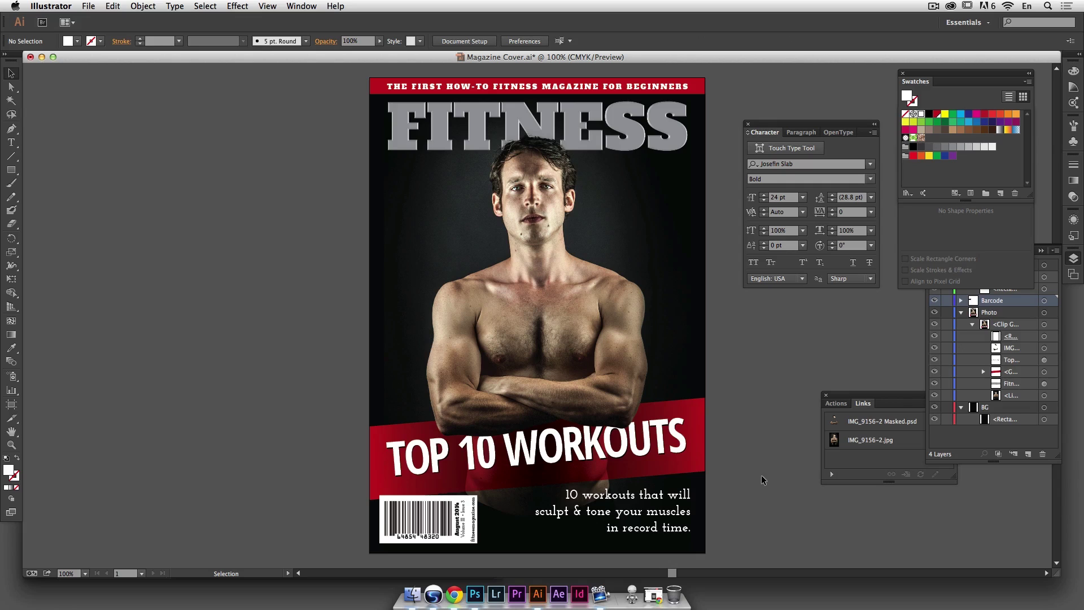
Step: Fill the 10 workouts text with CMYK Yellow and redefine that swatch as a global color named Smooth Yello with 20% magenta
{"action": "left_click", "coordinate": [686, 514]}
{"action": "left_click", "coordinate": [945, 115]}
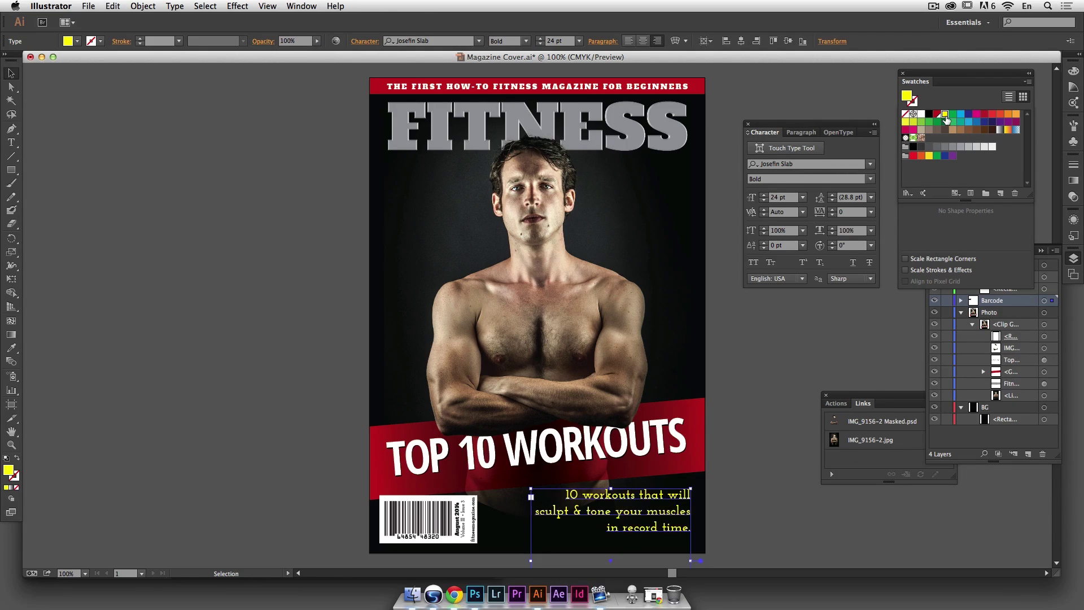
{"action": "double_click", "coordinate": [945, 117]}
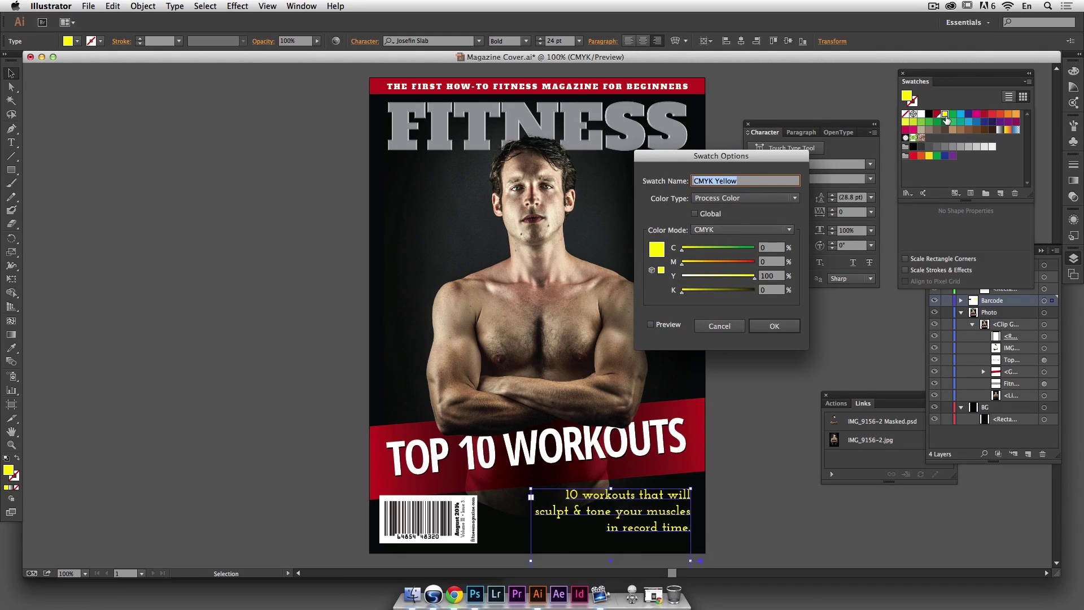
{"action": "type", "text": "S"}
{"action": "key", "text": "Tab"}
{"action": "key", "text": "Tab"}
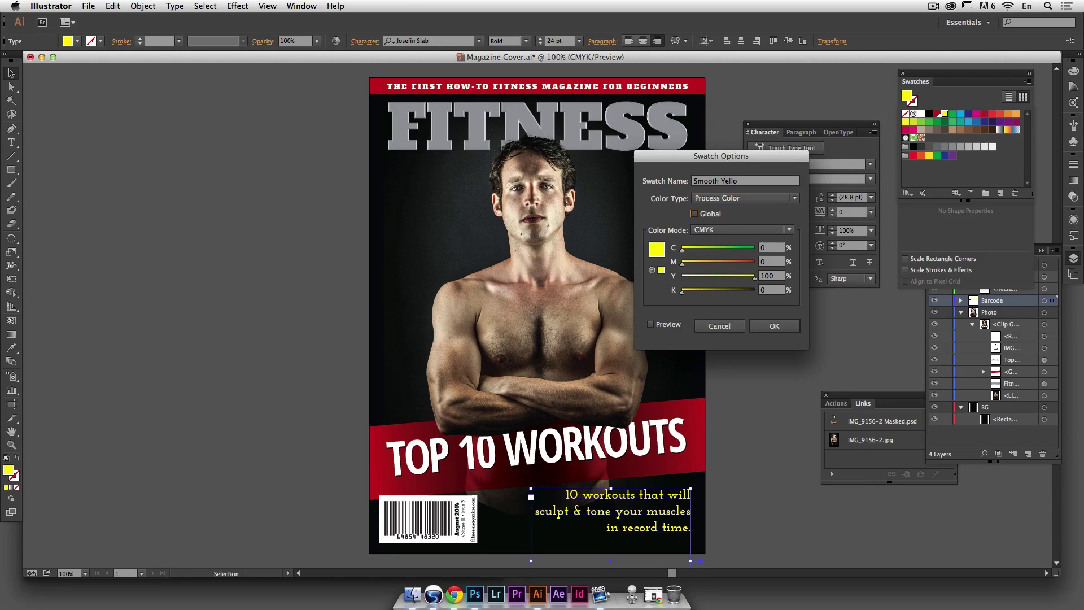
{"action": "key", "text": "space"}
{"action": "left_click", "coordinate": [774, 263]}
{"action": "type", "text": "20"}
{"action": "key", "text": "Tab"}
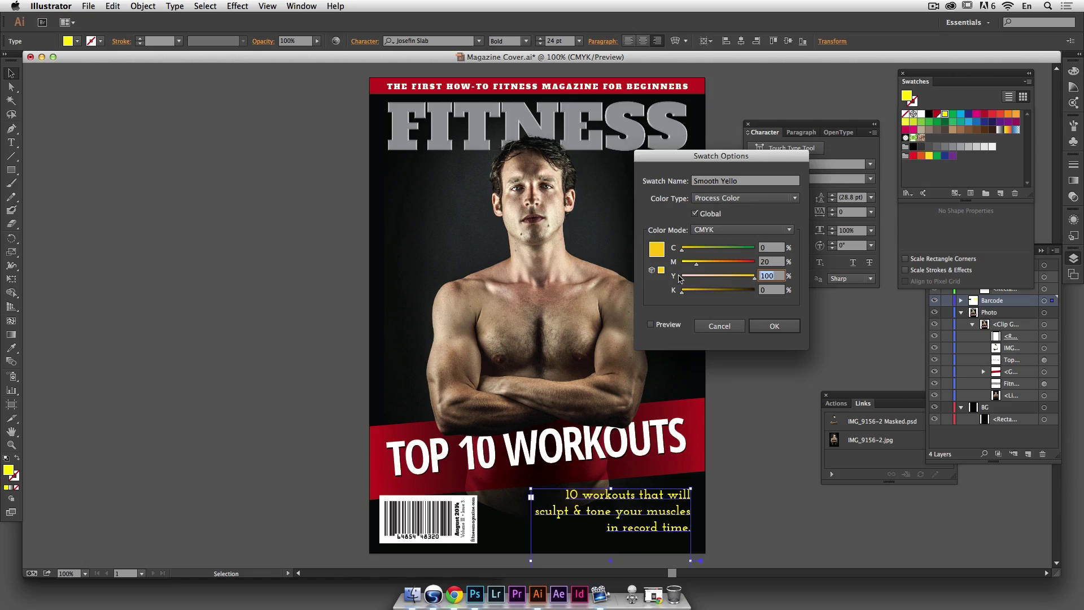
{"action": "left_click", "coordinate": [763, 326]}
{"action": "left_click", "coordinate": [766, 401]}
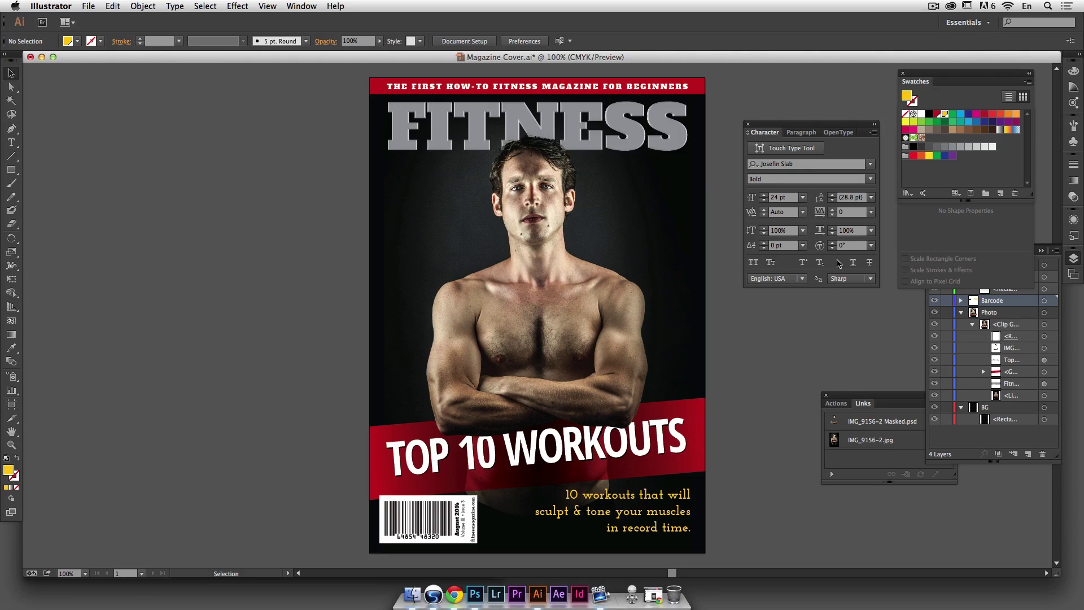
Step: Increase the magenta of the Smooth Yello swatch to give a slightly more orange yellow
{"action": "double_click", "coordinate": [945, 115]}
{"action": "key", "text": "Tab"}
{"action": "key", "text": "Tab"}
{"action": "key", "text": "Tab"}
{"action": "key", "text": "Tab"}
{"action": "key", "text": "Tab"}
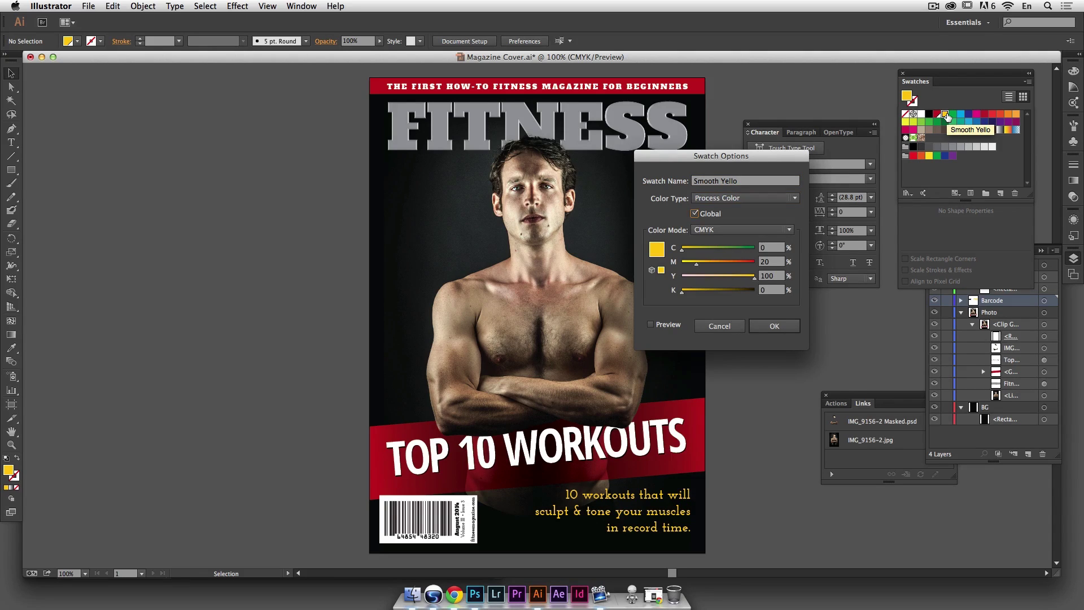
{"action": "key", "text": "Return"}
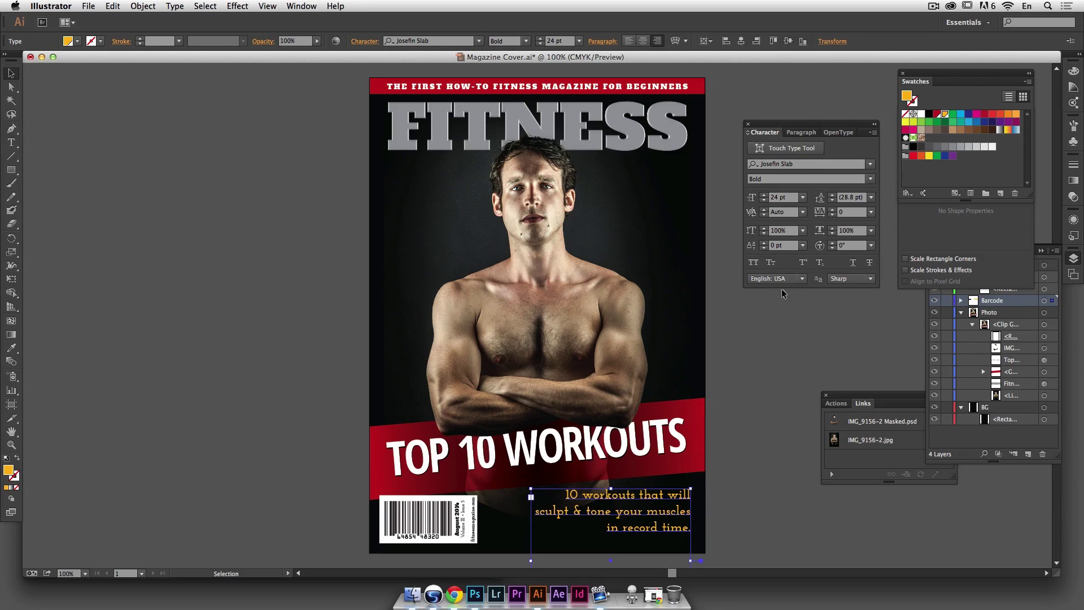
Step: Reduce the 10 workouts text to 22 pt and narrow its frame from the left so it wraps onto four lines
{"action": "left_click", "coordinate": [763, 200]}
{"action": "left_click", "coordinate": [763, 200]}
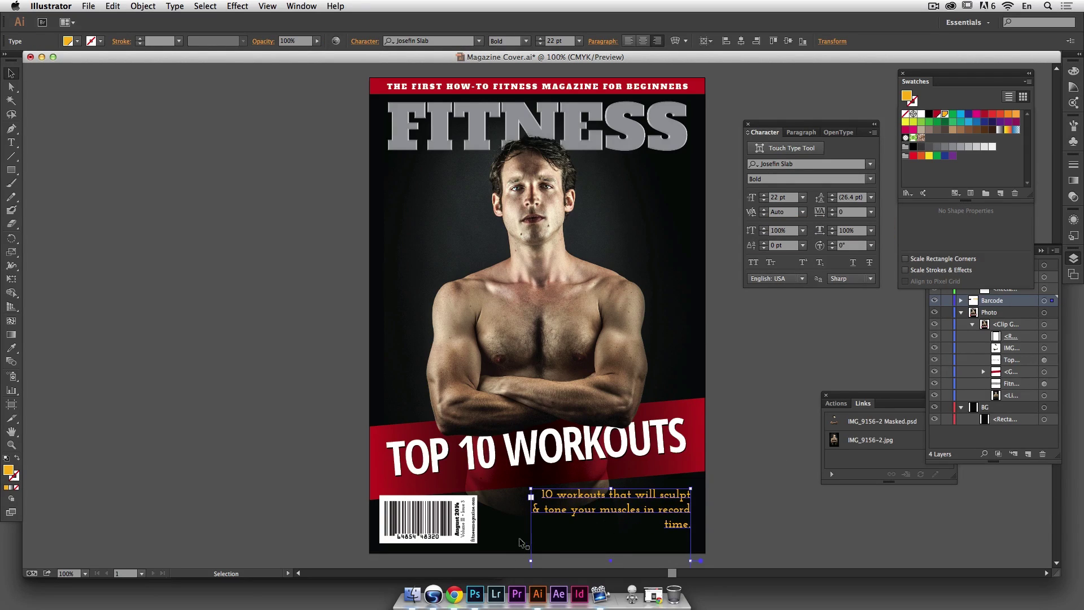
{"action": "left_click_drag", "start_coordinate": [531, 560], "coordinate": [577, 561]}
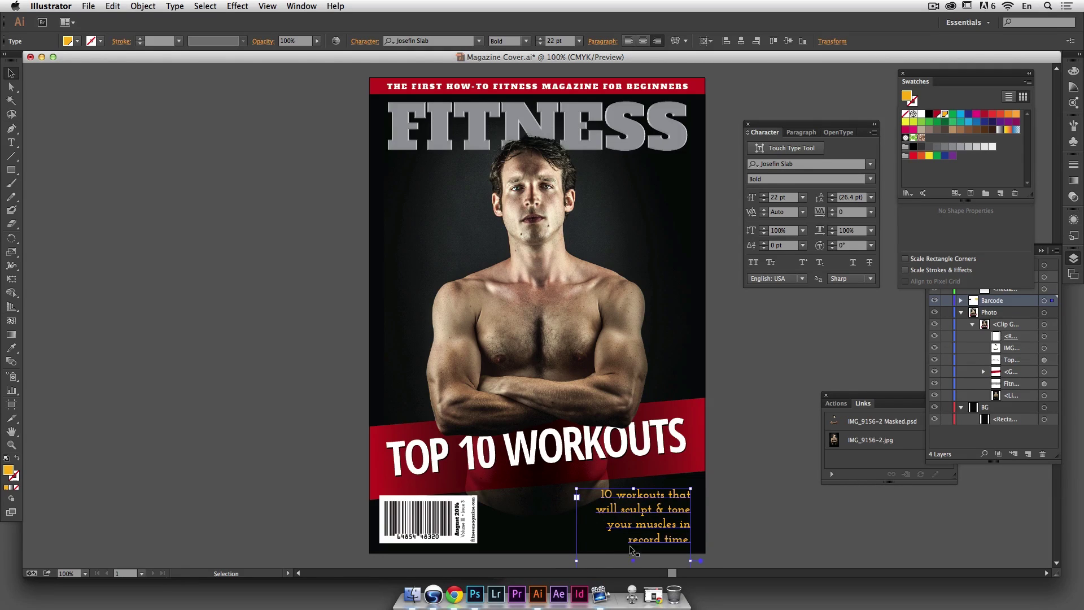
Step: Tighten the leading of the 10 workouts text to 21 pt and deselect it
{"action": "left_click", "coordinate": [831, 201]}
{"action": "left_click", "coordinate": [831, 201]}
{"action": "left_click", "coordinate": [832, 200]}
{"action": "left_click", "coordinate": [832, 200]}
{"action": "left_click", "coordinate": [831, 200]}
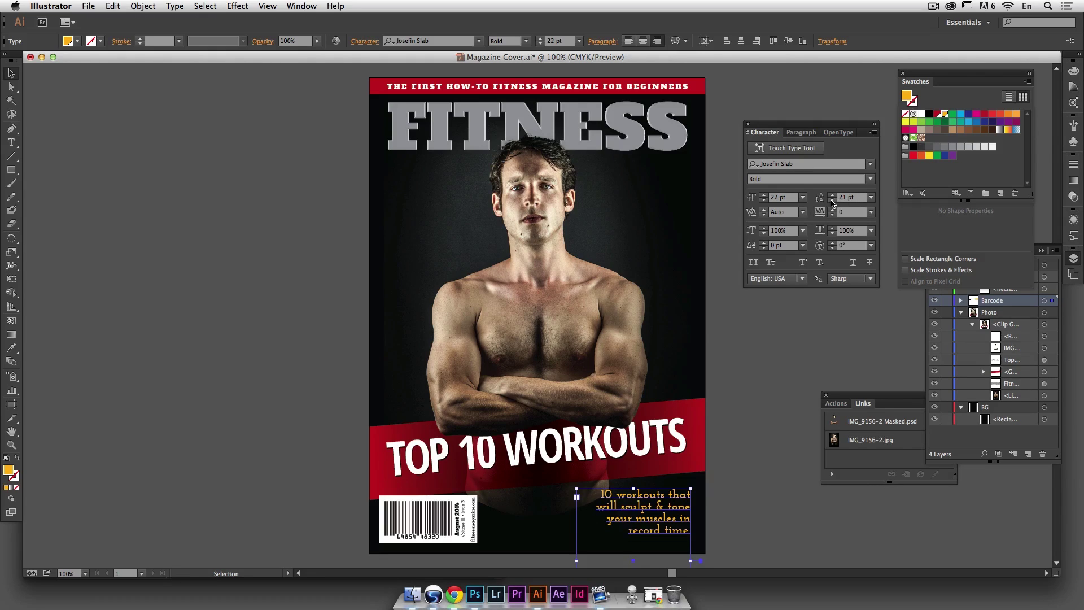
{"action": "left_click", "coordinate": [710, 517]}
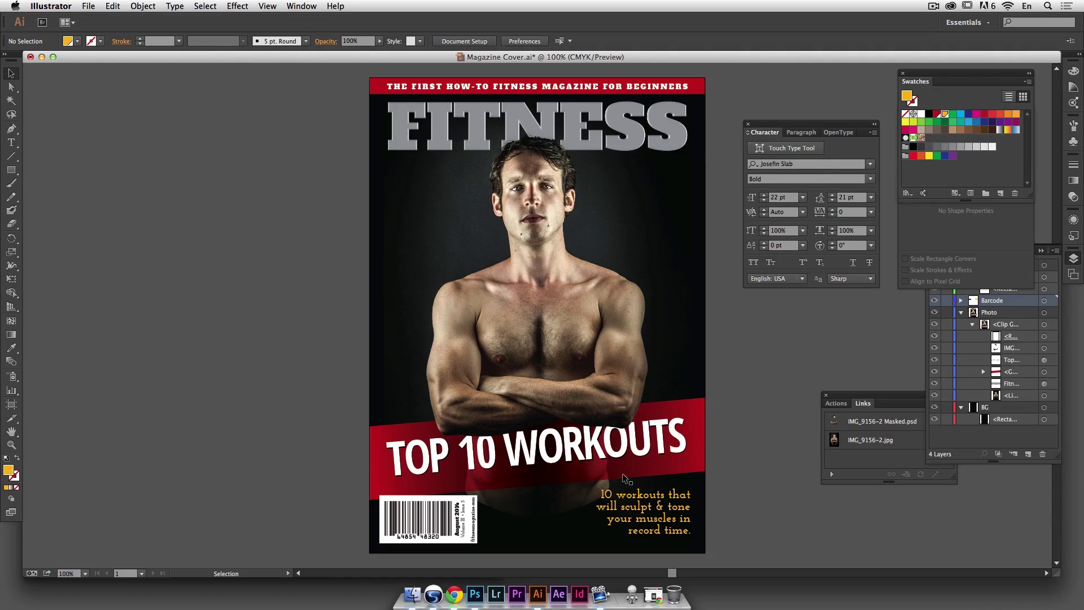
Step: Shift the 10 workouts text slightly left so its right edge lines up with the end of the TOP 10 WORKOUTS lettering
{"action": "left_click", "coordinate": [688, 513]}
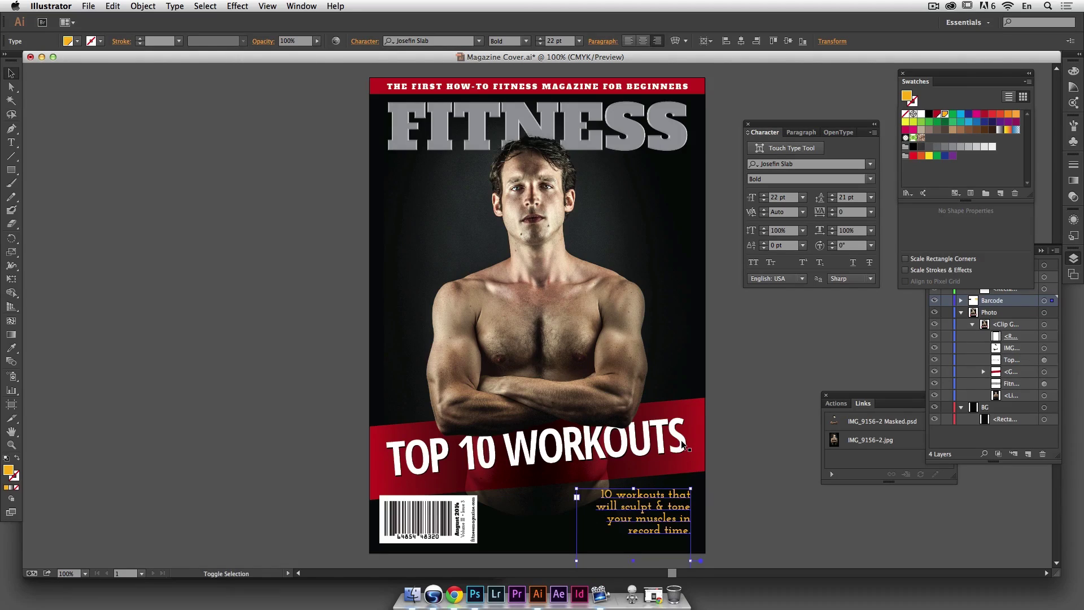
{"action": "left_click_drag", "start_coordinate": [683, 511], "coordinate": [676, 454]}
{"action": "key", "text": "super+z"}
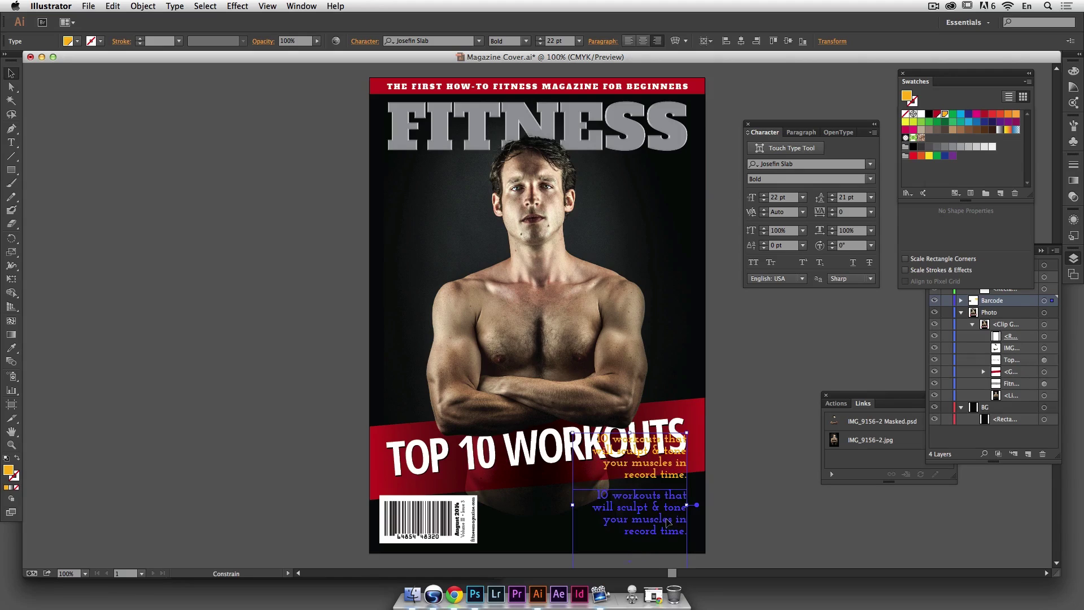
{"action": "left_click", "coordinate": [770, 522]}
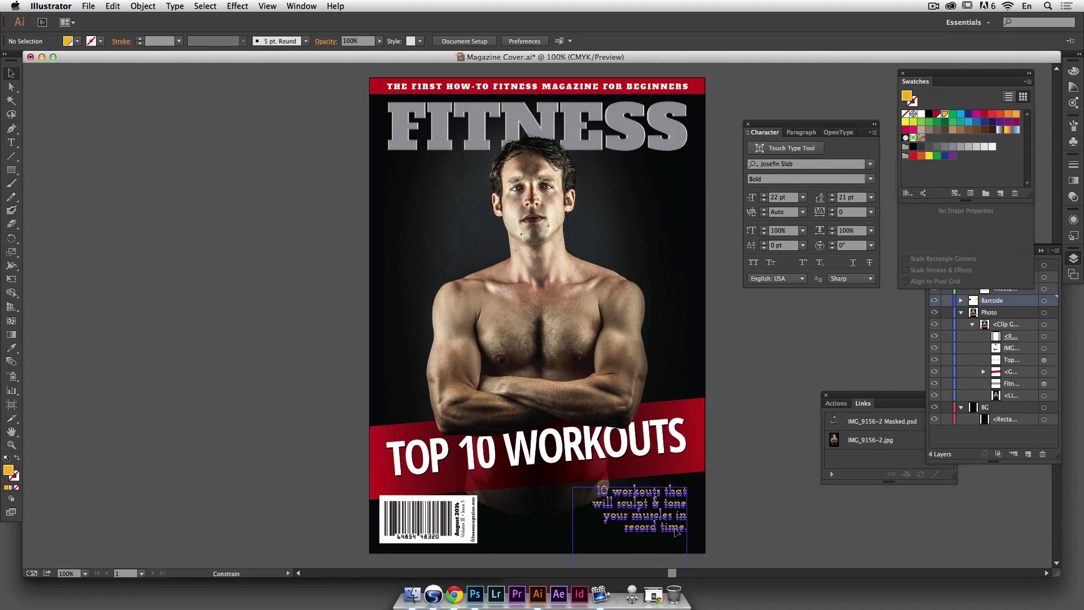
Step: Shorten the 10 workouts text frame from its lower edge and deselect it
{"action": "scroll", "coordinate": [747, 506], "scroll_direction": "down", "scroll_amount": 1}
{"action": "left_click", "coordinate": [683, 507]}
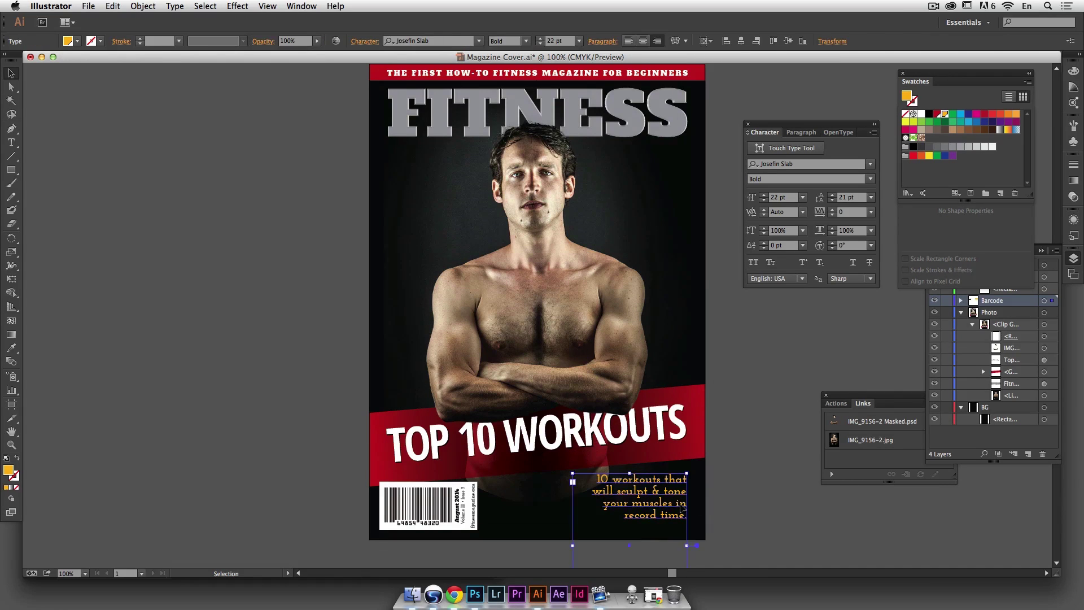
{"action": "scroll", "coordinate": [678, 507], "scroll_direction": "down", "scroll_amount": 6}
{"action": "left_click_drag", "start_coordinate": [644, 469], "coordinate": [643, 436]}
{"action": "left_click", "coordinate": [750, 466]}
Step: Add a text box left of the cover reading "10-Minute Abs", "Daily reps that guarantee rock-hard abs in only 6 weeks." and "PG 13"
{"action": "key", "text": "space"}
{"action": "left_click_drag", "start_coordinate": [763, 377], "coordinate": [777, 484]}
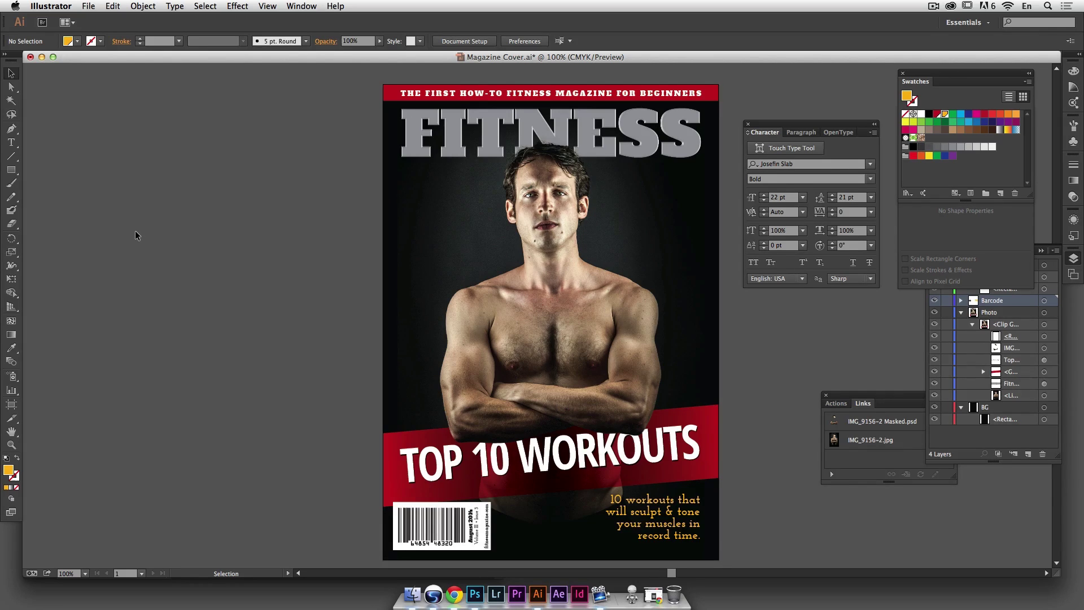
{"action": "left_click", "coordinate": [12, 142]}
{"action": "left_click_drag", "start_coordinate": [140, 135], "coordinate": [305, 214]}
{"action": "type", "text": "10-Minute Abs Daily reps that guarantee rock-hard abs in only 6 weeks. PG 13"}
Step: Add a second text box below it reading "Safe Cardio Workouts" and "Lose weight with these safe cardio routines. PG 21"
{"action": "left_click_drag", "start_coordinate": [140, 247], "coordinate": [305, 327]}
{"action": "type", "text": "Safe Cardio Workouts Lose weight with these safe cardio routines. PG 21"}
Step: Add a third text box reading "Best Diet for the Summer" and "These successful diets are tasty and you'll be in shape for the beach. PG 27"
{"action": "left_click_drag", "start_coordinate": [140, 367], "coordinate": [305, 449]}
{"action": "type", "text": "Best Diet for the Summer These successful diet"}
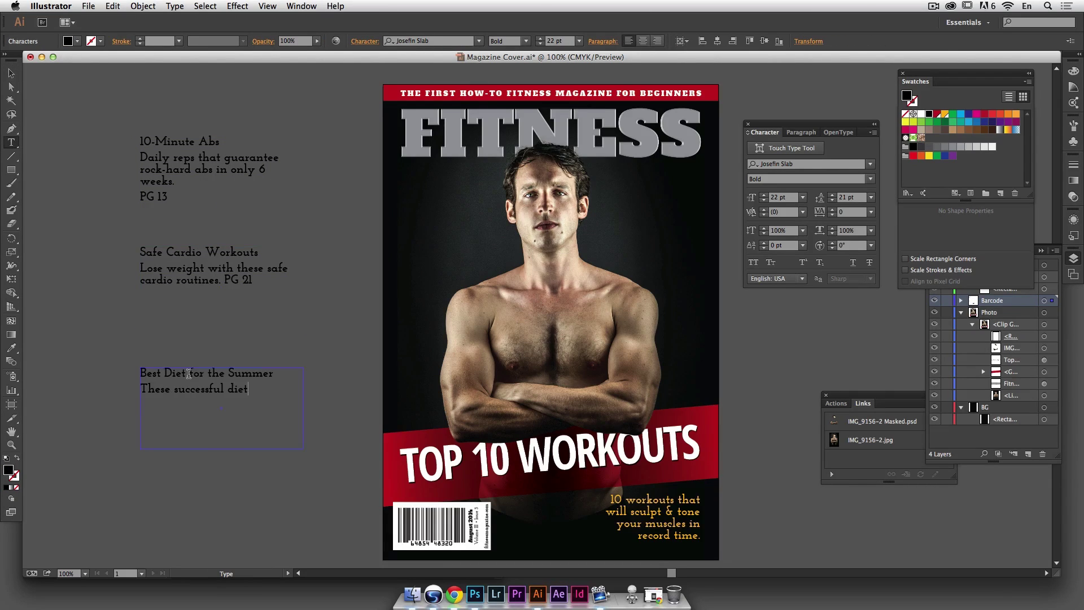
{"action": "type", "text": "s are tasty and you'll be in shape for the beach. PG 27"}
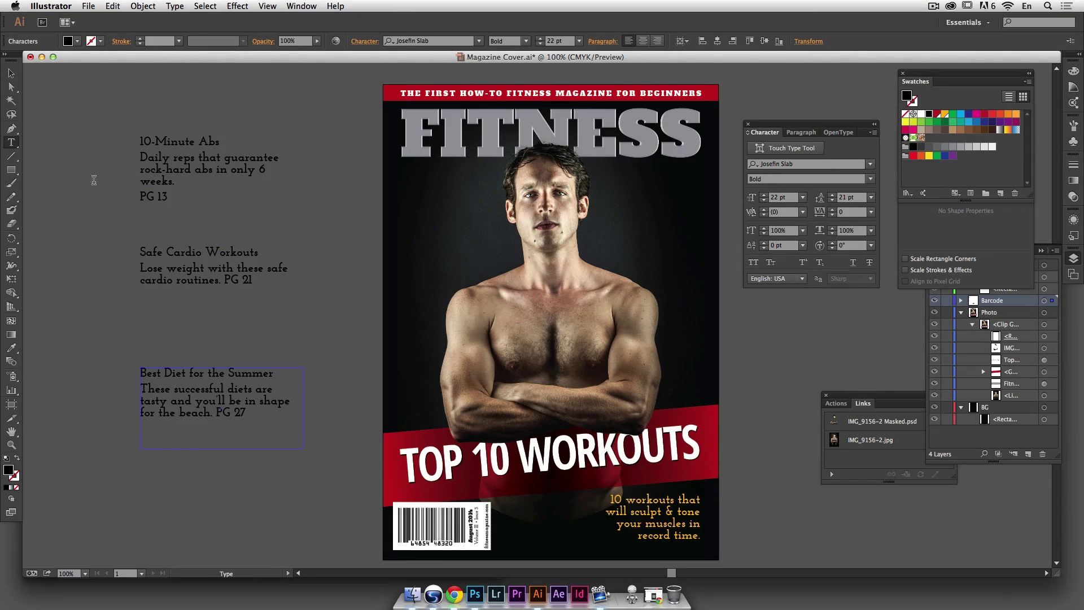
{"action": "left_click", "coordinate": [5, 75]}
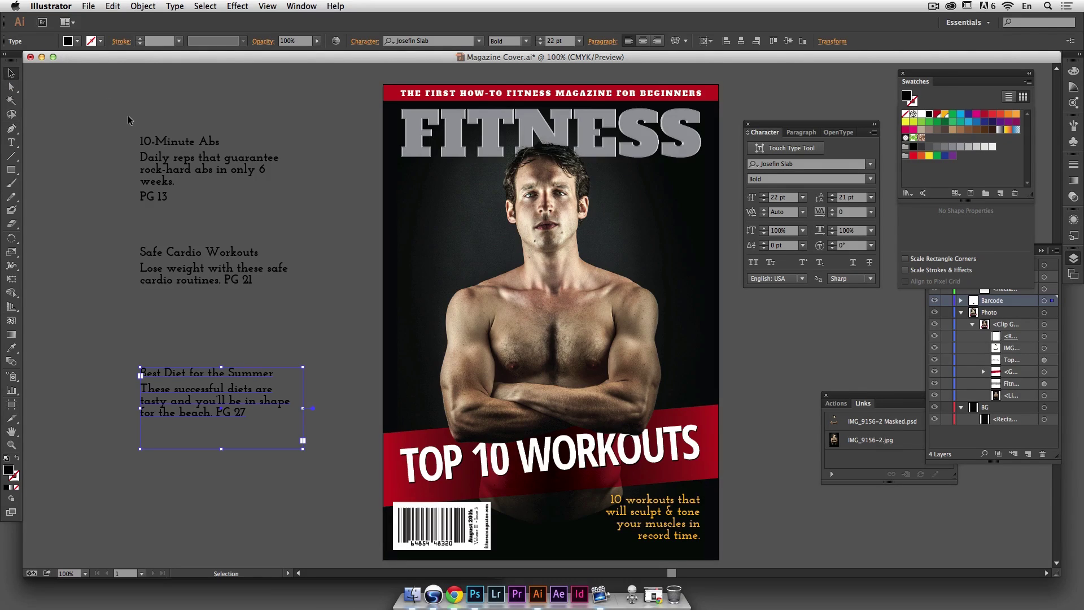
Step: Set the 10-Minute Abs heading line in the Alfa Slab One font
{"action": "left_click", "coordinate": [163, 144]}
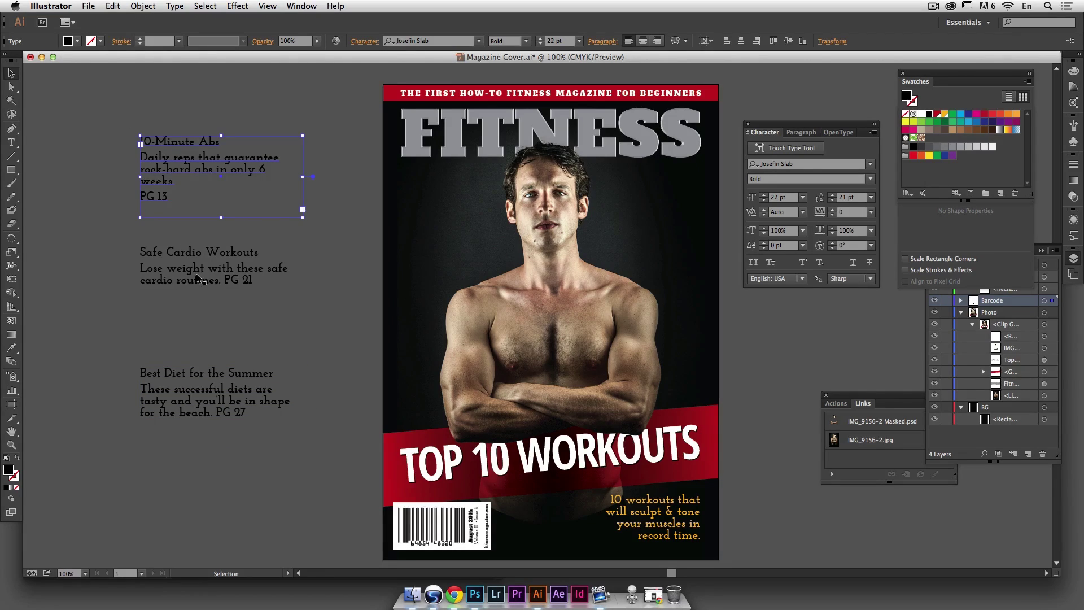
{"action": "triple_click", "coordinate": [179, 146]}
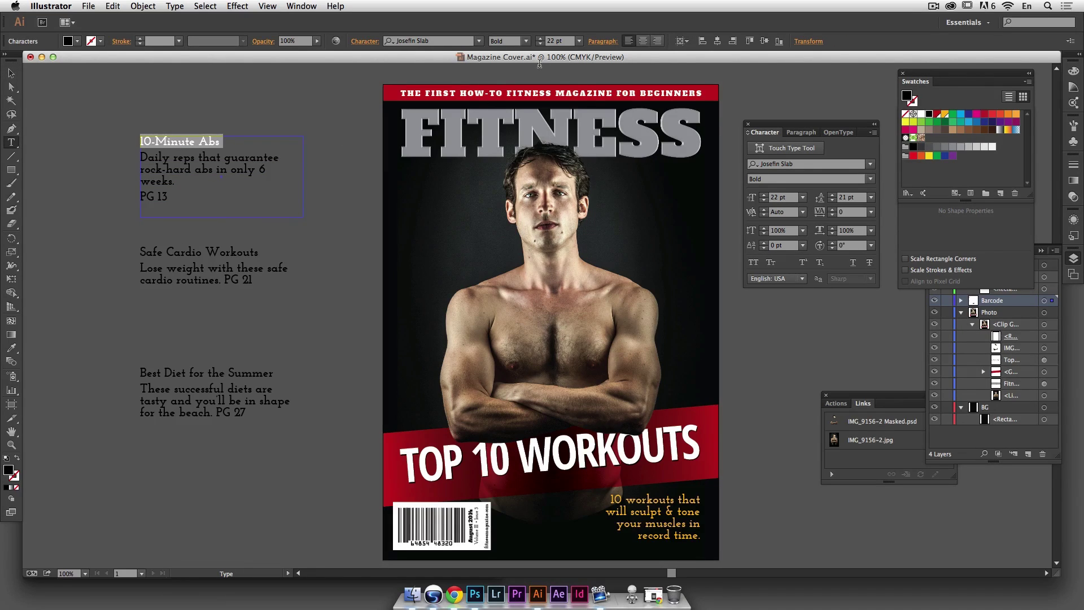
{"action": "left_click", "coordinate": [479, 41]}
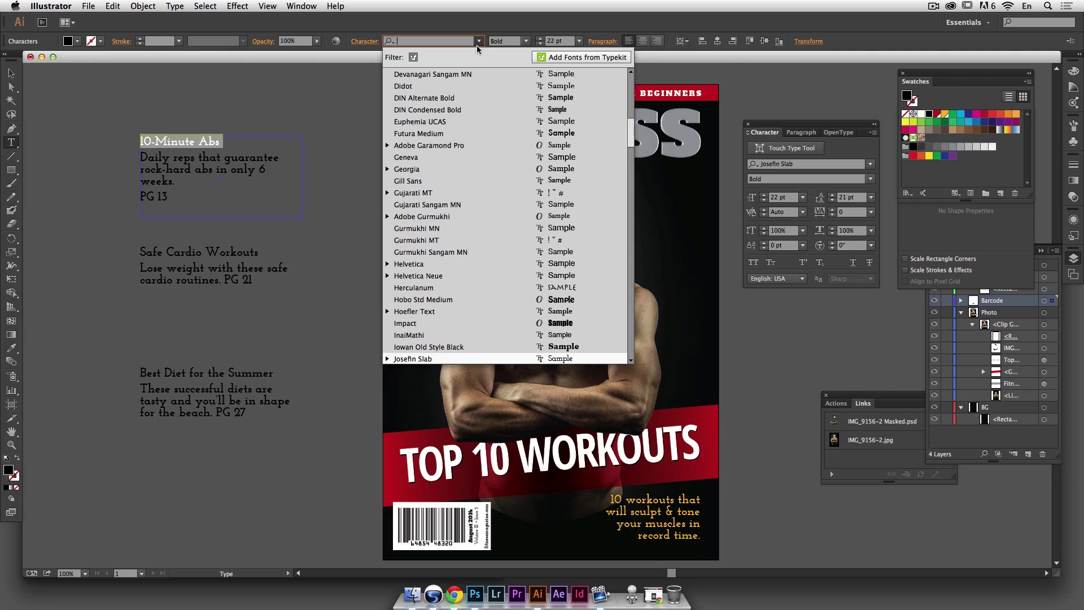
{"action": "type", "text": "al"}
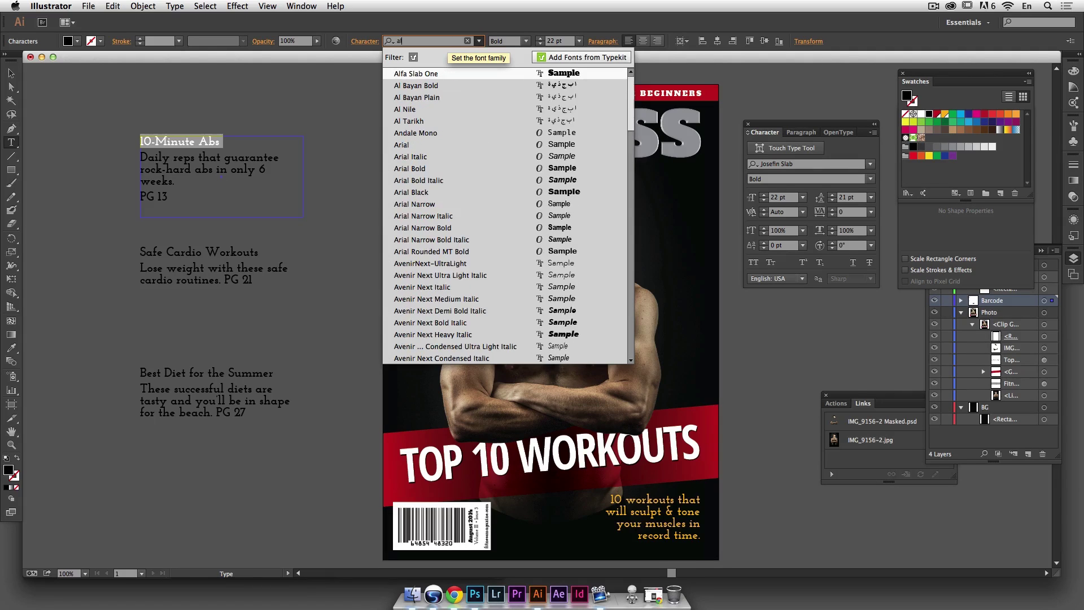
{"action": "left_click", "coordinate": [446, 73]}
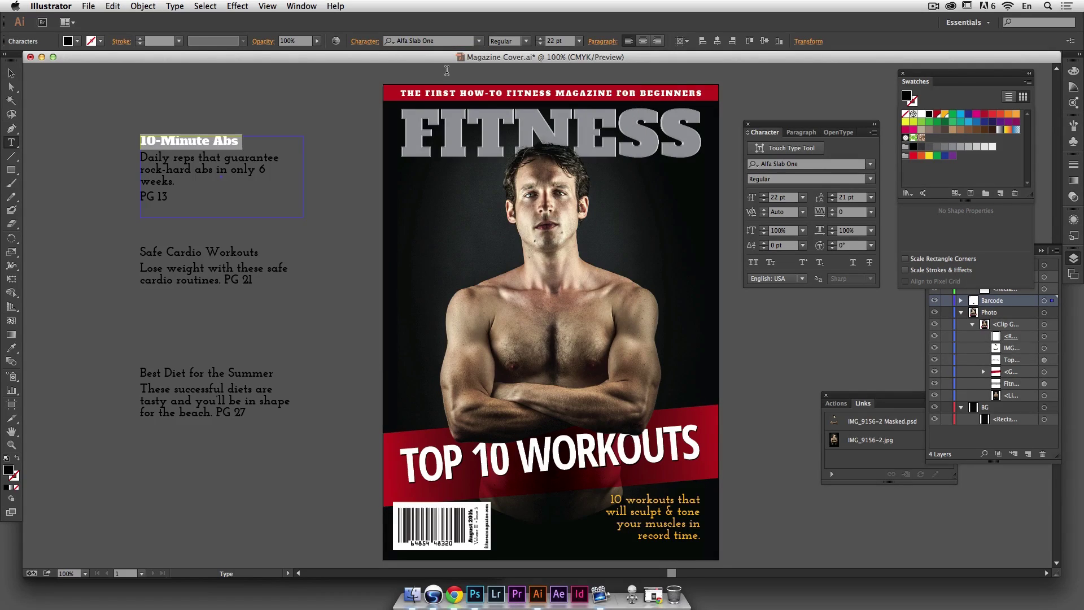
Step: Move the 10-Minute Abs text box onto the cover under the FITNESS title's left end and fill its text white
{"action": "triple_click", "coordinate": [232, 161]}
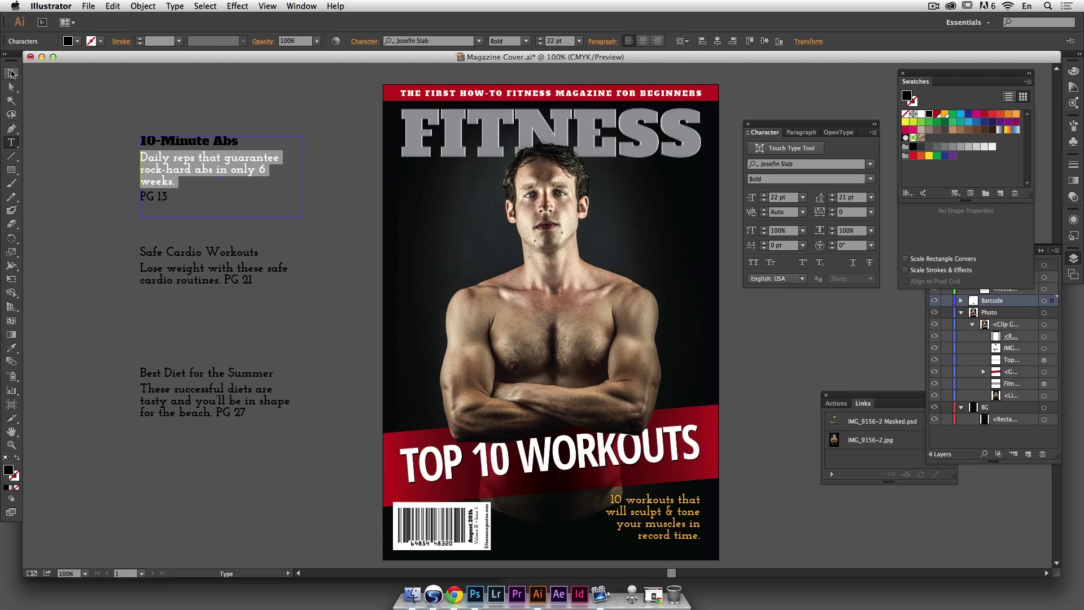
{"action": "key", "text": "Escape"}
{"action": "left_click_drag", "start_coordinate": [194, 150], "coordinate": [442, 183]}
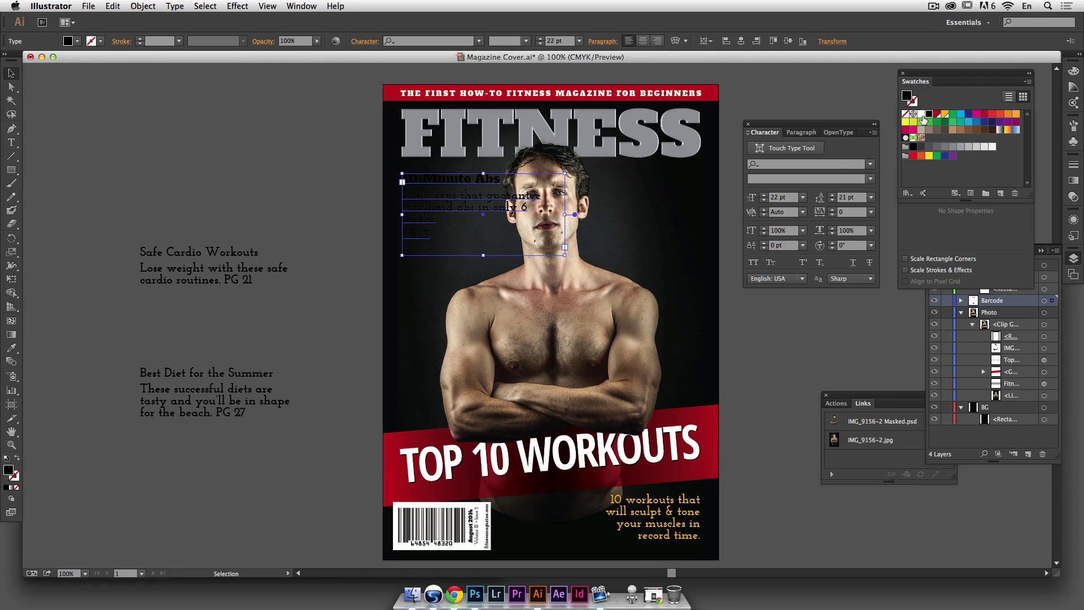
{"action": "left_click", "coordinate": [920, 114]}
Step: Set the 10-Minute Abs heading to 20 pt and the description and PG 13 lines beneath it to 14 pt
{"action": "double_click", "coordinate": [453, 181]}
{"action": "triple_click", "coordinate": [452, 180]}
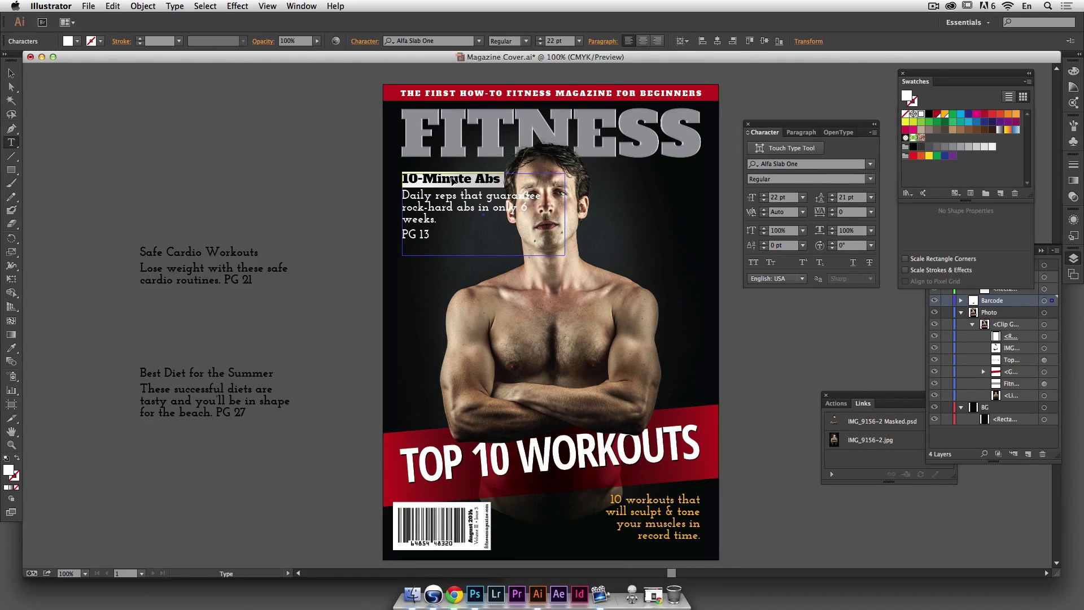
{"action": "left_click", "coordinate": [763, 200]}
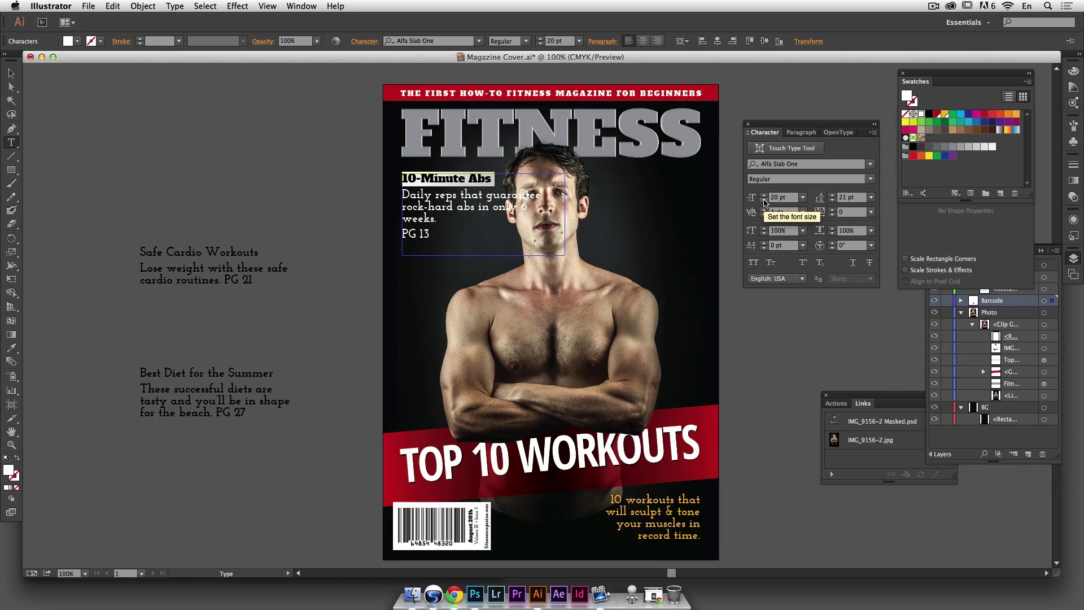
{"action": "left_click_drag", "start_coordinate": [466, 196], "coordinate": [455, 244]}
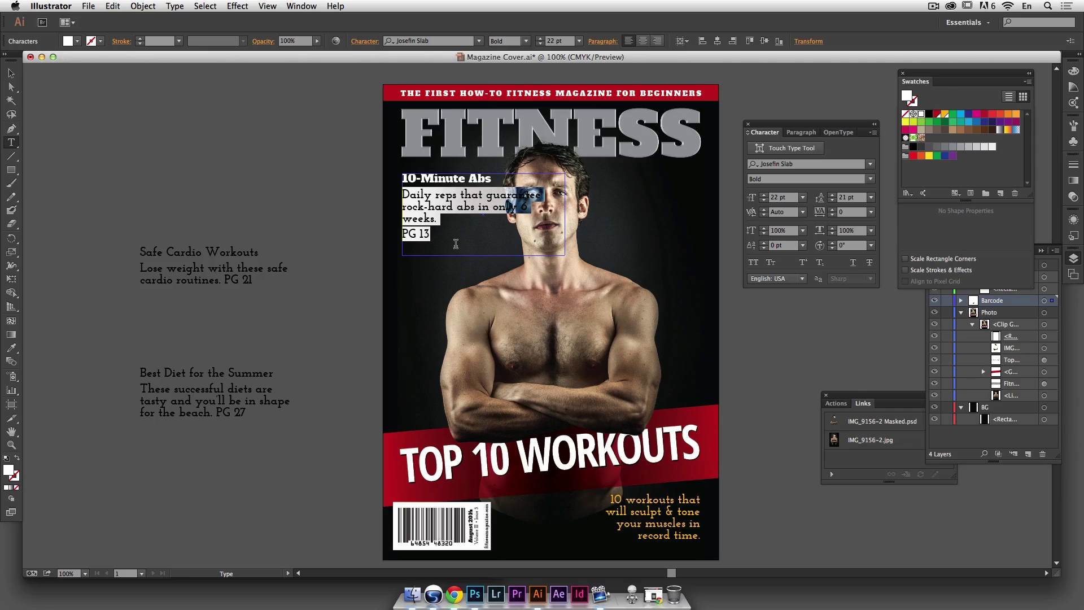
{"action": "left_click", "coordinate": [802, 197]}
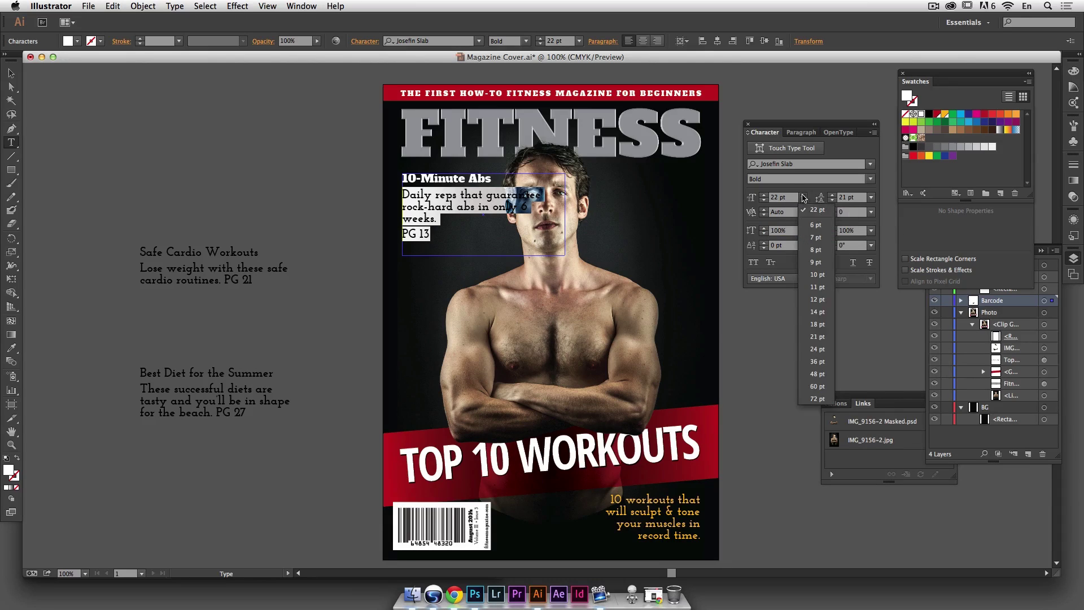
{"action": "left_click", "coordinate": [821, 275]}
{"action": "left_click", "coordinate": [802, 197]}
{"action": "left_click", "coordinate": [821, 308]}
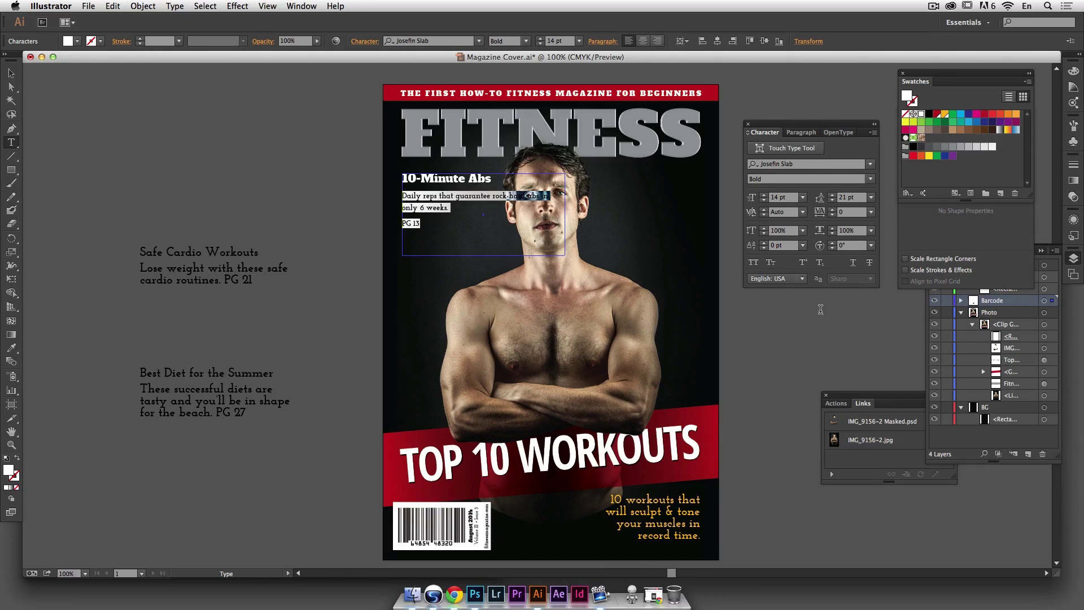
Step: Set the font size of the 10-Minute Abs heading to 21 pt
{"action": "left_click", "coordinate": [12, 73]}
{"action": "key", "text": "shift+F8"}
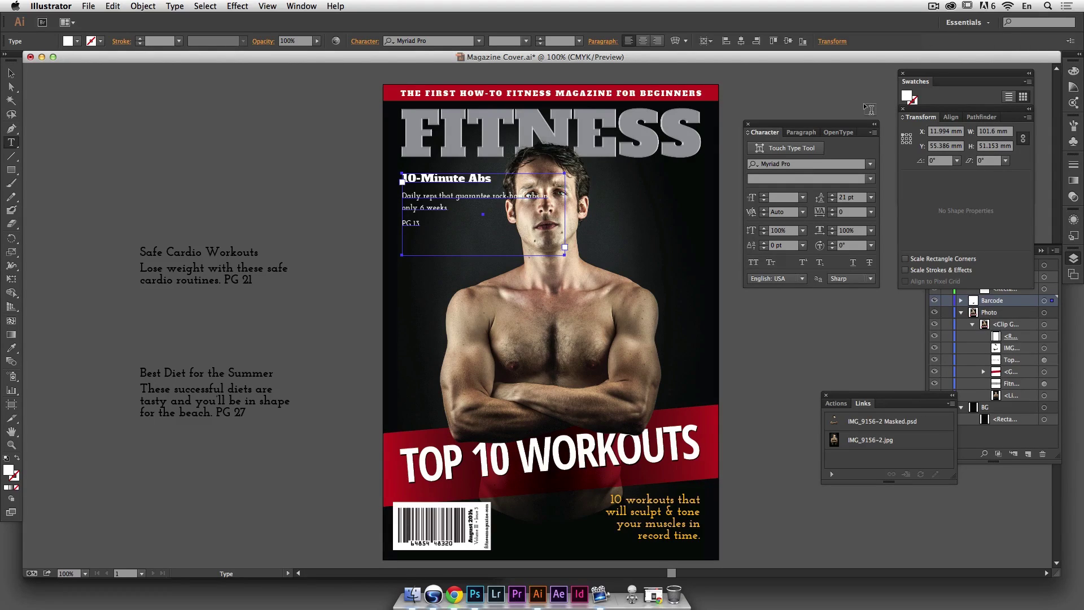
{"action": "triple_click", "coordinate": [480, 179]}
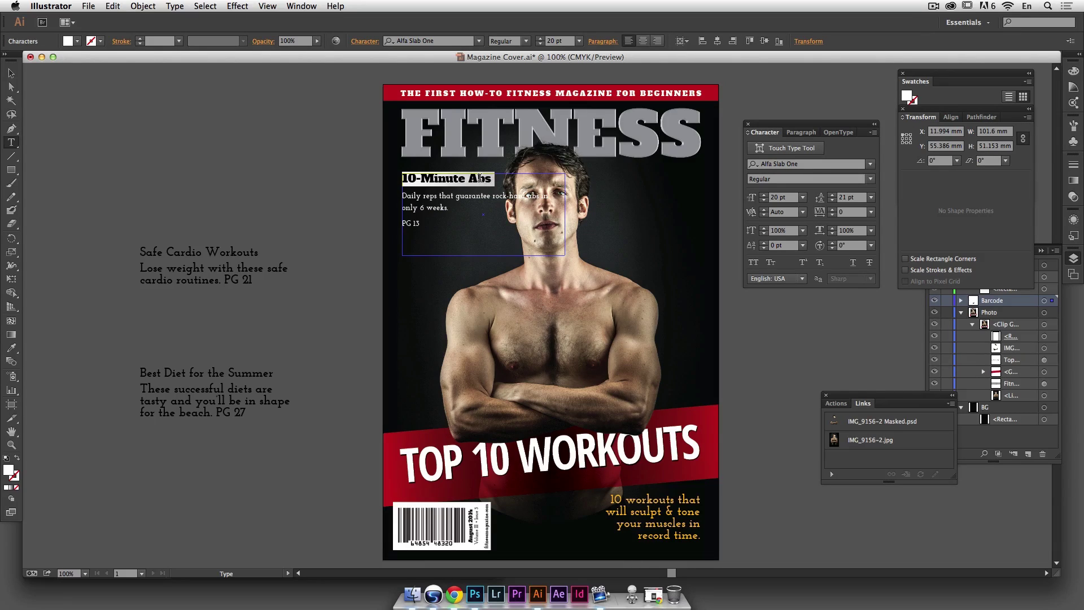
{"action": "left_click", "coordinate": [763, 194]}
Step: Join PG 13 onto the end of the 10-Minute Abs description and narrow the text box to about 62 mm wide
{"action": "left_click_drag", "start_coordinate": [402, 195], "coordinate": [416, 226]}
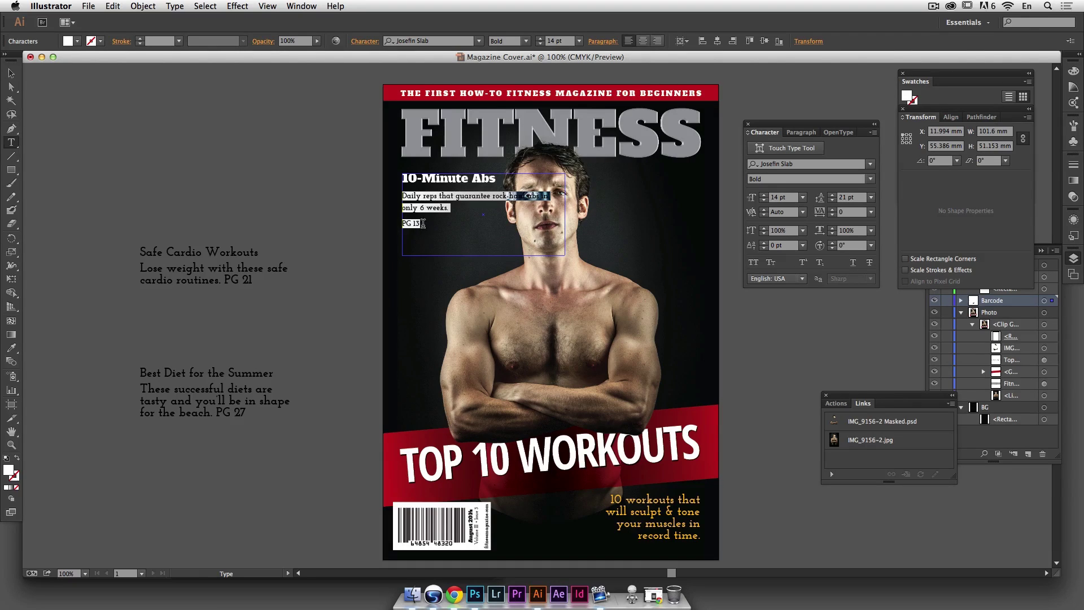
{"action": "left_click", "coordinate": [459, 208]}
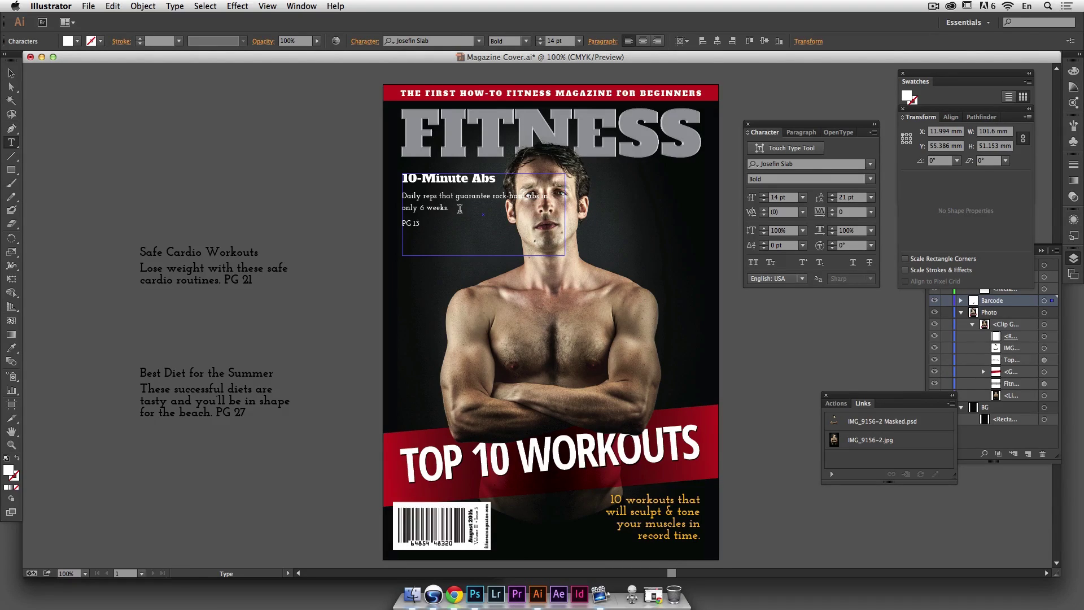
{"action": "key", "text": "Delete"}
{"action": "left_click", "coordinate": [11, 73]}
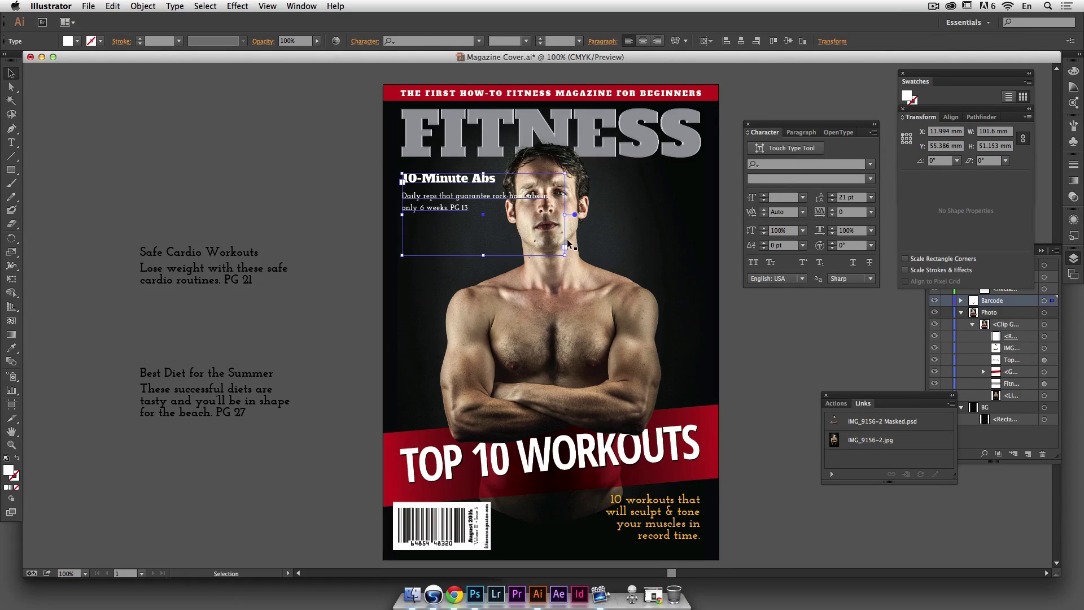
{"action": "left_click_drag", "start_coordinate": [564, 214], "coordinate": [502, 216]}
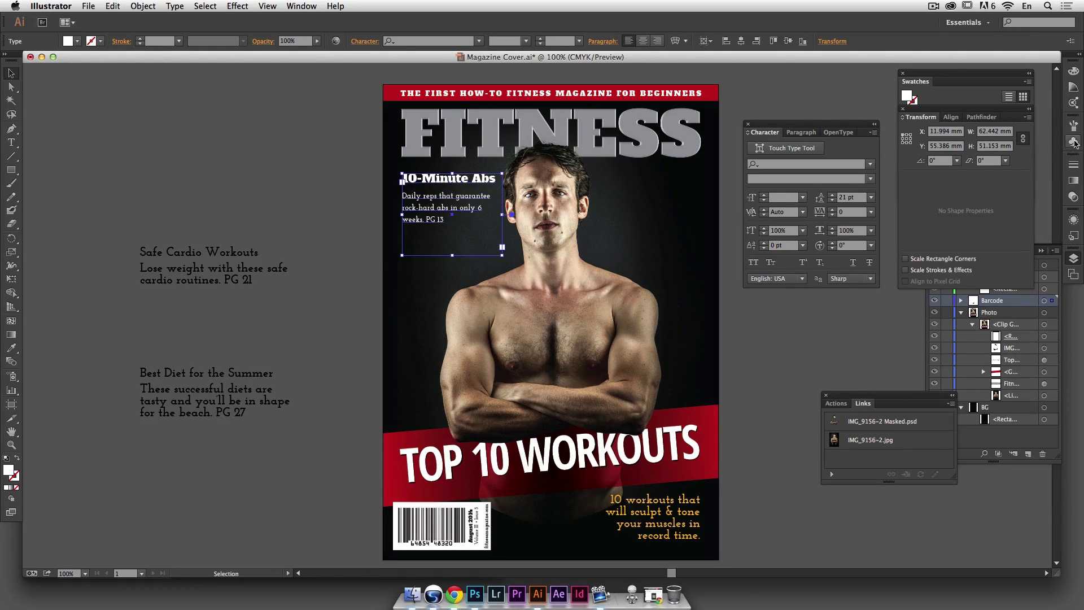
Step: Color the 10-Minute Abs heading with the yellow-orange swatch
{"action": "left_click", "coordinate": [962, 82]}
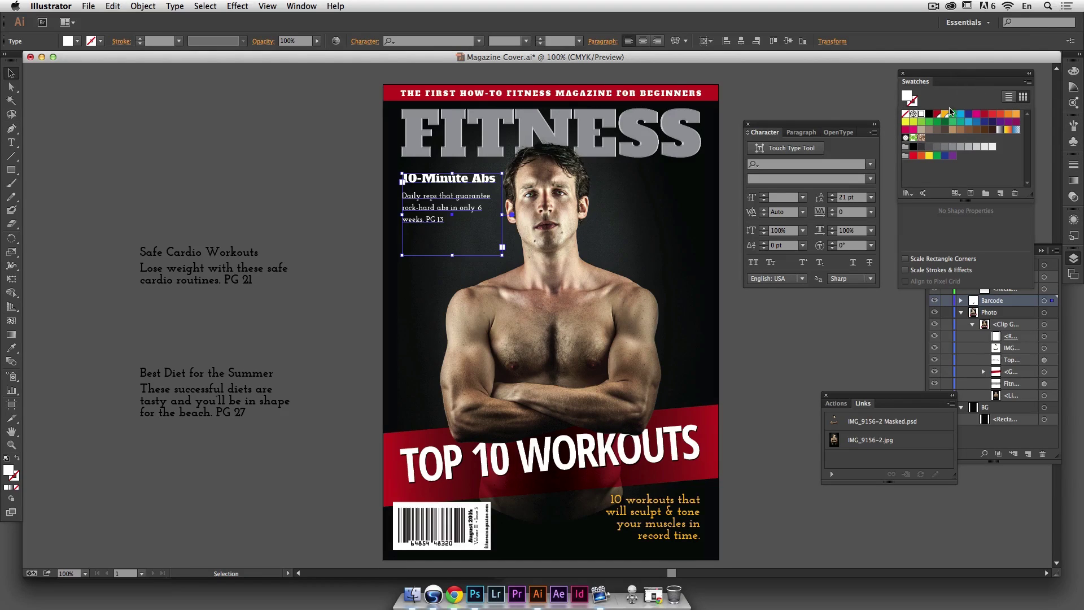
{"action": "triple_click", "coordinate": [465, 183]}
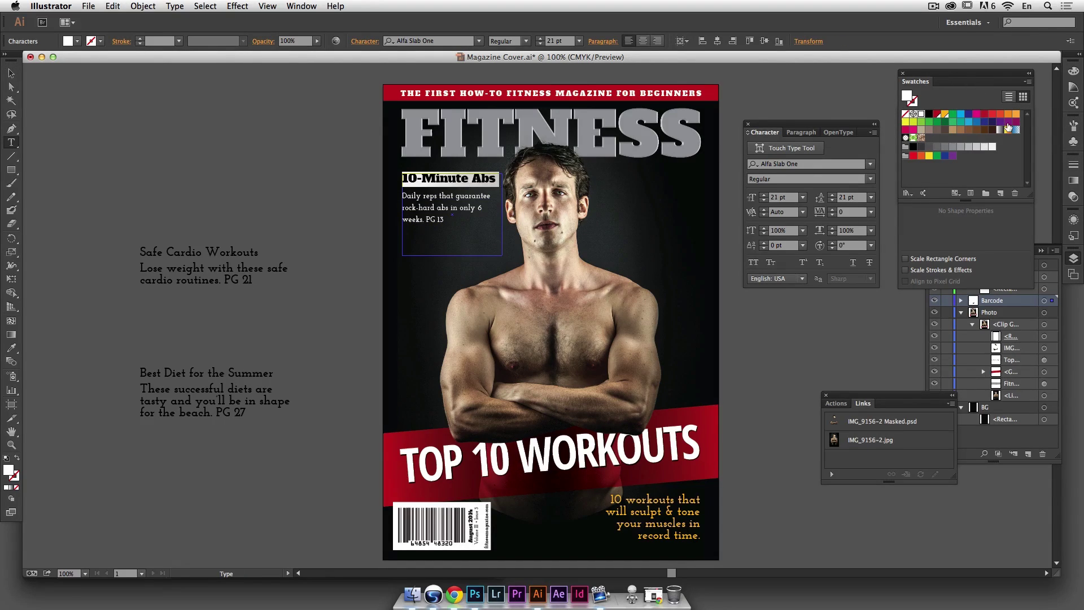
{"action": "left_click", "coordinate": [940, 114]}
{"action": "left_click", "coordinate": [10, 74]}
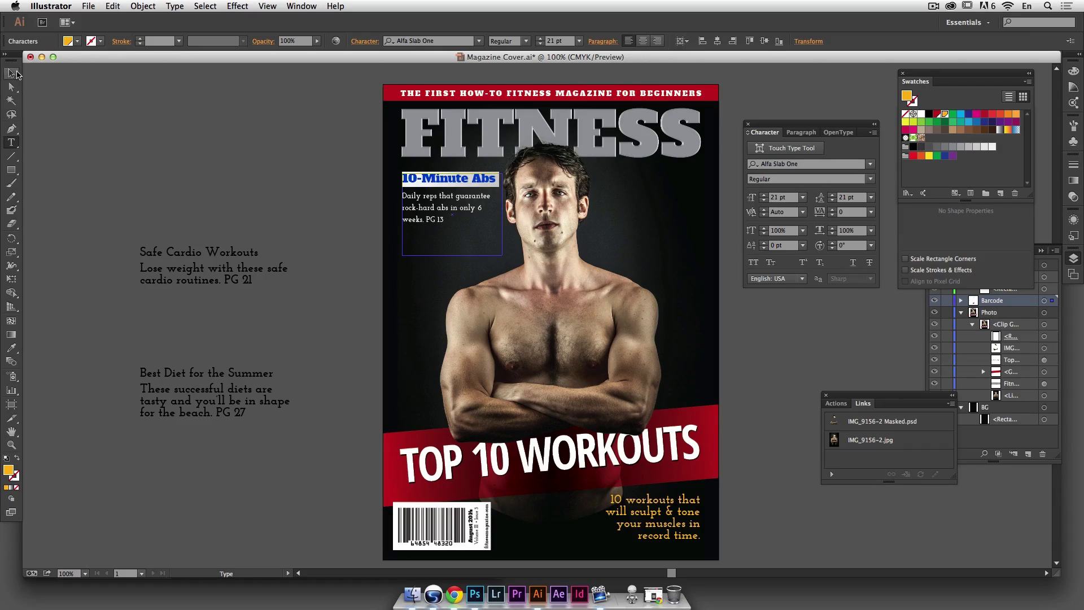
{"action": "left_click", "coordinate": [132, 153]}
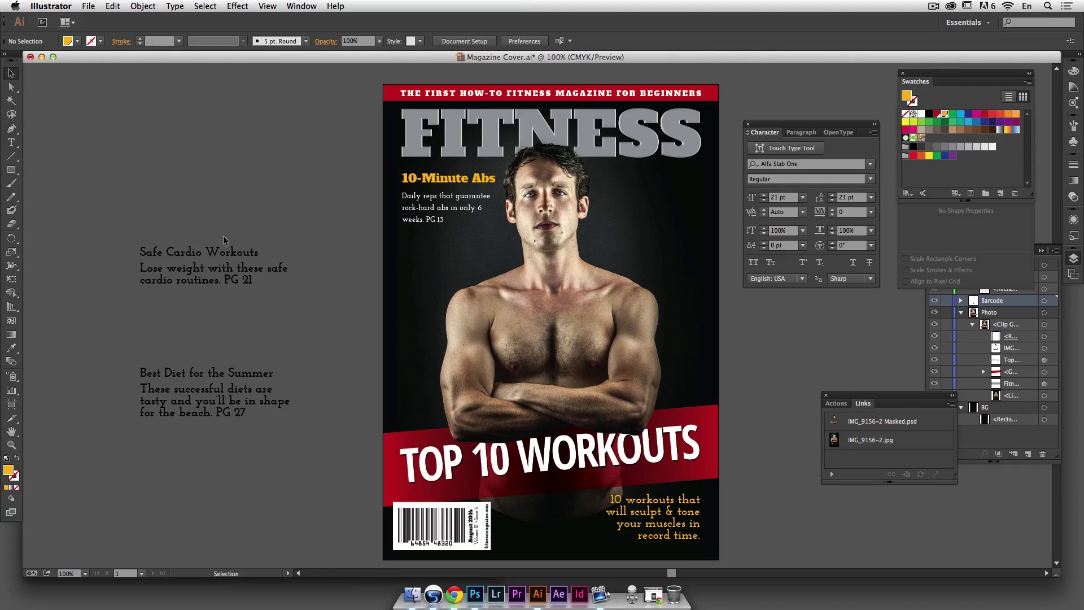
Step: Apply the white 14 pt Josefin Slab Bold description style to the Safe Cardio Workouts and Best Diet text boxes with the Eyedropper
{"action": "left_click", "coordinate": [224, 254]}
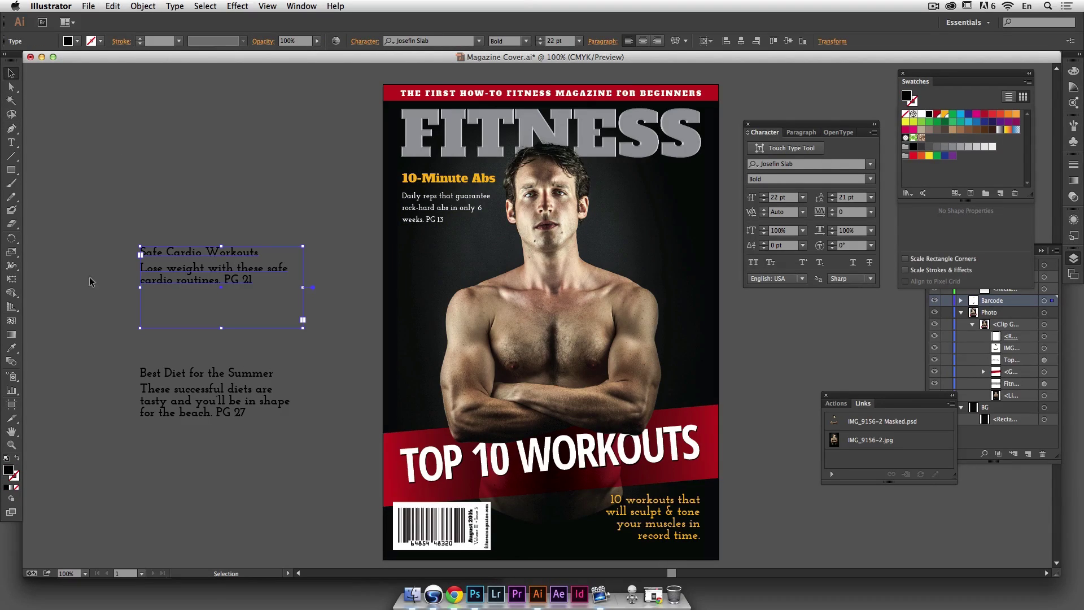
{"action": "left_click", "coordinate": [11, 347]}
{"action": "left_click", "coordinate": [462, 198]}
{"action": "left_click", "coordinate": [12, 74]}
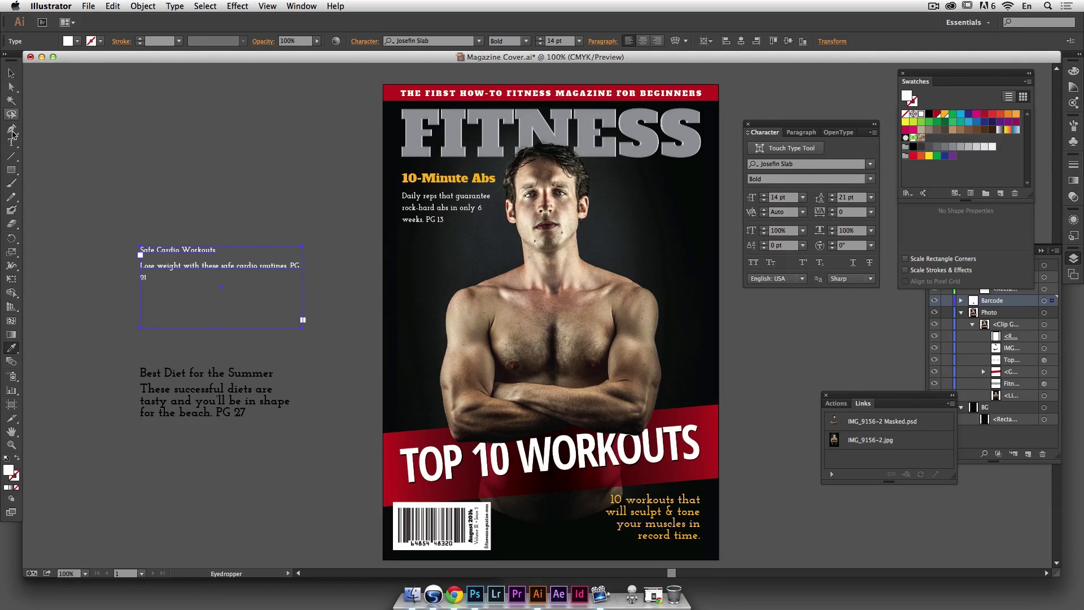
{"action": "left_click", "coordinate": [204, 398]}
{"action": "key", "text": "i"}
{"action": "left_click", "coordinate": [220, 262]}
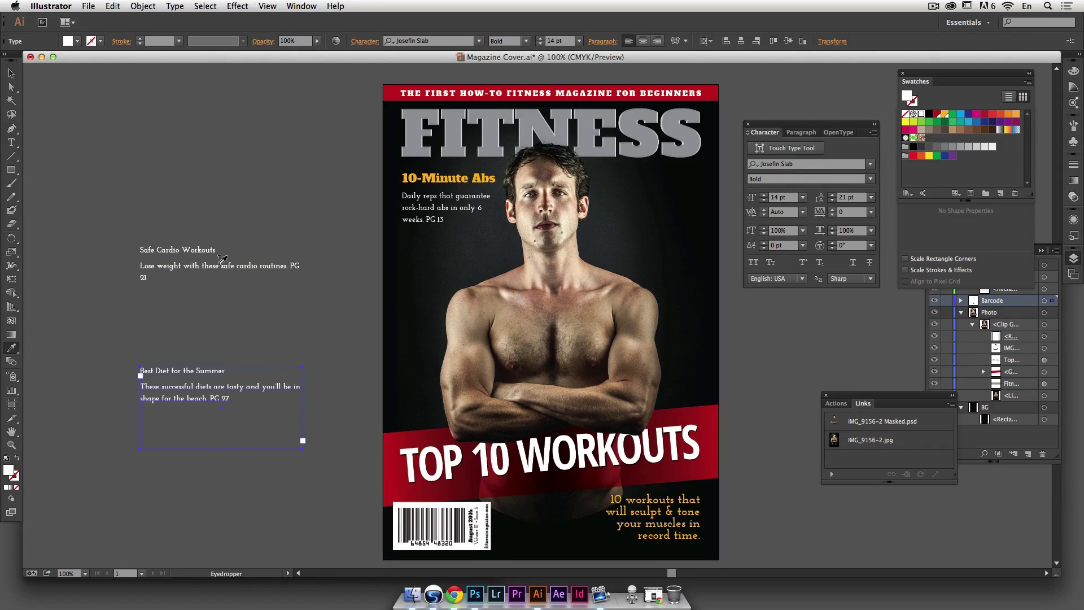
Step: Move the Safe Cardio Workouts and Best Diet text boxes onto the cover, stacked along its left side below the 10-Minute Abs block
{"action": "left_click", "coordinate": [11, 74]}
{"action": "left_click", "coordinate": [184, 248]}
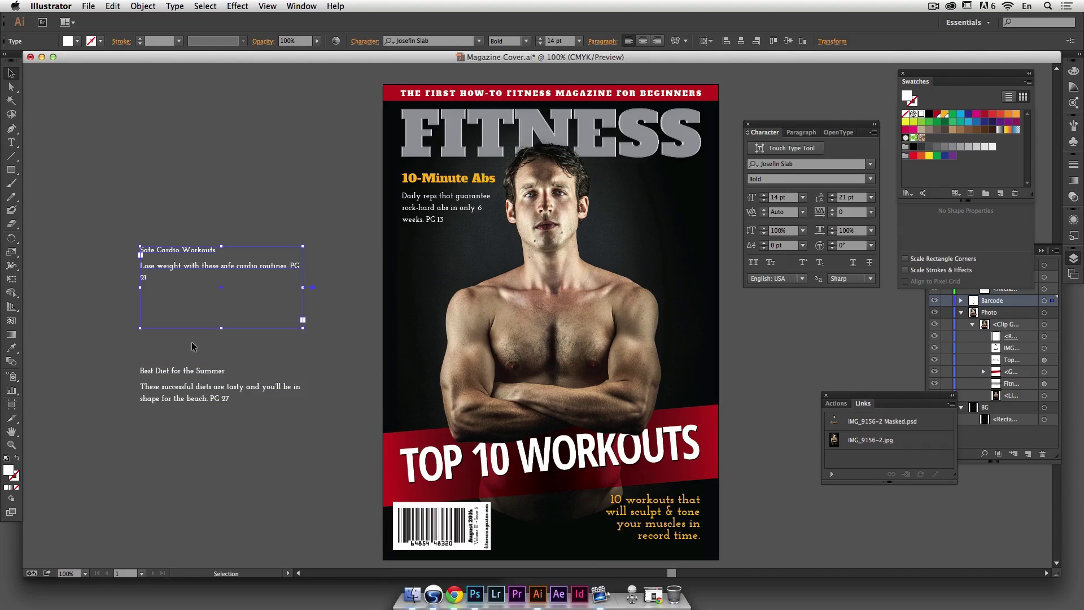
{"action": "left_click_drag", "start_coordinate": [195, 254], "coordinate": [456, 240]}
{"action": "left_click_drag", "start_coordinate": [166, 381], "coordinate": [425, 345]}
{"action": "left_click", "coordinate": [452, 254]}
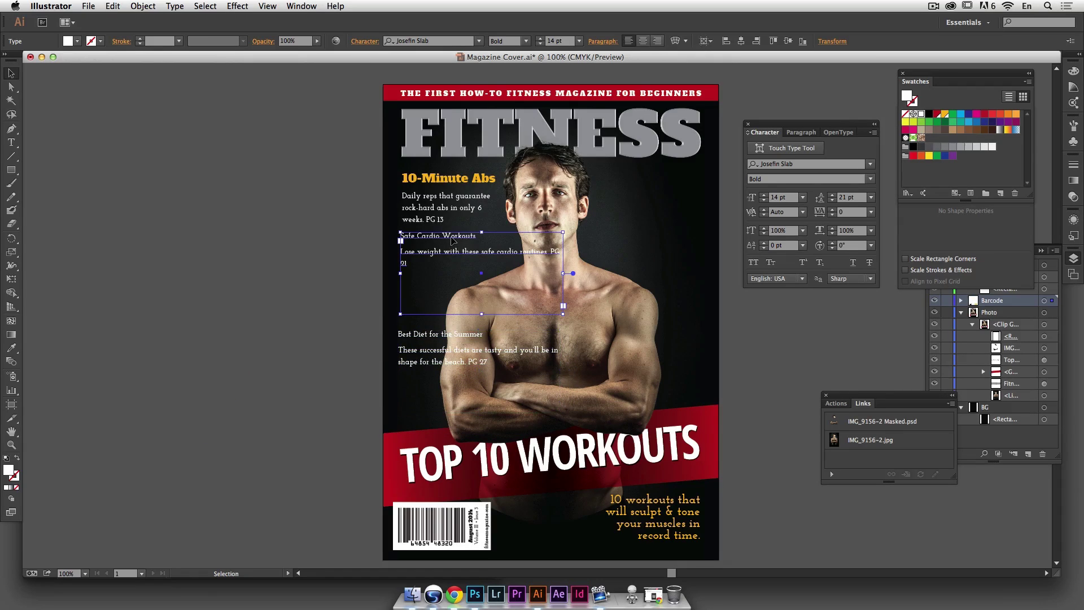
Step: Set the Safe Cardio Workouts heading in Alfa Slab One and color it with the yellow-orange swatch
{"action": "triple_click", "coordinate": [452, 236]}
{"action": "left_click", "coordinate": [817, 164]}
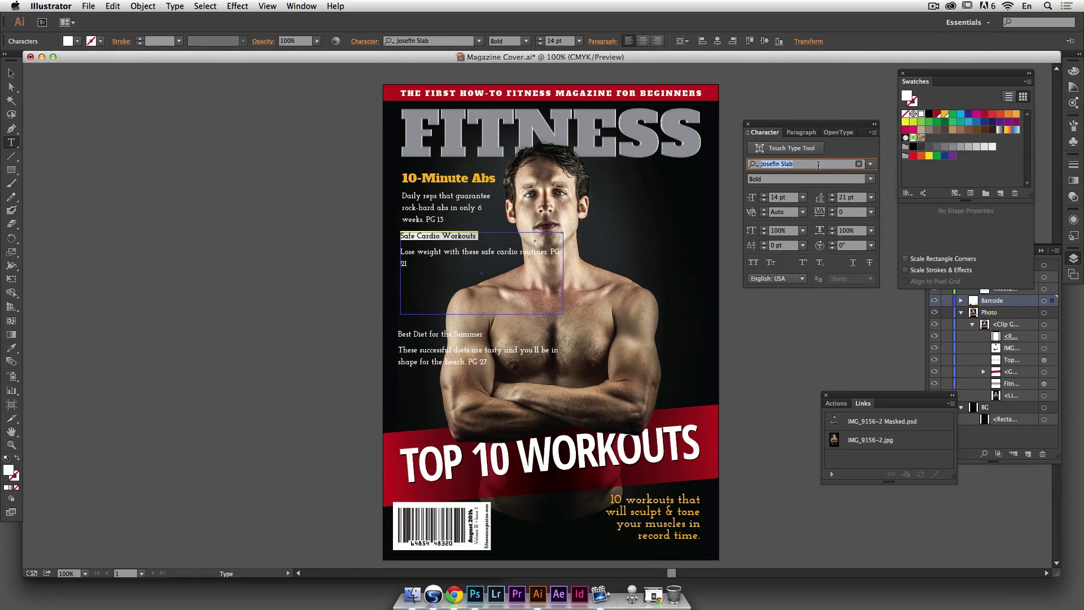
{"action": "type", "text": "al"}
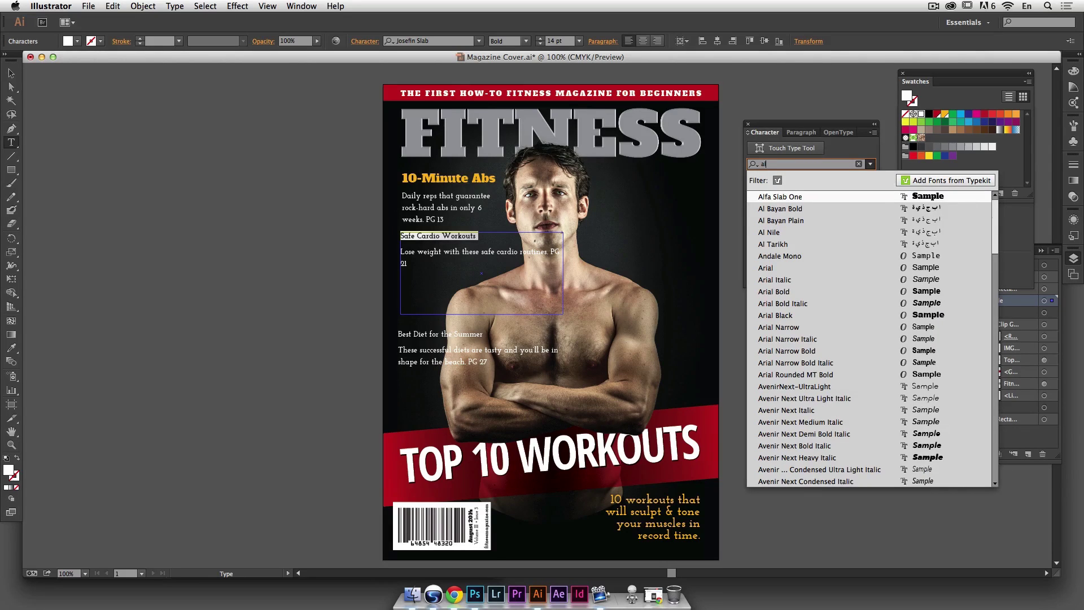
{"action": "key", "text": "Return"}
{"action": "left_click", "coordinate": [944, 113]}
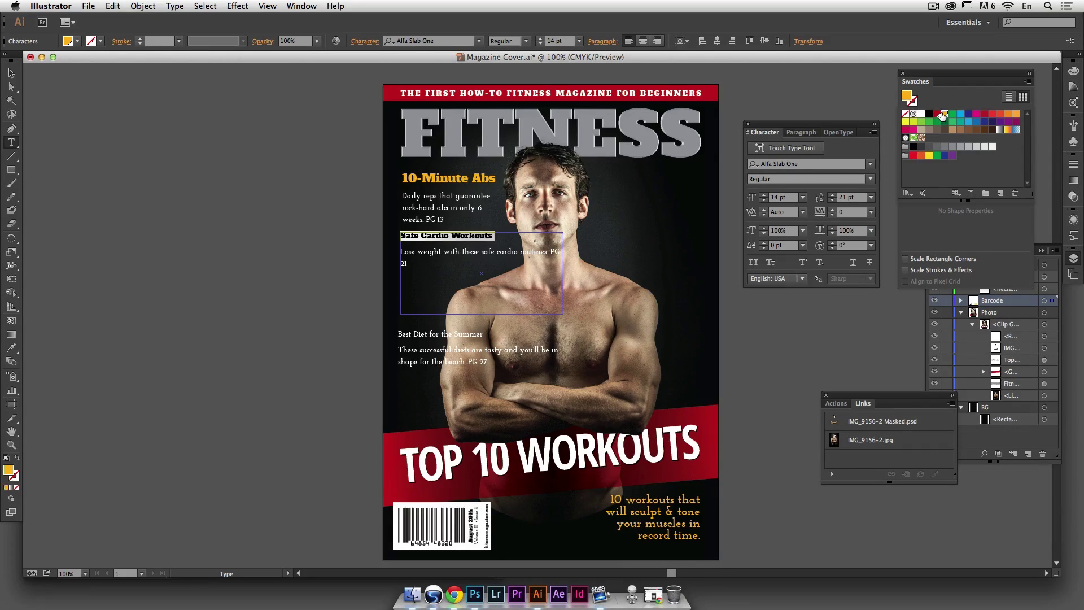
Step: Copy the 10-Minute Abs heading style to the Best Diet for the Summer and Safe Cardio Workouts headings with the Eyedropper
{"action": "triple_click", "coordinate": [450, 333]}
{"action": "left_click", "coordinate": [11, 348]}
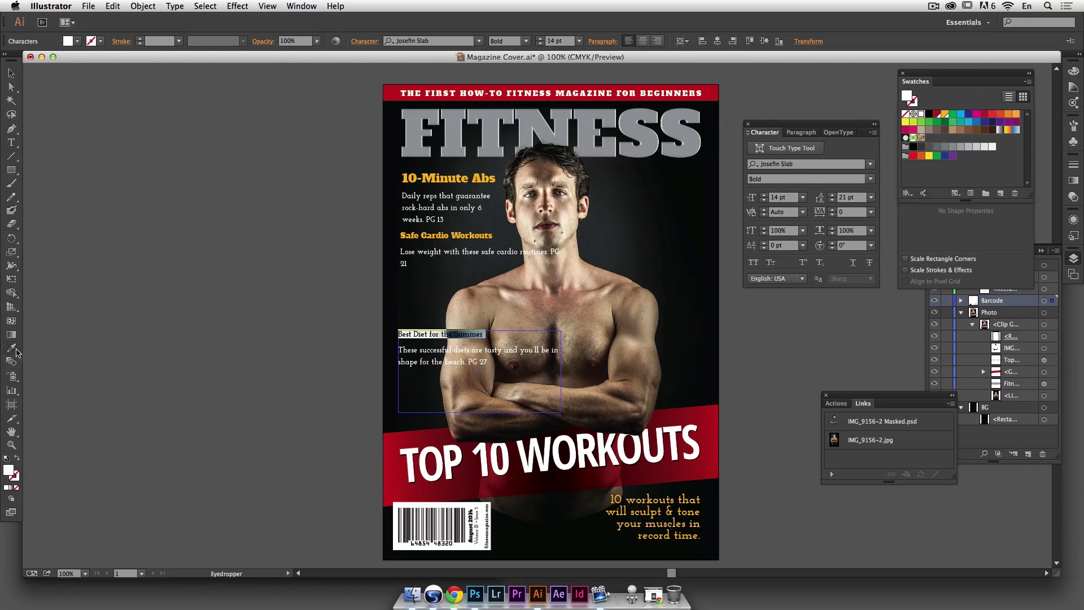
{"action": "left_click", "coordinate": [440, 173]}
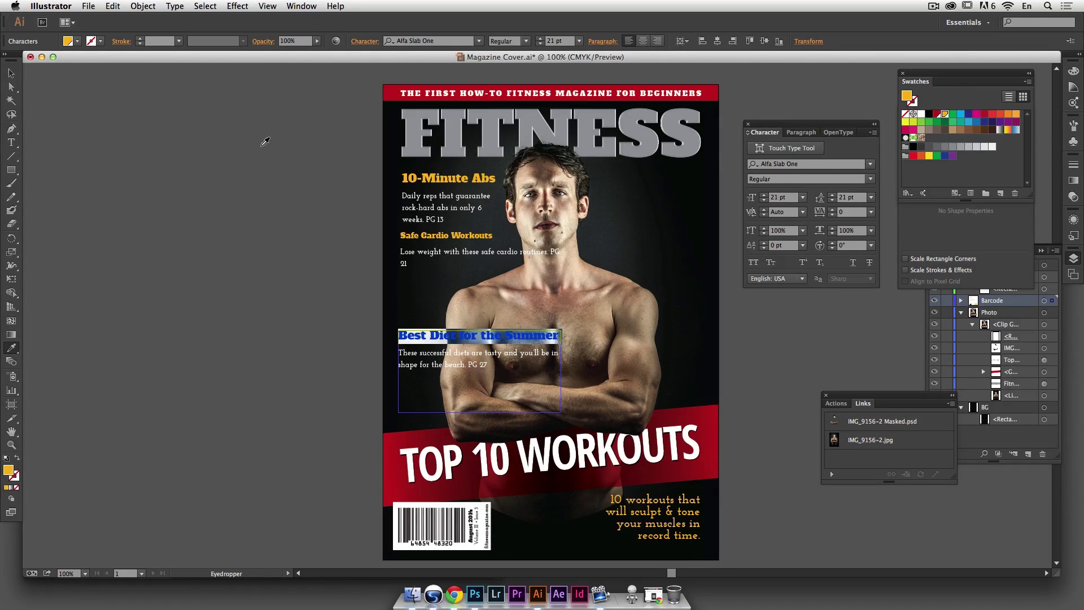
{"action": "left_click", "coordinate": [11, 74]}
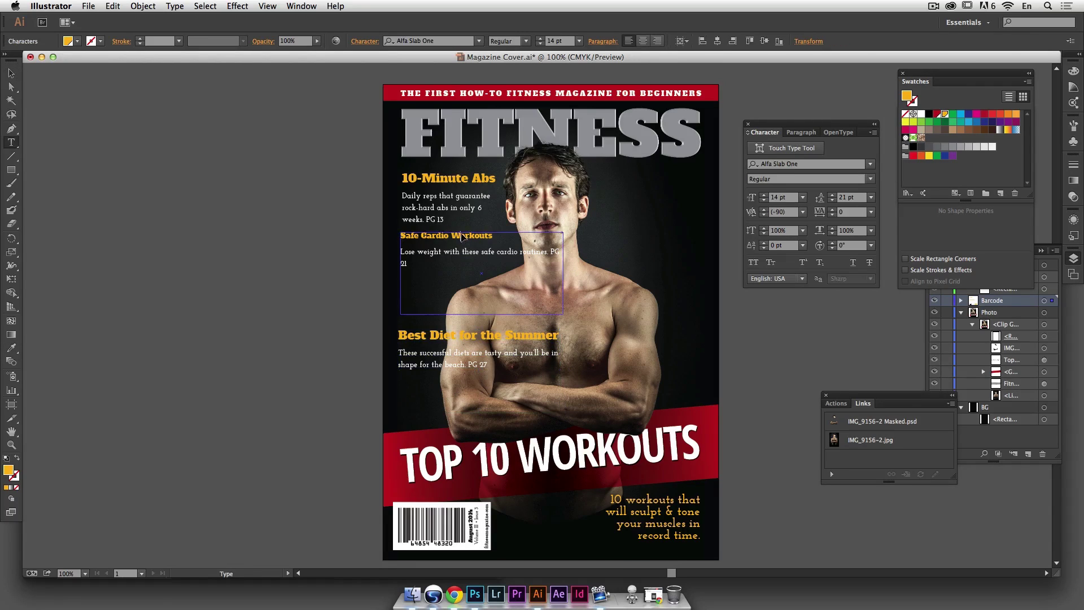
{"action": "triple_click", "coordinate": [463, 238]}
{"action": "left_click", "coordinate": [11, 348]}
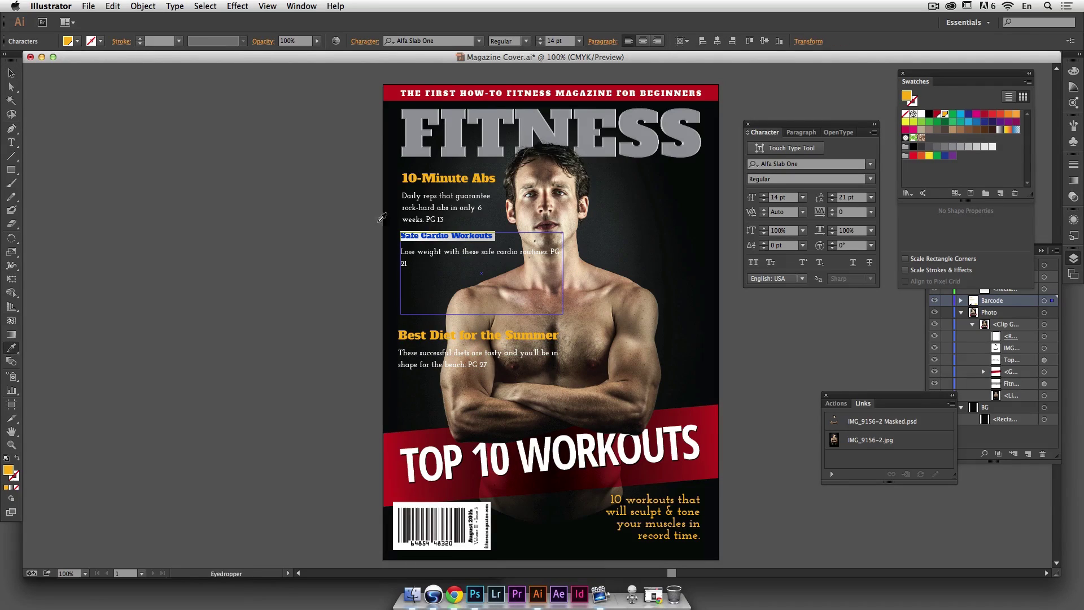
{"action": "left_click", "coordinate": [440, 177]}
Step: Narrow the Safe Cardio Workouts box so its heading wraps onto two lines, and the Best Diet box so its heading wraps onto three
{"action": "left_click", "coordinate": [11, 72]}
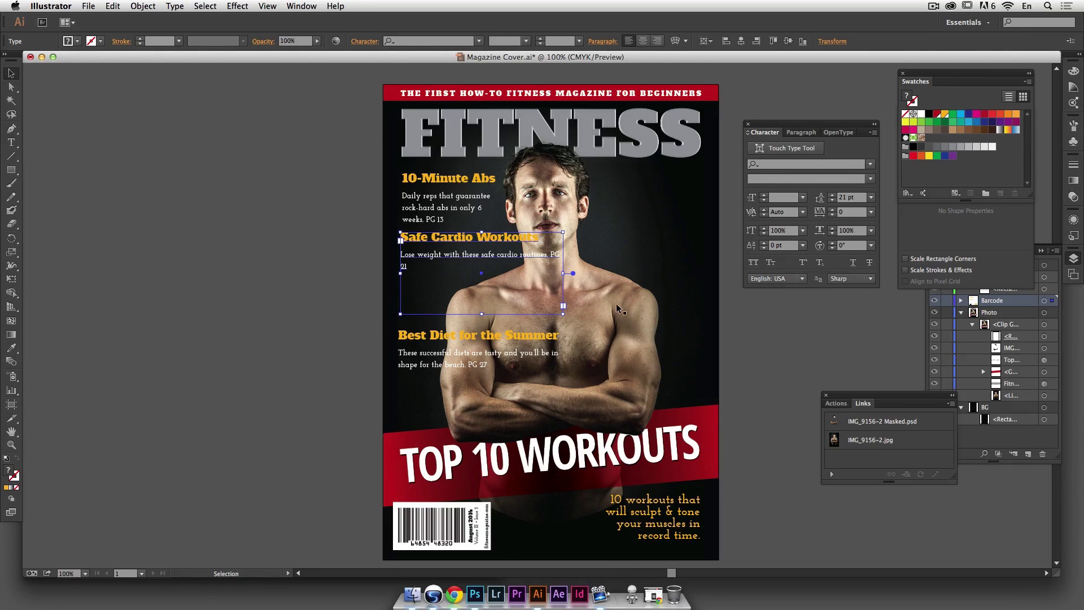
{"action": "left_click_drag", "start_coordinate": [563, 273], "coordinate": [489, 269]}
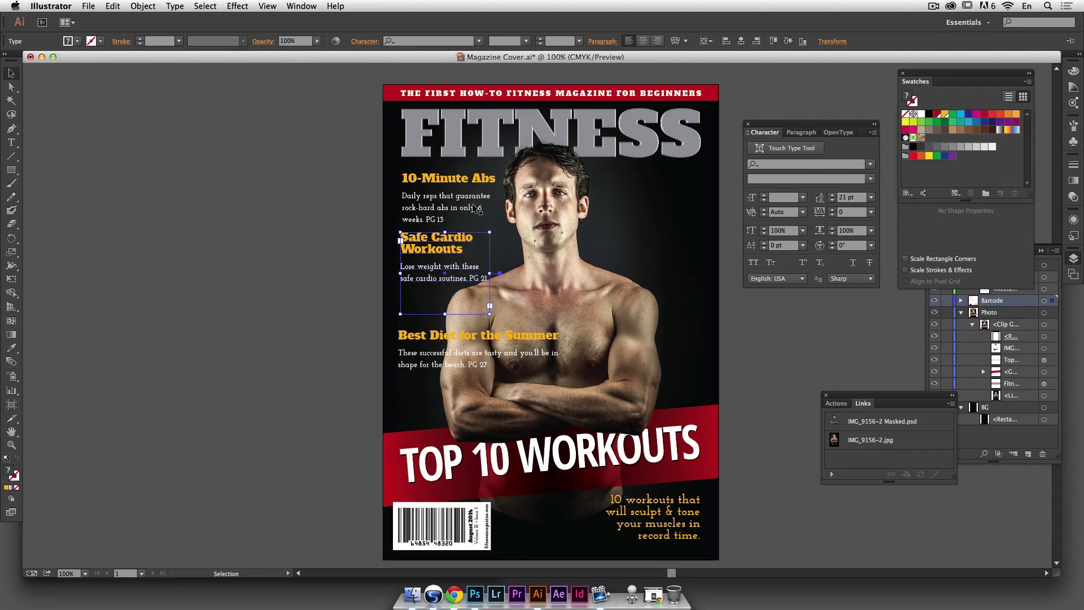
{"action": "left_click", "coordinate": [509, 333]}
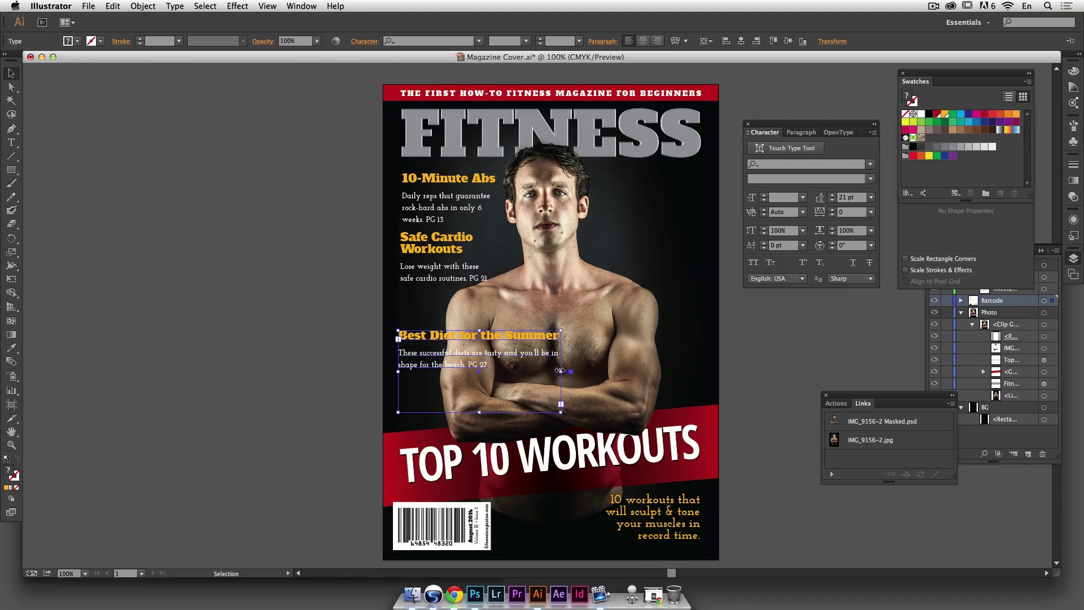
{"action": "left_click_drag", "start_coordinate": [557, 372], "coordinate": [488, 364]}
{"action": "left_click_drag", "start_coordinate": [484, 364], "coordinate": [484, 368]}
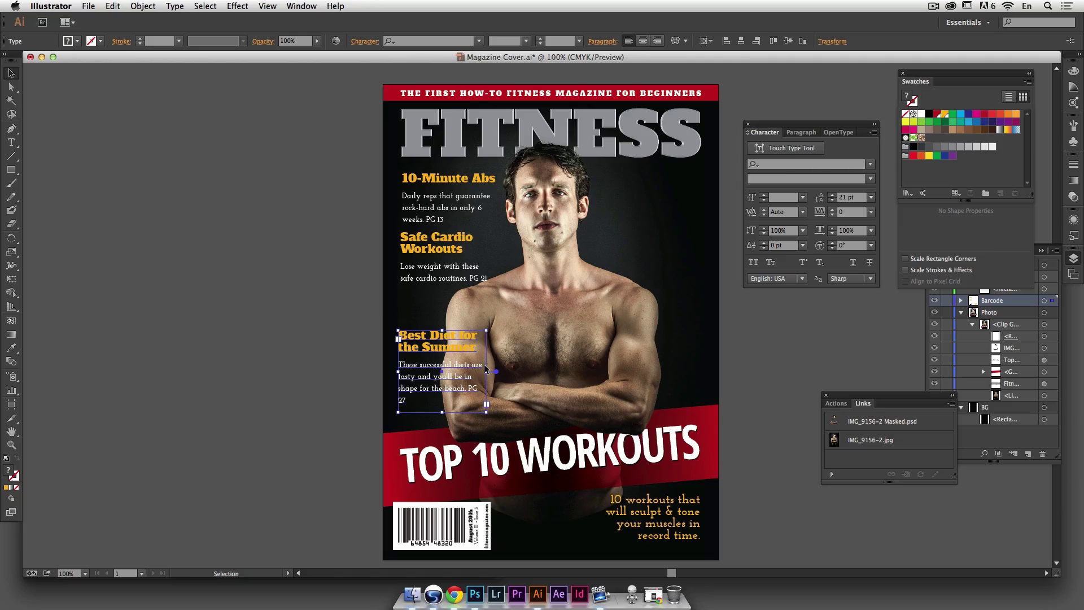
{"action": "left_click_drag", "start_coordinate": [484, 366], "coordinate": [473, 370]}
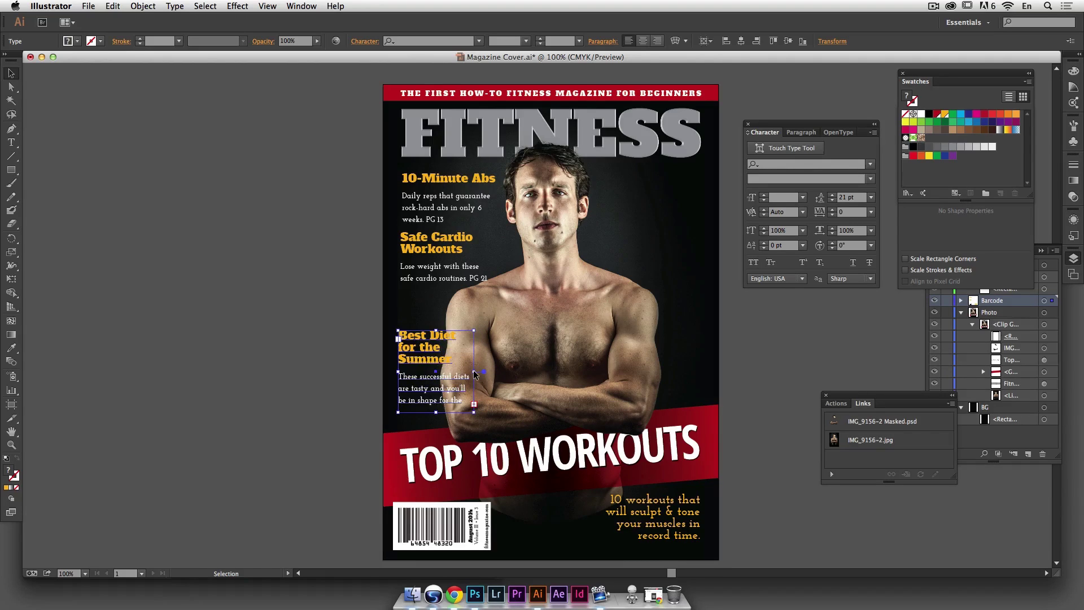
{"action": "left_click", "coordinate": [242, 268]}
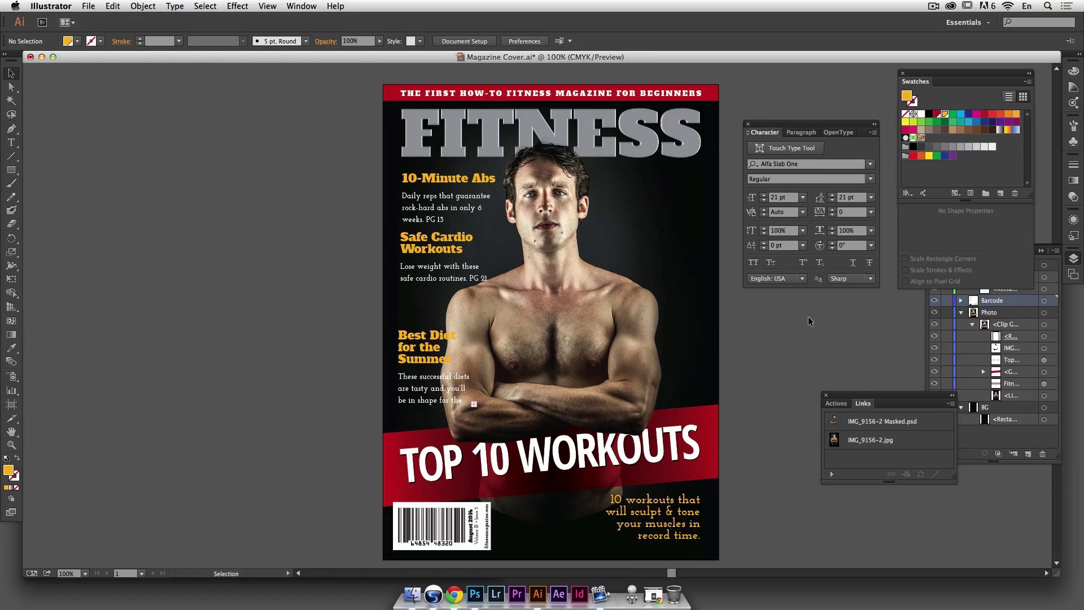
Step: Move both linked photos of the model together about 24 mm to the right and about 6 mm up on the cover
{"action": "left_click", "coordinate": [1015, 439]}
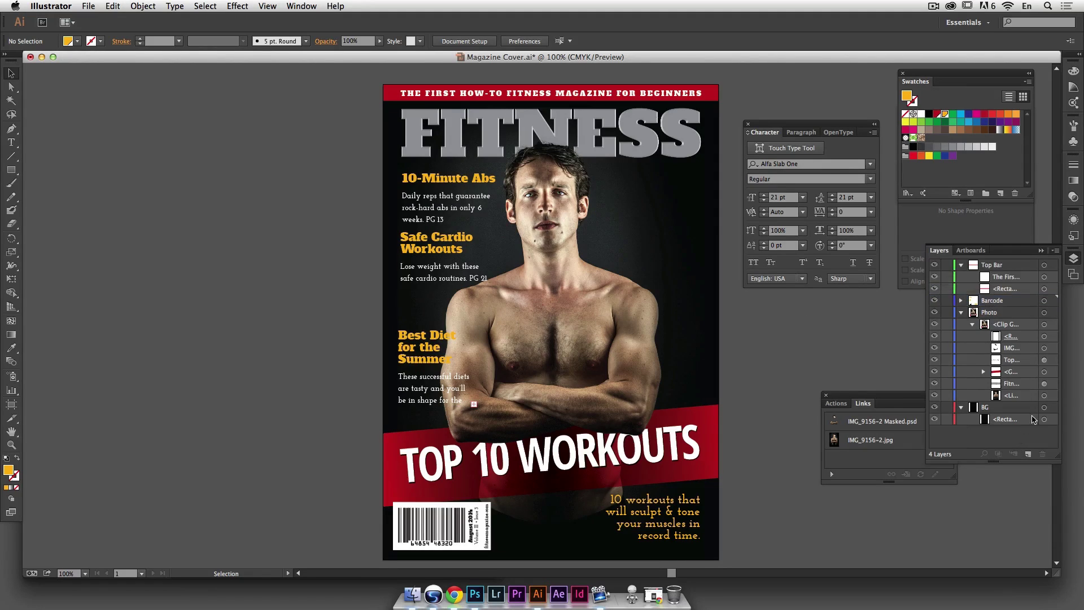
{"action": "left_click", "coordinate": [1043, 395]}
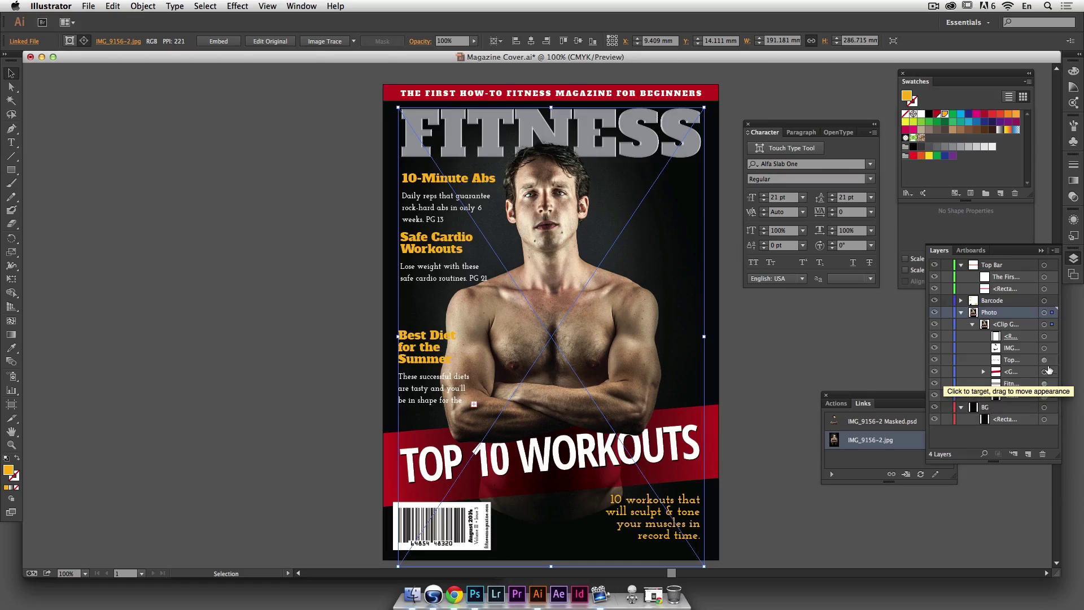
{"action": "left_click", "coordinate": [1044, 348], "text": "shift"}
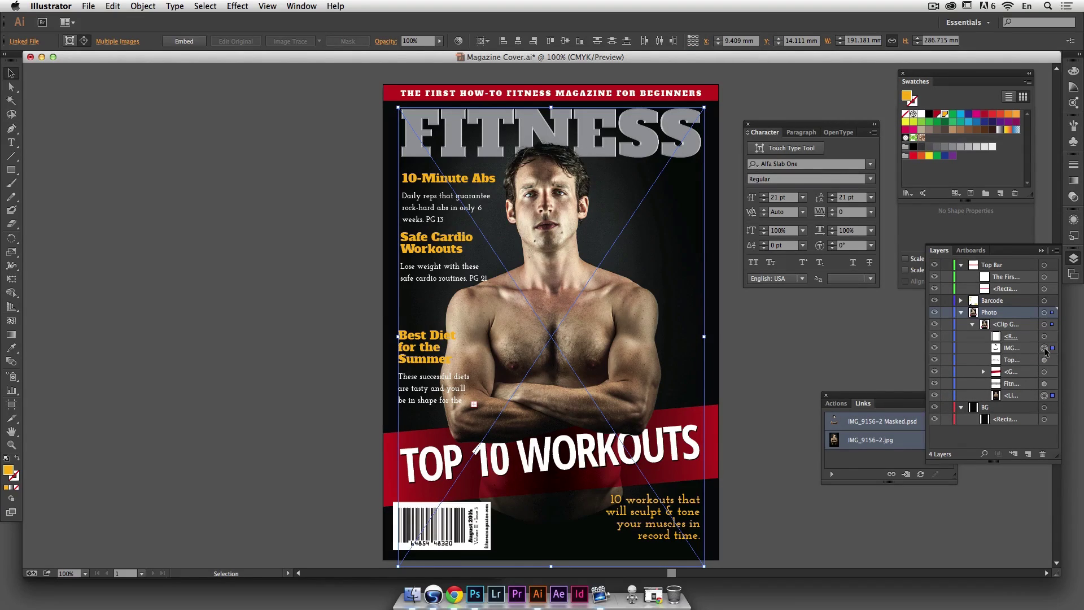
{"action": "key", "text": "Right"}
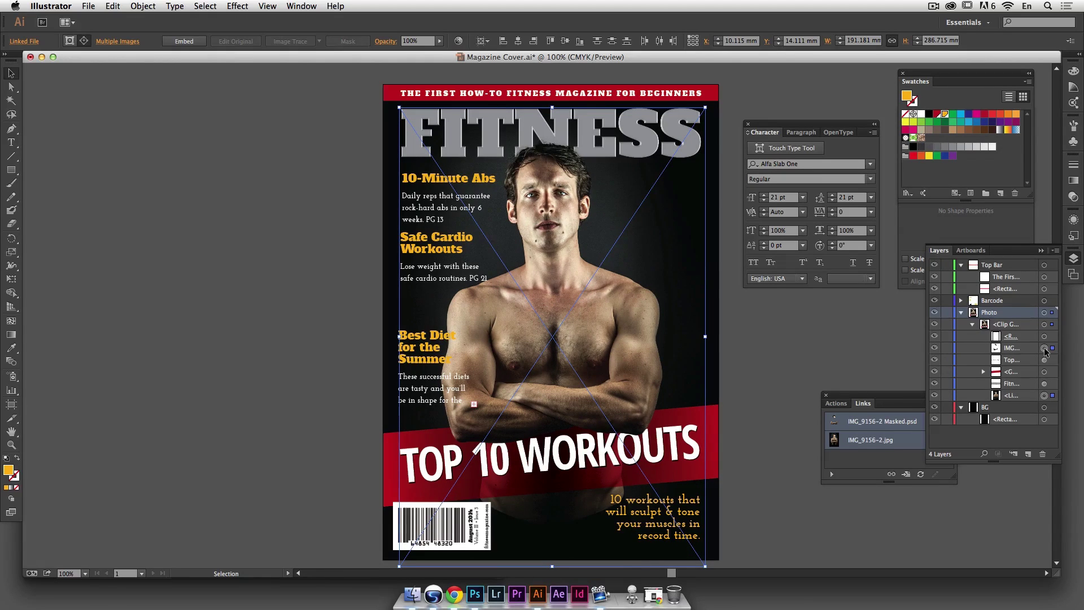
{"action": "key", "text": "shift+Right"}
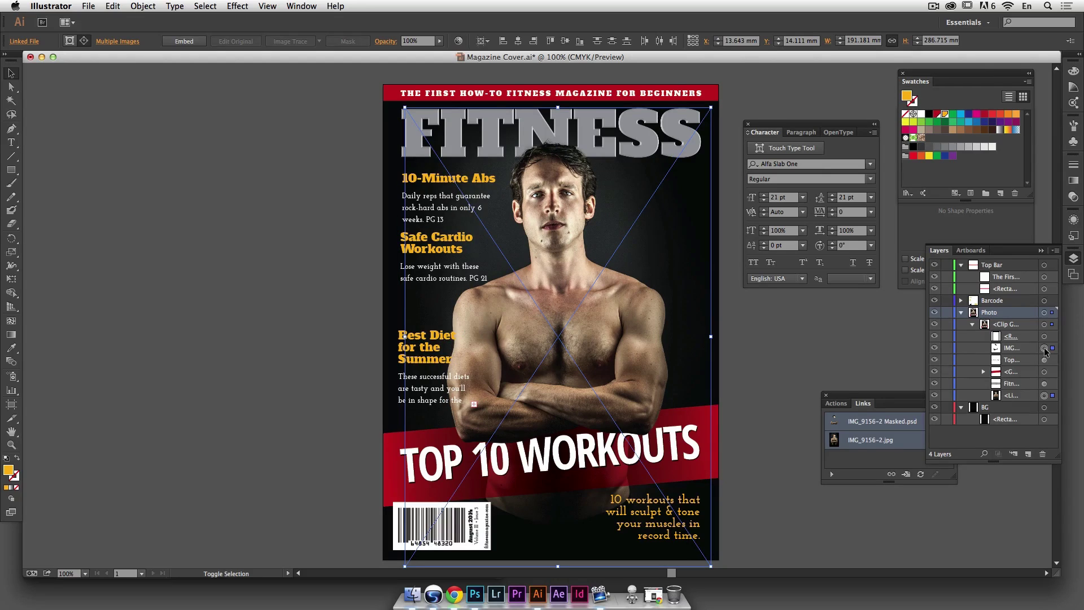
{"action": "key", "text": "shift+Right"}
{"action": "key", "text": "shift+Right"}
{"action": "key", "text": "shift+Right"}
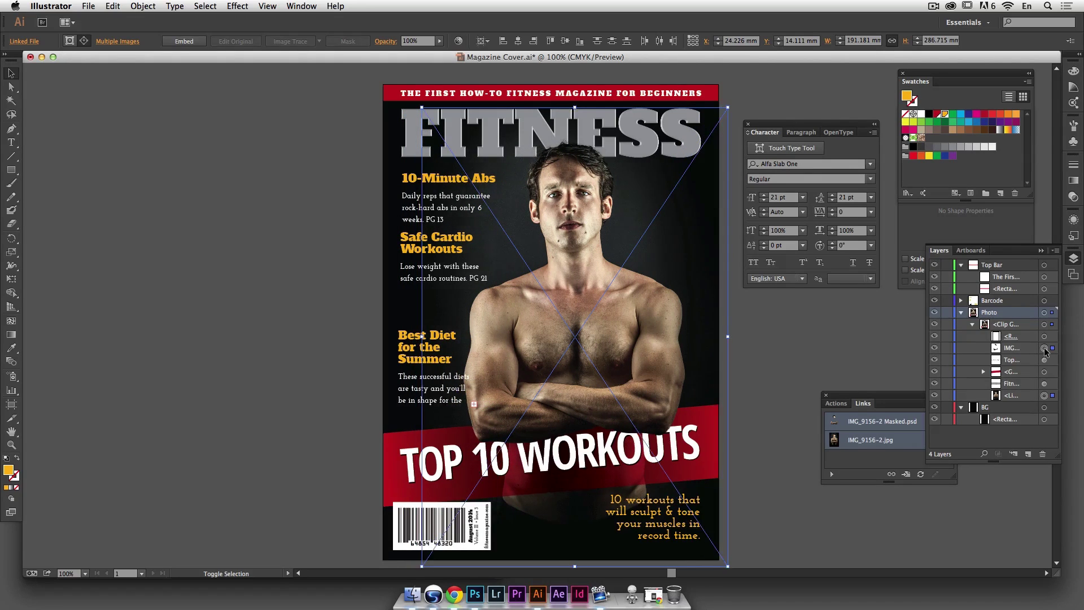
{"action": "key", "text": "shift+Right"}
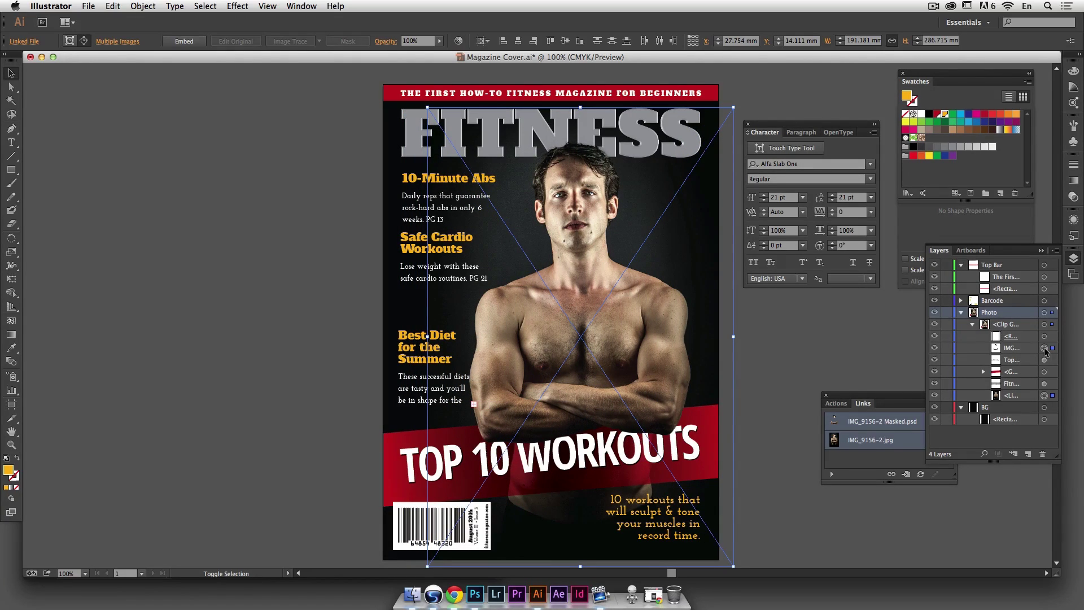
{"action": "key", "text": "shift+Right"}
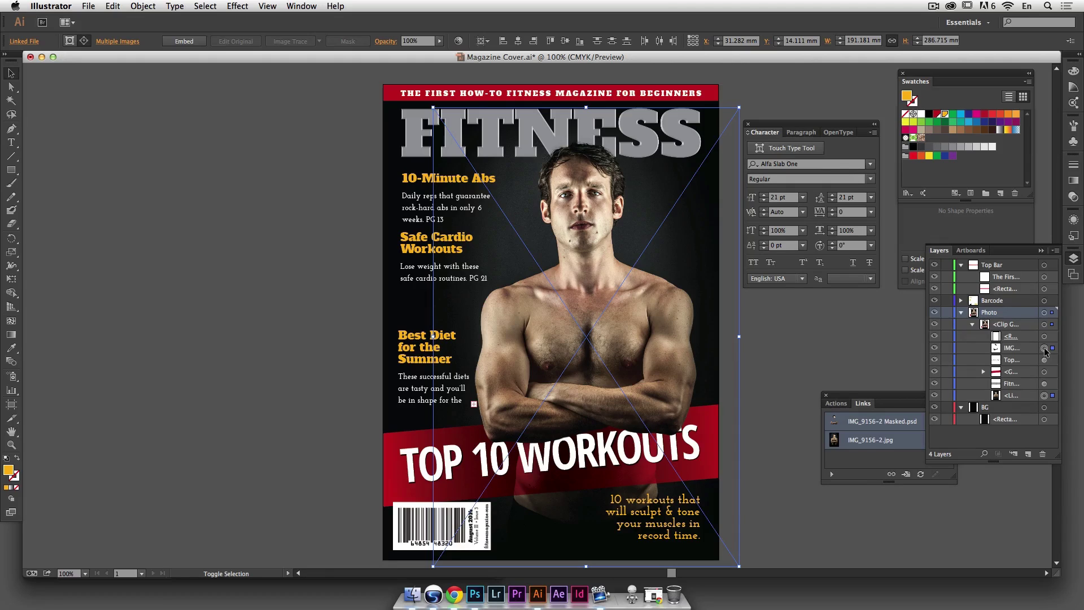
{"action": "key", "text": "shift+Up"}
{"action": "key", "text": "shift+Up"}
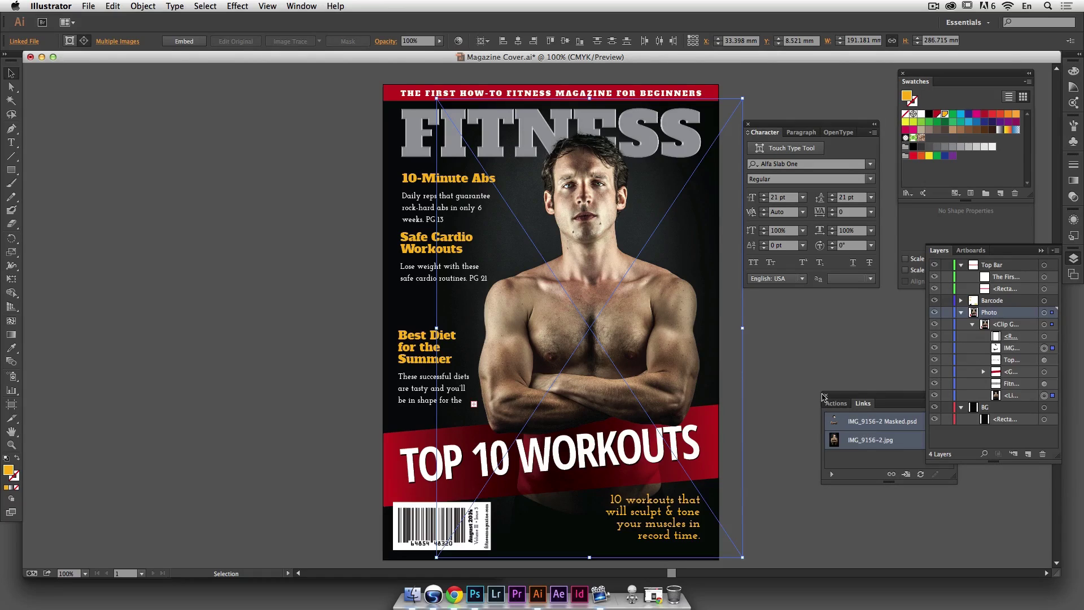
{"action": "left_click", "coordinate": [814, 354]}
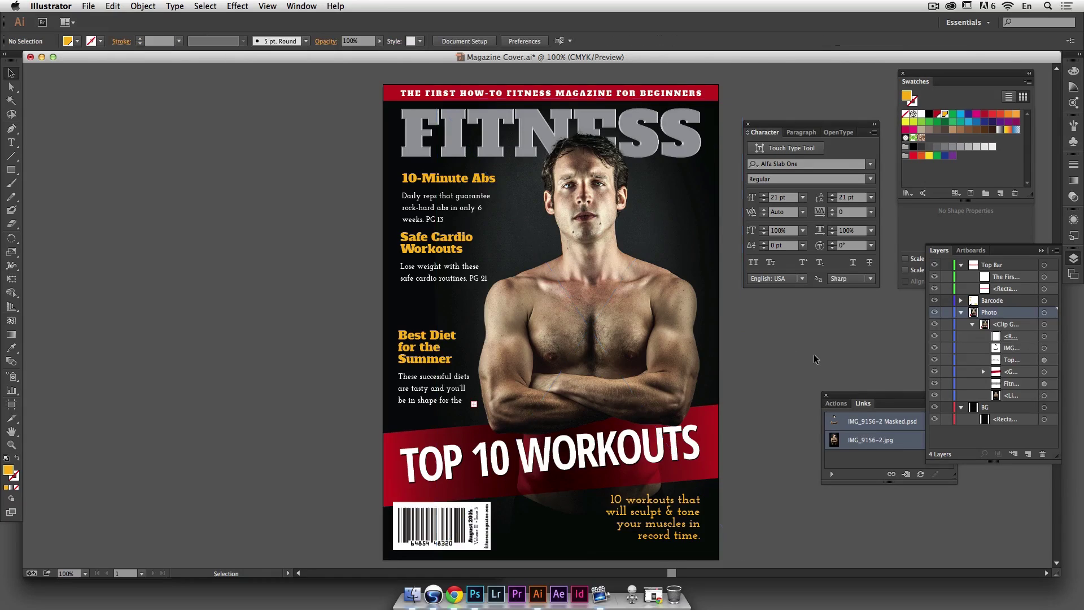
Step: Left-align the 10-Minute Abs, Safe Cardio Workouts and Best Diet text boxes with one another
{"action": "left_click", "coordinate": [458, 243]}
{"action": "left_click", "coordinate": [430, 337], "text": "shift"}
{"action": "left_click", "coordinate": [451, 179], "text": "shift"}
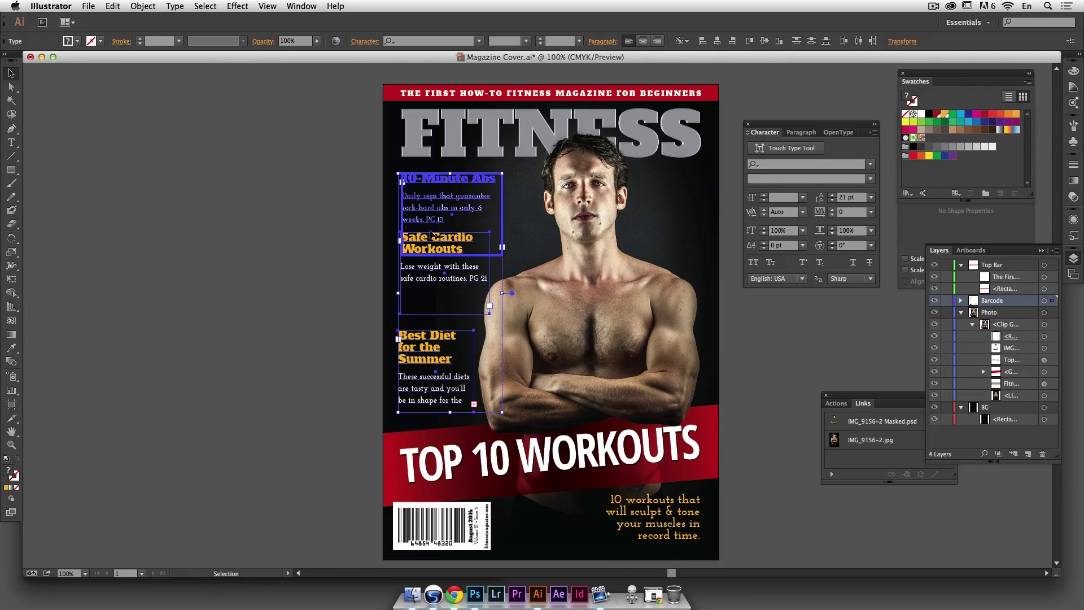
{"action": "left_click", "coordinate": [702, 41]}
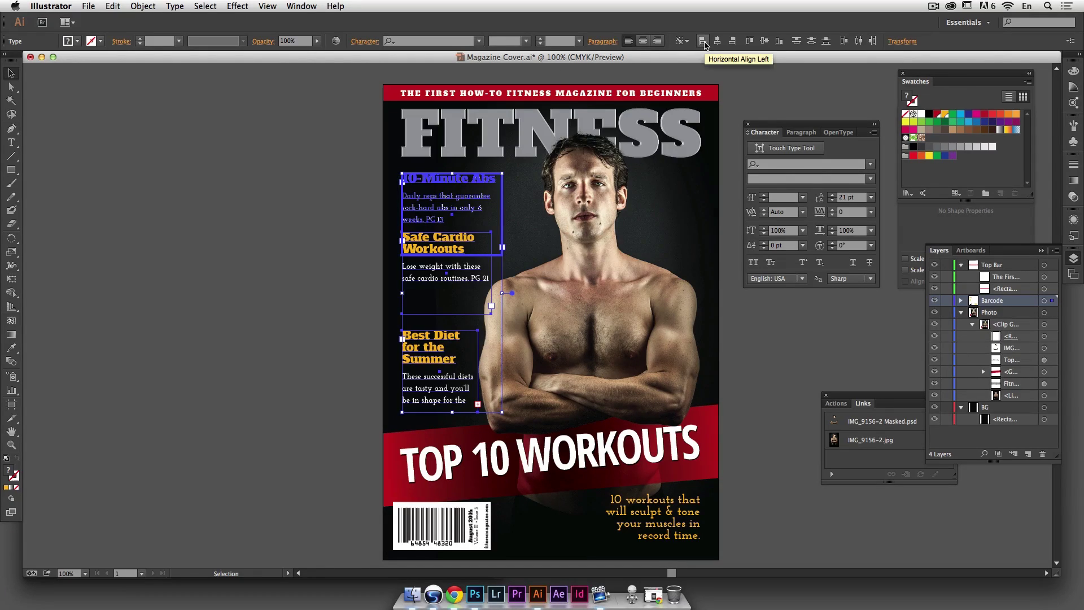
{"action": "left_click", "coordinate": [334, 207]}
Step: Even out the gaps between the three cover-line blocks, and lengthen the Best Diet box to reveal its overflowing last line
{"action": "left_click_drag", "start_coordinate": [438, 244], "coordinate": [438, 253]}
{"action": "left_click_drag", "start_coordinate": [433, 340], "coordinate": [433, 327]}
{"action": "left_click", "coordinate": [438, 283]}
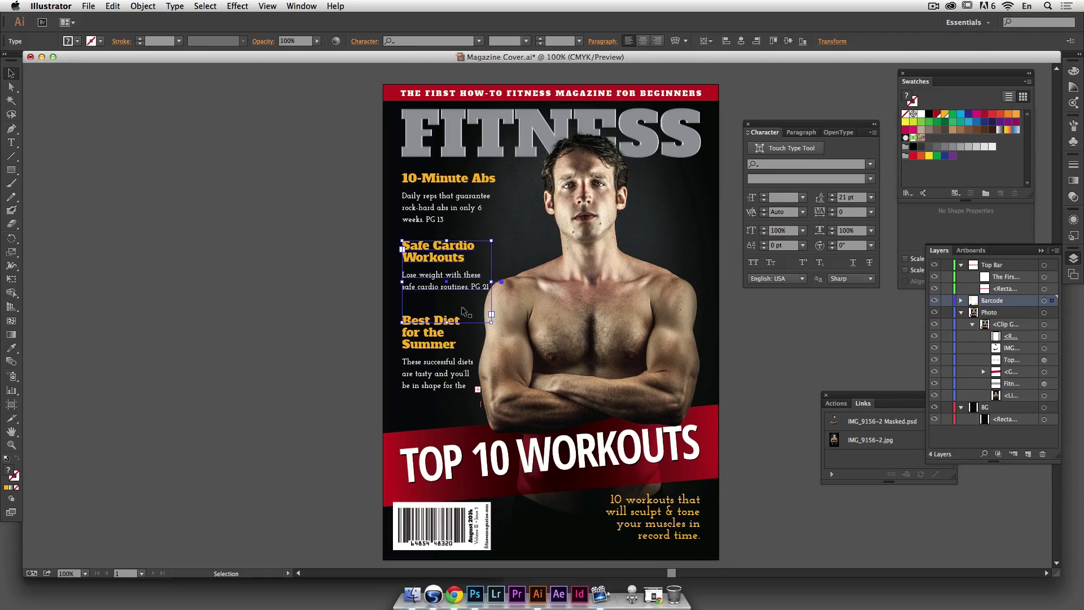
{"action": "left_click", "coordinate": [446, 366]}
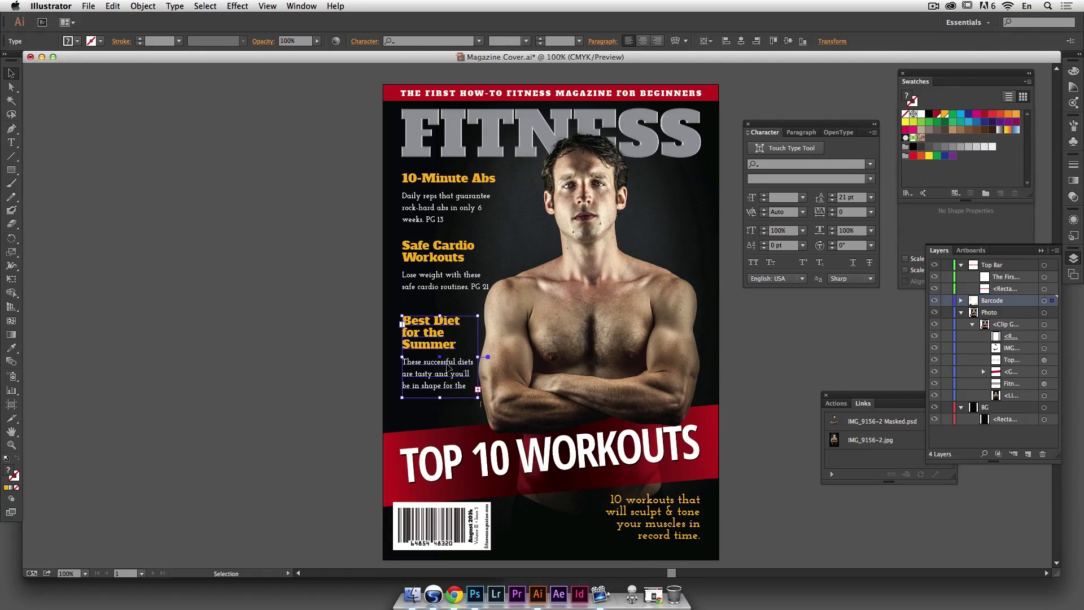
{"action": "left_click_drag", "start_coordinate": [440, 398], "coordinate": [438, 420]}
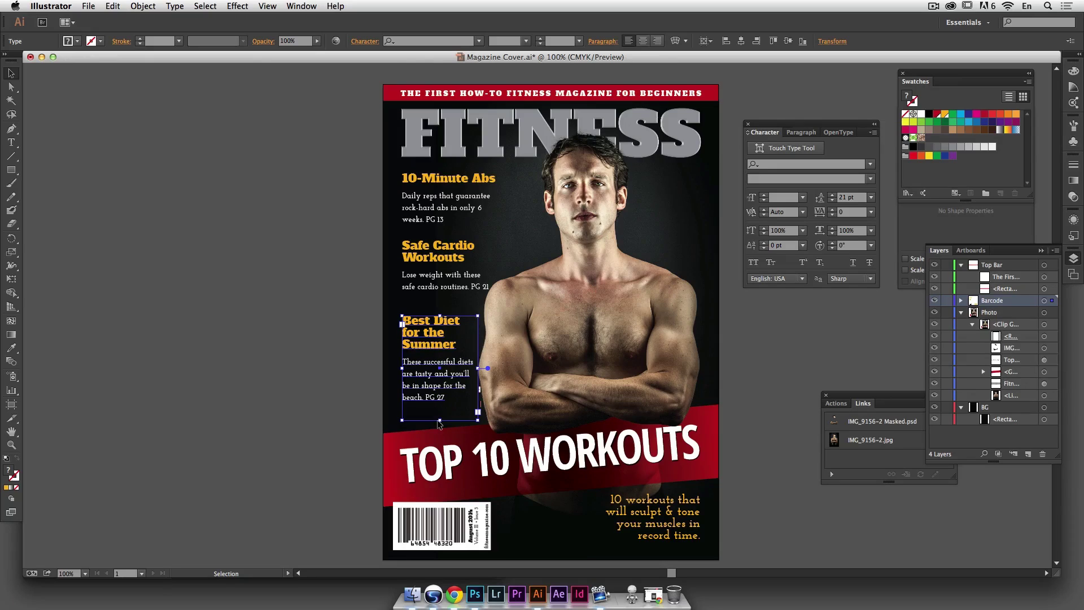
Step: Set the PG 13 page reference in the 10-Minute Abs block to 10 pt Bold Italic
{"action": "double_click", "coordinate": [434, 222]}
{"action": "left_click_drag", "start_coordinate": [425, 220], "coordinate": [444, 219]}
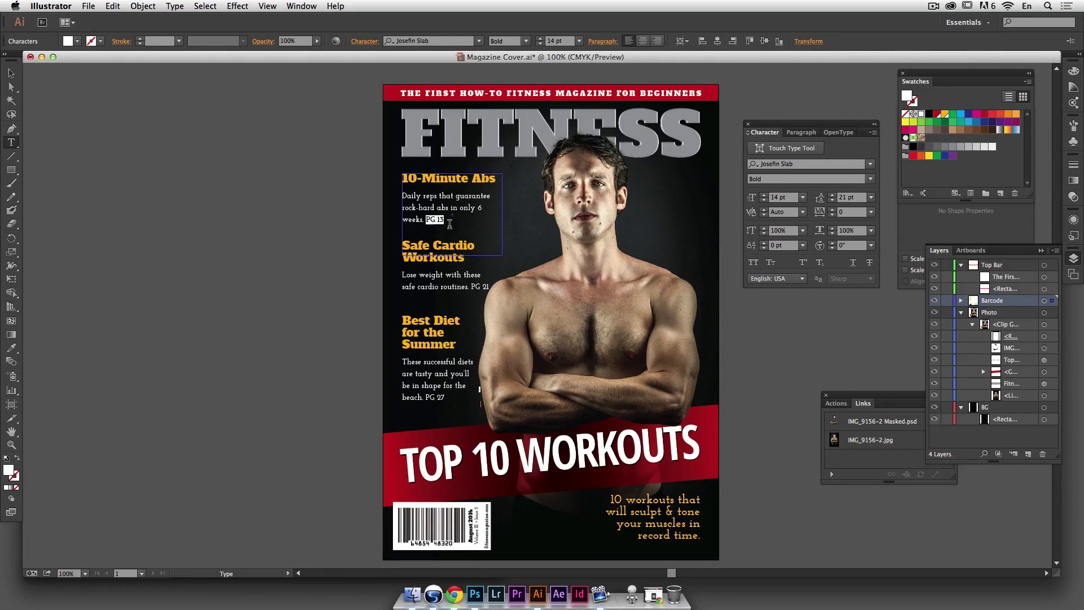
{"action": "left_click", "coordinate": [802, 197]}
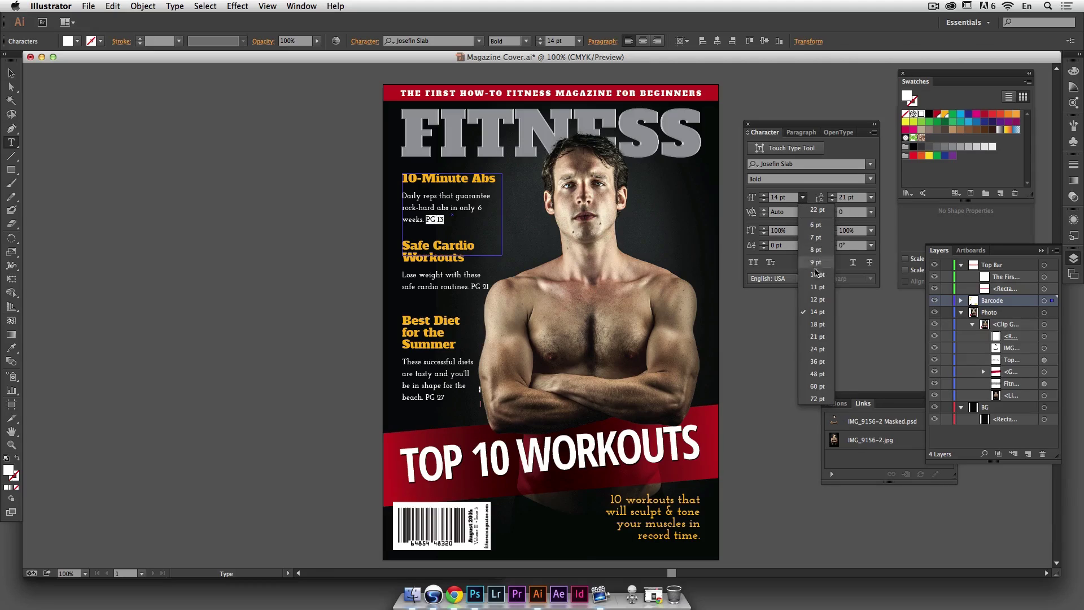
{"action": "left_click", "coordinate": [817, 265]}
{"action": "left_click", "coordinate": [869, 179]}
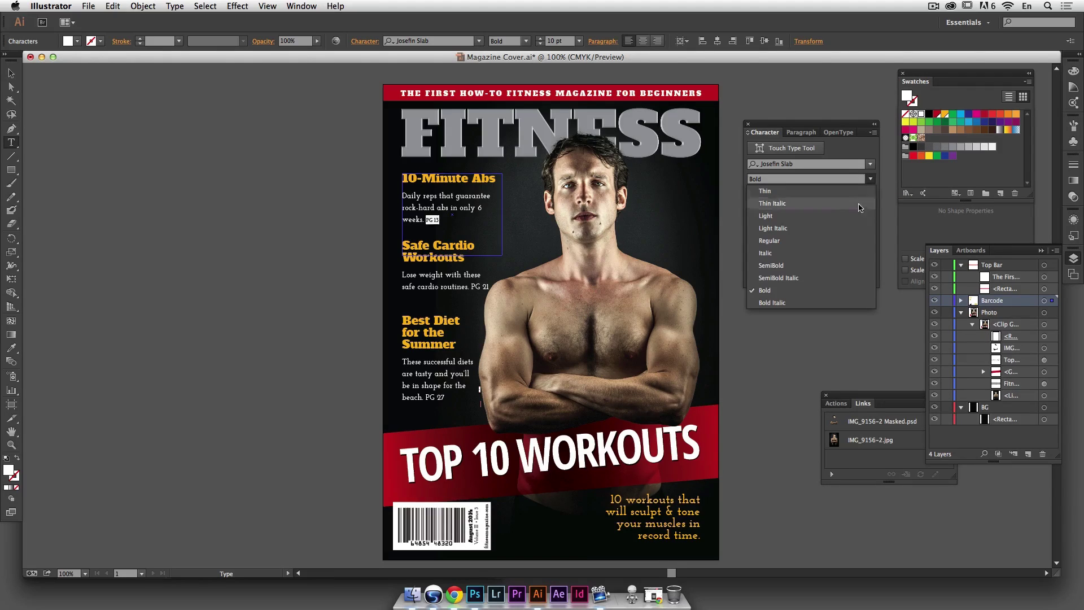
{"action": "left_click", "coordinate": [821, 301]}
Step: Set the PG 21 page reference in the Safe Cardio Workouts block to 10 pt Bold Italic
{"action": "left_click_drag", "start_coordinate": [471, 286], "coordinate": [489, 287]}
{"action": "left_click", "coordinate": [802, 197]}
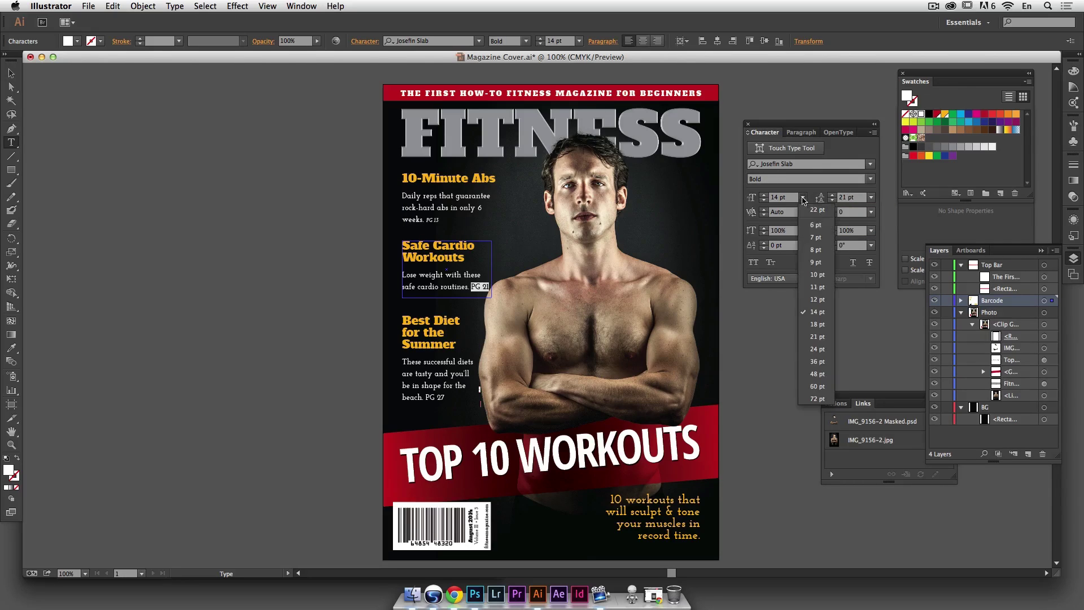
{"action": "left_click", "coordinate": [816, 275]}
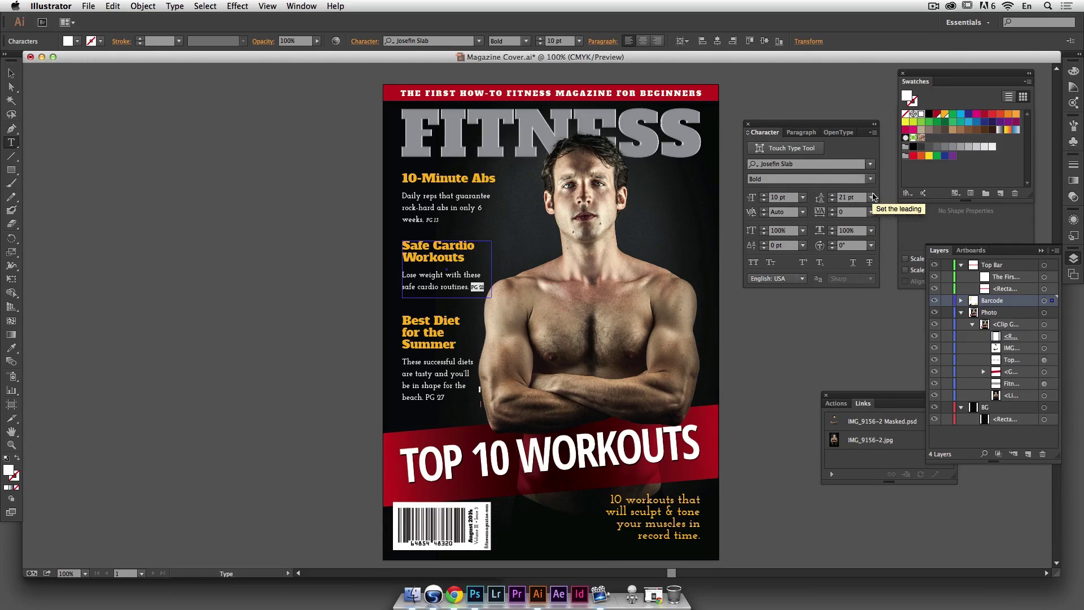
{"action": "left_click", "coordinate": [870, 179]}
{"action": "left_click", "coordinate": [841, 297]}
Step: Set the PG 27 page reference in the Best Diet block to Bold Italic at 10 pt
{"action": "left_click_drag", "start_coordinate": [426, 398], "coordinate": [445, 398]}
{"action": "left_click", "coordinate": [869, 180]}
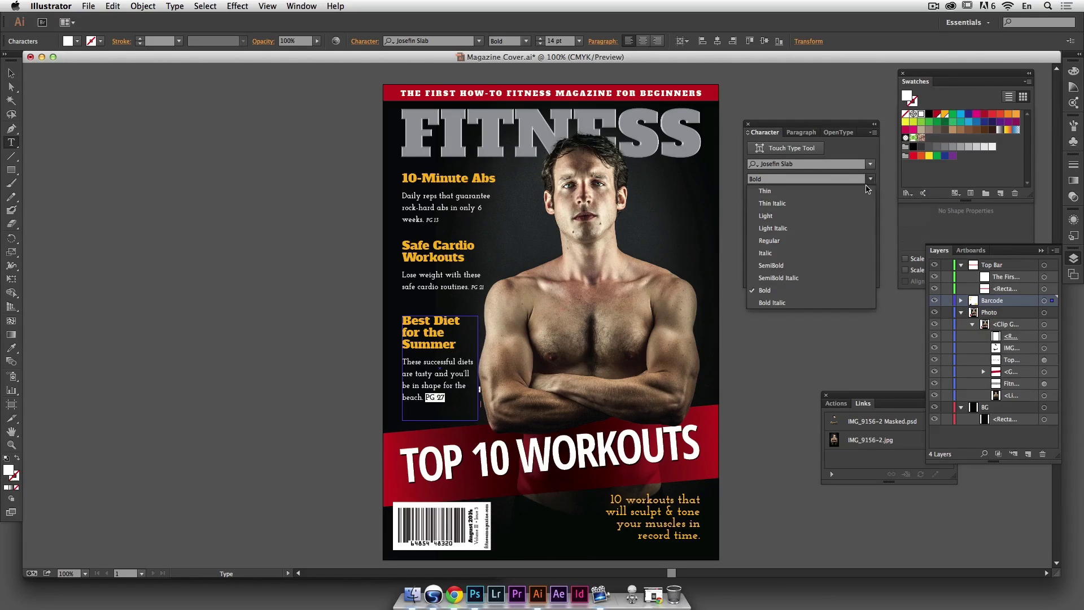
{"action": "left_click", "coordinate": [772, 302]}
{"action": "left_click", "coordinate": [802, 197]}
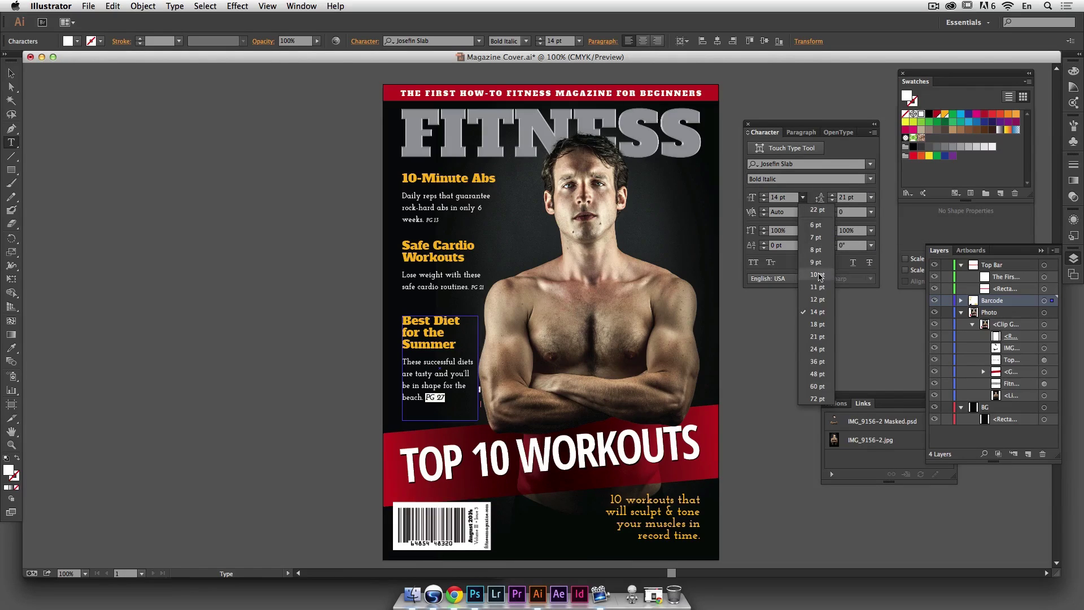
{"action": "left_click", "coordinate": [818, 275]}
Step: Shift the Best Diet text box slightly down and shorten its frame to fit the text
{"action": "left_click", "coordinate": [11, 72]}
{"action": "left_click", "coordinate": [199, 220]}
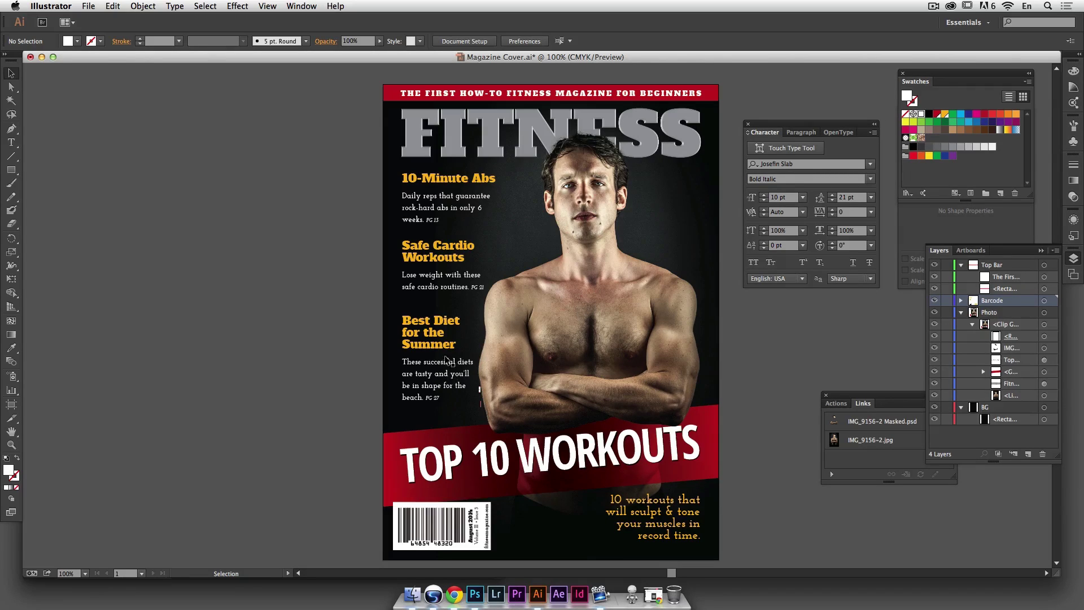
{"action": "left_click_drag", "start_coordinate": [442, 349], "coordinate": [442, 354]}
{"action": "left_click_drag", "start_coordinate": [440, 425], "coordinate": [442, 413]}
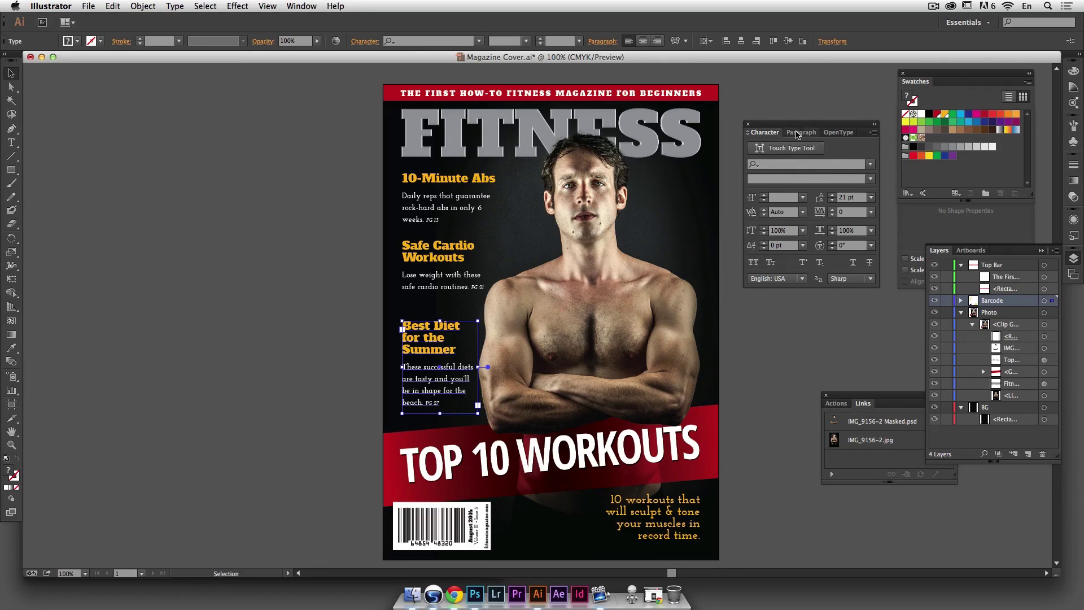
Step: Set the space before paragraph to 0 pt in the Best Diet, Safe Cardio Workouts and 10-Minute Abs text boxes
{"action": "left_click", "coordinate": [800, 132]}
{"action": "left_click", "coordinate": [789, 201]}
{"action": "type", "text": "0"}
{"action": "key", "text": "Return"}
{"action": "left_click", "coordinate": [426, 245]}
{"action": "left_click", "coordinate": [789, 201]}
{"action": "type", "text": "0"}
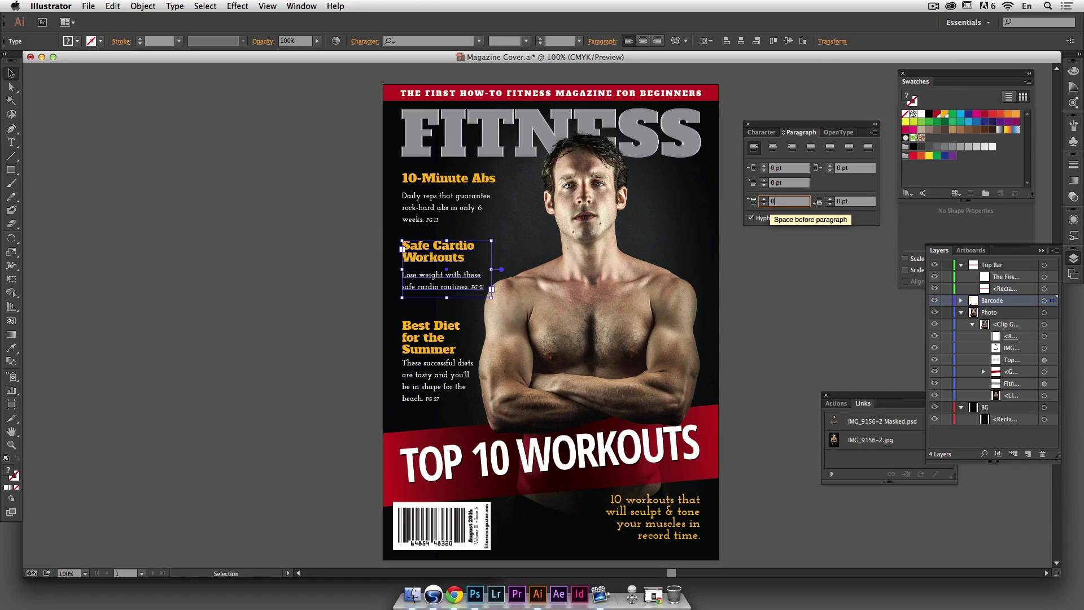
{"action": "key", "text": "Return"}
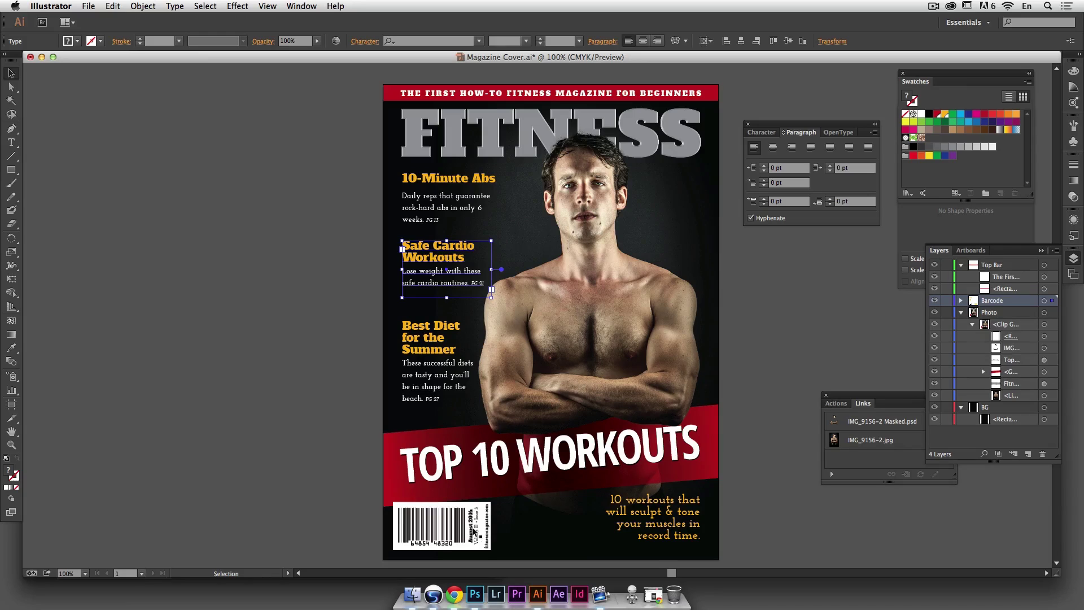
{"action": "left_click", "coordinate": [453, 212]}
{"action": "left_click", "coordinate": [748, 201]}
{"action": "type", "text": "0"}
{"action": "key", "text": "Return"}
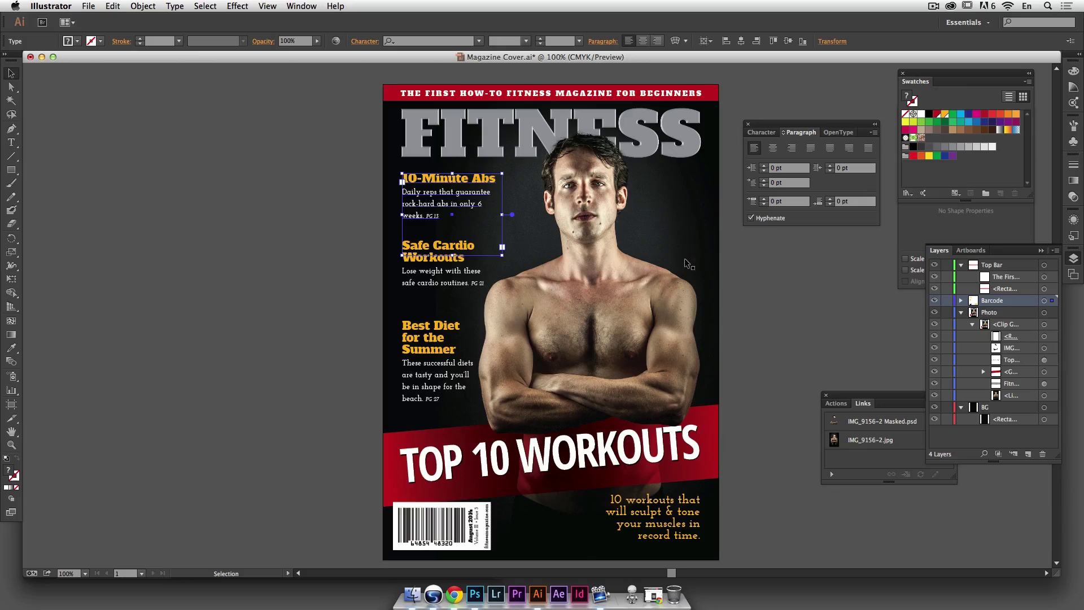
{"action": "left_click", "coordinate": [366, 317]}
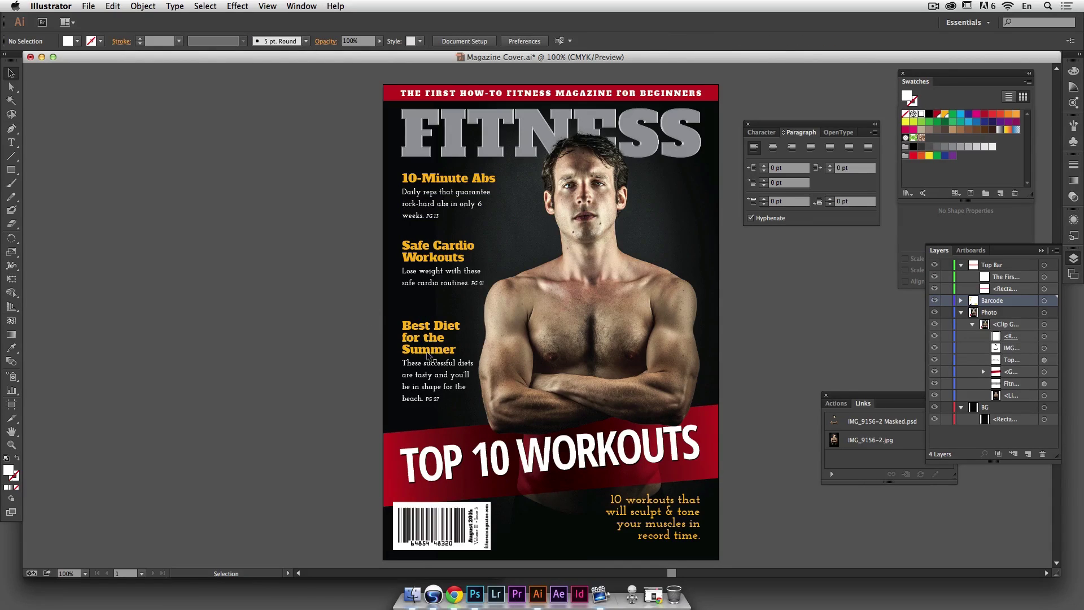
Step: Move the Best Diet and Safe Cardio boxes slightly down, and narrow the Safe Cardio box so its body text wraps onto three lines
{"action": "left_click_drag", "start_coordinate": [431, 351], "coordinate": [431, 358]}
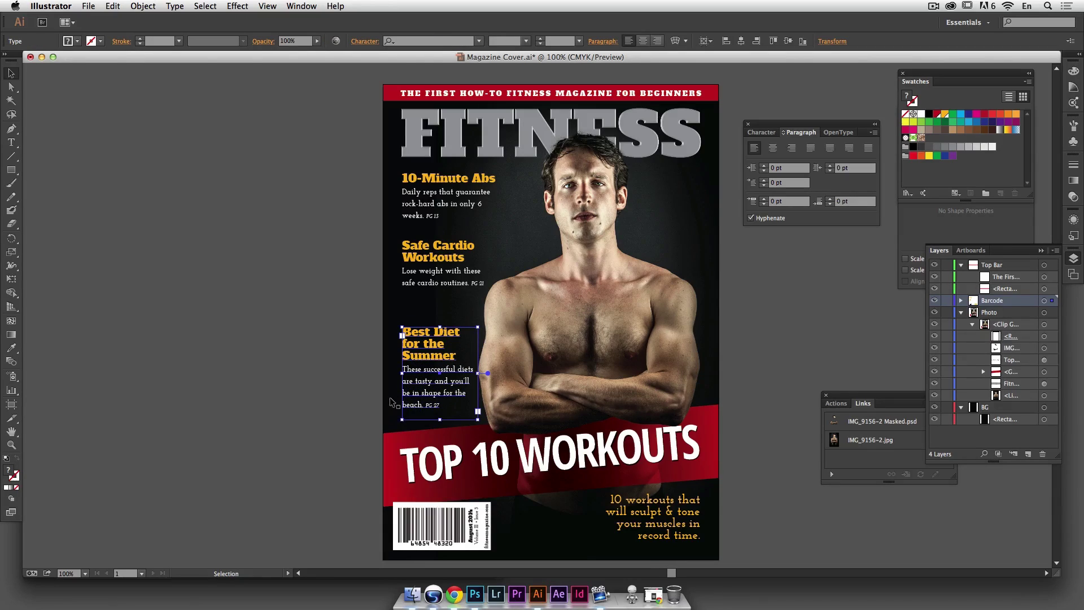
{"action": "left_click", "coordinate": [299, 377]}
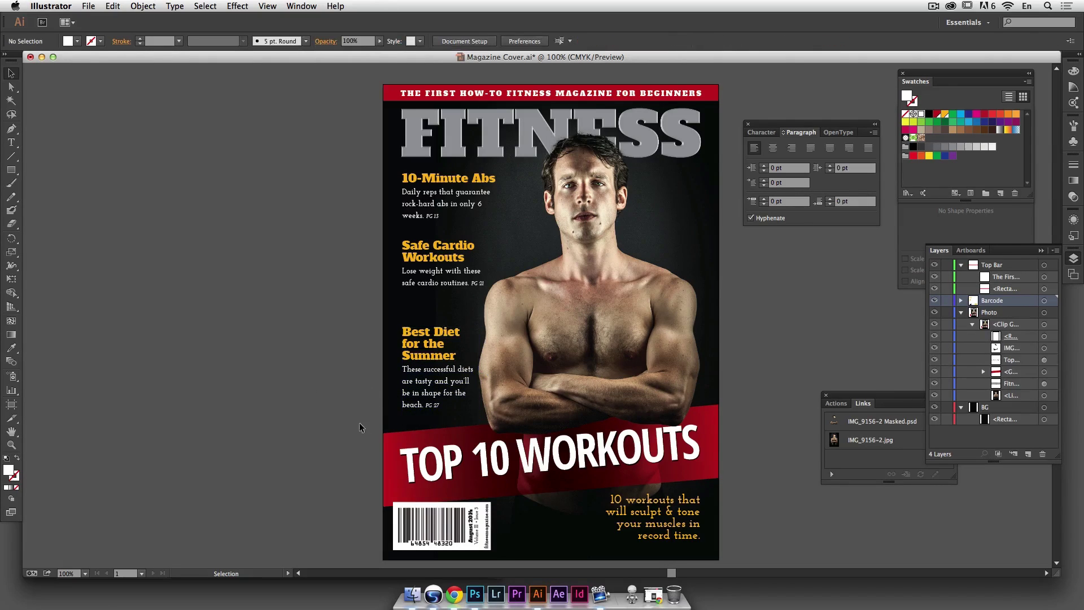
{"action": "left_click_drag", "start_coordinate": [423, 288], "coordinate": [424, 298]}
{"action": "left_click_drag", "start_coordinate": [491, 281], "coordinate": [481, 281]}
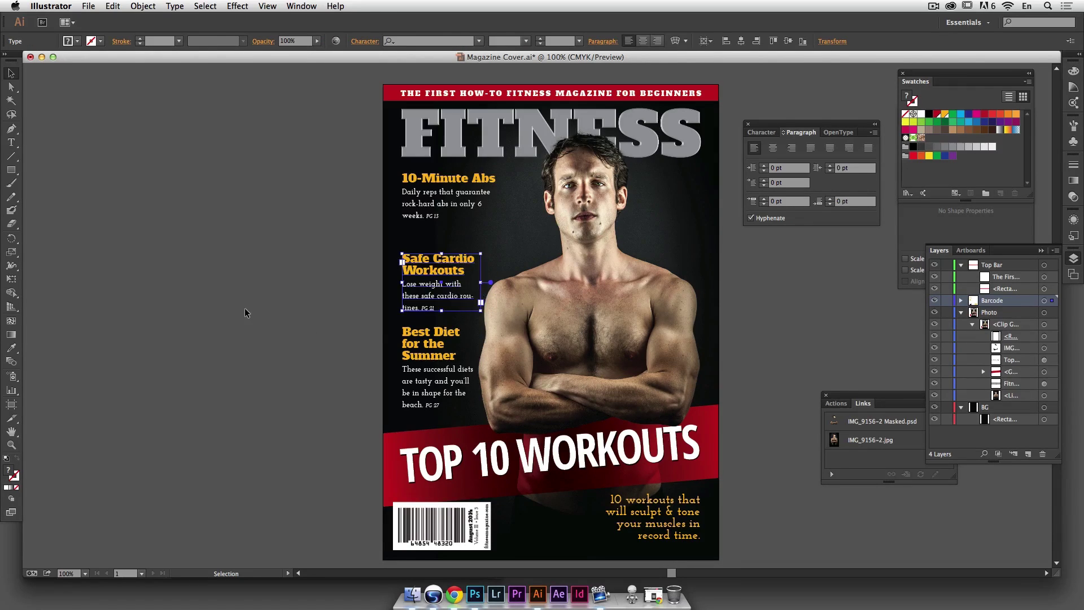
{"action": "left_click", "coordinate": [245, 312]}
Step: Turn off hyphenation in the Safe Cardio, 10-Minute Abs and Best Diet boxes, and narrow the 10-Minute Abs box so its heading wraps onto two lines
{"action": "left_click", "coordinate": [468, 301]}
{"action": "left_click", "coordinate": [757, 220]}
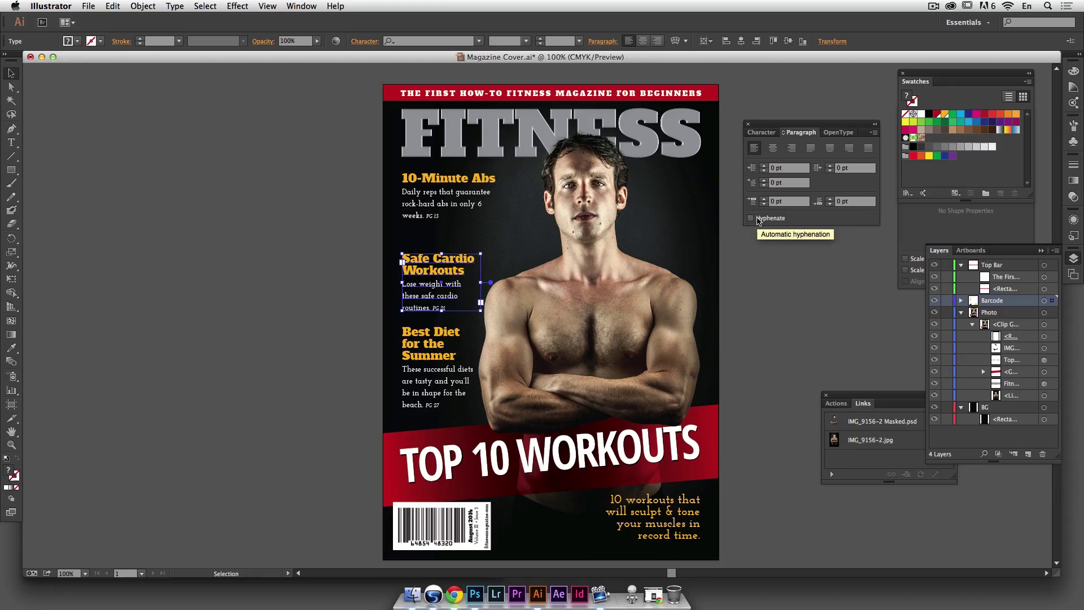
{"action": "left_click", "coordinate": [478, 208]}
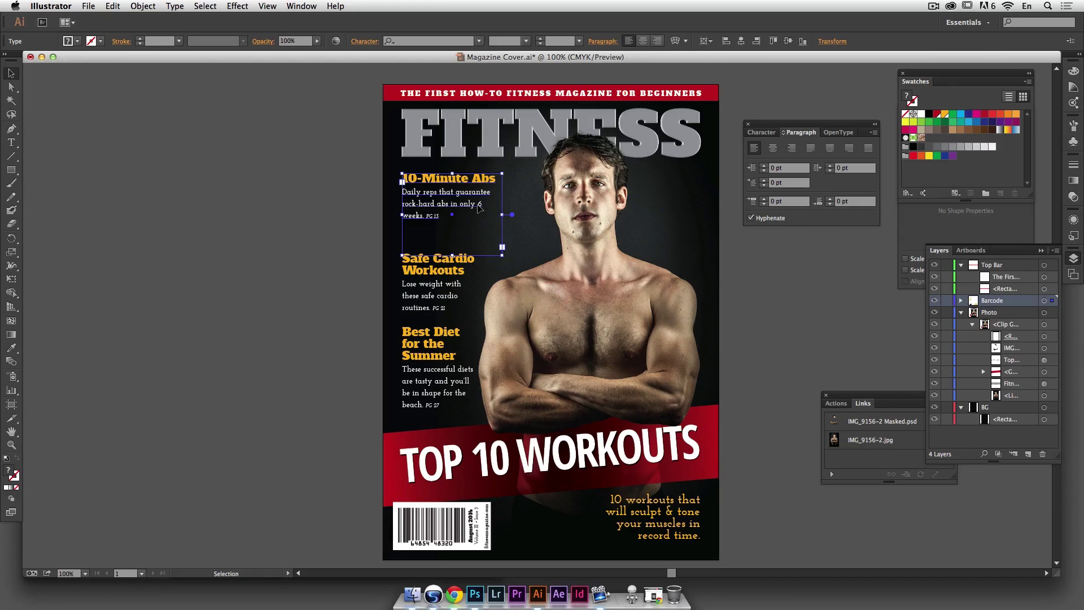
{"action": "left_click_drag", "start_coordinate": [501, 215], "coordinate": [487, 217]}
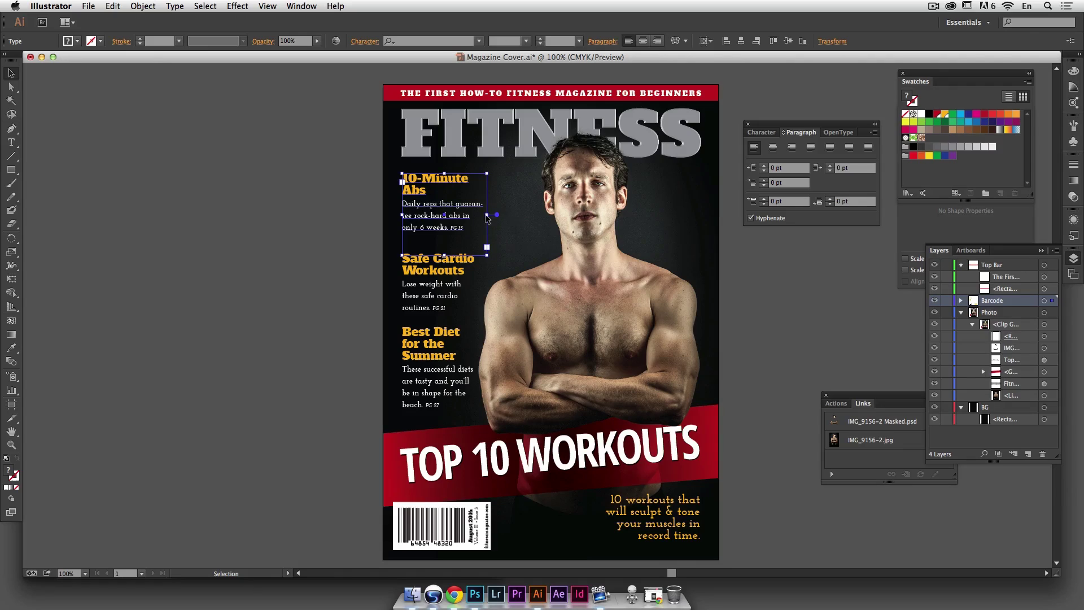
{"action": "left_click", "coordinate": [766, 219]}
{"action": "left_click", "coordinate": [451, 361]}
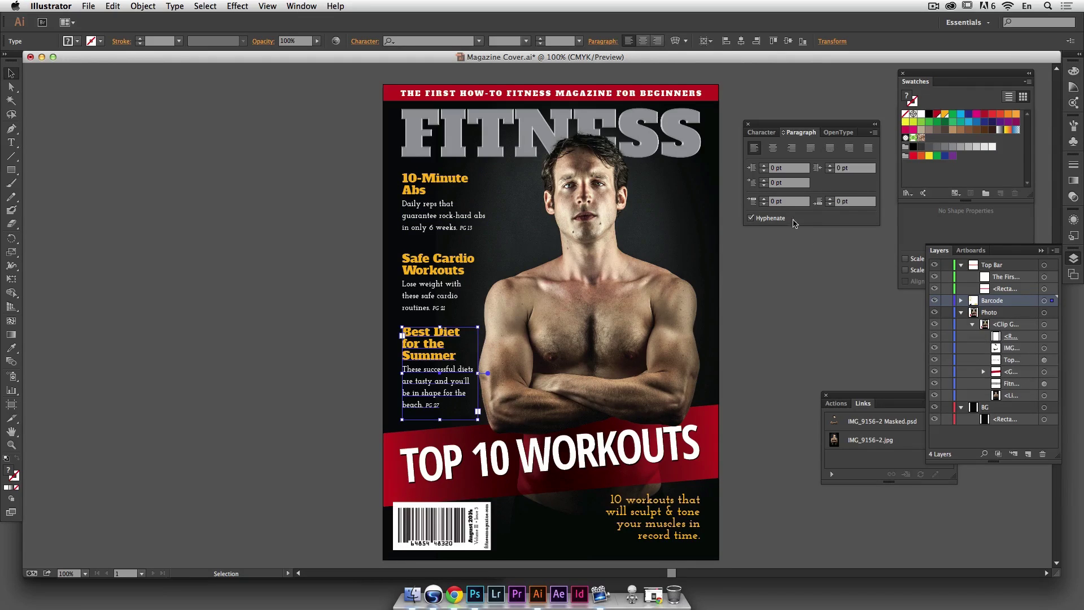
{"action": "left_click", "coordinate": [761, 317]}
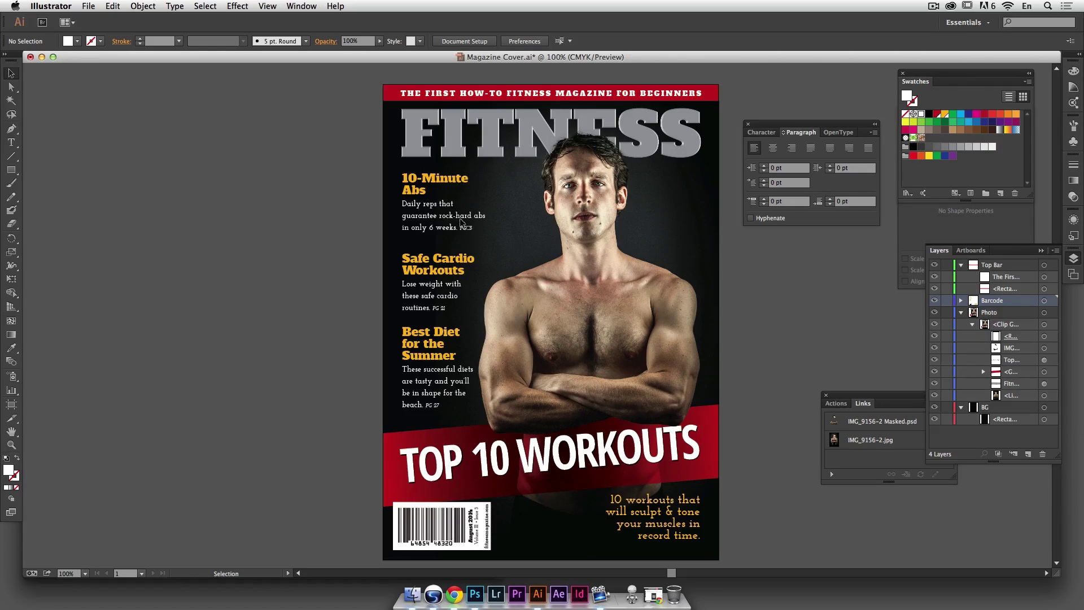
Step: Narrow the 10-Minute Abs box further so PG 13 wraps onto its own line, and move the Best Diet box slightly down
{"action": "left_click", "coordinate": [484, 218]}
{"action": "left_click_drag", "start_coordinate": [485, 218], "coordinate": [477, 218]}
{"action": "left_click", "coordinate": [790, 311]}
{"action": "left_click_drag", "start_coordinate": [431, 373], "coordinate": [430, 376]}
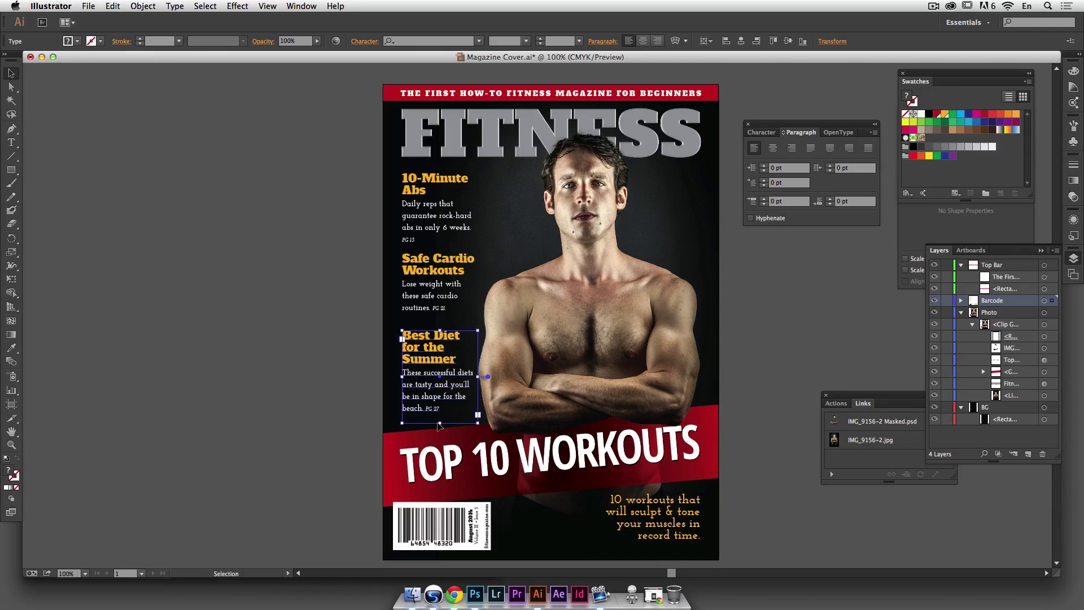
{"action": "left_click", "coordinate": [397, 371]}
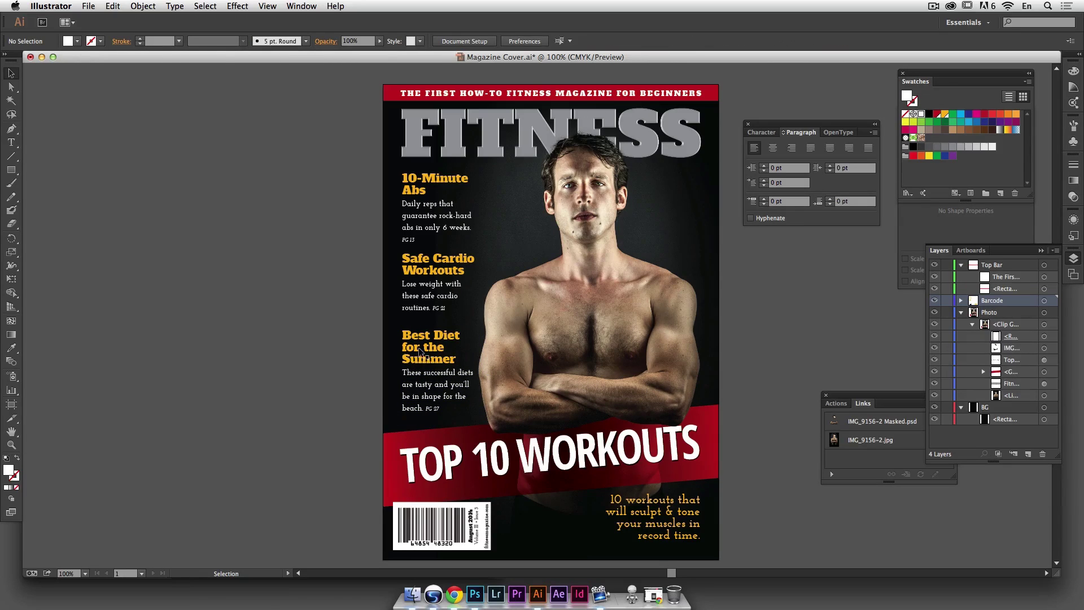
Step: Shorten the Best Diet, Safe Cardio and 10-Minute Abs text frames to fit their text
{"action": "left_click", "coordinate": [435, 366]}
{"action": "left_click_drag", "start_coordinate": [438, 415], "coordinate": [437, 409]}
{"action": "left_click", "coordinate": [436, 310]}
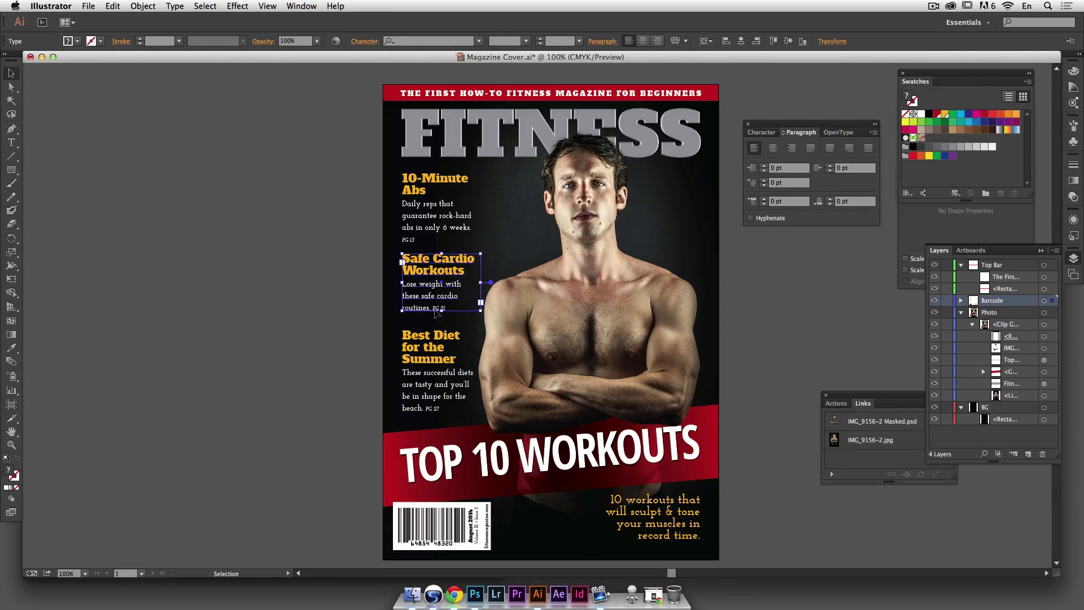
{"action": "left_click_drag", "start_coordinate": [441, 311], "coordinate": [441, 310]}
{"action": "left_click", "coordinate": [439, 229]}
{"action": "left_click_drag", "start_coordinate": [437, 244], "coordinate": [439, 244]}
Step: Distribute the vertical spacing evenly between the 10-Minute Abs, Safe Cardio and Best Diet text boxes
{"action": "left_click", "coordinate": [450, 271], "text": "shift"}
{"action": "left_click", "coordinate": [440, 335], "text": "shift"}
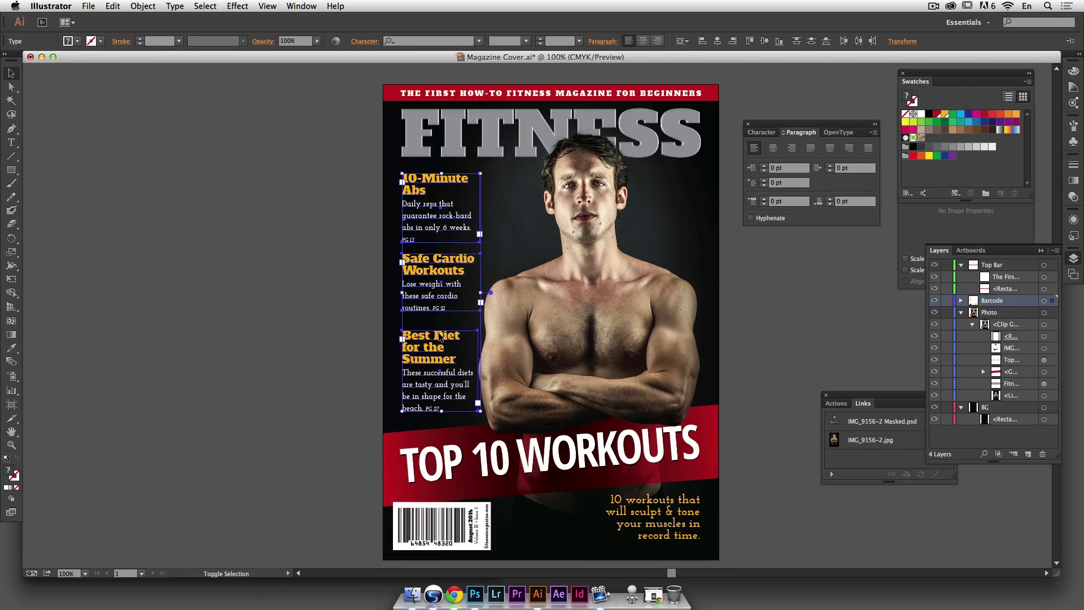
{"action": "left_click", "coordinate": [682, 41]}
{"action": "left_click", "coordinate": [696, 51]}
{"action": "left_click", "coordinate": [926, 224]}
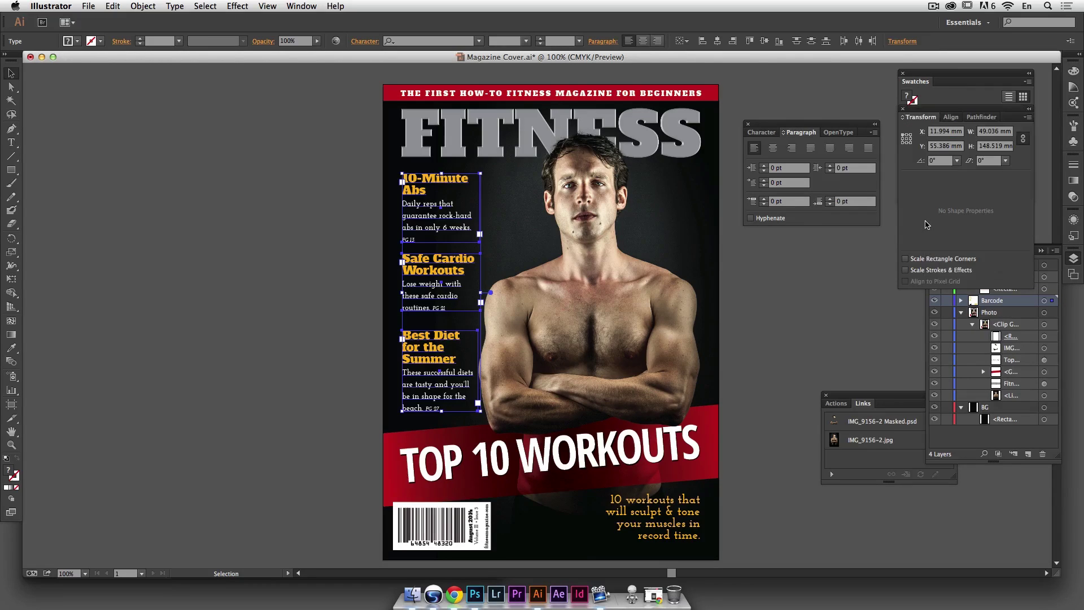
{"action": "left_click", "coordinate": [950, 117]}
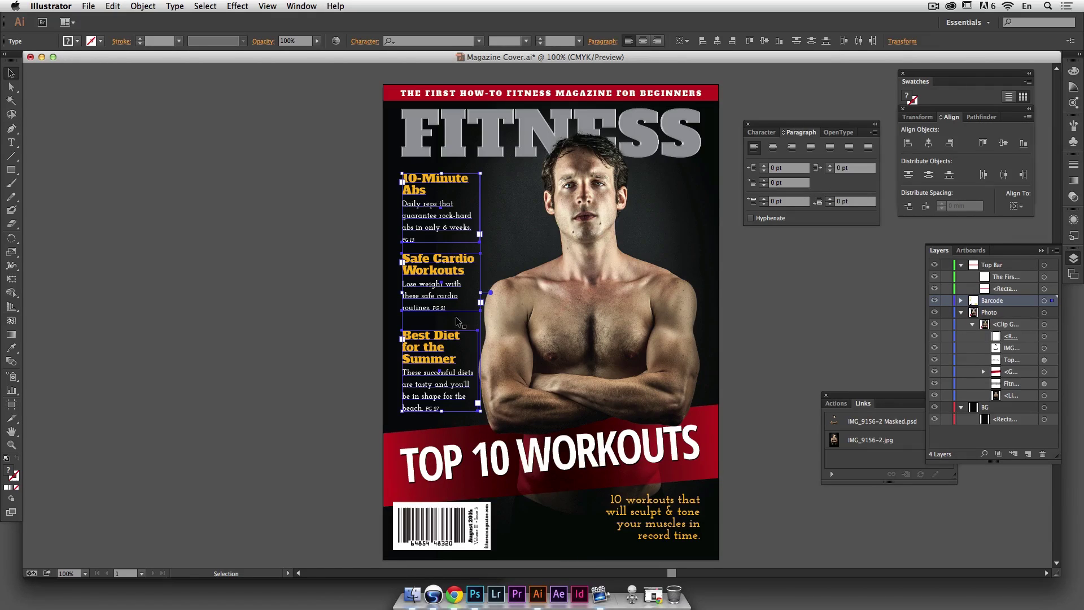
{"action": "left_click", "coordinate": [908, 206]}
{"action": "left_click", "coordinate": [741, 280]}
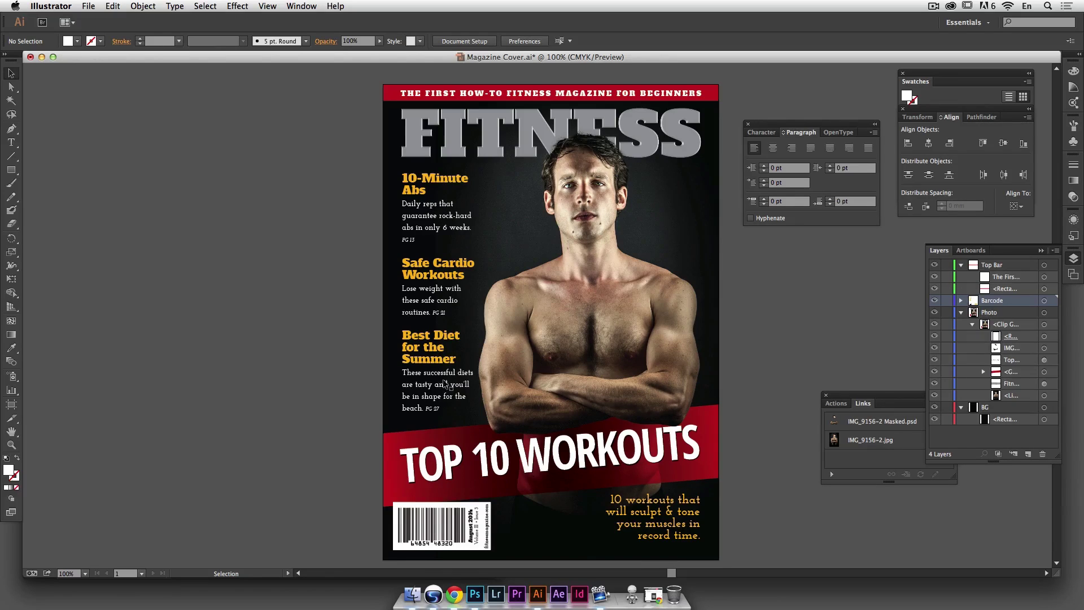
Step: Set the leading of the 10-Minute Abs body text to 18 pt
{"action": "double_click", "coordinate": [441, 215]}
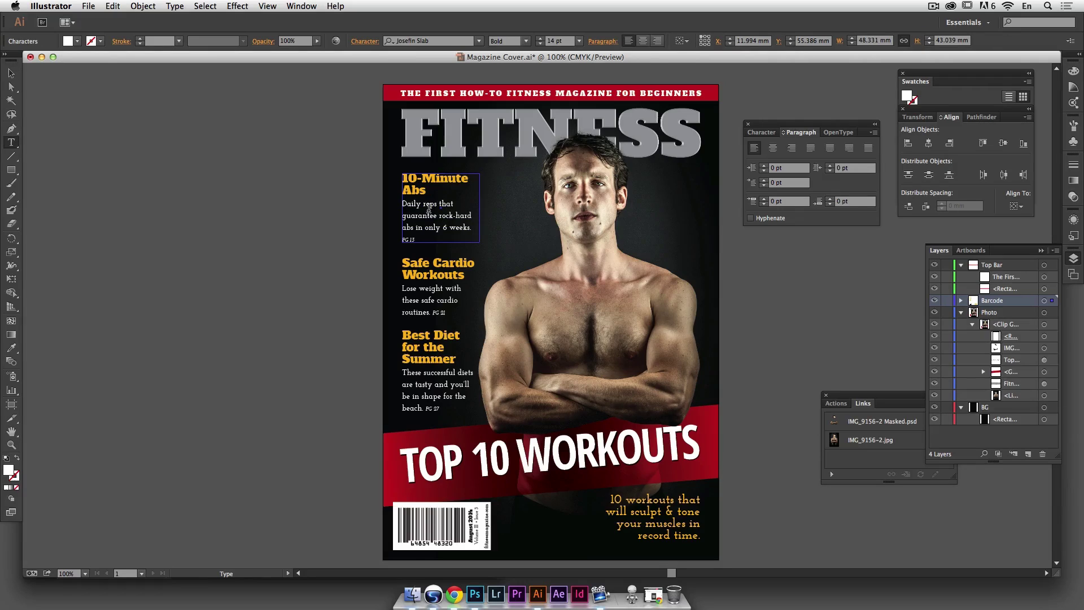
{"action": "triple_click", "coordinate": [429, 204]}
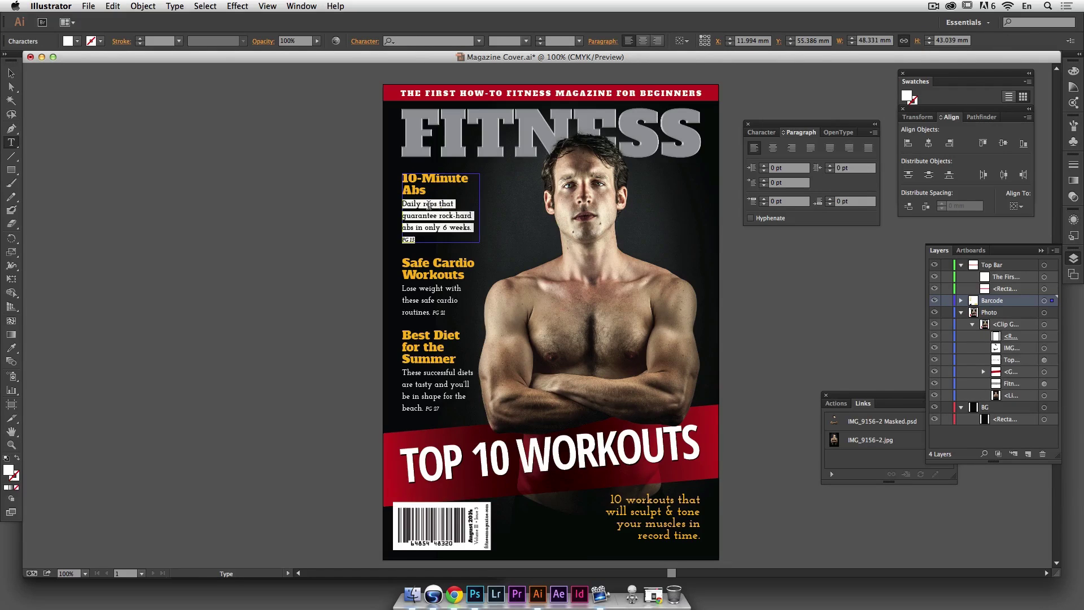
{"action": "left_click", "coordinate": [763, 132]}
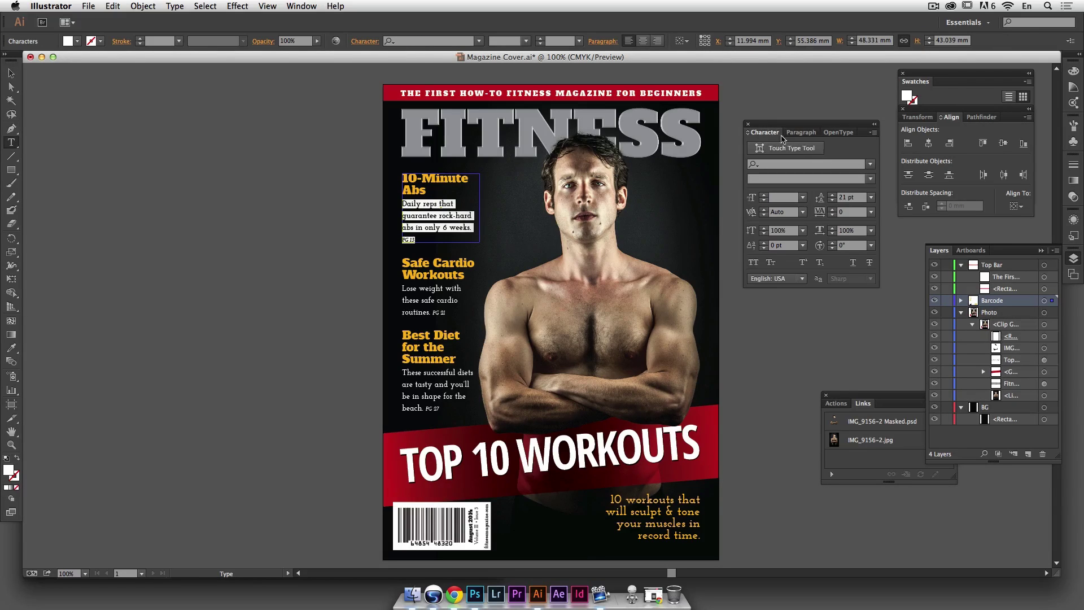
{"action": "left_click", "coordinate": [832, 201]}
{"action": "left_click", "coordinate": [832, 202]}
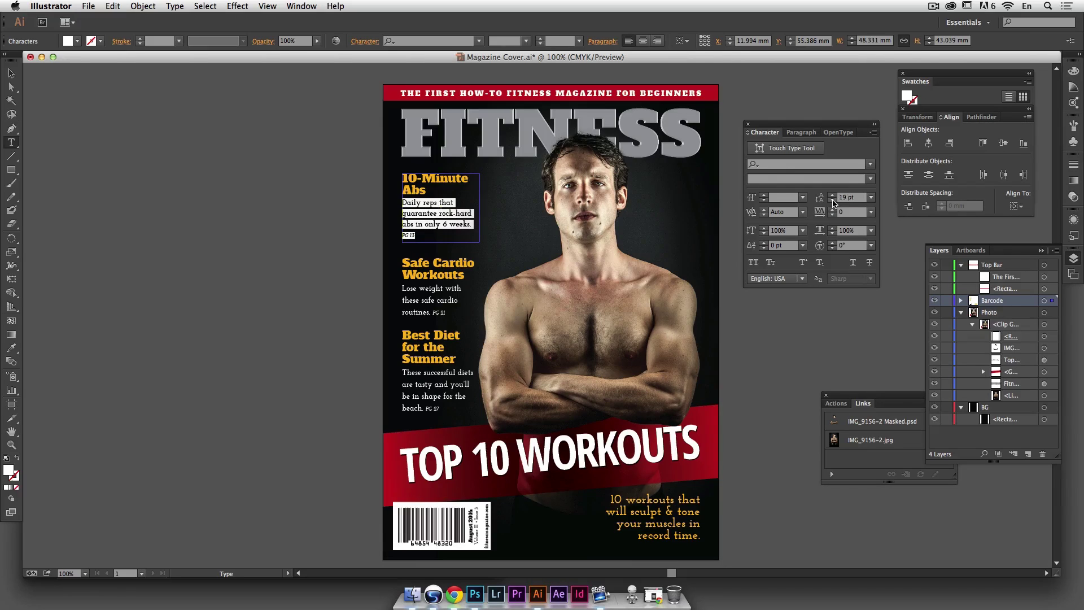
{"action": "left_click", "coordinate": [832, 201]}
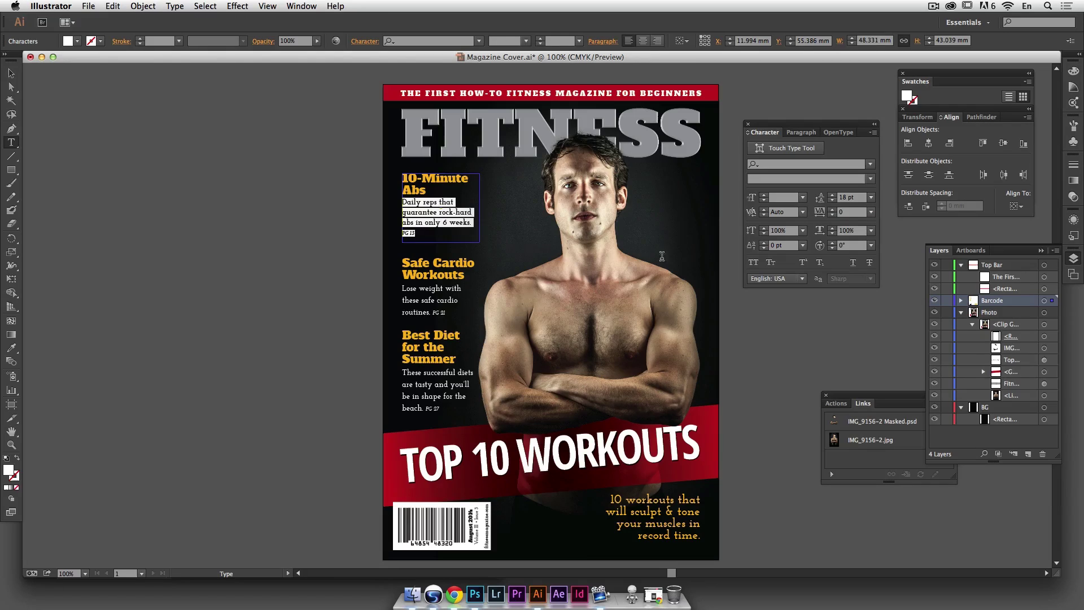
Step: Set the leading of the Safe Cardio Workouts body text to 18 pt
{"action": "triple_click", "coordinate": [434, 300]}
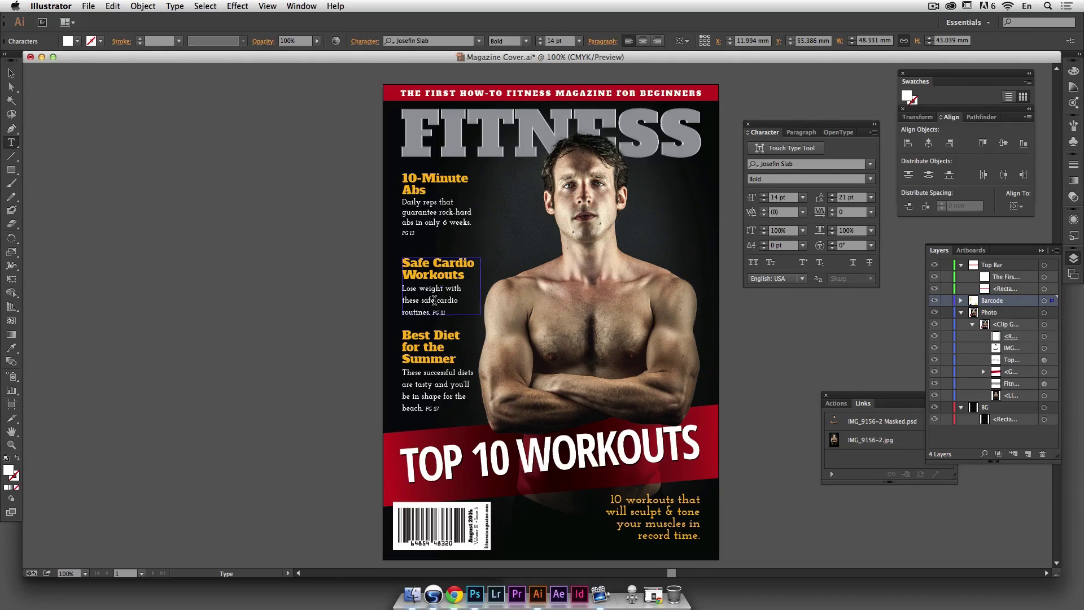
{"action": "left_click", "coordinate": [832, 201]}
{"action": "left_click", "coordinate": [832, 201]}
{"action": "left_click", "coordinate": [832, 201]}
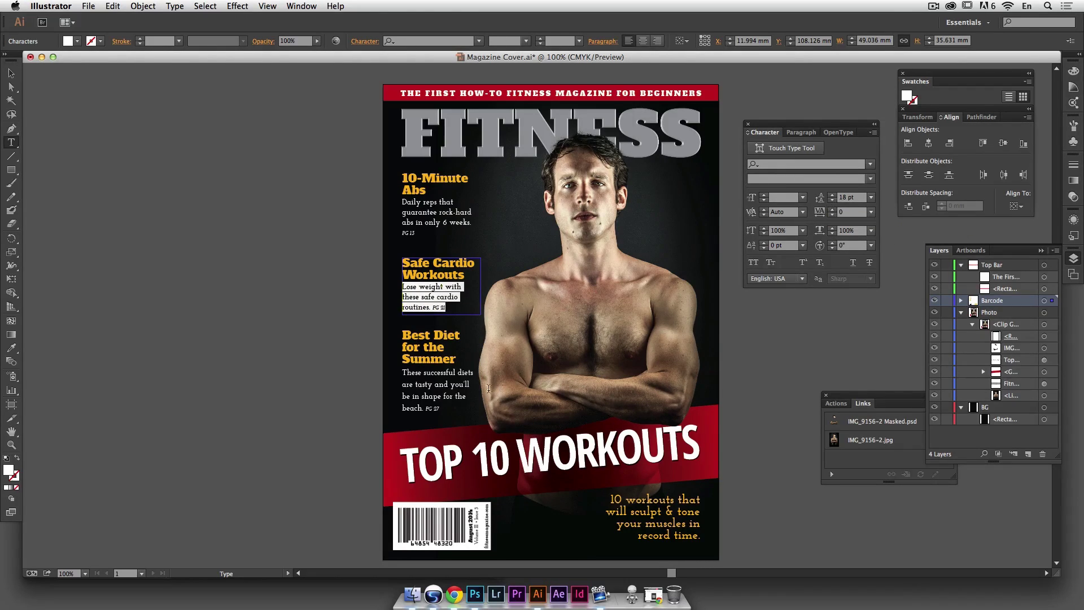
Step: Set the leading of the Best Diet for the Summer body text to 18 pt
{"action": "left_click", "coordinate": [435, 389]}
{"action": "triple_click", "coordinate": [440, 386]}
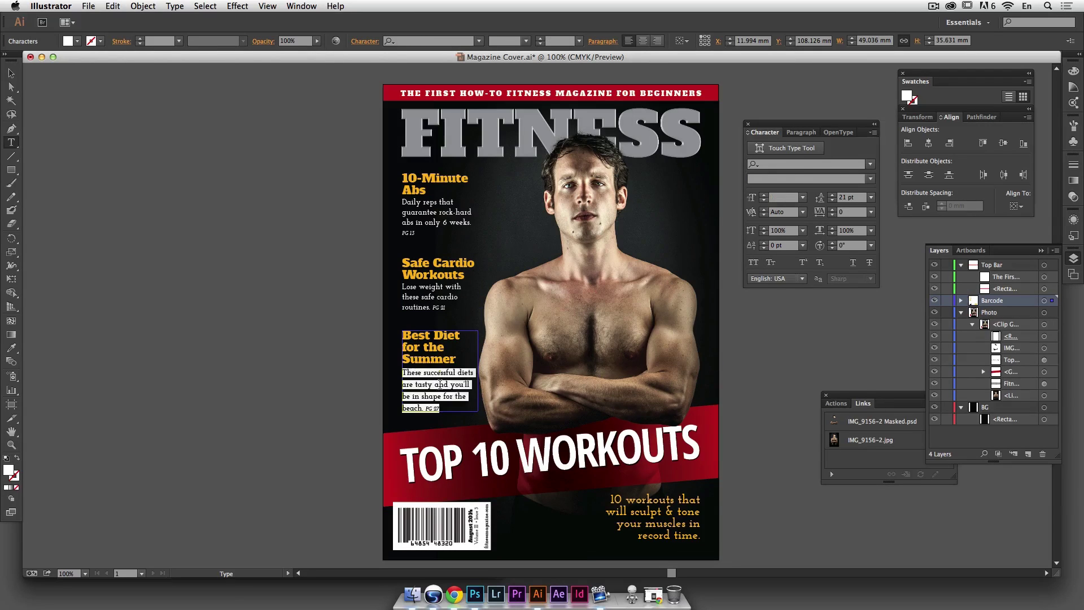
{"action": "left_click", "coordinate": [832, 201]}
{"action": "left_click", "coordinate": [832, 201]}
{"action": "left_click", "coordinate": [832, 201]}
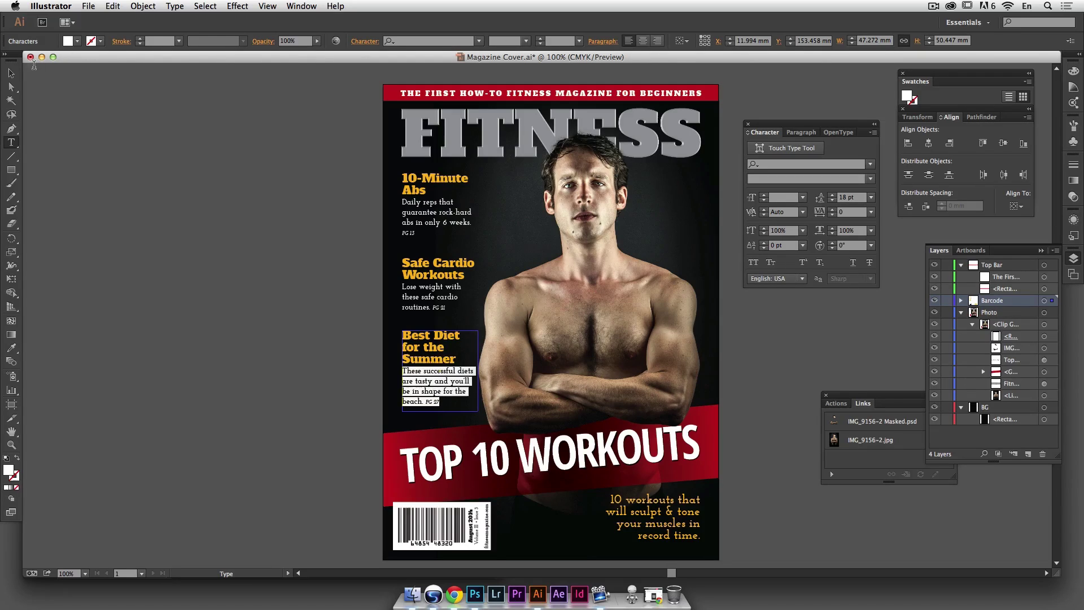
{"action": "left_click", "coordinate": [12, 73]}
{"action": "left_click", "coordinate": [111, 154]}
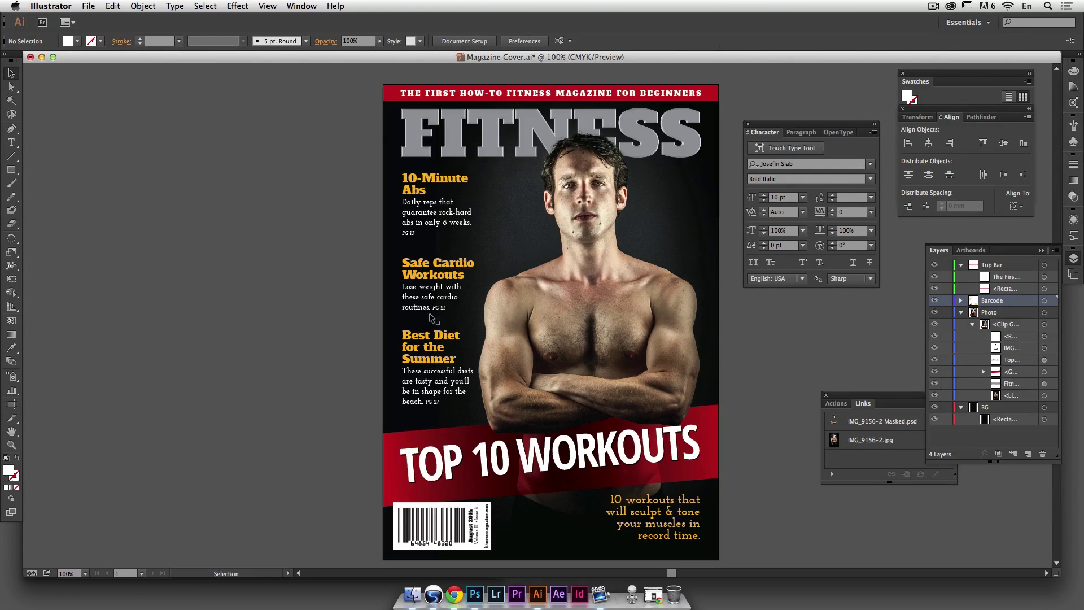
{"action": "left_click", "coordinate": [436, 357]}
{"action": "left_click", "coordinate": [440, 284], "text": "shift"}
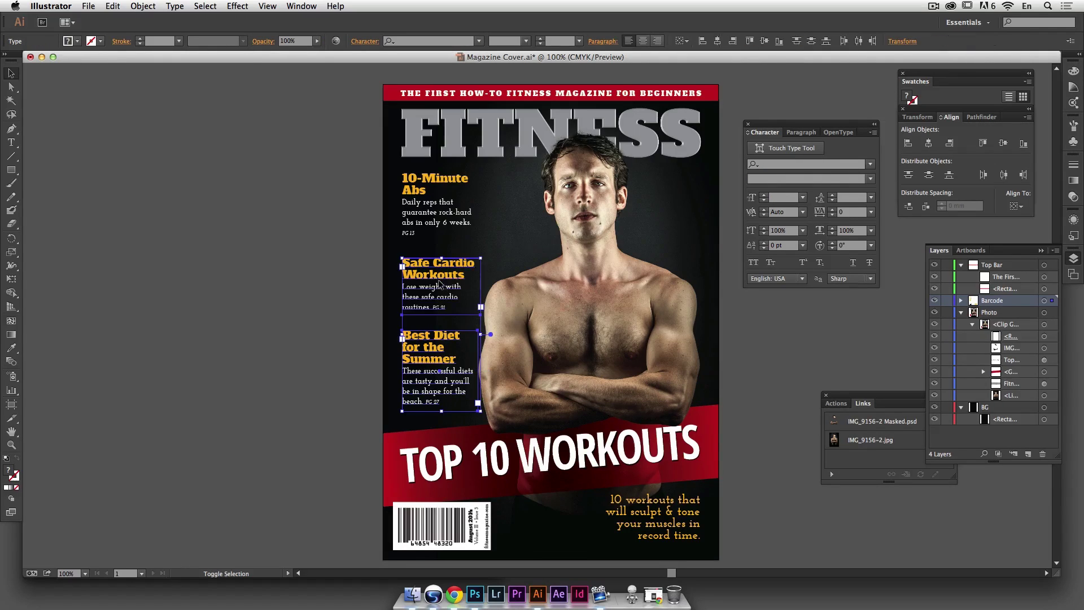
{"action": "left_click", "coordinate": [448, 209], "text": "shift"}
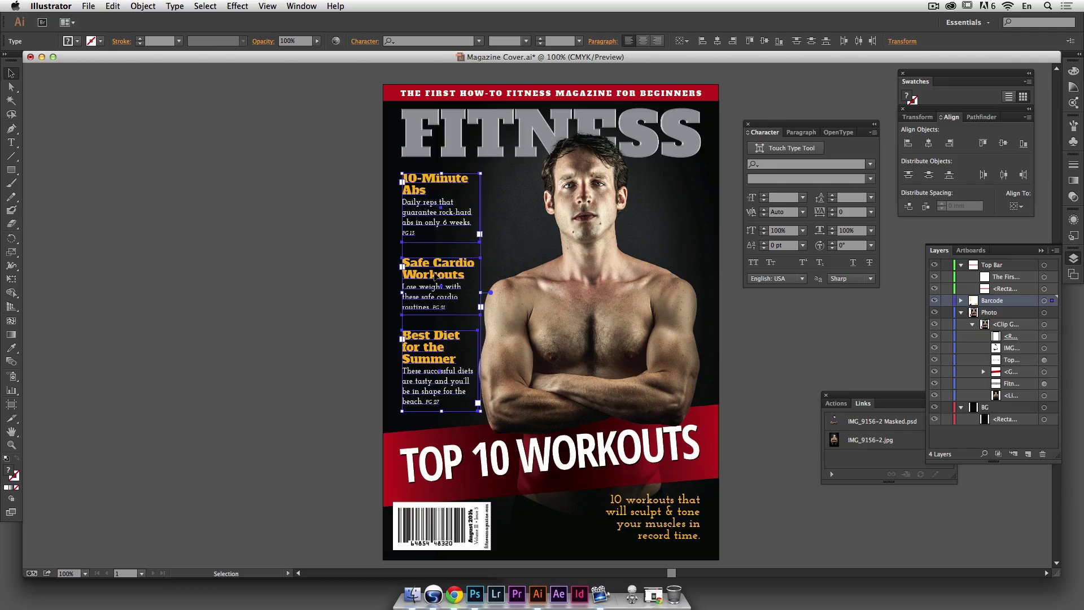
{"action": "left_click", "coordinate": [759, 339]}
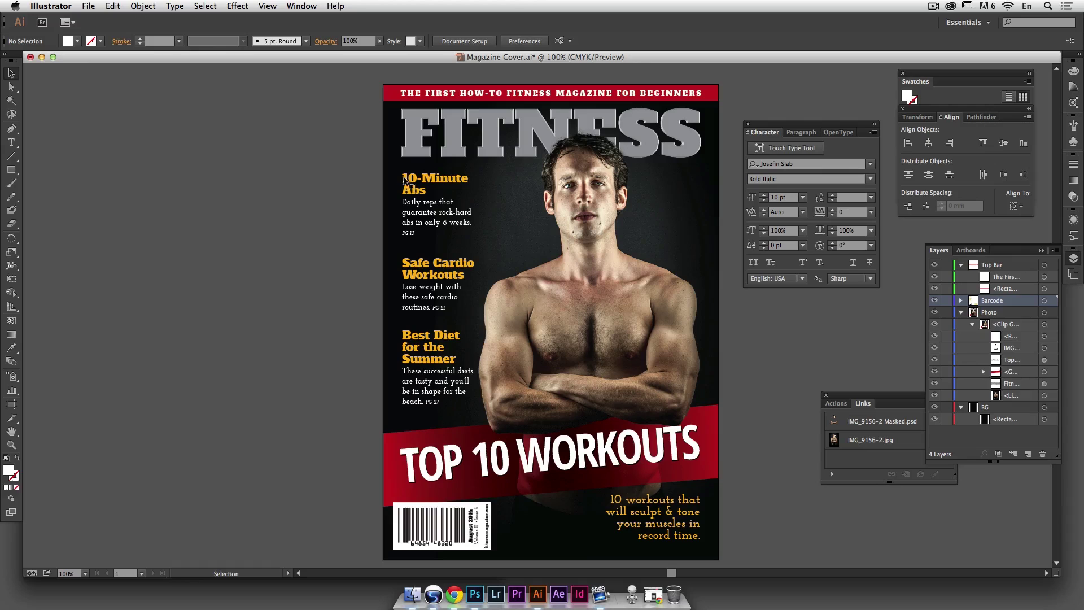
Step: Nudge the three cover-line text boxes slightly left to line up with the left edge of the FITNESS title
{"action": "left_click", "coordinate": [408, 153]}
{"action": "left_click", "coordinate": [361, 164]}
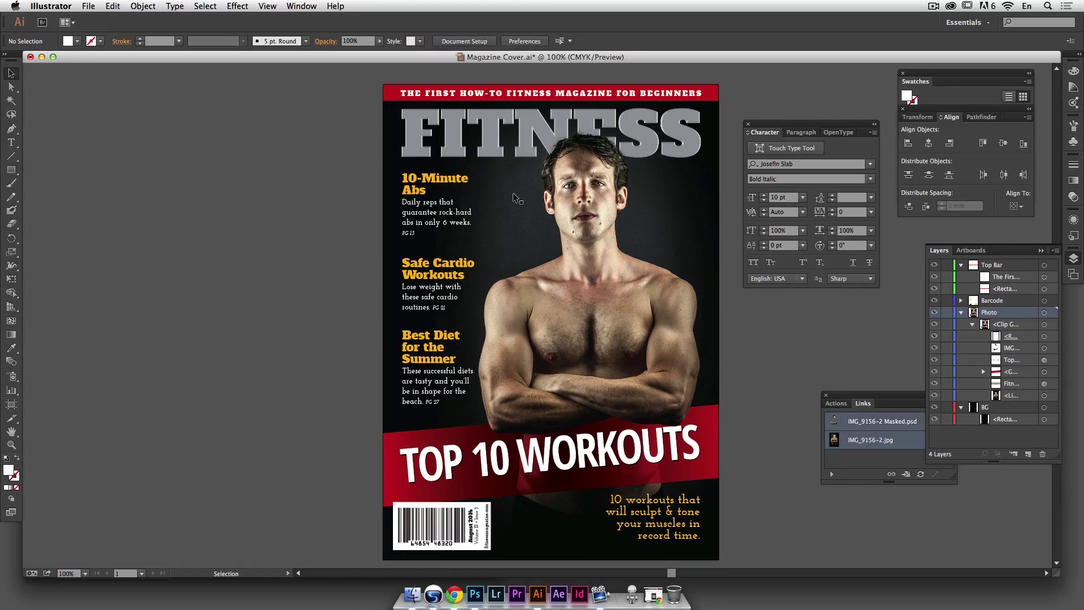
{"action": "left_click", "coordinate": [1044, 384]}
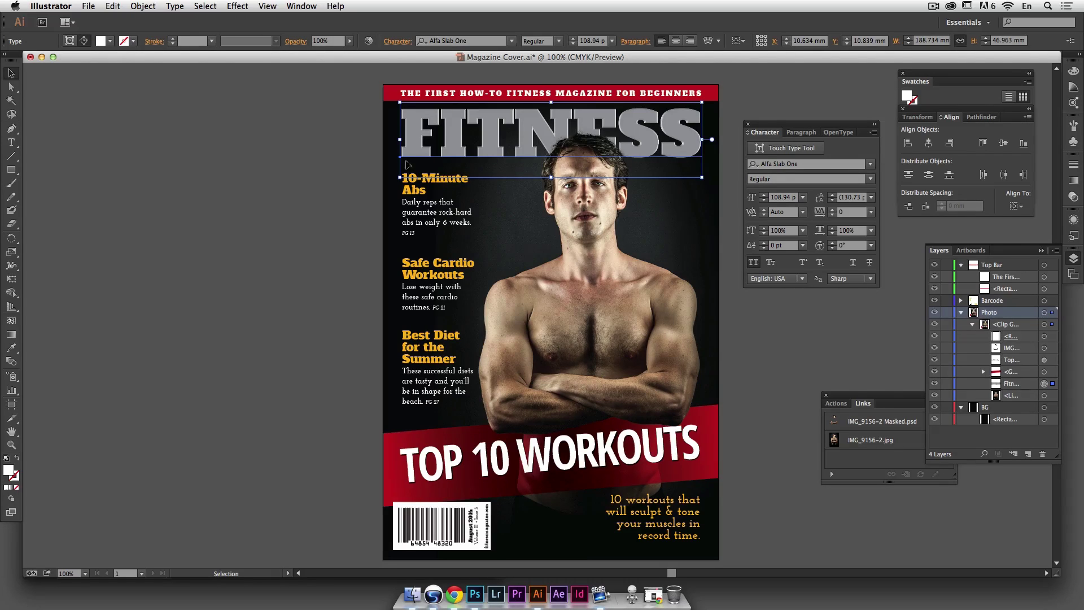
{"action": "left_click", "coordinate": [411, 190]}
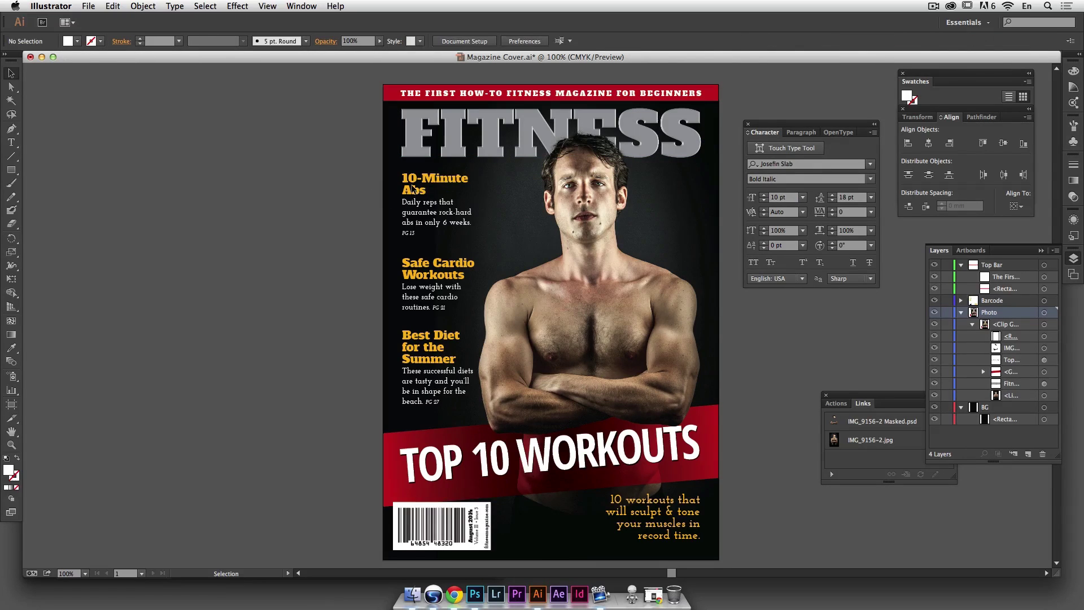
{"action": "left_click", "coordinate": [419, 274], "text": "shift"}
{"action": "left_click", "coordinate": [425, 354], "text": "shift"}
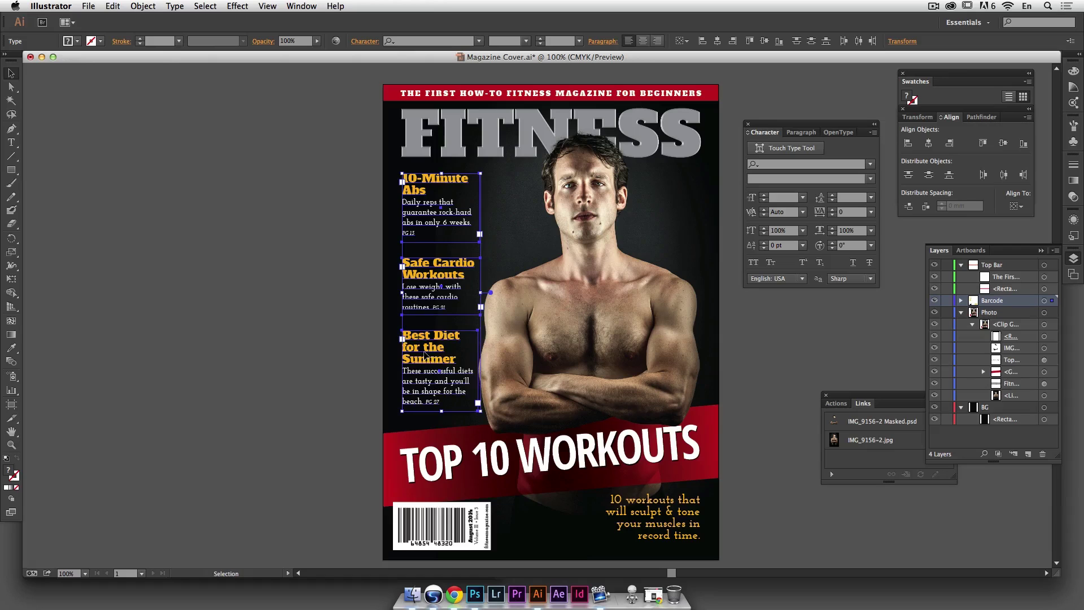
{"action": "key", "text": "Left"}
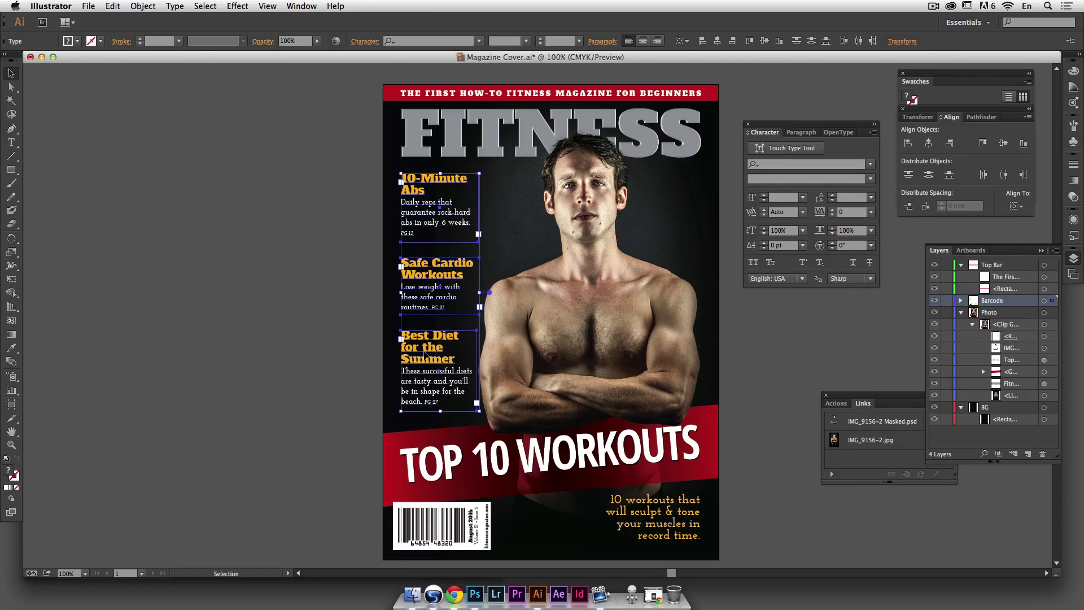
{"action": "left_click", "coordinate": [332, 327]}
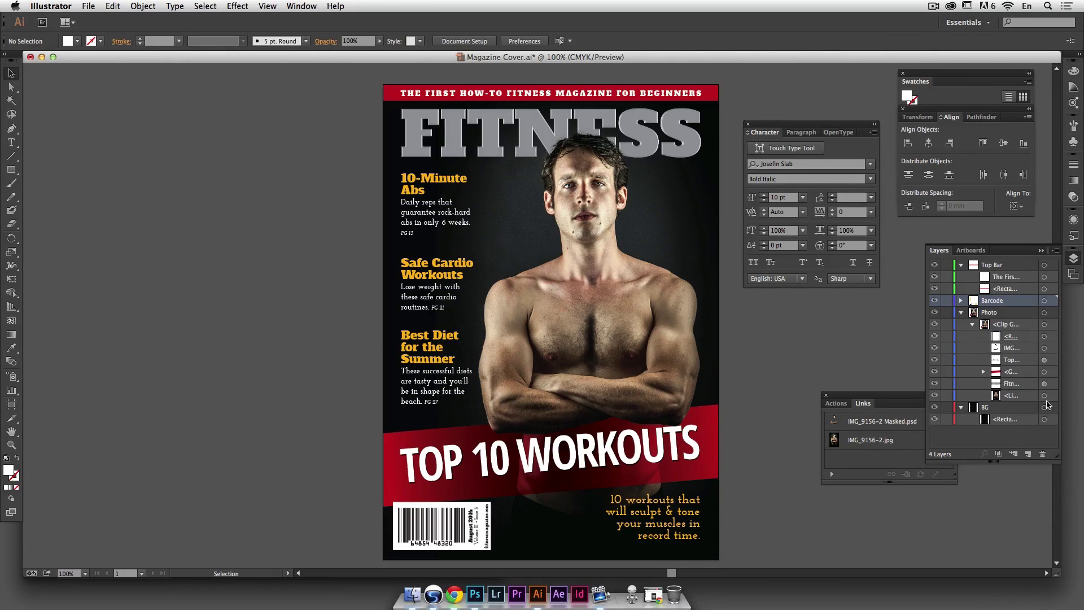
Step: Nudge both linked model photos together right to X 35.162 mm and down to Y 10.991 mm
{"action": "left_click", "coordinate": [1044, 347]}
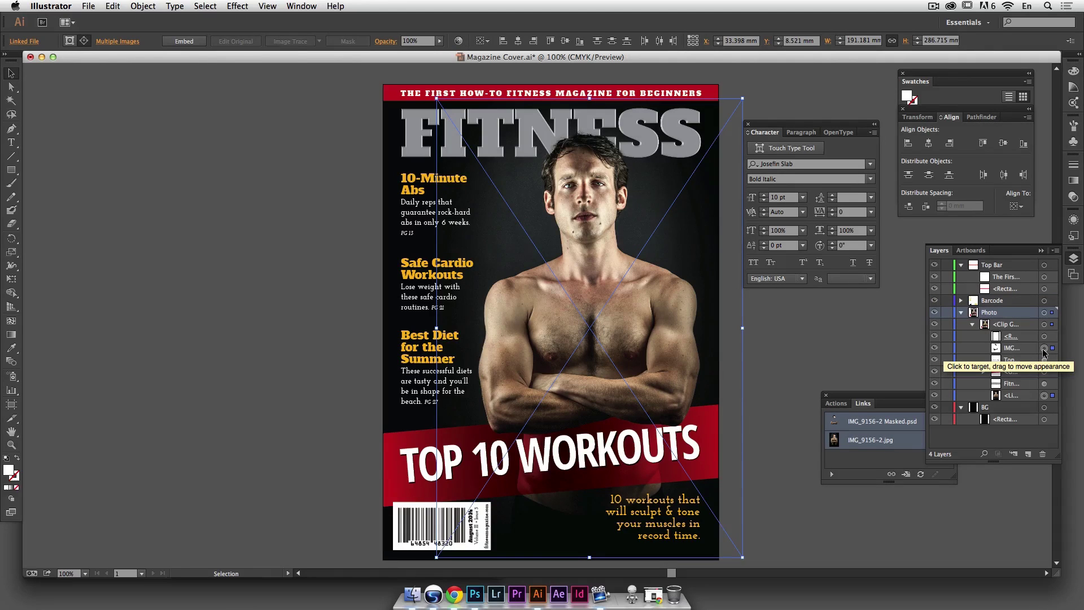
{"action": "key", "text": "Right"}
{"action": "key", "text": "Right"}
{"action": "key", "text": "Right"}
{"action": "key", "text": "Right"}
{"action": "key", "text": "Right"}
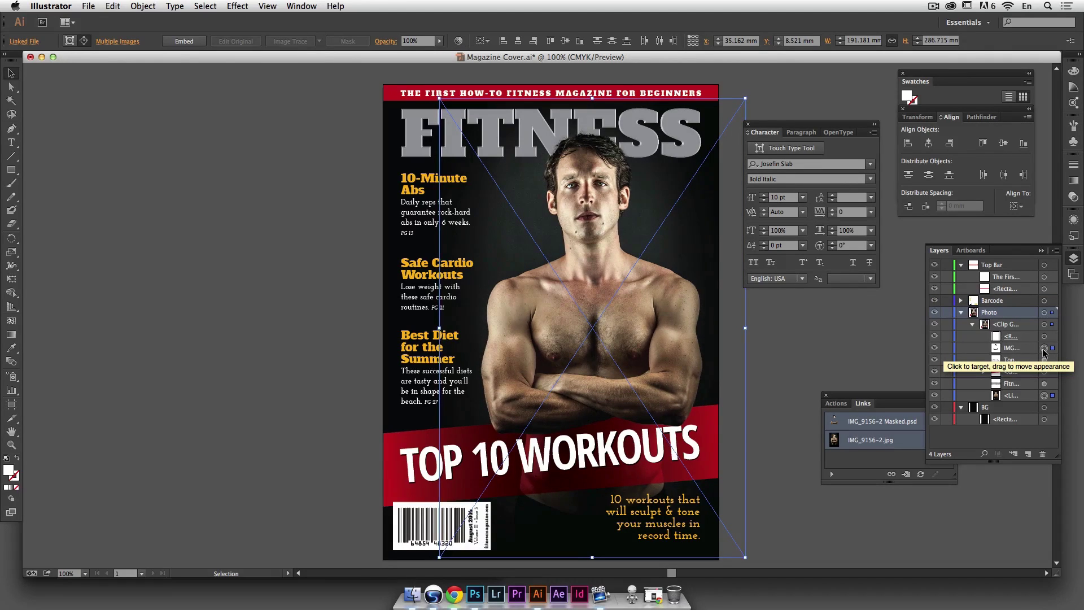
{"action": "key", "text": "Down"}
{"action": "key", "text": "Down"}
{"action": "key", "text": "Down"}
{"action": "key", "text": "Down"}
{"action": "key", "text": "Down"}
{"action": "key", "text": "Down"}
{"action": "key", "text": "Down"}
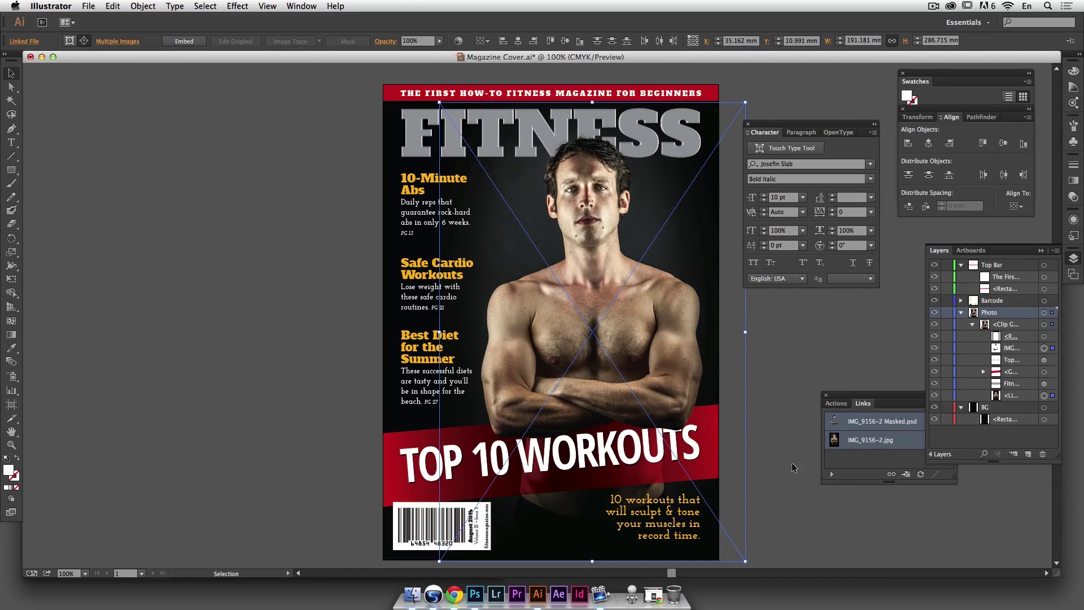
{"action": "left_click", "coordinate": [803, 360]}
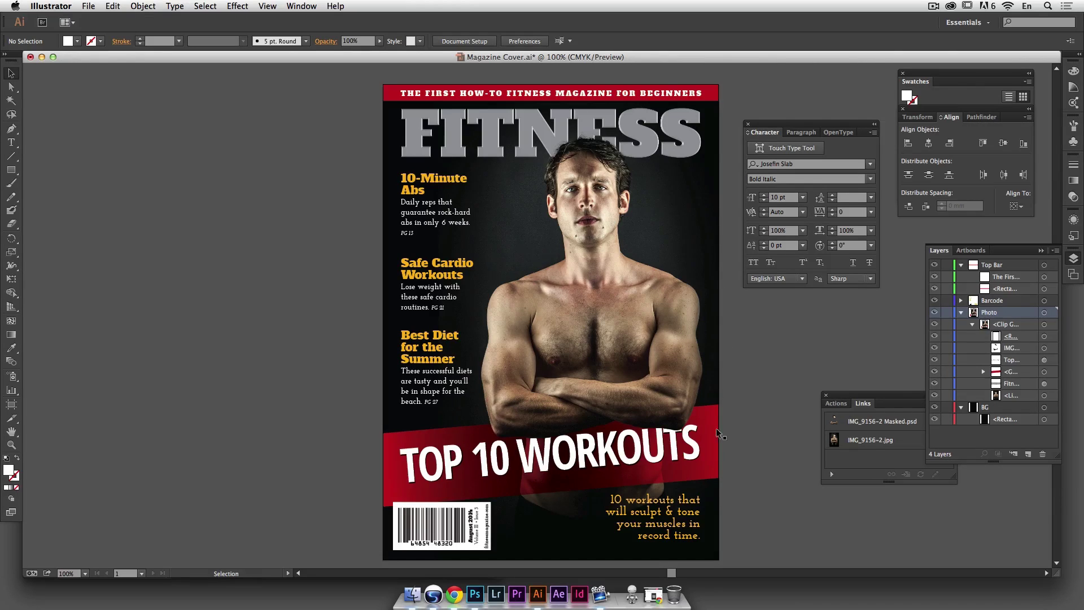
Step: Shorten the red banner rectangle behind TOP 10 WORKOUTS from its lower edge to a height of about 42.5 mm
{"action": "left_click", "coordinate": [1043, 374]}
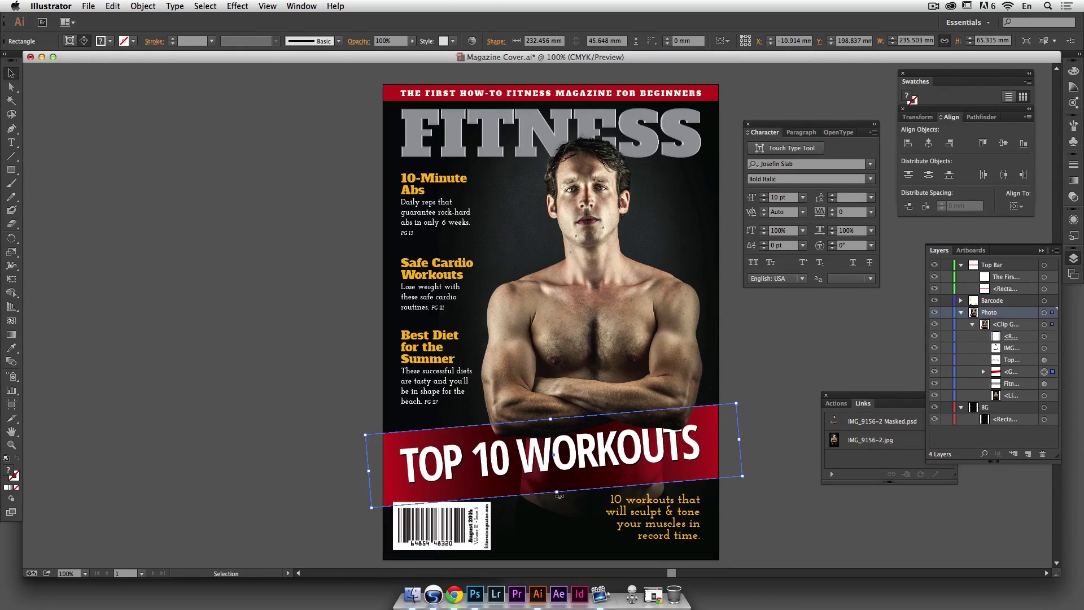
{"action": "left_click_drag", "start_coordinate": [556, 492], "coordinate": [556, 489]}
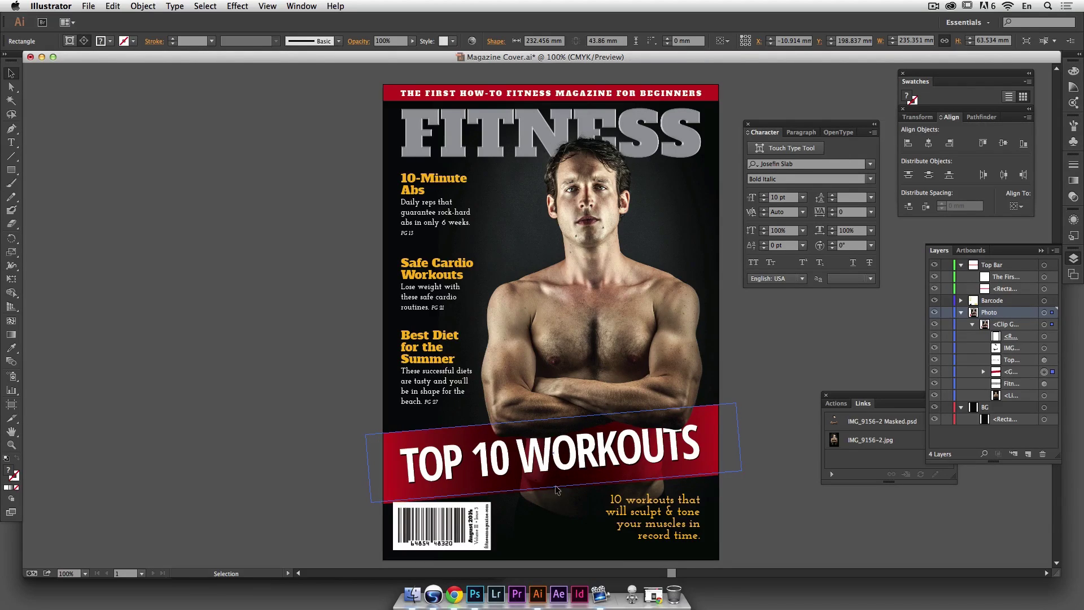
{"action": "left_click", "coordinate": [276, 476]}
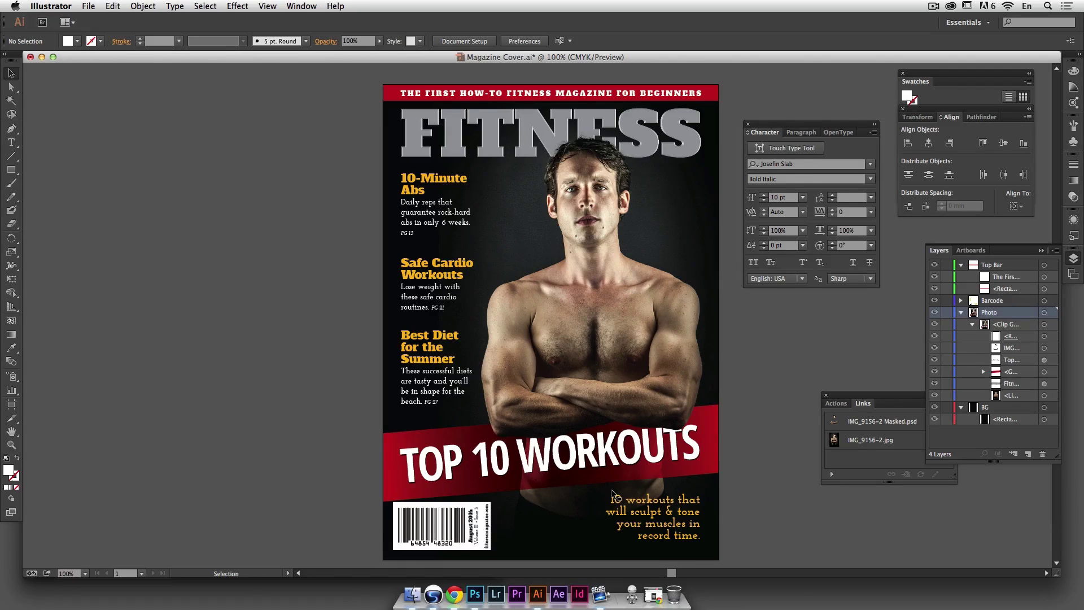
{"action": "left_click", "coordinate": [688, 516]}
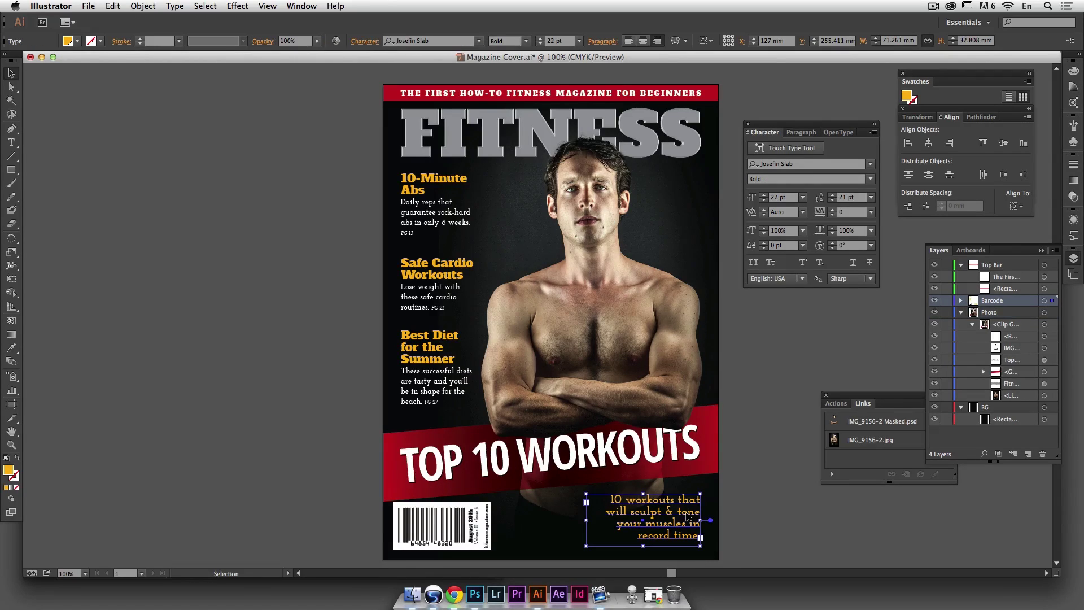
{"action": "left_click", "coordinate": [775, 540]}
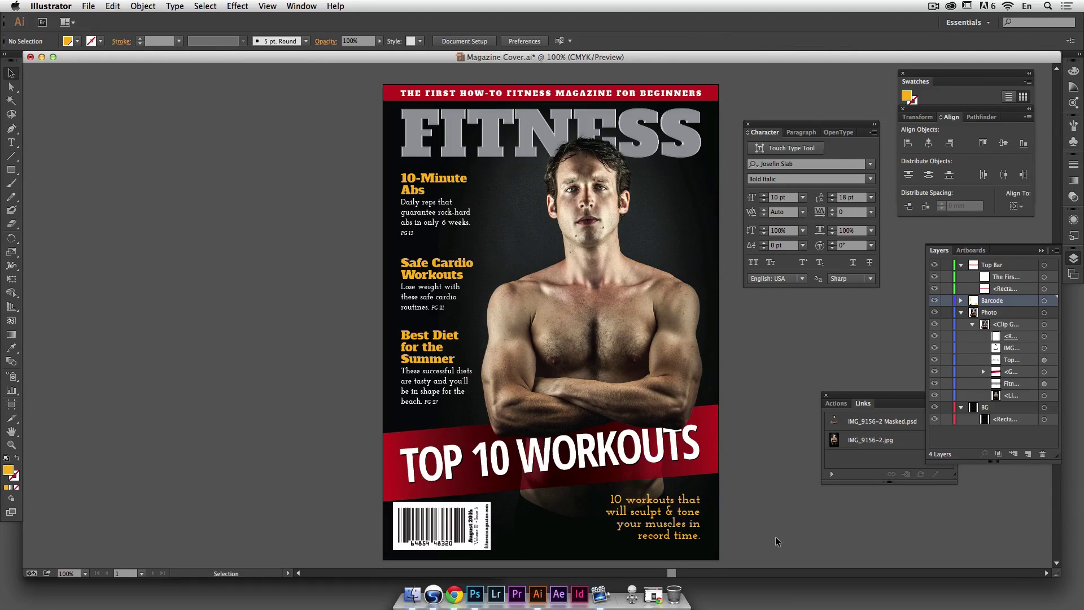
Step: Nudge the red banner and the TOP 10 WORKOUTS text together slightly down
{"action": "left_click", "coordinate": [1044, 372]}
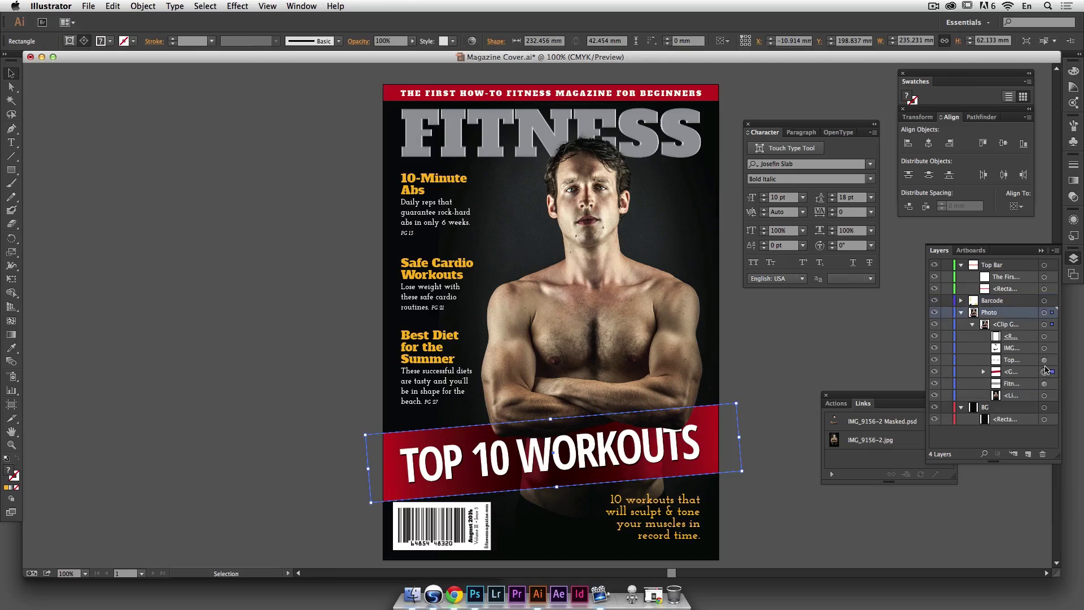
{"action": "left_click", "coordinate": [1044, 361], "text": "shift"}
{"action": "key", "text": "Down"}
{"action": "key", "text": "Down"}
{"action": "key", "text": "Down"}
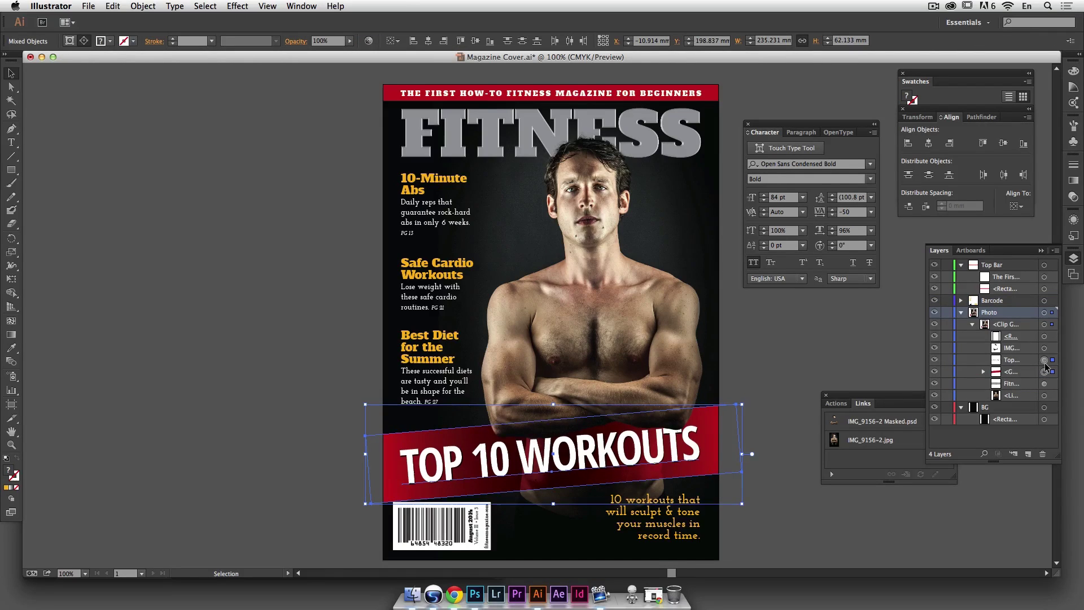
{"action": "left_click", "coordinate": [855, 362]}
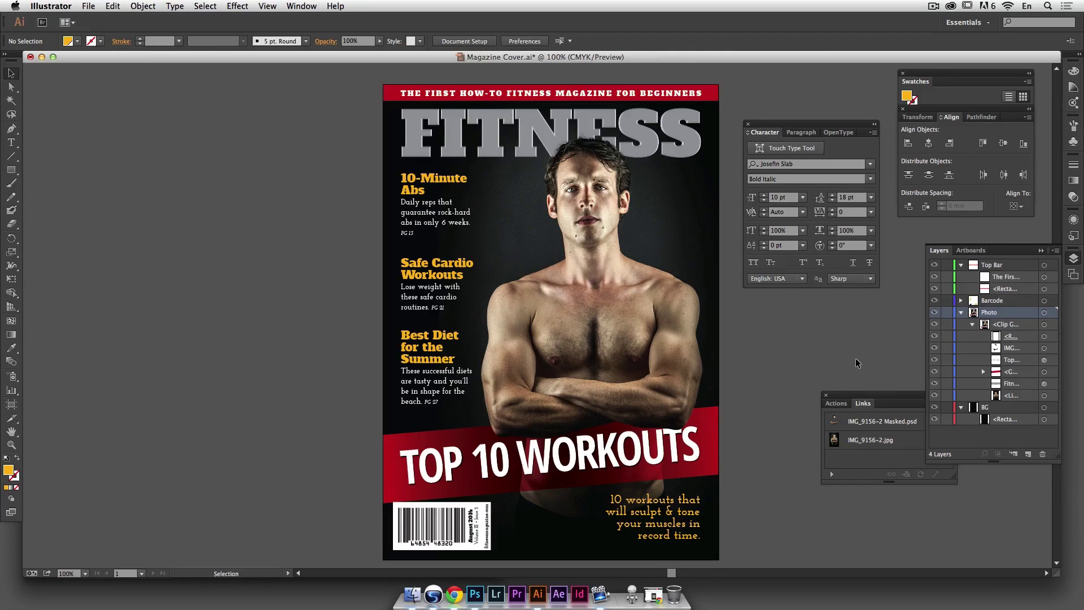